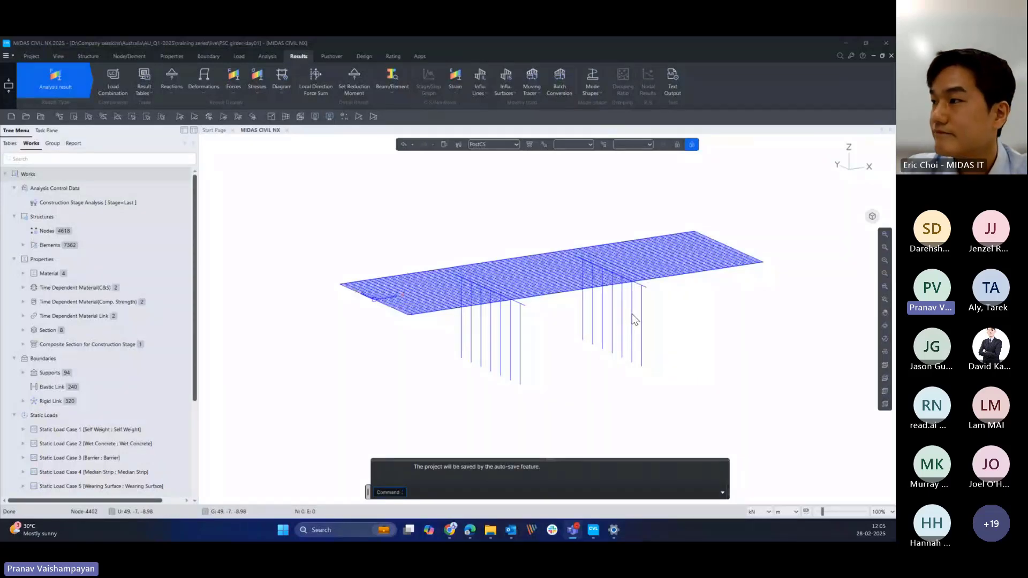
# - Switch the bridge model from wireframe to the solid section display, with the whole structure in view
pyautogui.scroll(2, 639, 303)
pyautogui.scroll(1, 563, 309)
pyautogui.moveTo(562, 308); pyautogui.dragTo(598, 316, button='middle')
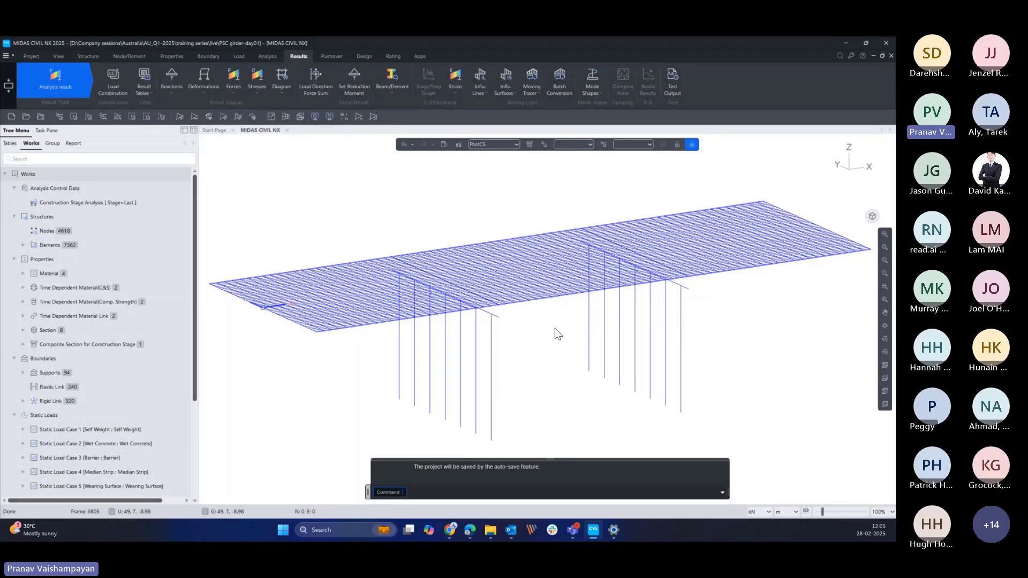
pyautogui.moveTo(555, 333)
pyautogui.moveTo(199, 253); pyautogui.dragTo(174, 257)
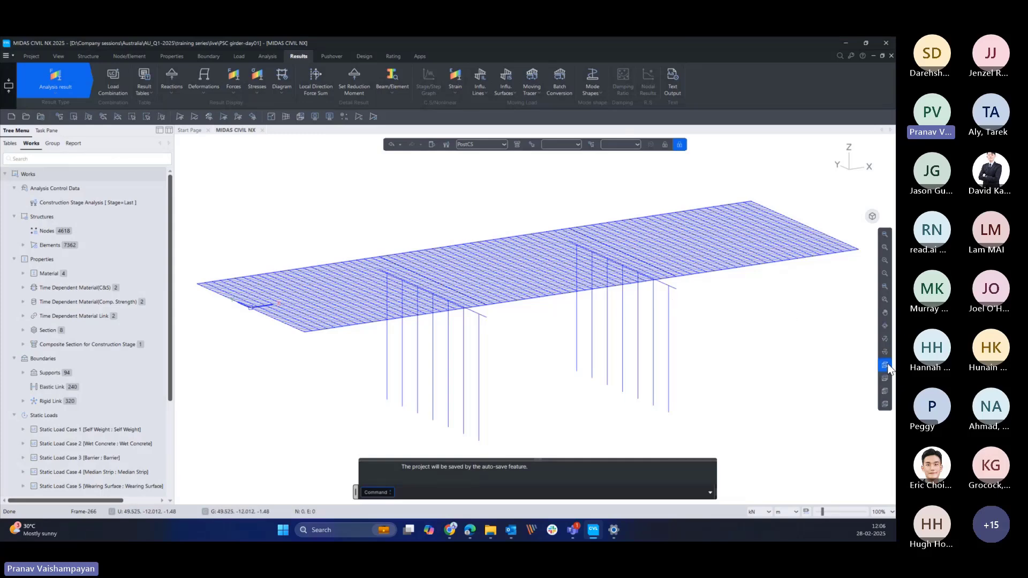
pyautogui.click(302, 116)
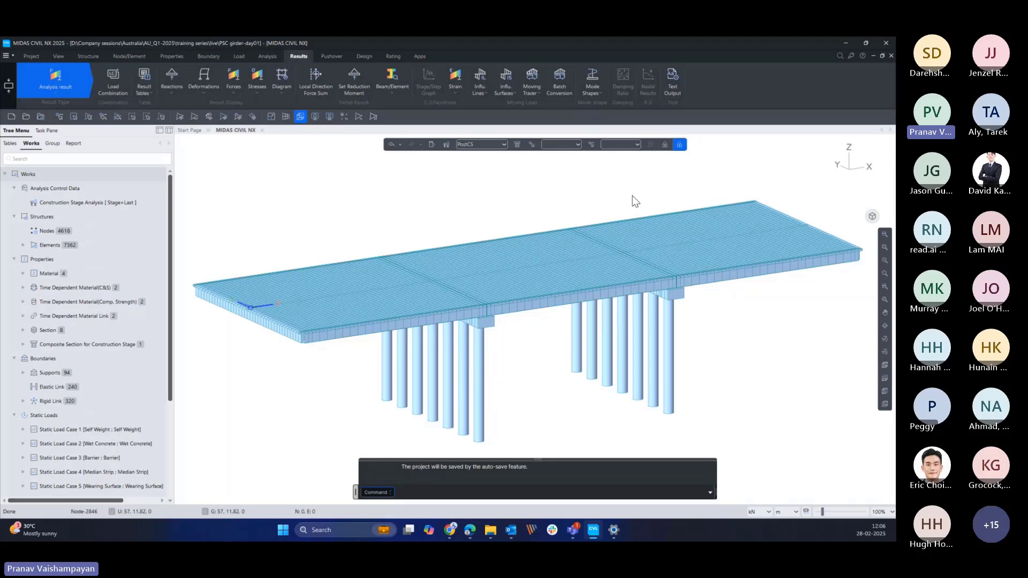
pyautogui.moveTo(636, 202)
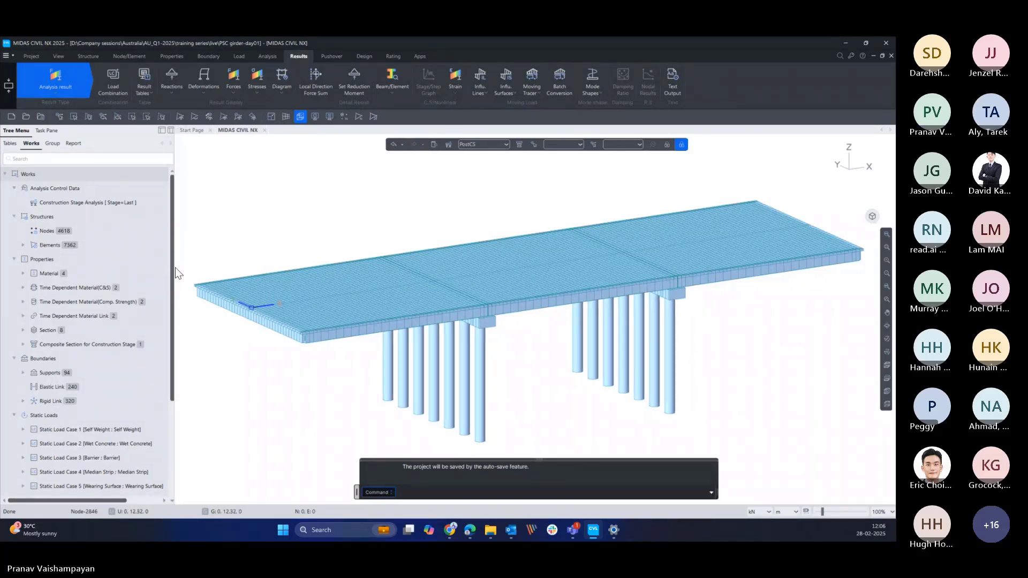
pyautogui.moveTo(175, 268); pyautogui.dragTo(177, 267)
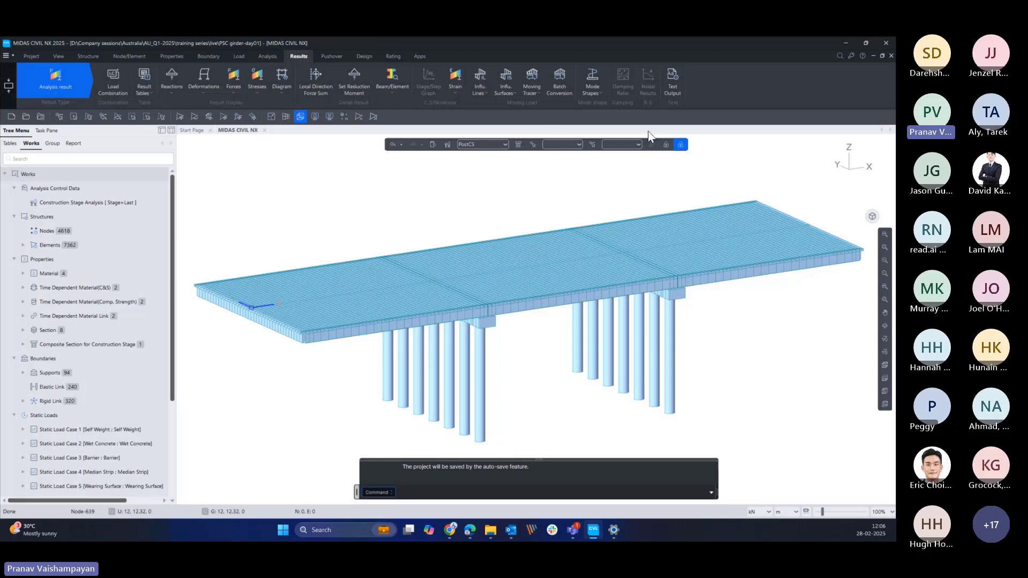
# - Delete all existing load combinations for Concrete Design and close the Load Combinations dialog
pyautogui.click(113, 80)
pyautogui.moveTo(273, 43); pyautogui.dragTo(538, 114)
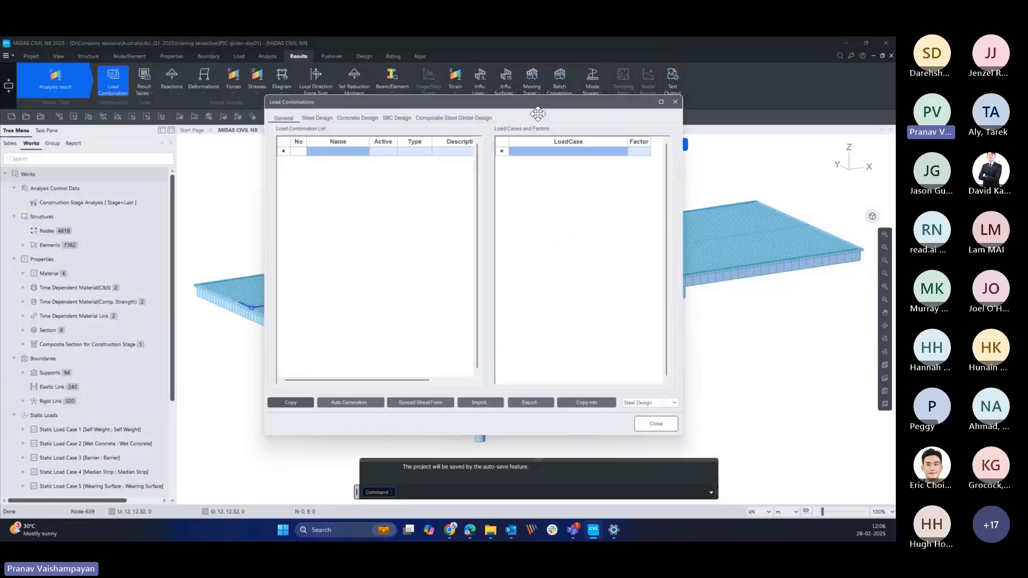
pyautogui.click(357, 118)
pyautogui.moveTo(539, 103); pyautogui.dragTo(544, 117)
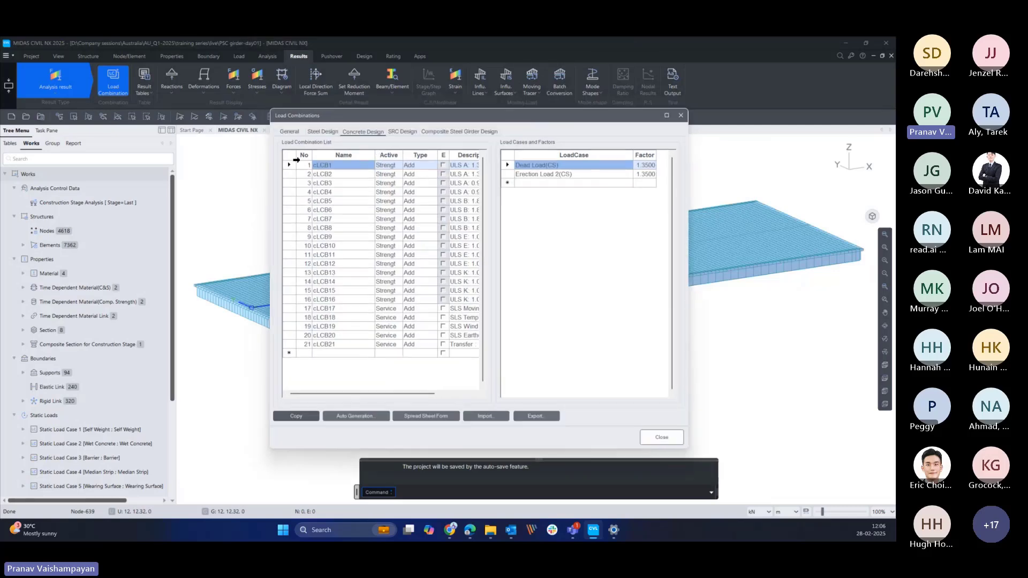
pyautogui.click(289, 156)
pyautogui.press('Delete')
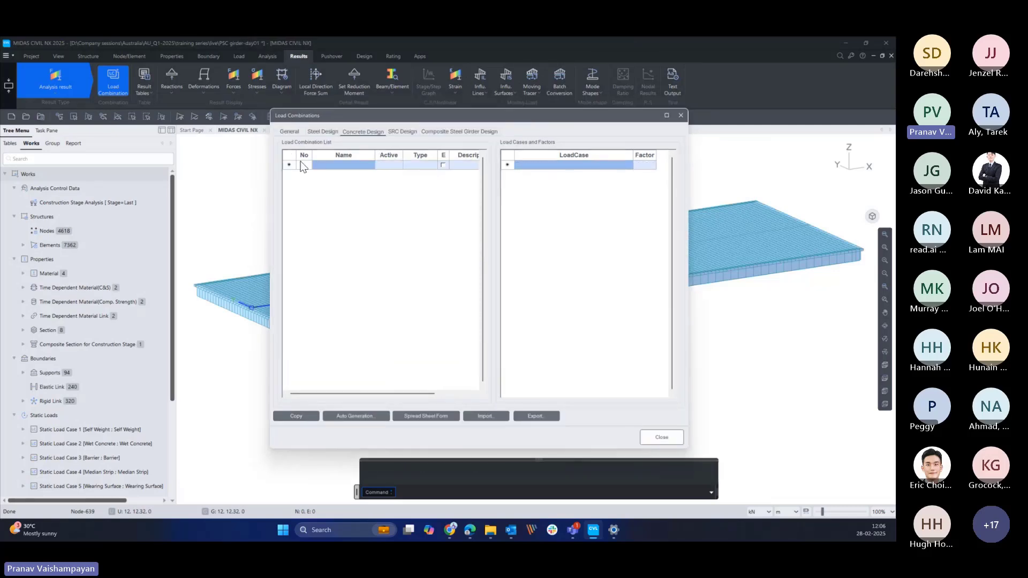
pyautogui.click(678, 115)
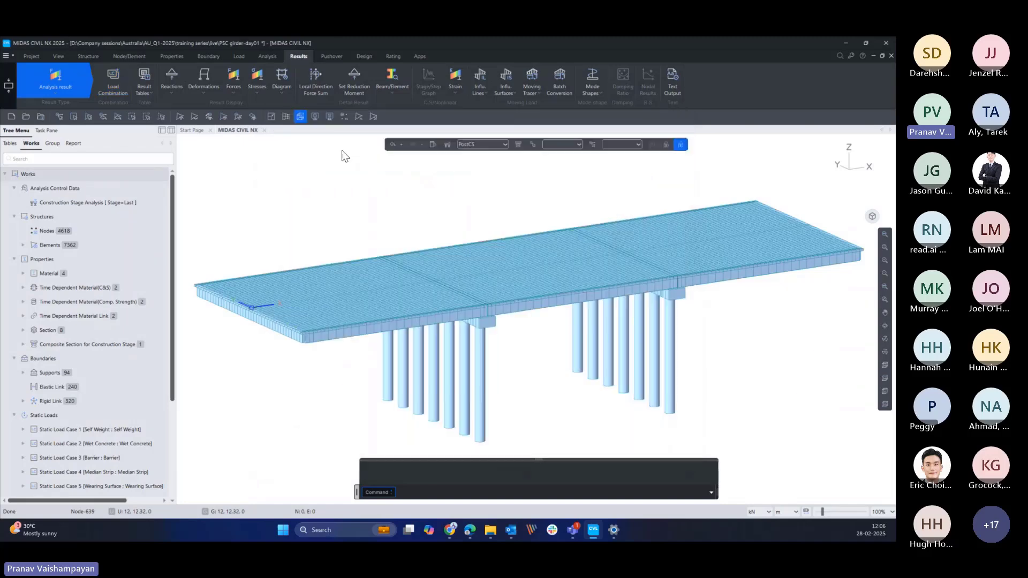
# - Reopen the load combinations, look through the General, Steel, SRC and Composite Steel Girder categories, and return to Concrete Design
pyautogui.click(124, 88)
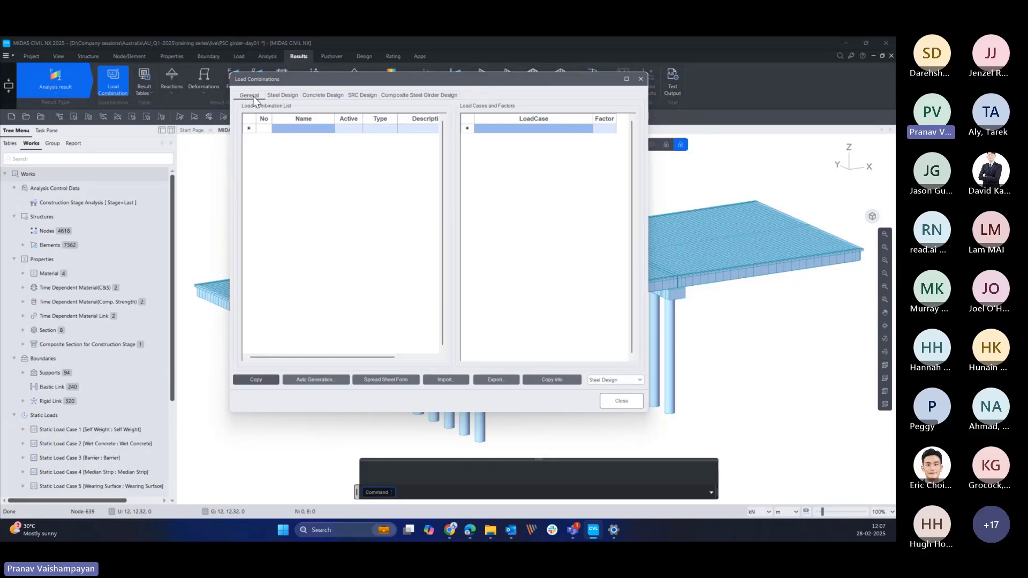
pyautogui.click(279, 96)
pyautogui.click(322, 96)
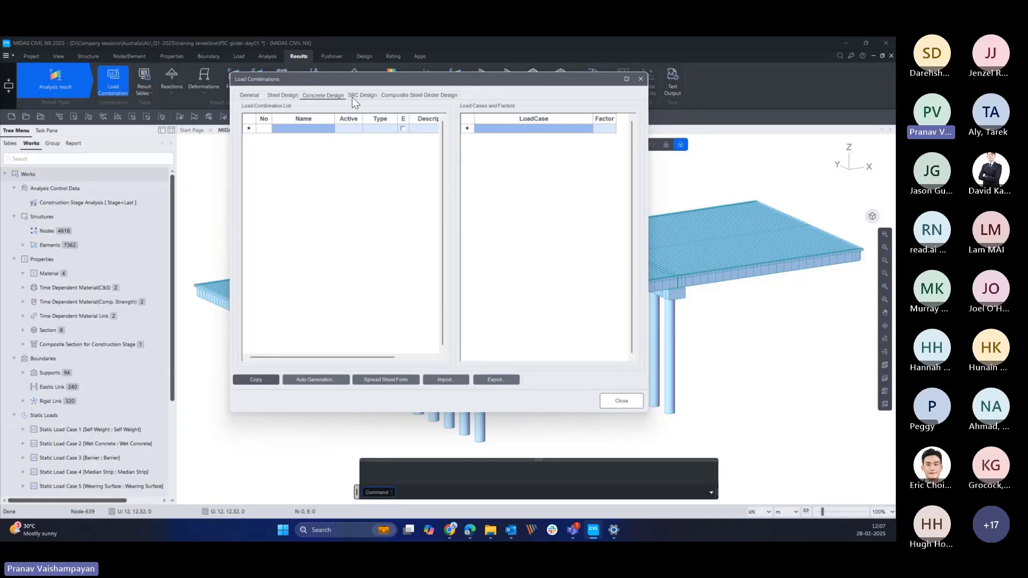
pyautogui.click(354, 97)
pyautogui.click(403, 98)
pyautogui.click(336, 97)
pyautogui.moveTo(370, 81); pyautogui.dragTo(379, 95)
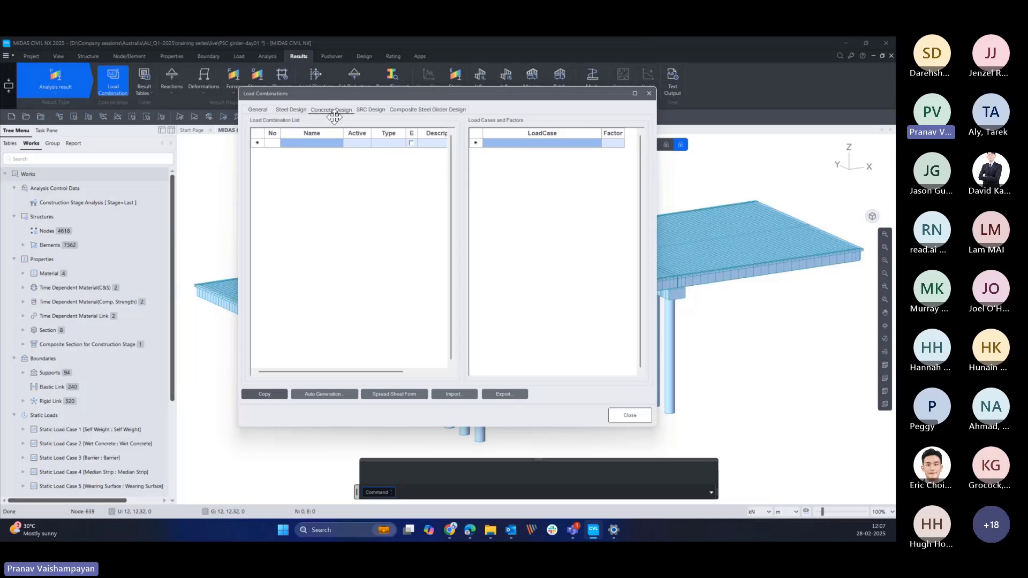
pyautogui.moveTo(488, 93); pyautogui.dragTo(448, 103)
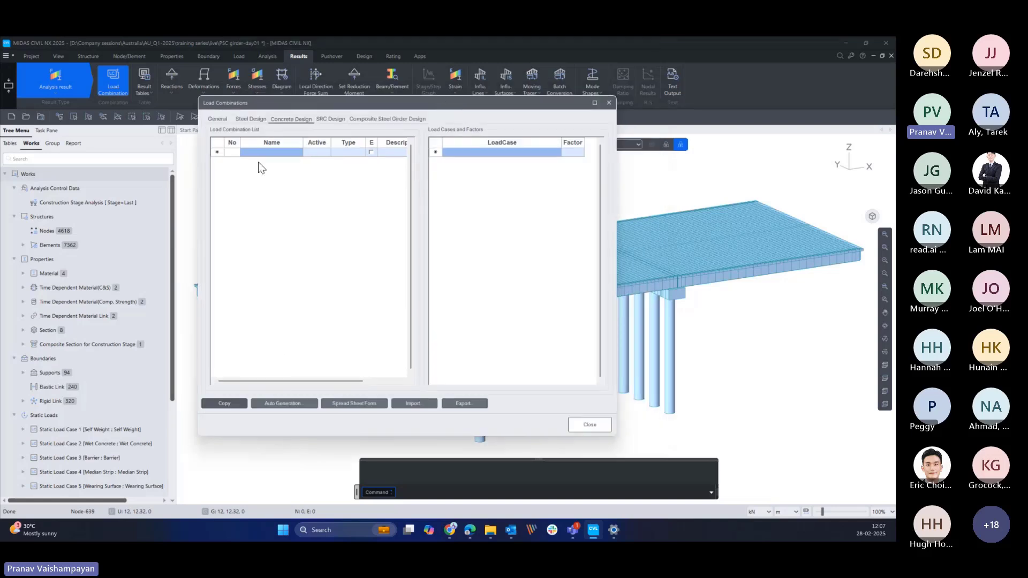
pyautogui.click(557, 152)
pyautogui.click(260, 275)
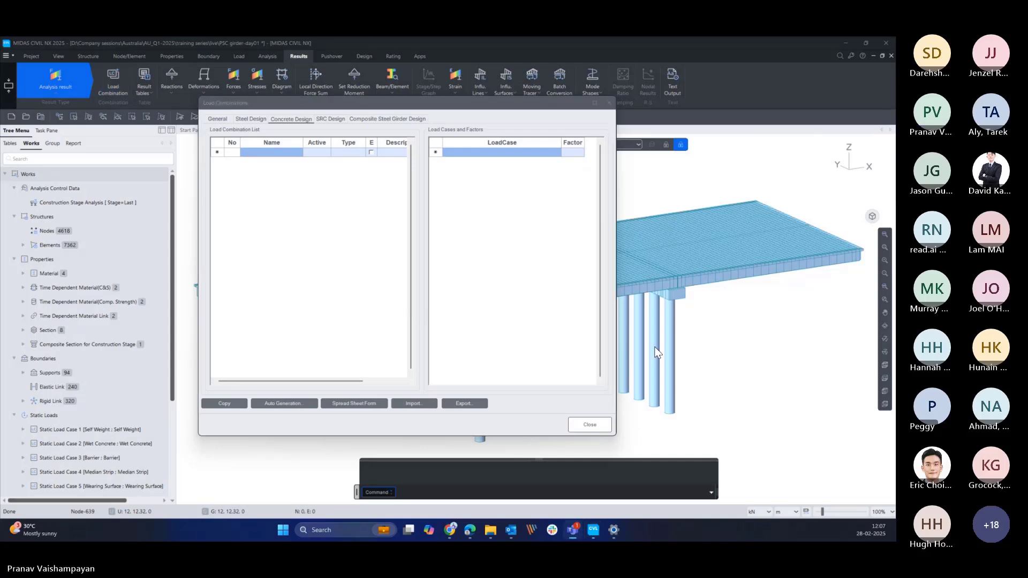
# - Start automatic generation of concrete load combinations with AS 5100.2:17 as the design code
pyautogui.click(304, 406)
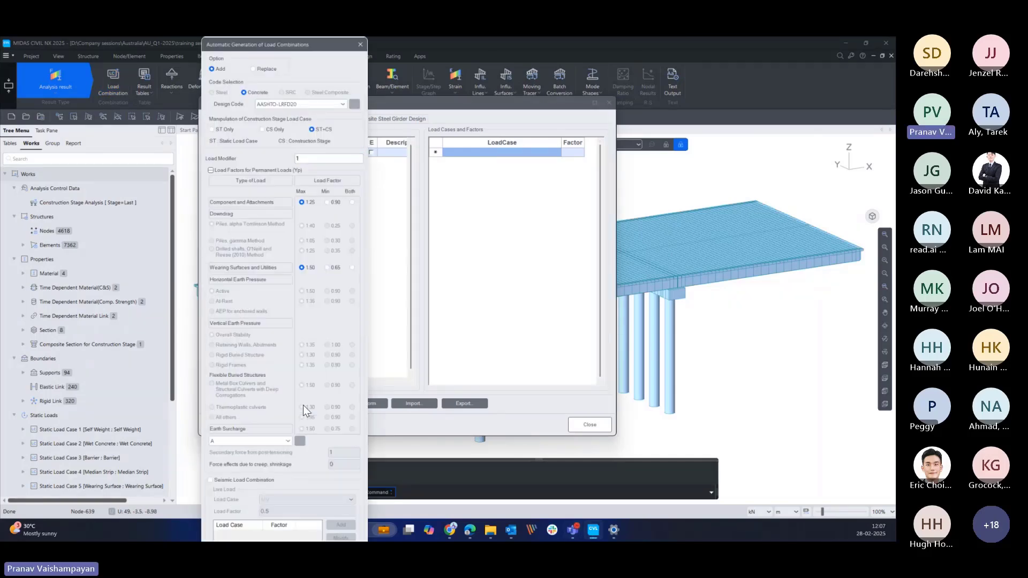
pyautogui.click(328, 105)
pyautogui.scroll(-3, 342, 310)
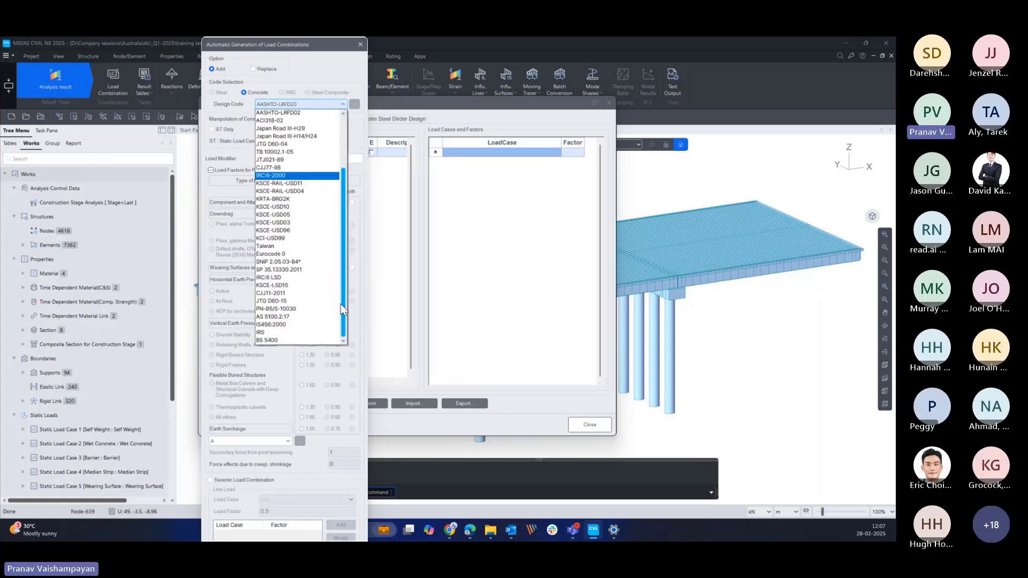
pyautogui.click(289, 321)
pyautogui.moveTo(302, 63); pyautogui.dragTo(335, 84)
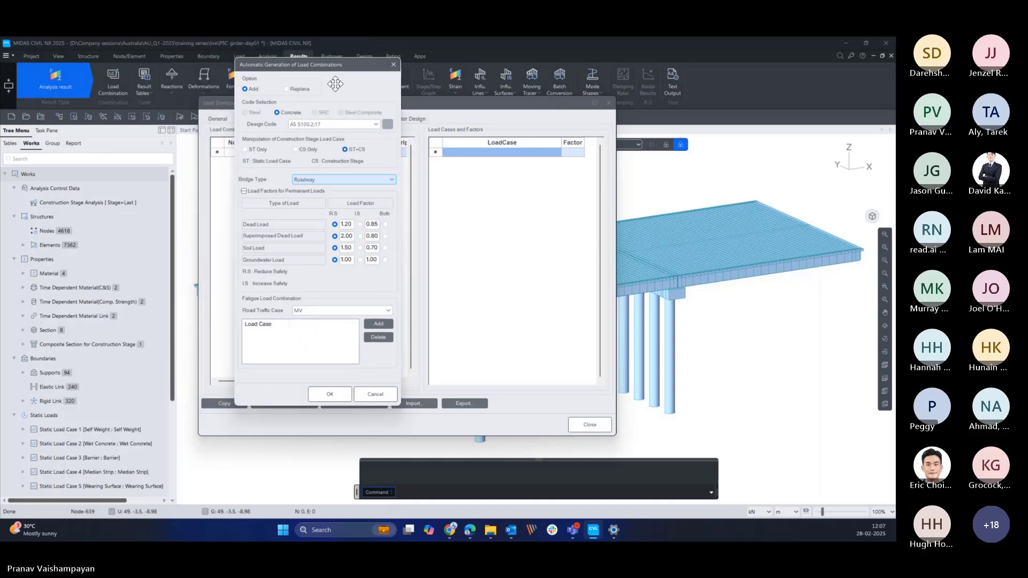
# - Apply both load factors to dead, superimposed dead, soil and groundwater loads, and generate the combinations
pyautogui.click(385, 224)
pyautogui.click(384, 235)
pyautogui.click(384, 248)
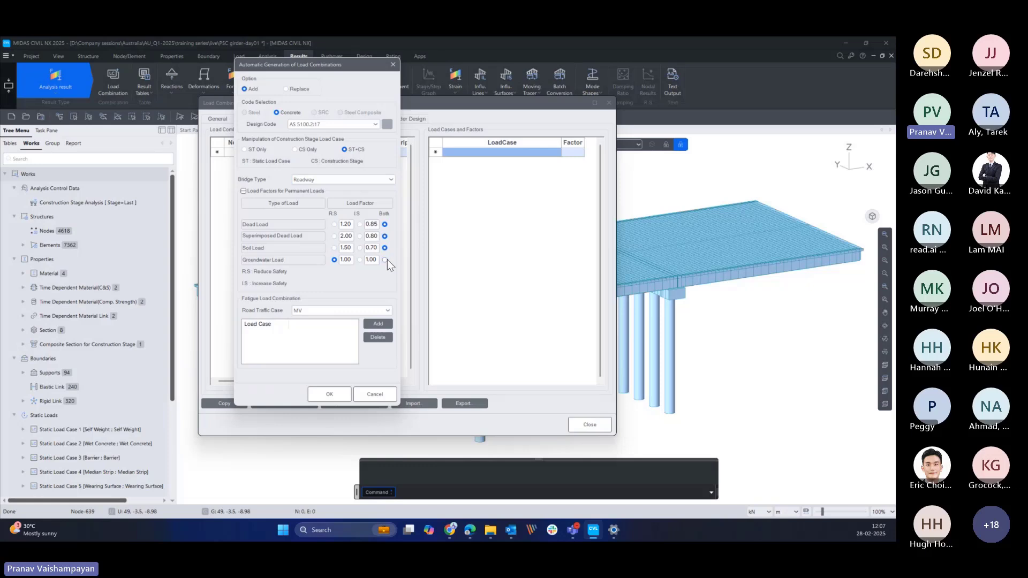
pyautogui.click(385, 260)
pyautogui.click(328, 394)
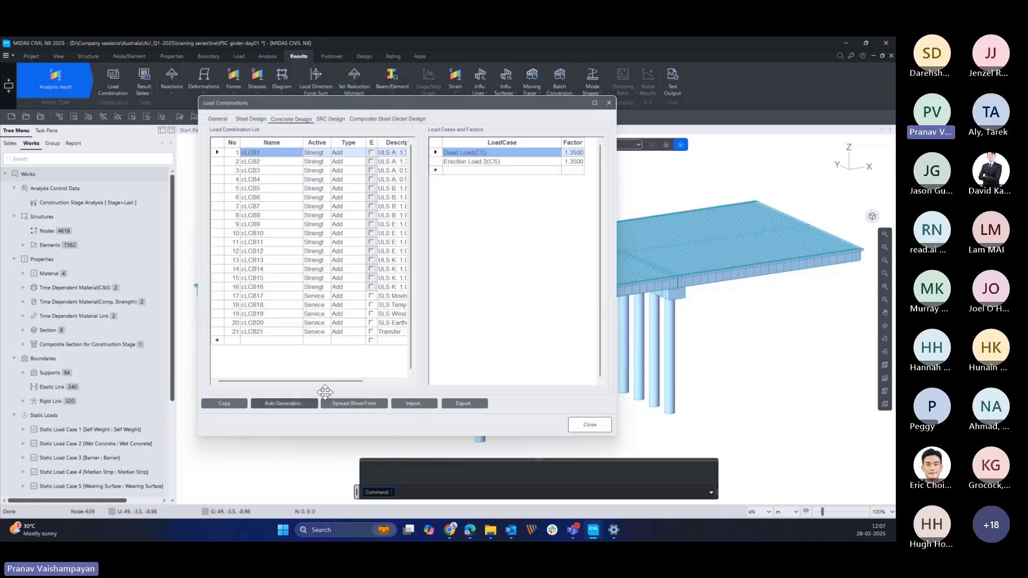
# - Resize the Name and Active columns and examine the load cases and factors of serviceability combinations cLCB17 to cLCB20
pyautogui.moveTo(454, 109); pyautogui.dragTo(496, 109)
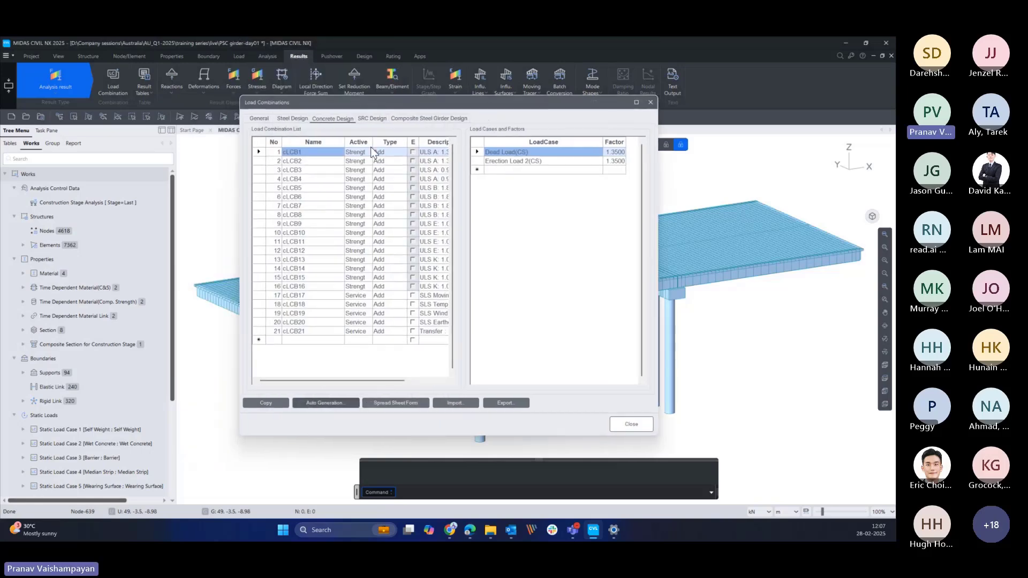
pyautogui.moveTo(344, 142); pyautogui.dragTo(333, 144)
pyautogui.moveTo(315, 150); pyautogui.dragTo(355, 143)
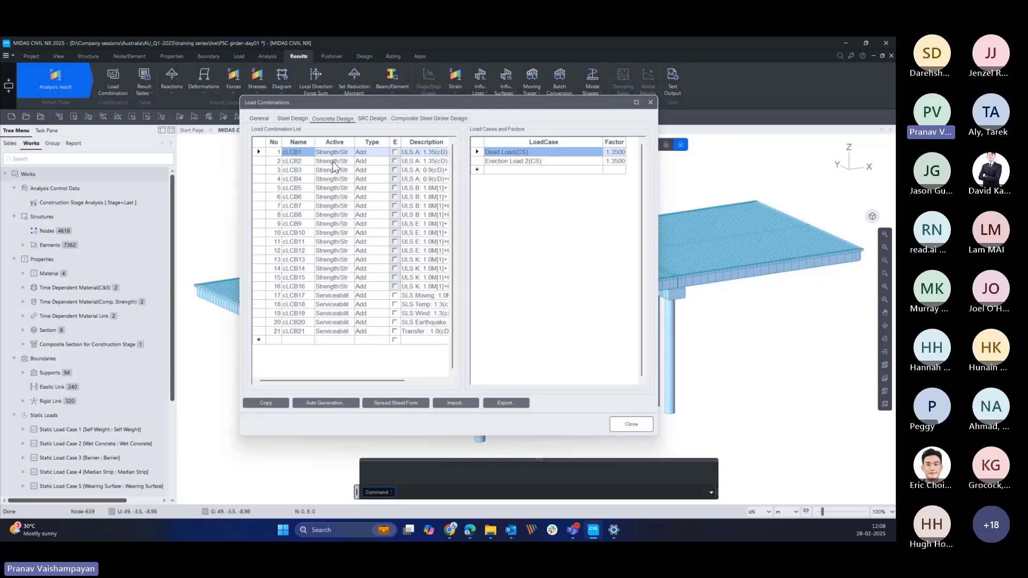
pyautogui.click(338, 295)
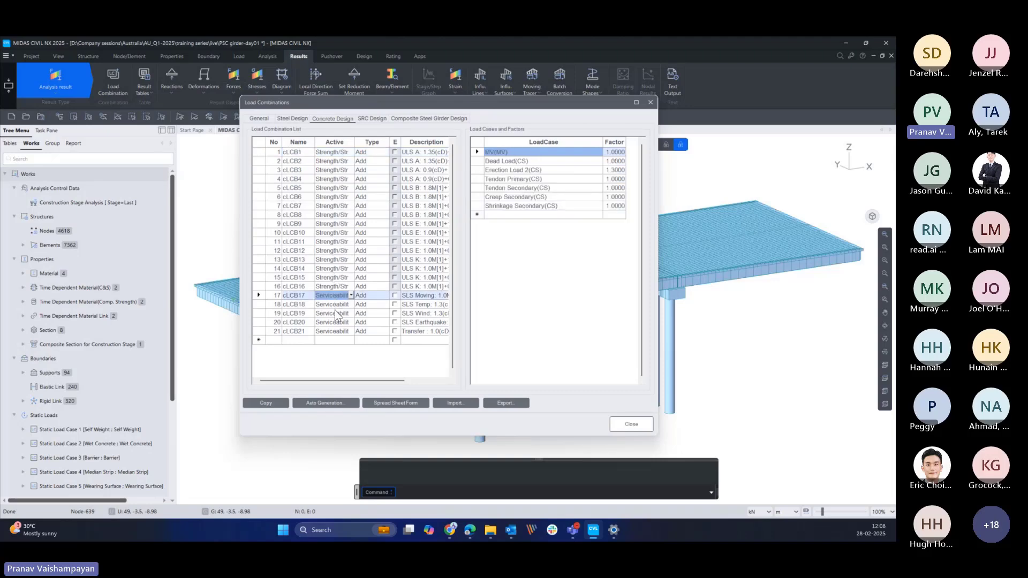
pyautogui.click(339, 304)
pyautogui.click(341, 313)
pyautogui.click(341, 322)
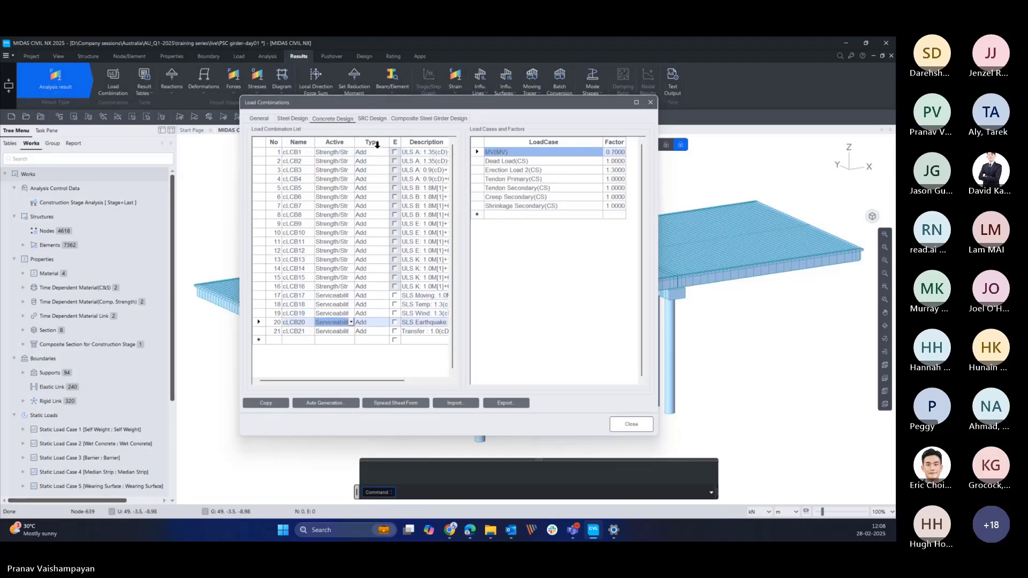
# - Narrow the Type column, widen the Description column to read cLCB1, and close the load combinations
pyautogui.moveTo(389, 141); pyautogui.dragTo(371, 142)
pyautogui.moveTo(435, 141); pyautogui.dragTo(447, 141)
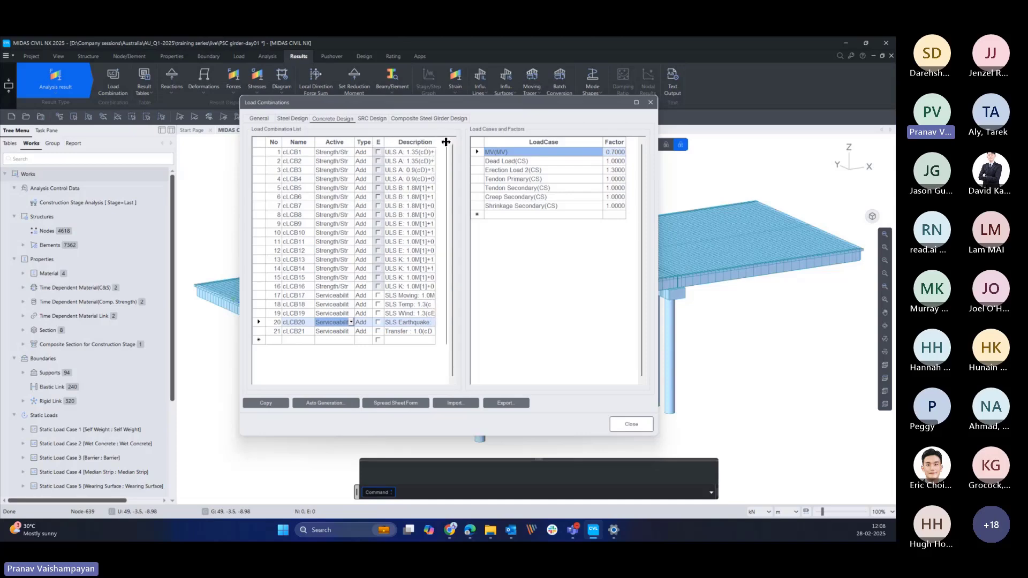
pyautogui.click(420, 154)
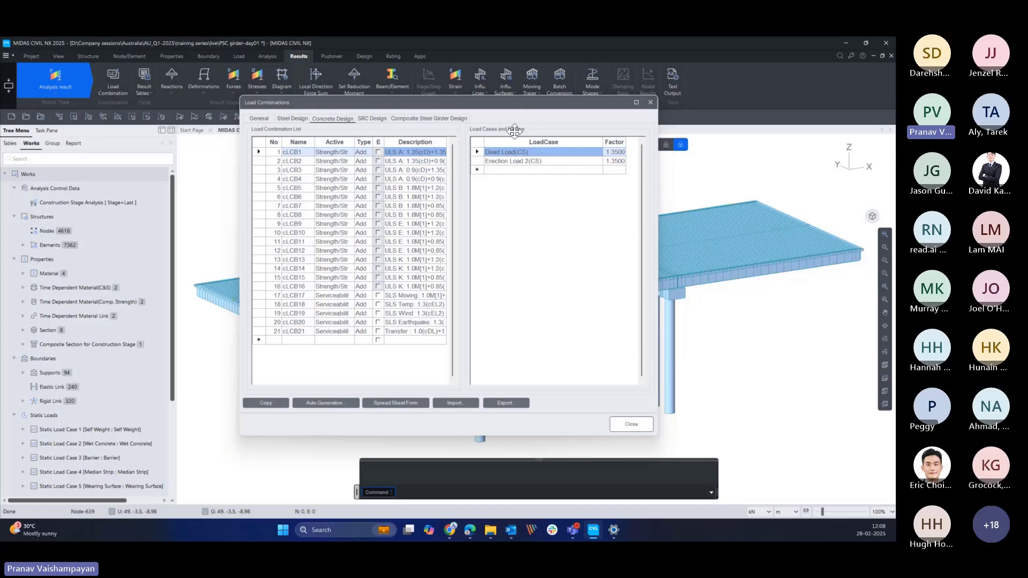
pyautogui.moveTo(528, 109); pyautogui.dragTo(515, 107)
pyautogui.click(620, 422)
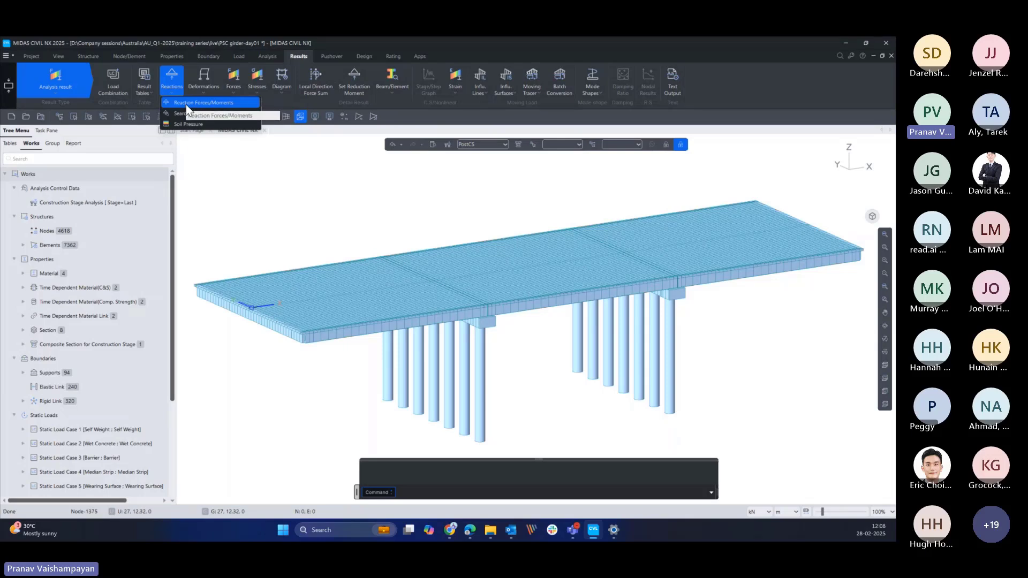
# - Display the FZ reaction forces for Stage1 with values and legend, using the CS: Summation load case
pyautogui.click(172, 82)
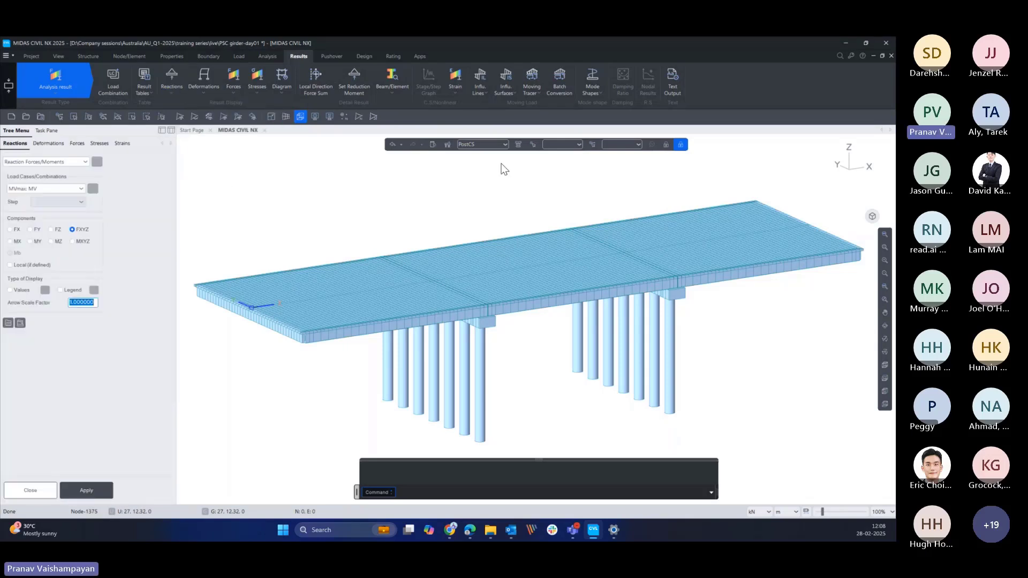
pyautogui.click(505, 145)
pyautogui.click(489, 154)
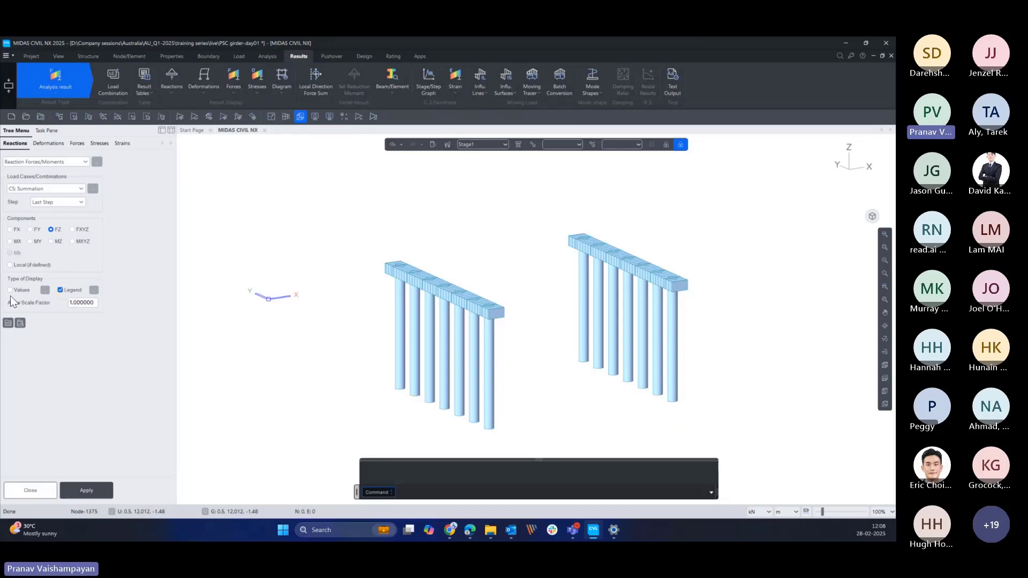
pyautogui.click(93, 490)
pyautogui.moveTo(552, 364); pyautogui.dragTo(540, 344, button='middle')
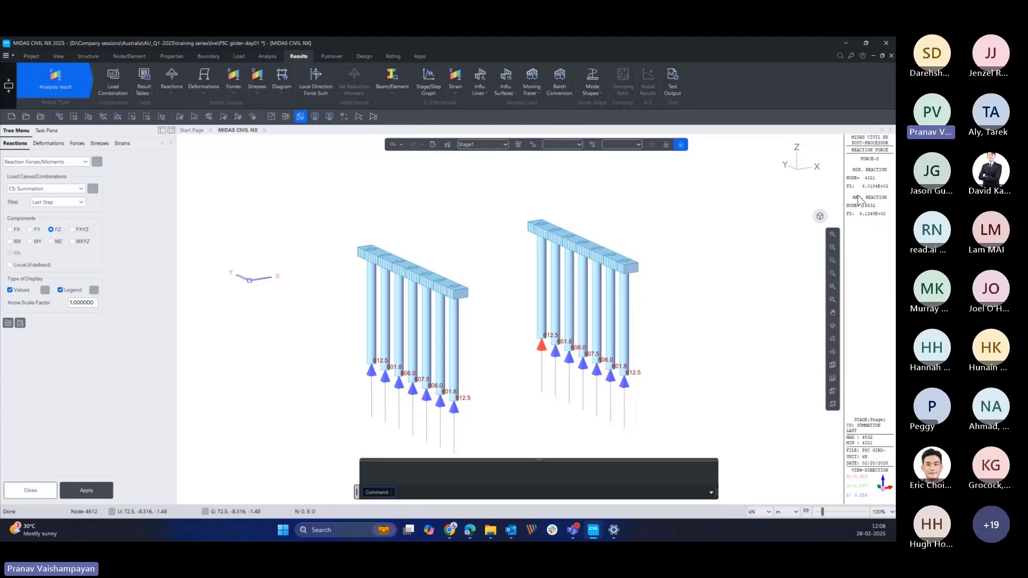
# - Set the reaction legend's rank value type to Fixed with 2 decimals and widen the model view
pyautogui.click(94, 289)
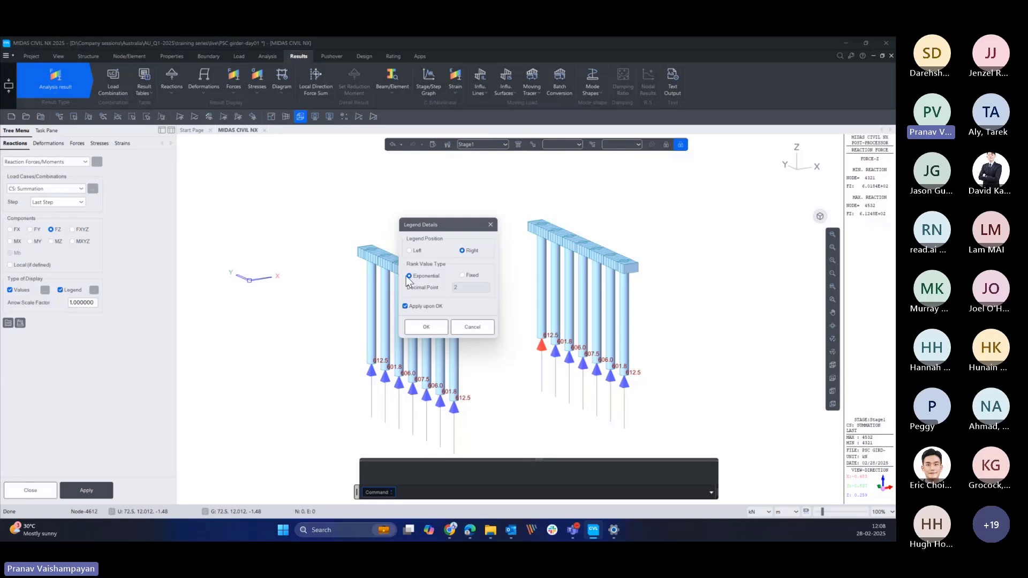
pyautogui.click(434, 327)
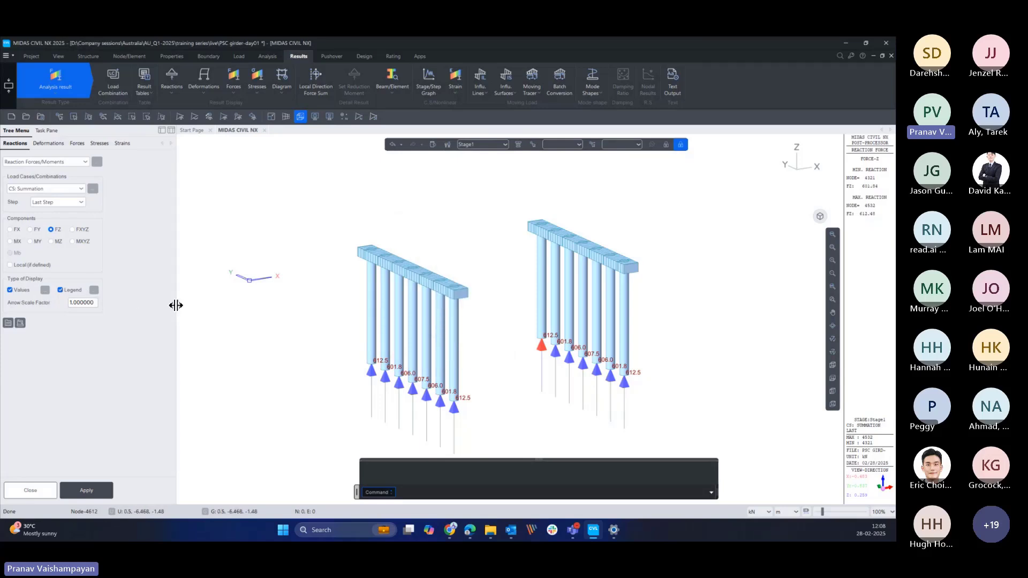
pyautogui.moveTo(176, 305); pyautogui.dragTo(141, 307)
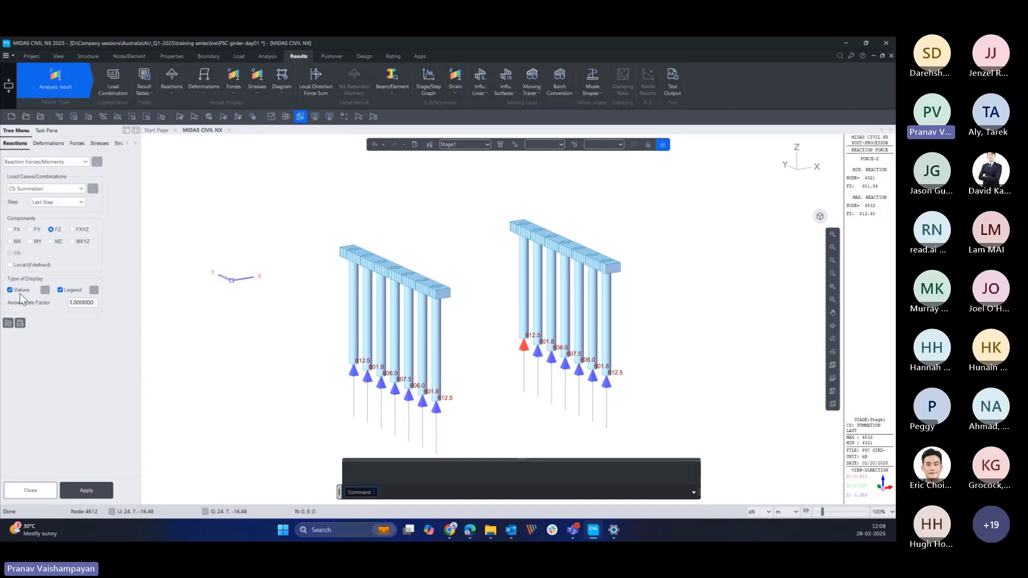
# - Show the FZ reactions for construction Stage2, followed by Stage3-1
pyautogui.click(487, 145)
pyautogui.click(466, 162)
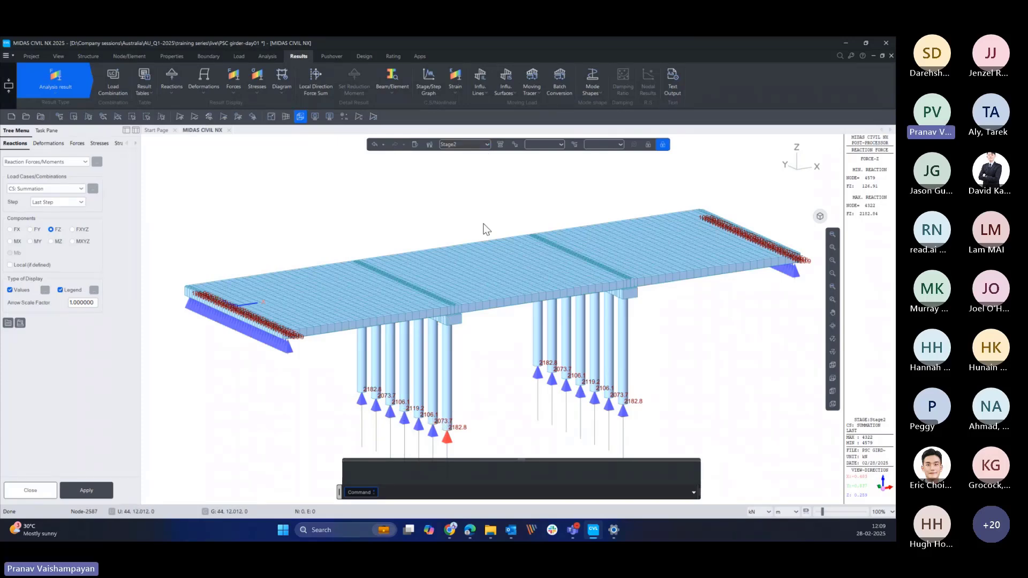
pyautogui.click(488, 151)
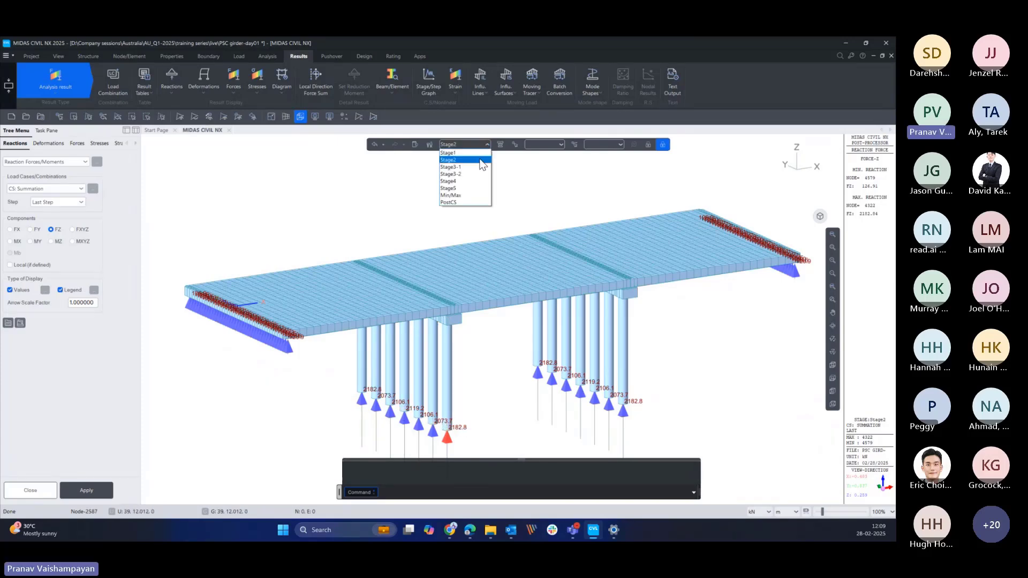
pyautogui.click(474, 165)
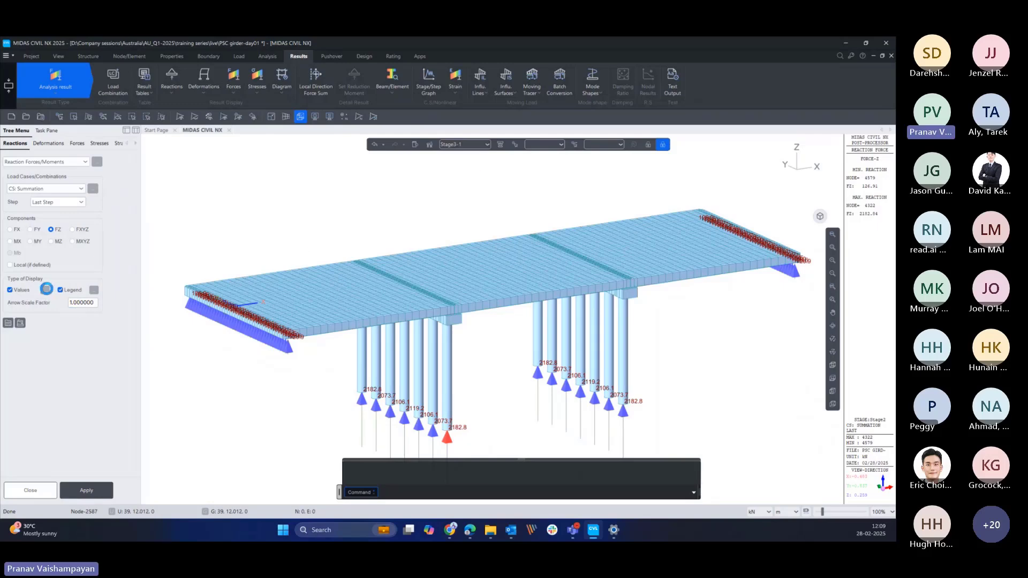
# - Restrict the displayed reaction values to MinMax Only with the Abs Max option
pyautogui.click(45, 289)
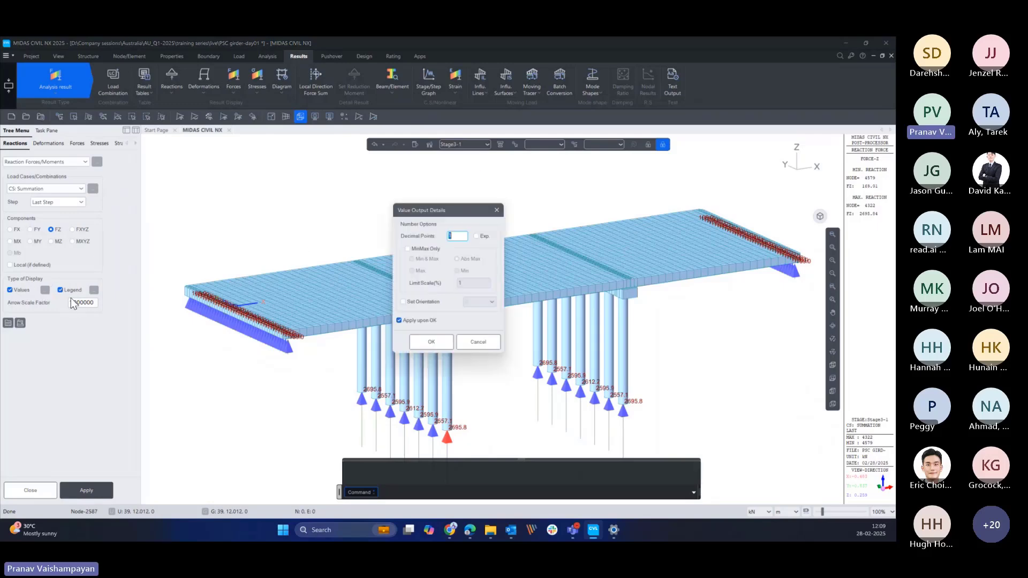
pyautogui.click(423, 249)
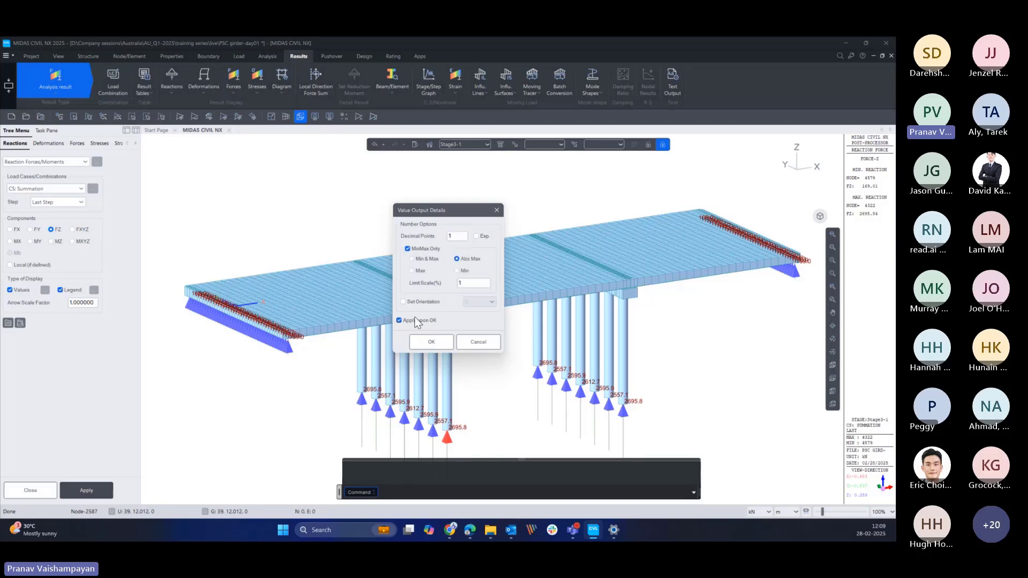
pyautogui.click(437, 343)
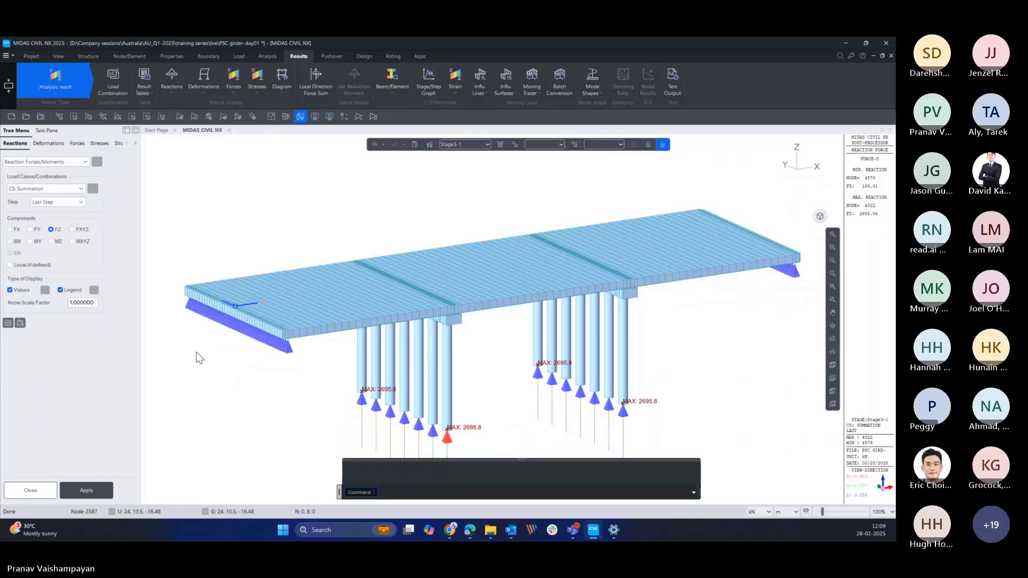
# - Switch the MinMax Only setting of the reaction values to Min & Max
pyautogui.click(45, 290)
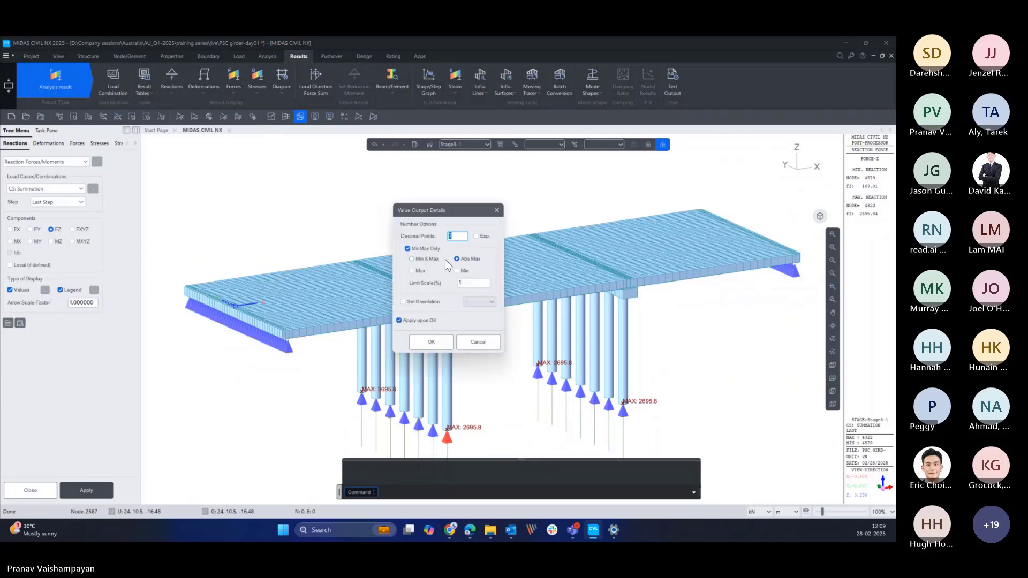
pyautogui.click(456, 270)
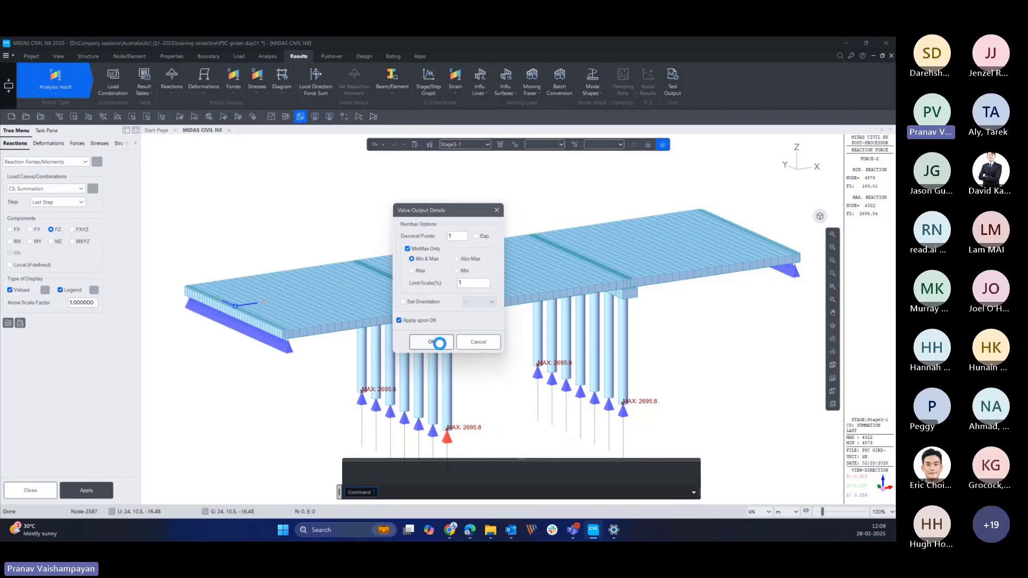
pyautogui.click(439, 343)
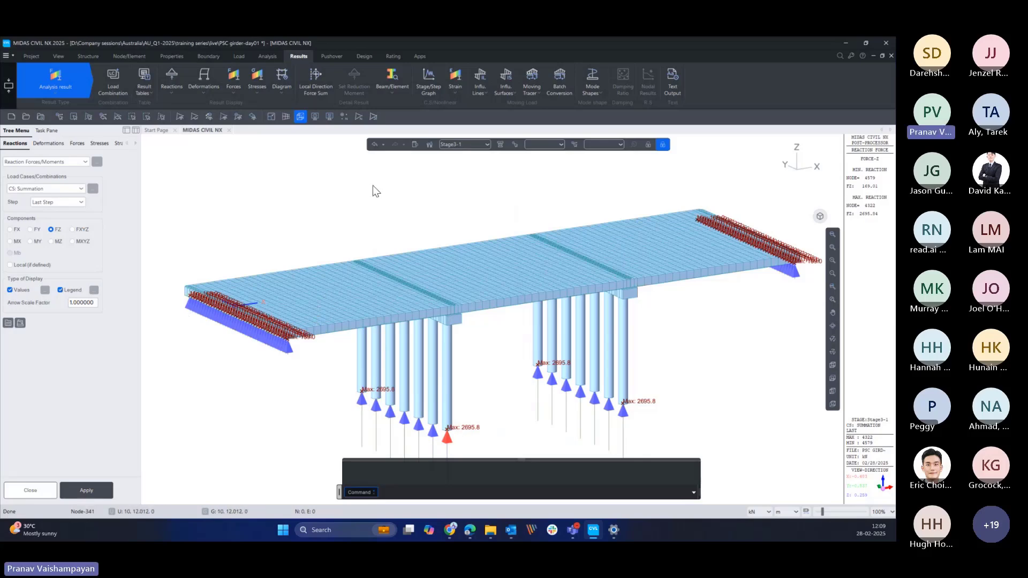
# - Show the FZ reactions for construction Stage3-2, followed by Stage5
pyautogui.click(472, 145)
pyautogui.click(464, 177)
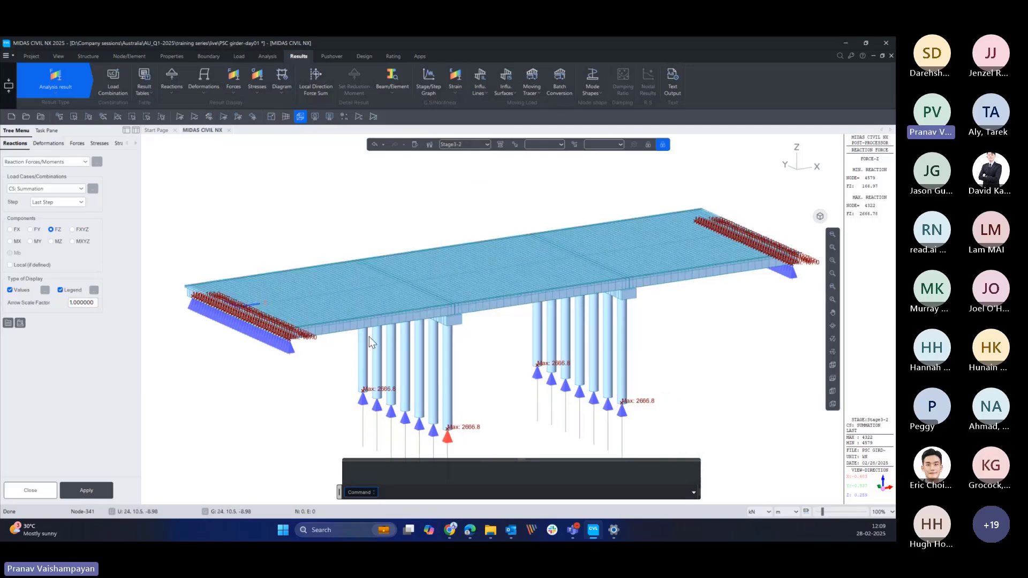
pyautogui.click(484, 145)
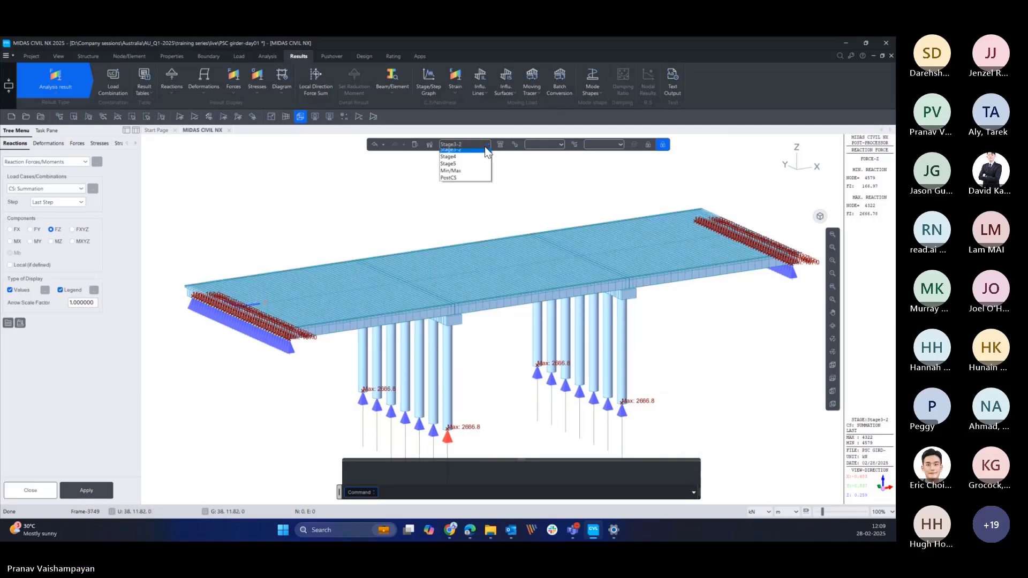
pyautogui.click(463, 163)
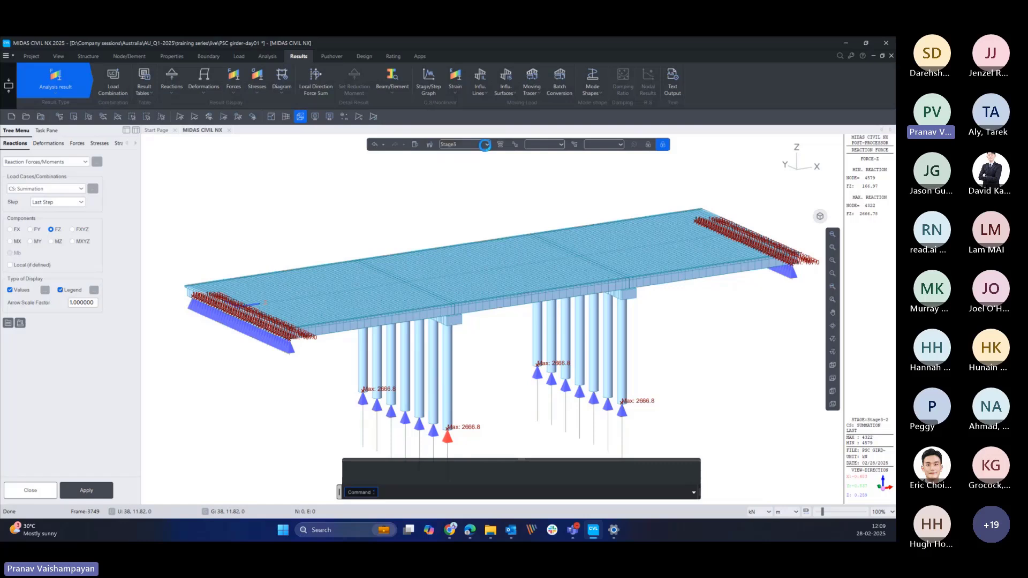
# - Show the FZ reactions for the Min/Max stage, using CSmax: Summation and then CSmin: Summation
pyautogui.click(488, 145)
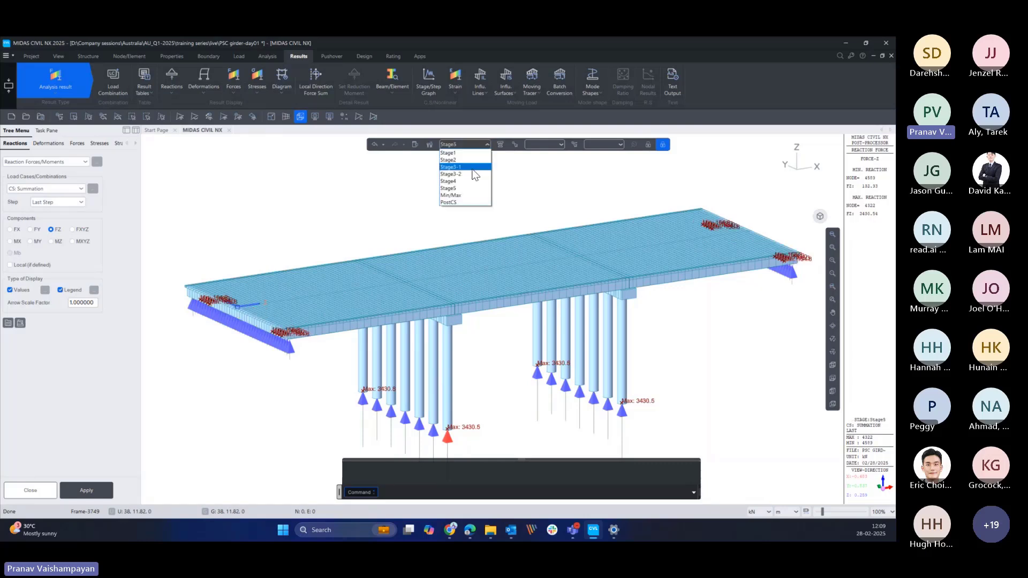
pyautogui.click(459, 196)
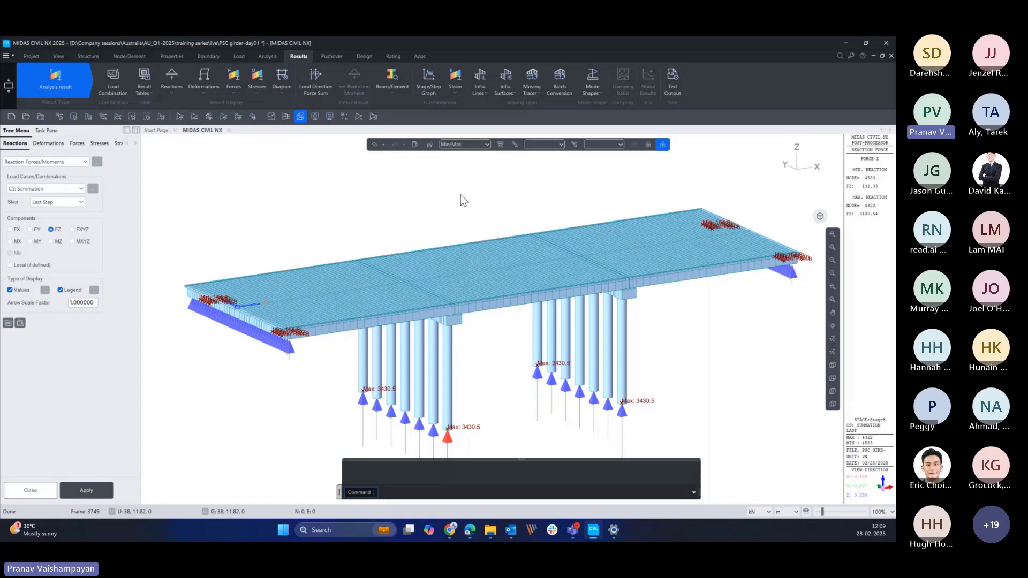
pyautogui.click(101, 485)
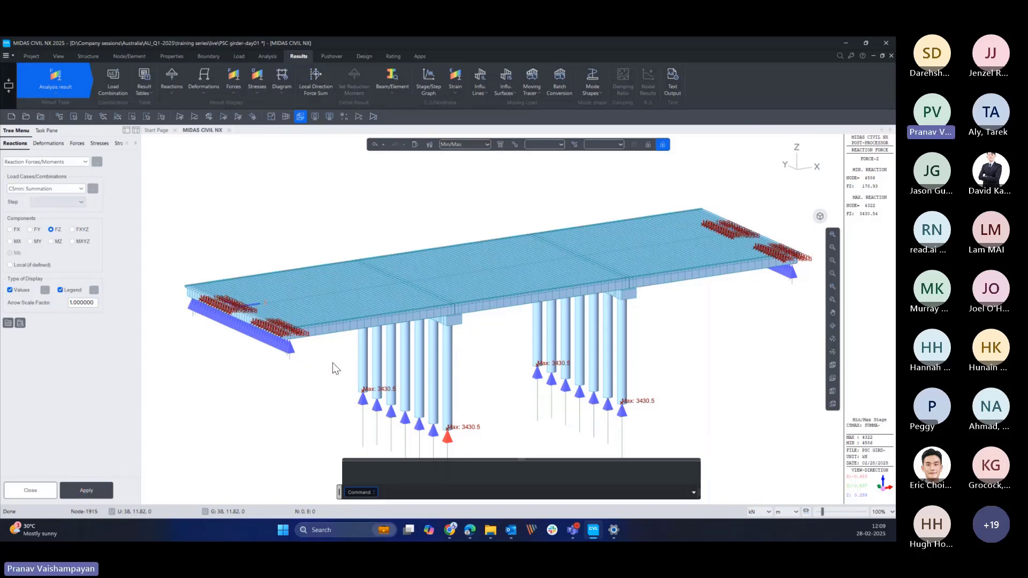
pyautogui.click(109, 493)
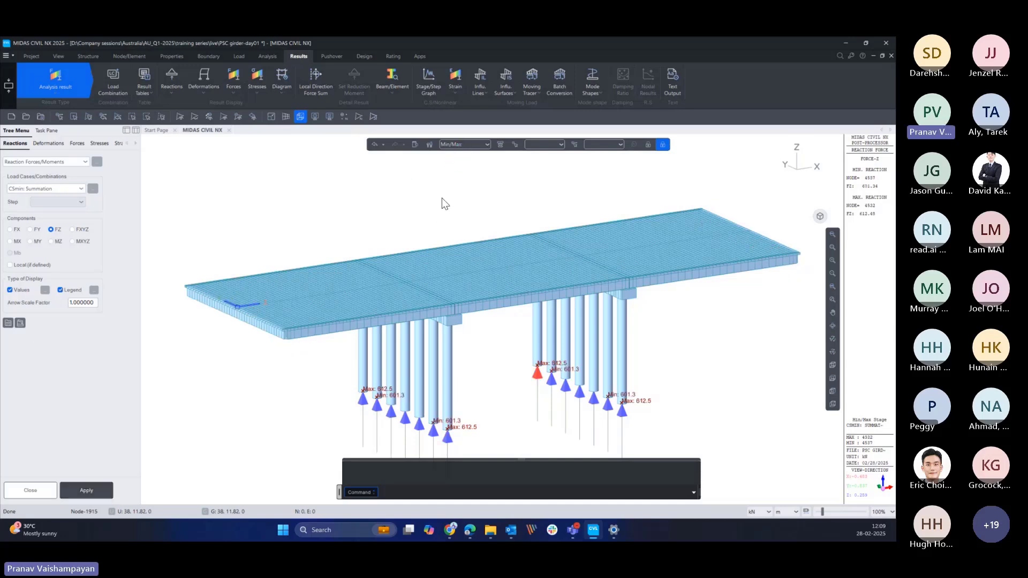
# - Display the FZ reactions at the PostCS stage for load combination CBC: cLCB1
pyautogui.click(486, 144)
pyautogui.click(457, 201)
pyautogui.click(80, 189)
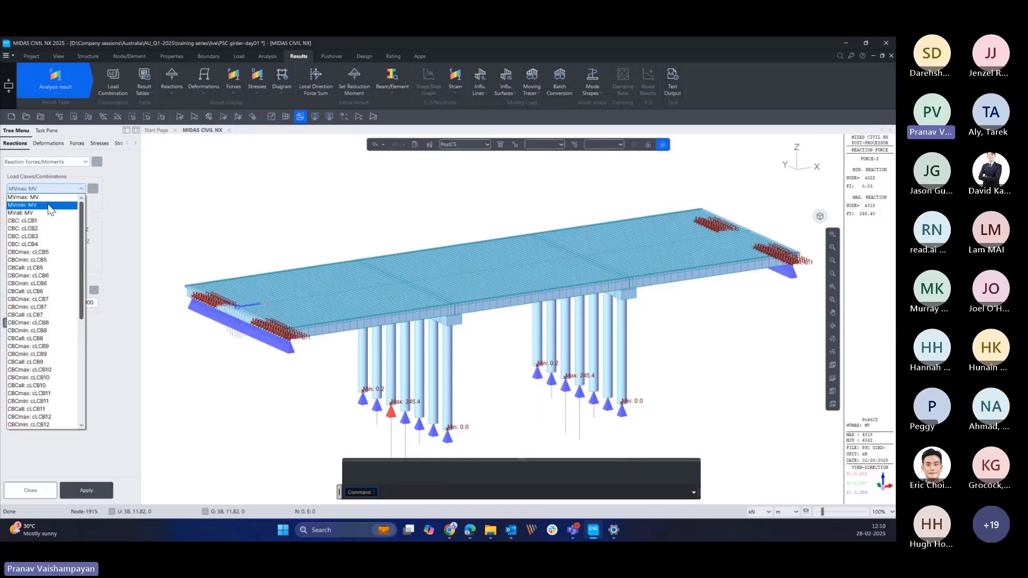
pyautogui.click(54, 220)
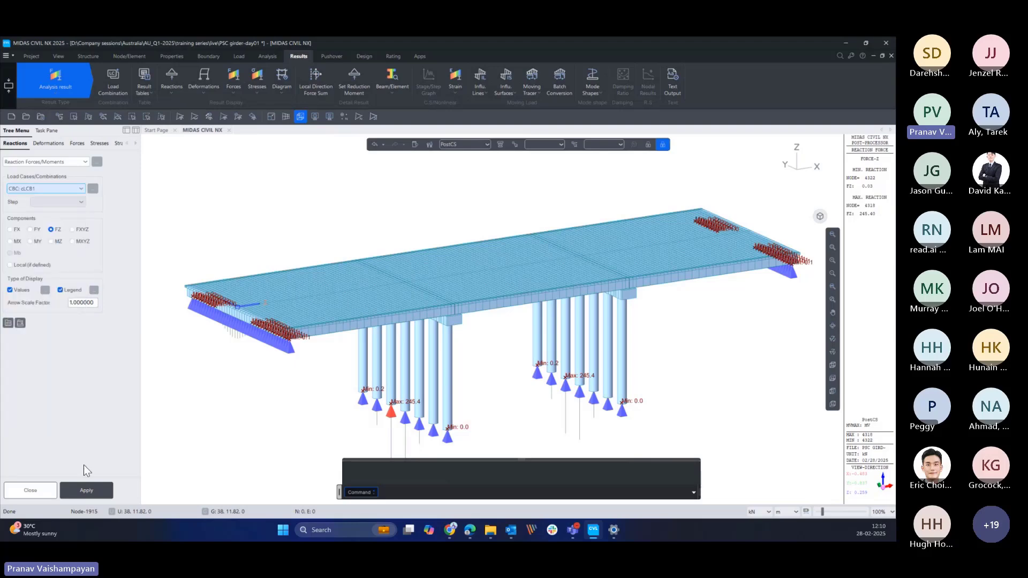
pyautogui.click(85, 489)
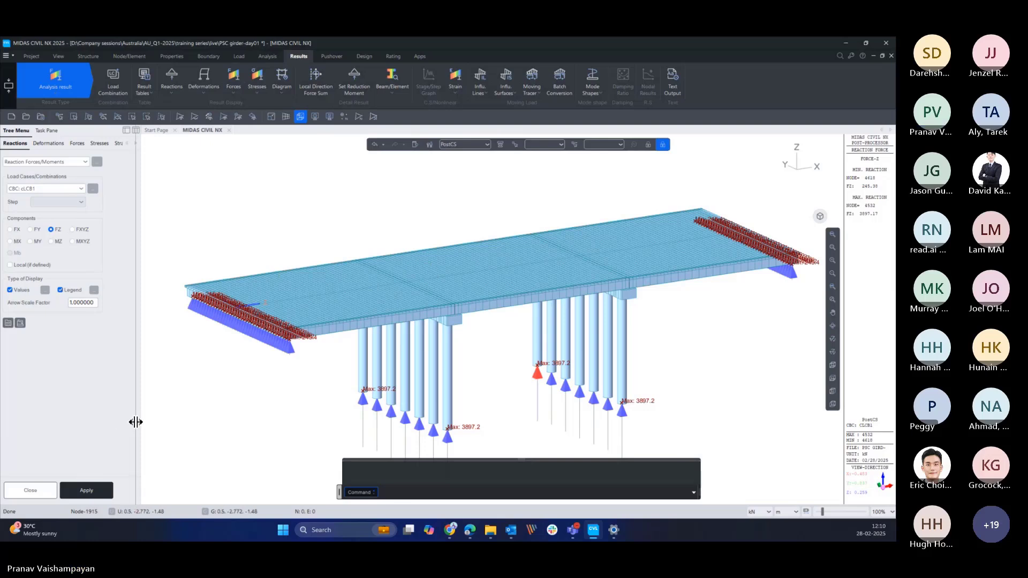
pyautogui.moveTo(136, 422); pyautogui.dragTo(131, 232)
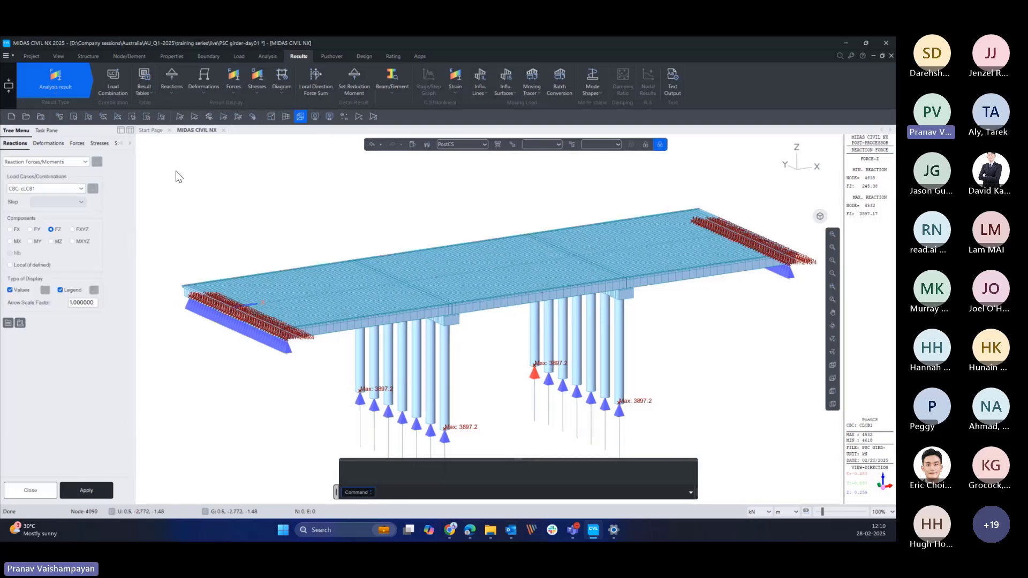
# - Display the DZ displacement contour for Stage1 under CS: Summation, with the legend on and values off
pyautogui.click(206, 95)
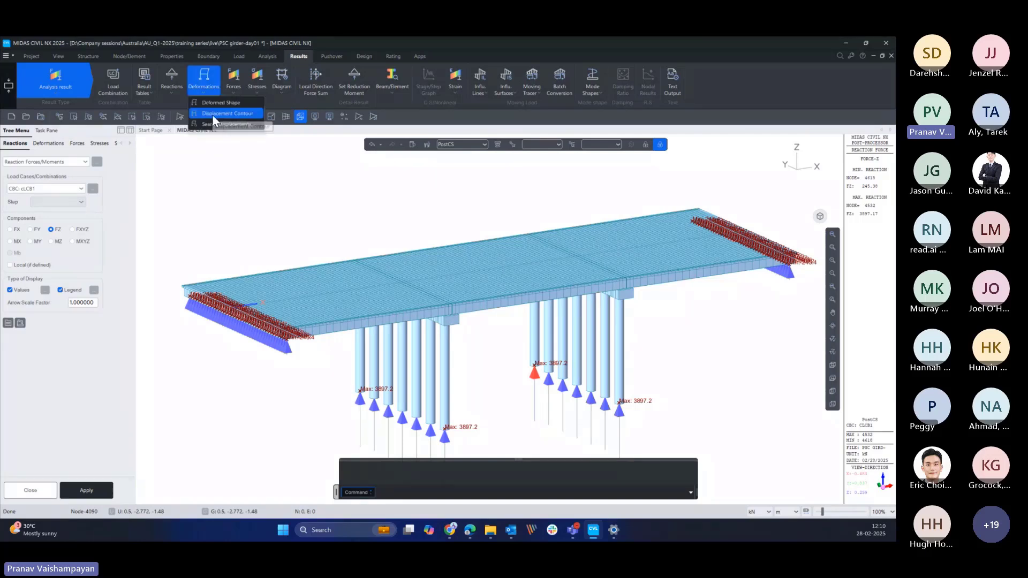
pyautogui.click(213, 114)
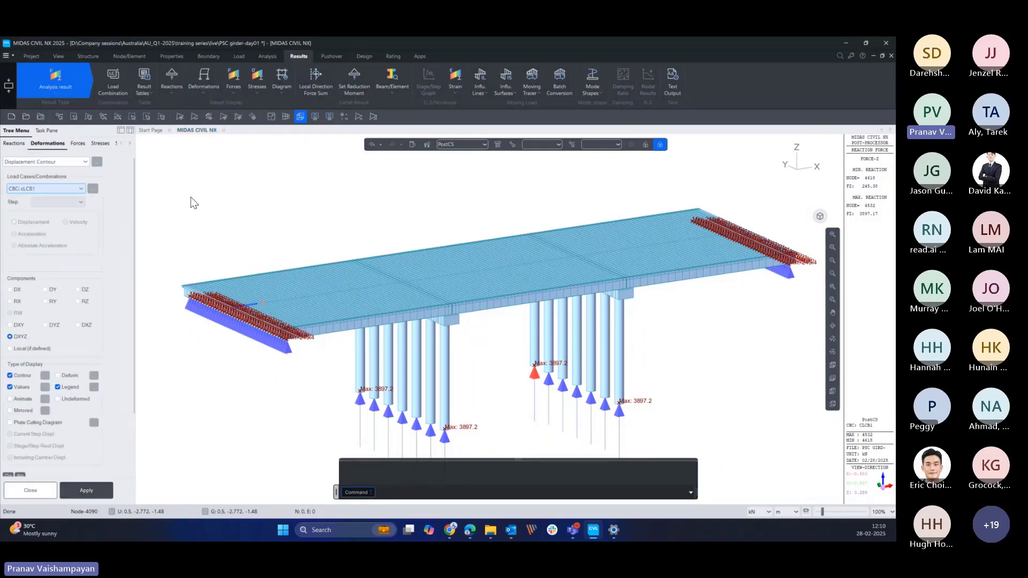
pyautogui.click(472, 144)
pyautogui.click(470, 154)
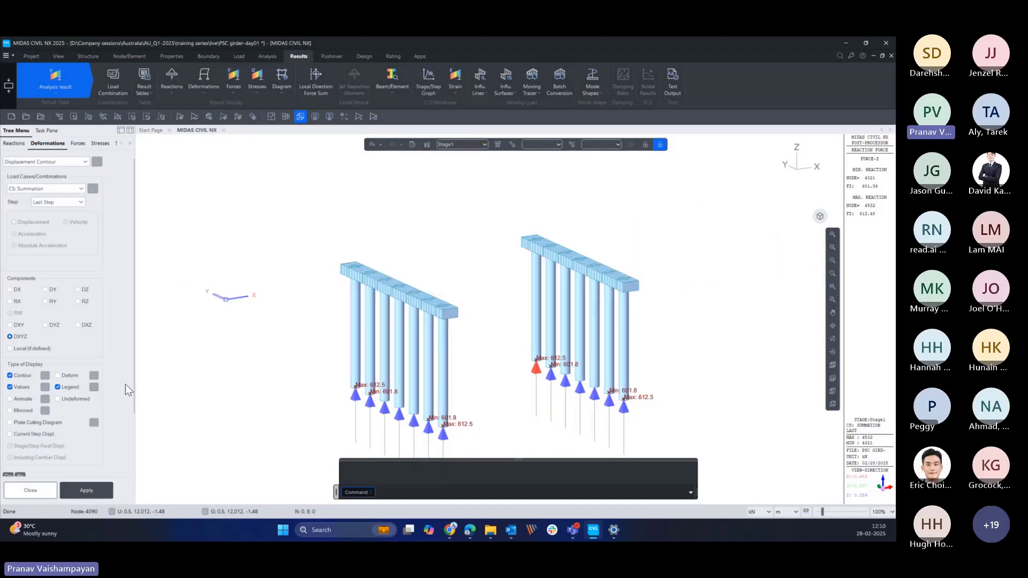
pyautogui.click(78, 290)
pyautogui.click(88, 490)
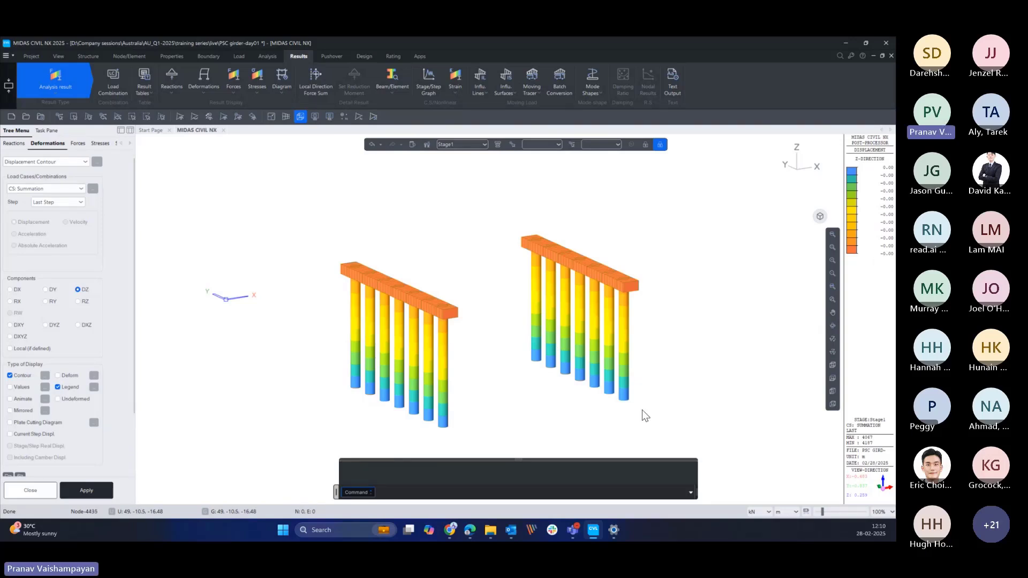
# - Change the length unit to mm and show the deformed shape on the displacement contour
pyautogui.click(786, 511)
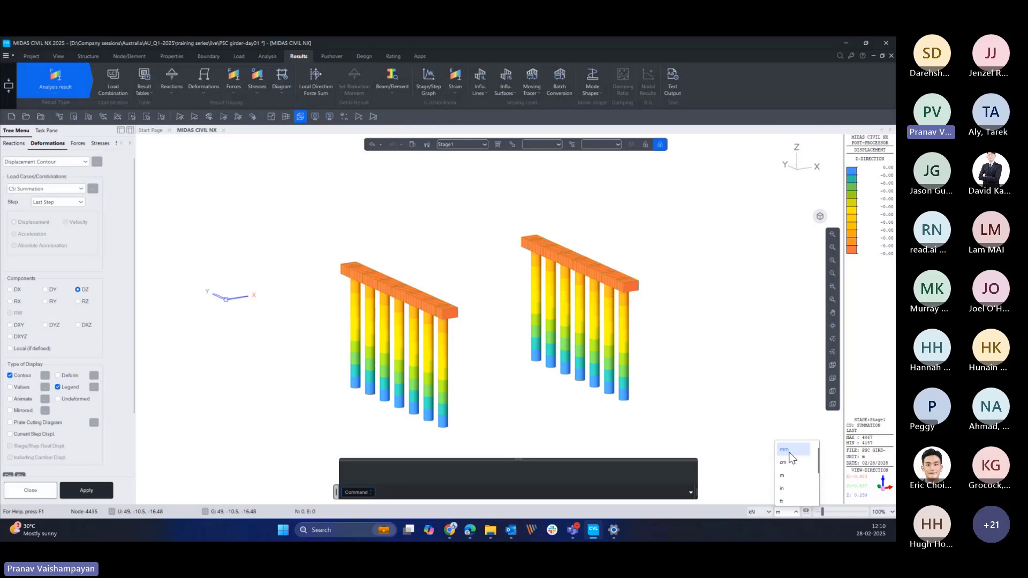
pyautogui.click(790, 451)
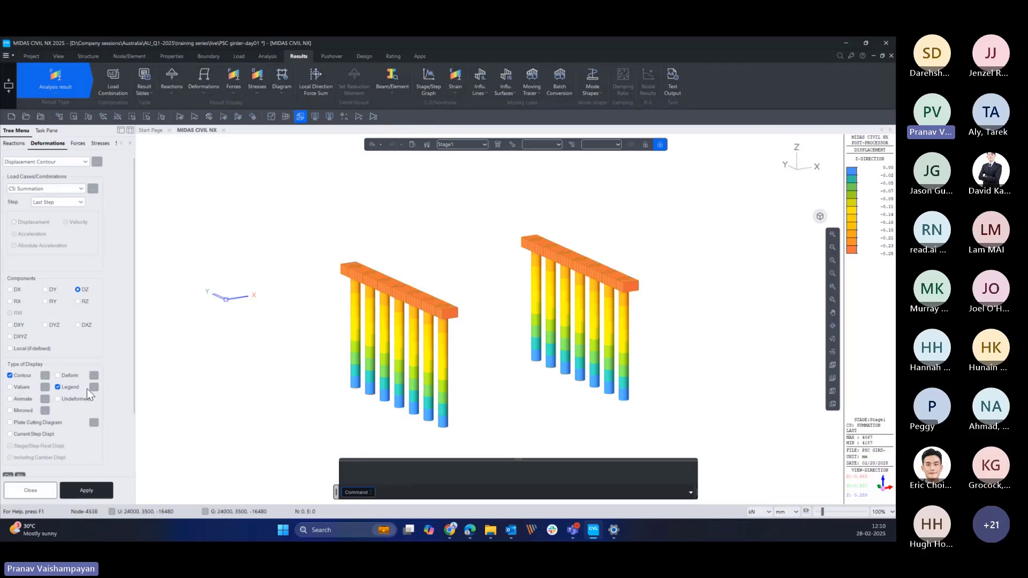
pyautogui.click(57, 375)
pyautogui.click(85, 490)
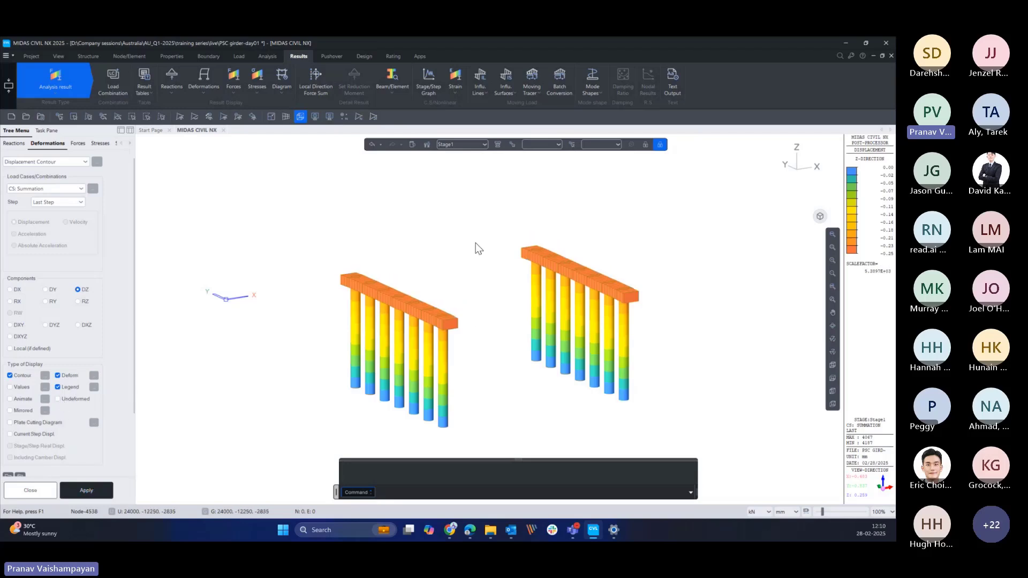
# - Show the deformed DZ displacement contour for construction Stage2 and examine the girder spans from the side
pyautogui.click(484, 144)
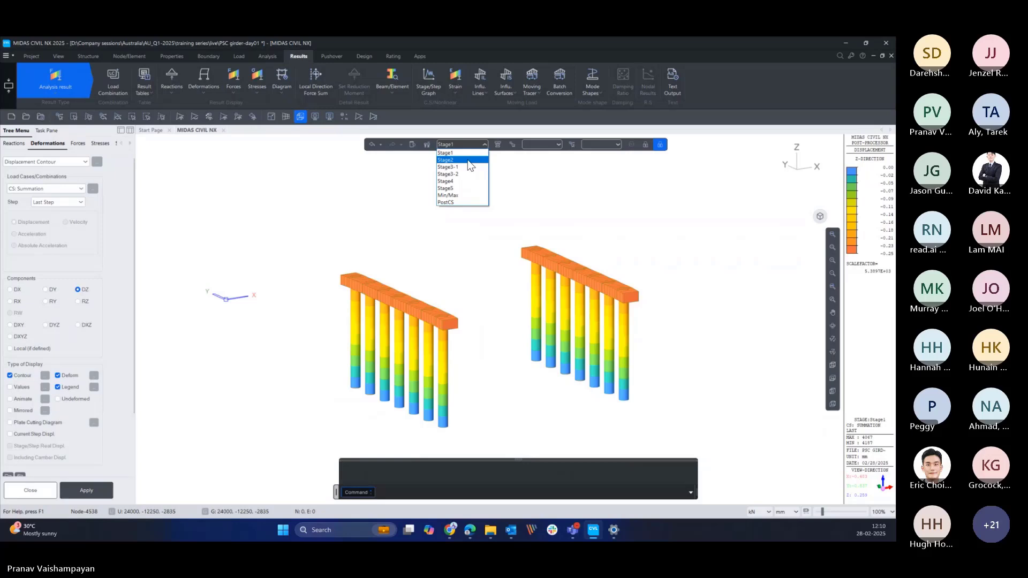
pyautogui.click(467, 159)
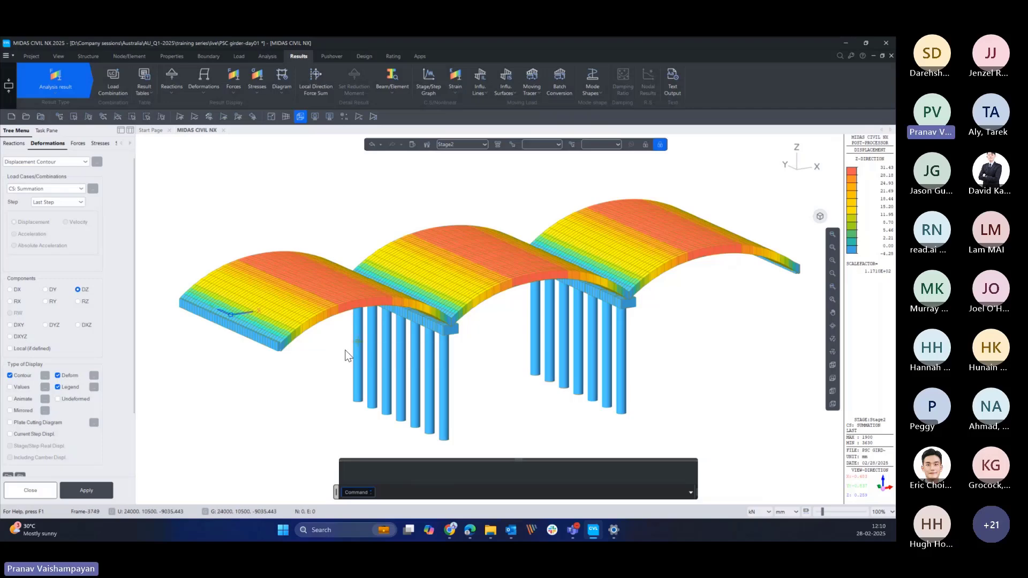
pyautogui.keyDown('ctrl'); pyautogui.moveTo(472, 346); pyautogui.dragTo(504, 369, button='middle'); pyautogui.keyUp('ctrl')
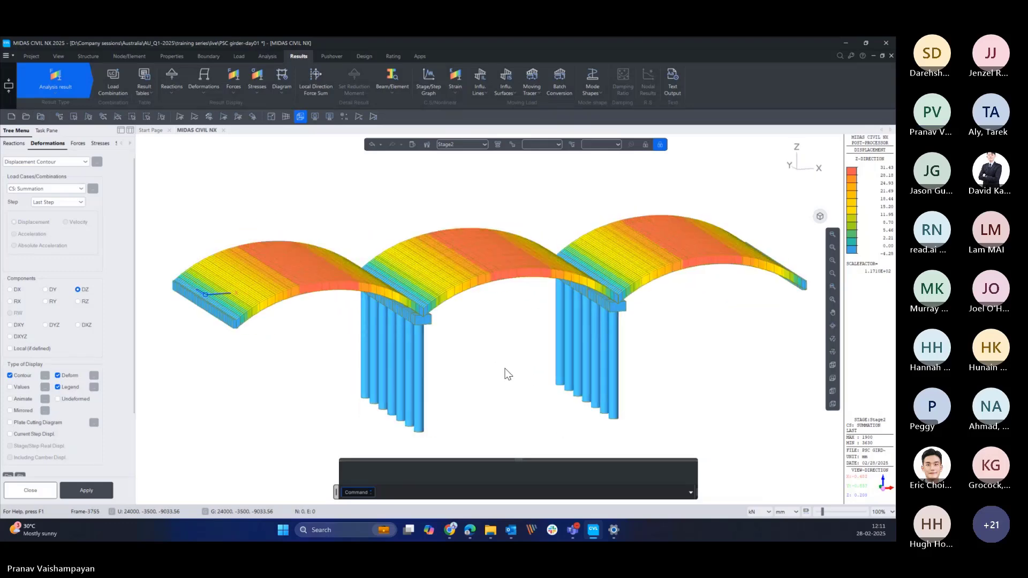
# - Show the DZ displacement contour for Stage3-1, followed by the PostCS stage
pyautogui.click(484, 145)
pyautogui.click(458, 167)
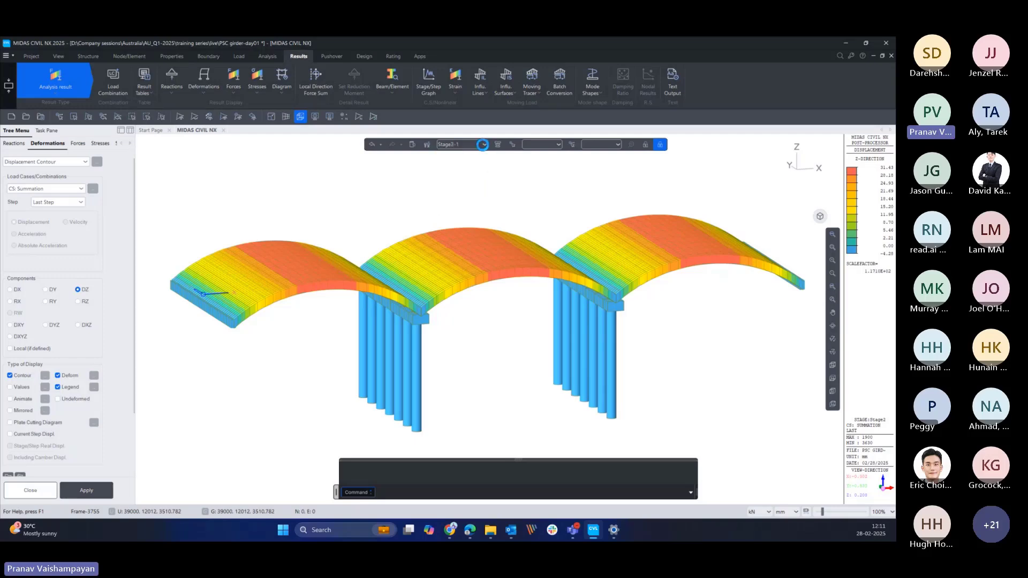
pyautogui.click(461, 144)
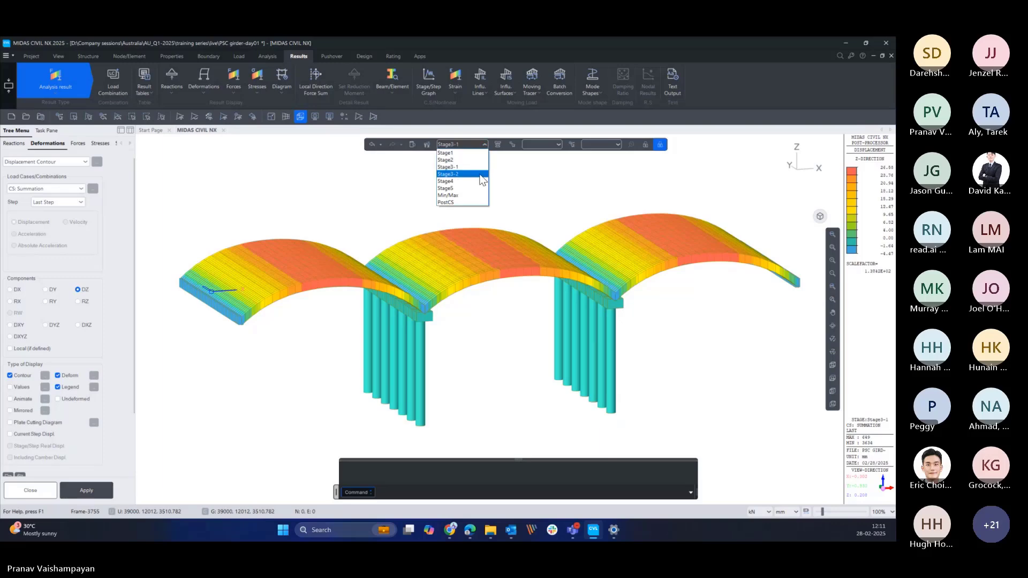
pyautogui.click(463, 203)
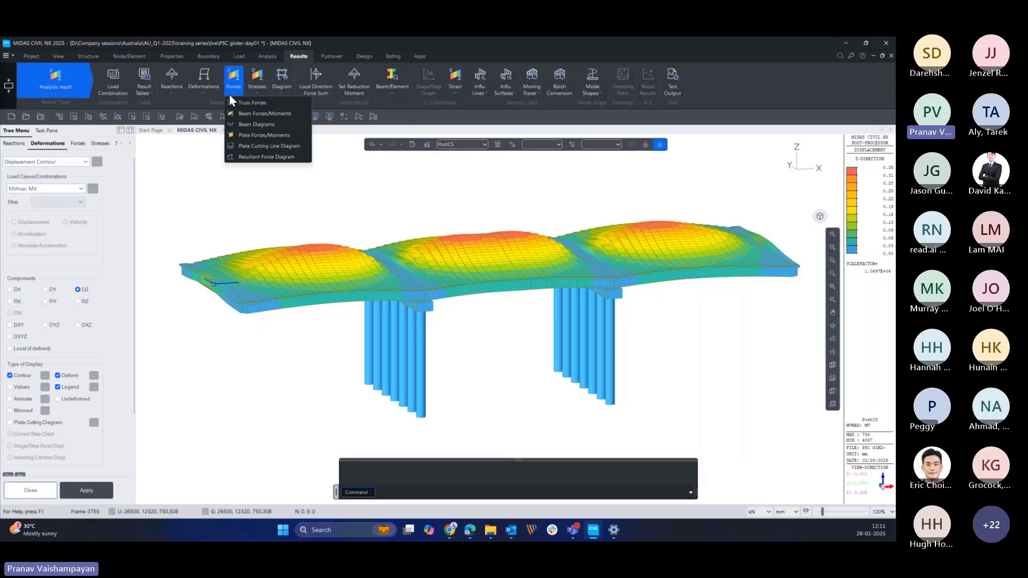
# - Display the My beam diagram for Stage1 under CS: Summation, with Deform off and Solid Fill
pyautogui.click(244, 124)
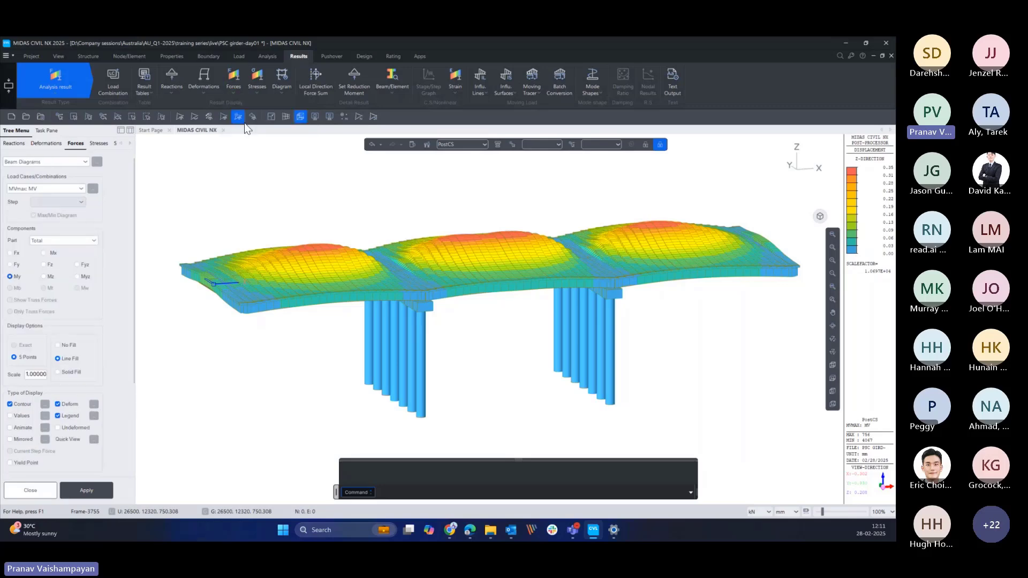
pyautogui.click(477, 146)
pyautogui.click(470, 153)
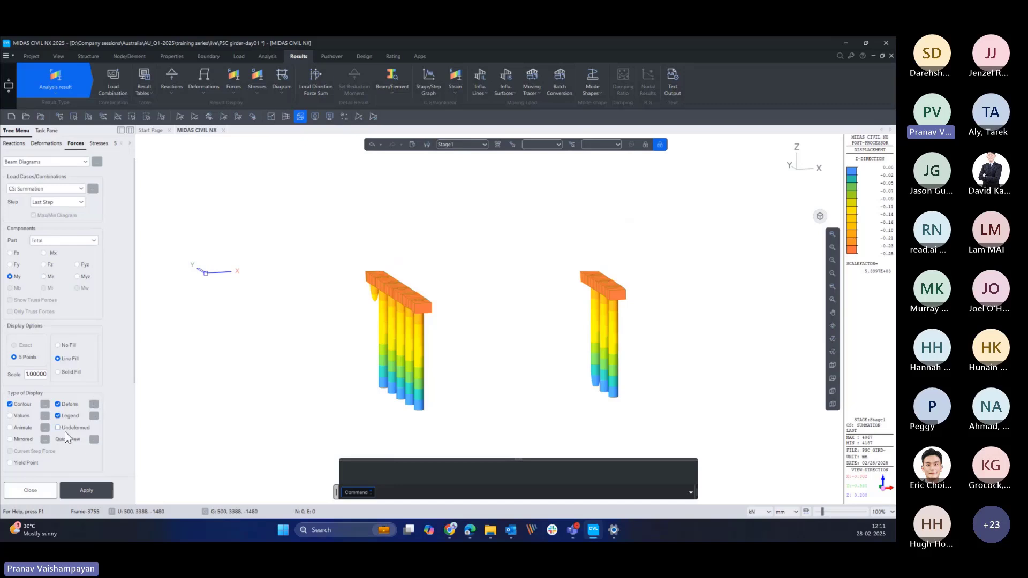
pyautogui.click(57, 404)
pyautogui.click(88, 490)
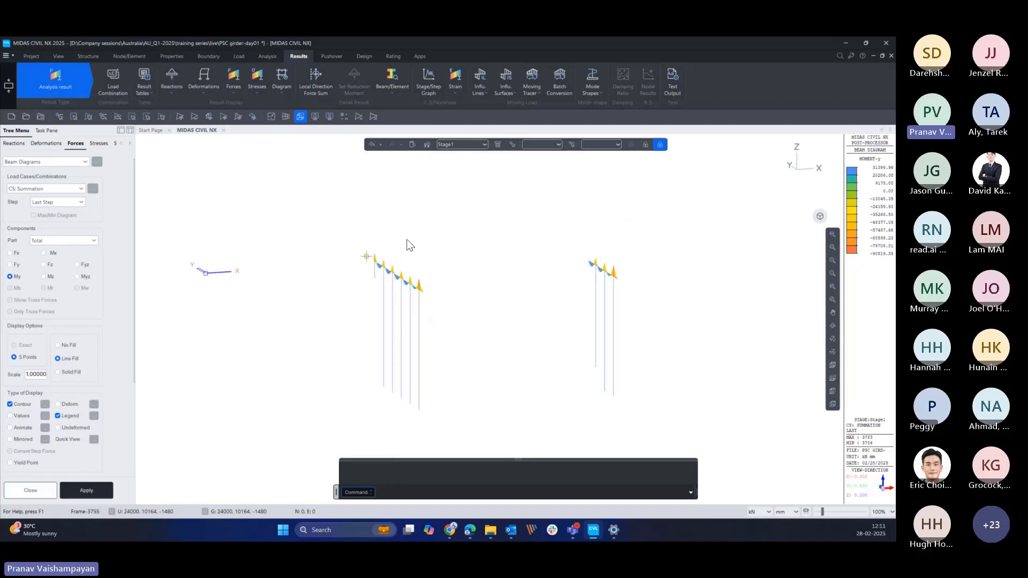
pyautogui.moveTo(391, 323); pyautogui.dragTo(433, 355, button='middle')
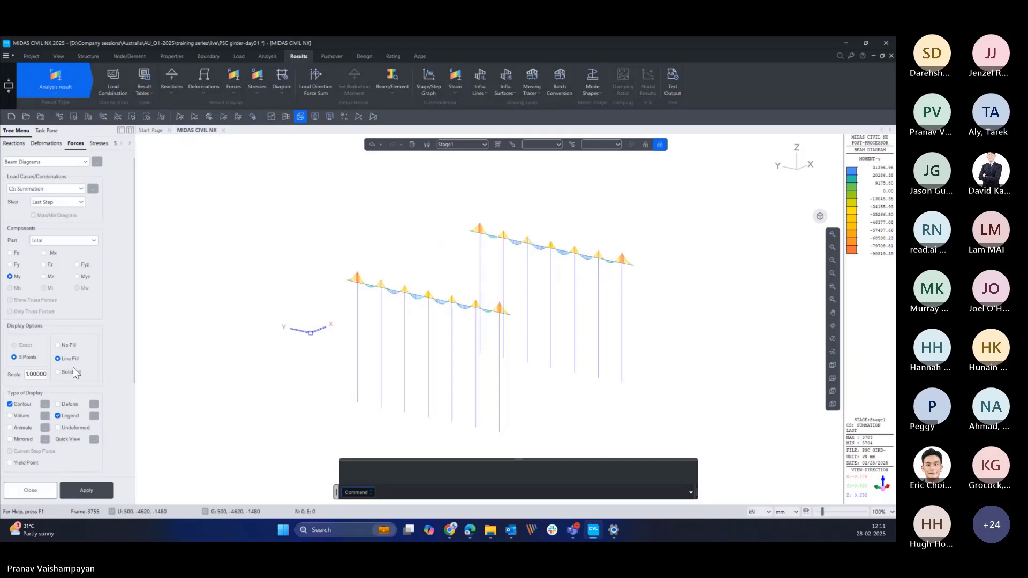
pyautogui.click(84, 490)
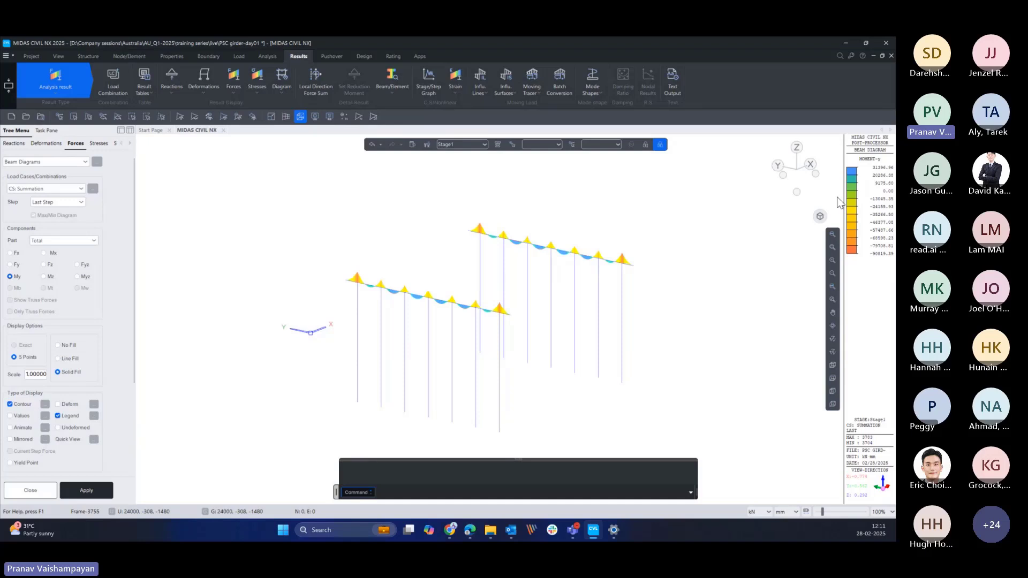
# - Change the length unit to m and display the My beam diagram for Stage2 under CS: Summation
pyautogui.click(787, 512)
pyautogui.click(789, 476)
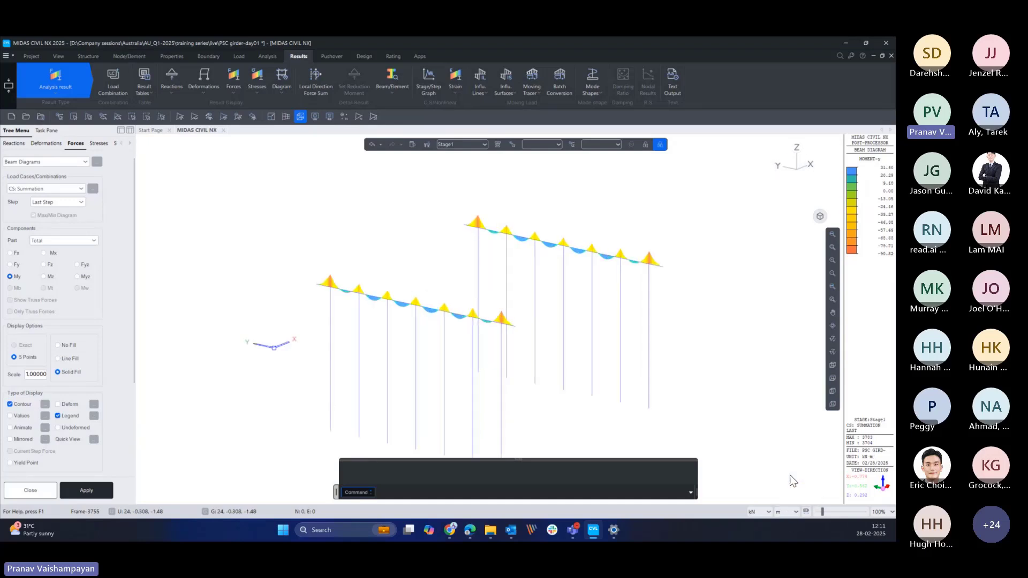
pyautogui.click(464, 145)
pyautogui.click(467, 159)
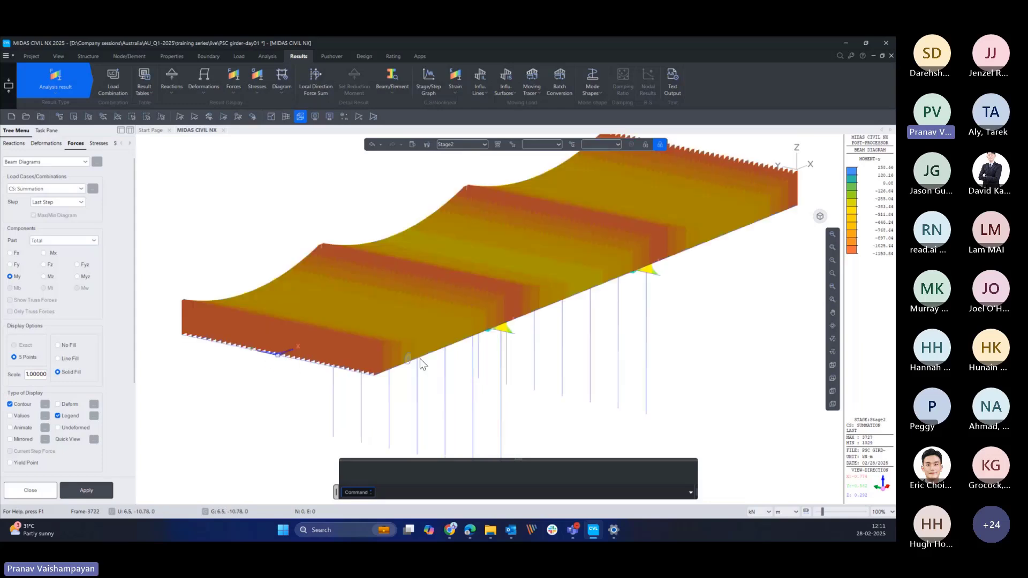
pyautogui.moveTo(437, 364)
pyautogui.keyDown('ctrl'); pyautogui.mouseDown(button='middle')
pyautogui.moveTo(416, 360)
pyautogui.moveTo(440, 347)
pyautogui.mouseUp(button='middle'); pyautogui.keyUp('ctrl')
pyautogui.scroll(-2, 439, 343)
pyautogui.keyDown('ctrl'); pyautogui.moveTo(545, 368); pyautogui.dragTo(537, 376, button='middle'); pyautogui.keyUp('ctrl')
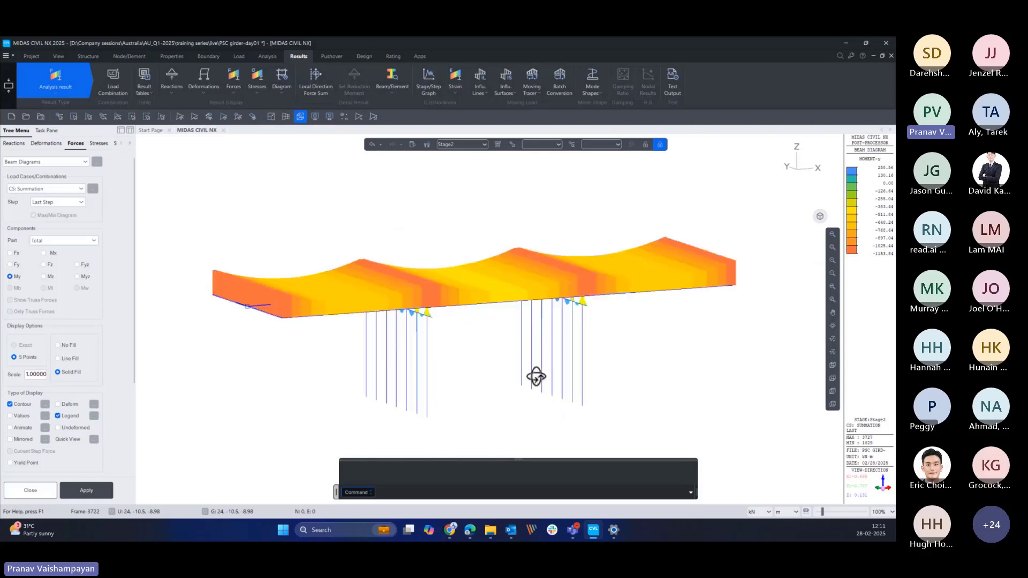
# - Show the My beam diagram for Stage3-1 under CS: Summation and return to Stage2
pyautogui.click(461, 144)
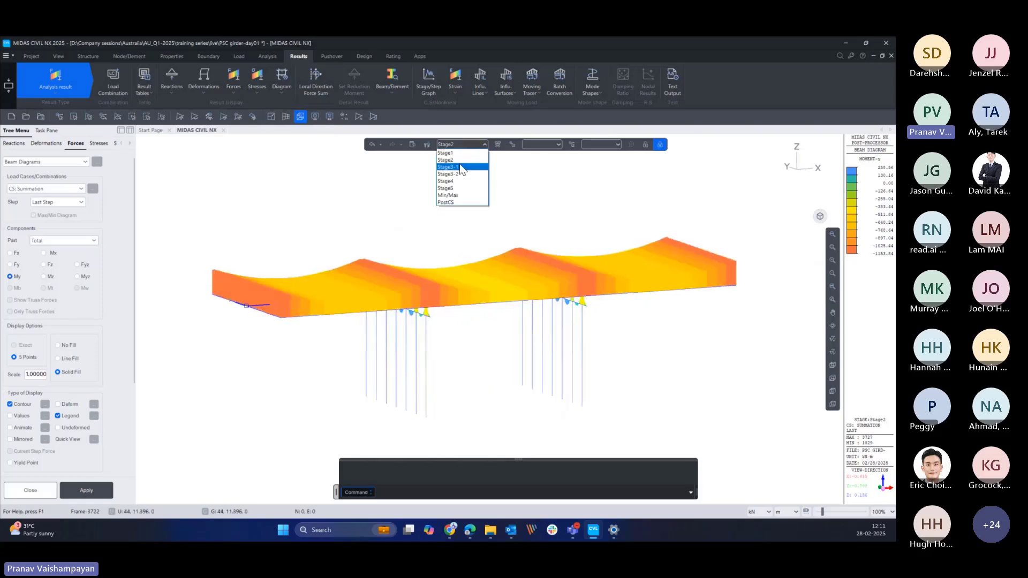
pyautogui.click(459, 169)
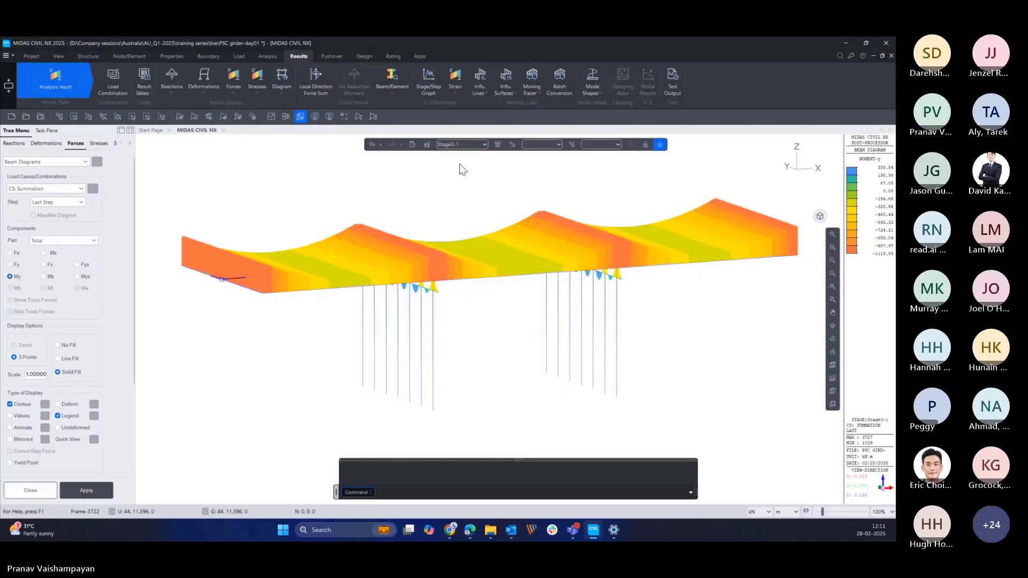
pyautogui.click(483, 144)
pyautogui.click(459, 161)
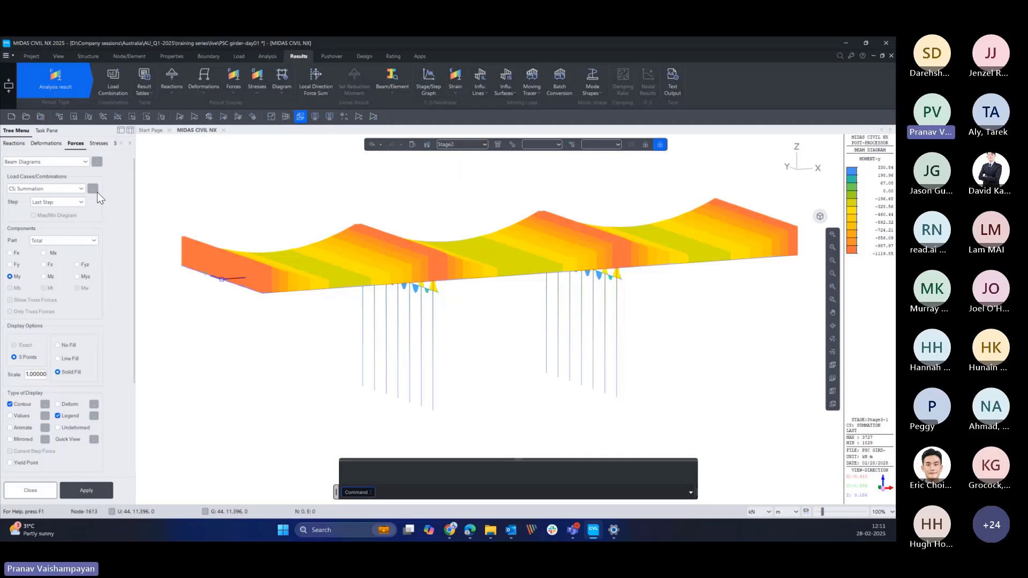
# - Display the Stage2 My beam diagram for the CS: Dead Load case
pyautogui.click(82, 189)
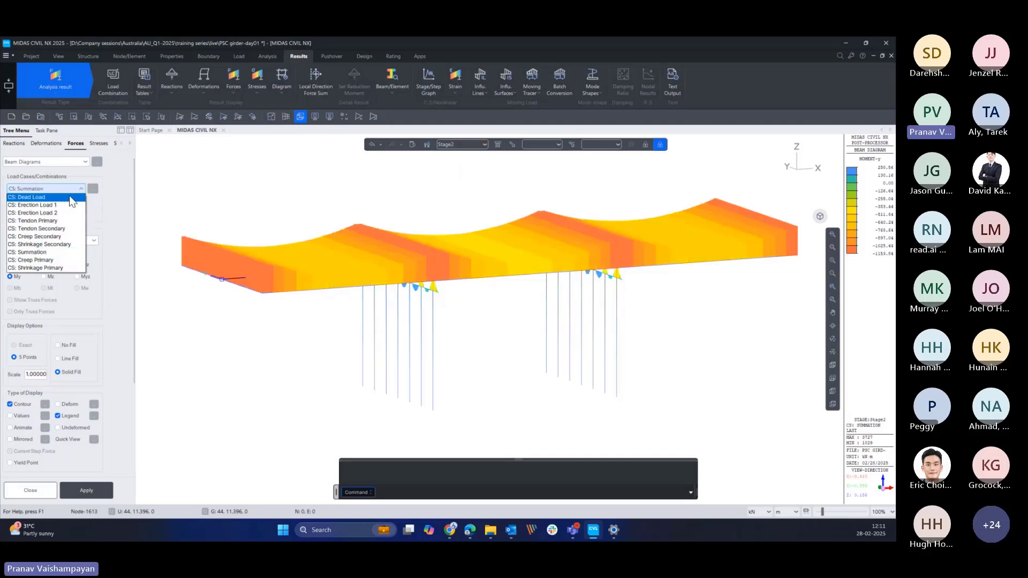
pyautogui.click(70, 195)
pyautogui.click(73, 492)
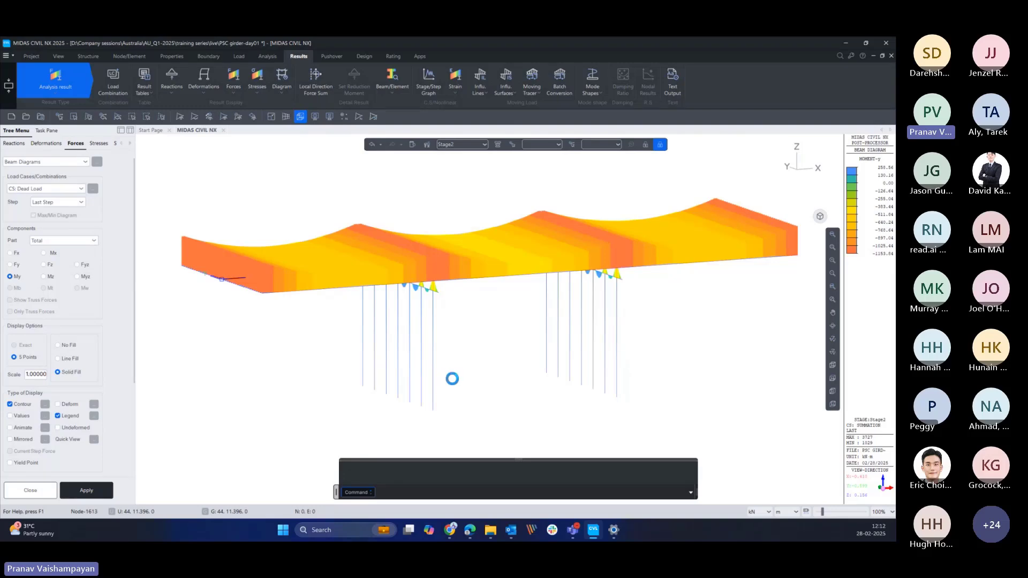
pyautogui.moveTo(547, 344)
pyautogui.mouseDown(button='middle')
pyautogui.moveTo(503, 339)
pyautogui.moveTo(543, 354)
pyautogui.moveTo(547, 337)
pyautogui.mouseUp(button='middle')
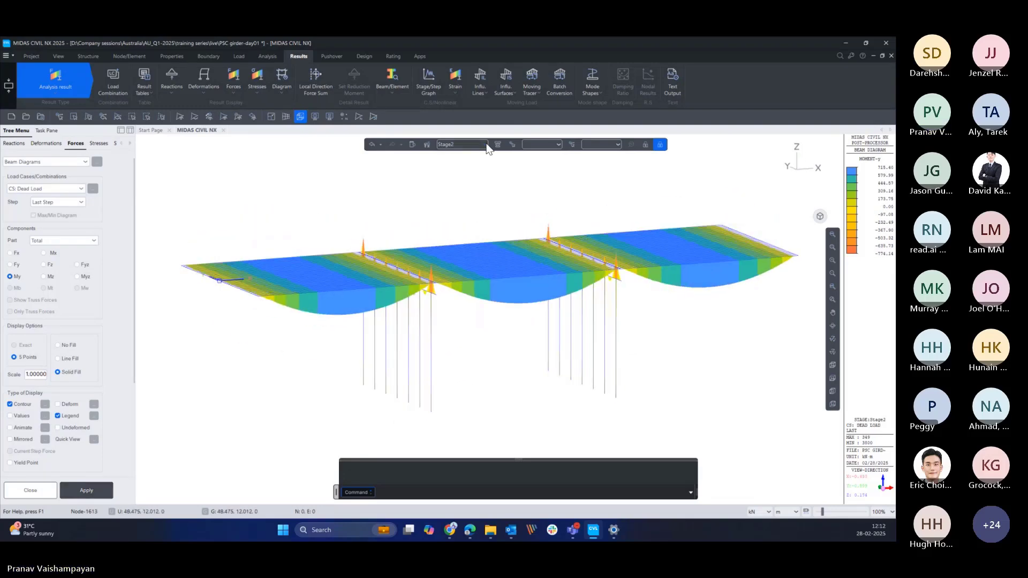
# - Show the CS: Dead Load My beam diagram for construction Stage3-2
pyautogui.click(486, 148)
pyautogui.click(461, 179)
pyautogui.moveTo(500, 321)
pyautogui.mouseDown(button='middle')
pyautogui.moveTo(510, 334)
pyautogui.moveTo(484, 329)
pyautogui.moveTo(496, 323)
pyautogui.mouseUp(button='middle')
# - Display the Stage3-2 My beam diagram for CS: Summation and check the other available construction stage load cases
pyautogui.click(80, 191)
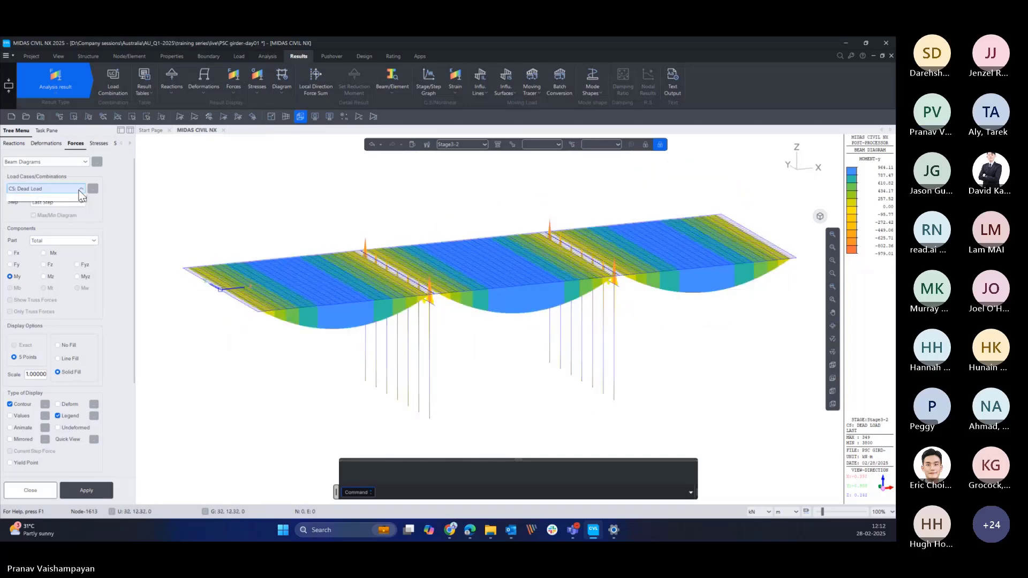
pyautogui.click(51, 255)
pyautogui.click(87, 490)
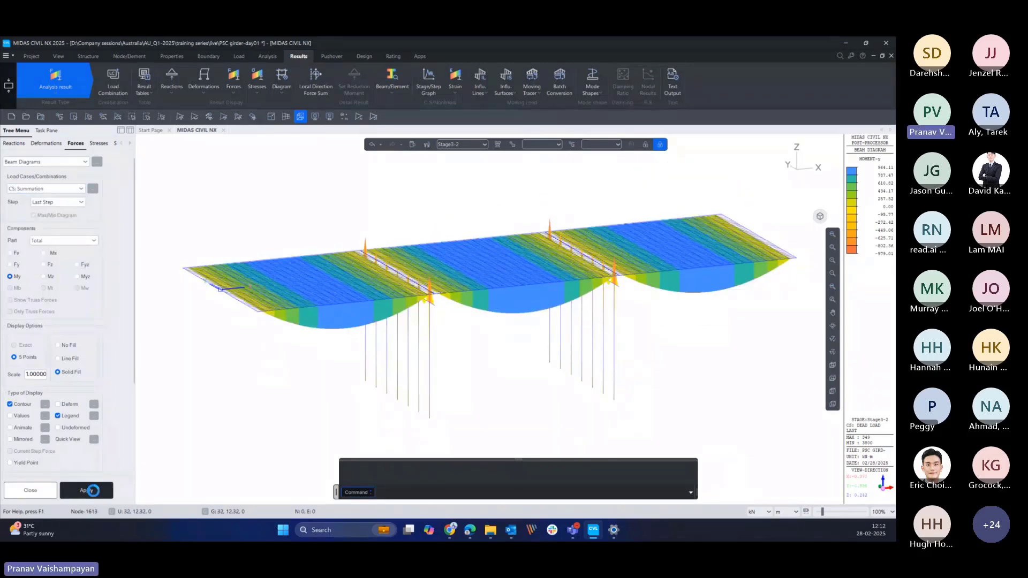
pyautogui.click(80, 191)
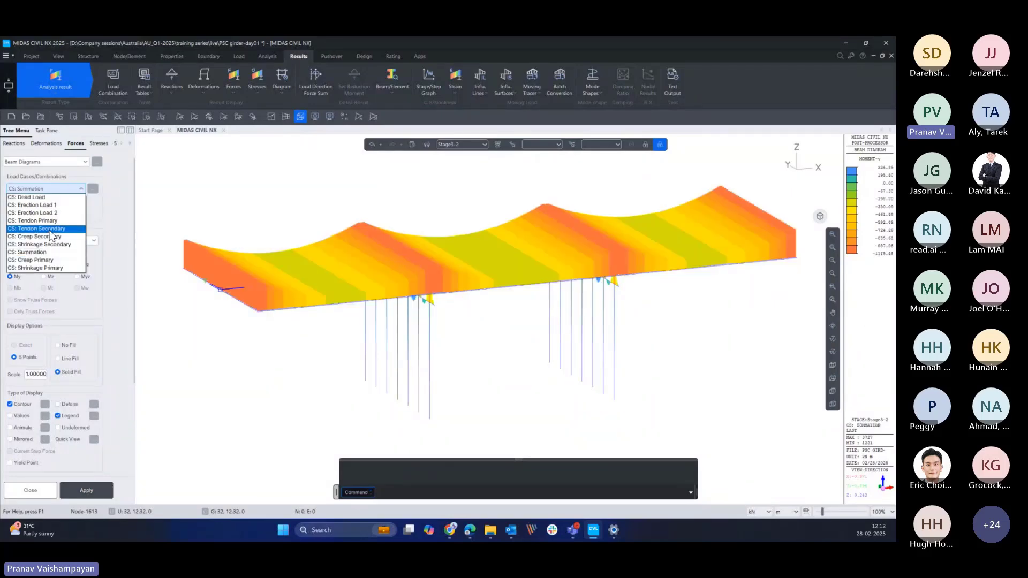
pyautogui.click(188, 220)
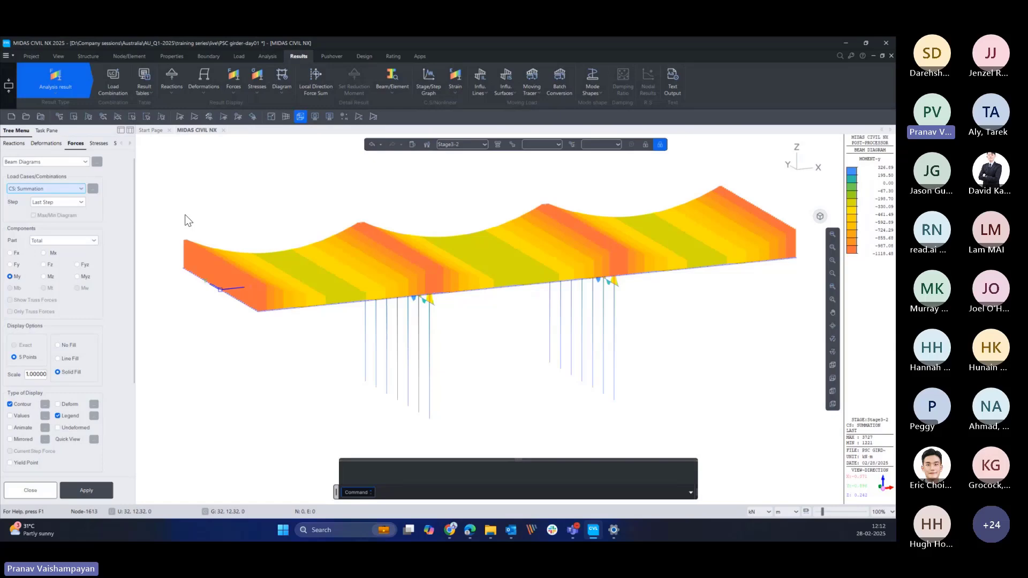
# - Display the My beam diagram for the PostCS stage under the moving load case MVmax: MV
pyautogui.click(484, 144)
pyautogui.click(454, 201)
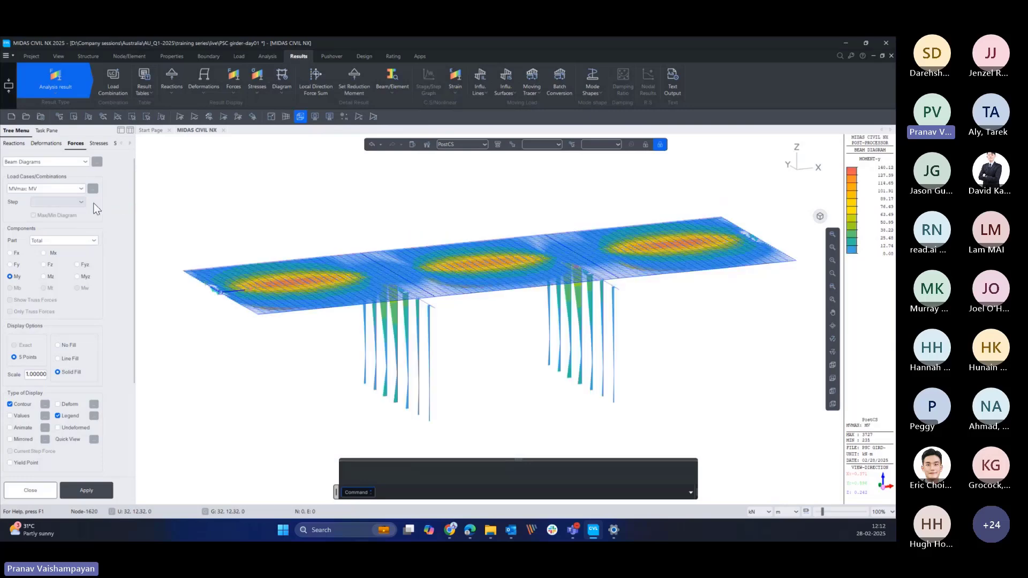
pyautogui.moveTo(365, 261)
pyautogui.keyDown('ctrl'); pyautogui.mouseDown(button='middle')
pyautogui.moveTo(387, 296)
pyautogui.moveTo(395, 248)
pyautogui.moveTo(401, 268)
pyautogui.moveTo(386, 274)
pyautogui.moveTo(407, 262)
pyautogui.moveTo(379, 274)
pyautogui.mouseUp(button='middle'); pyautogui.keyUp('ctrl')
pyautogui.click(53, 190)
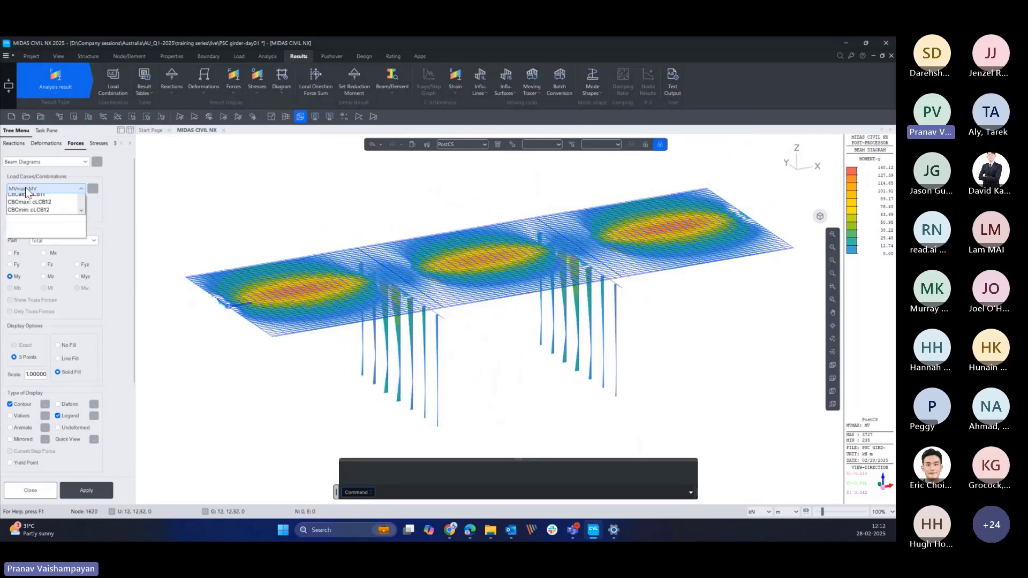
pyautogui.click(40, 199)
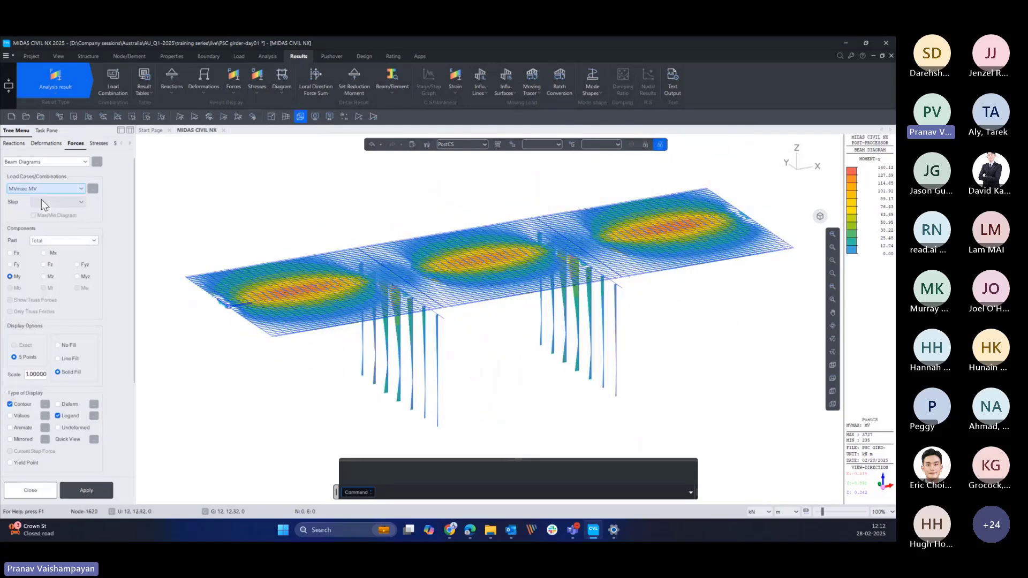
pyautogui.click(105, 492)
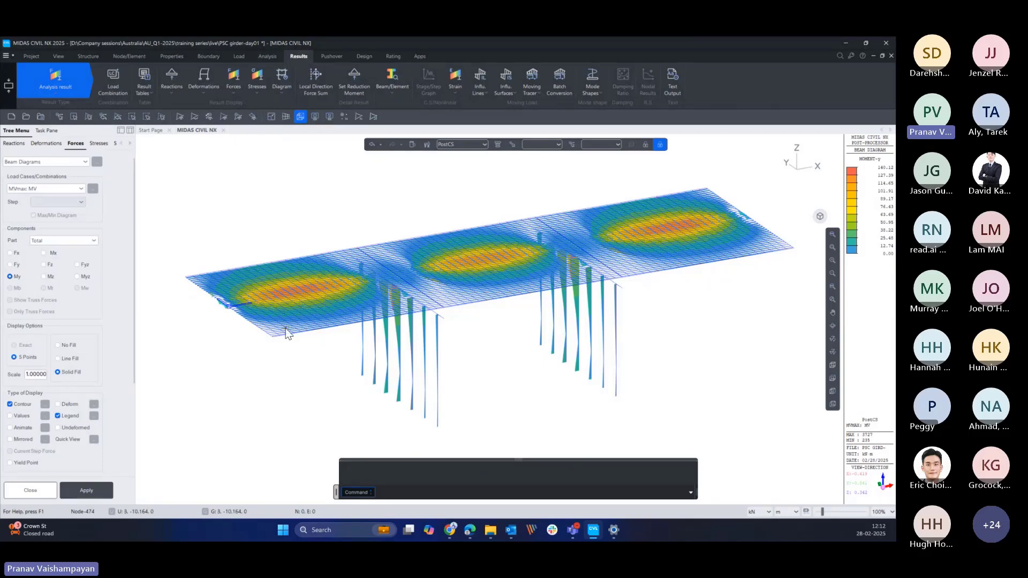
# - Examine the MVmax: MV My diagram over the deck grillage and piers, including an element's force values and the front elevation
pyautogui.scroll(6, 287, 333)
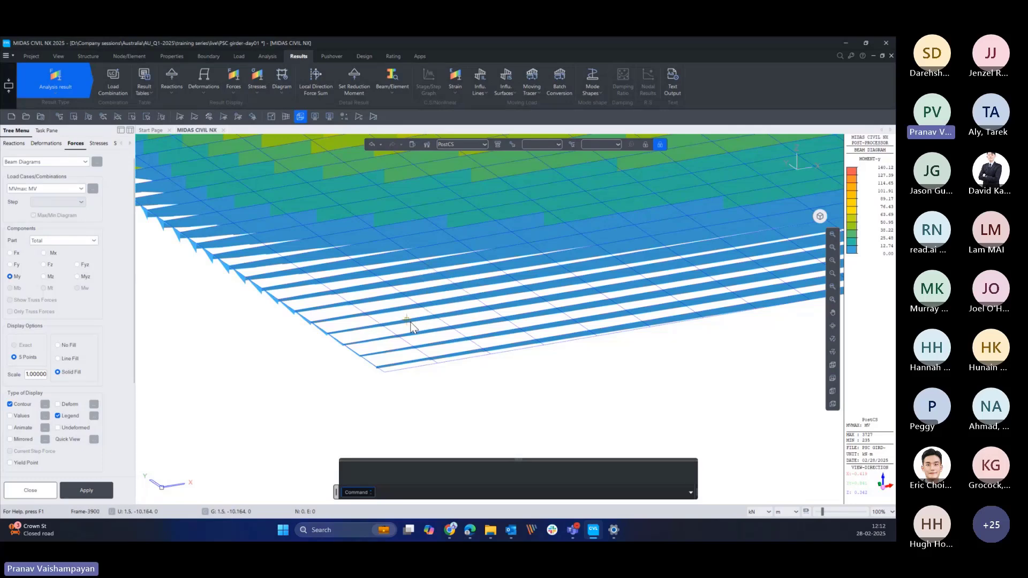
pyautogui.moveTo(410, 323)
pyautogui.scroll(-5, 410, 322)
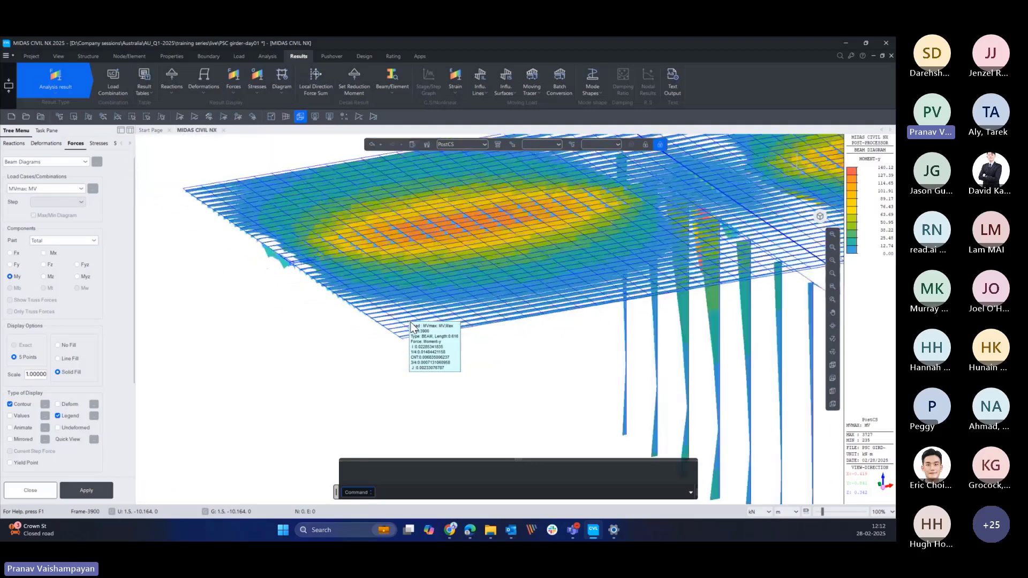
pyautogui.moveTo(594, 325); pyautogui.dragTo(443, 339, button='middle')
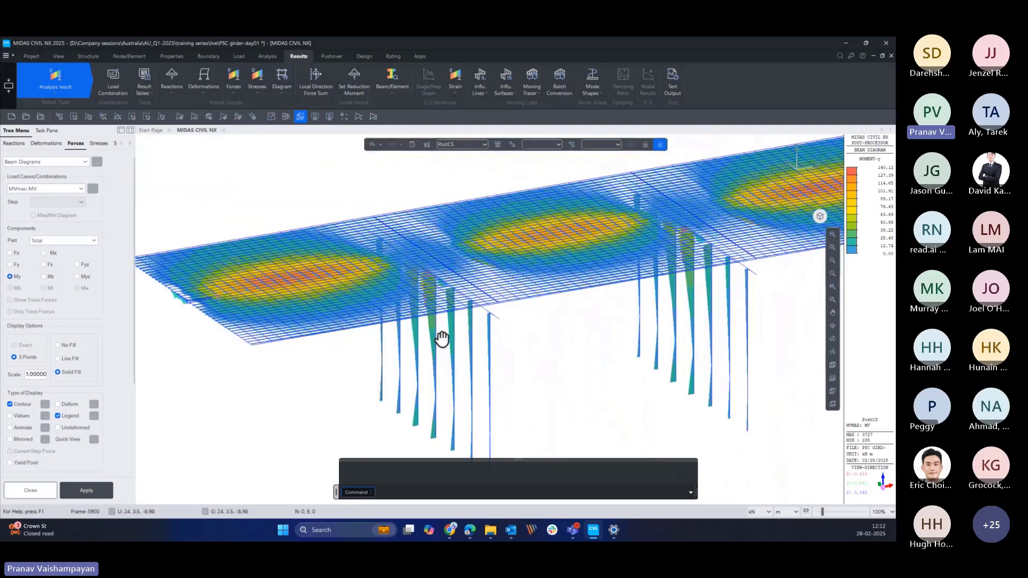
pyautogui.moveTo(571, 342); pyautogui.dragTo(529, 340, button='middle')
pyautogui.scroll(-1, 532, 340)
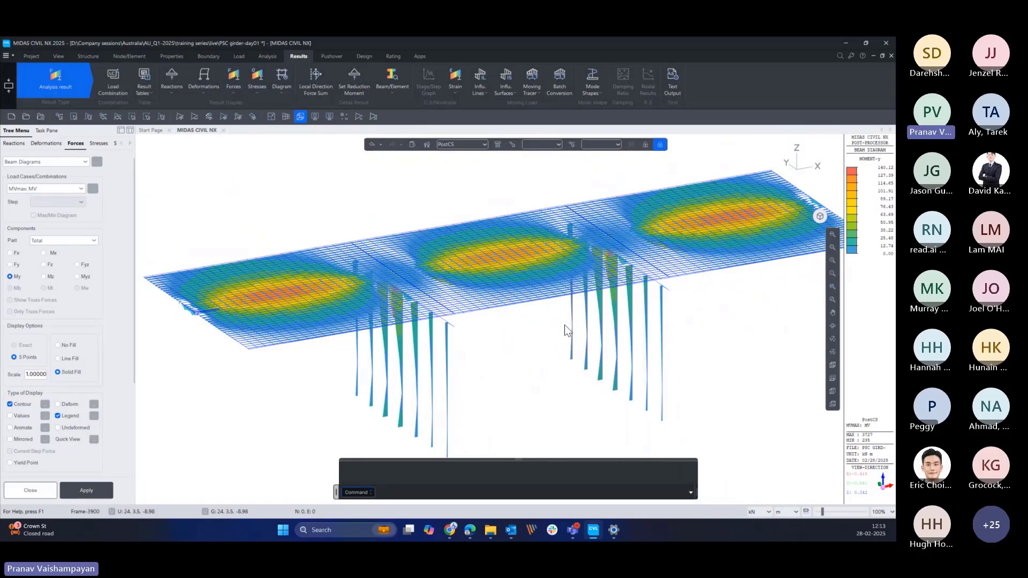
pyautogui.moveTo(582, 341); pyautogui.dragTo(562, 332, button='middle')
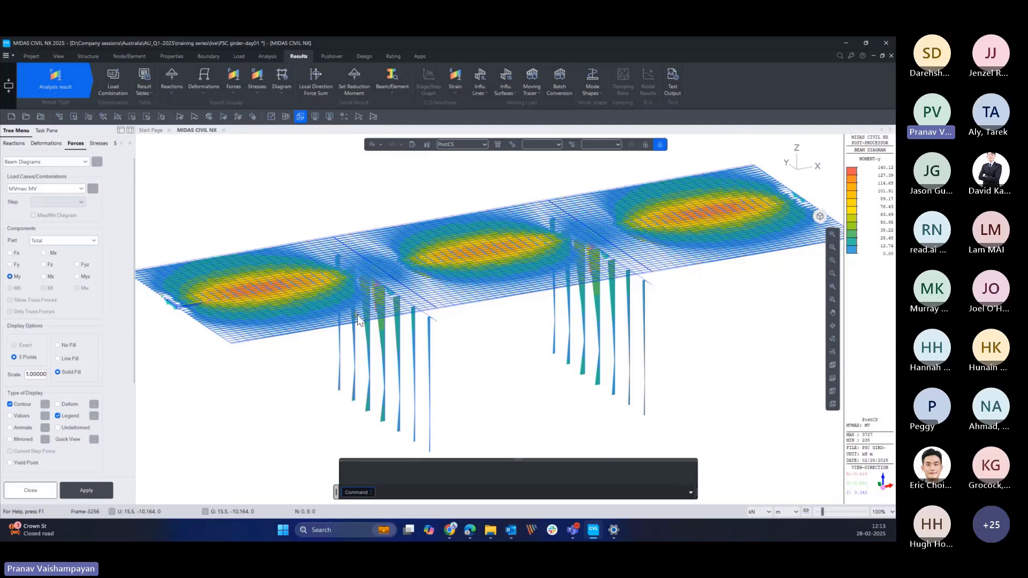
pyautogui.keyDown('ctrl'); pyautogui.moveTo(484, 322); pyautogui.dragTo(489, 305, button='middle'); pyautogui.keyUp('ctrl')
pyautogui.moveTo(792, 169)
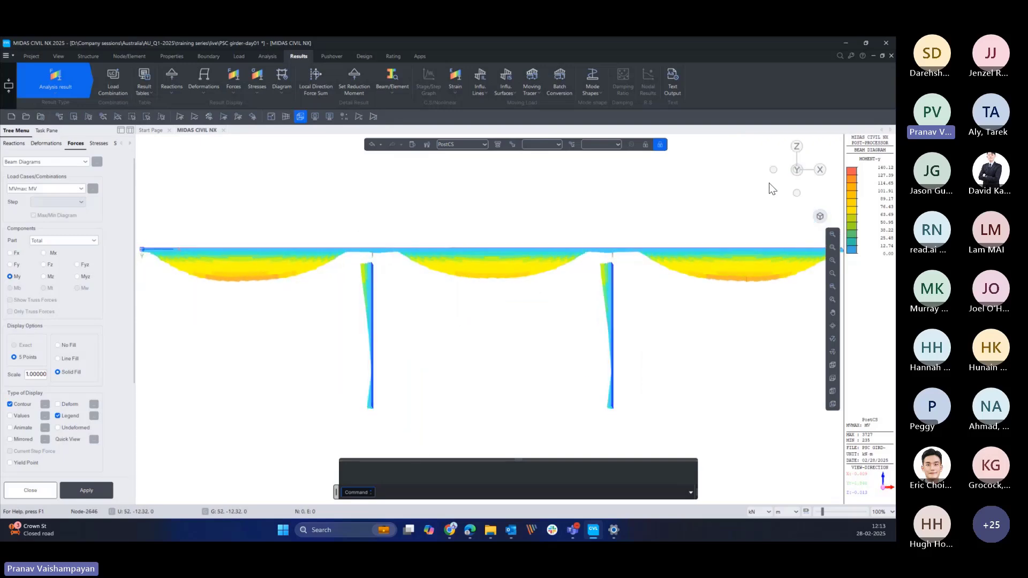
pyautogui.keyDown('ctrl'); pyautogui.moveTo(412, 304); pyautogui.dragTo(439, 320, button='middle'); pyautogui.keyUp('ctrl')
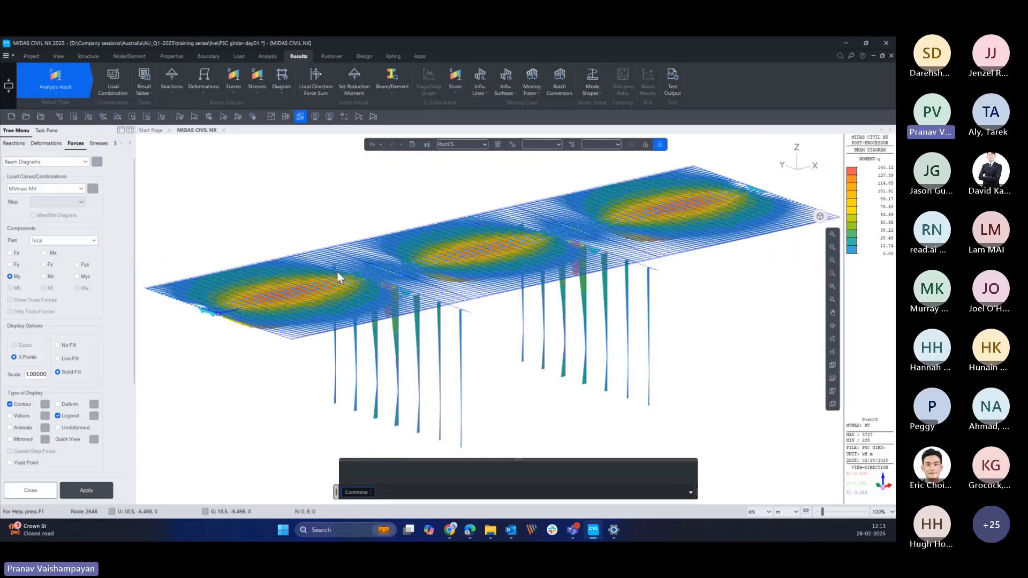
# - Select all elements assigned to section 5 : Comp_Precast and activate only them in the MVmax: MV moment diagram
pyautogui.click(132, 131)
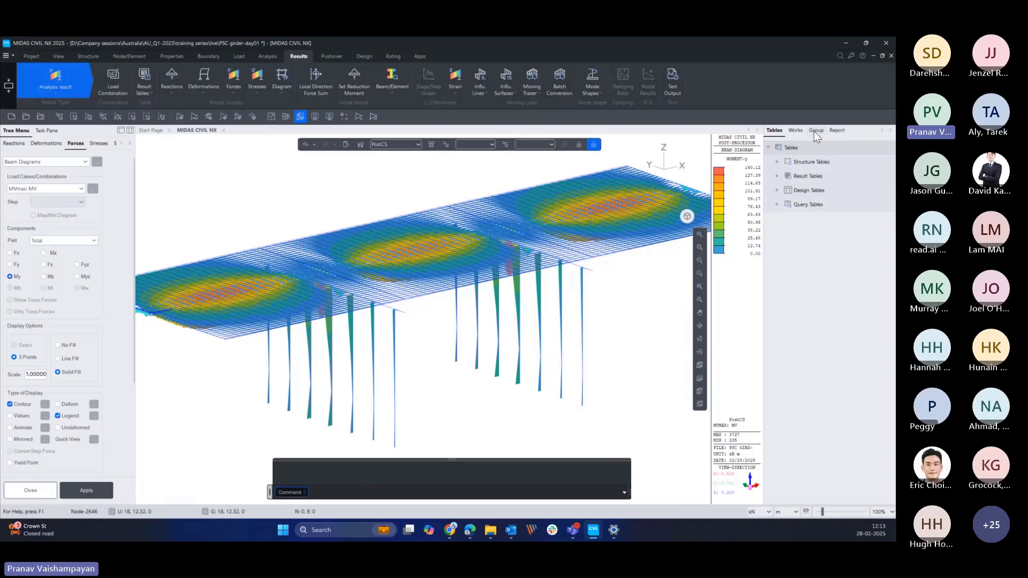
pyautogui.click(798, 131)
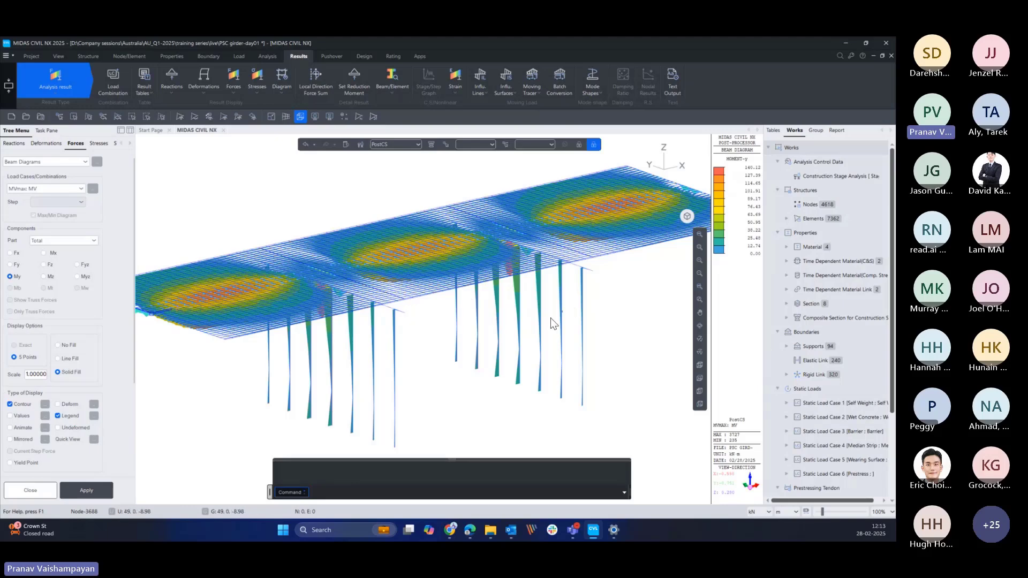
pyautogui.moveTo(542, 326); pyautogui.dragTo(562, 311, button='middle')
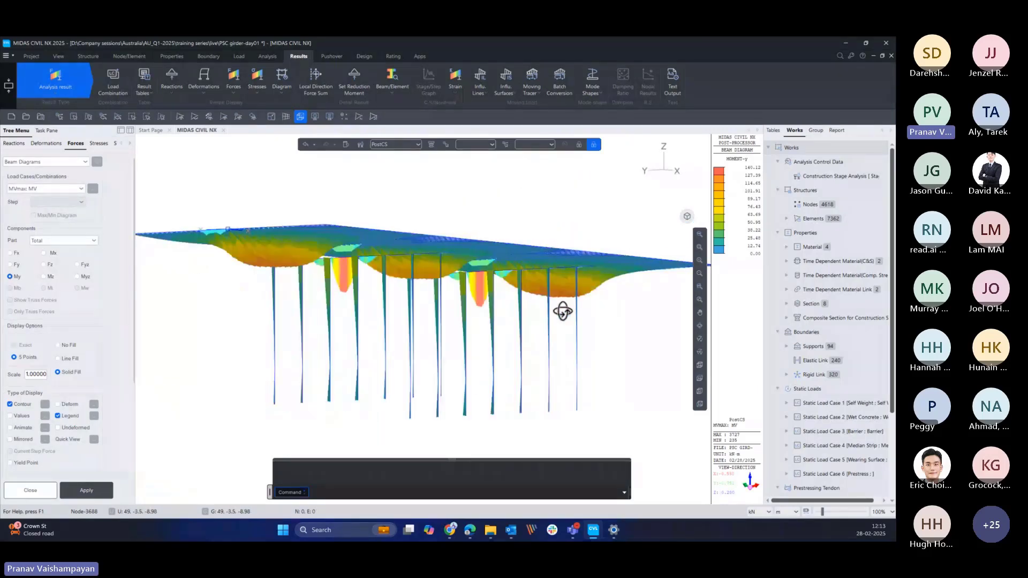
pyautogui.moveTo(484, 310); pyautogui.dragTo(466, 328, button='middle')
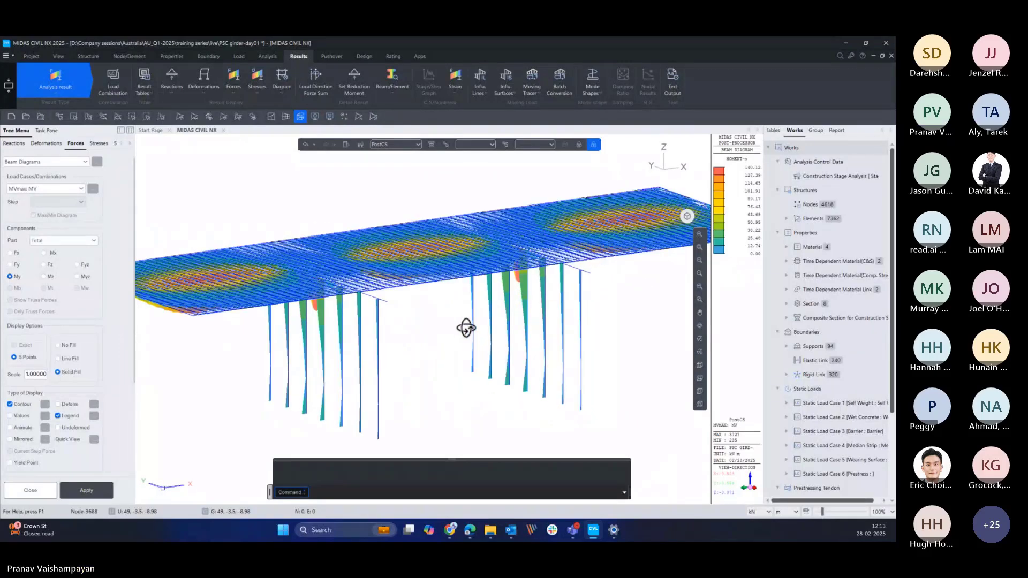
pyautogui.click(787, 303)
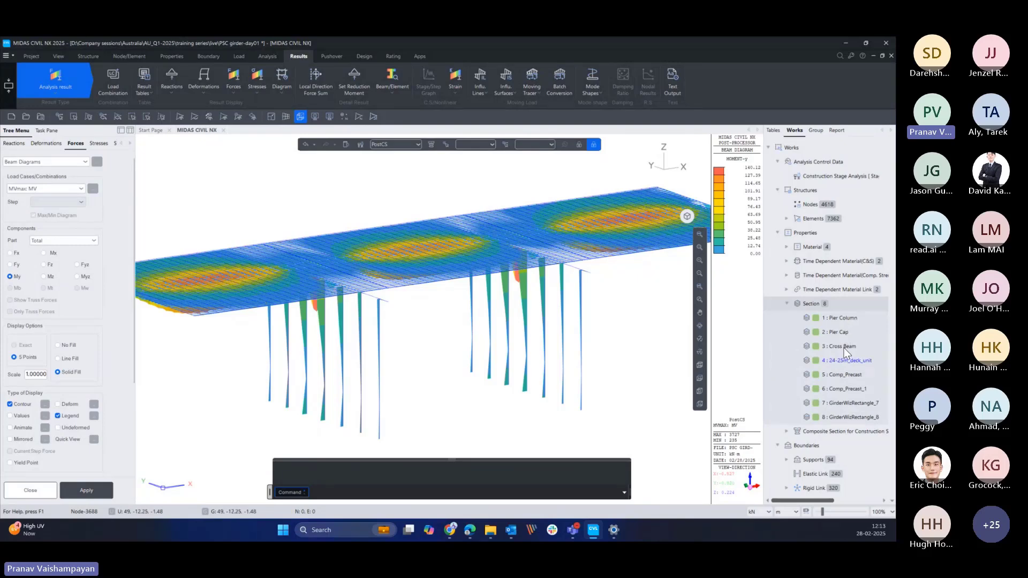
pyautogui.click(842, 374)
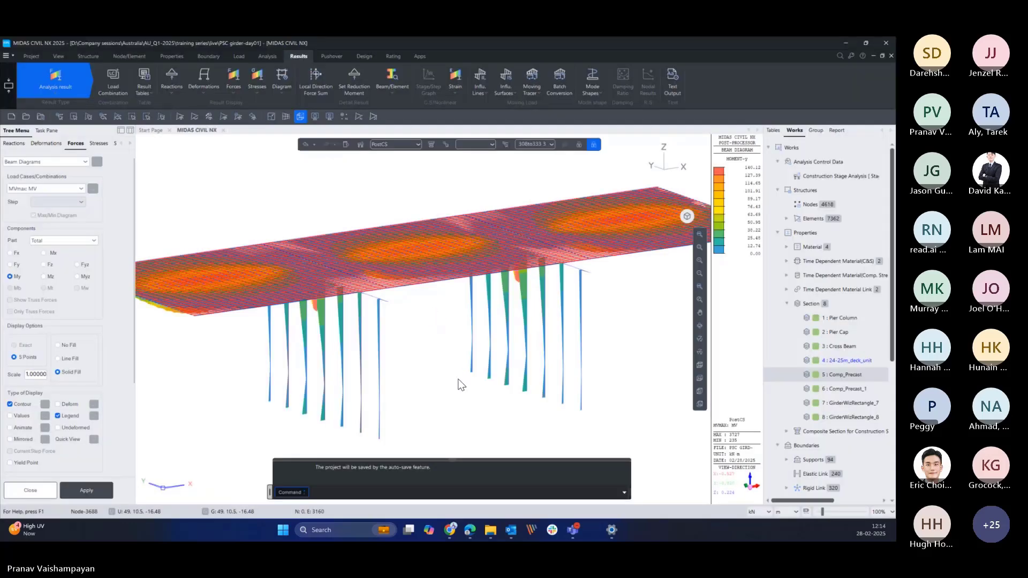
pyautogui.click(178, 118)
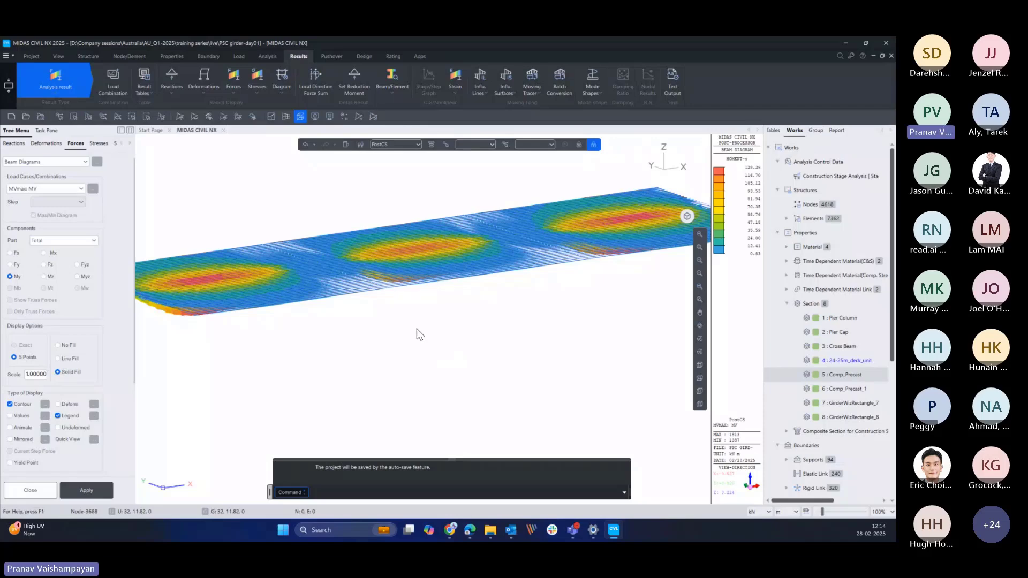
pyautogui.keyDown('ctrl'); pyautogui.moveTo(417, 329); pyautogui.dragTo(506, 360, button='middle'); pyautogui.keyUp('ctrl')
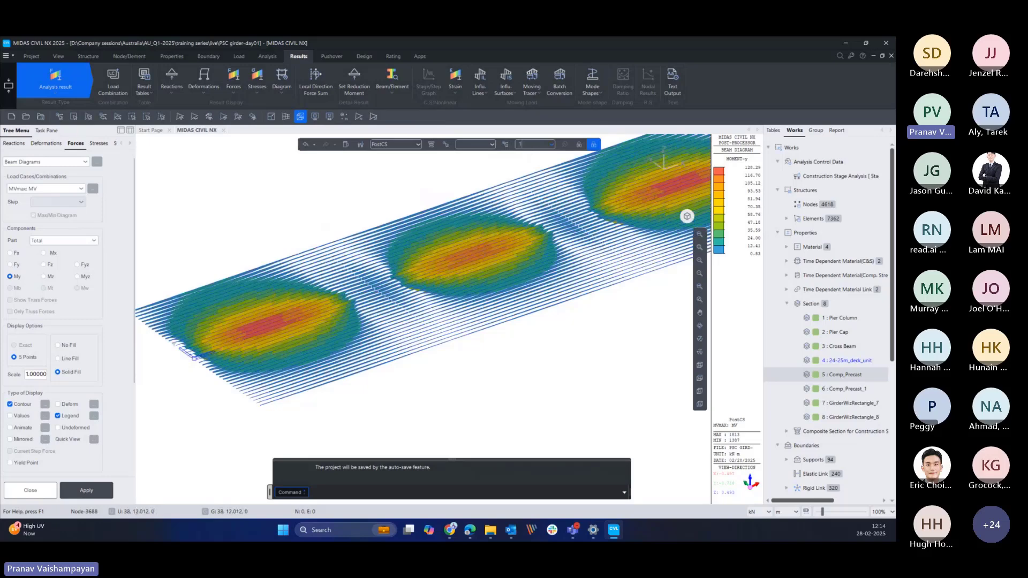
# - Select element 1813 and examine its location in the MVmax: MV My diagram of the precast girders
pyautogui.write('1813')
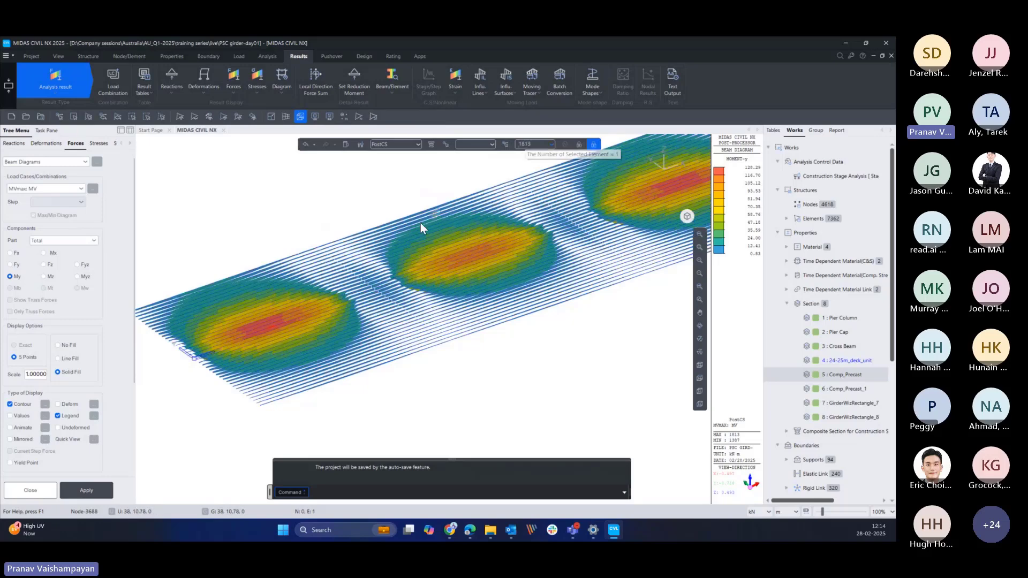
pyautogui.scroll(5, 265, 332)
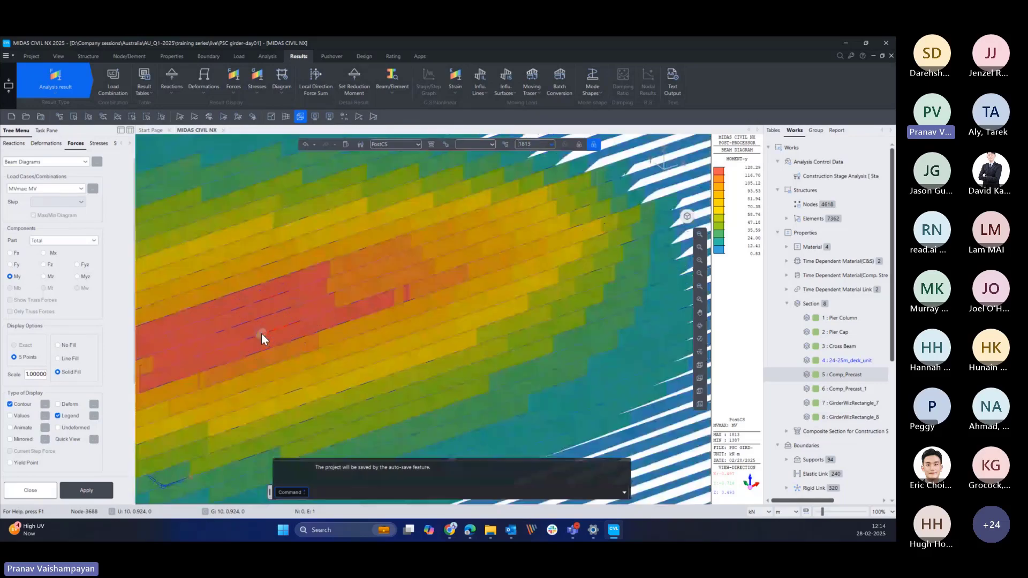
pyautogui.scroll(-5, 276, 334)
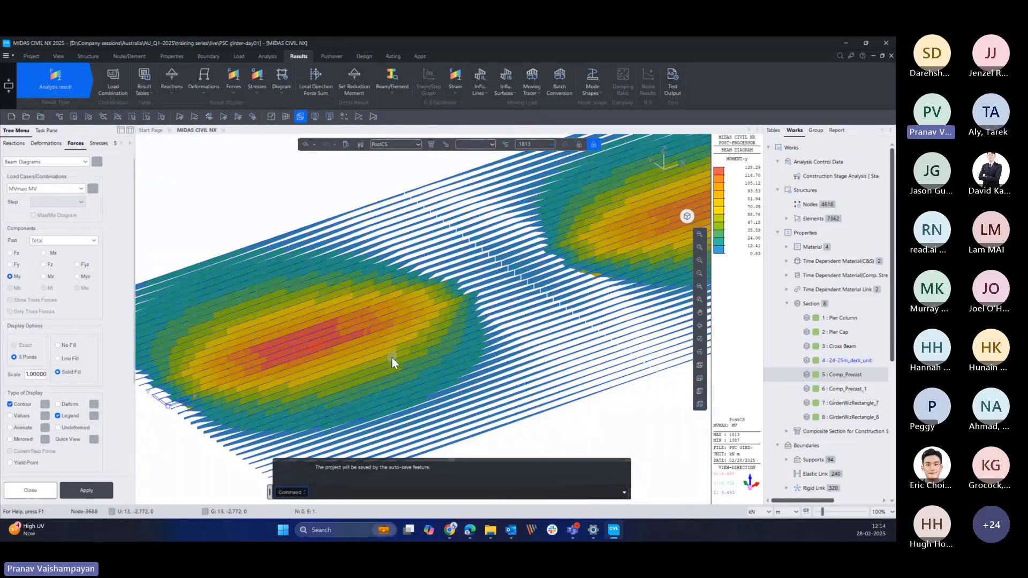
pyautogui.keyDown('ctrl'); pyautogui.moveTo(488, 370); pyautogui.dragTo(488, 362, button='middle'); pyautogui.keyUp('ctrl')
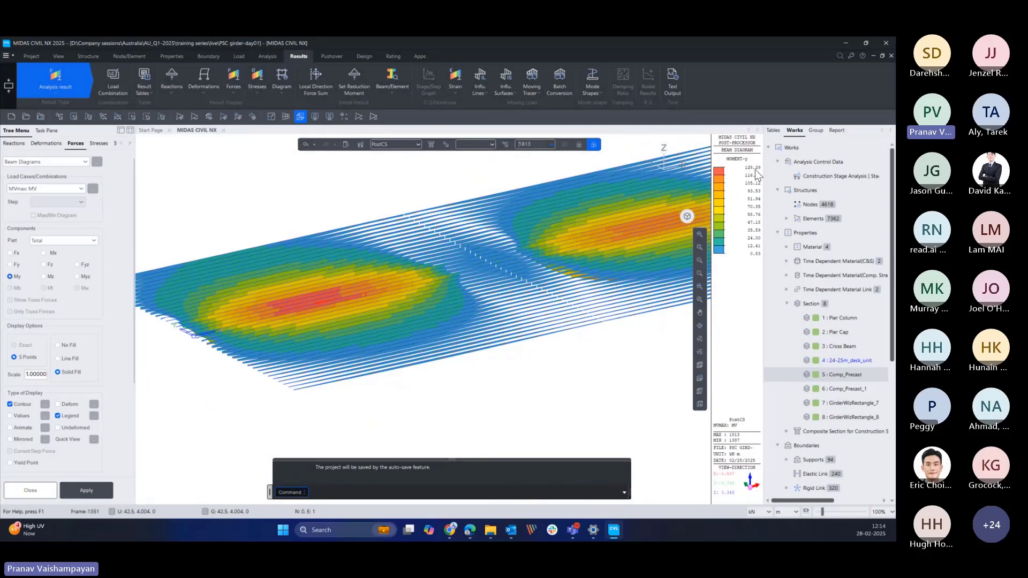
pyautogui.moveTo(463, 359)
pyautogui.keyDown('ctrl'); pyautogui.mouseDown(button='middle')
pyautogui.moveTo(494, 361)
pyautogui.moveTo(436, 349)
pyautogui.moveTo(477, 351)
pyautogui.mouseUp(button='middle'); pyautogui.keyUp('ctrl')
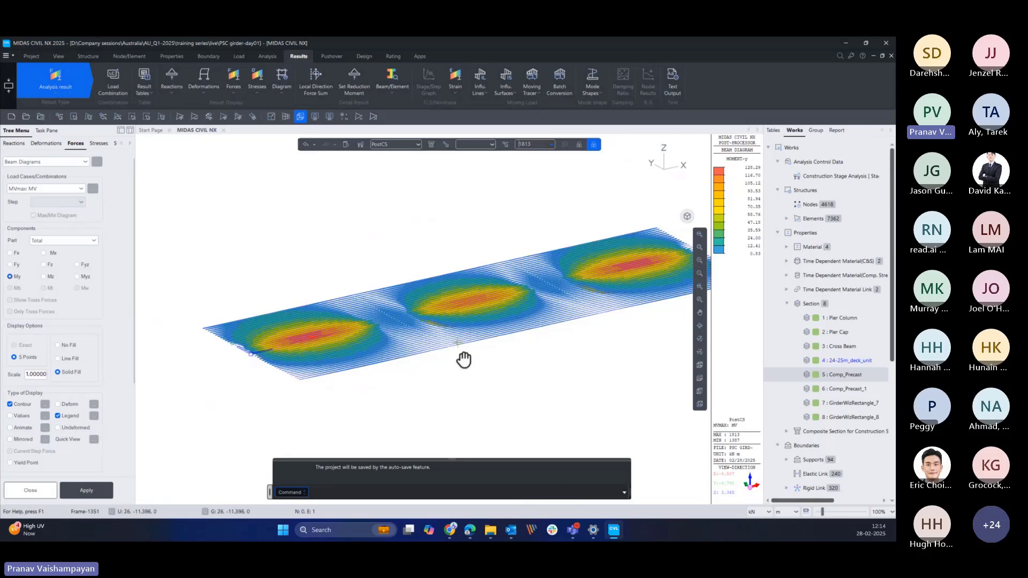
pyautogui.scroll(2, 444, 364)
pyautogui.scroll(3, 431, 364)
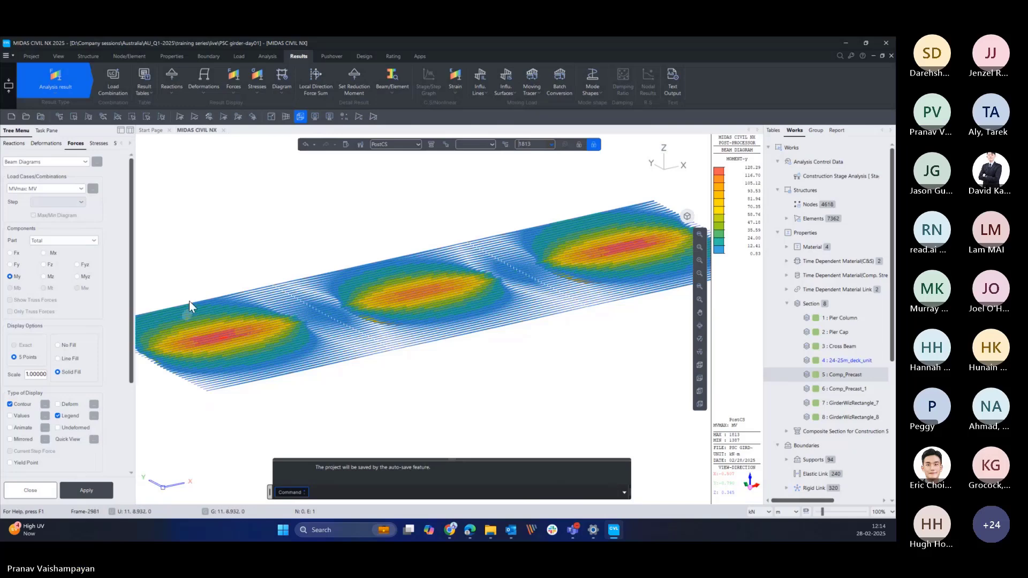
# - Reactivate the whole model and trace the MVmax: MV moving load for beam moment My at part i of key element 1813
pyautogui.click(224, 116)
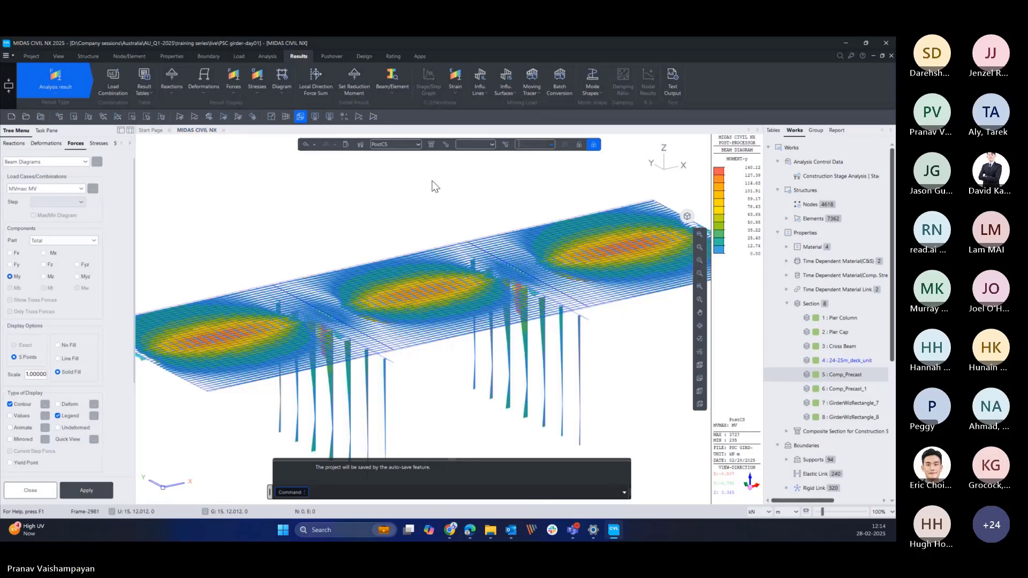
pyautogui.click(534, 90)
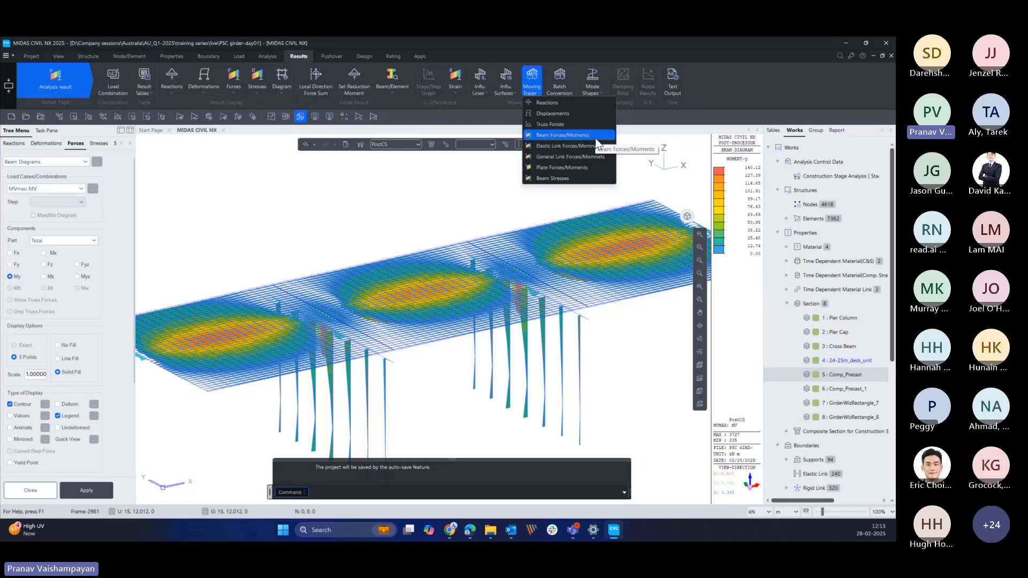
pyautogui.click(562, 135)
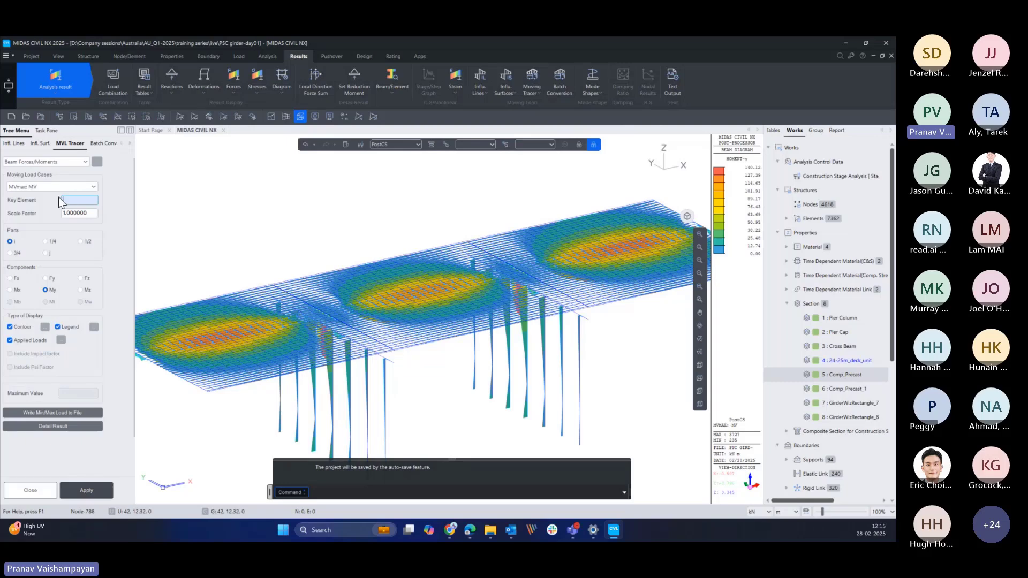
pyautogui.write('1813')
pyautogui.click(81, 489)
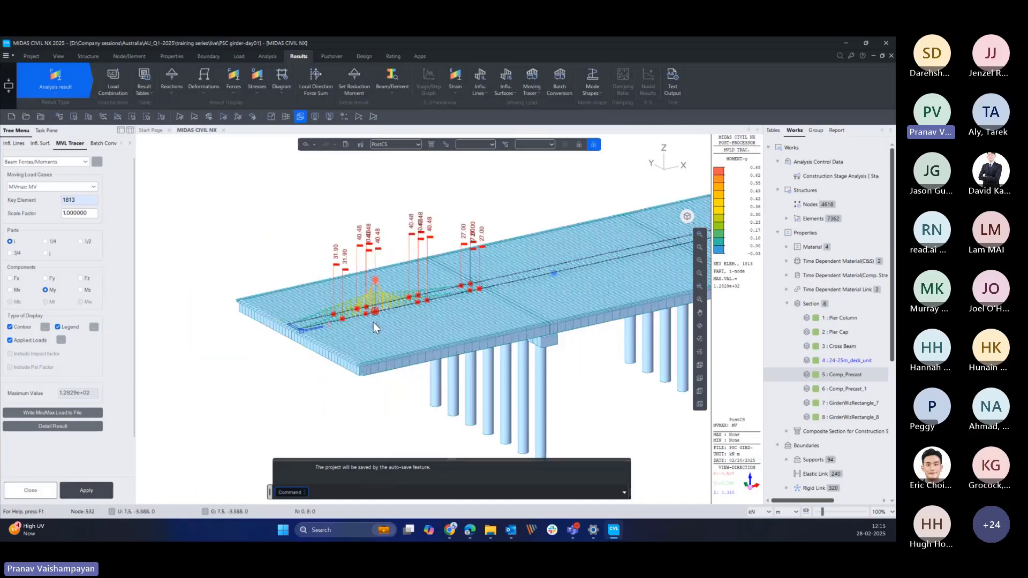
# - Examine the traced vehicle axle loads, influence line and maximum value for element 1813 along the deck, and close the tracer
pyautogui.scroll(3, 361, 313)
pyautogui.scroll(-1, 364, 316)
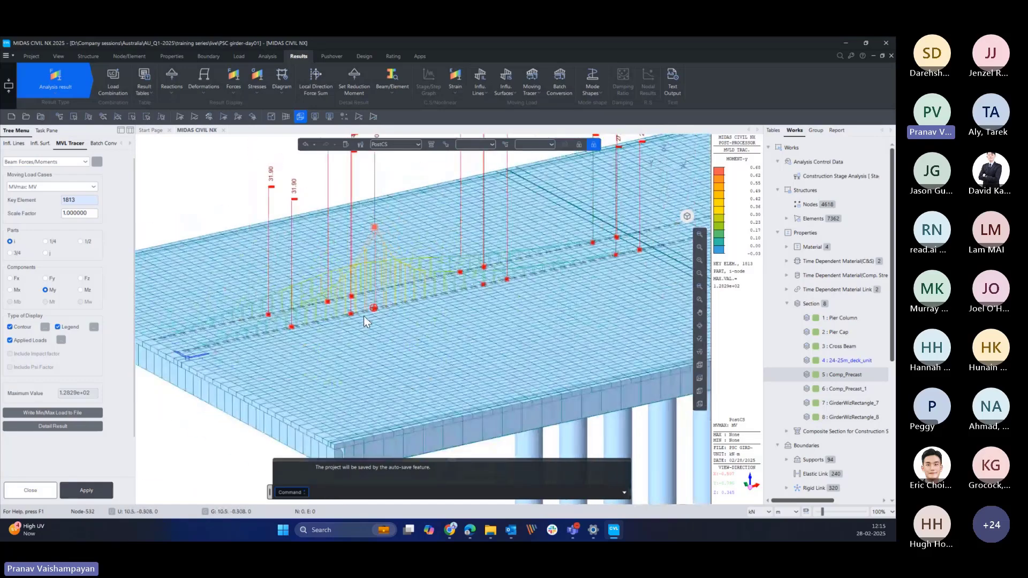
pyautogui.moveTo(60, 394); pyautogui.dragTo(79, 388)
pyautogui.click(90, 393)
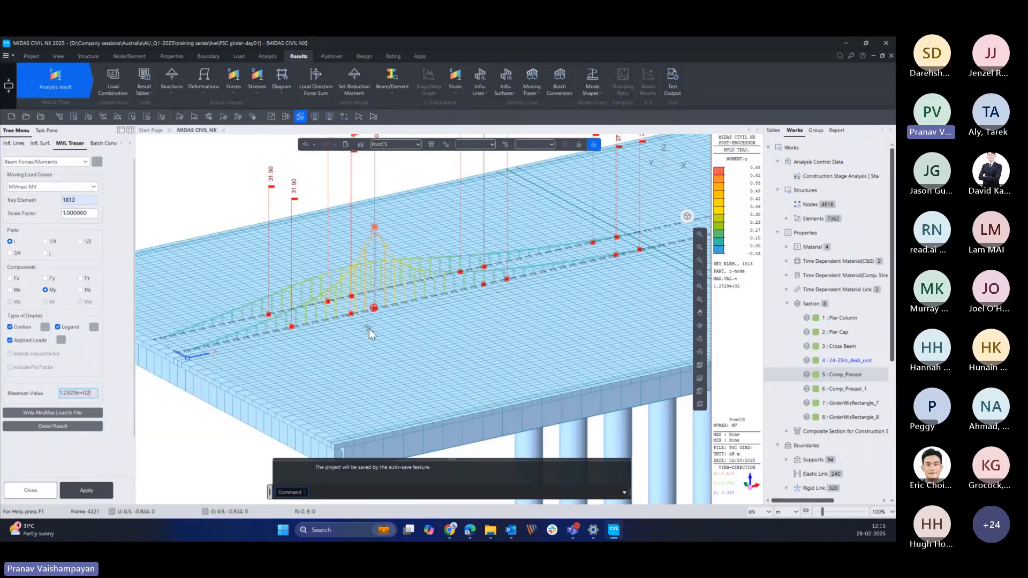
pyautogui.scroll(-3, 368, 329)
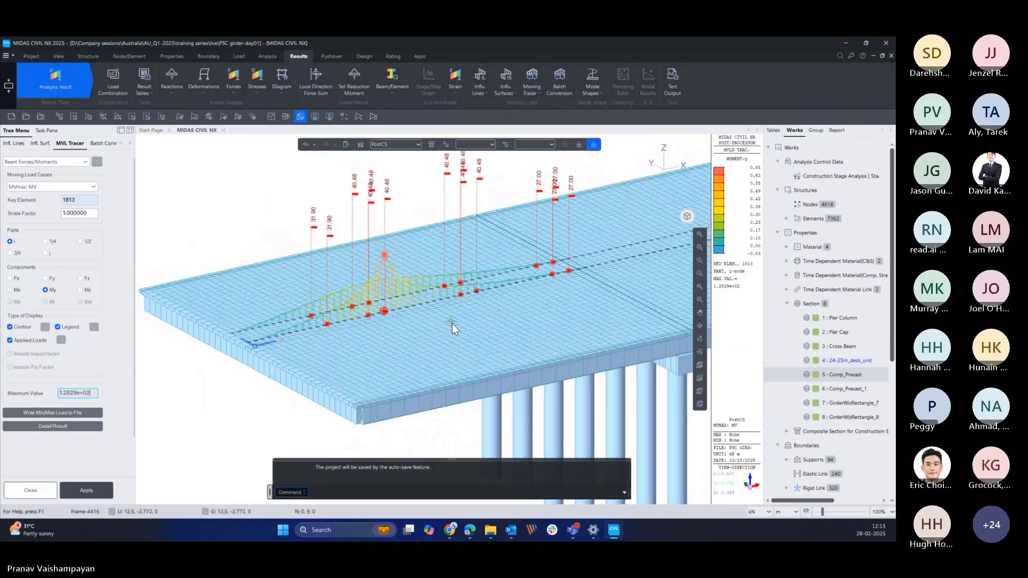
pyautogui.keyDown('ctrl'); pyautogui.moveTo(454, 319); pyautogui.dragTo(365, 320, button='middle'); pyautogui.keyUp('ctrl')
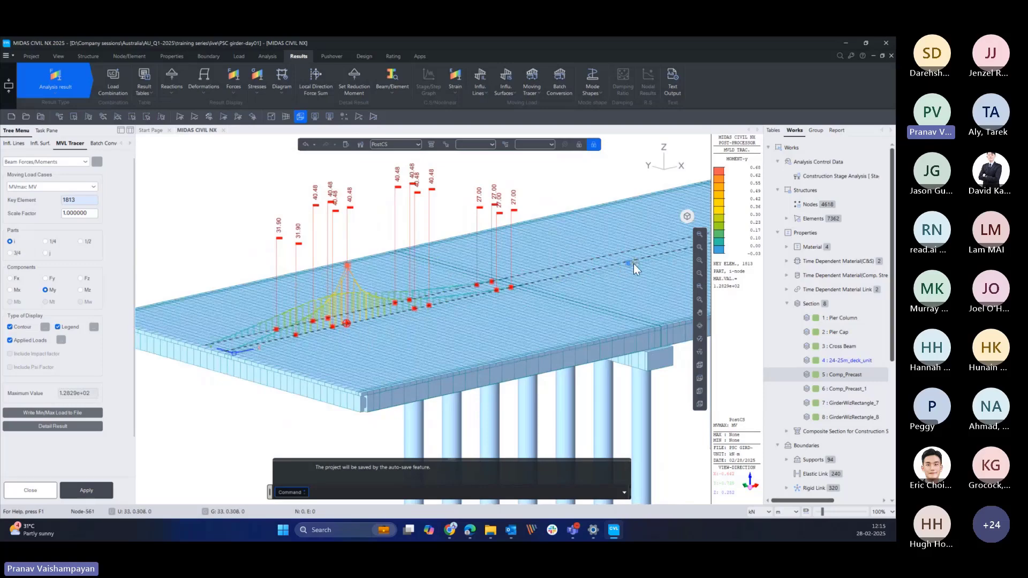
pyautogui.moveTo(633, 269); pyautogui.dragTo(553, 278, button='middle')
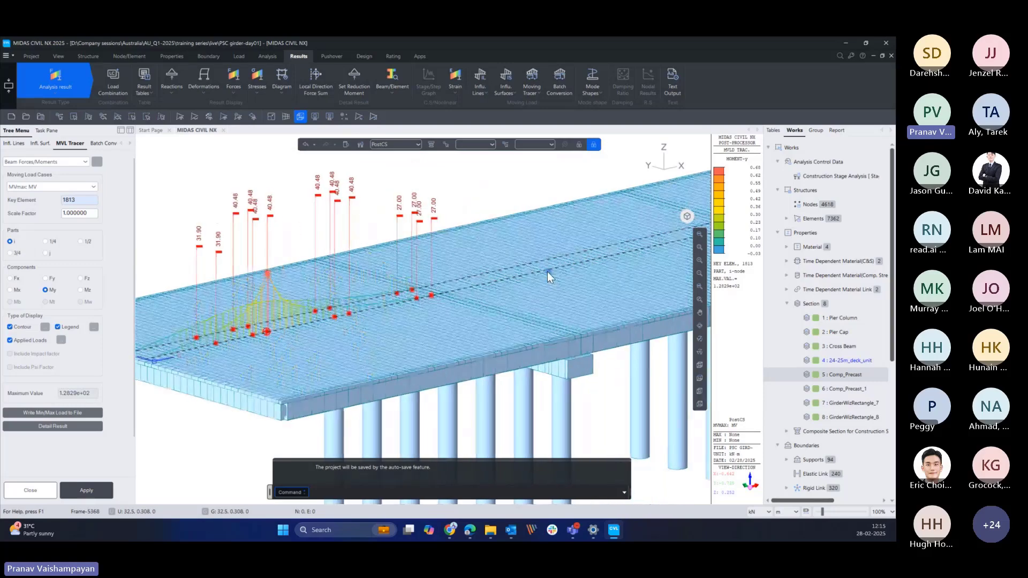
pyautogui.keyDown('ctrl'); pyautogui.moveTo(365, 321); pyautogui.dragTo(439, 327, button='middle'); pyautogui.keyUp('ctrl')
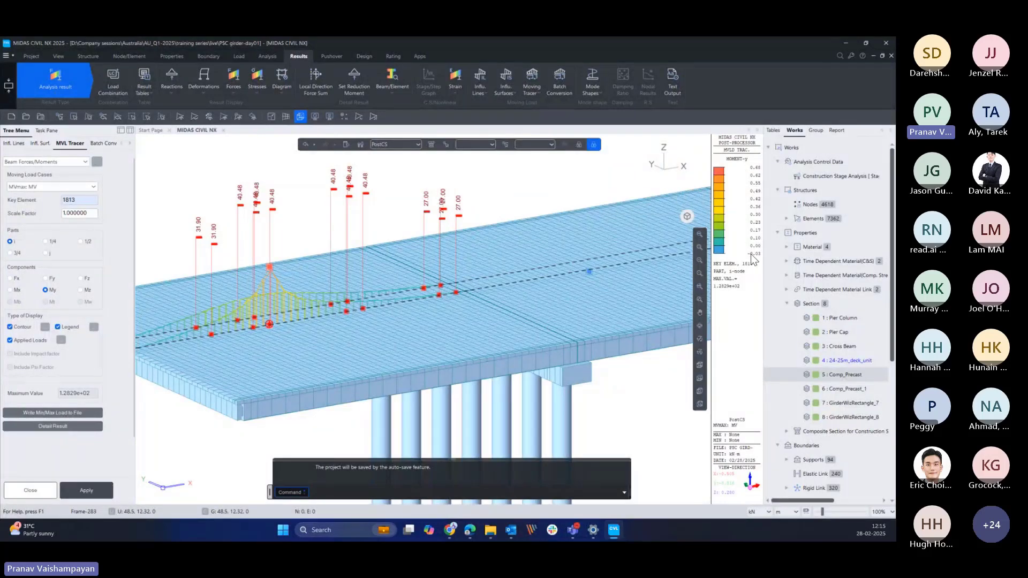
pyautogui.scroll(-2, 497, 308)
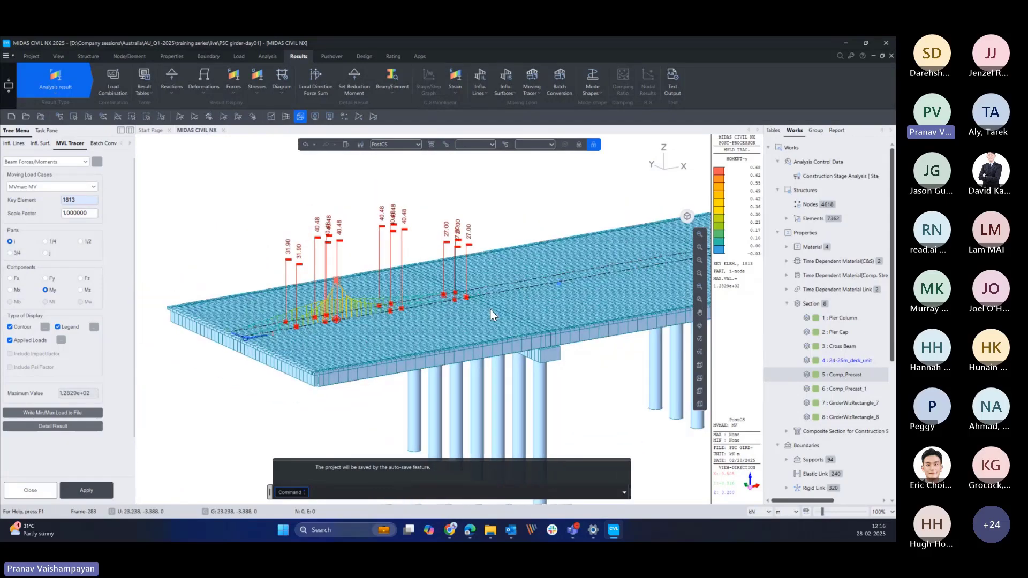
pyautogui.moveTo(412, 323)
pyautogui.keyDown('ctrl'); pyautogui.mouseDown(button='middle')
pyautogui.moveTo(427, 331)
pyautogui.moveTo(439, 308)
pyautogui.moveTo(445, 322)
pyautogui.moveTo(394, 316)
pyautogui.moveTo(417, 325)
pyautogui.mouseUp(button='middle'); pyautogui.keyUp('ctrl')
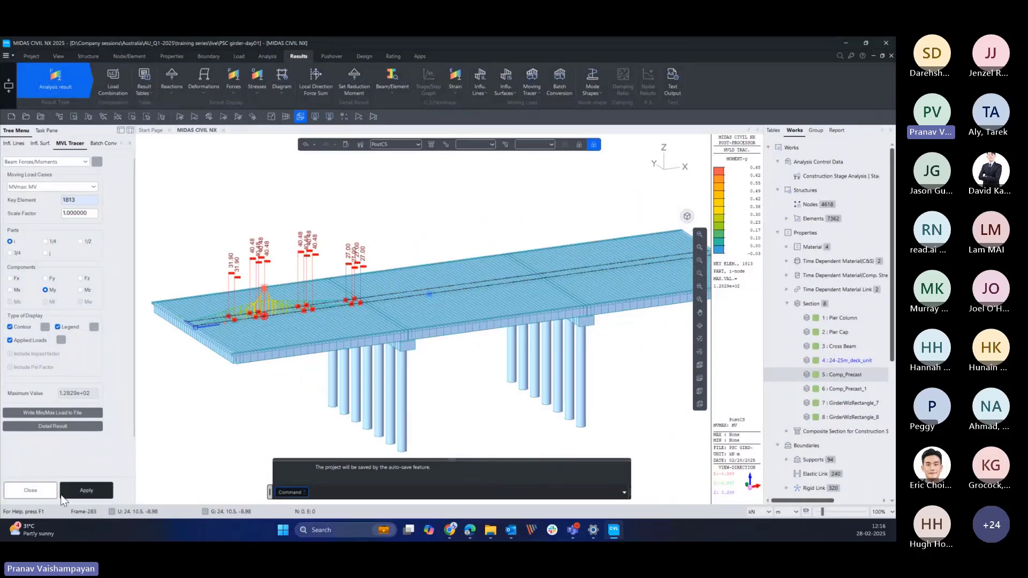
pyautogui.click(43, 490)
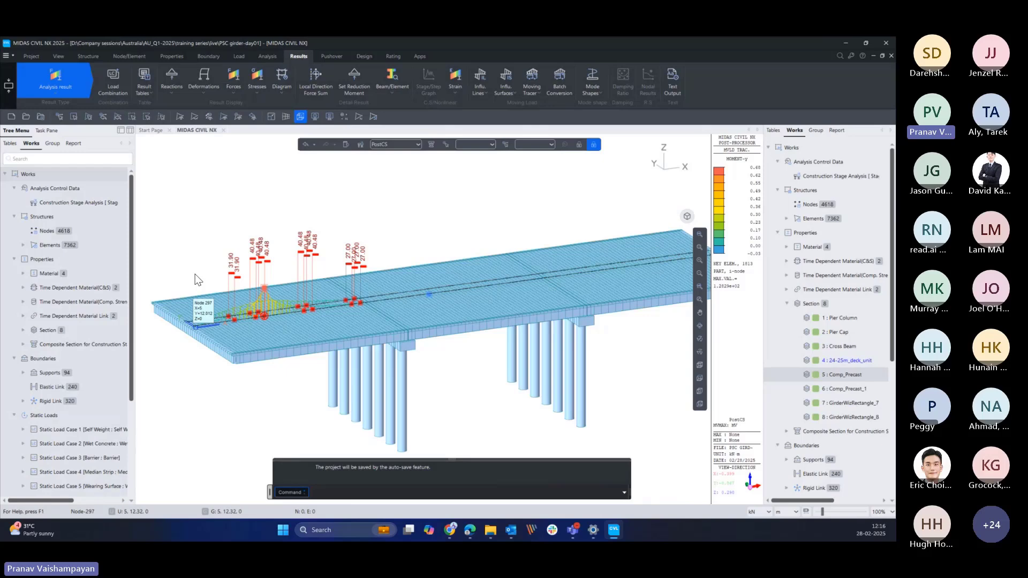
# - Review the Concrete Design load combinations and their load case factors, and close the list
pyautogui.click(128, 92)
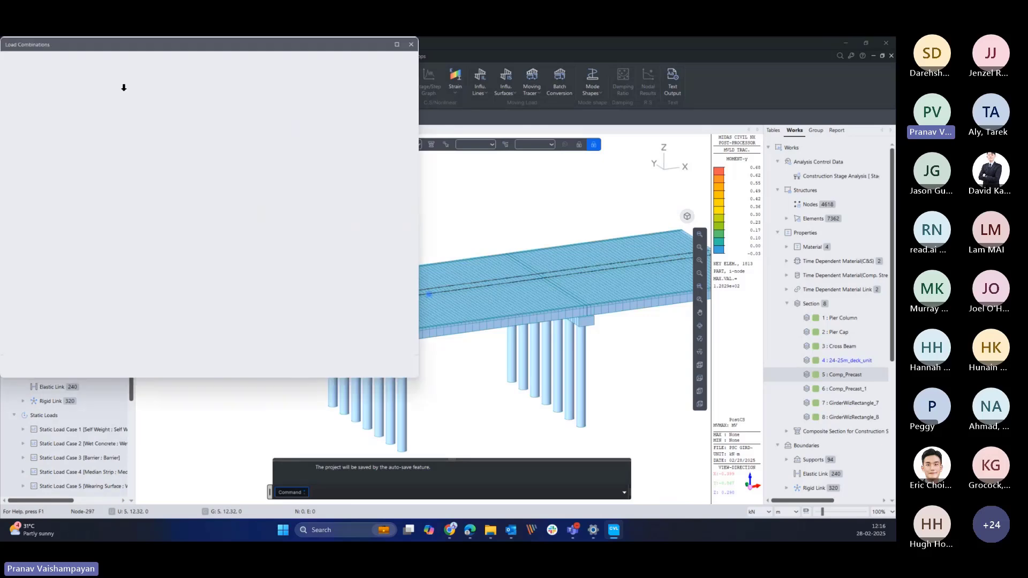
pyautogui.moveTo(269, 51); pyautogui.dragTo(243, 100)
pyautogui.click(172, 105)
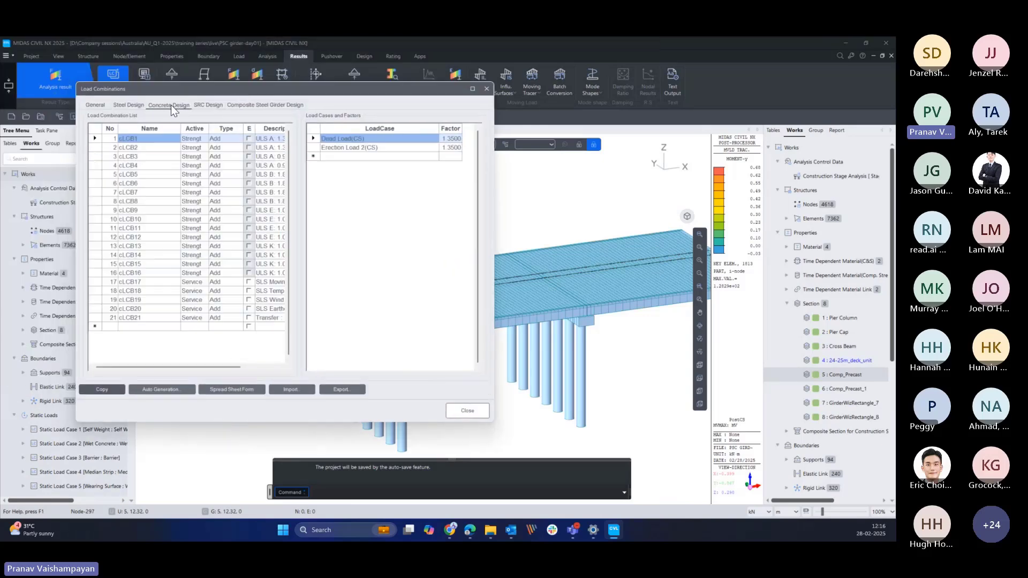
pyautogui.moveTo(316, 90); pyautogui.dragTo(339, 105)
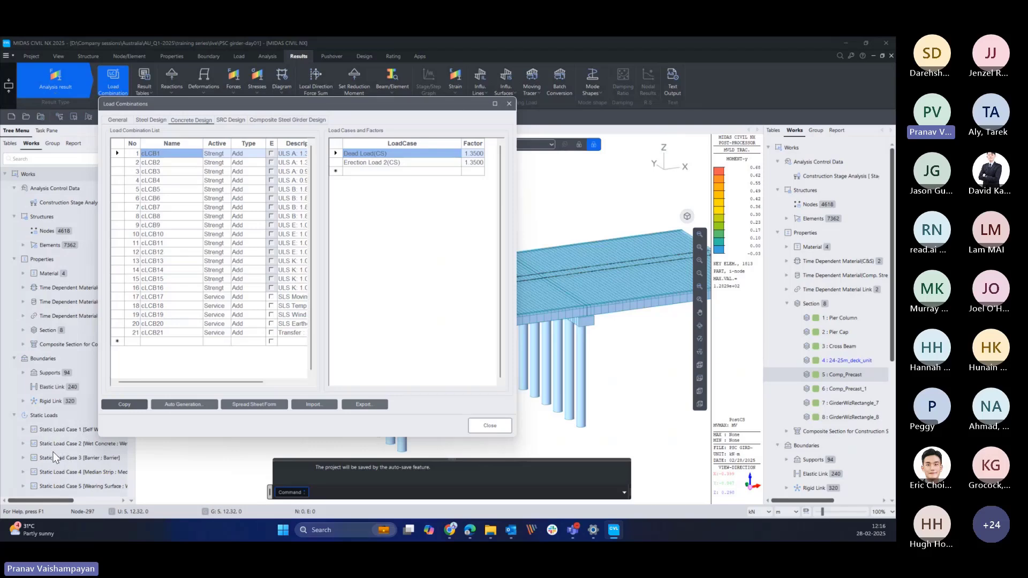
pyautogui.moveTo(345, 106); pyautogui.dragTo(413, 103)
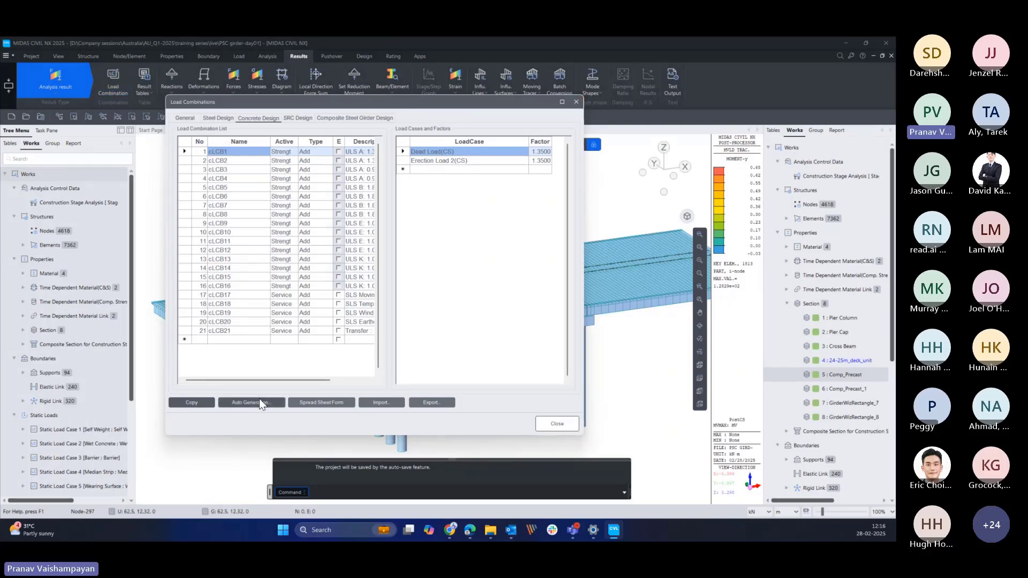
pyautogui.click(576, 102)
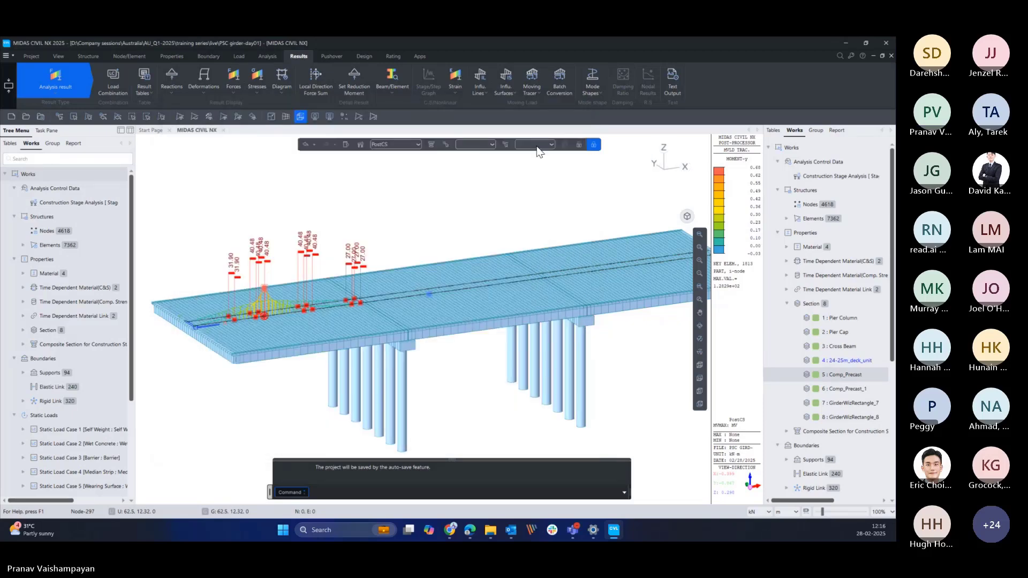
# - Switch the design type to PSC Design and set its design code to AS 5100.5:17
pyautogui.click(364, 57)
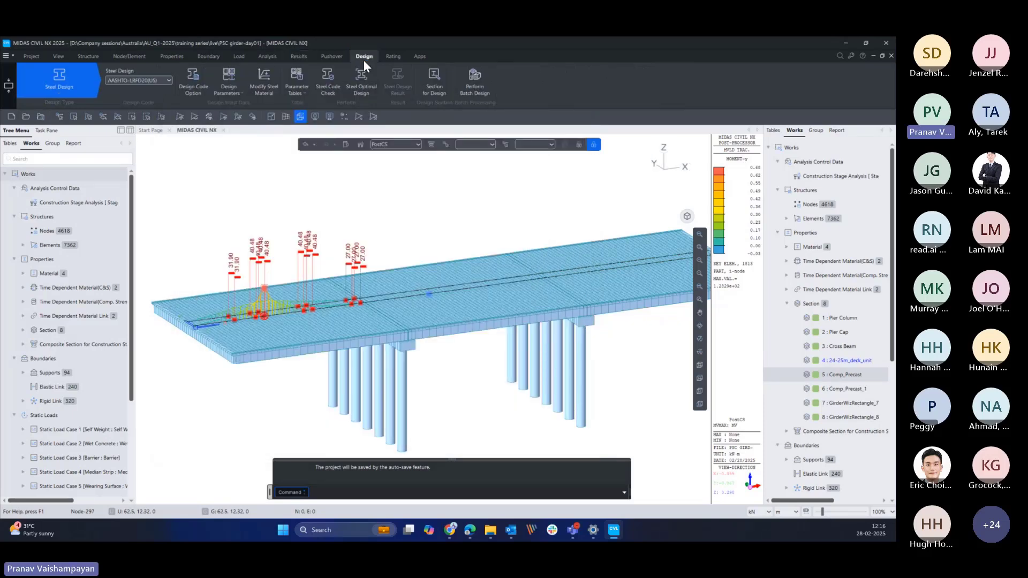
pyautogui.click(68, 94)
pyautogui.click(60, 142)
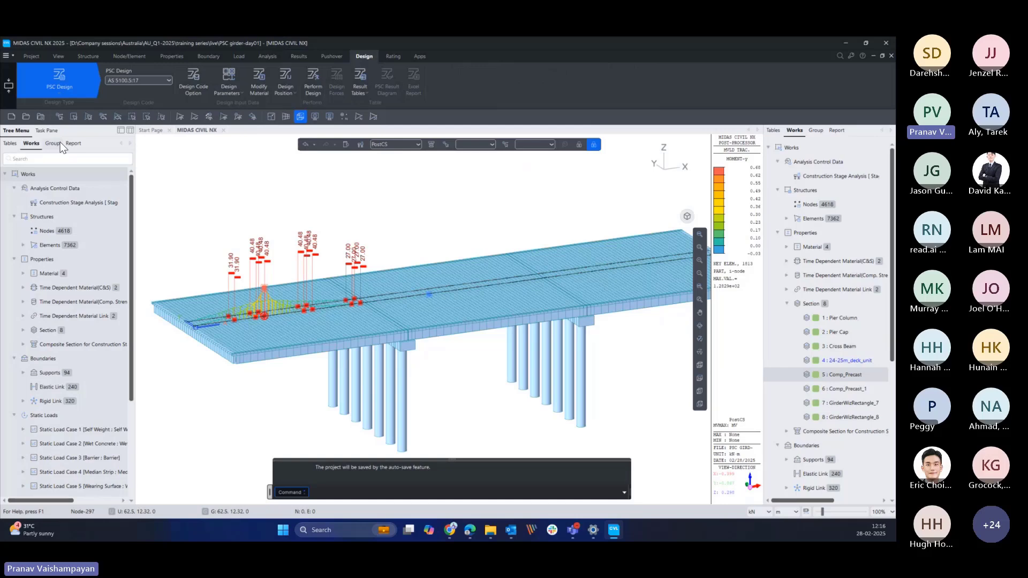
pyautogui.click(168, 80)
pyautogui.click(147, 134)
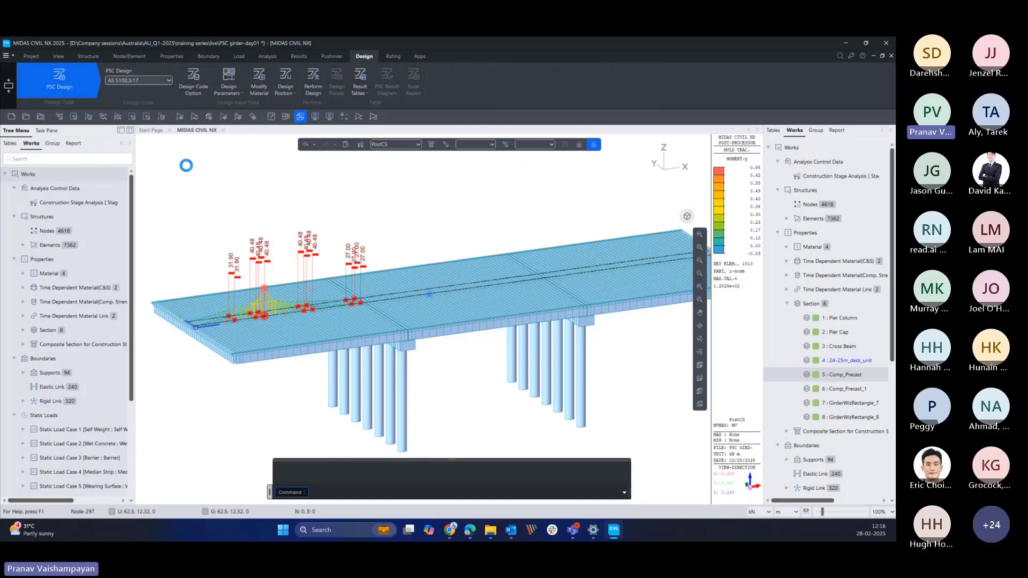
# - Enable all ultimate and serviceability output parameters in the AS 5100.5:17 PSC design code options and accept them
pyautogui.click(194, 78)
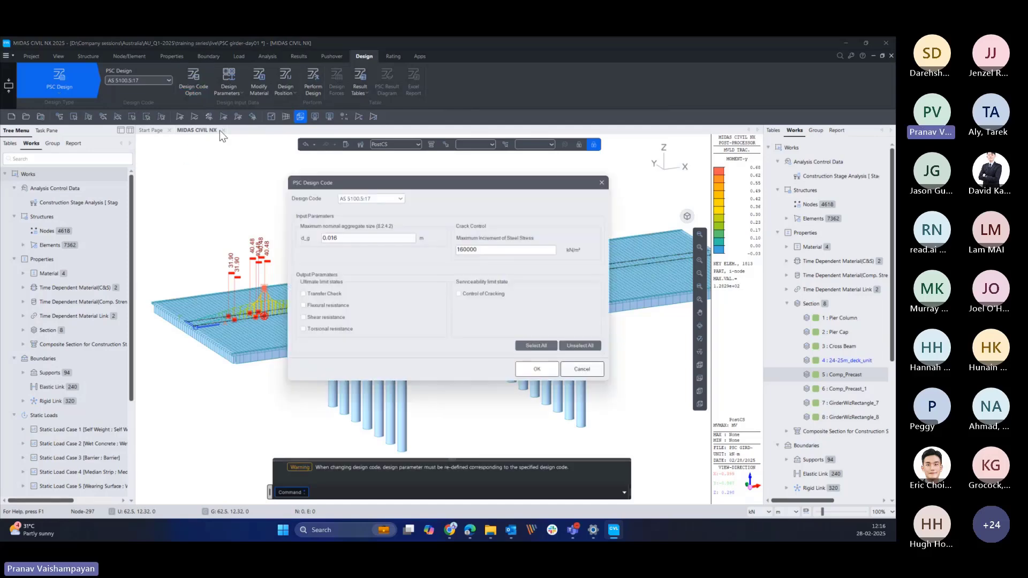
pyautogui.moveTo(426, 183); pyautogui.dragTo(401, 173)
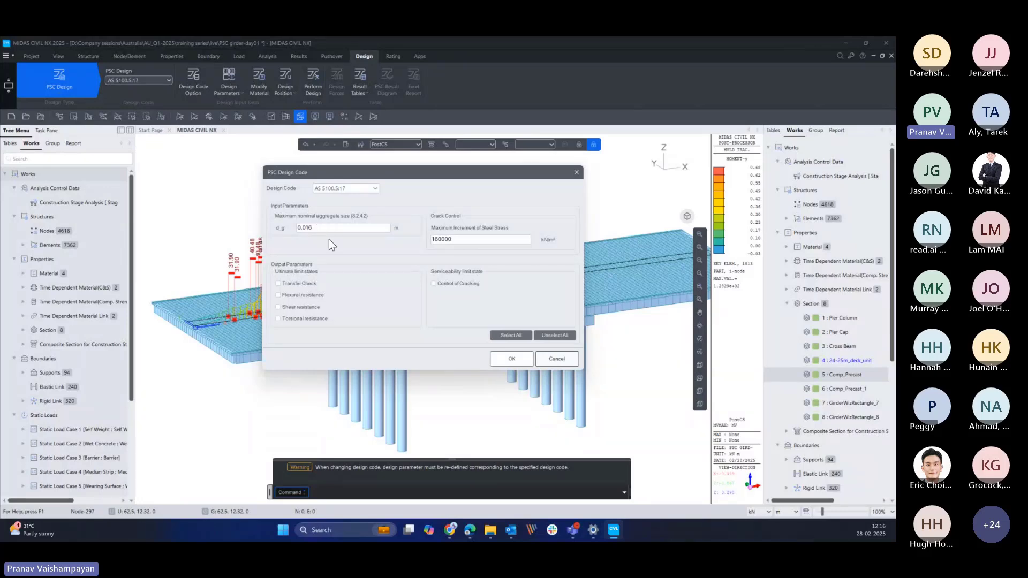
pyautogui.click(506, 337)
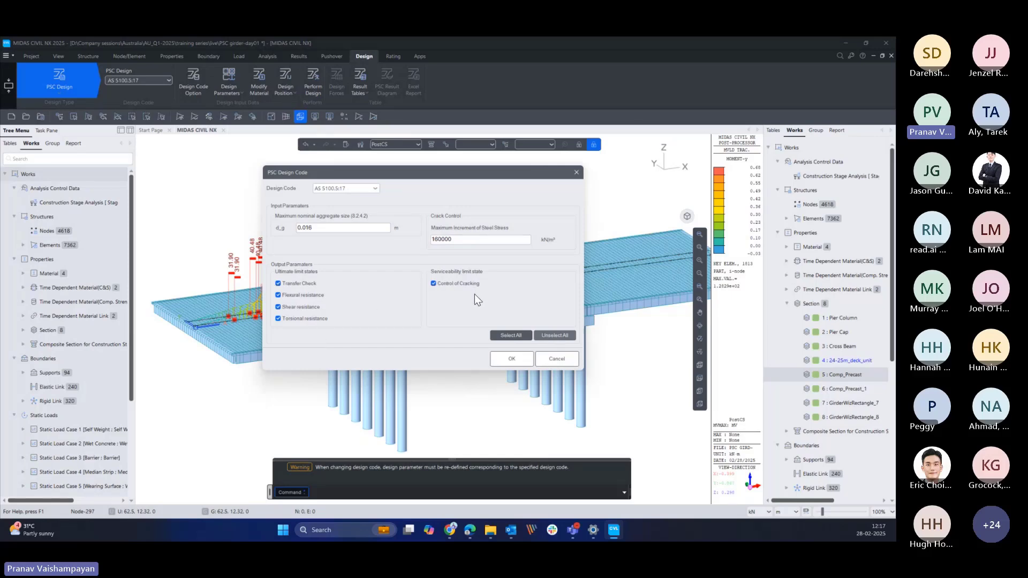
pyautogui.click(504, 356)
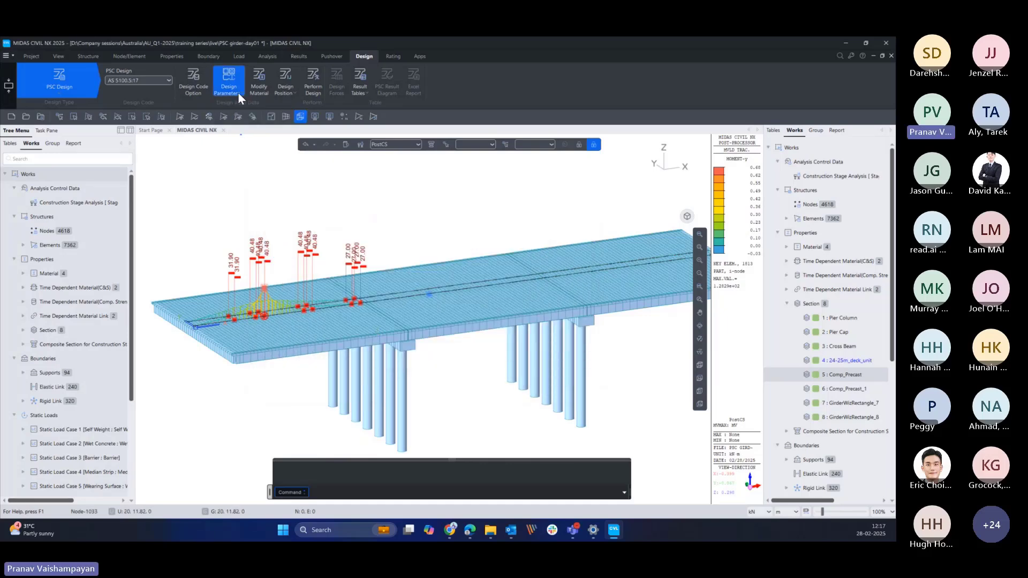
# - Check the transfer load combination assignment and accept cLCB21 as the combination at transfer
pyautogui.click(238, 93)
pyautogui.click(238, 103)
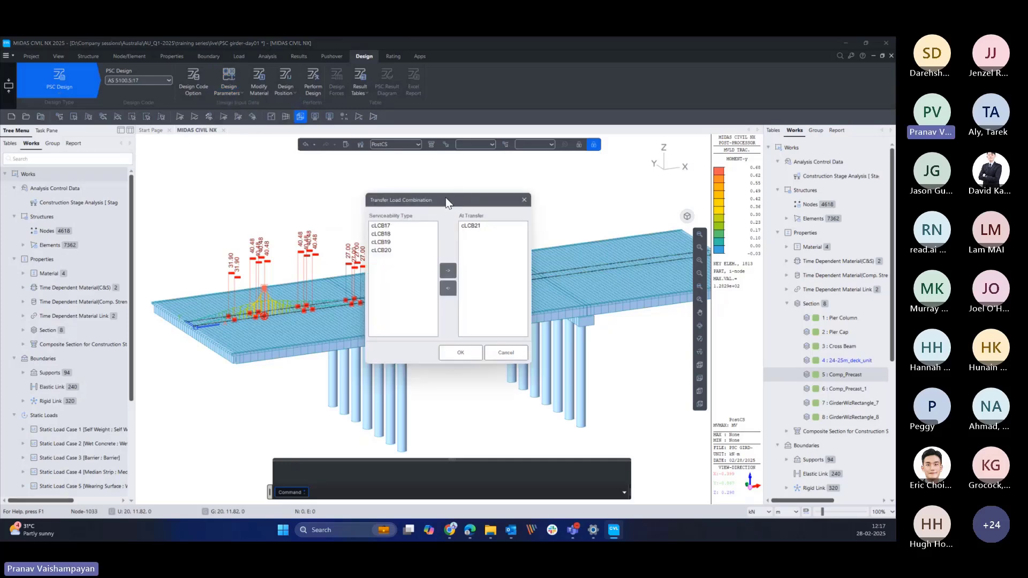
pyautogui.moveTo(446, 198); pyautogui.dragTo(442, 198)
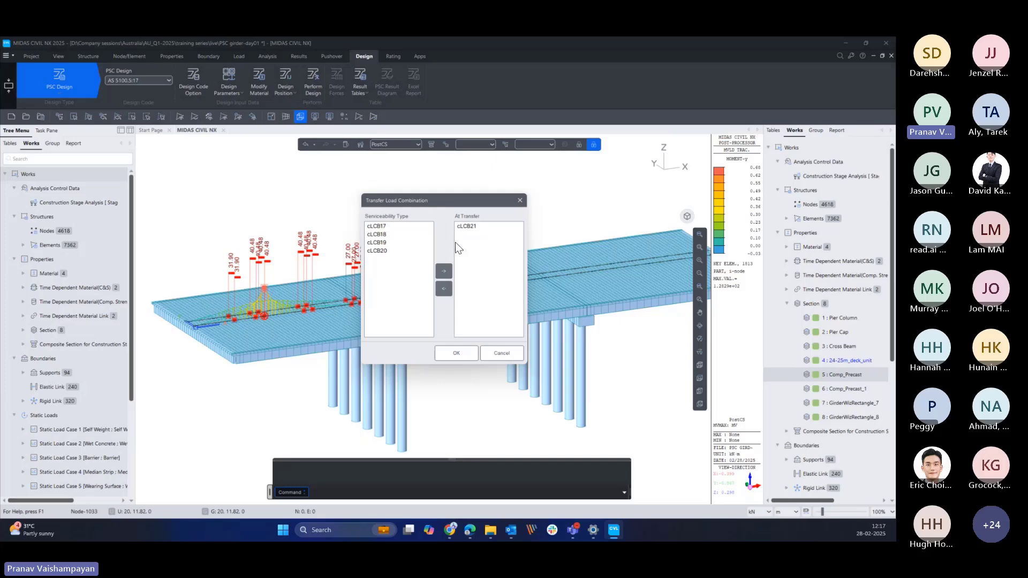
pyautogui.click(457, 354)
# - Apply composite material C50's design properties: AS17(RC) codes, 30000 kN/m² strength at transfer, C40 slab and D500L rebar, and close the material settings
pyautogui.click(261, 88)
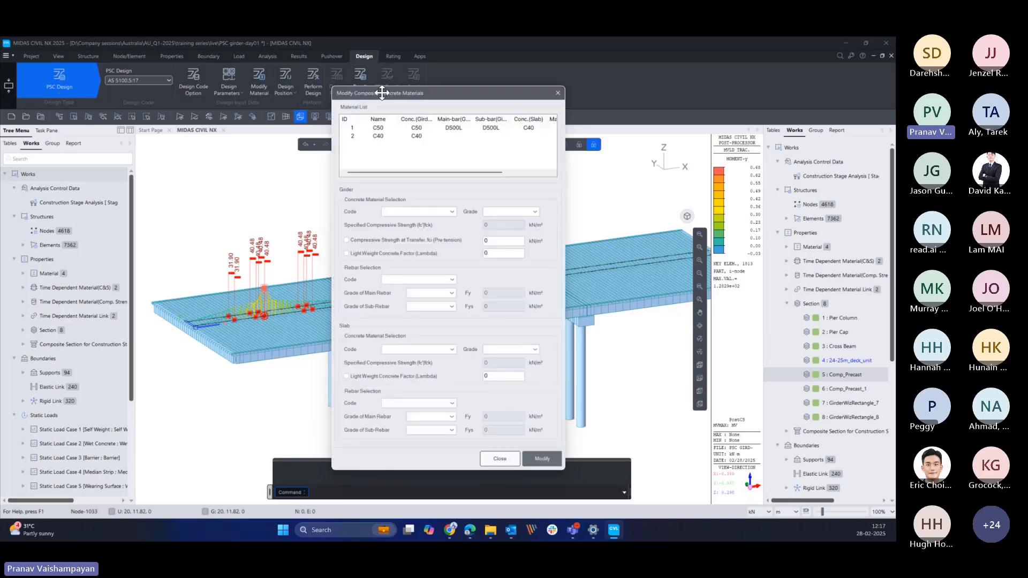
pyautogui.moveTo(446, 101)
pyautogui.mouseDown()
pyautogui.moveTo(411, 101)
pyautogui.moveTo(436, 93)
pyautogui.mouseUp()
pyautogui.click(393, 126)
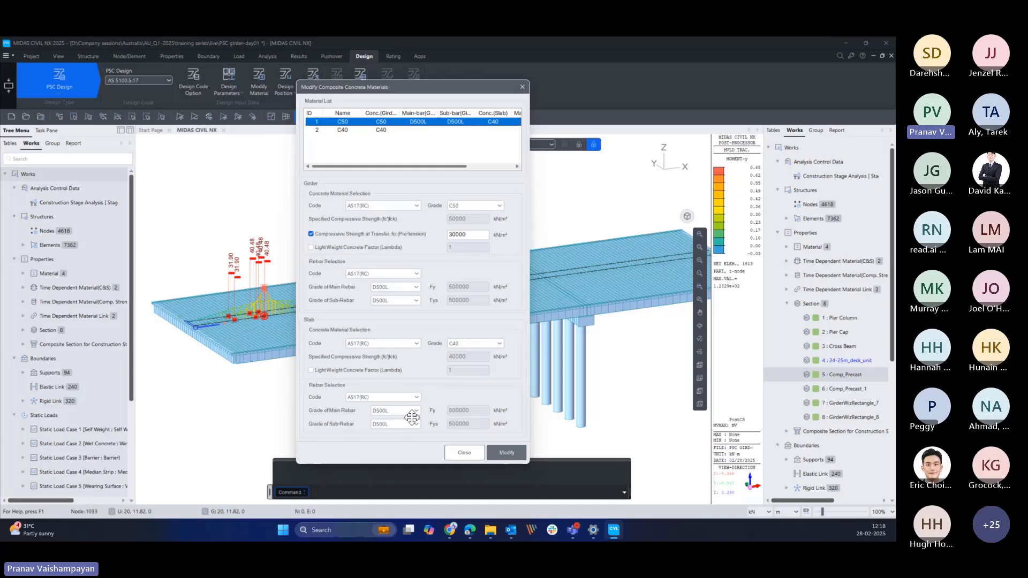
pyautogui.click(523, 455)
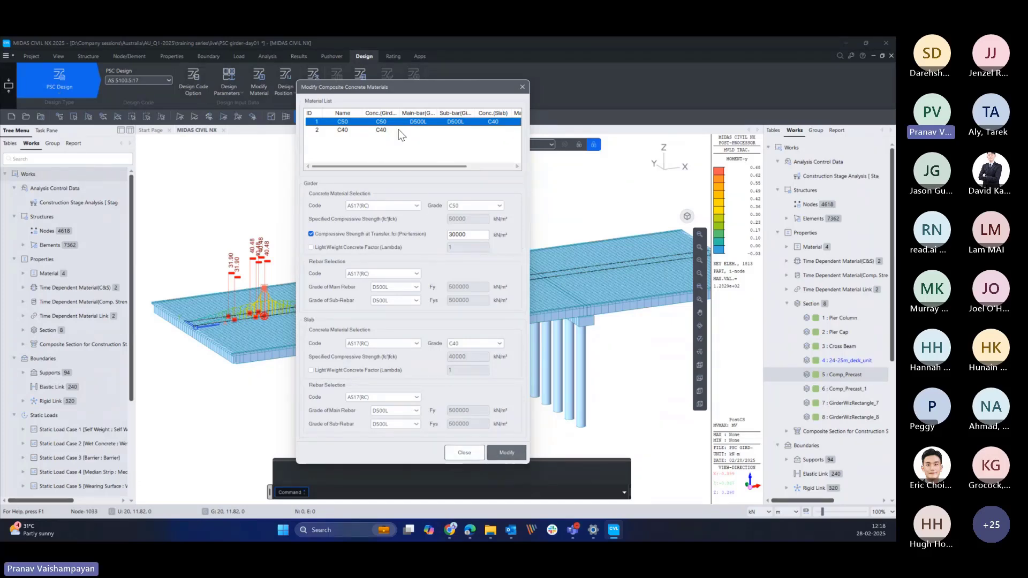
pyautogui.click(387, 127)
pyautogui.click(388, 123)
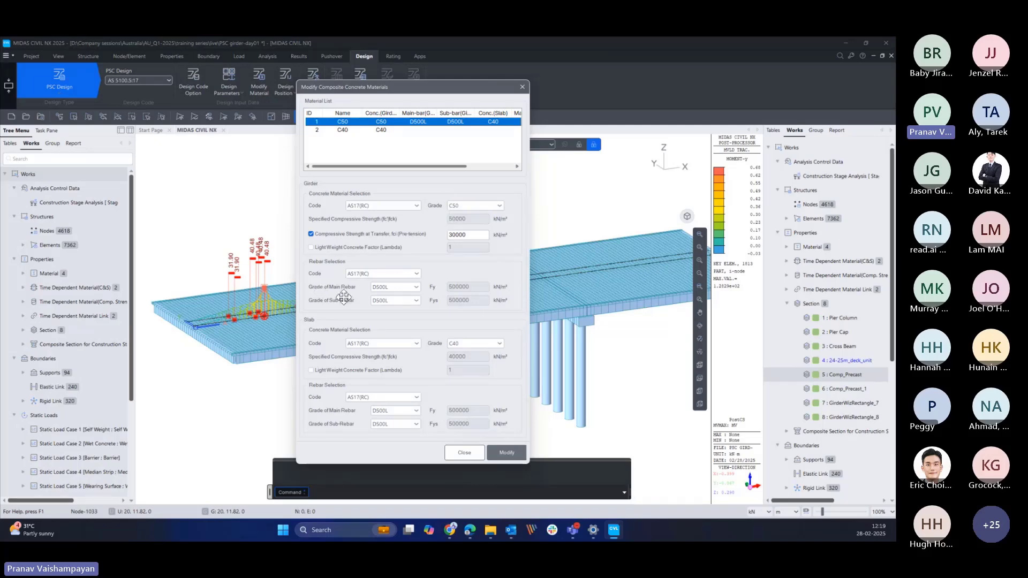
pyautogui.moveTo(446, 87); pyautogui.dragTo(430, 86)
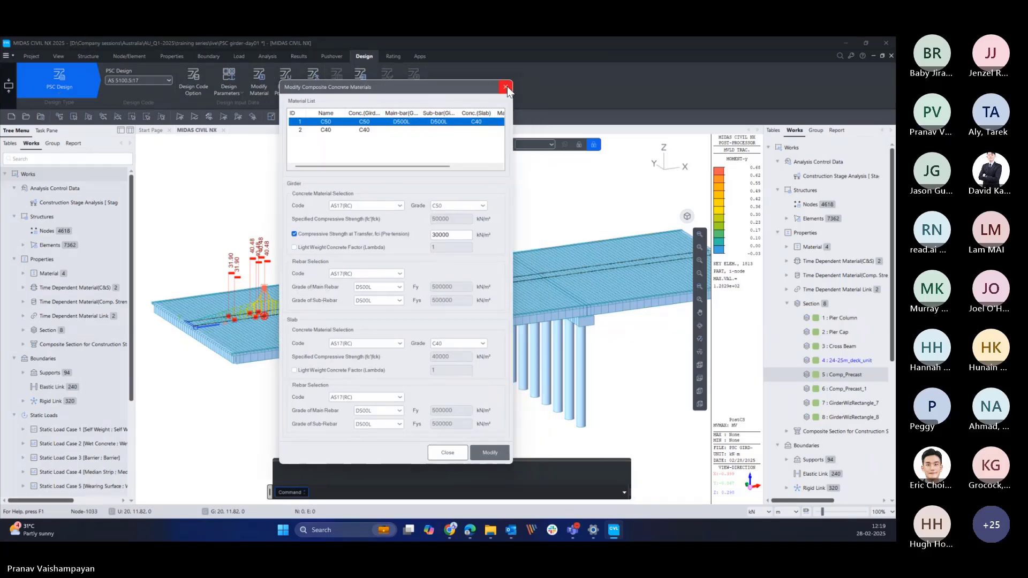
pyautogui.click(506, 85)
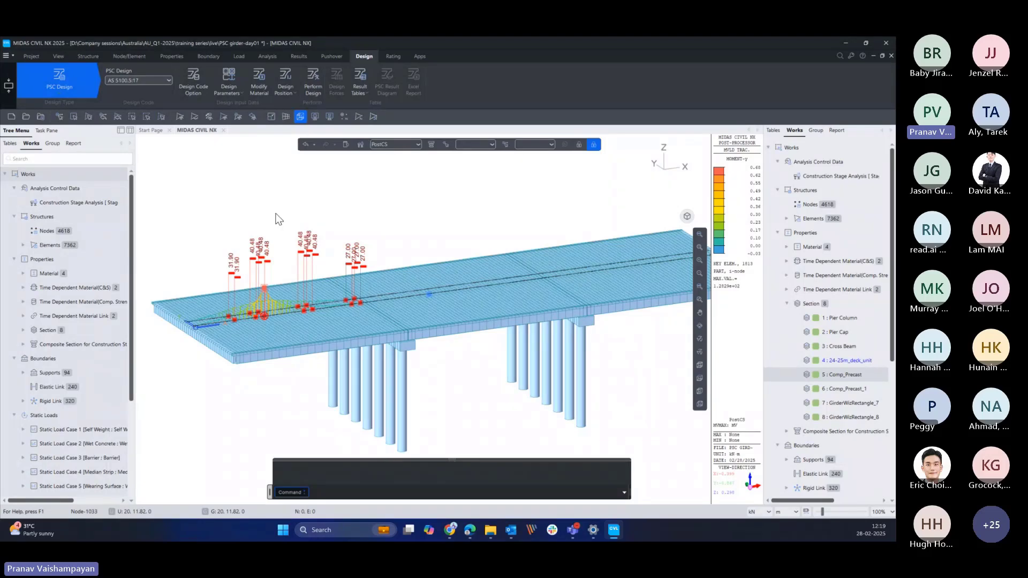
# - Open the PSC design position settings and clear the moving load result display from the bridge model
pyautogui.click(290, 94)
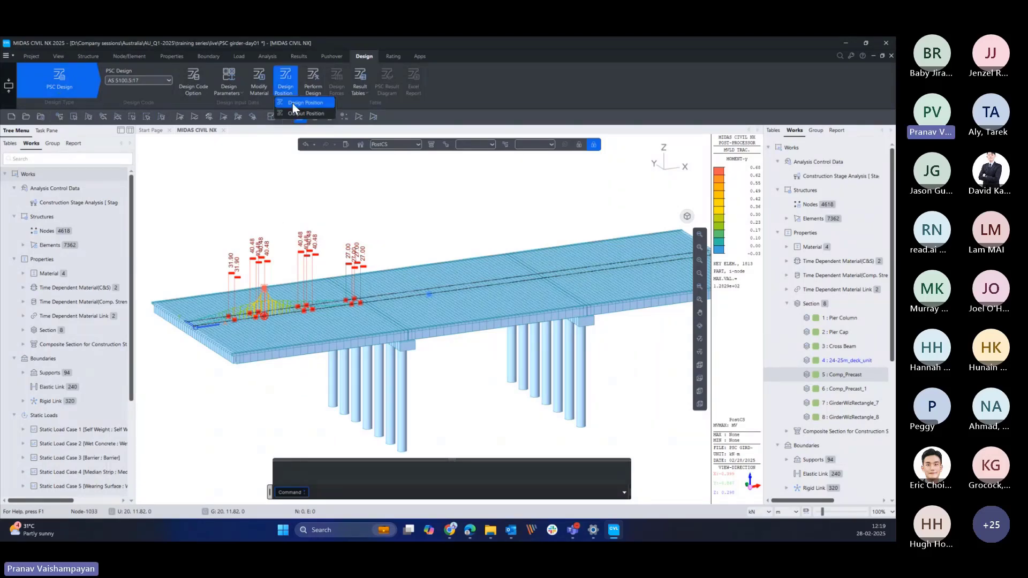
pyautogui.click(293, 102)
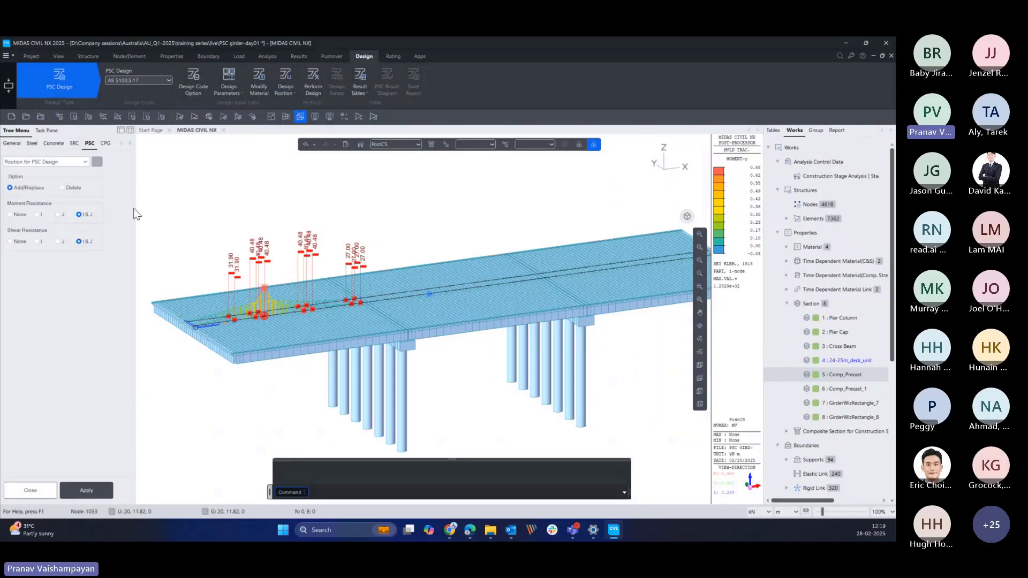
pyautogui.moveTo(135, 208); pyautogui.dragTo(136, 208)
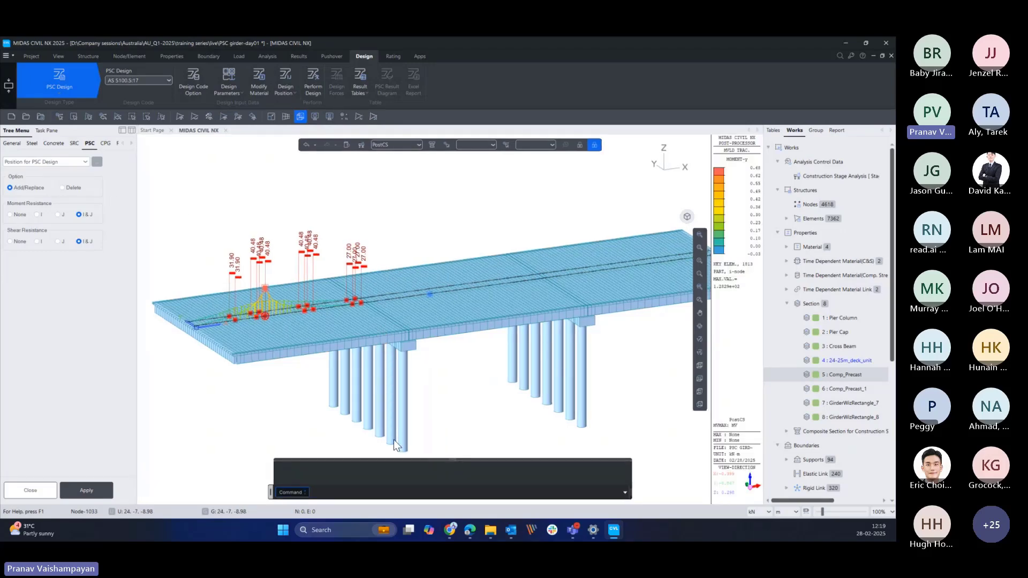
pyautogui.moveTo(464, 525)
pyautogui.click(468, 462)
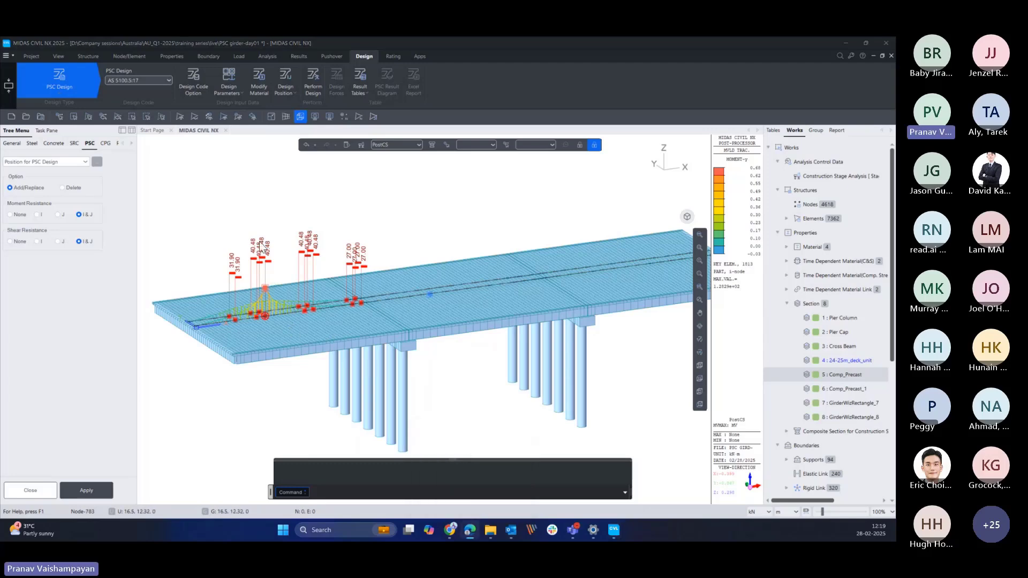
pyautogui.moveTo(262, 246)
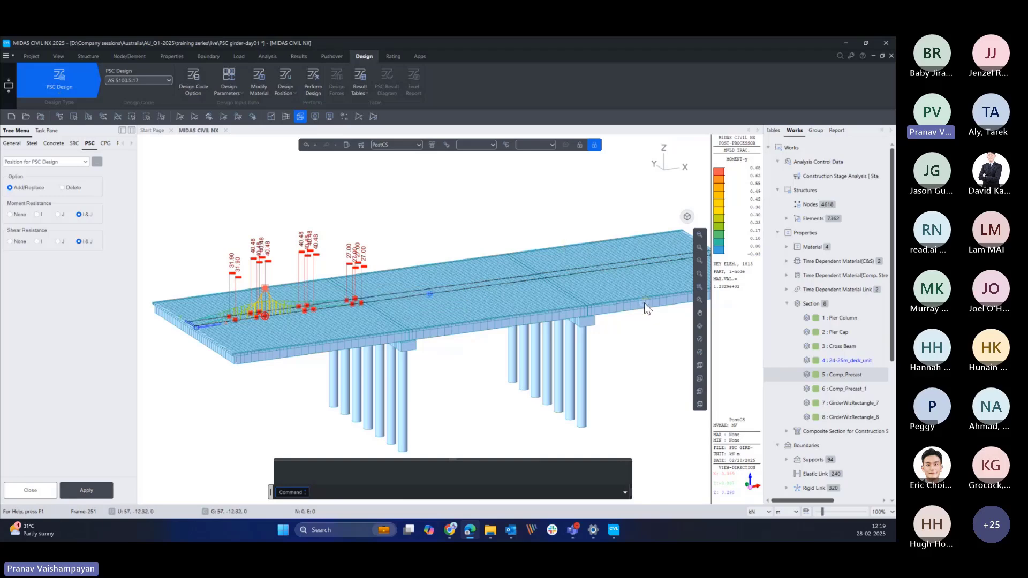
pyautogui.click(699, 352)
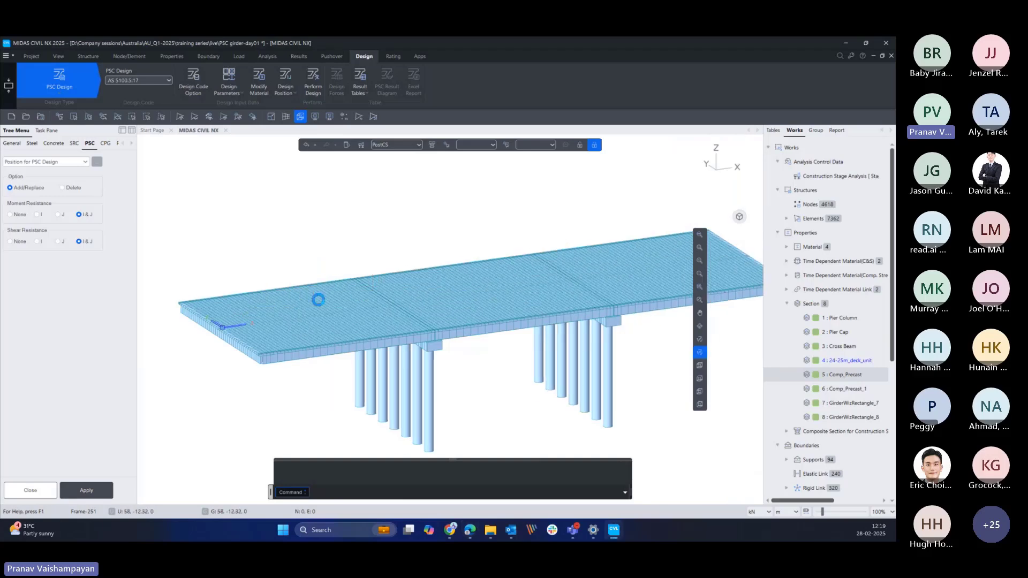
pyautogui.moveTo(359, 331); pyautogui.dragTo(384, 341, button='middle')
pyautogui.scroll(-1, 340, 329)
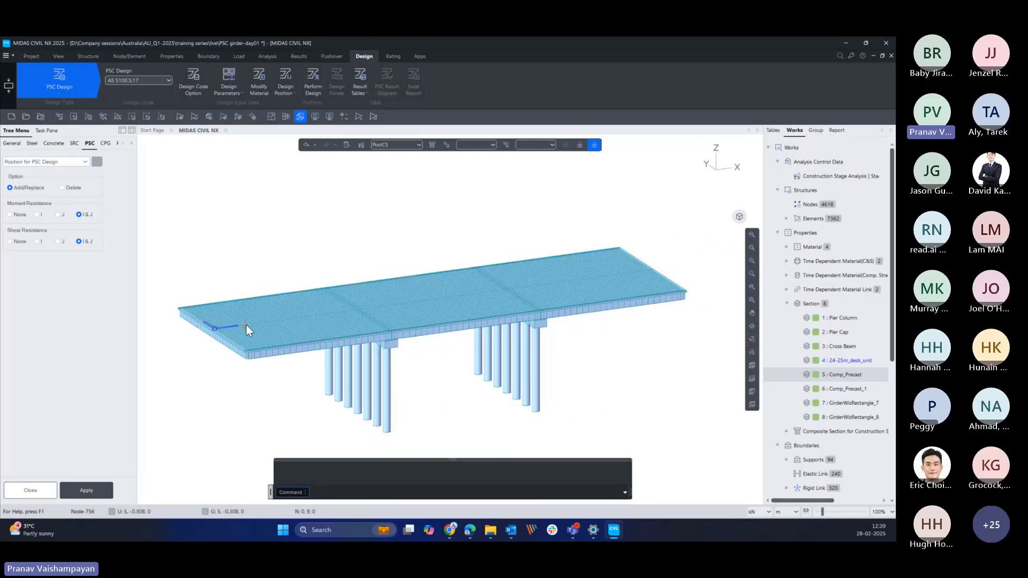
# - Assign I & J design positions for moment and shear resistance to elements 1802to1827
pyautogui.moveTo(246, 324)
pyautogui.click(526, 146)
pyautogui.write('1802to1827')
pyautogui.press('Return')
pyautogui.click(95, 489)
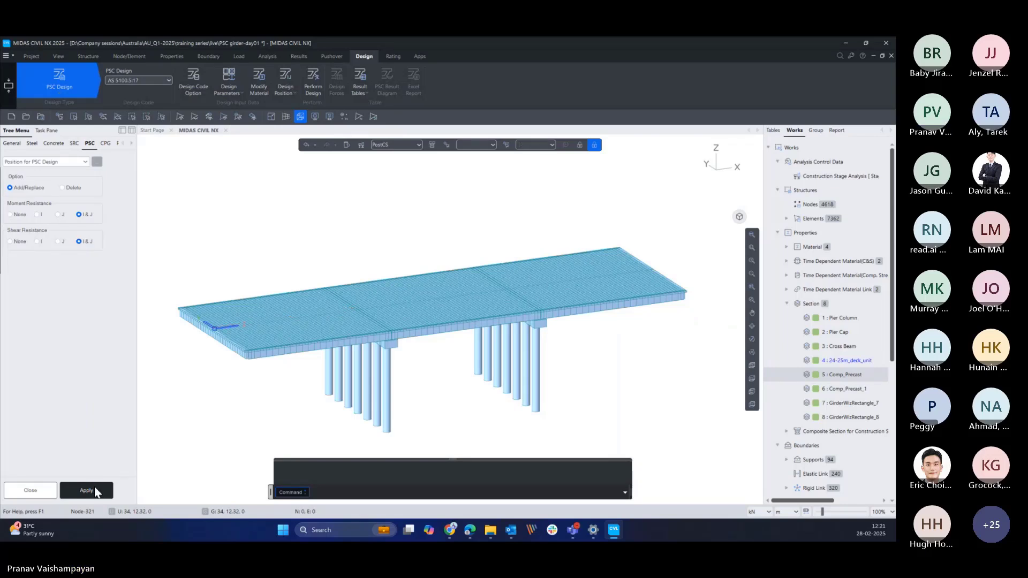
# - Reselect elements 1802to1827 and check the PSC design position table before returning to the model view
pyautogui.click(552, 146)
pyautogui.click(532, 153)
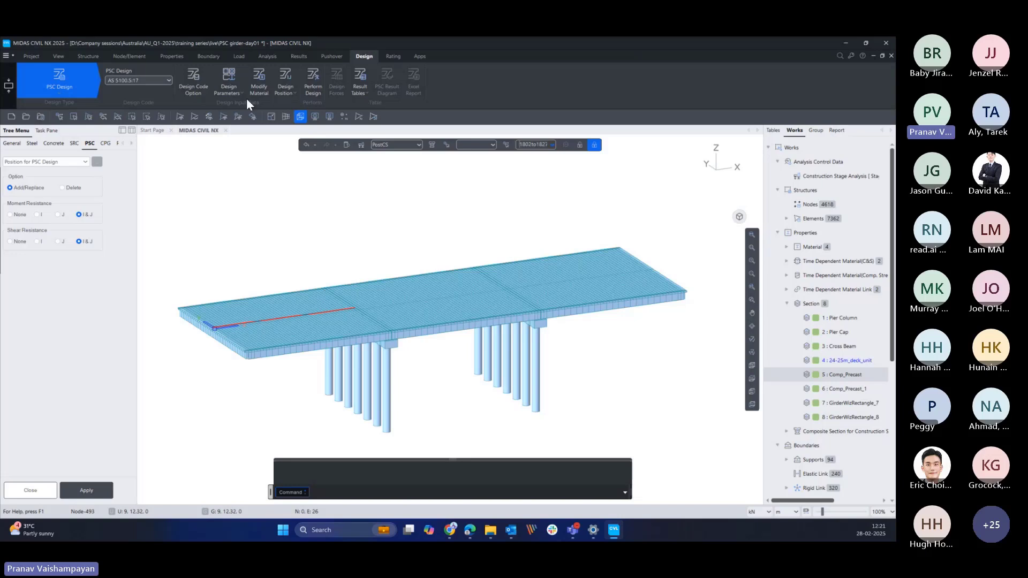
pyautogui.click(284, 91)
pyautogui.click(230, 178)
pyautogui.click(97, 162)
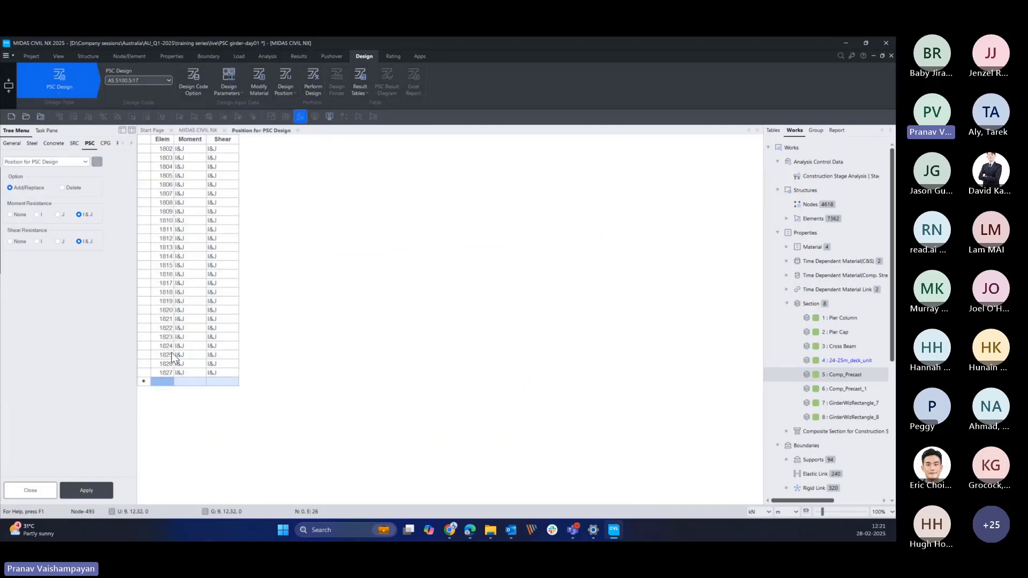
pyautogui.click(206, 131)
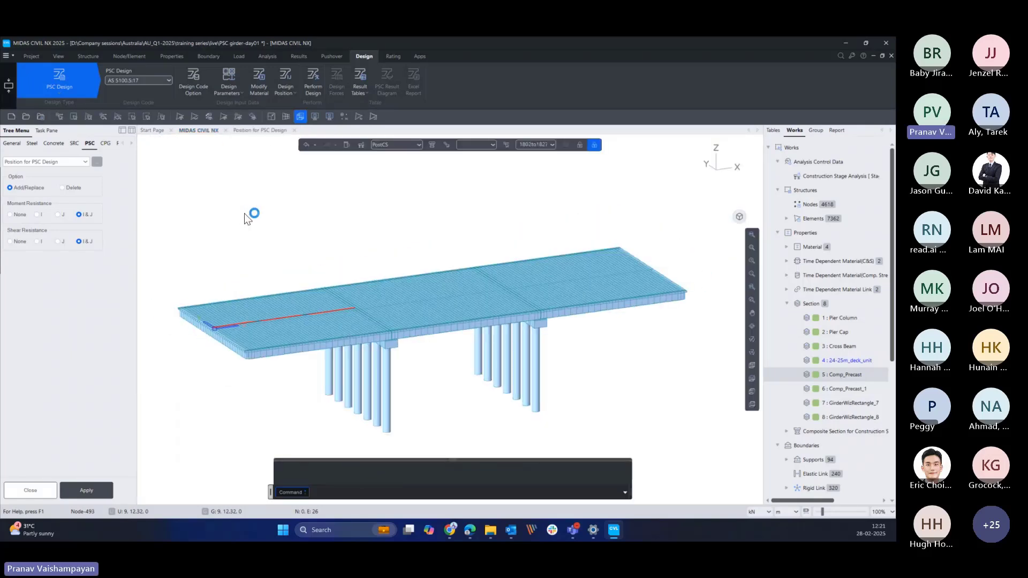
# - Assign I & J PSC output positions for positive and negative moment, shear and torsion to element 1813
pyautogui.click(292, 91)
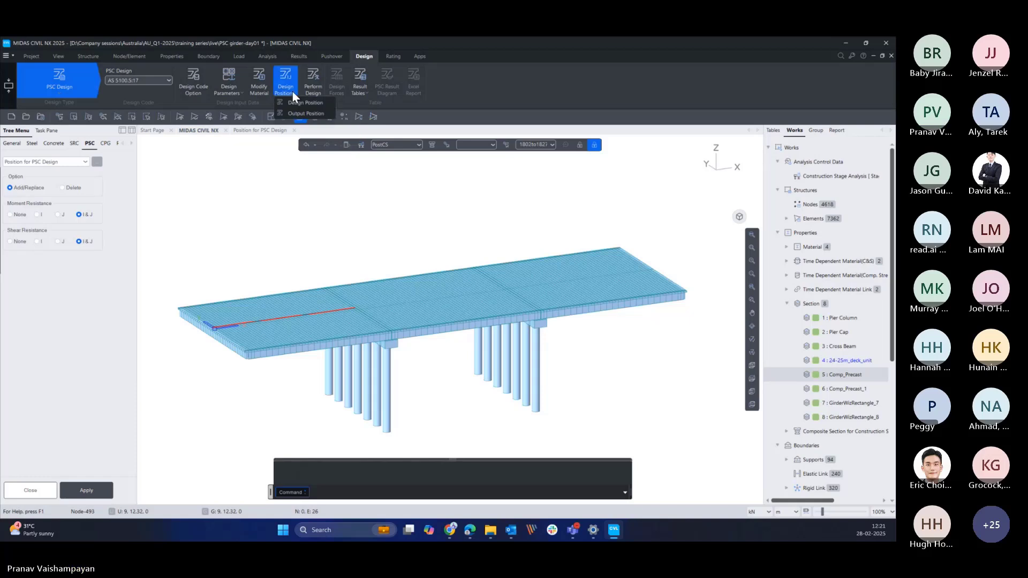
pyautogui.click(298, 112)
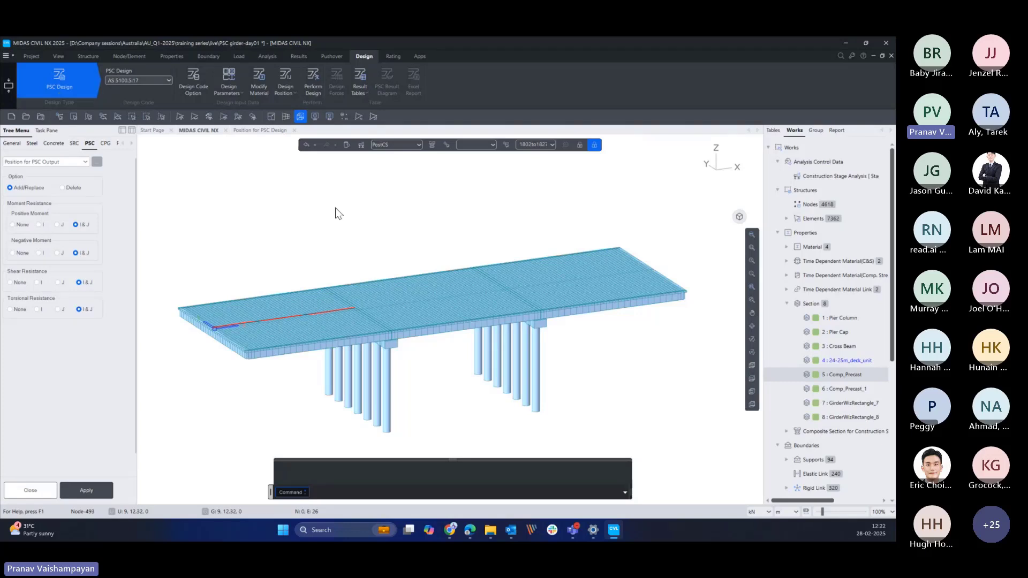
pyautogui.doubleClick(535, 145)
pyautogui.press('Return')
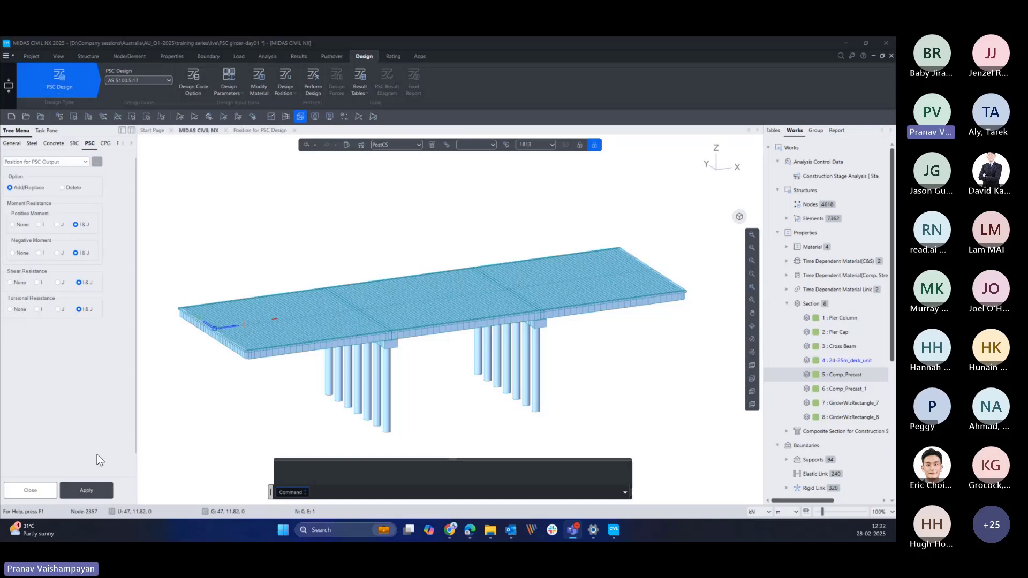
pyautogui.click(87, 490)
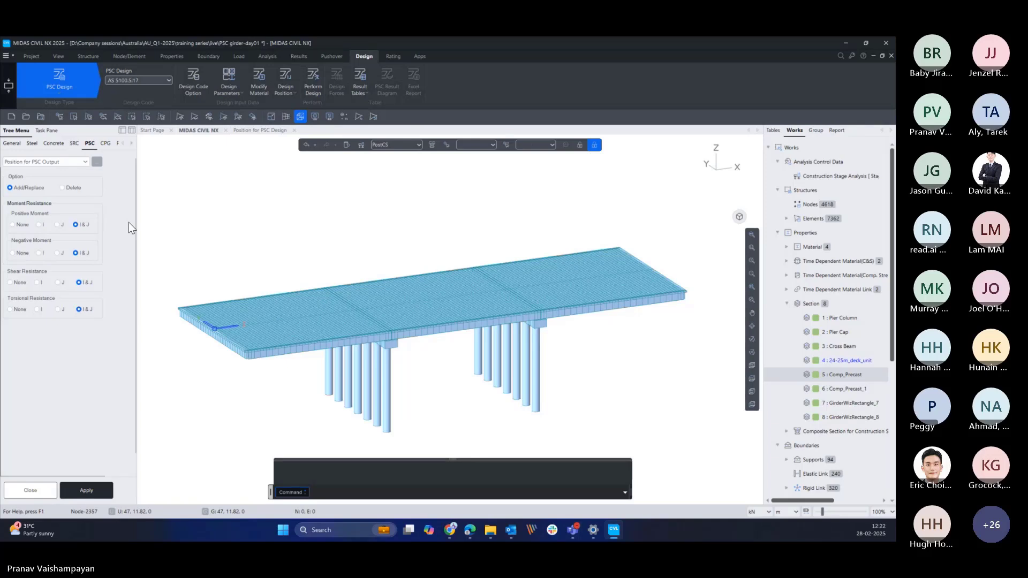
# - Check the PSC output position and design position tables, return to the model view and close the position settings
pyautogui.click(96, 161)
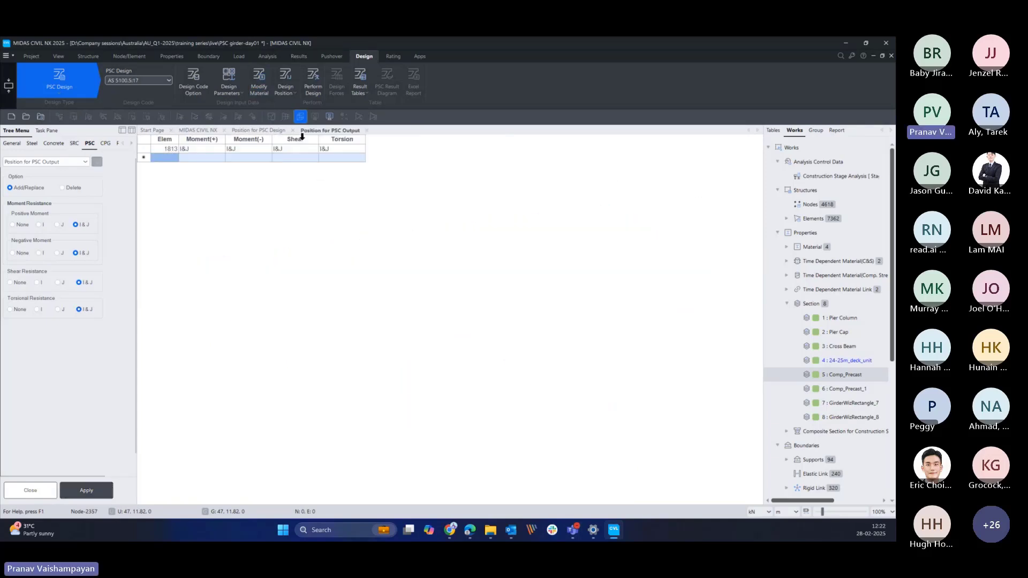
pyautogui.click(291, 94)
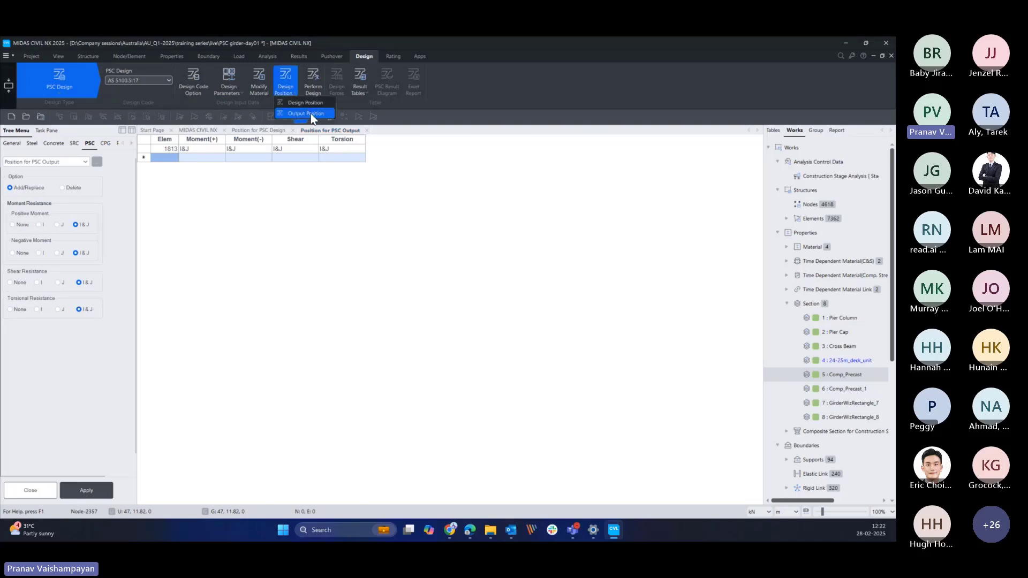
pyautogui.click(250, 131)
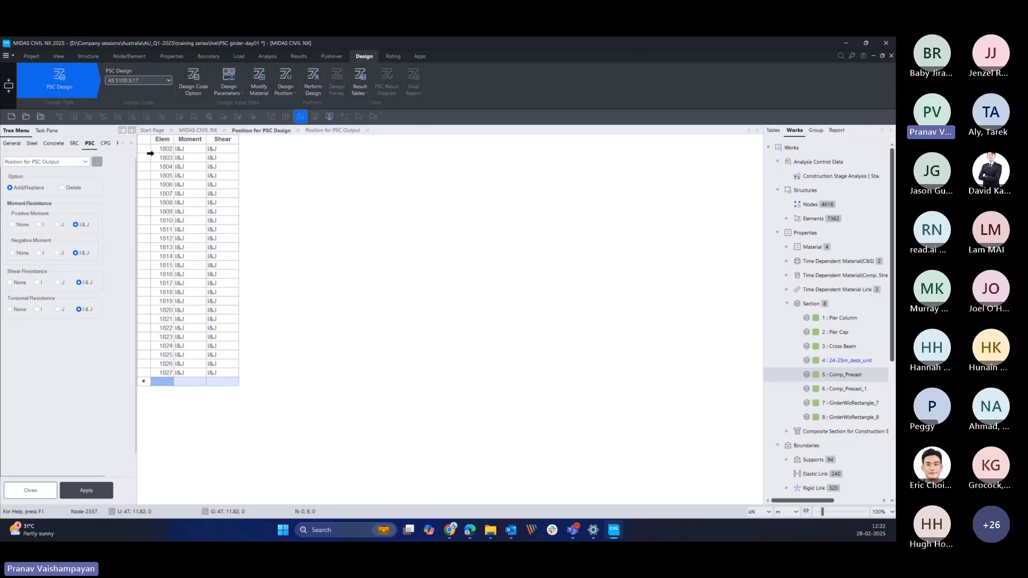
pyautogui.click(199, 130)
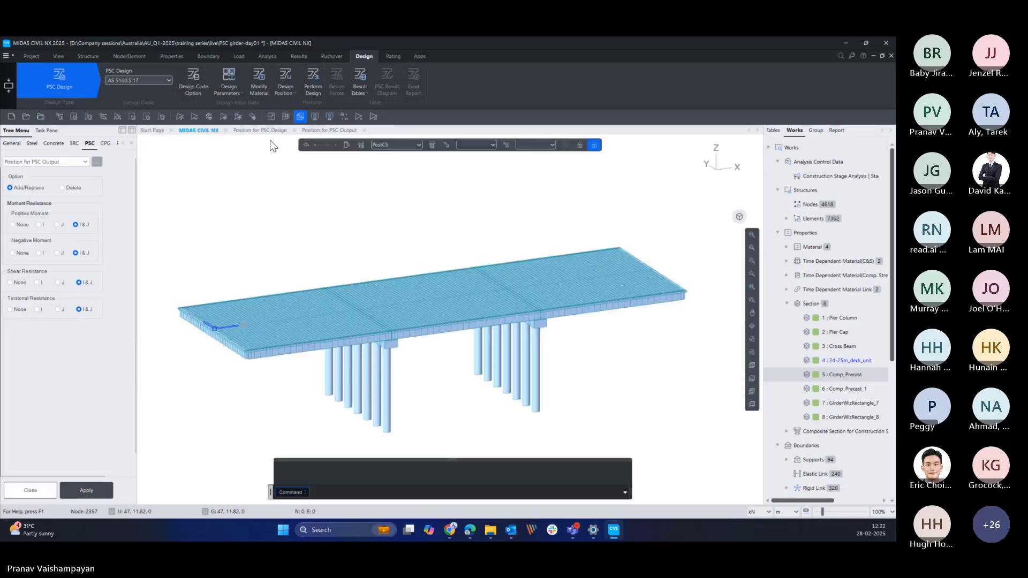
pyautogui.click(42, 489)
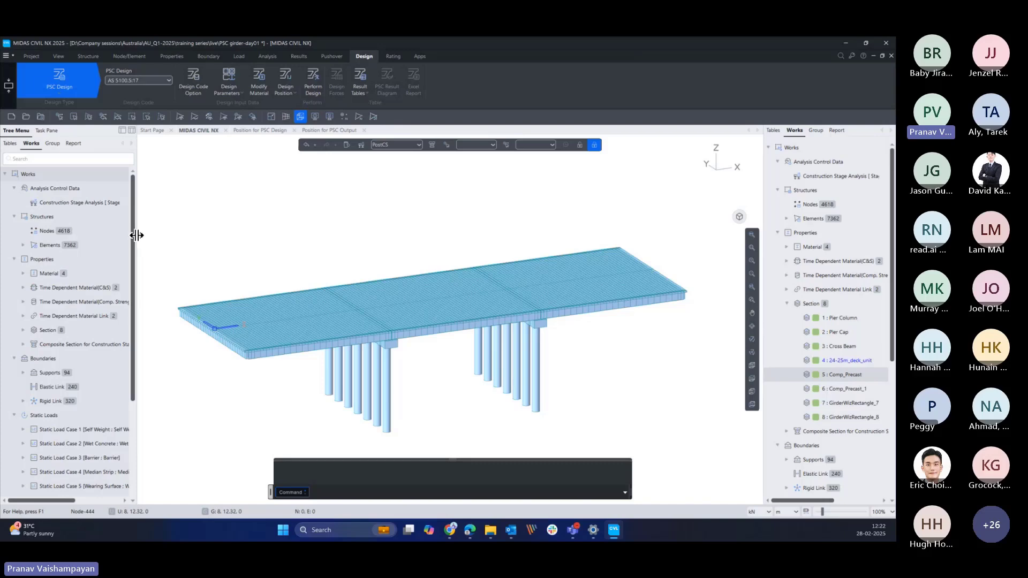
# - Run the PSC design, enlarge the message window to read the design log, and collapse it
pyautogui.moveTo(137, 241); pyautogui.dragTo(144, 239)
pyautogui.click(316, 76)
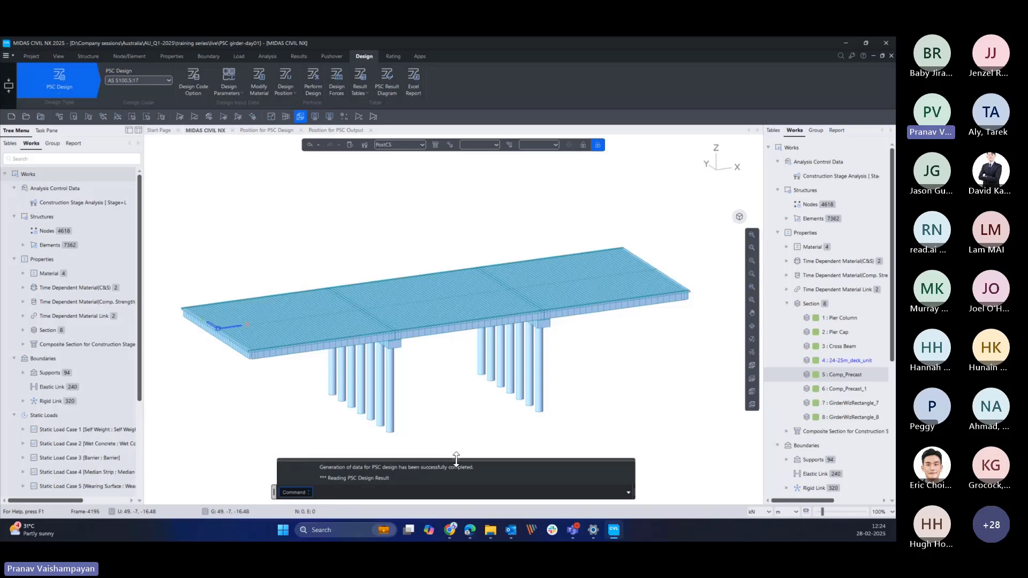
pyautogui.moveTo(456, 458); pyautogui.dragTo(469, 280)
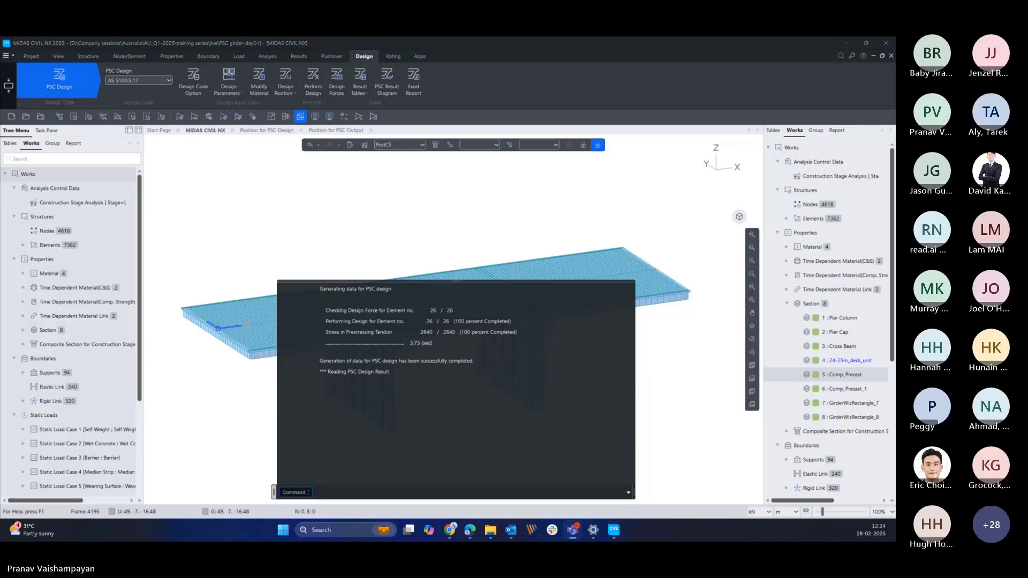
pyautogui.click(681, 351)
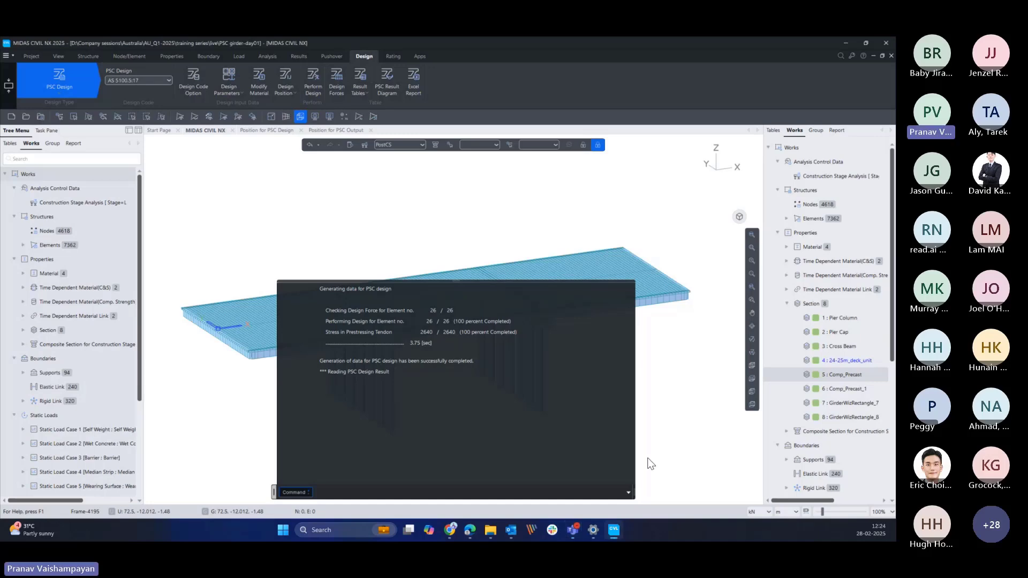
pyautogui.click(629, 493)
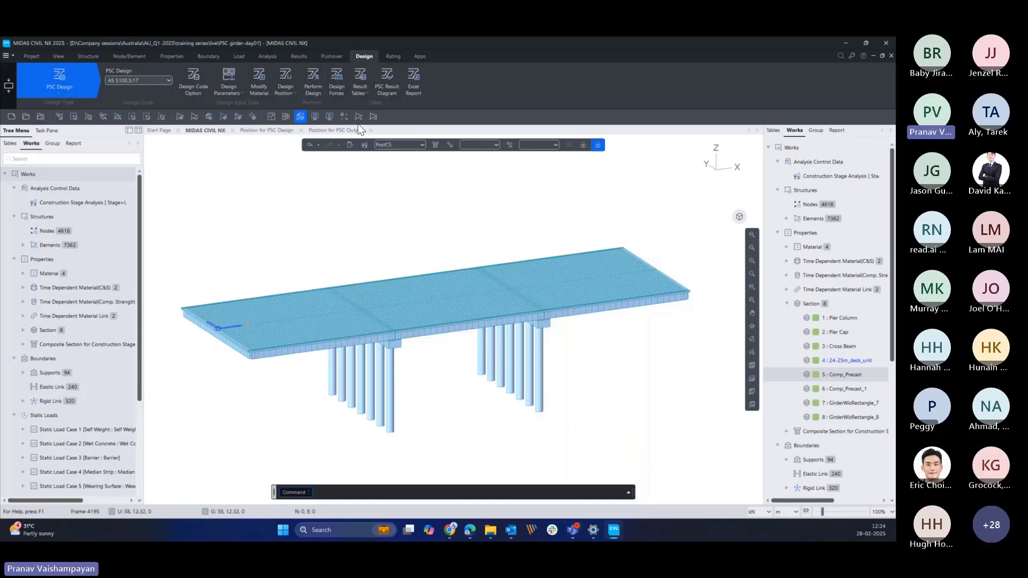
# - Open the flexure strength check table for elements 1802to1827, both parts and moment signs, and examine the check status
pyautogui.click(355, 92)
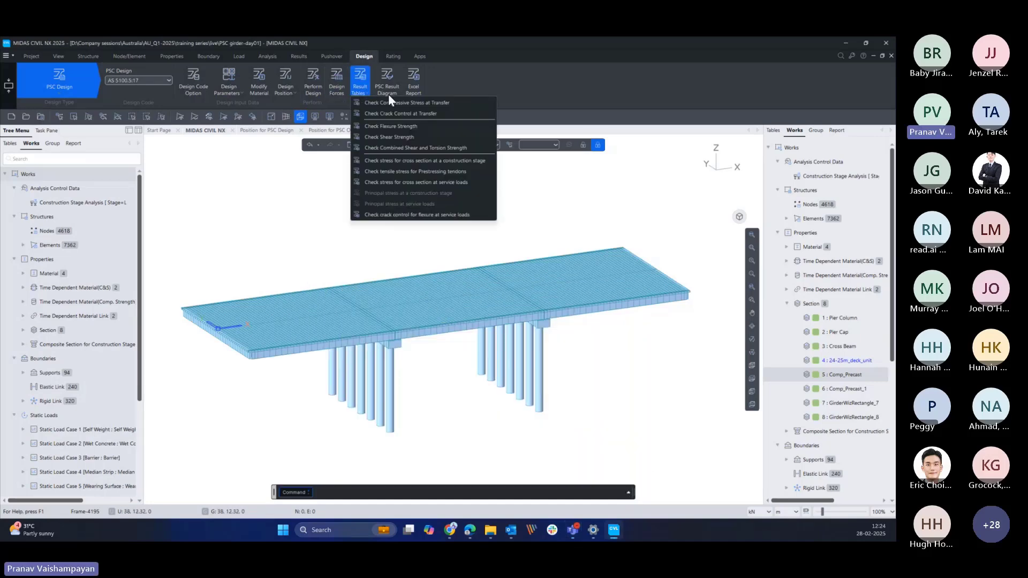
pyautogui.click(390, 122)
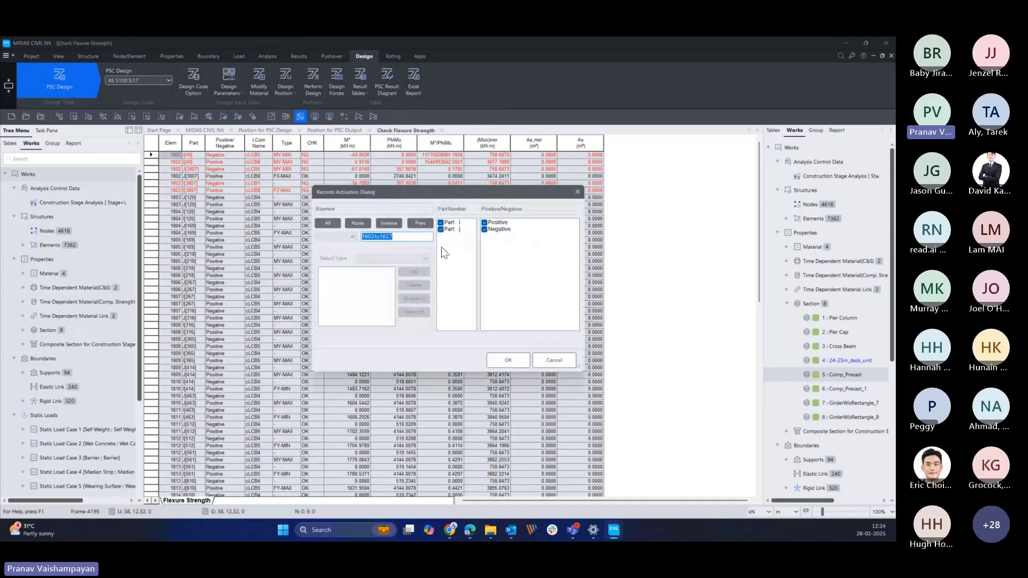
pyautogui.click(504, 360)
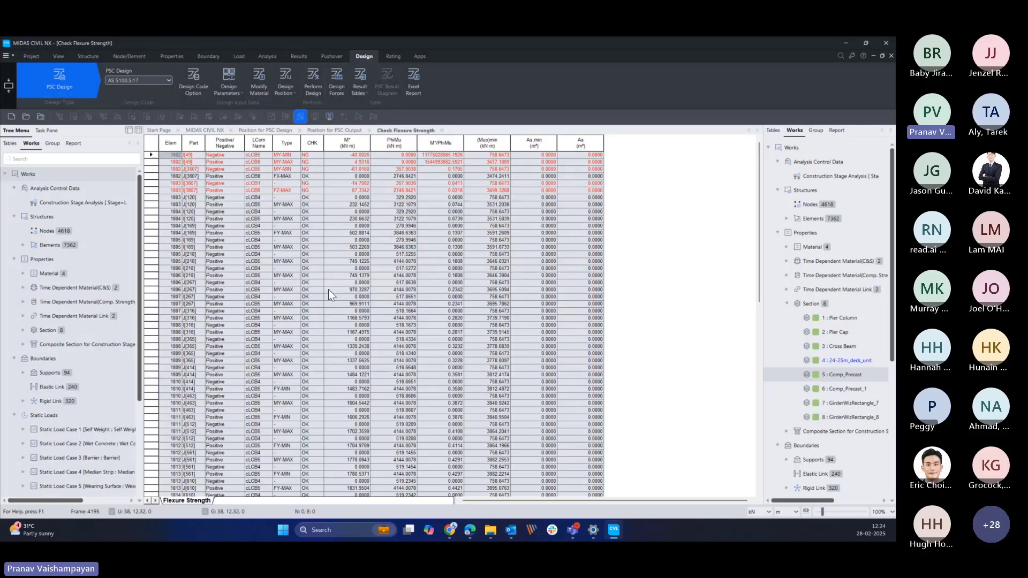
pyautogui.click(313, 154)
pyautogui.click(313, 170)
pyautogui.click(216, 130)
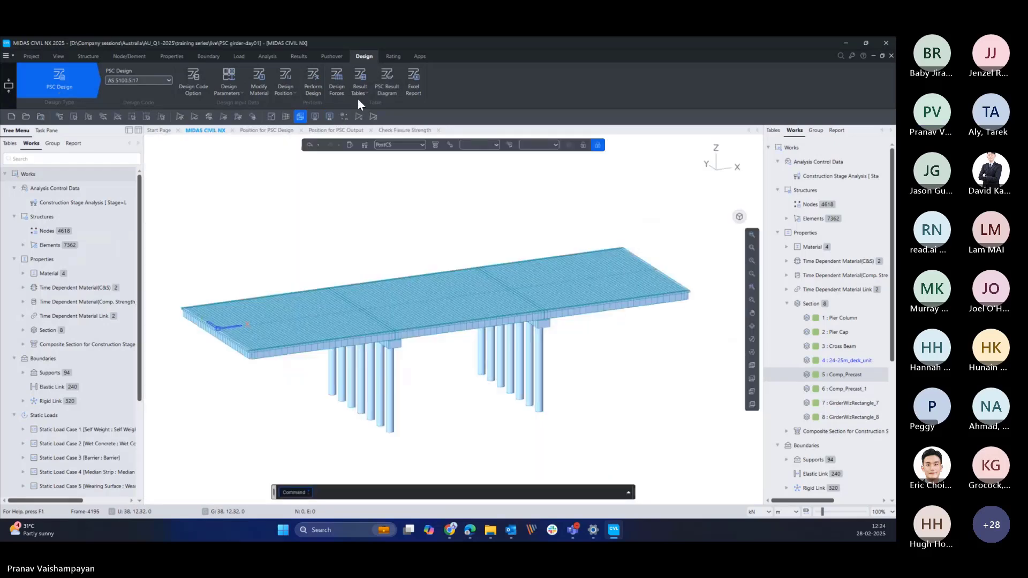
# - Display the PSC design result diagram of positive Flexure-y force for ALL COMBINATION
pyautogui.click(388, 76)
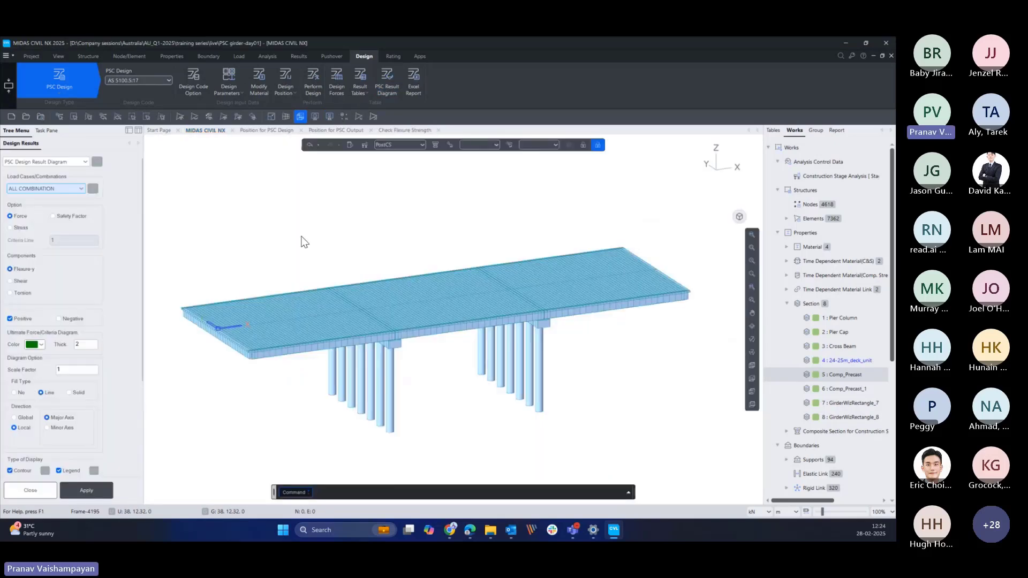
pyautogui.scroll(-1, 140, 254)
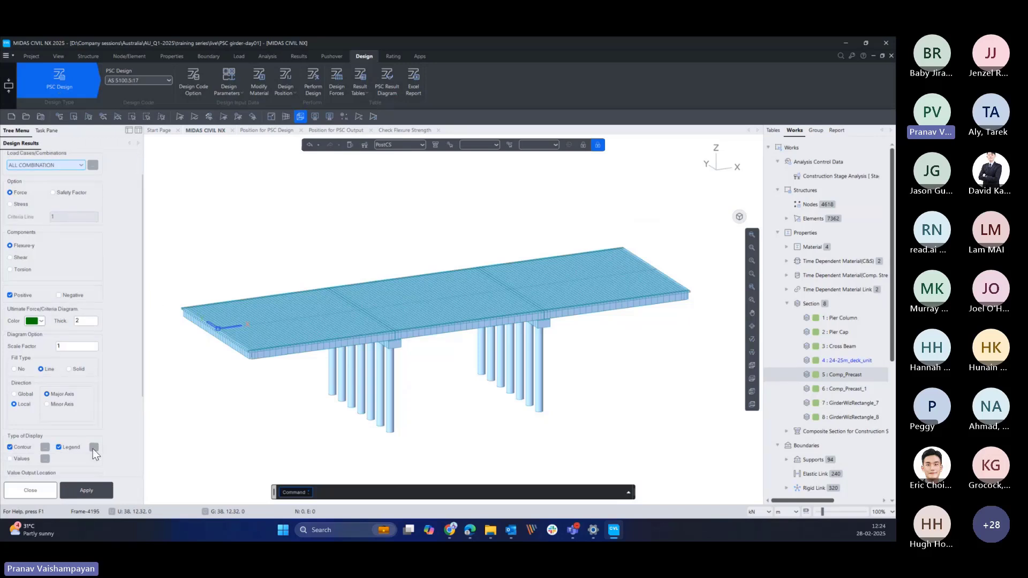
pyautogui.click(86, 491)
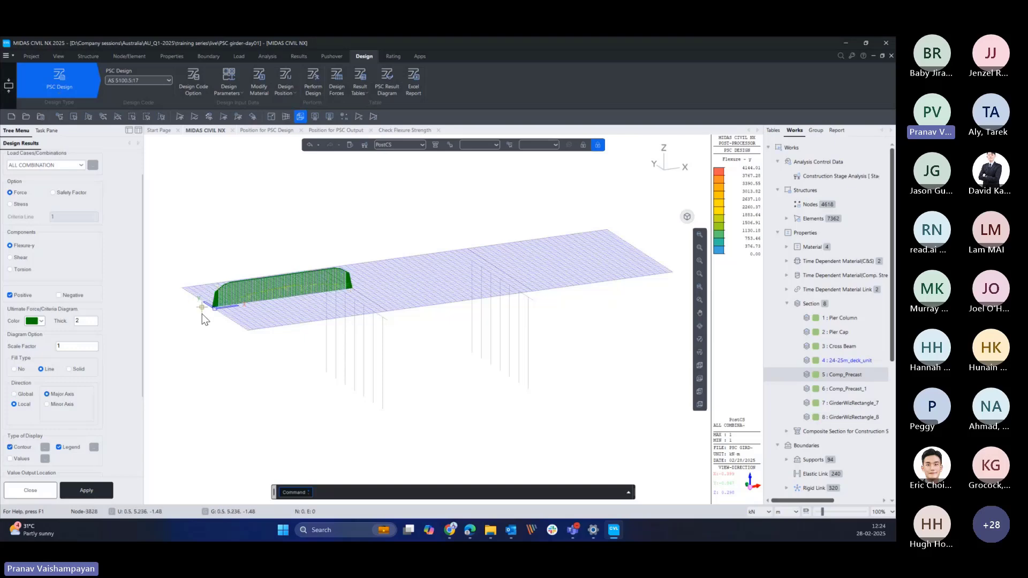
# - Redraw the flexure result diagram with Solid fill and a capacity line thickness of 2
pyautogui.scroll(2, 203, 319)
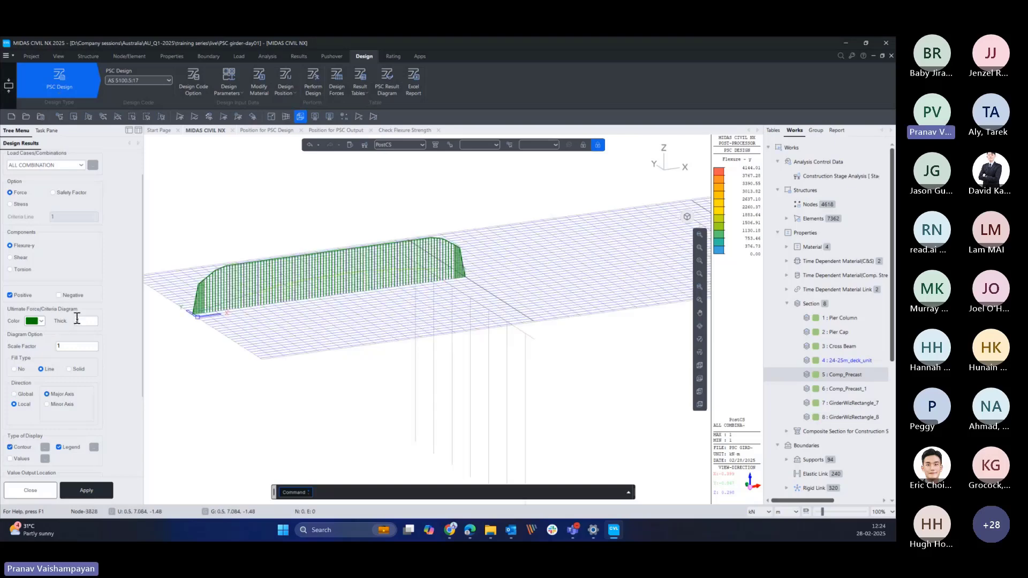
pyautogui.write('2')
pyautogui.click(77, 369)
pyautogui.click(95, 490)
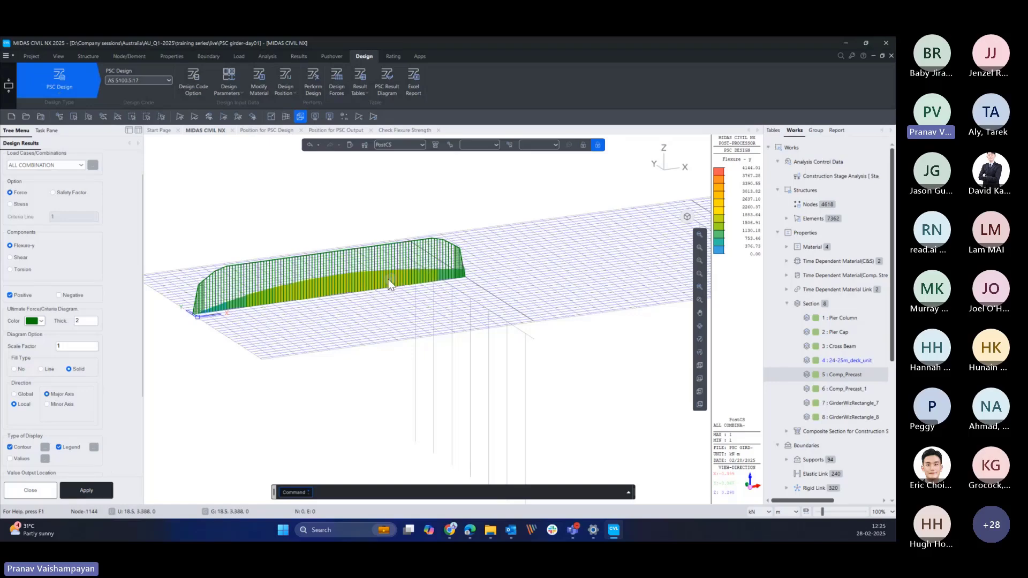
# - Examine the positive flexure diagram from one girder end to the other, comparing demand with capacity and glancing at the flexure strength table
pyautogui.scroll(5, 389, 283)
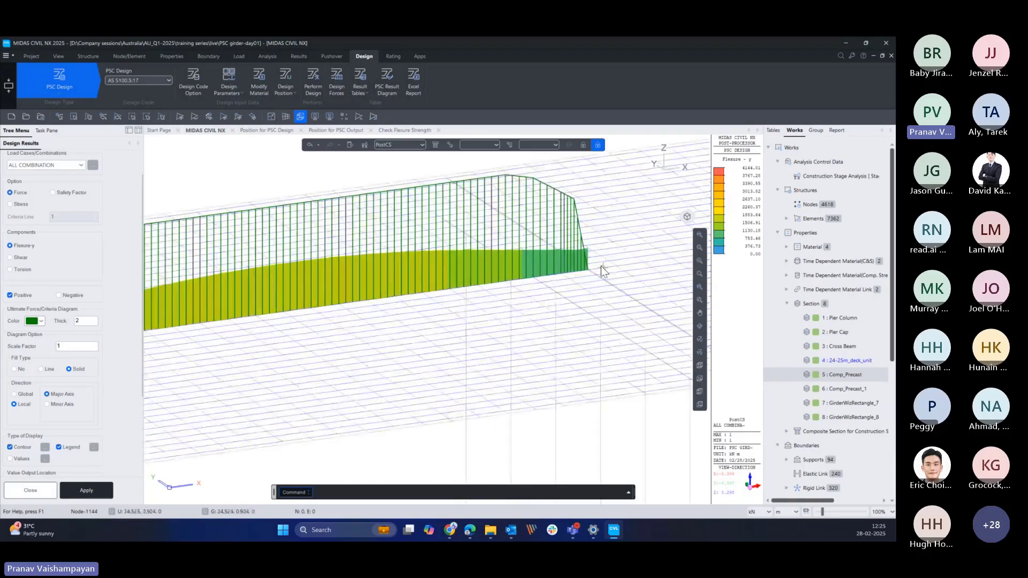
pyautogui.scroll(4, 591, 263)
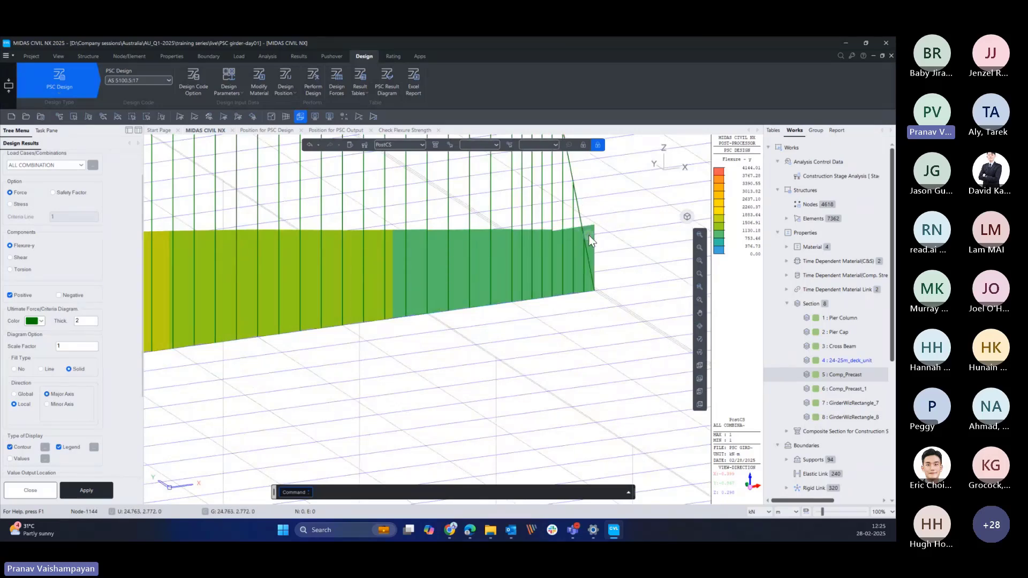
pyautogui.click(403, 132)
pyautogui.click(205, 130)
pyautogui.scroll(-2, 390, 324)
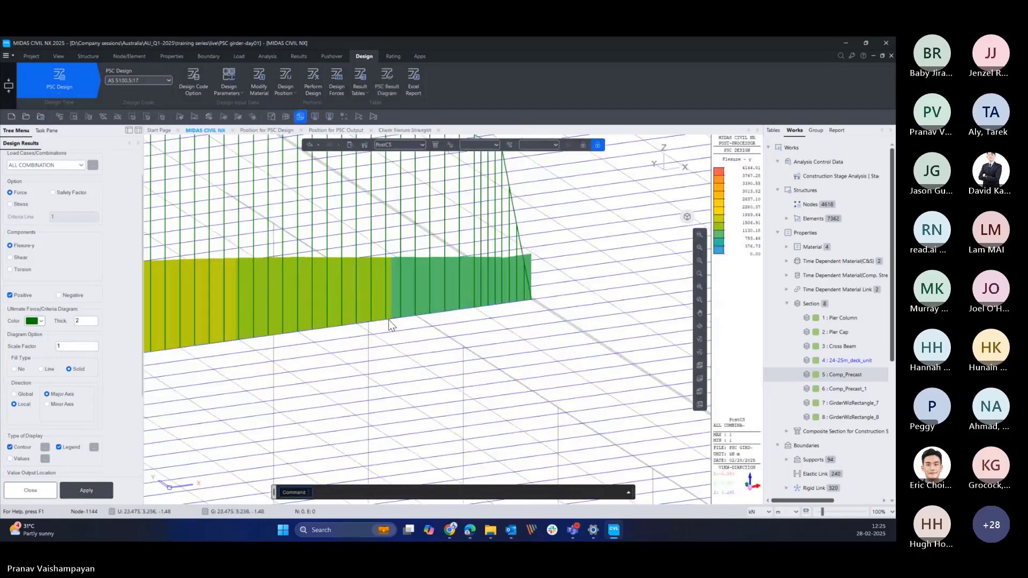
pyautogui.scroll(-4, 389, 323)
pyautogui.scroll(1, 390, 325)
pyautogui.moveTo(351, 345); pyautogui.dragTo(571, 312, button='middle')
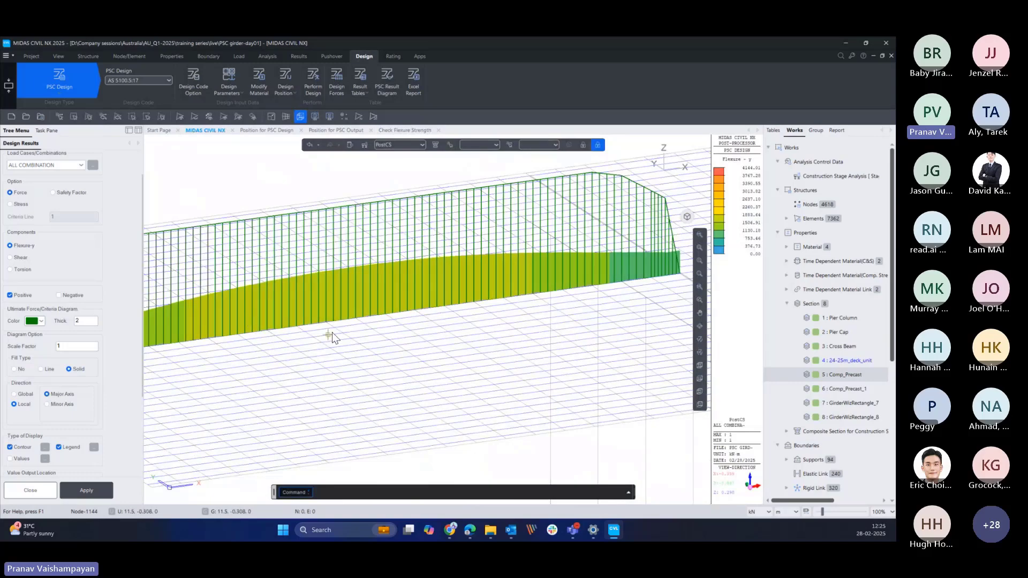
pyautogui.moveTo(357, 339); pyautogui.dragTo(583, 312, button='middle')
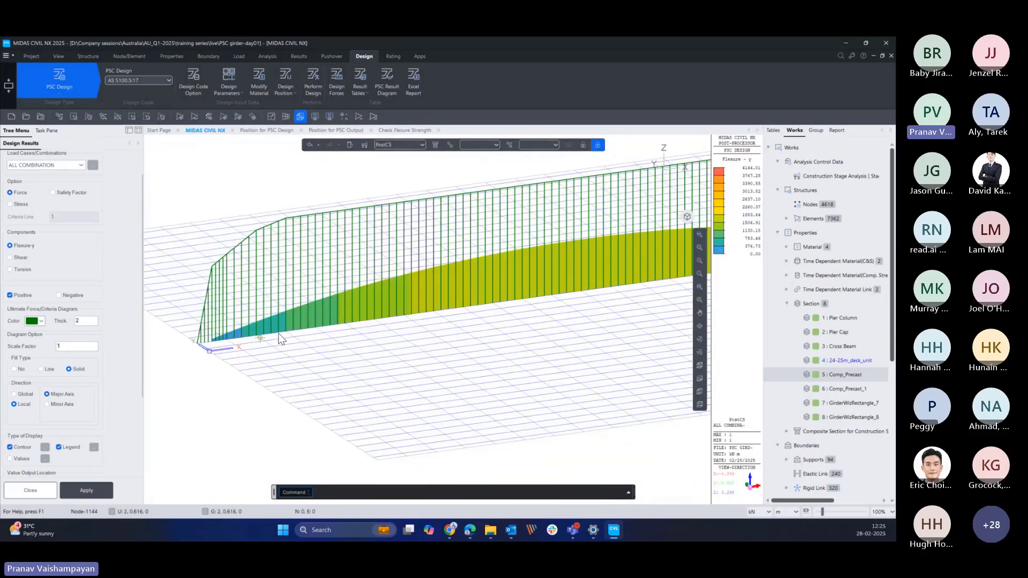
pyautogui.scroll(-2, 279, 333)
pyautogui.moveTo(421, 323); pyautogui.dragTo(341, 351, button='middle')
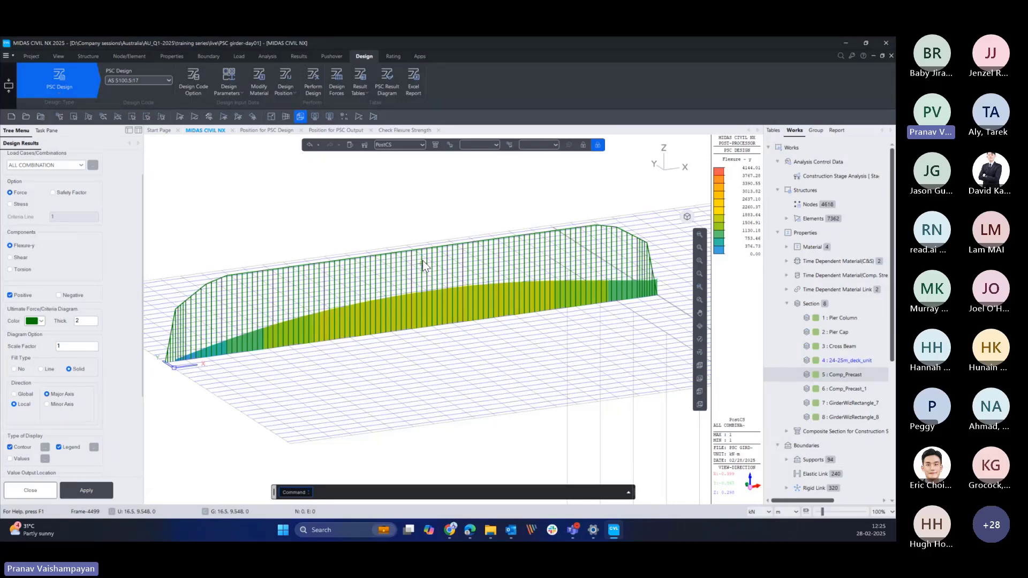
pyautogui.moveTo(416, 312)
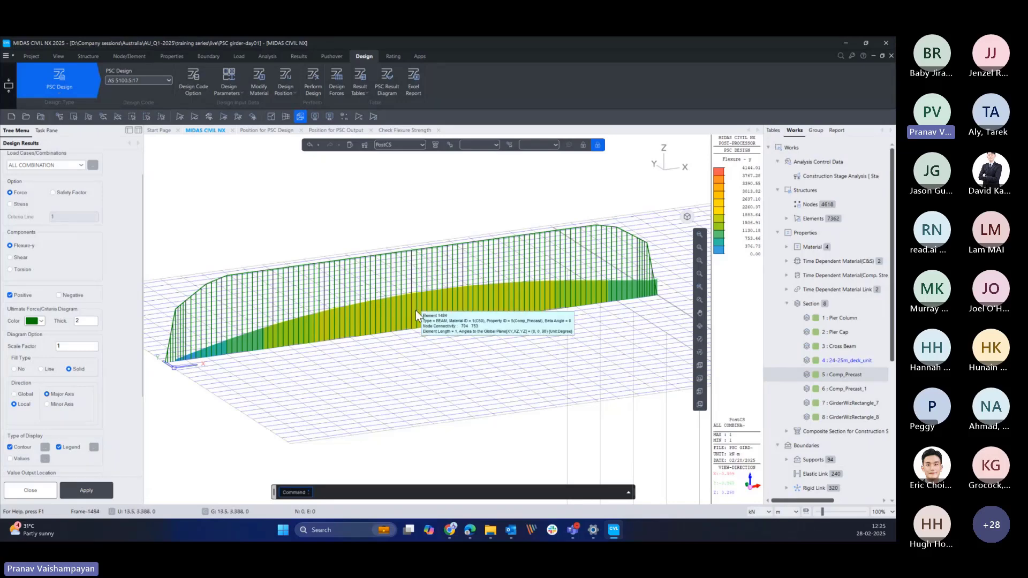
pyautogui.scroll(-5, 426, 328)
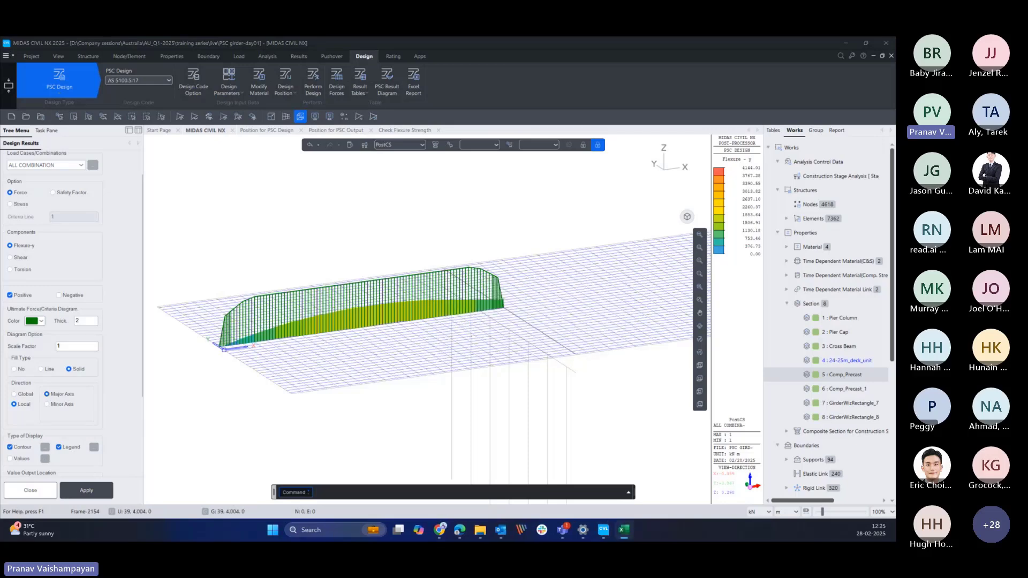
# - Switch to the Excel report PSC girder-day01.xlsx and review section properties, materials, tendon and reinforcement data on sheet 1813_I
pyautogui.moveTo(881, 206); pyautogui.dragTo(559, 37)
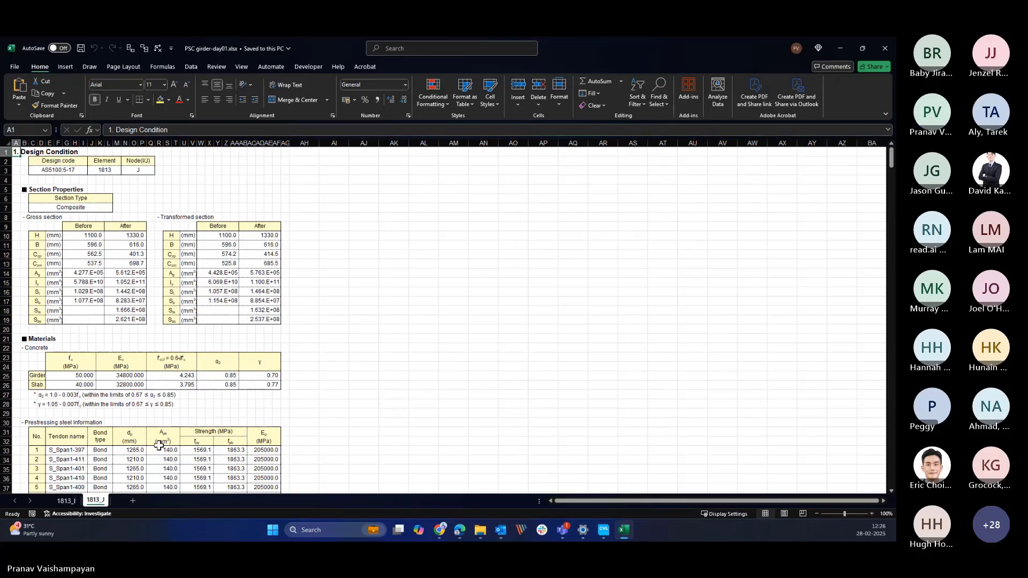
pyautogui.click(63, 502)
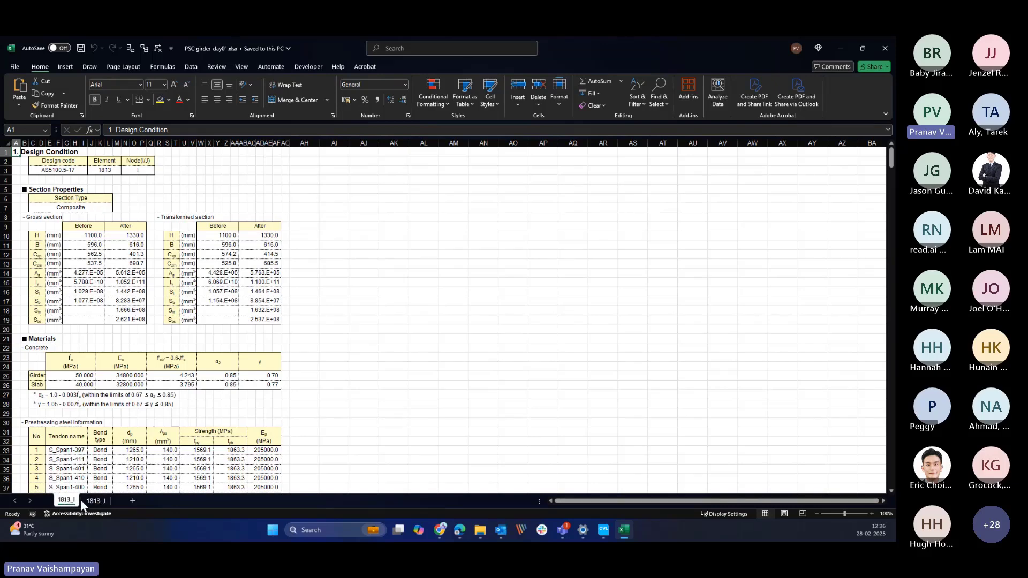
pyautogui.click(201, 198)
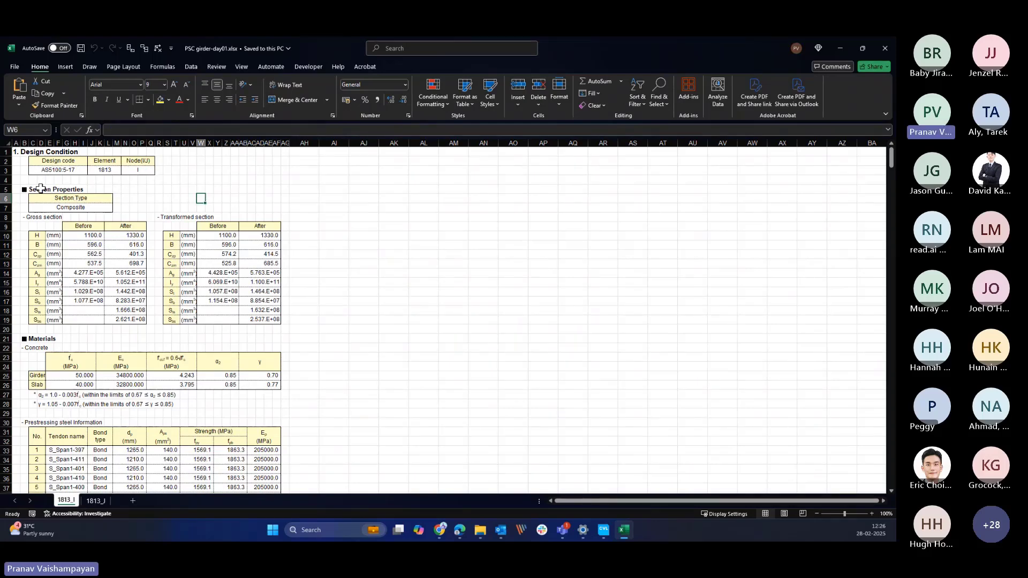
pyautogui.scroll(-4, 32, 225)
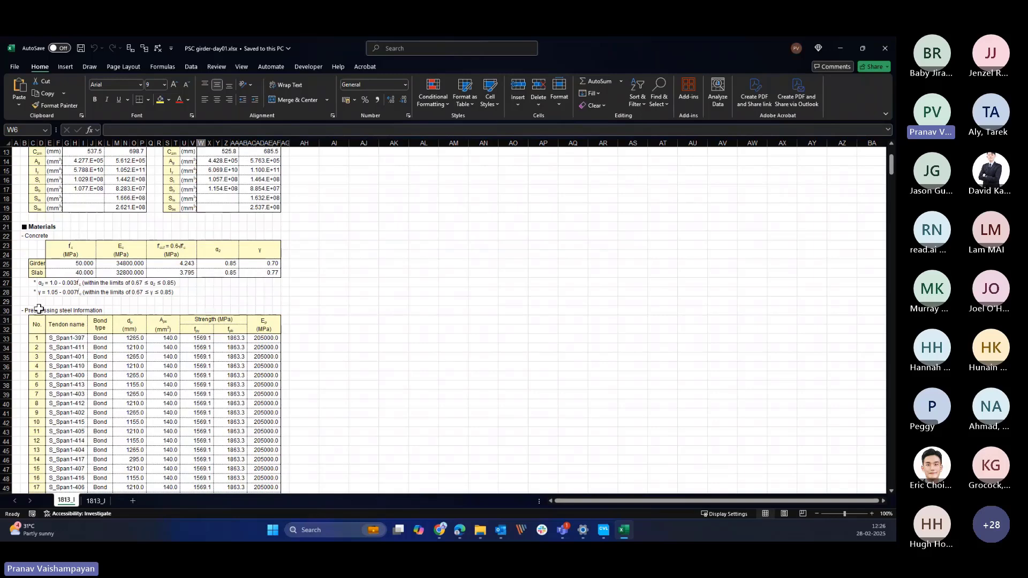
pyautogui.scroll(-4, 78, 321)
pyautogui.scroll(-5, 78, 321)
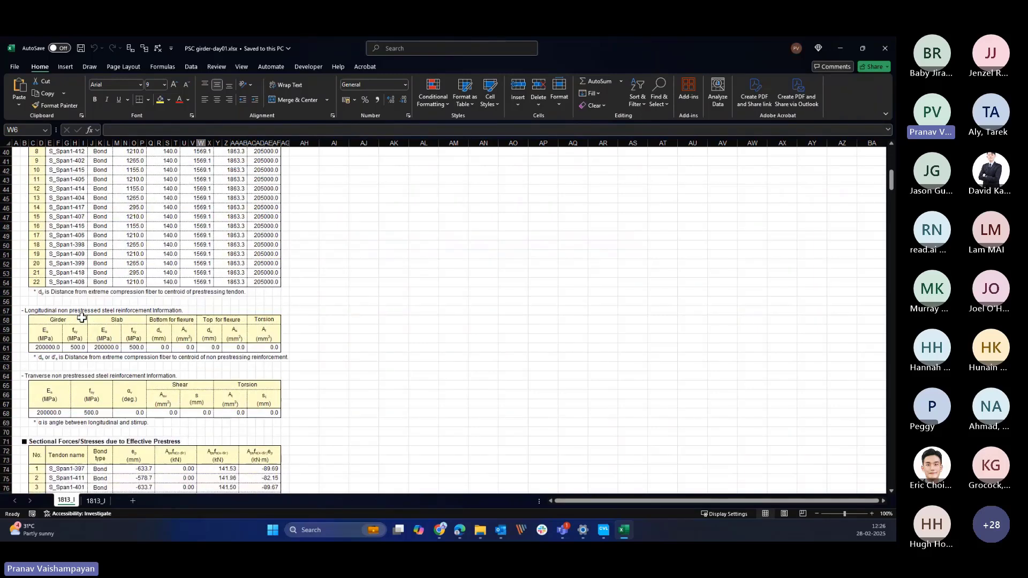
pyautogui.scroll(-5, 86, 311)
pyautogui.scroll(-11, 93, 297)
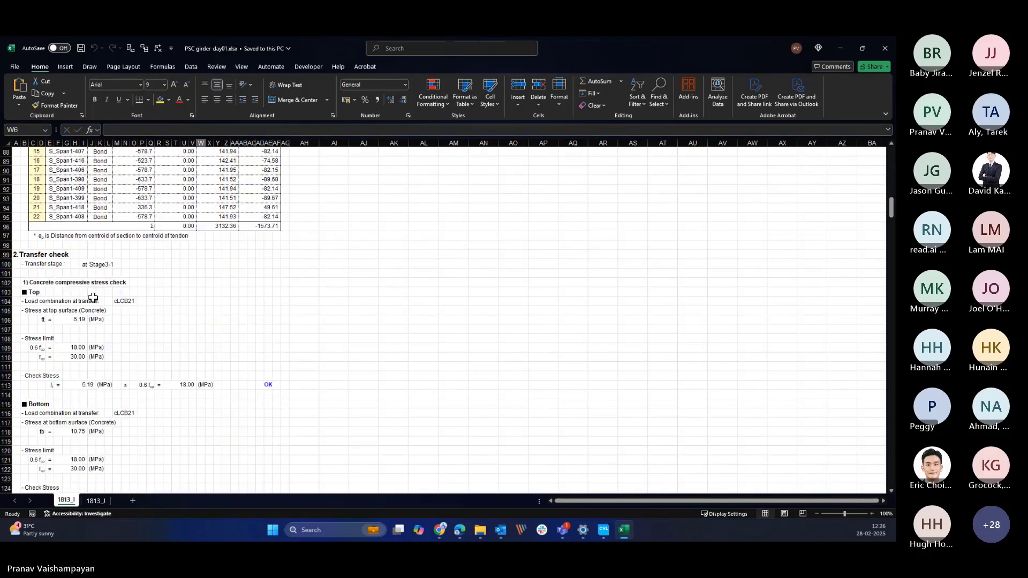
# - Review the transfer check's concrete compressive stress verification for the top and bottom surfaces of the section
pyautogui.click(196, 257)
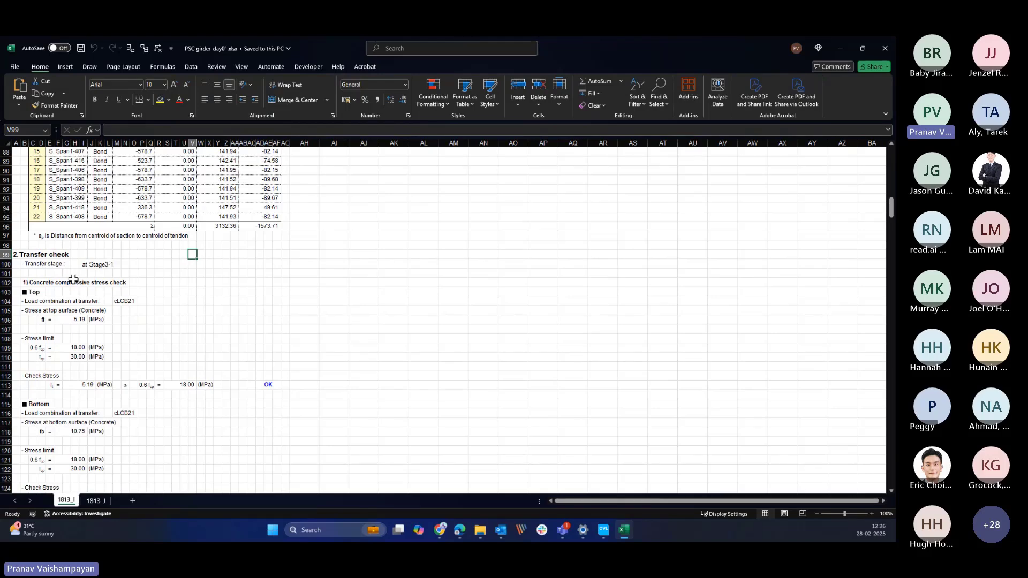
pyautogui.click(184, 320)
pyautogui.scroll(-1, 109, 281)
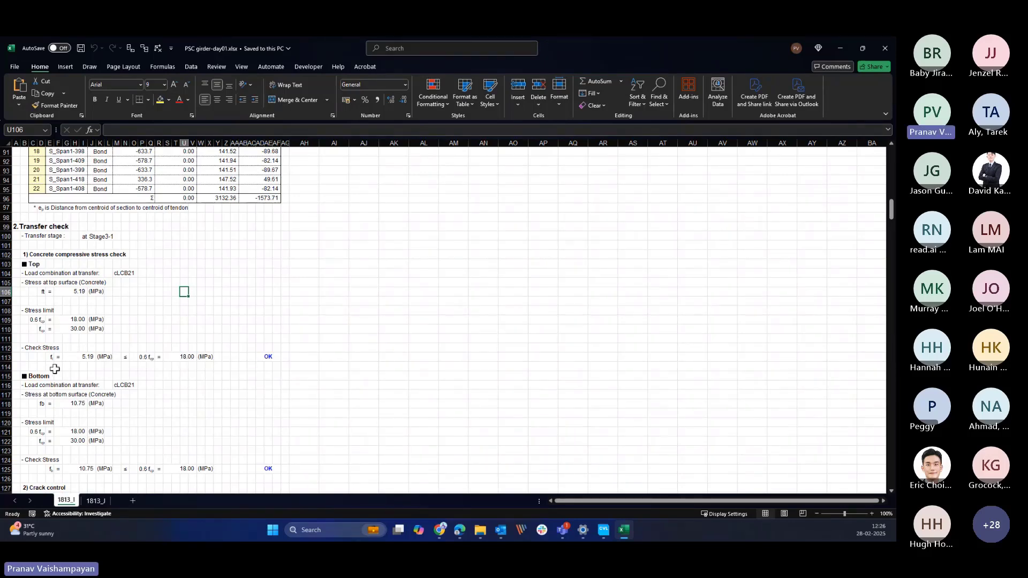
pyautogui.scroll(-2, 43, 368)
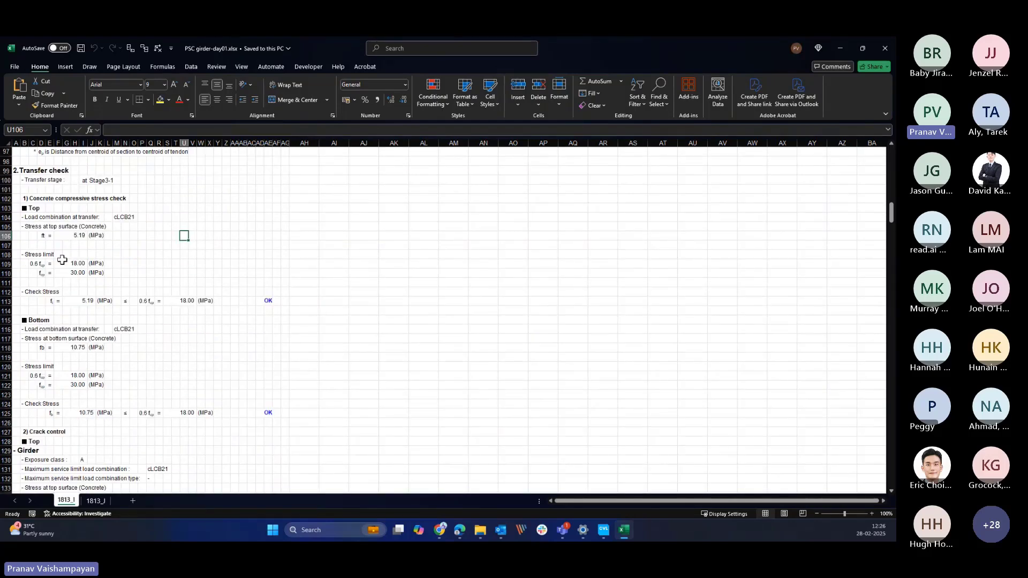
pyautogui.click(209, 378)
pyautogui.scroll(-4, 198, 379)
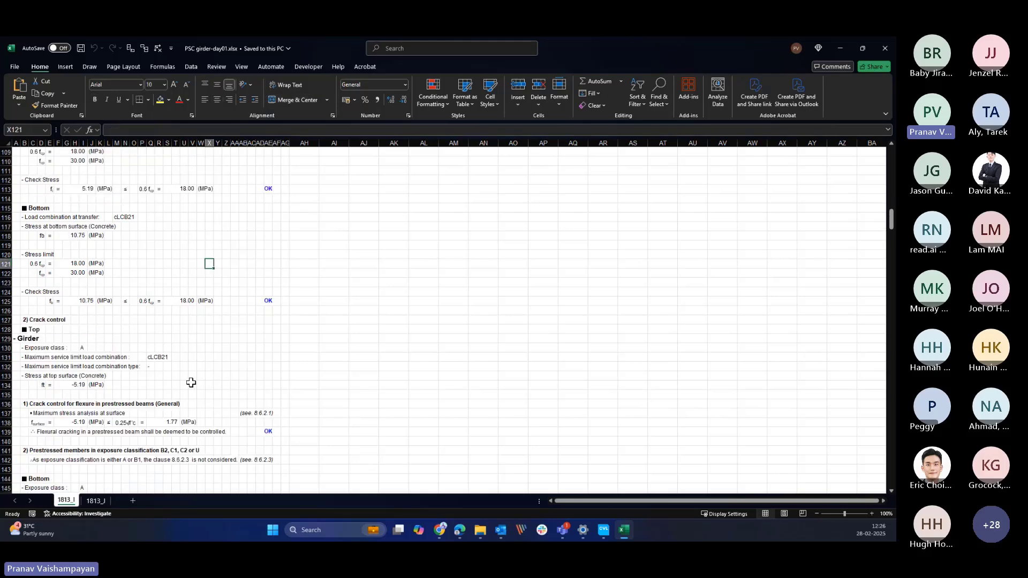
# - Read the crack control checks for the girder's top and bottom surfaces in the report
pyautogui.scroll(-2, 55, 328)
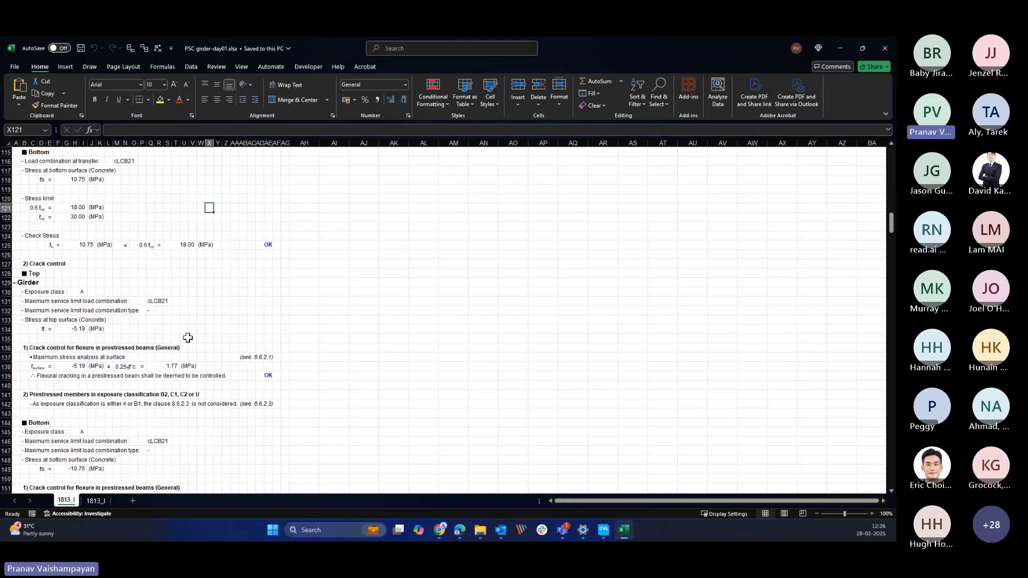
pyautogui.click(251, 352)
pyautogui.click(253, 340)
pyautogui.scroll(-3, 258, 379)
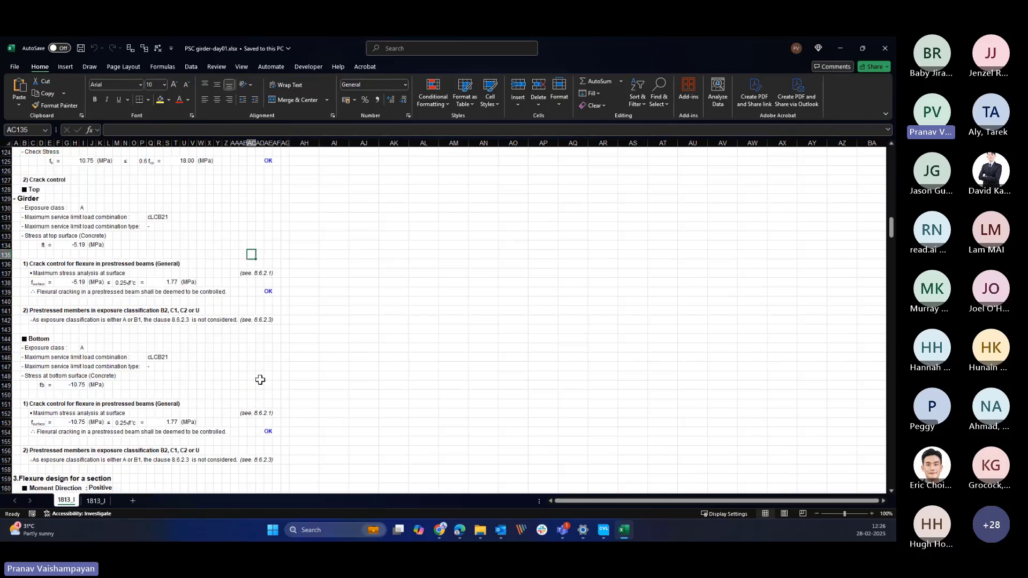
pyautogui.scroll(-2, 198, 360)
pyautogui.scroll(-3, 95, 358)
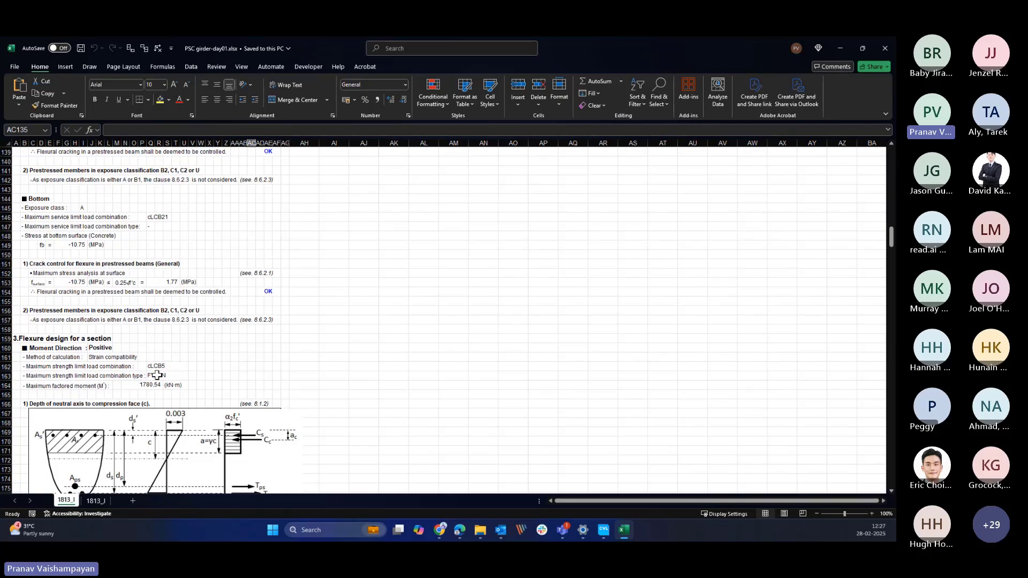
# - Review the positive moment flexure design, including the neutral axis, flexural resistance and minimum strength requirements
pyautogui.click(217, 357)
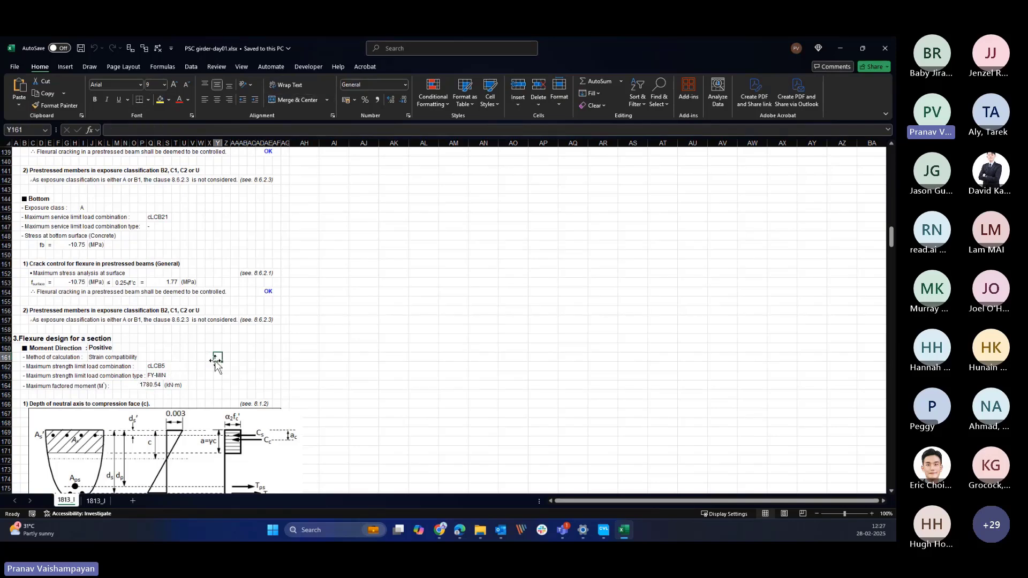
pyautogui.scroll(-6, 140, 380)
pyautogui.scroll(-20, 139, 380)
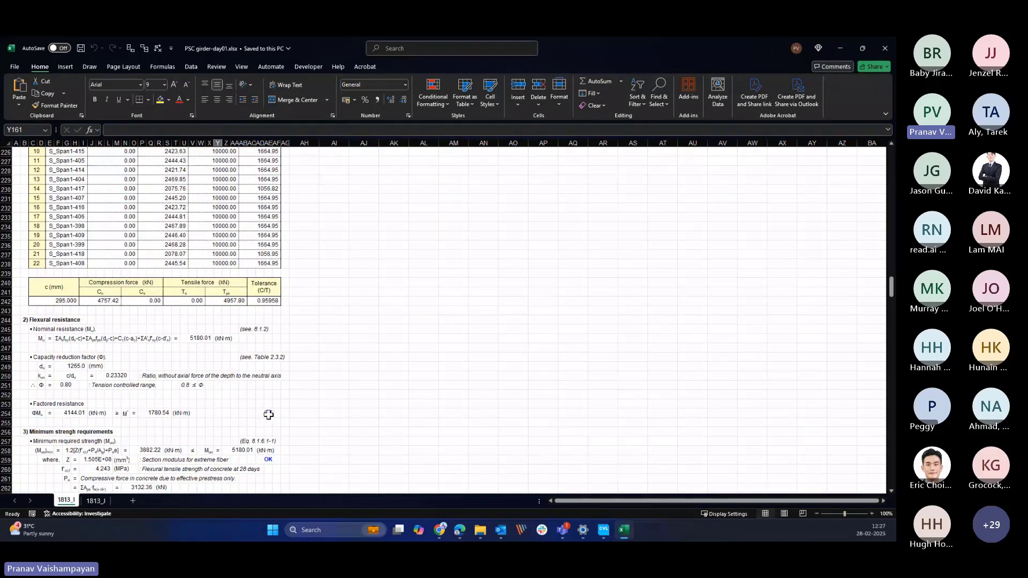
pyautogui.click(267, 413)
pyautogui.click(225, 402)
pyautogui.scroll(-4, 224, 402)
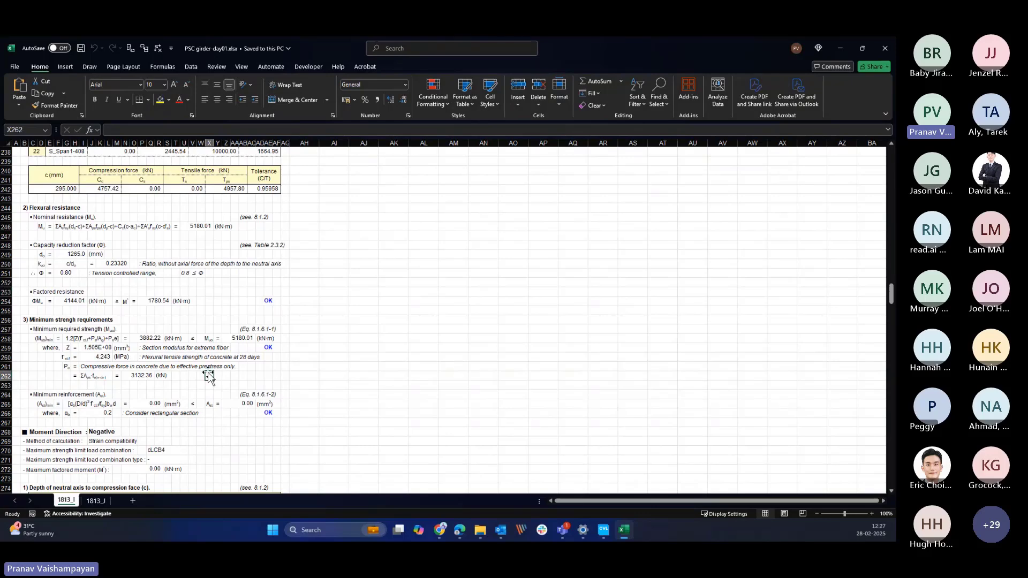
pyautogui.click(209, 375)
# - Review the negative moment flexure design from its maximum factored moment through development lengths, resistance and minimum strength, up to shear design
pyautogui.scroll(-3, 188, 386)
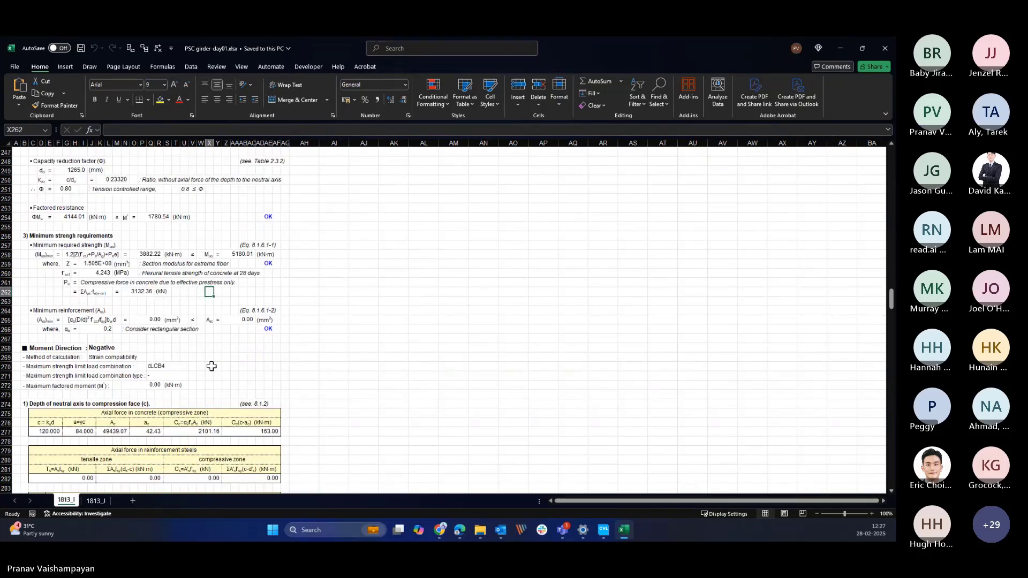
pyautogui.click(216, 367)
pyautogui.click(151, 385)
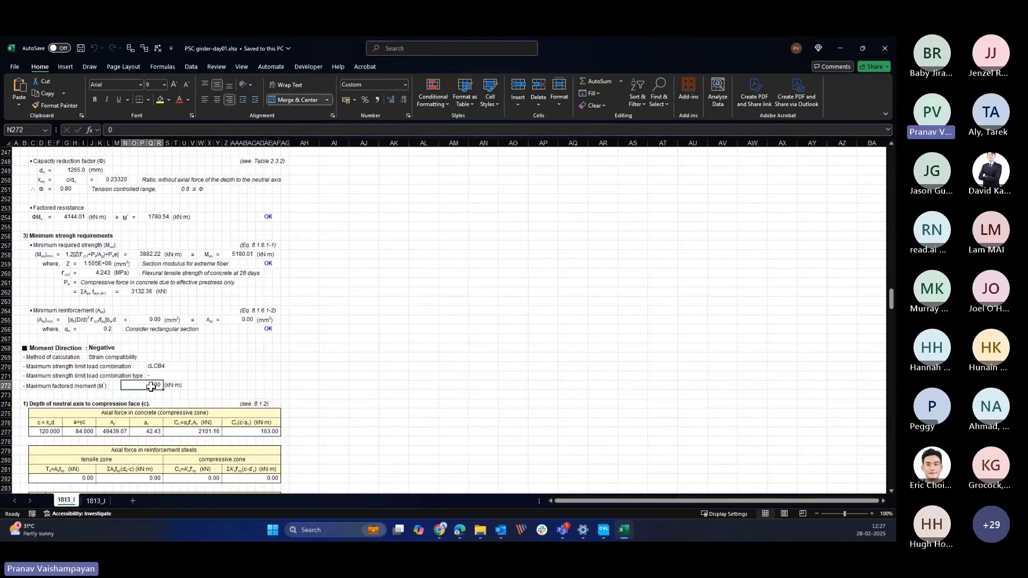
pyautogui.click(193, 375)
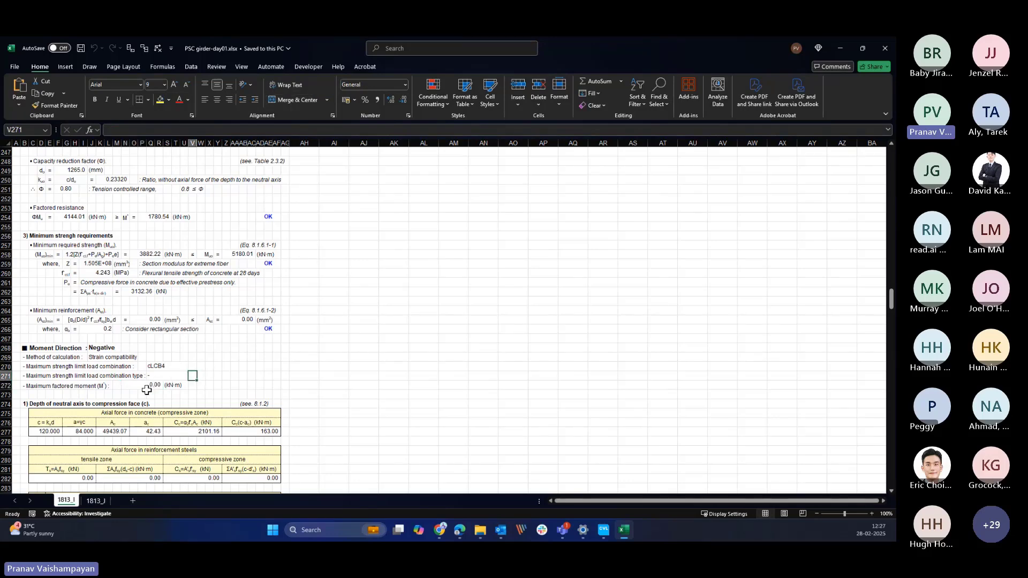
pyautogui.scroll(-14, 146, 390)
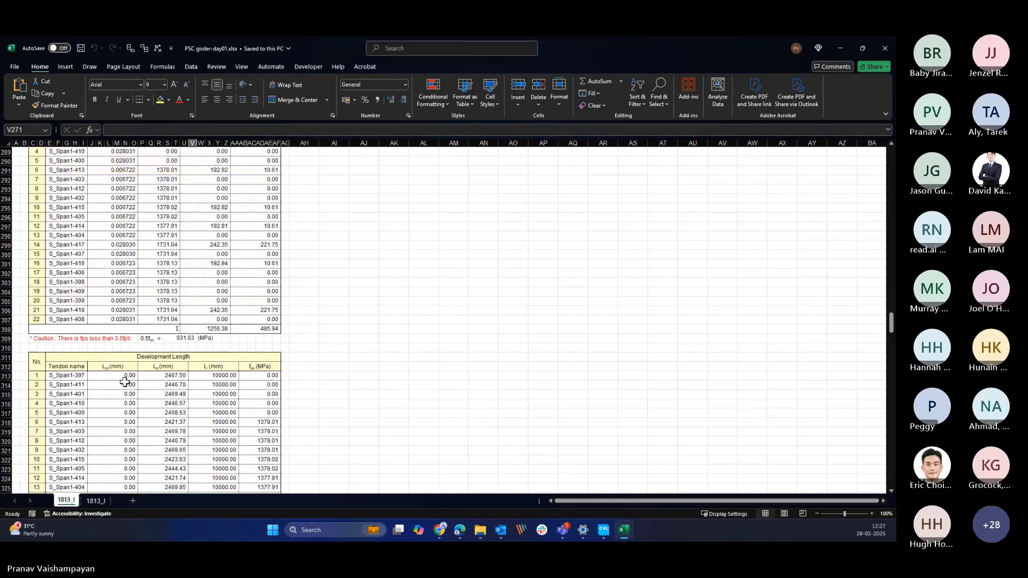
pyautogui.scroll(-6, 102, 360)
pyautogui.scroll(-7, 101, 361)
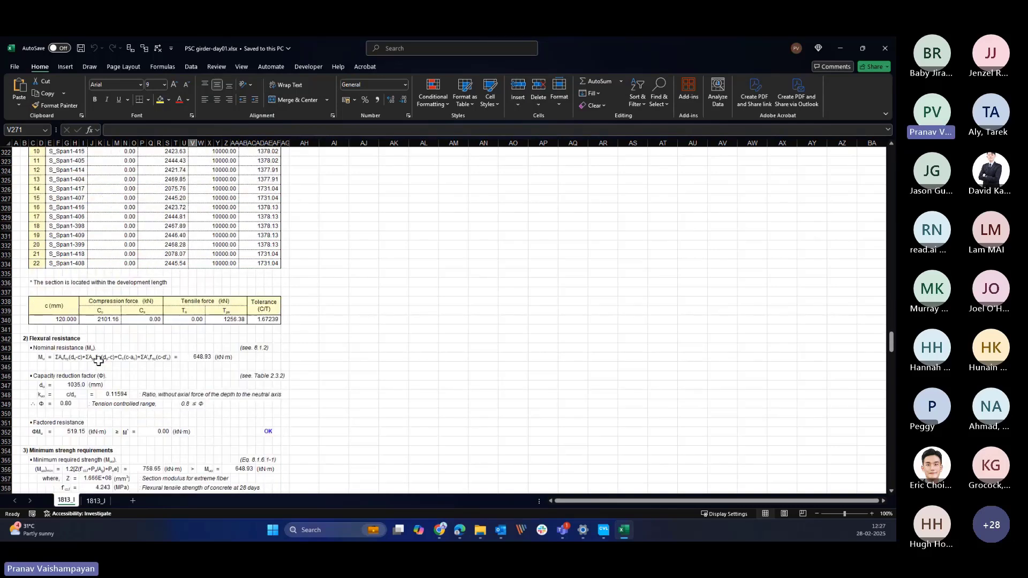
pyautogui.scroll(-6, 111, 359)
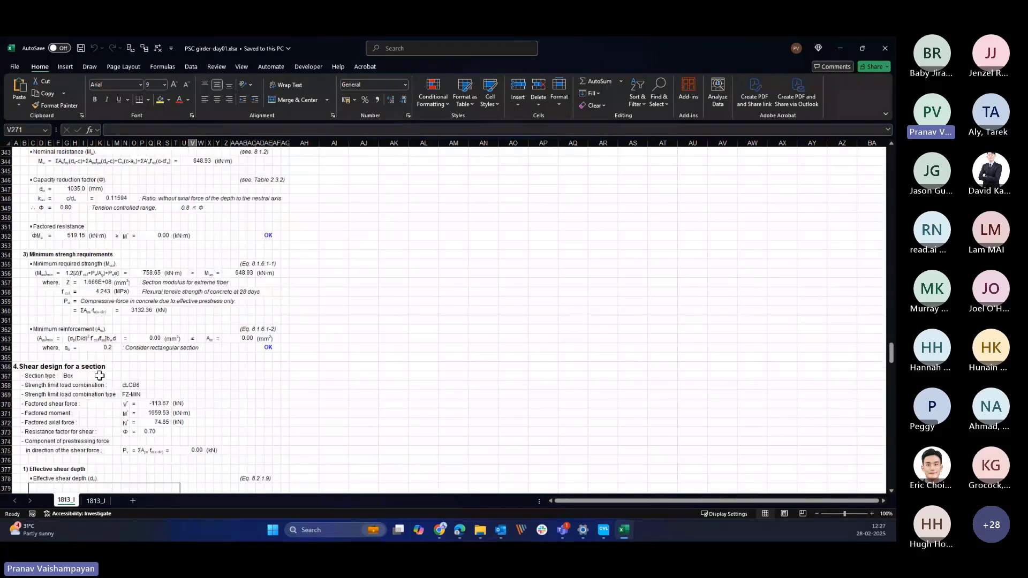
# - Review the shear design for the section, from factored forces and effective shear depth to ultimate shear strength and transverse reinforcement requirements
pyautogui.scroll(-2, 99, 375)
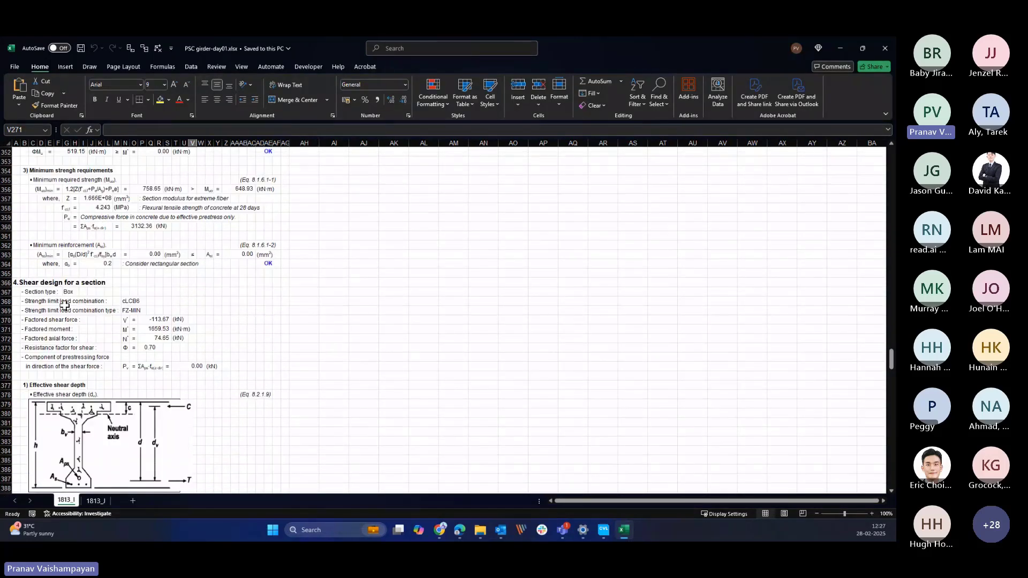
pyautogui.click(234, 338)
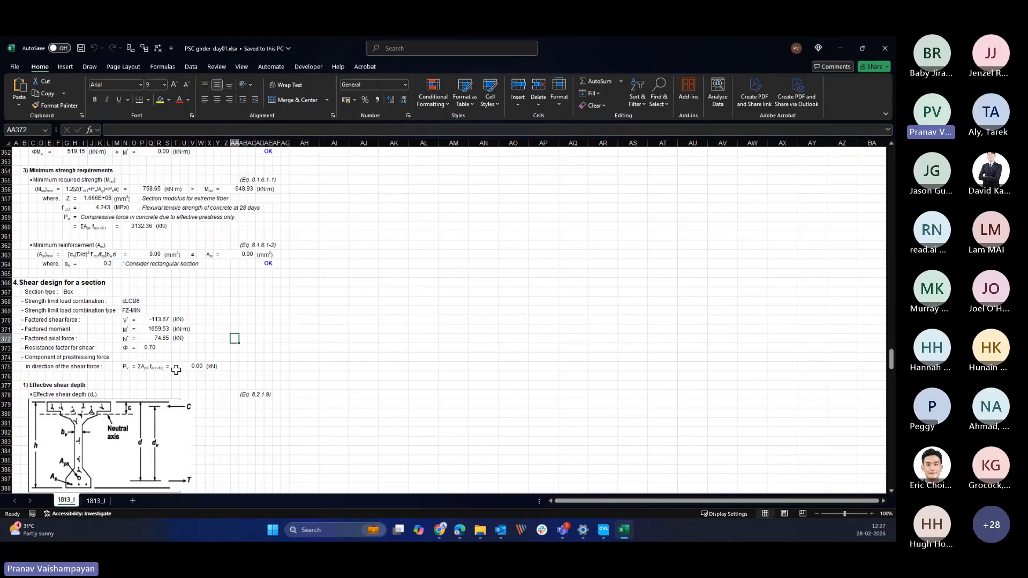
pyautogui.scroll(-14, 174, 368)
pyautogui.scroll(-20, 177, 370)
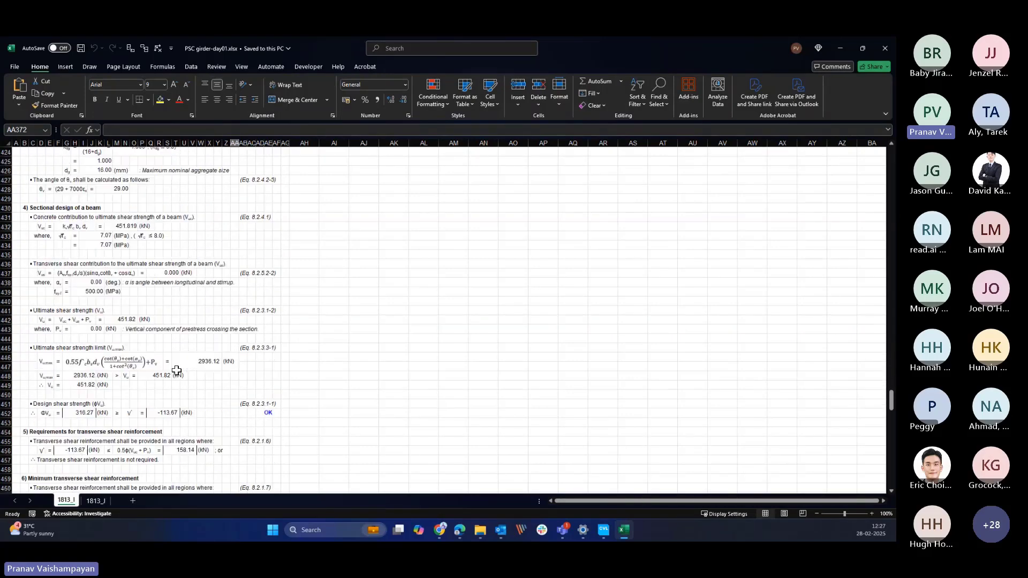
pyautogui.scroll(-20, 176, 371)
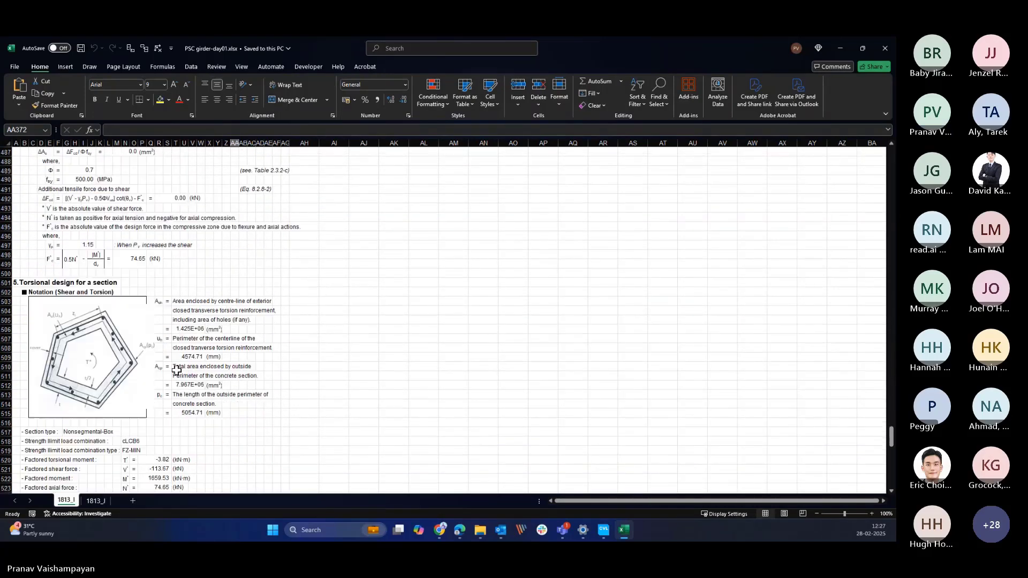
# - Review the torsional design, checking the torsional cracking moment and whether torsional effects may be ignored
pyautogui.scroll(-2, 157, 363)
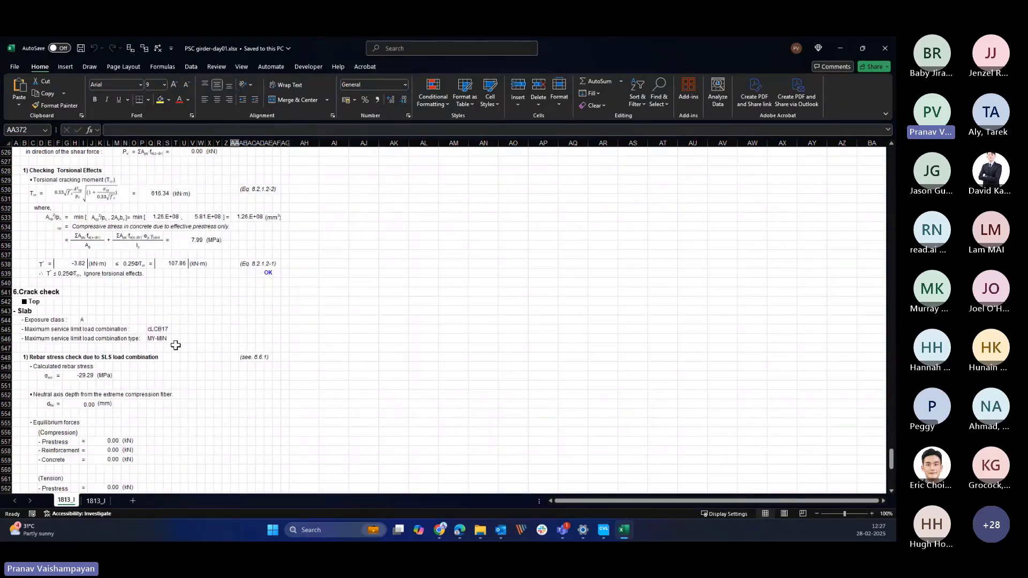
pyautogui.scroll(2, 176, 345)
pyautogui.click(209, 226)
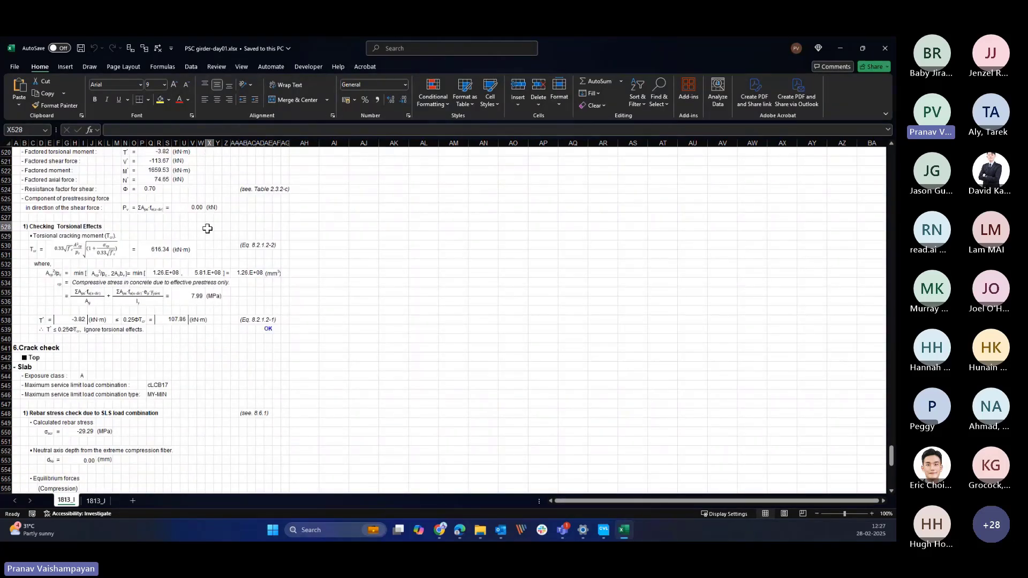
pyautogui.click(194, 357)
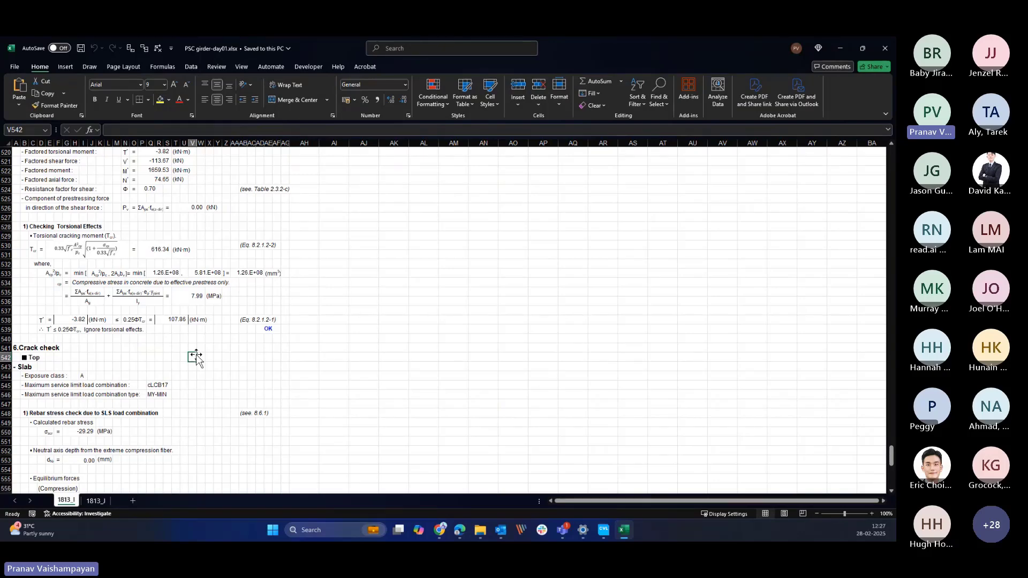
pyautogui.click(216, 233)
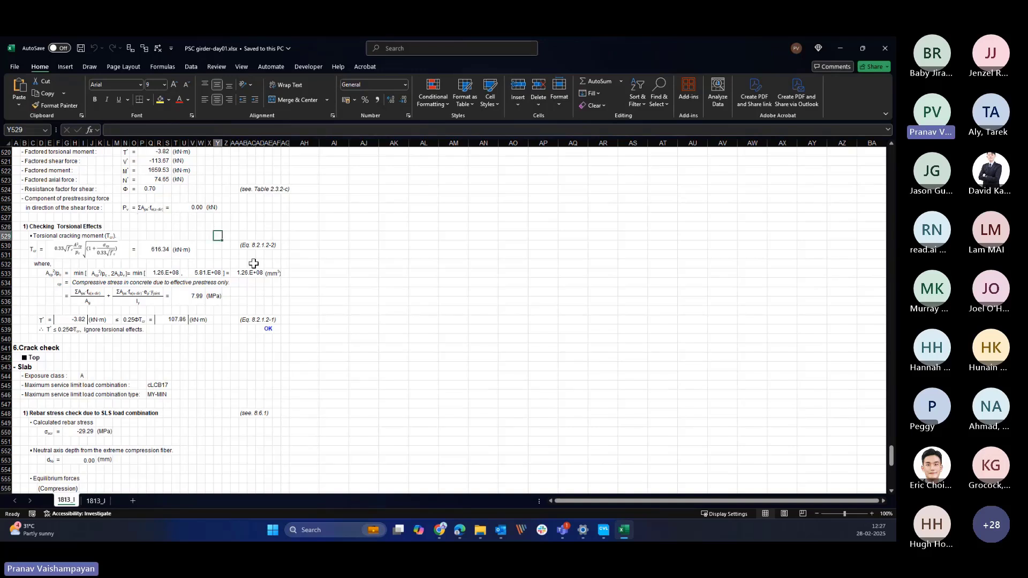
pyautogui.click(236, 228)
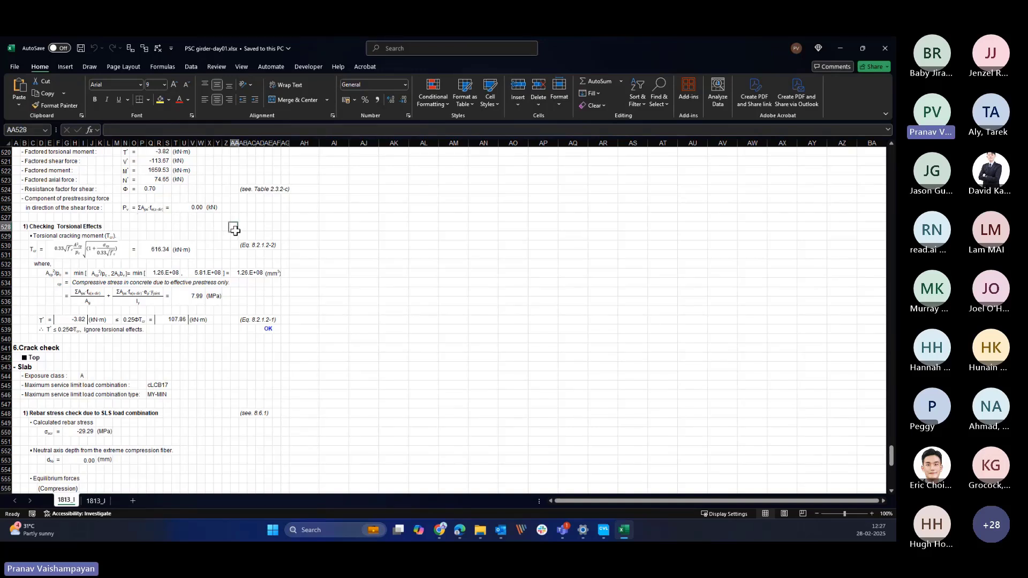
pyautogui.click(193, 348)
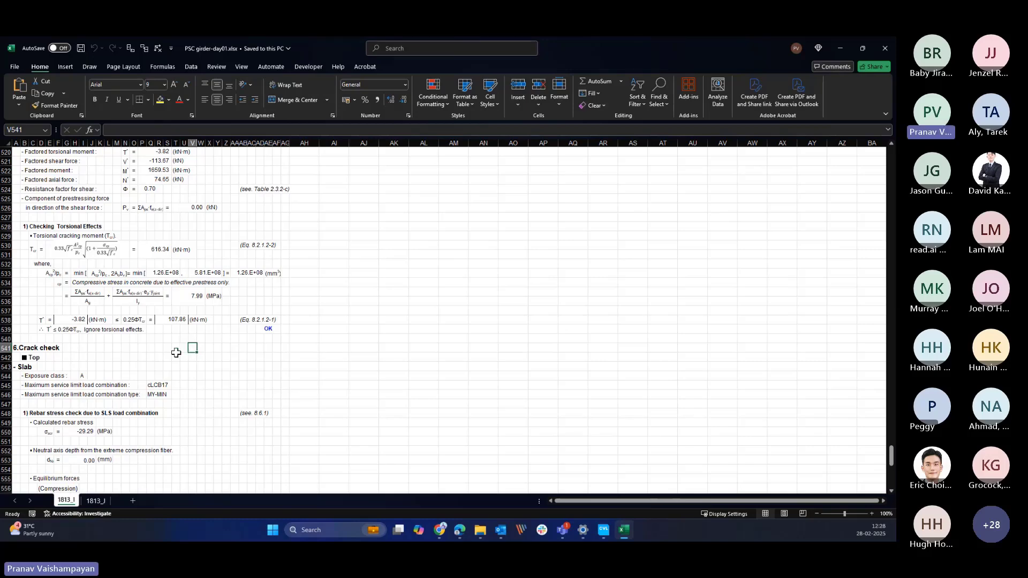
# - Review the report's crack check for the top slab rebar stress limits and spacing, and for flexural cracking at the bottom surface
pyautogui.scroll(-3, 176, 353)
pyautogui.scroll(-1, 42, 282)
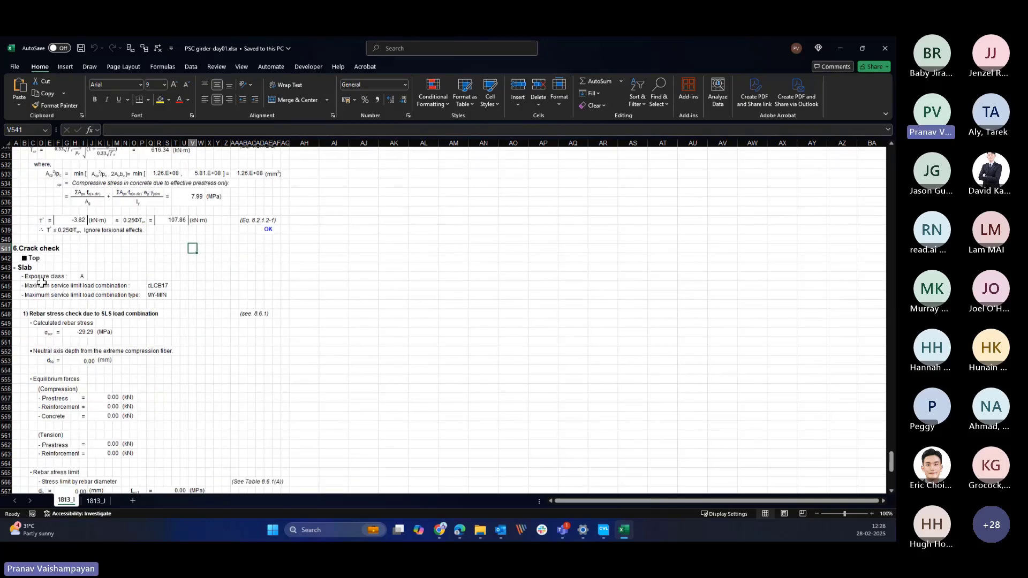
pyautogui.scroll(-8, 42, 282)
pyautogui.click(224, 338)
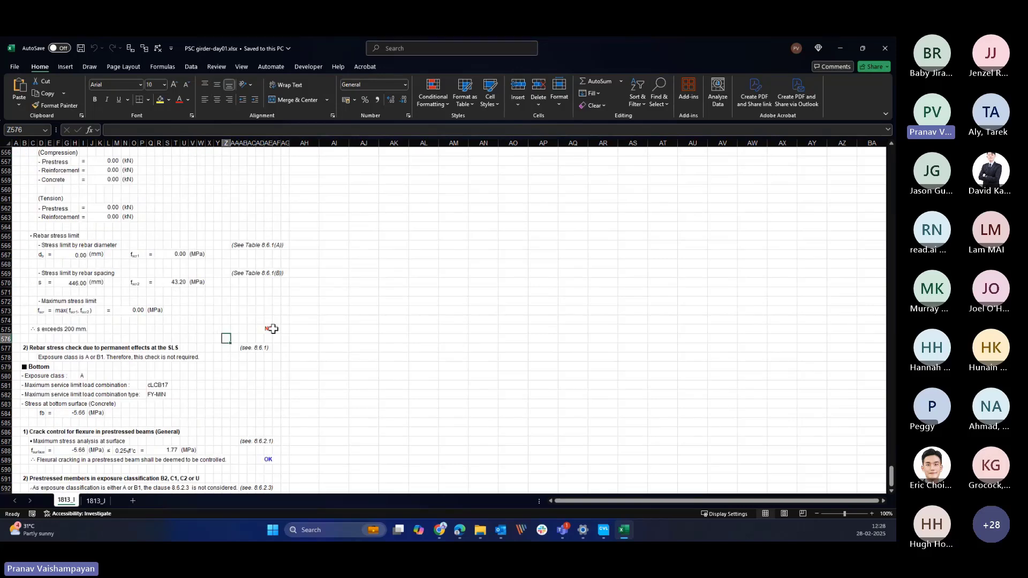
pyautogui.click(273, 329)
pyautogui.click(238, 307)
pyautogui.click(263, 328)
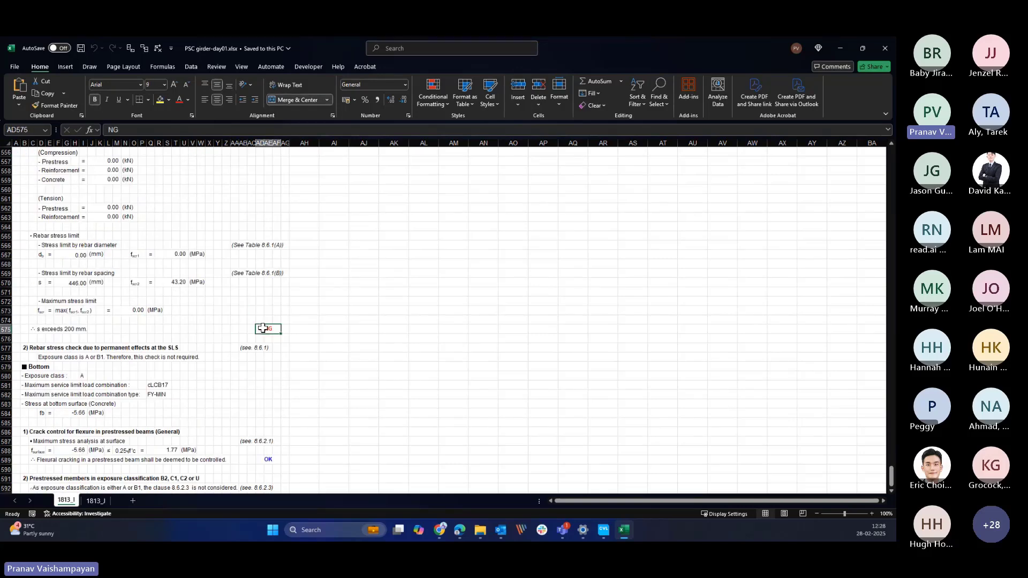
pyautogui.click(242, 320)
pyautogui.scroll(-3, 213, 331)
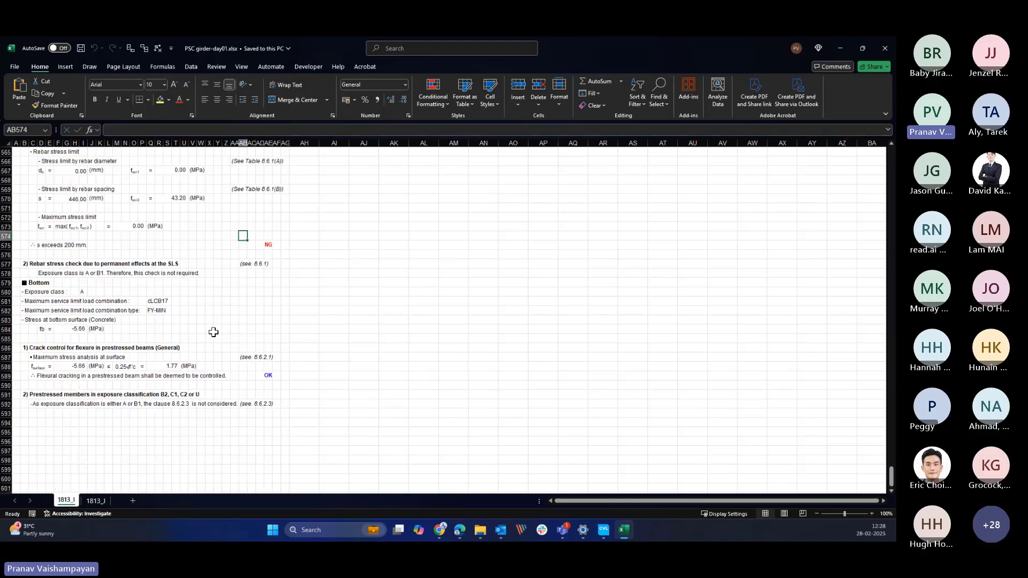
pyautogui.scroll(-3, 213, 332)
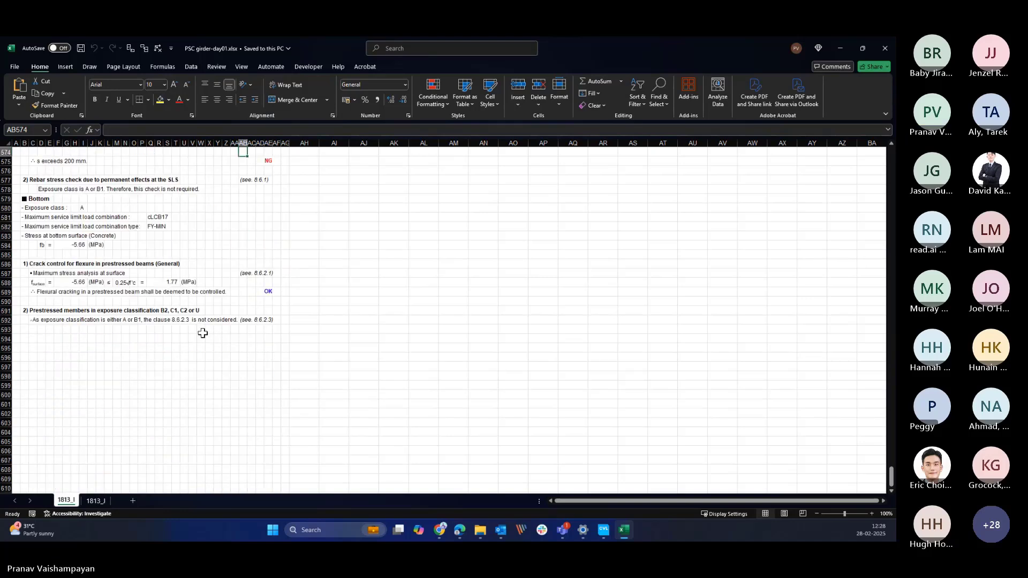
# - Look at the 1813_J sheet's design conditions, close the Excel report and return to MIDAS CIVIL NX
pyautogui.click(96, 500)
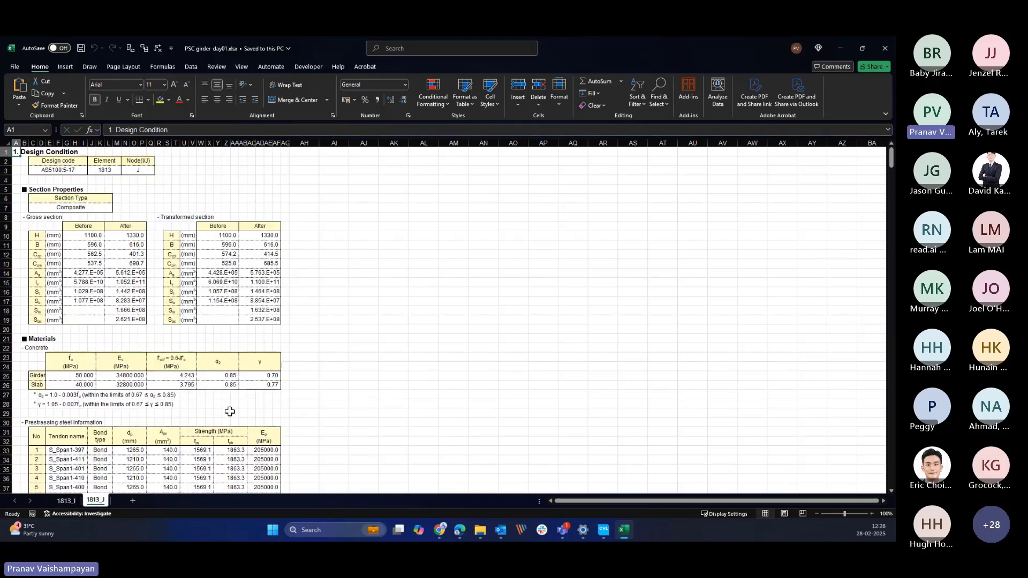
pyautogui.click(234, 190)
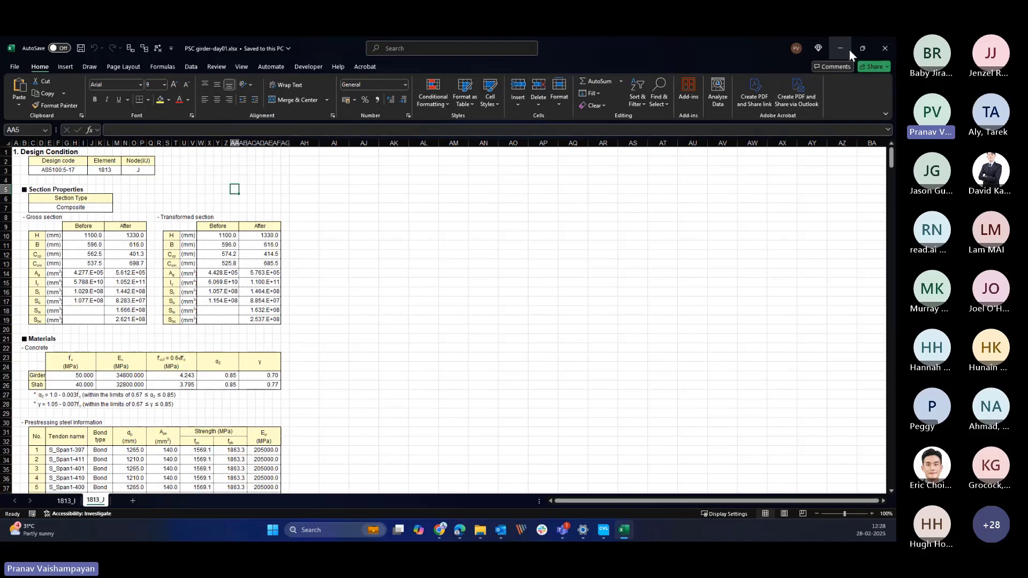
pyautogui.click(885, 49)
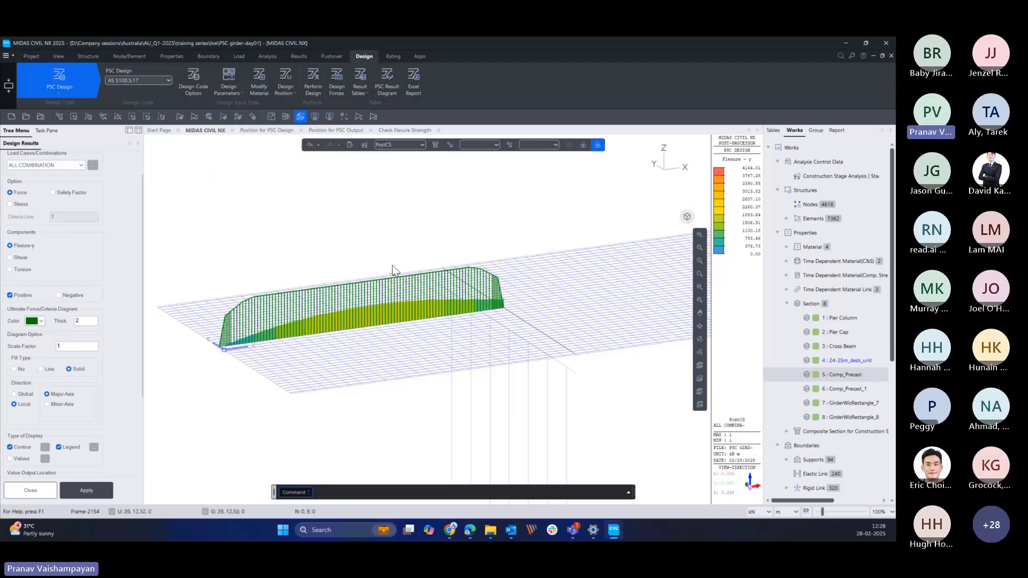
# - Open the result table that checks crack control for flexure at service loads
pyautogui.scroll(-3, 394, 275)
pyautogui.click(363, 90)
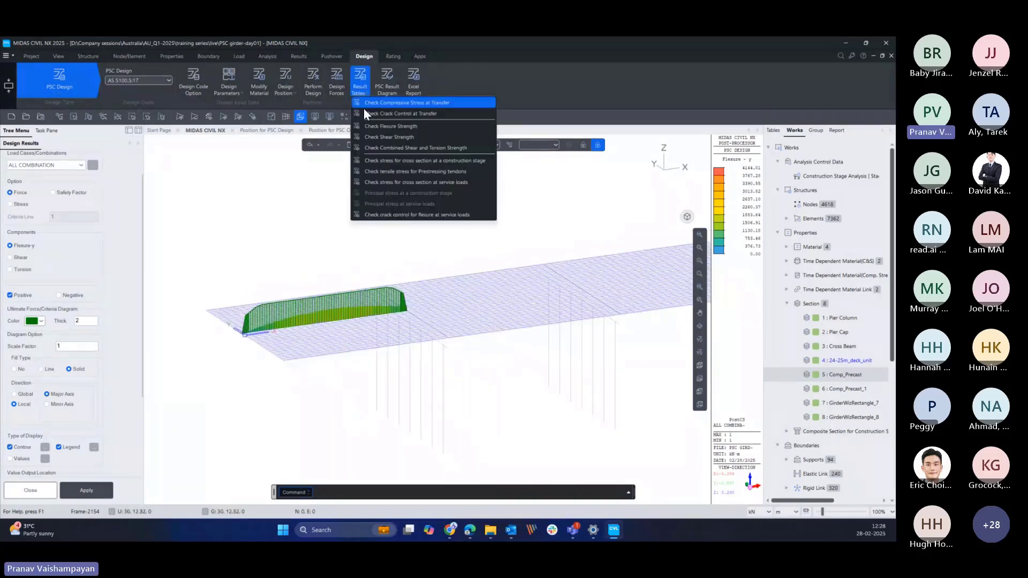
pyautogui.click(406, 214)
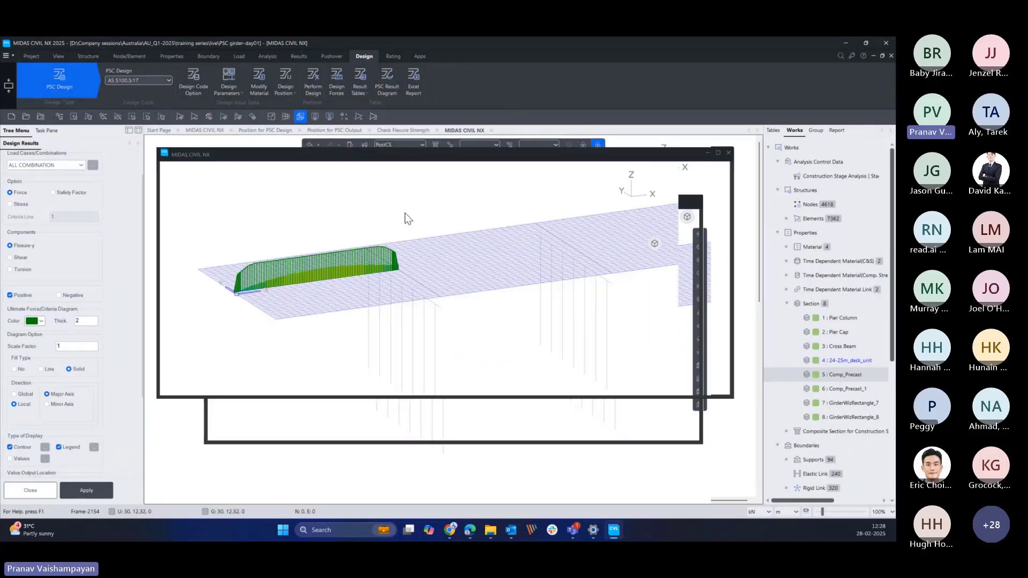
pyautogui.click(507, 360)
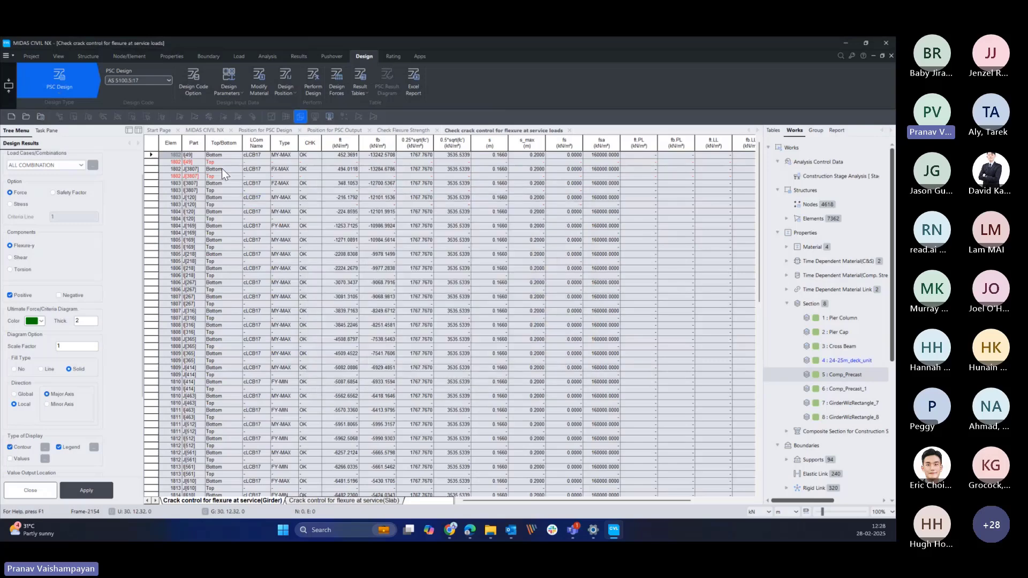
# - Examine the service crack control results for the girder, including element 1802's top rows, and compare them with the slab results
pyautogui.click(217, 162)
pyautogui.click(222, 176)
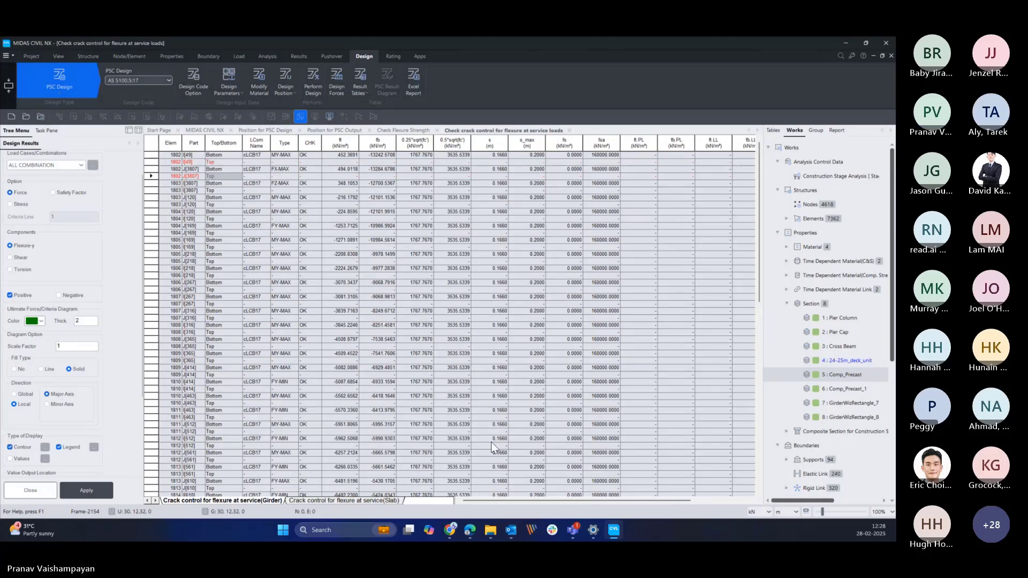
pyautogui.scroll(-18, 479, 419)
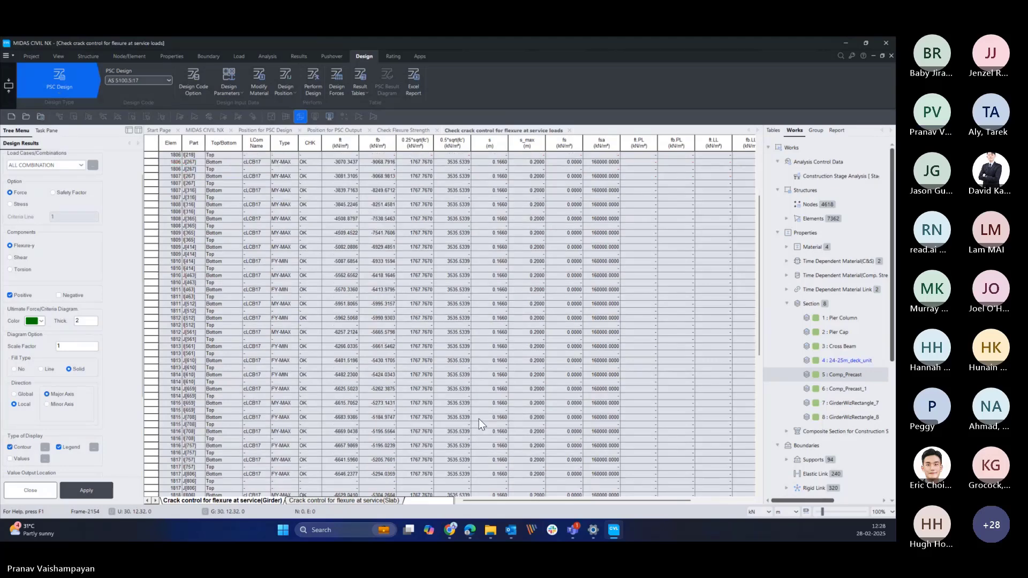
pyautogui.scroll(18, 478, 419)
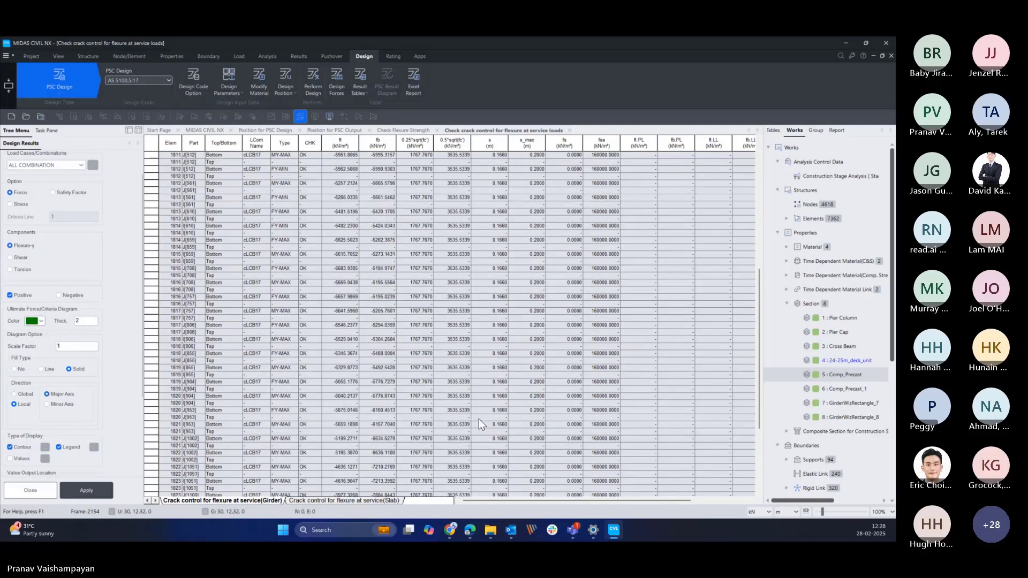
pyautogui.click(367, 503)
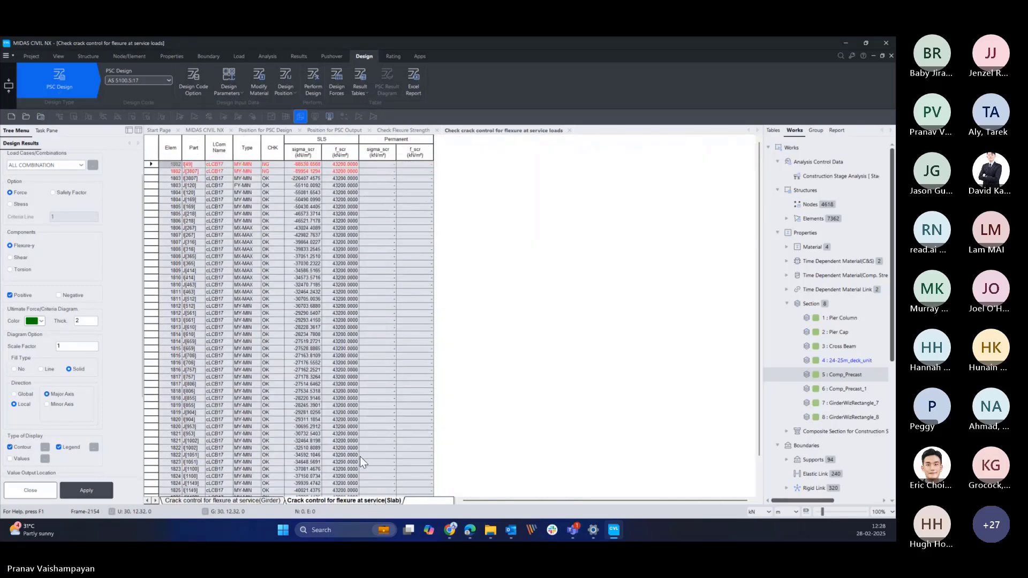
pyautogui.click(242, 499)
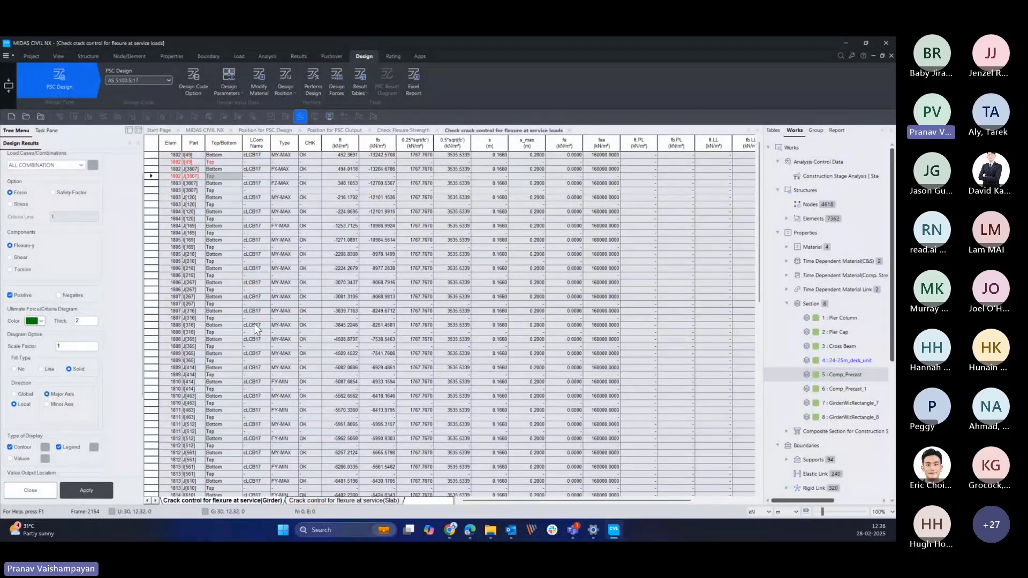
# - Return to the model view and close the PSC design results settings, keeping the whole bridge in view
pyautogui.click(205, 130)
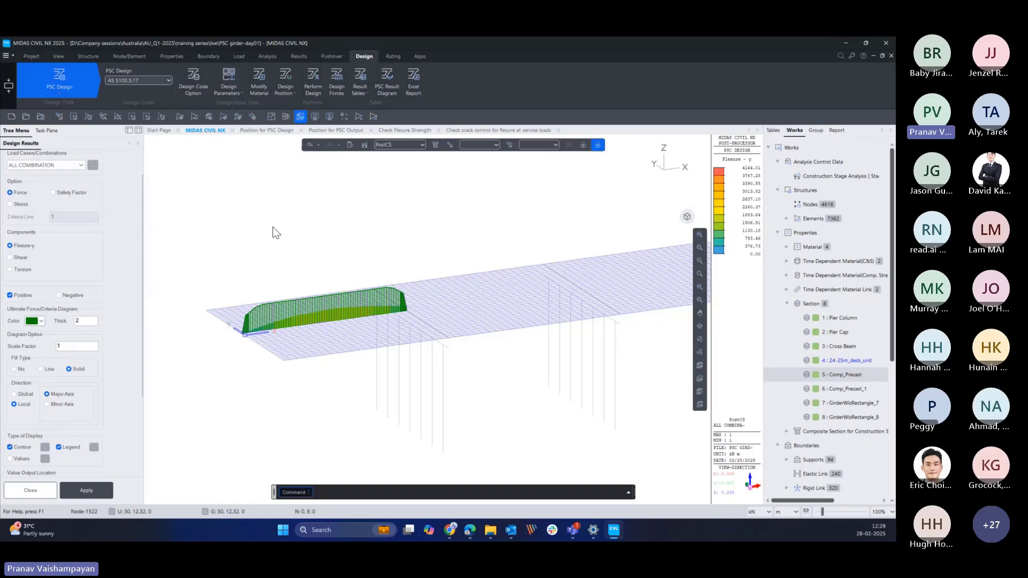
pyautogui.click(20, 489)
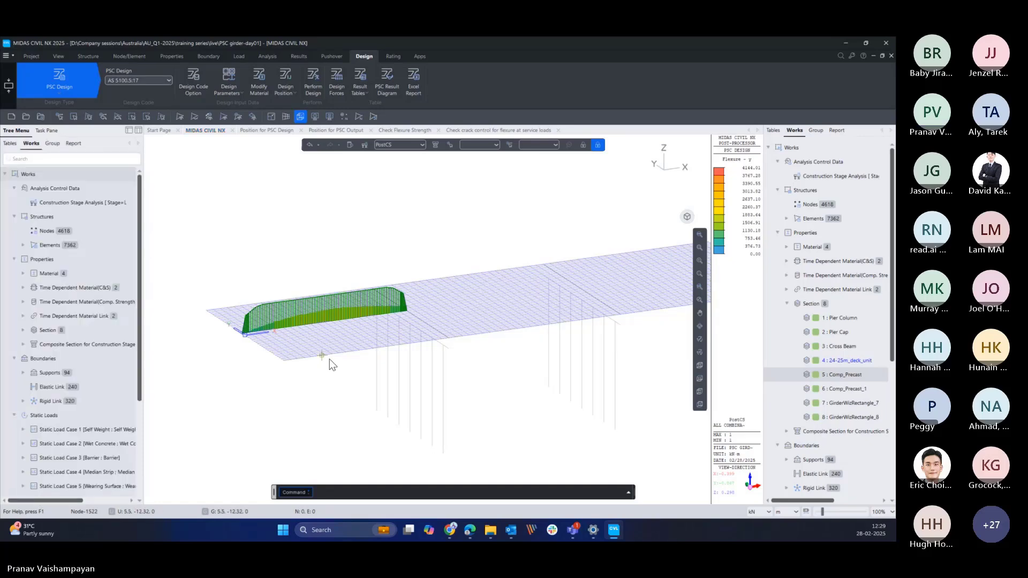
pyautogui.scroll(-3, 519, 312)
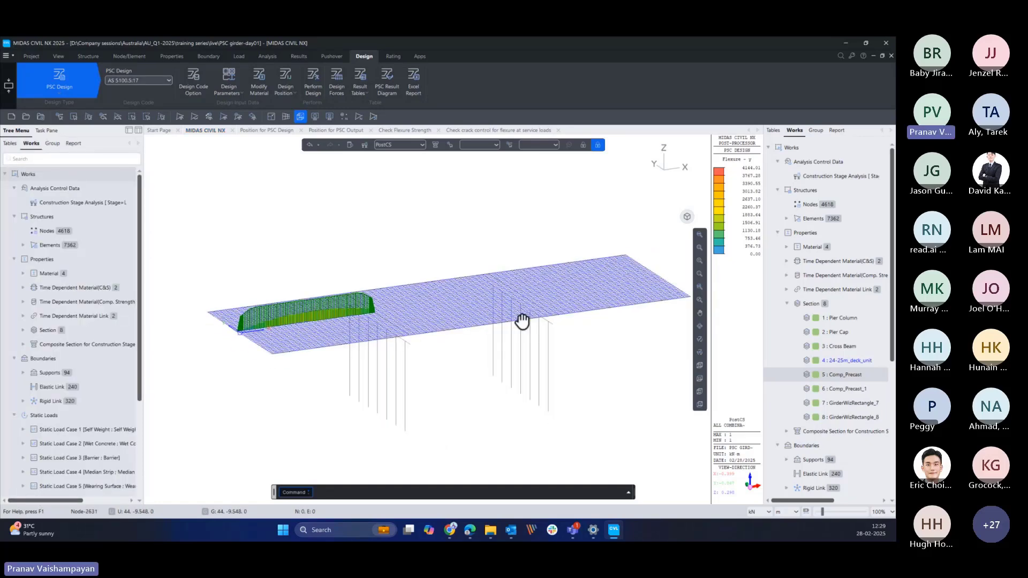
pyautogui.moveTo(513, 311); pyautogui.dragTo(498, 320, button='middle')
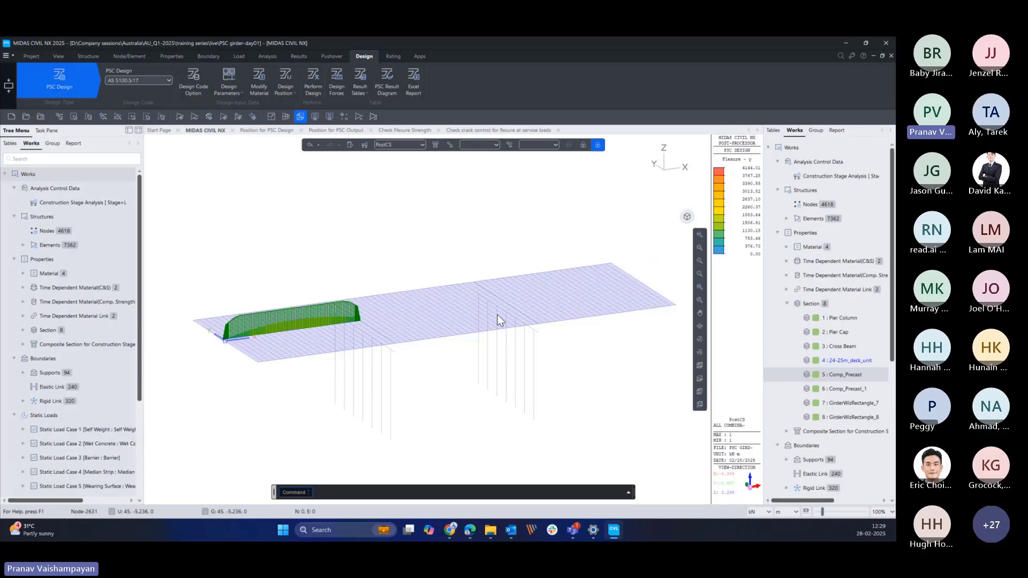
pyautogui.moveTo(459, 345); pyautogui.dragTo(456, 320, button='middle')
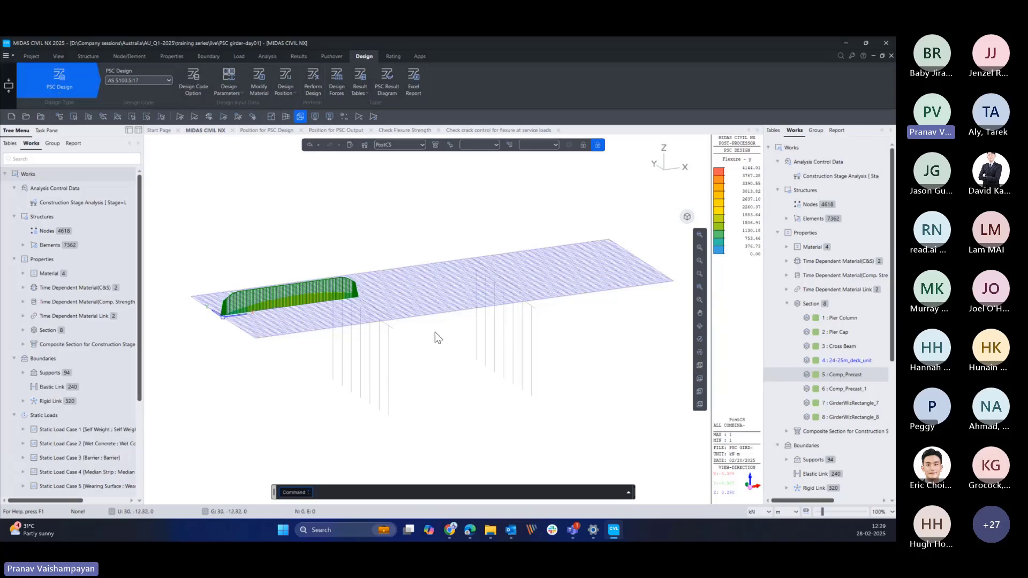
# - Hide the second works tree beside the model and display the bridge as a rendered solid model
pyautogui.moveTo(435, 337)
pyautogui.click(138, 131)
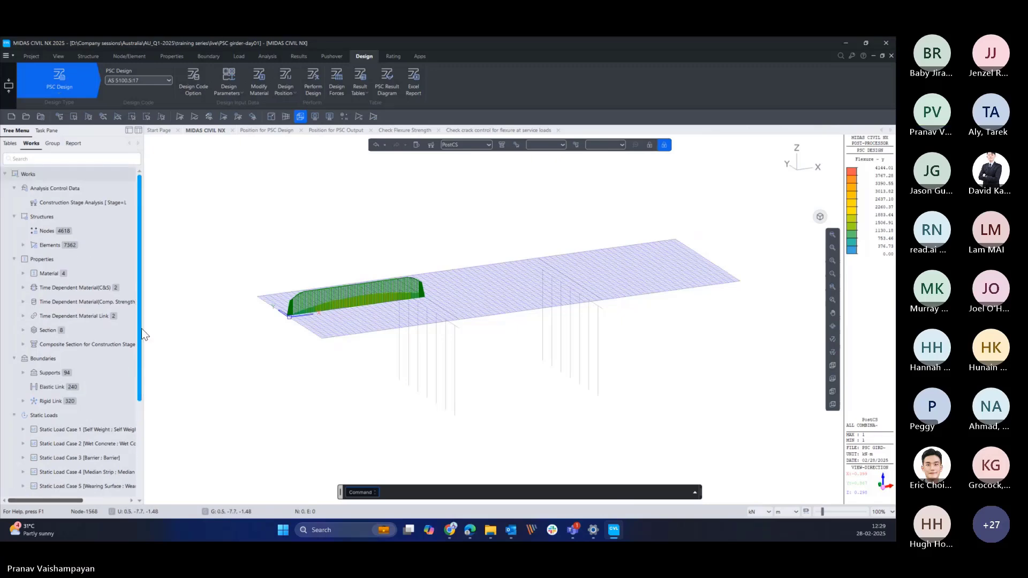
pyautogui.click(832, 365)
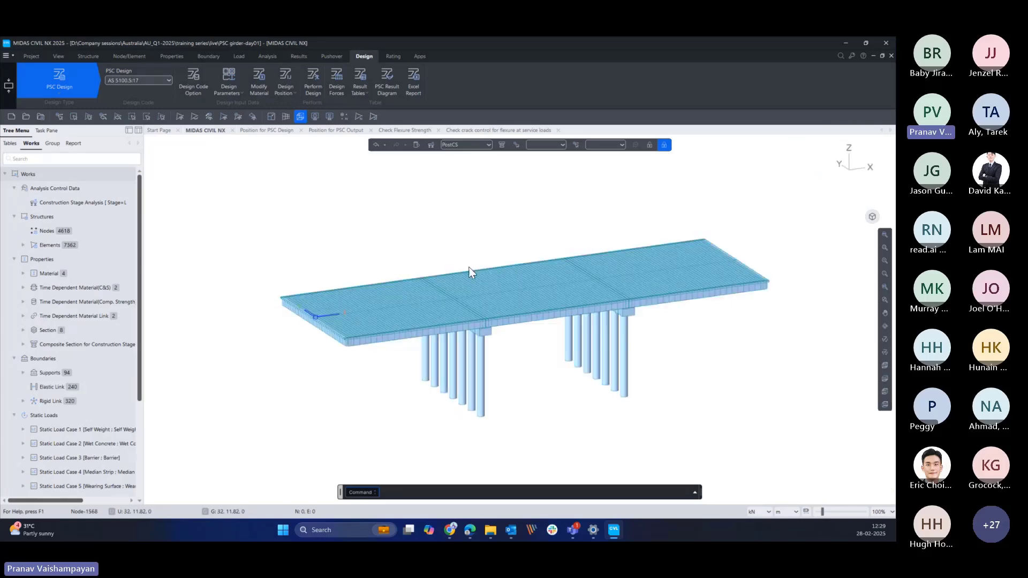
# - Close the Position for PSC Design, Position for PSC Output and Check Flexure Strength tables
pyautogui.click(302, 130)
pyautogui.click(302, 130)
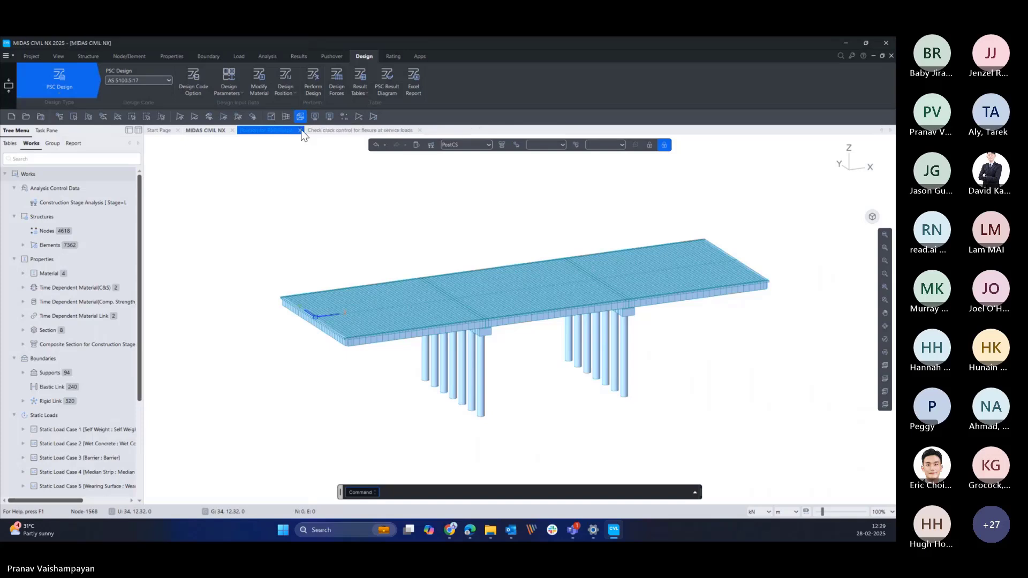
pyautogui.click(302, 130)
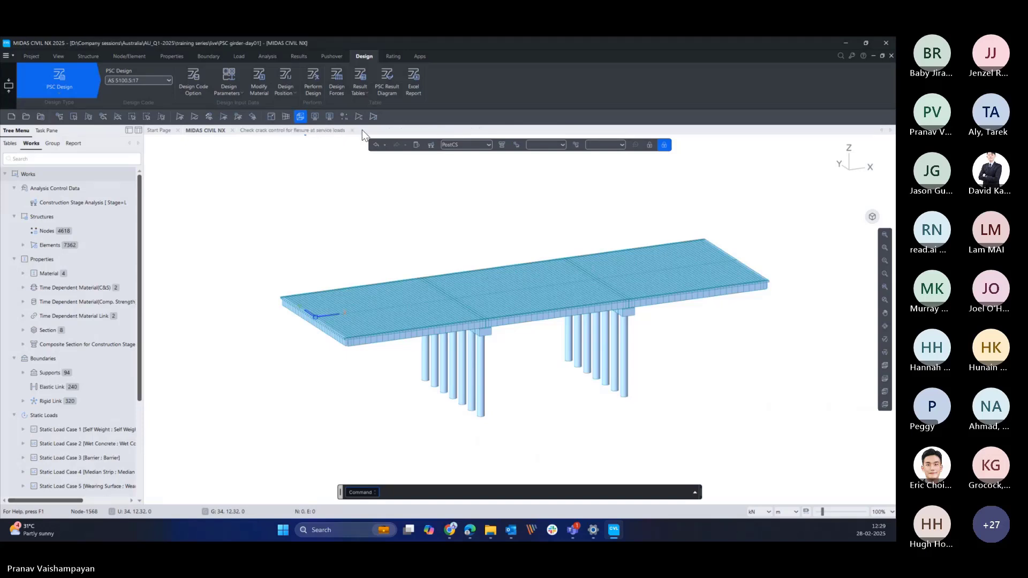
# - Close the table checking crack control for flexure at service loads and enlarge the whole bridge in the model view
pyautogui.click(351, 130)
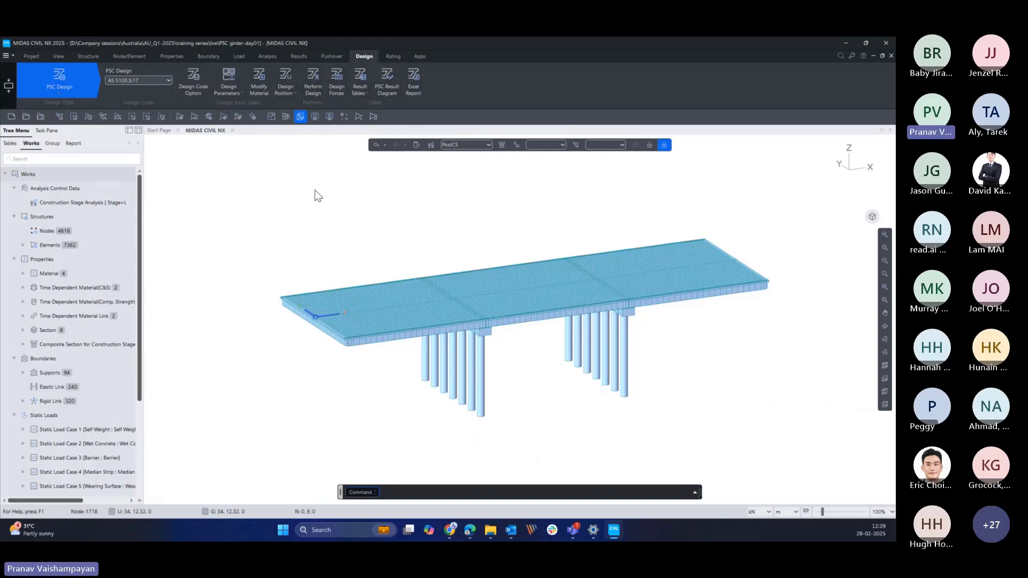
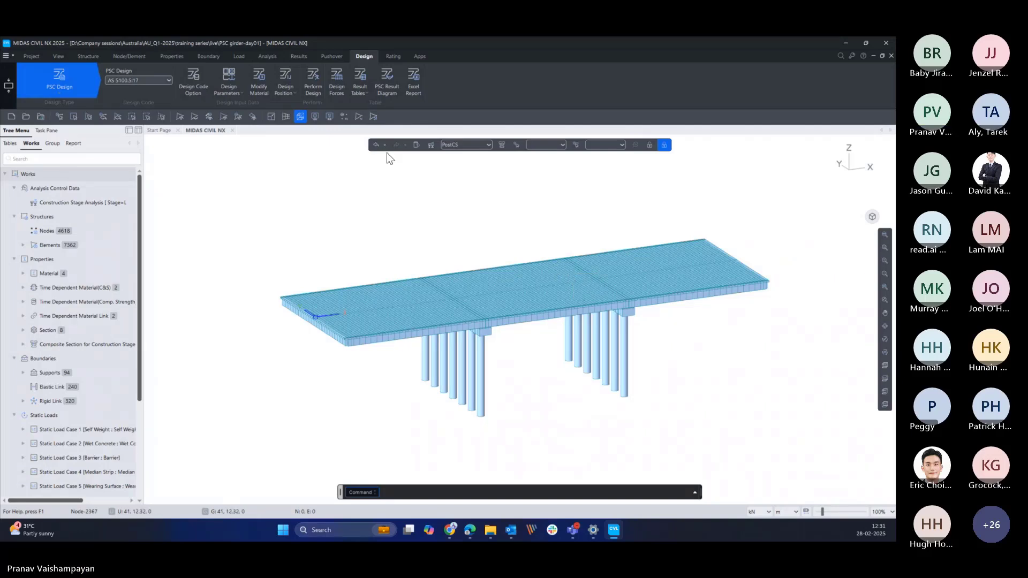
pyautogui.click(422, 57)
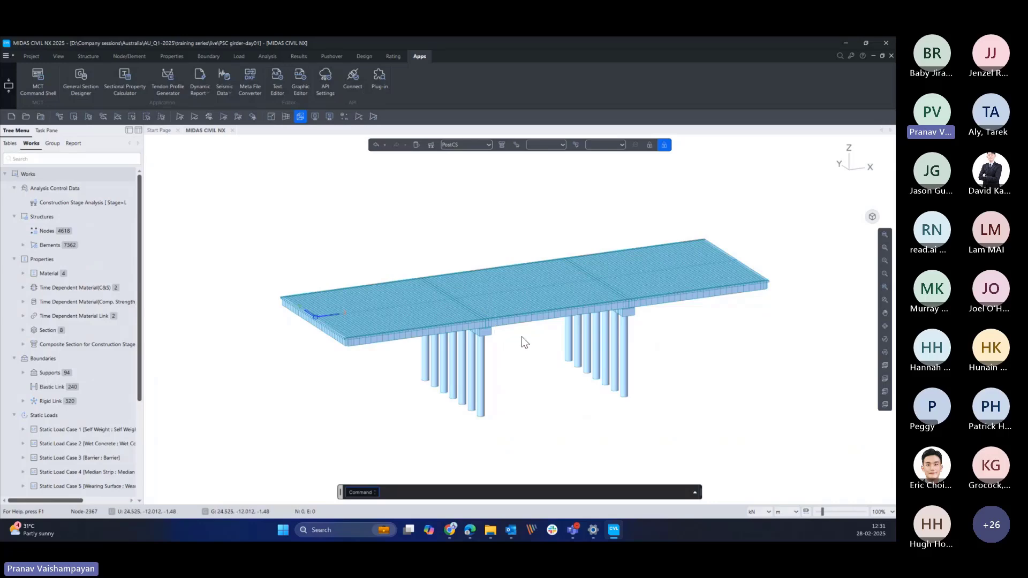
pyautogui.scroll(5, 522, 337)
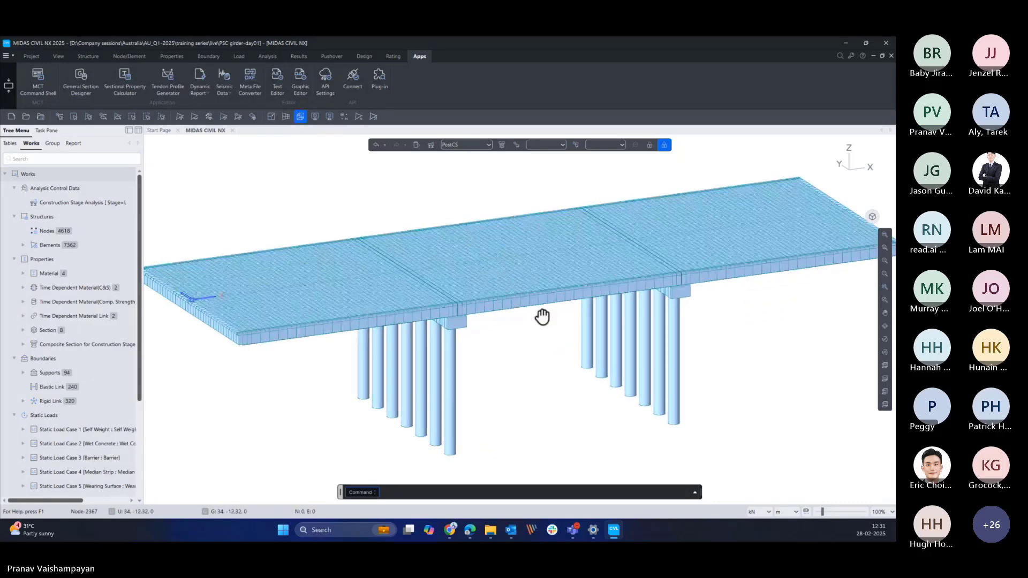
pyautogui.moveTo(542, 317); pyautogui.dragTo(559, 287, button='middle')
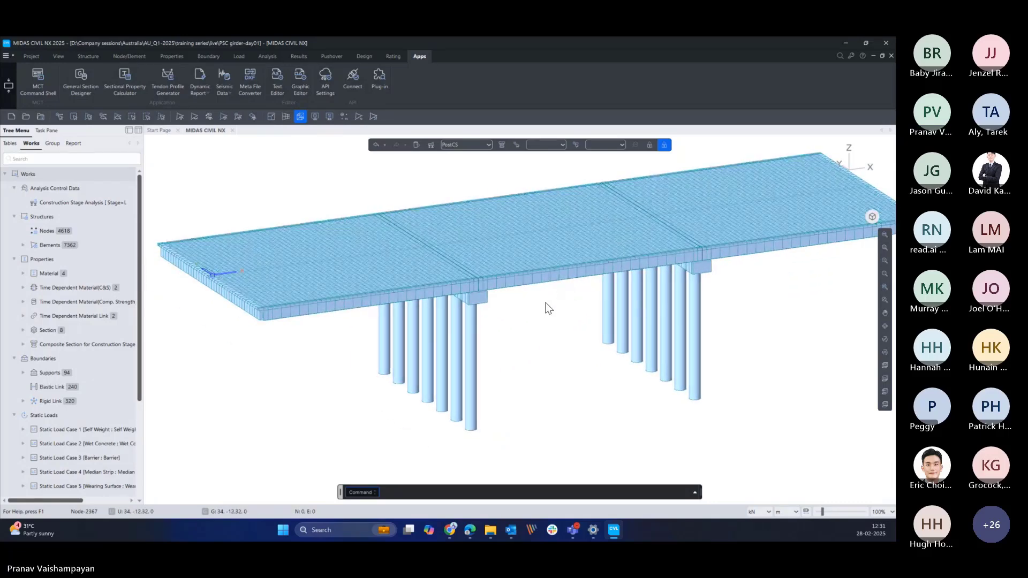
pyautogui.scroll(-2, 548, 307)
pyautogui.moveTo(549, 298); pyautogui.dragTo(540, 302, button='middle')
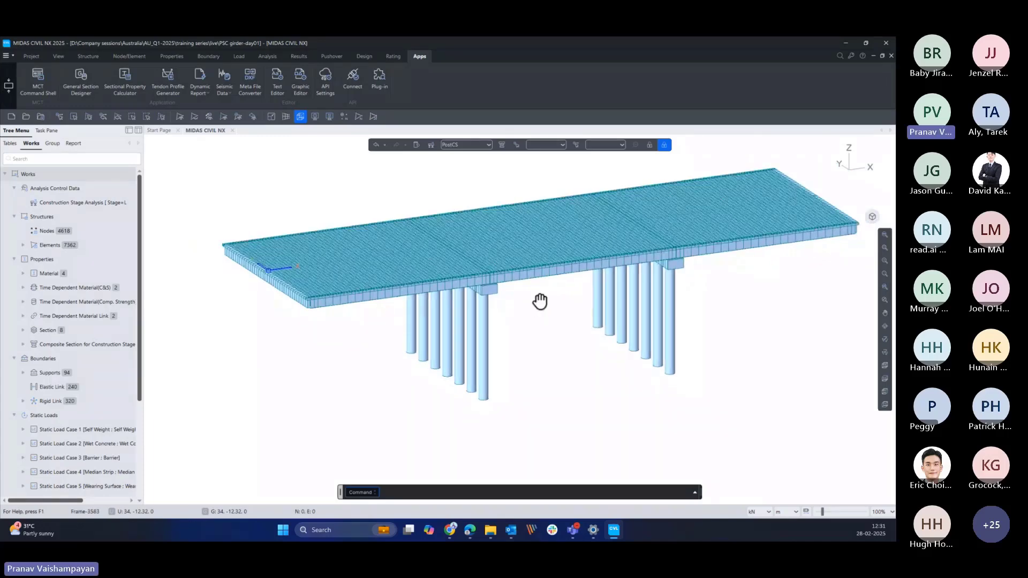
# - Refresh the MAPI key in the API settings, connect the model to the API and close the settings
pyautogui.click(328, 86)
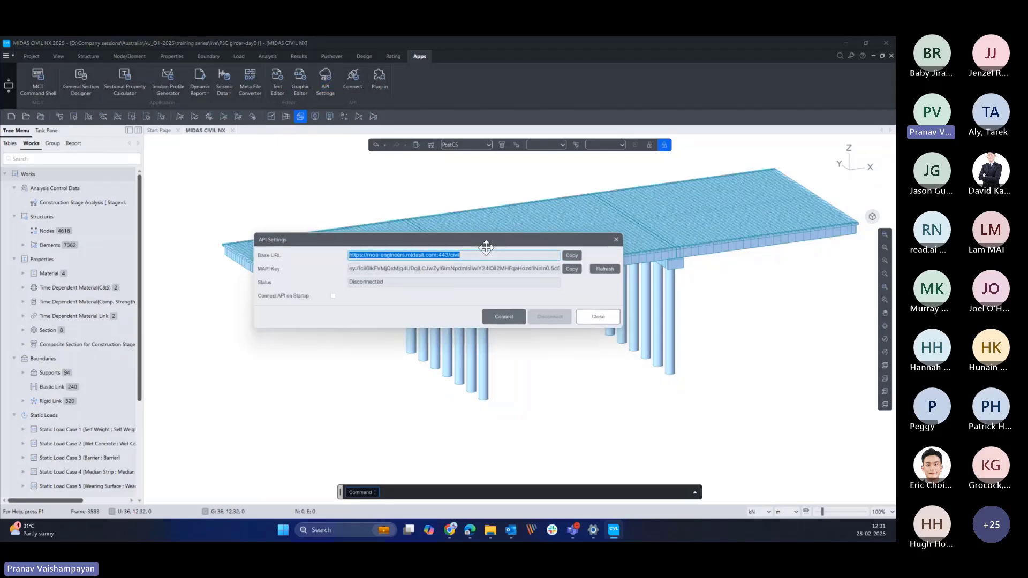
pyautogui.click(487, 255)
pyautogui.moveTo(493, 239); pyautogui.dragTo(481, 243)
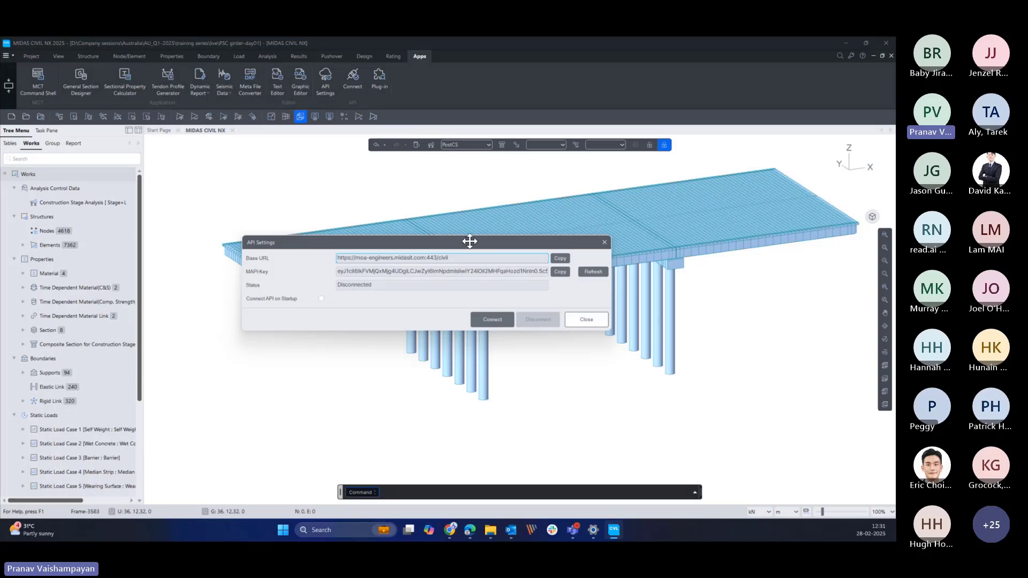
pyautogui.moveTo(469, 241); pyautogui.dragTo(473, 258)
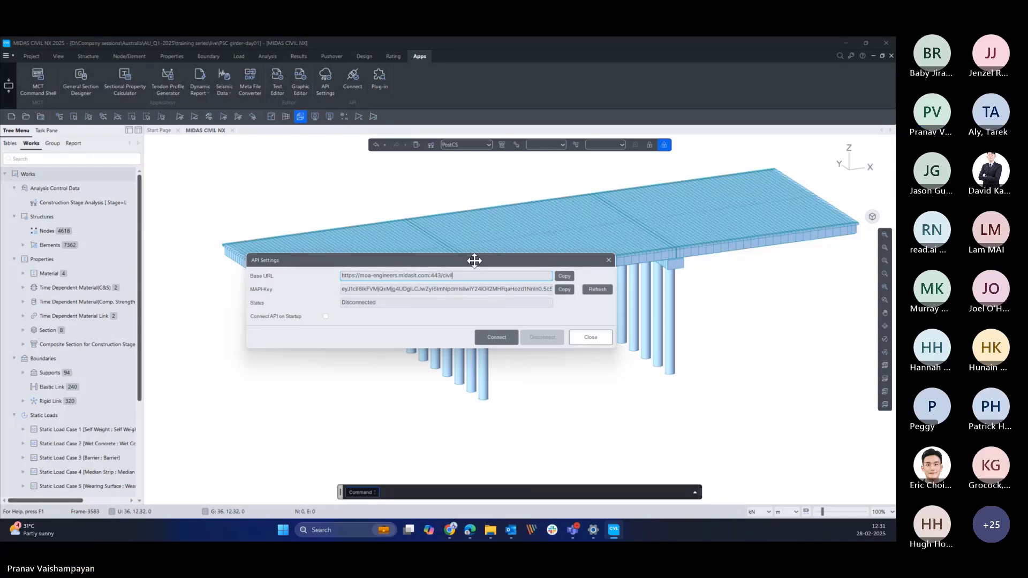
pyautogui.moveTo(473, 258); pyautogui.dragTo(476, 266)
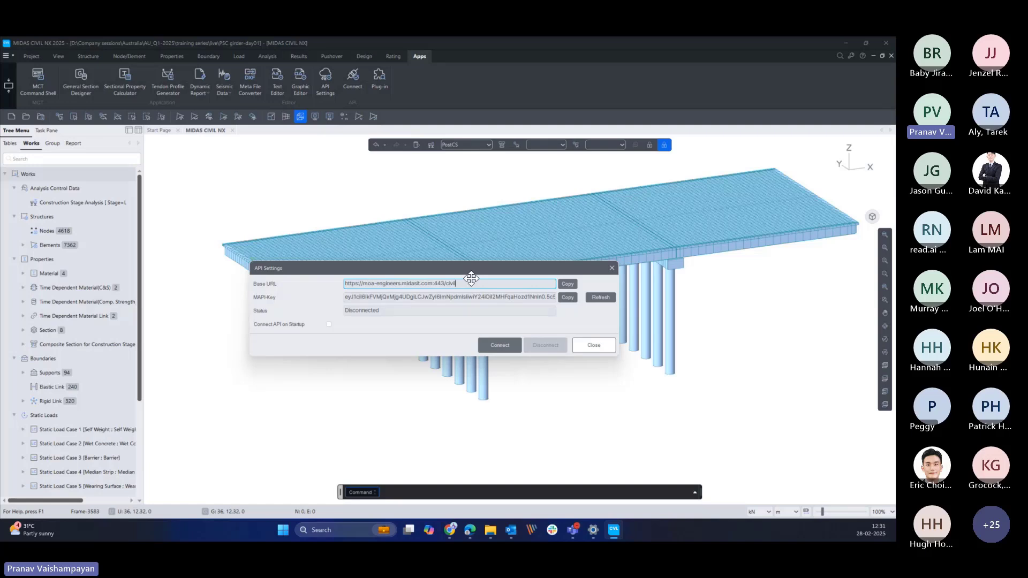
pyautogui.moveTo(538, 269); pyautogui.dragTo(542, 261)
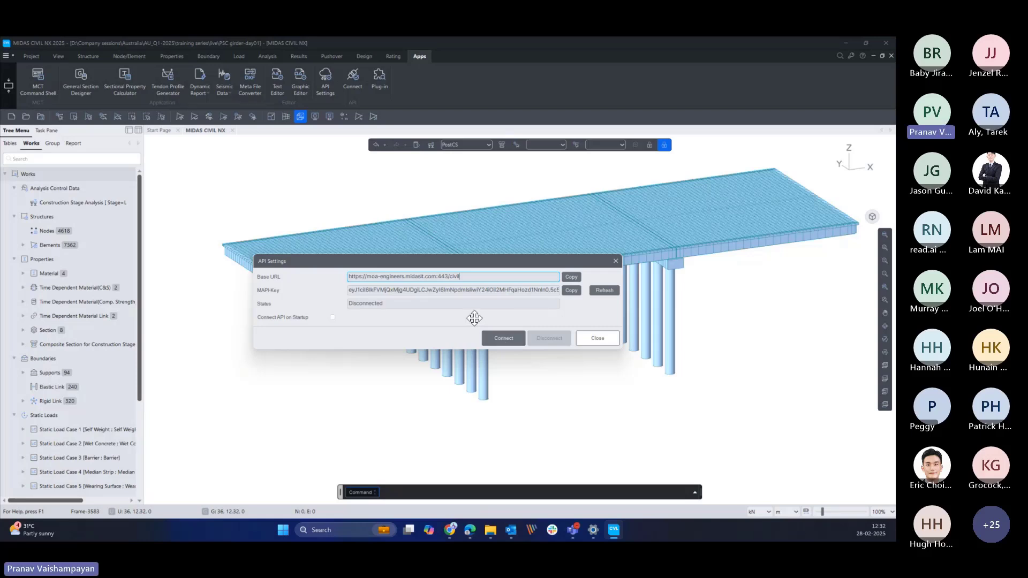
pyautogui.click(603, 291)
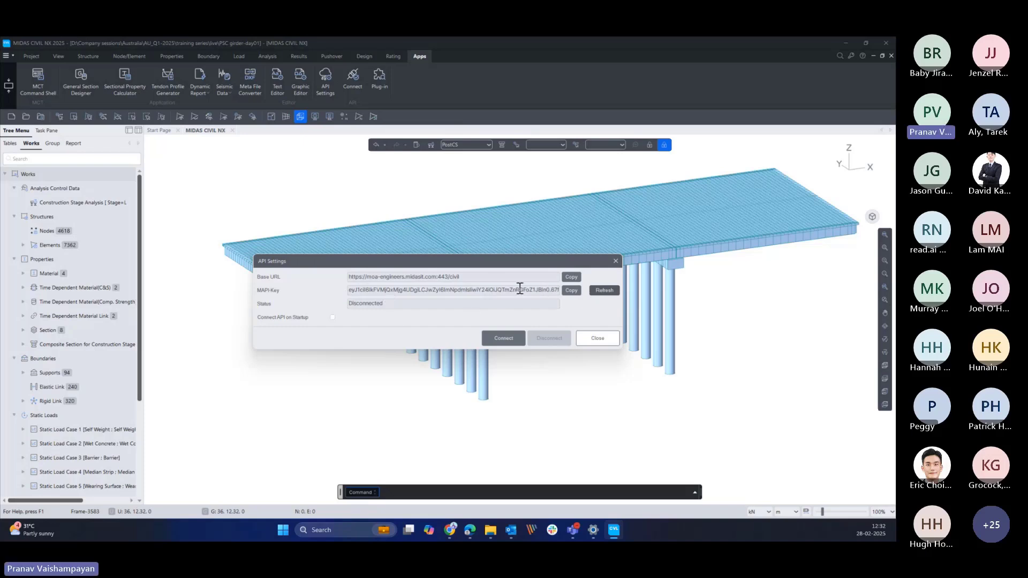
pyautogui.click(493, 338)
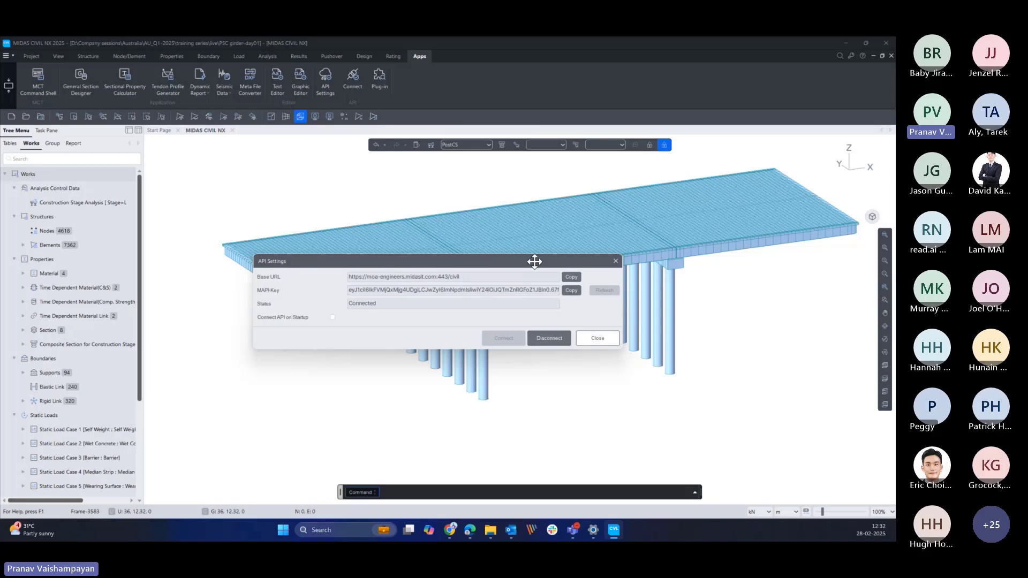
pyautogui.moveTo(535, 261); pyautogui.dragTo(509, 253)
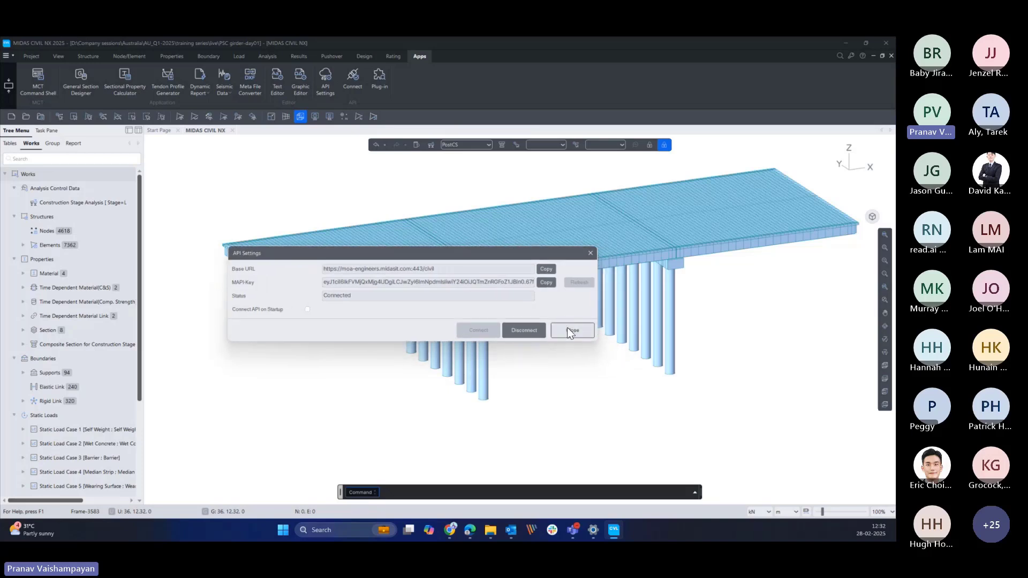
pyautogui.click(570, 332)
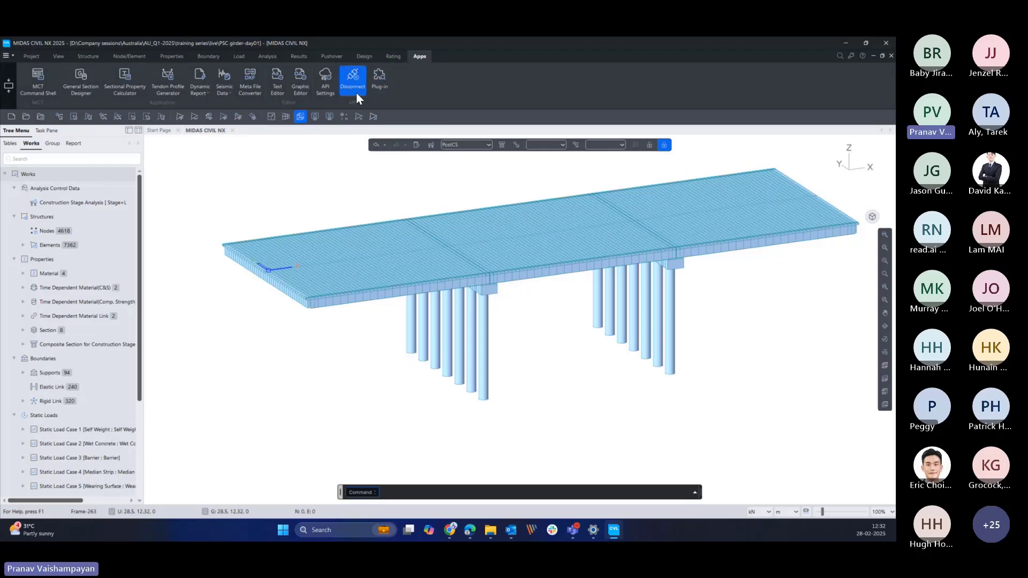
# - Open the plug-in Marketplace and examine the available plug-ins from Series Load through Load Effect for LC
pyautogui.click(381, 81)
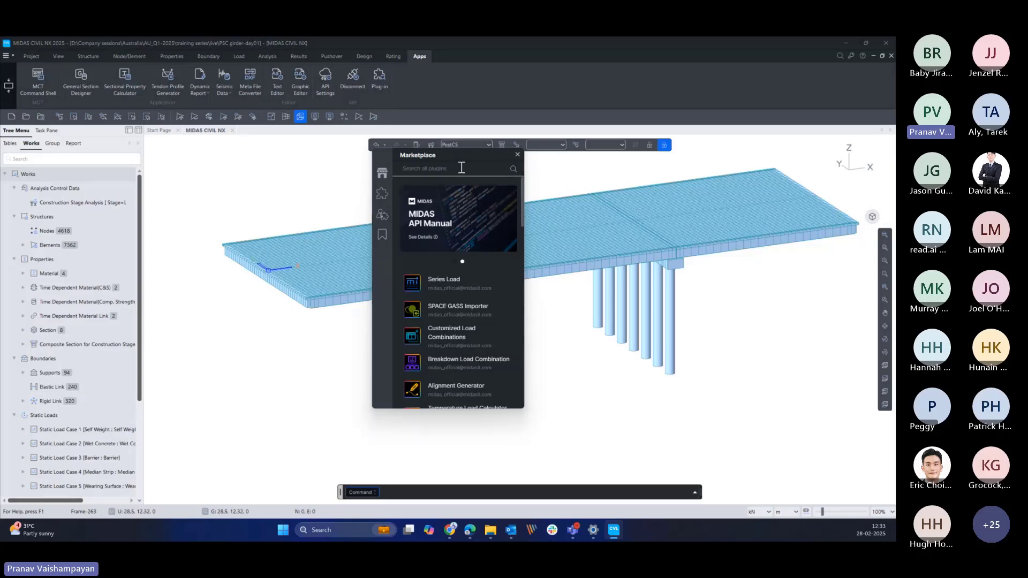
pyautogui.moveTo(457, 156); pyautogui.dragTo(342, 181)
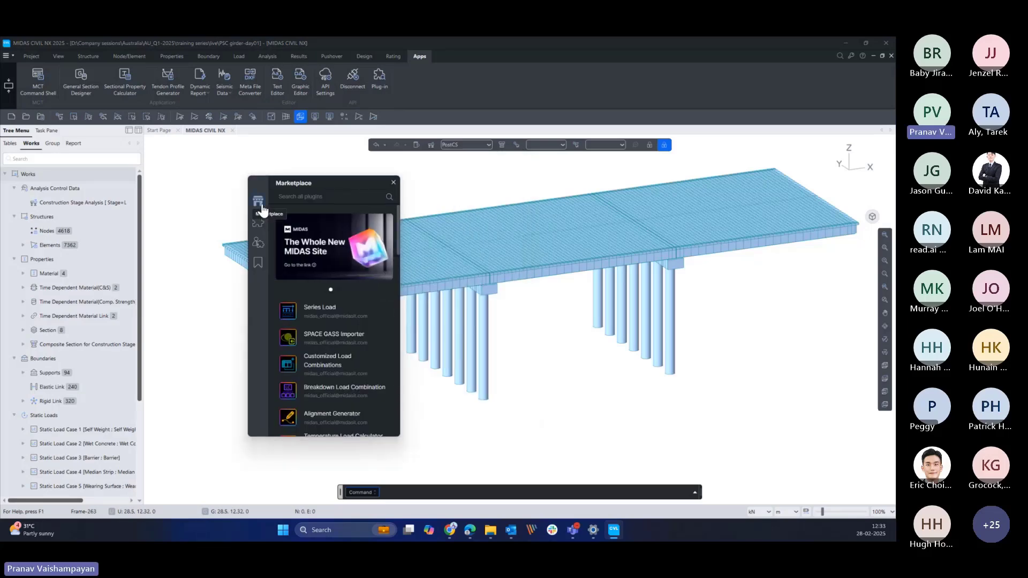
pyautogui.scroll(-10, 325, 345)
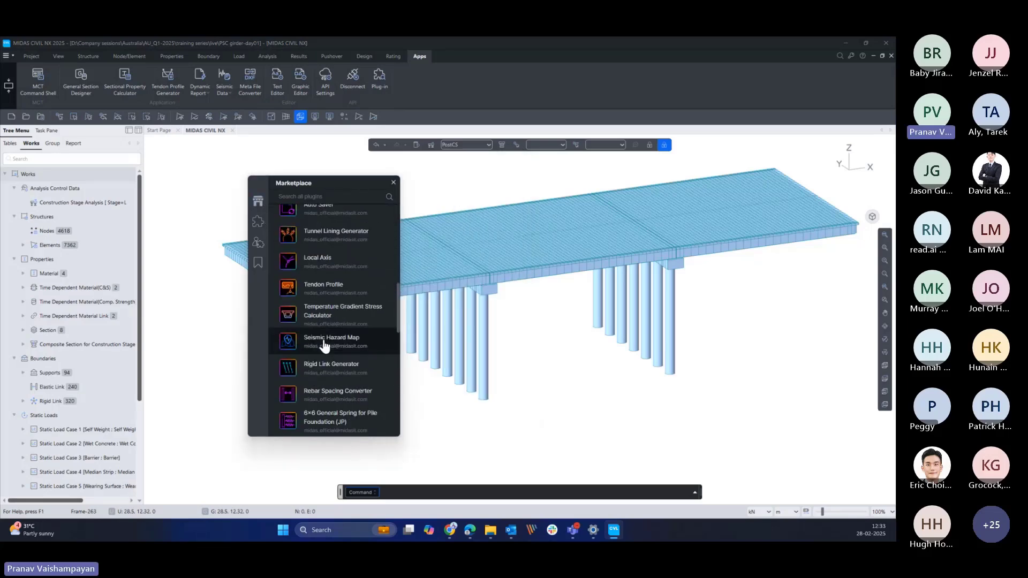
pyautogui.scroll(-3, 325, 345)
pyautogui.scroll(15, 324, 345)
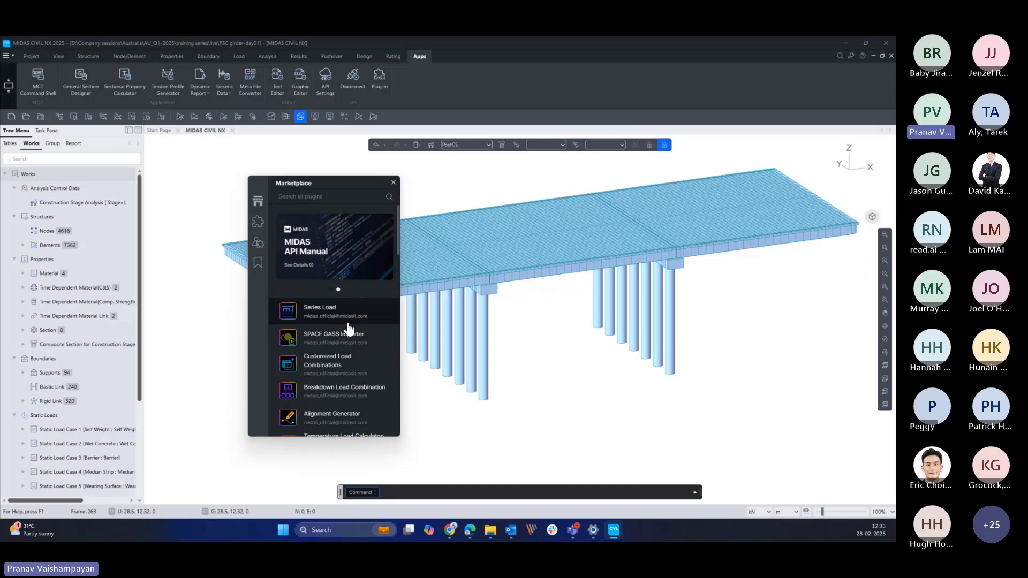
pyautogui.scroll(-3, 348, 329)
pyautogui.scroll(-6, 348, 328)
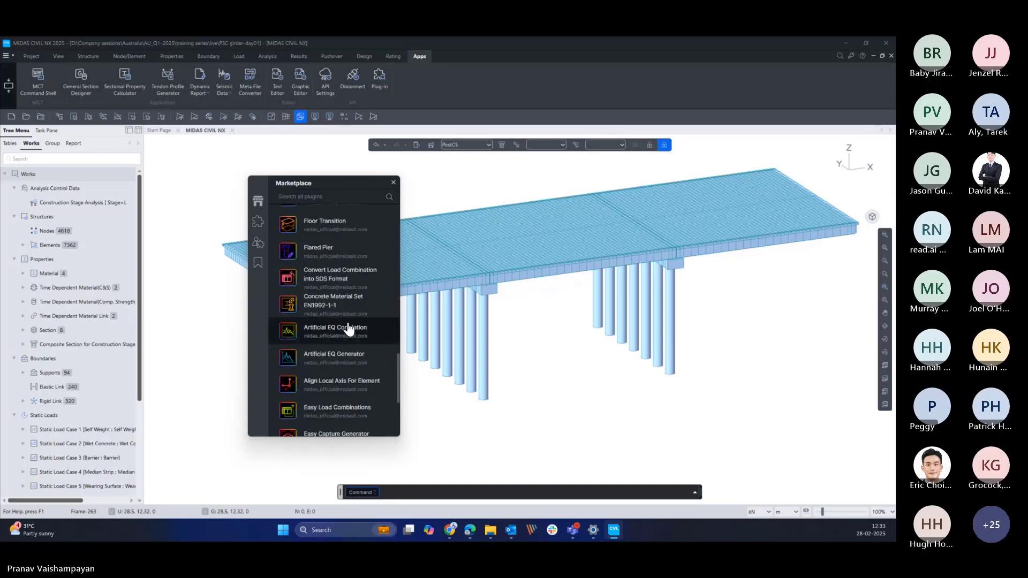
pyautogui.scroll(-6, 348, 328)
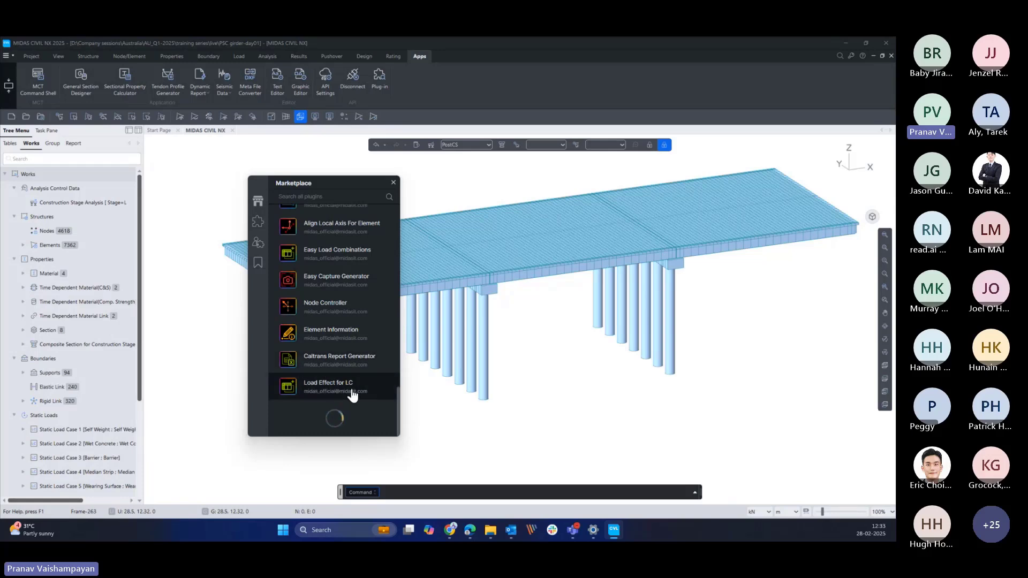
pyautogui.scroll(3, 352, 395)
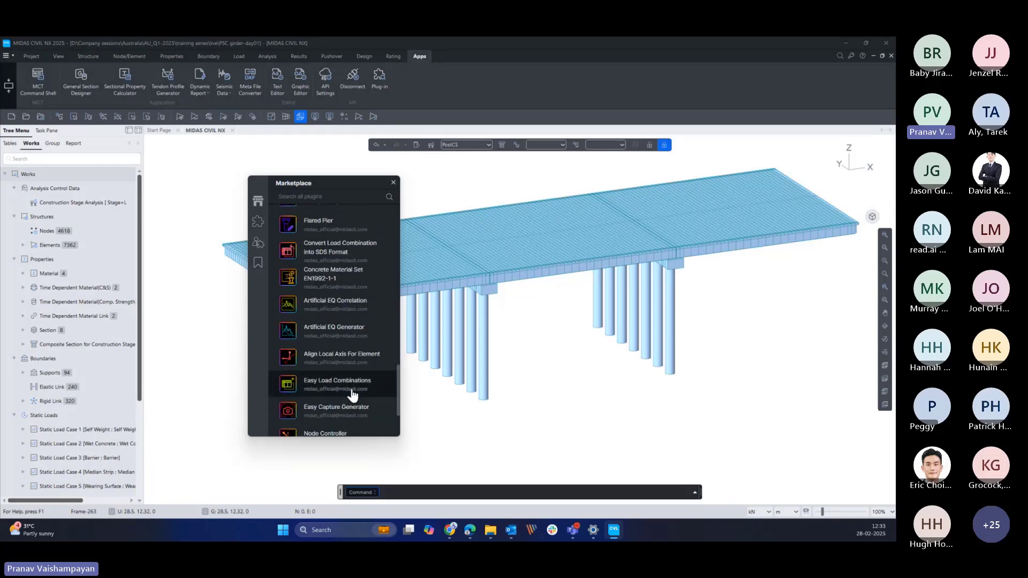
pyautogui.scroll(-3, 352, 396)
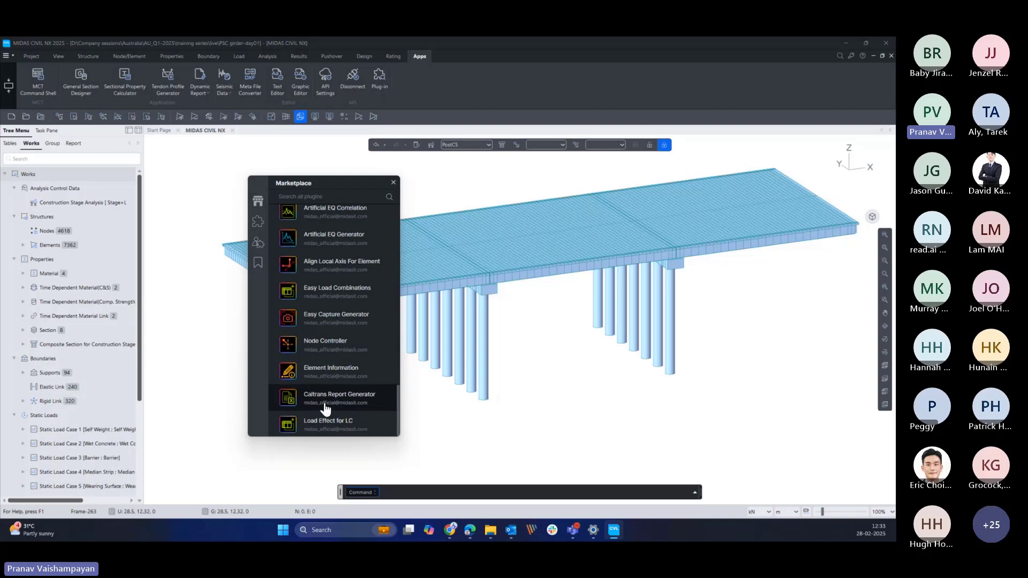
pyautogui.scroll(3, 327, 409)
pyautogui.scroll(-3, 326, 409)
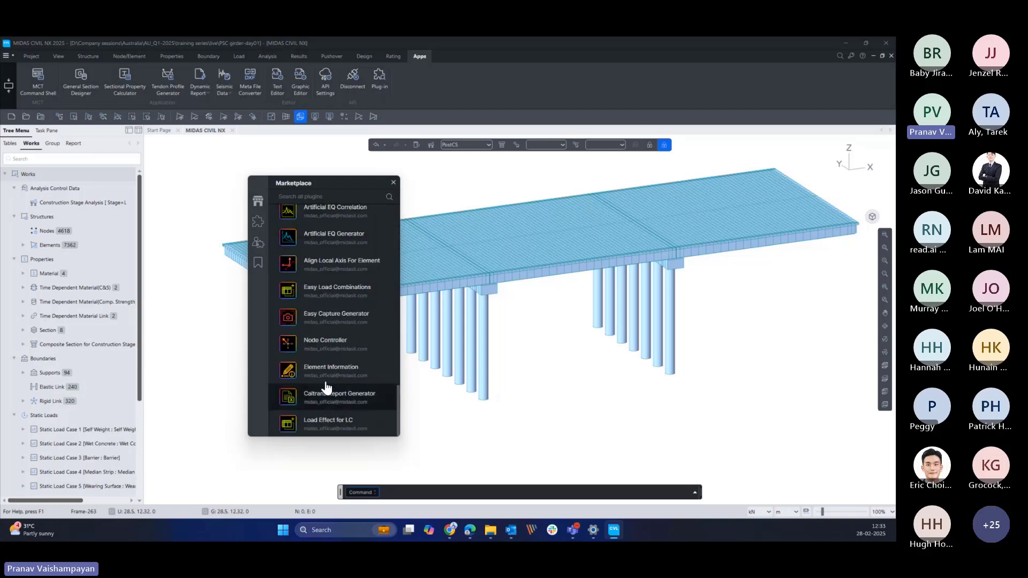
pyautogui.scroll(6, 335, 402)
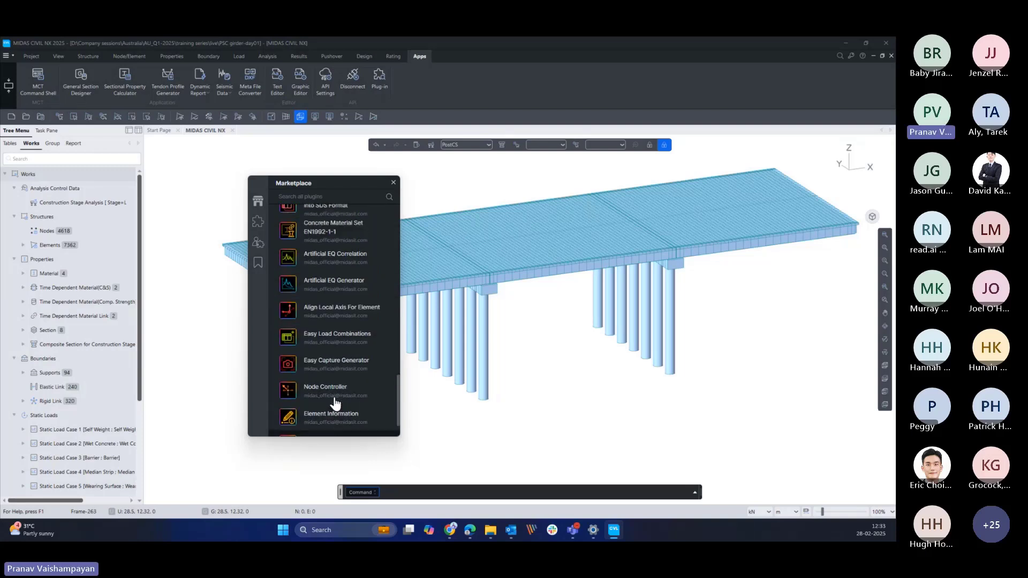
pyautogui.scroll(5, 333, 379)
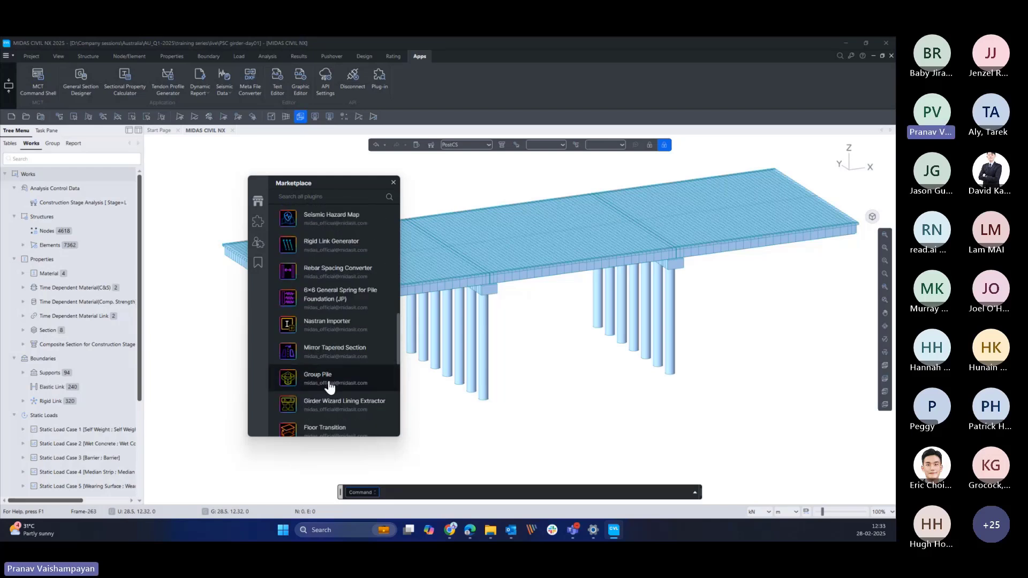
pyautogui.scroll(4, 309, 388)
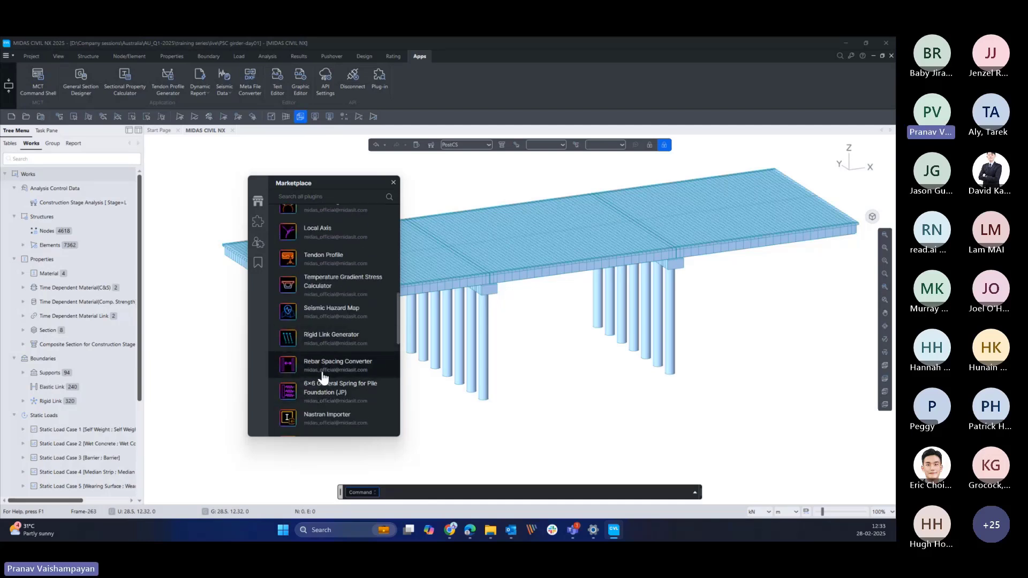
pyautogui.scroll(6, 324, 378)
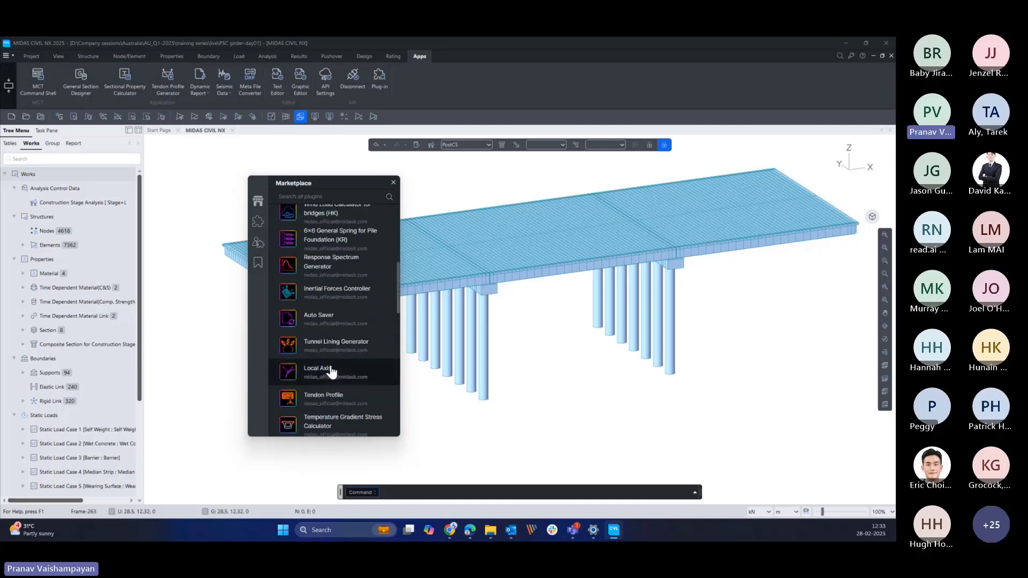
pyautogui.scroll(9, 330, 369)
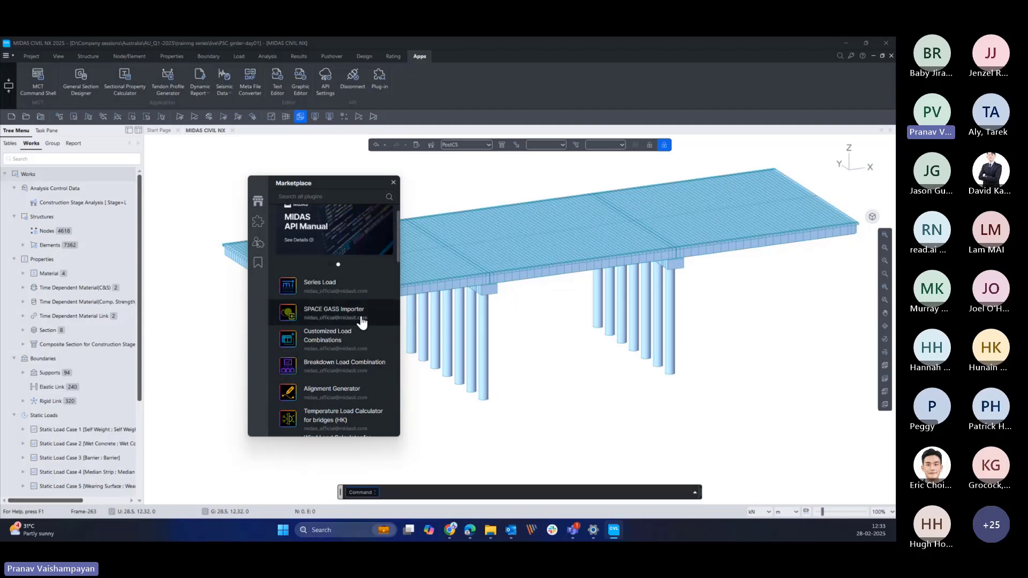
pyautogui.scroll(-3, 352, 370)
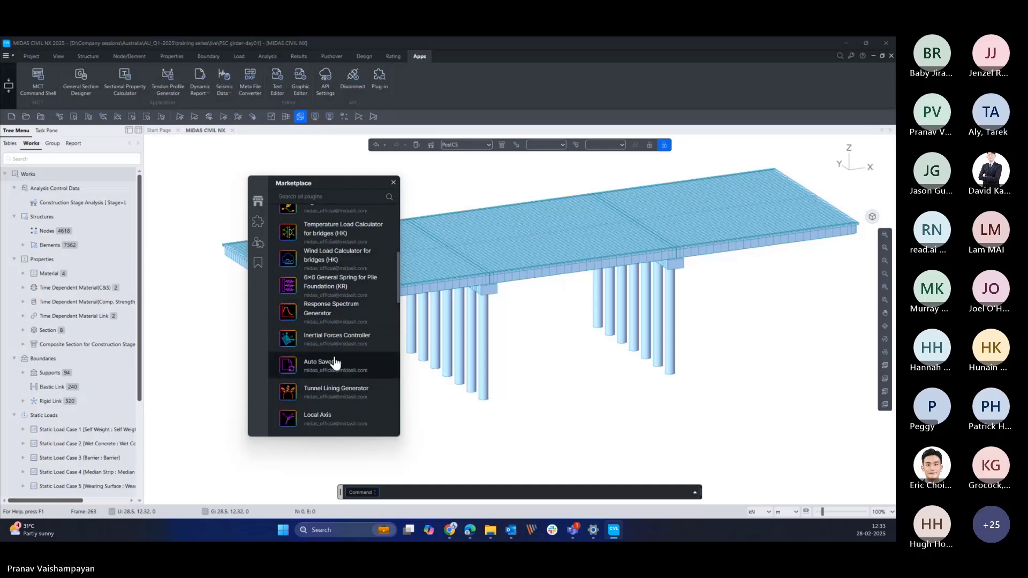
pyautogui.scroll(-3, 332, 358)
pyautogui.scroll(-4, 332, 358)
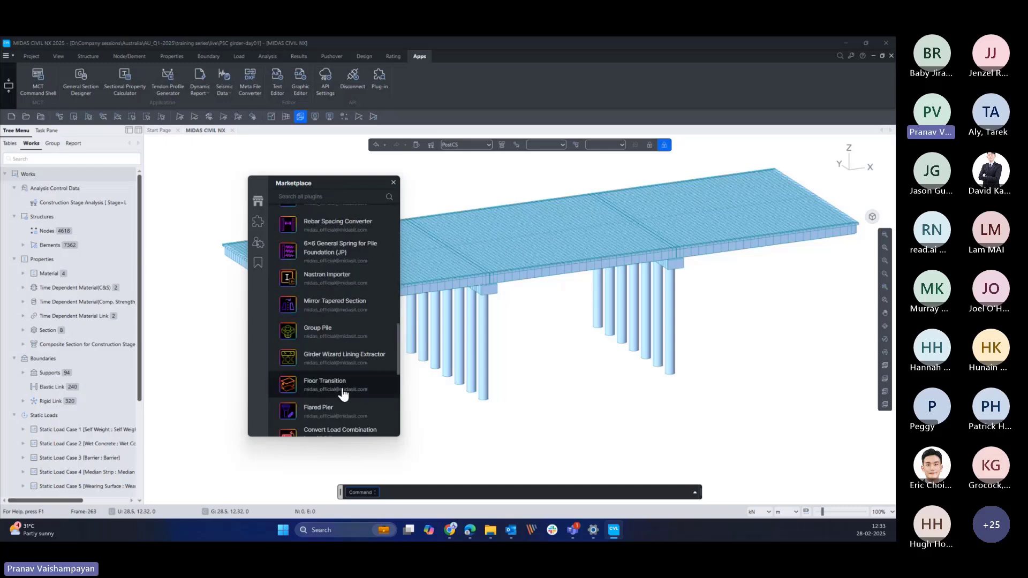
# - Move the Marketplace clear of the bridge and read the Group Pile plug-in's description and version details
pyautogui.moveTo(342, 183); pyautogui.dragTo(210, 138)
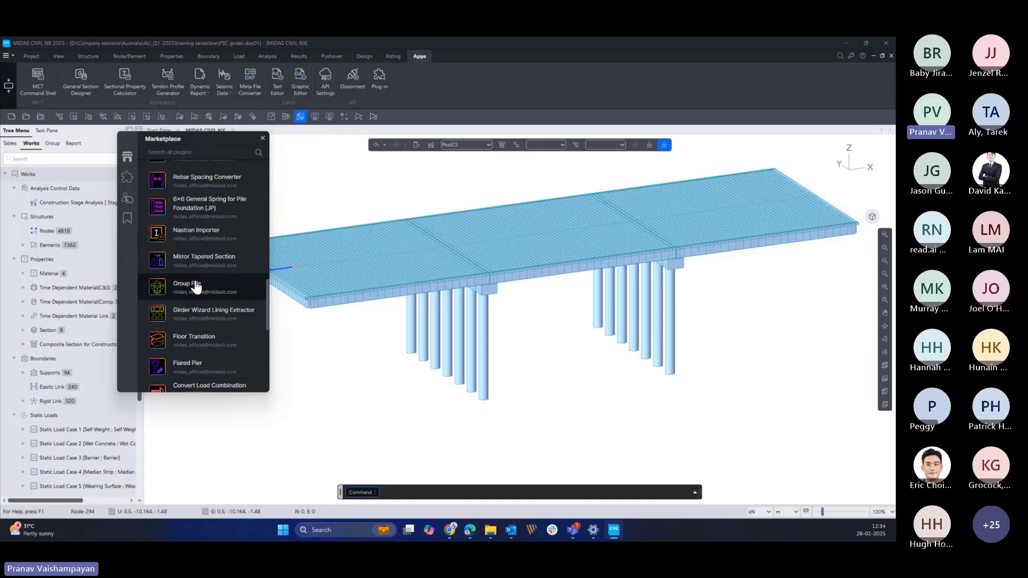
pyautogui.click(213, 283)
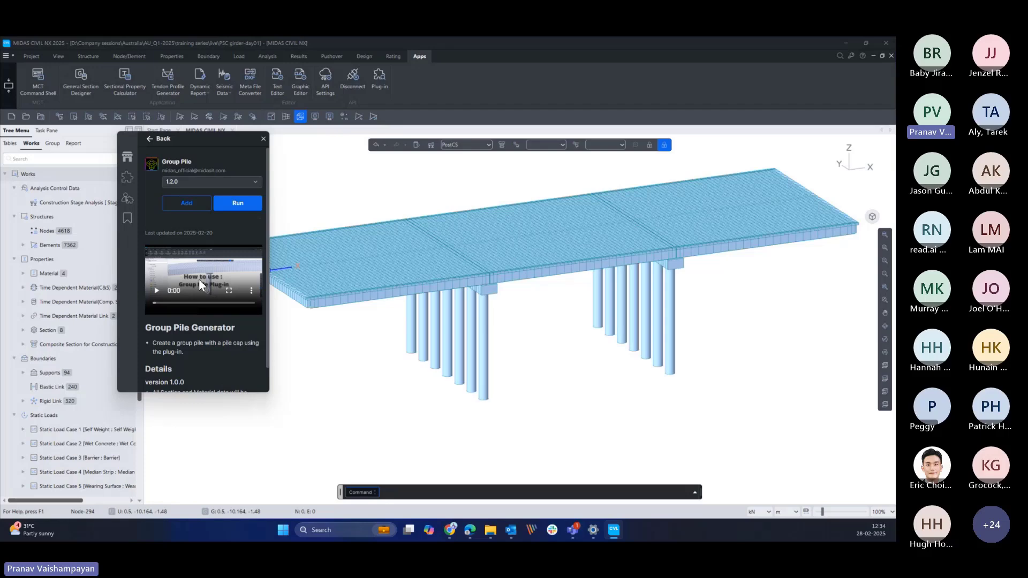
pyautogui.scroll(-6, 216, 294)
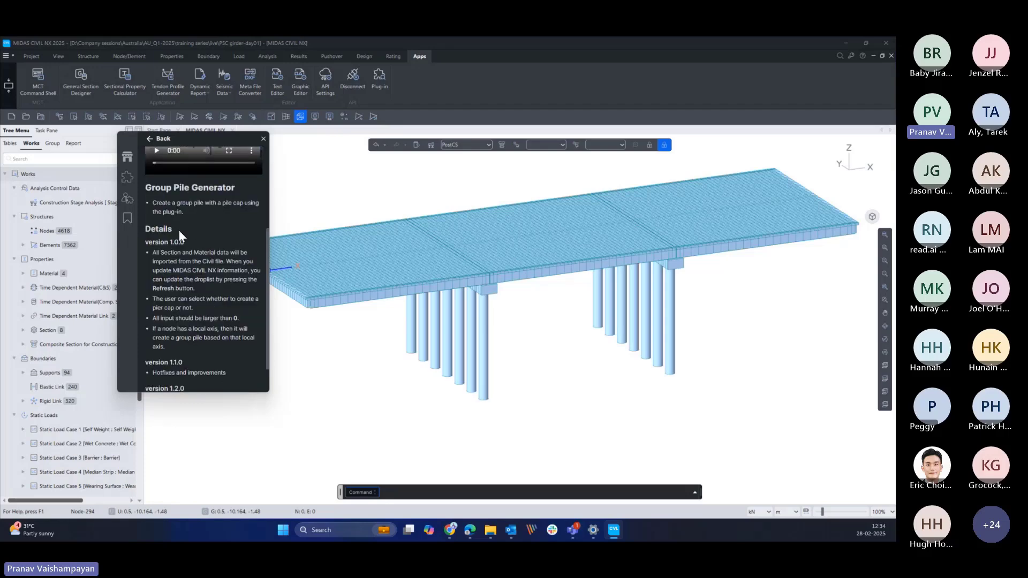
pyautogui.scroll(6, 203, 342)
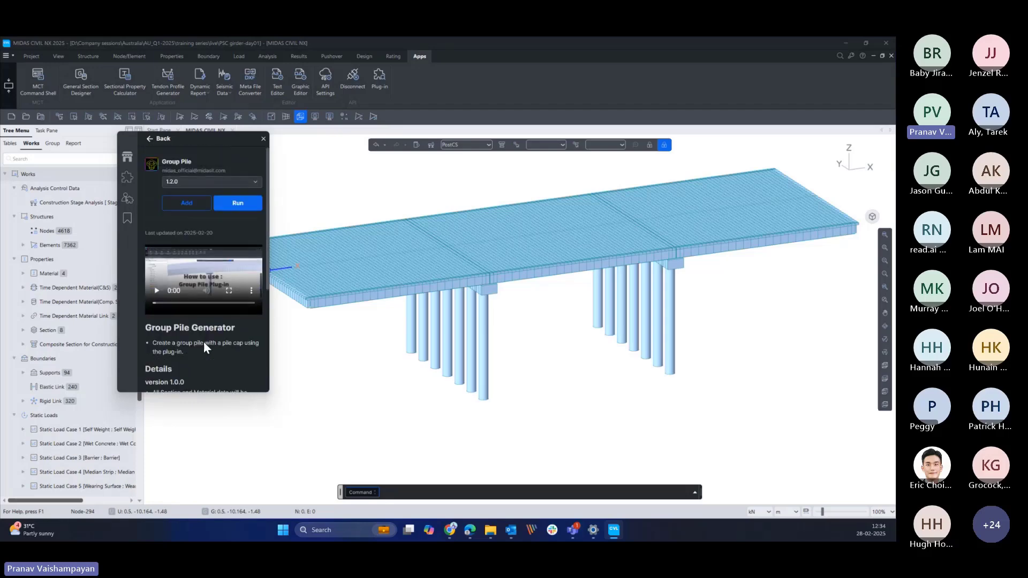
# - Run version 1.2.0 of the Group Pile plug-in, examine the pile and cap options, and close the converter and the Marketplace
pyautogui.click(251, 182)
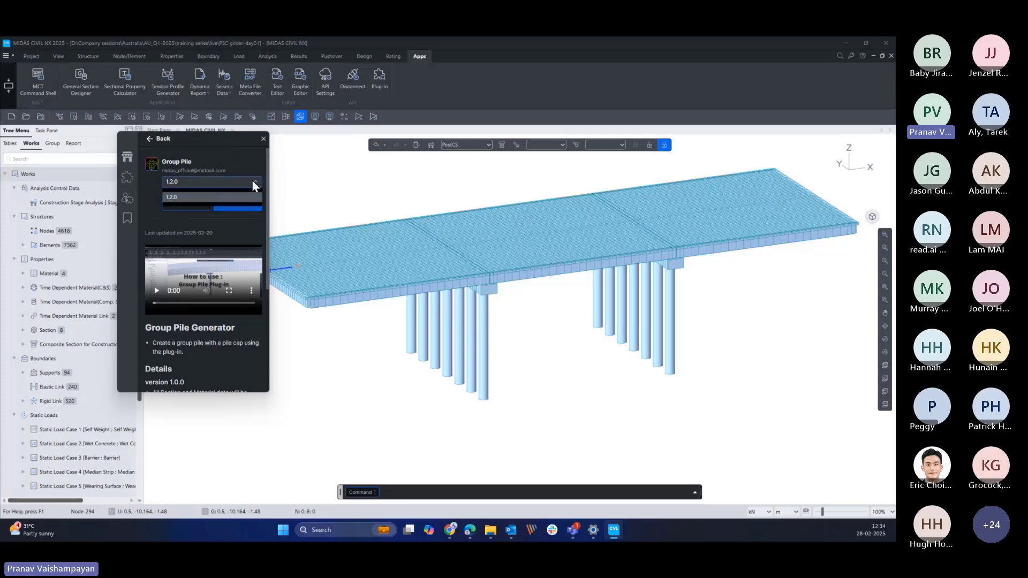
pyautogui.click(256, 181)
pyautogui.moveTo(211, 139); pyautogui.dragTo(192, 144)
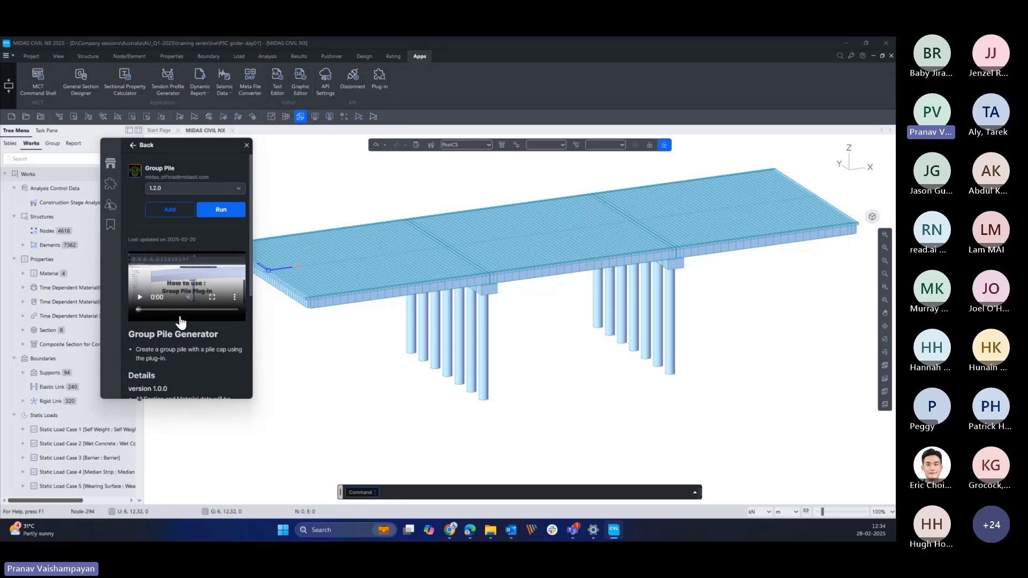
pyautogui.moveTo(182, 146); pyautogui.dragTo(151, 140)
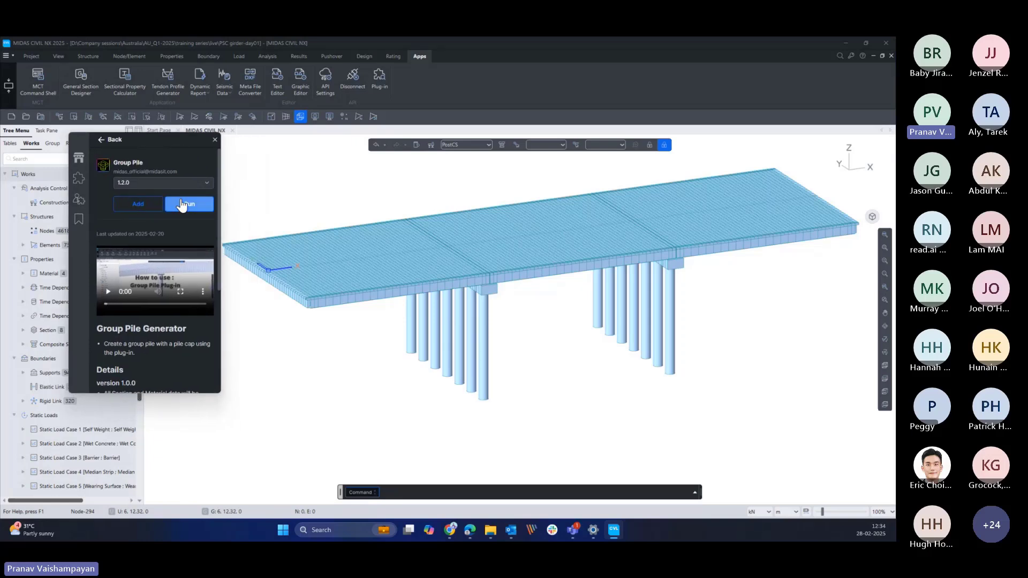
pyautogui.click(182, 205)
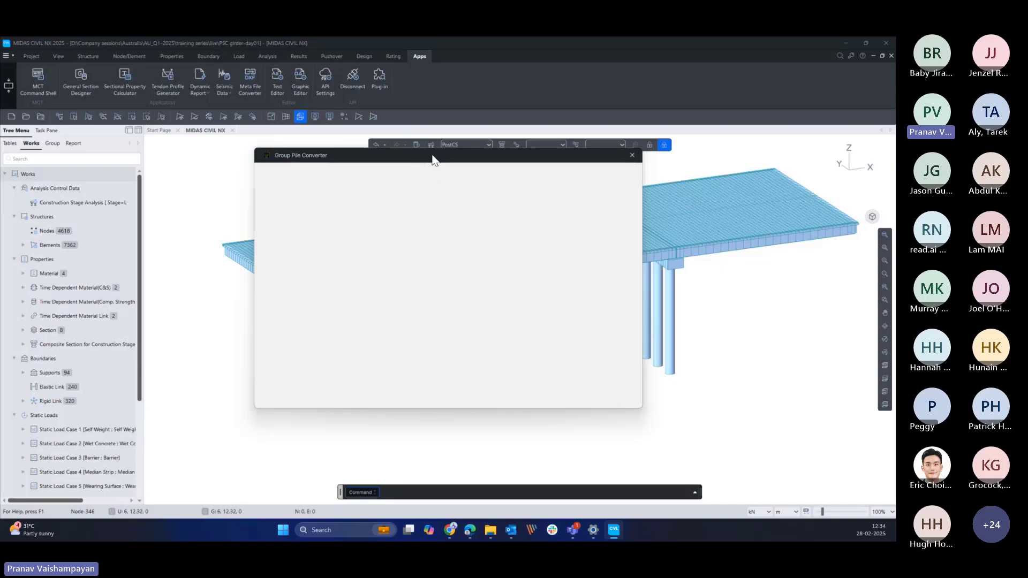
pyautogui.moveTo(448, 162); pyautogui.dragTo(430, 148)
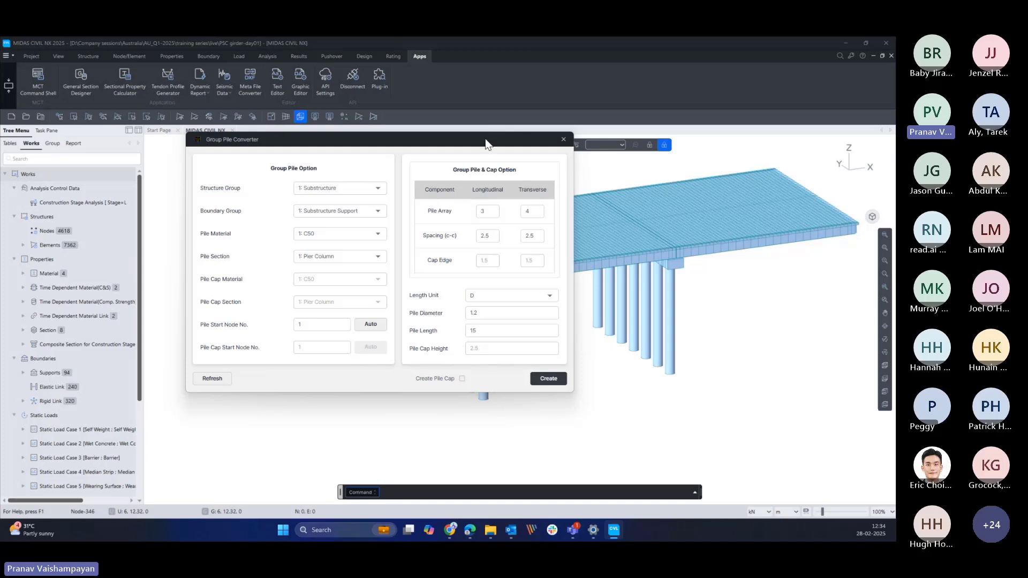
pyautogui.moveTo(486, 144); pyautogui.dragTo(480, 114)
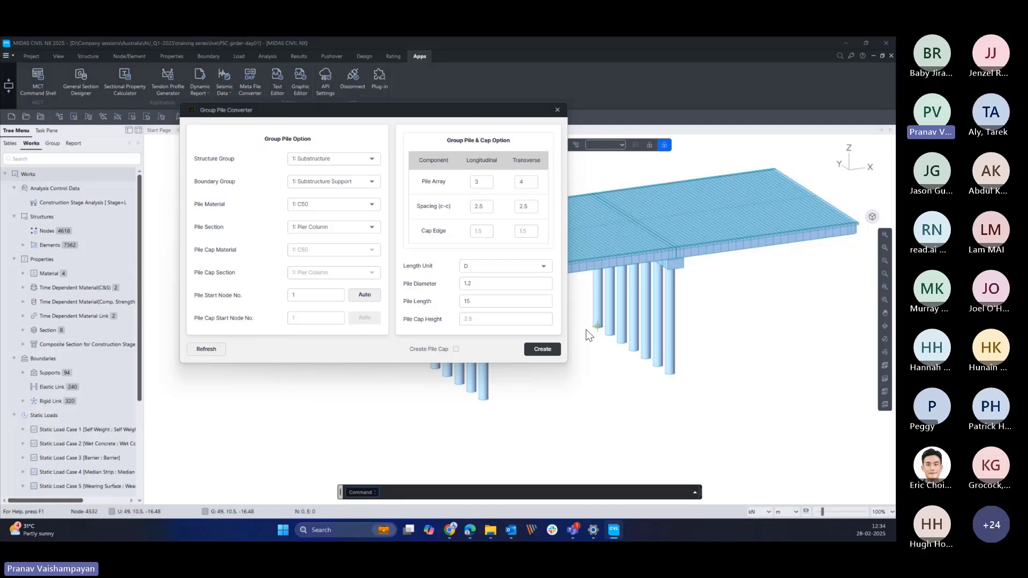
pyautogui.click(556, 110)
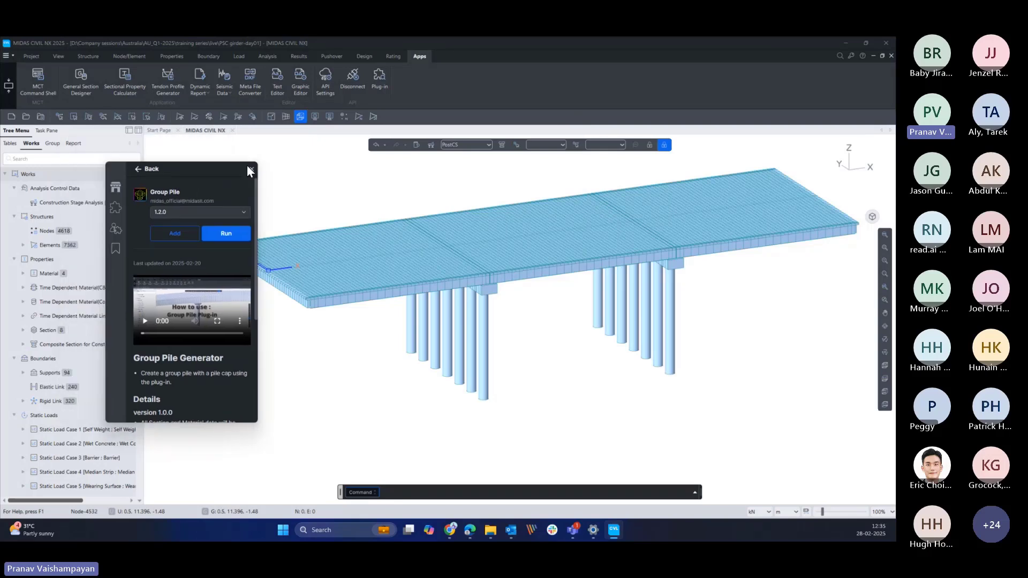
pyautogui.click(247, 166)
# - Widen the model tree and switch the bridge model from postprocessing to preprocessing mode
pyautogui.moveTo(139, 295)
pyautogui.mouseDown()
pyautogui.moveTo(138, 352)
pyautogui.moveTo(139, 291)
pyautogui.mouseUp()
pyautogui.moveTo(143, 281); pyautogui.dragTo(162, 280)
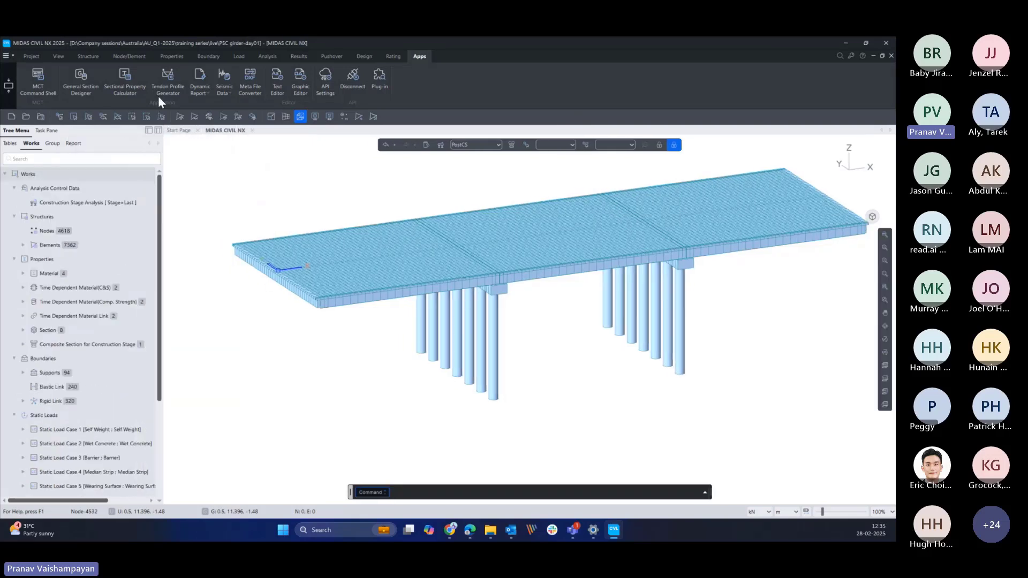
pyautogui.click(137, 59)
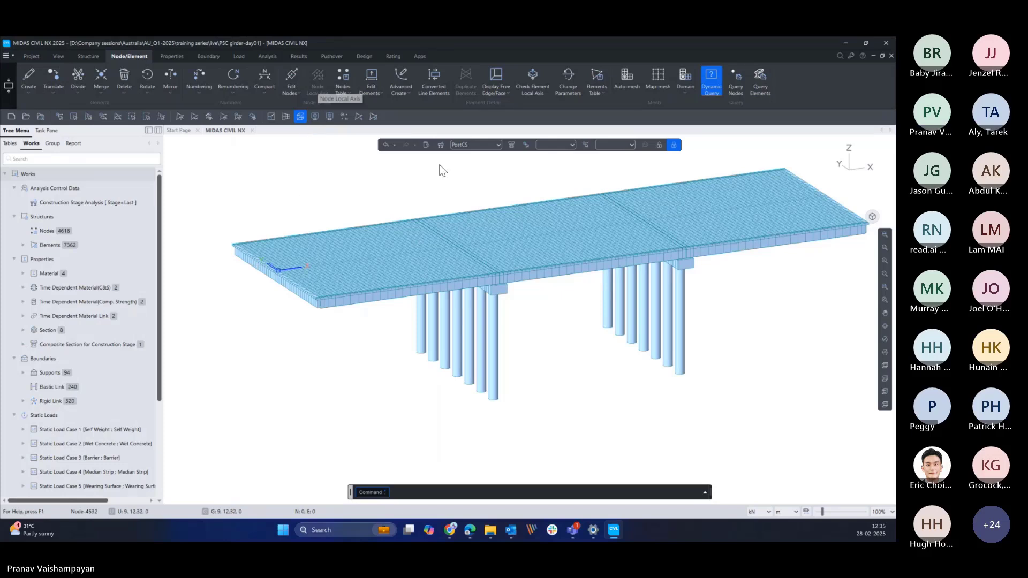
pyautogui.click(660, 145)
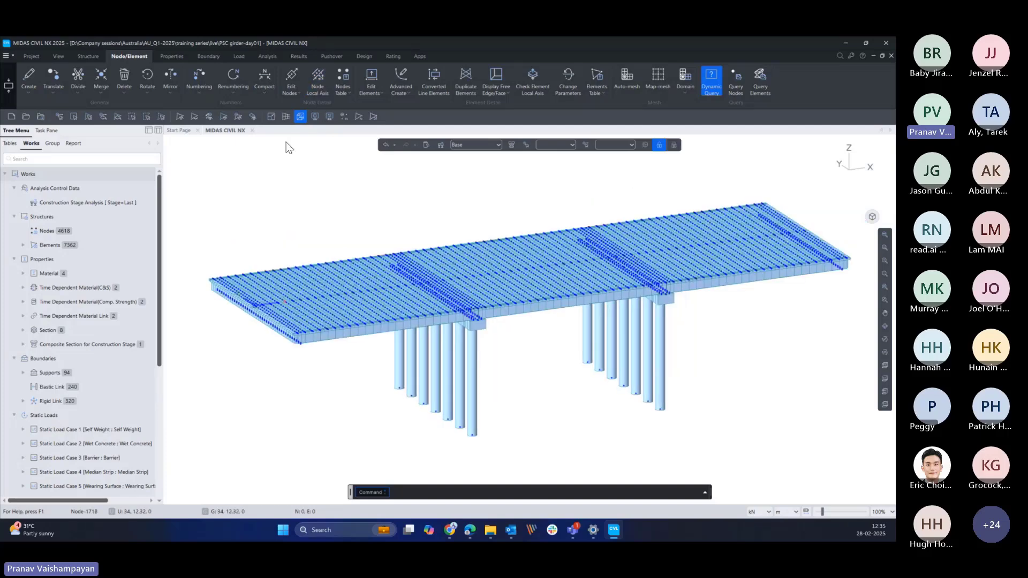
pyautogui.moveTo(463, 330); pyautogui.dragTo(504, 297, button='middle')
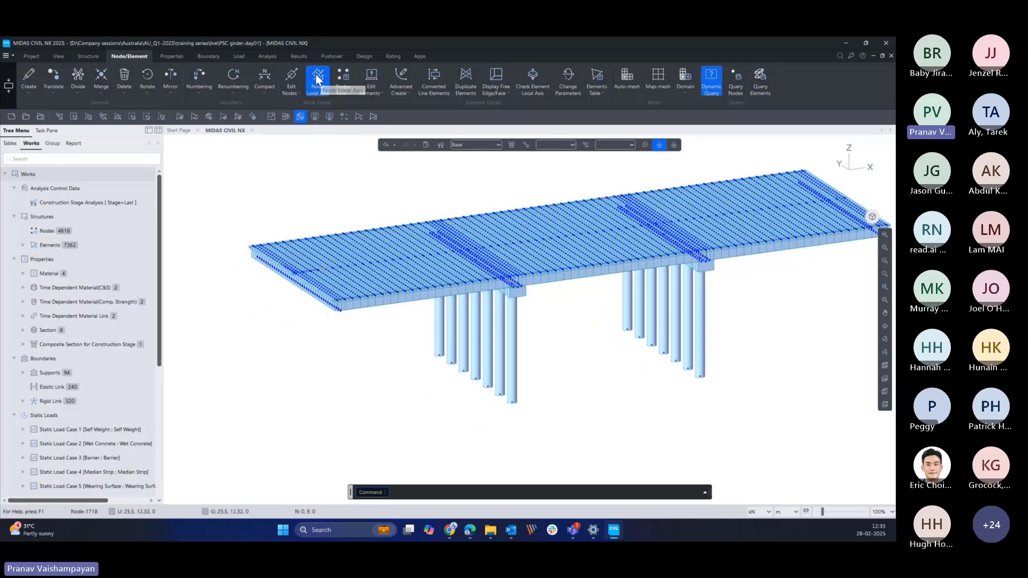
# - Assign node local axes with 0° rotations about x, y' and z'' to the base nodes of both rows of pier columns
pyautogui.click(318, 90)
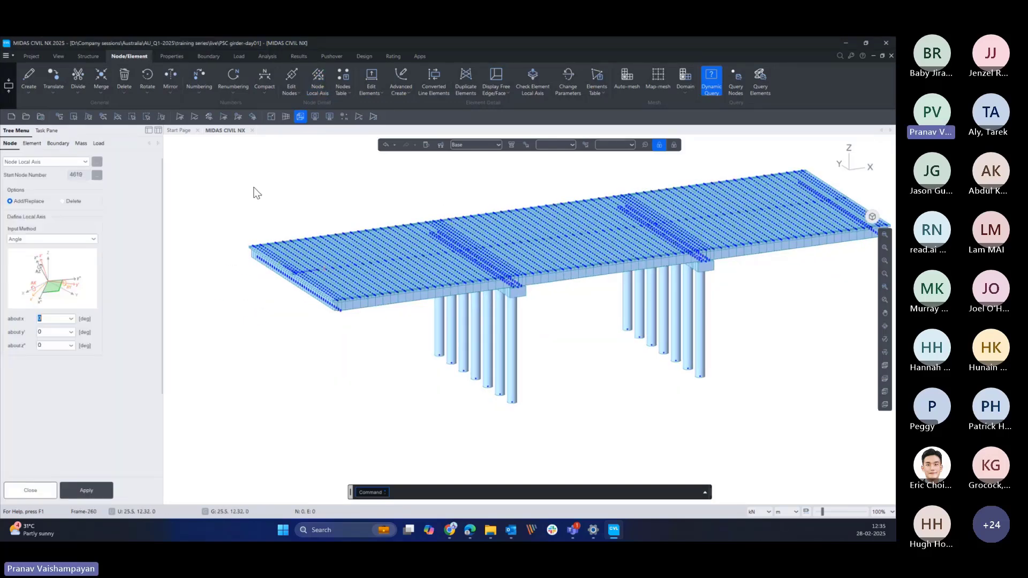
pyautogui.click(58, 116)
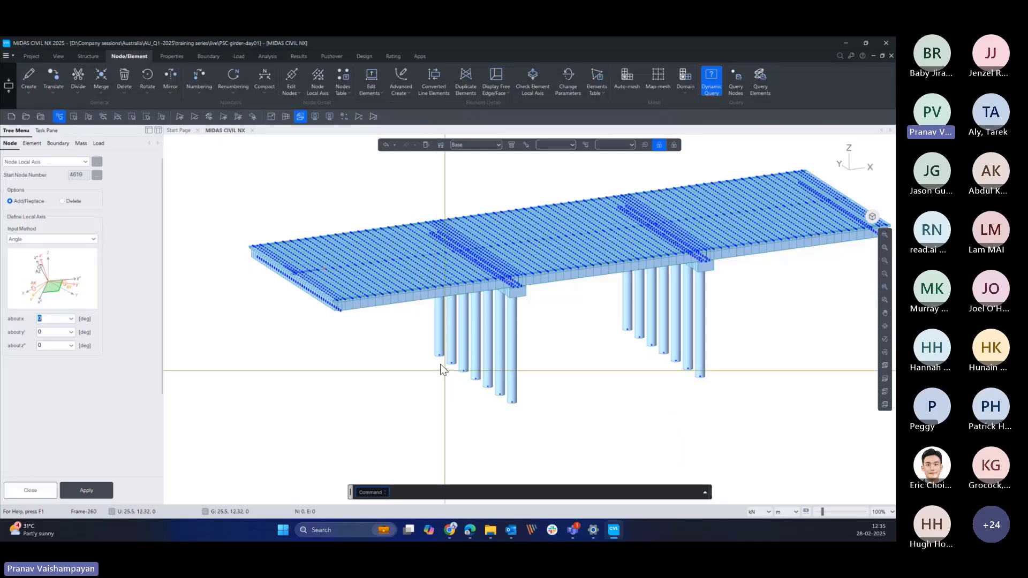
pyautogui.moveTo(419, 343); pyautogui.dragTo(560, 448)
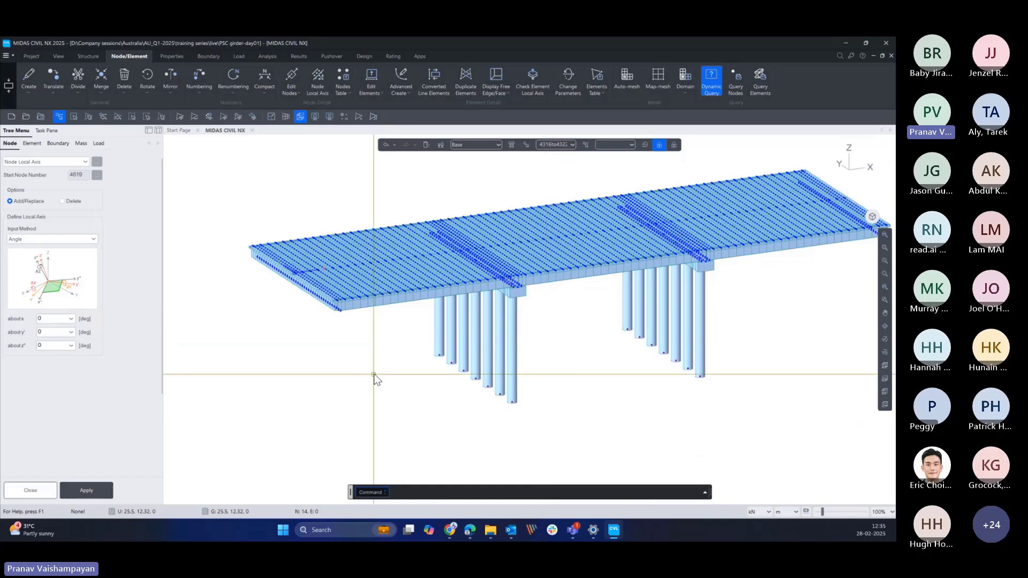
pyautogui.moveTo(399, 346); pyautogui.dragTo(516, 412)
pyautogui.moveTo(616, 320); pyautogui.dragTo(693, 388)
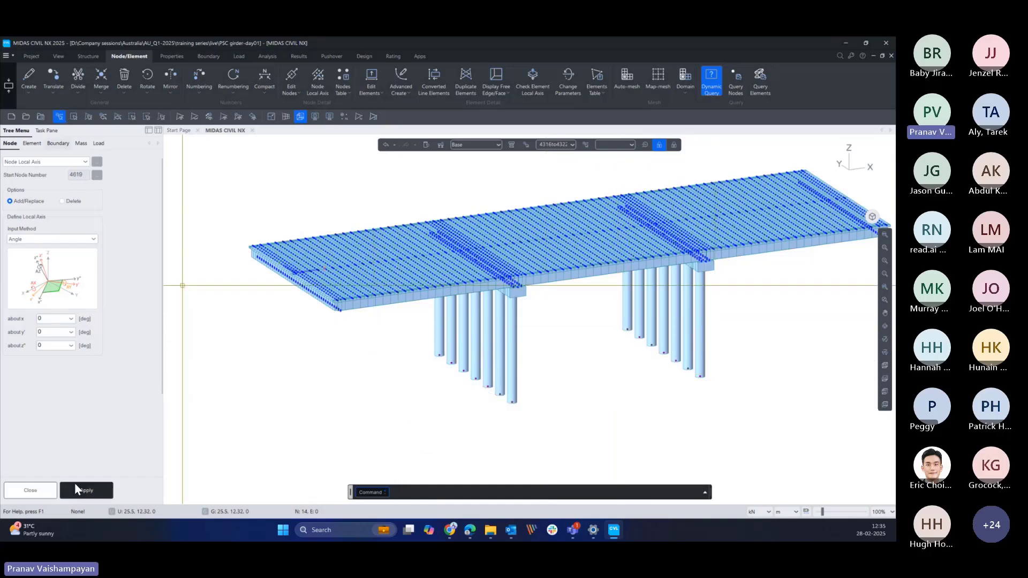
pyautogui.click(75, 489)
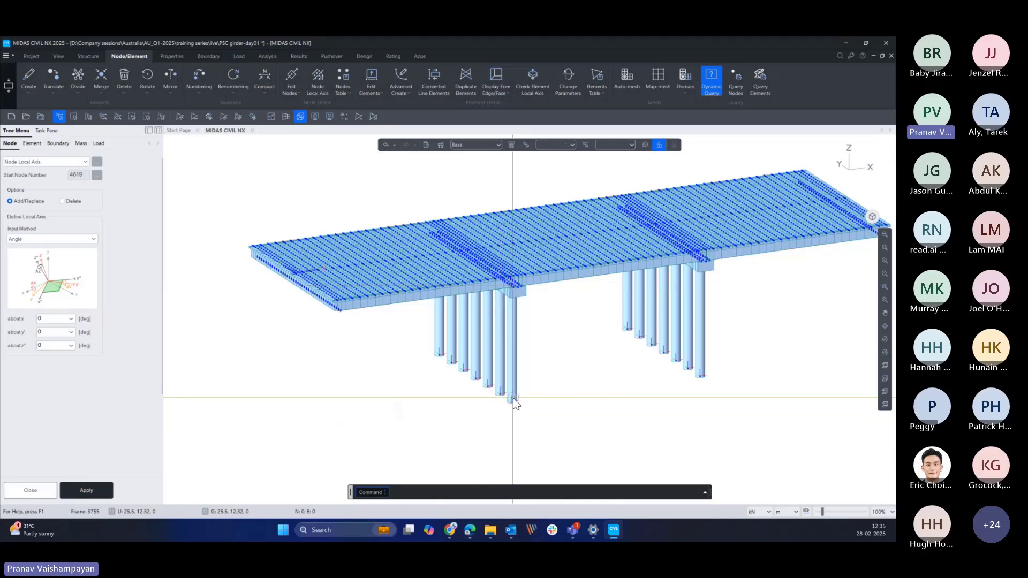
pyautogui.moveTo(513, 397)
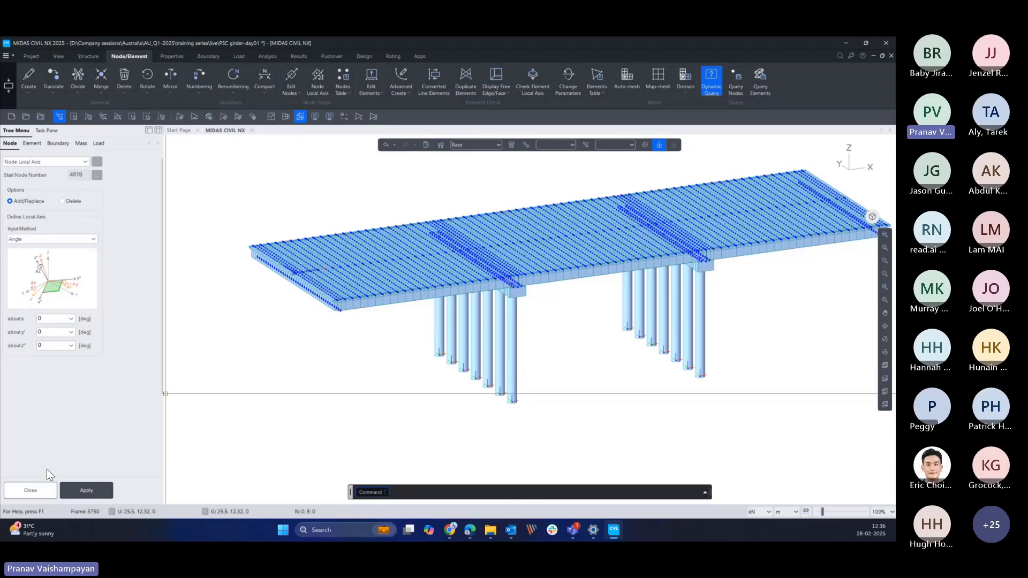
pyautogui.click(46, 489)
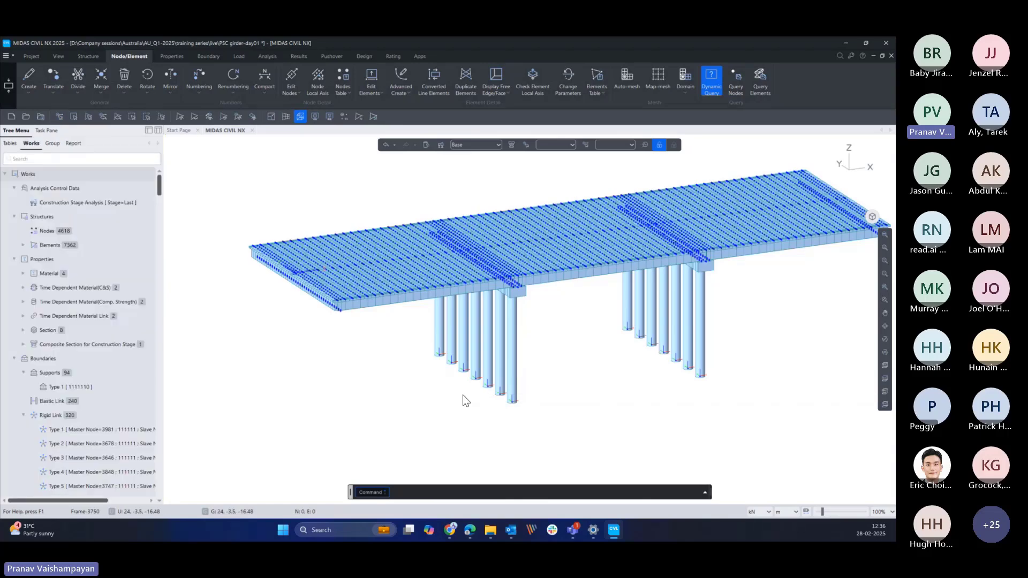
# - Run the Group Pile plug-in again and place its converter window clear of the model tree
pyautogui.click(426, 57)
pyautogui.click(383, 78)
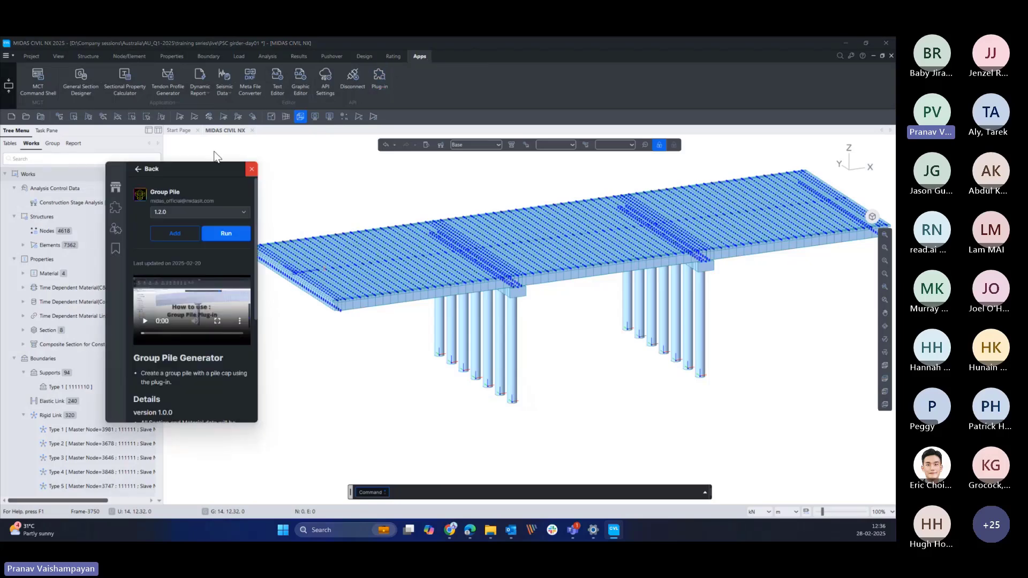
pyautogui.click(226, 239)
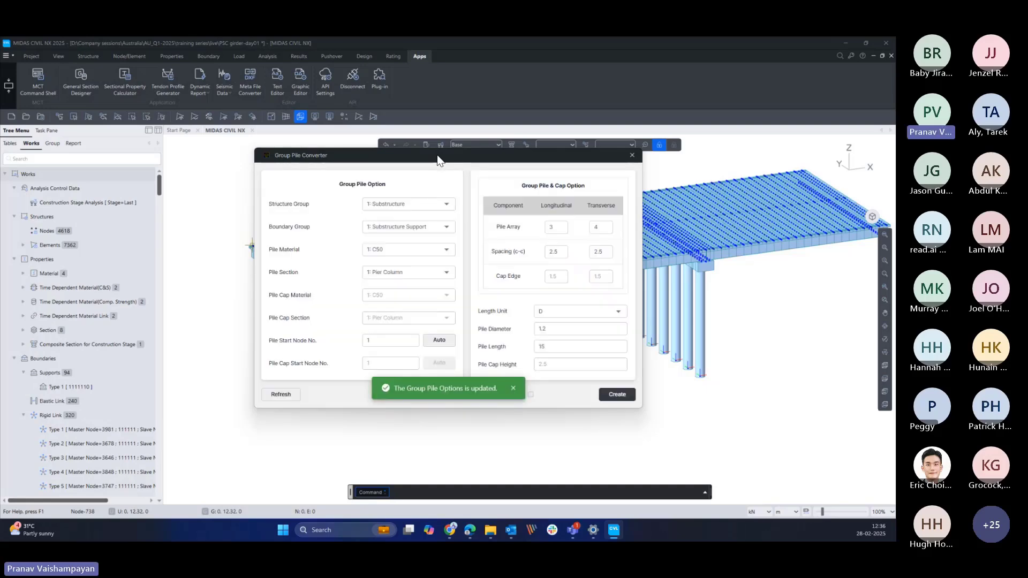
pyautogui.moveTo(438, 160); pyautogui.dragTo(466, 161)
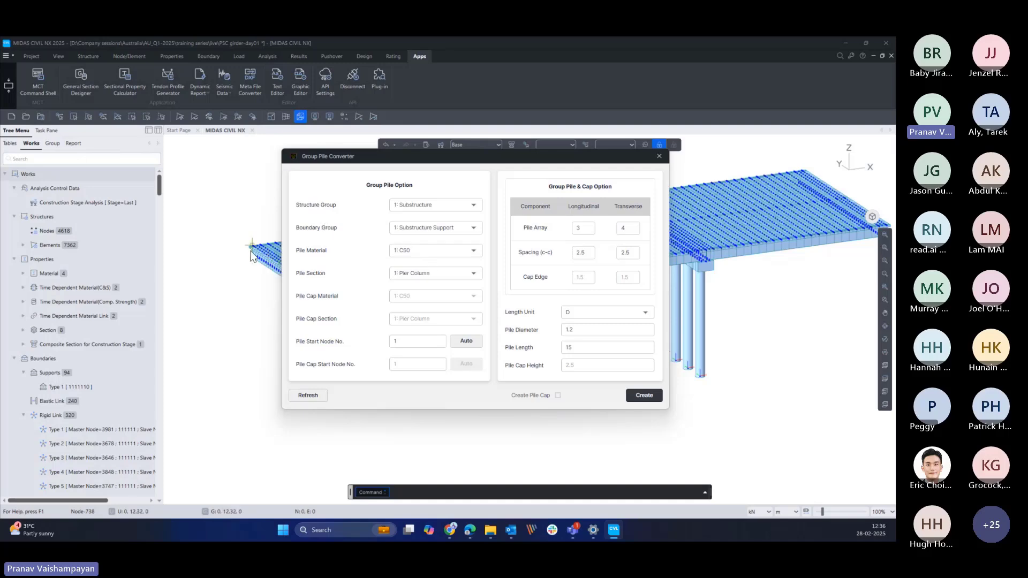
pyautogui.moveTo(380, 161)
pyautogui.mouseDown()
pyautogui.moveTo(385, 172)
pyautogui.moveTo(400, 158)
pyautogui.mouseUp()
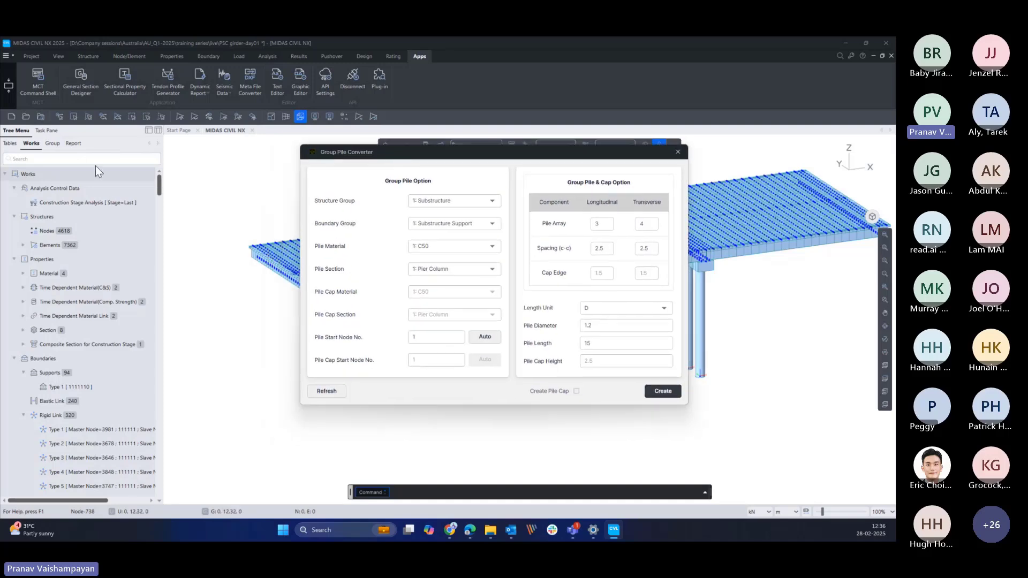
# - Create a new structure group named "pile group"
pyautogui.click(58, 146)
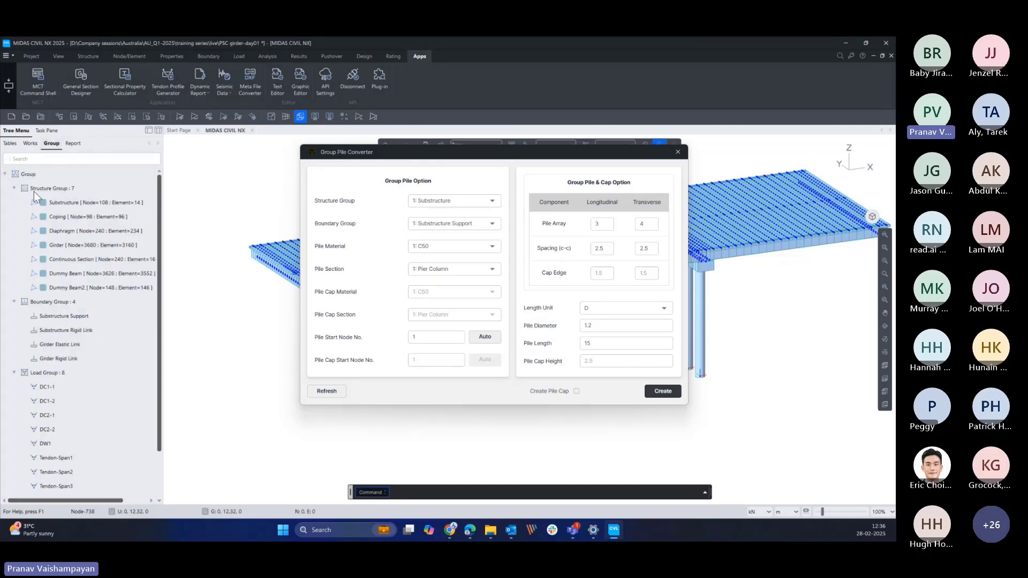
pyautogui.rightClick(61, 191)
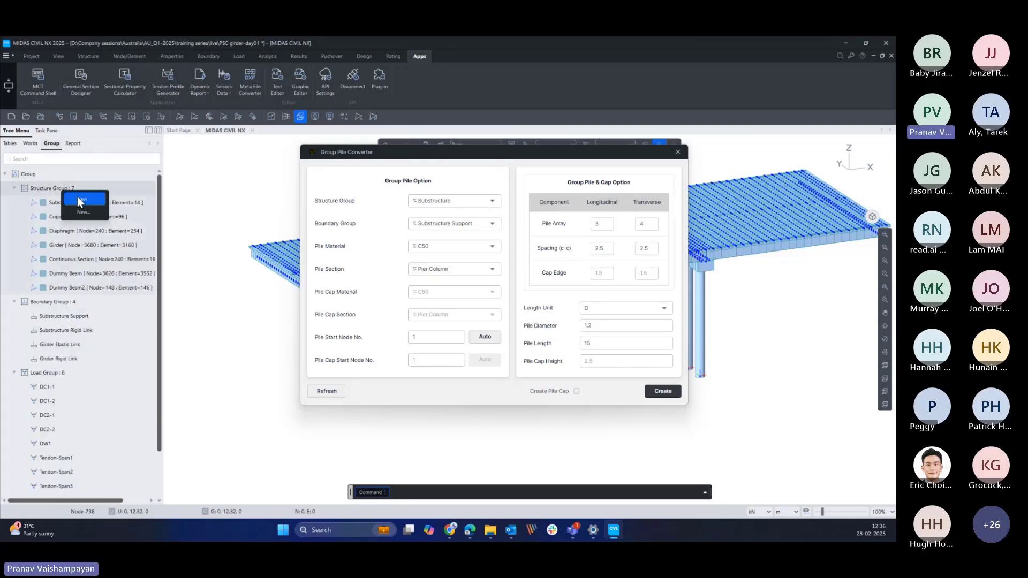
pyautogui.click(77, 198)
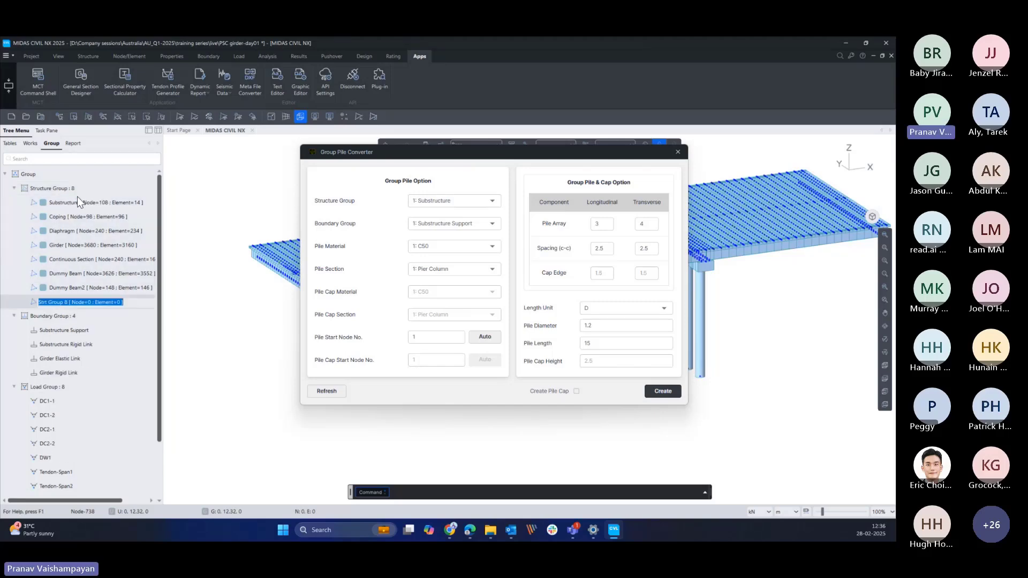
pyautogui.write('plie ')
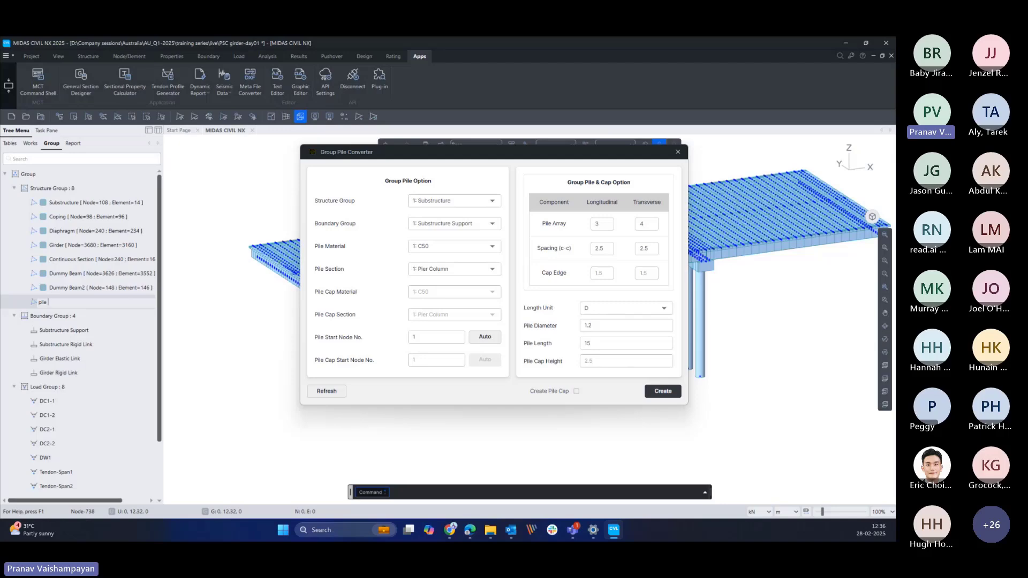
pyautogui.write('group')
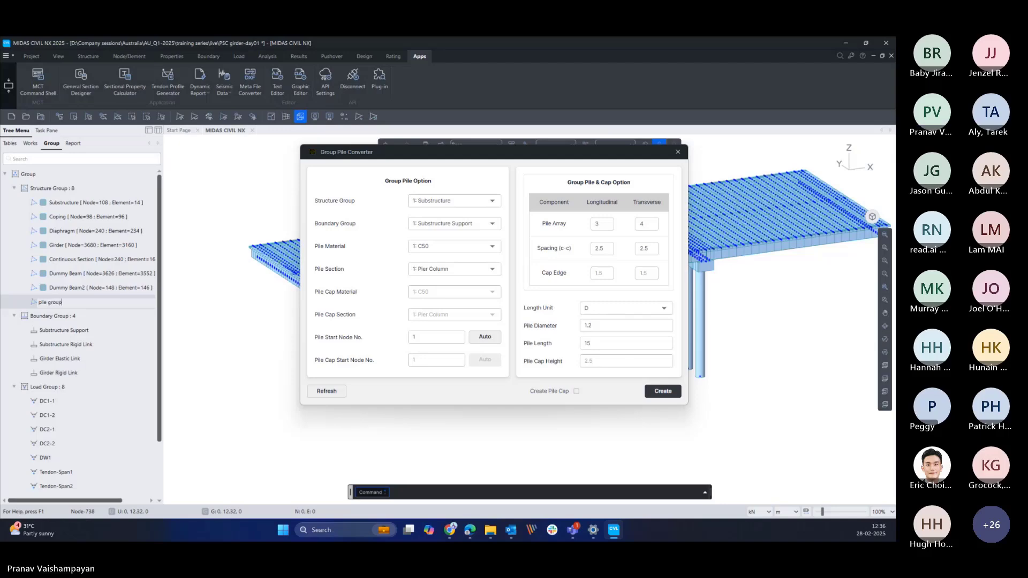
pyautogui.press('Return')
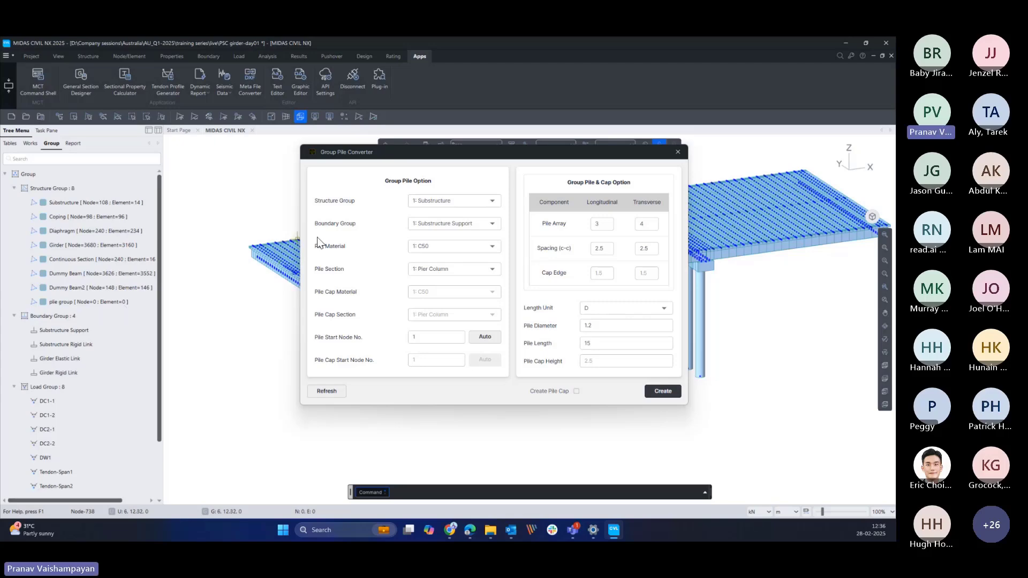
# - Create a new boundary group named "pile group"
pyautogui.rightClick(60, 316)
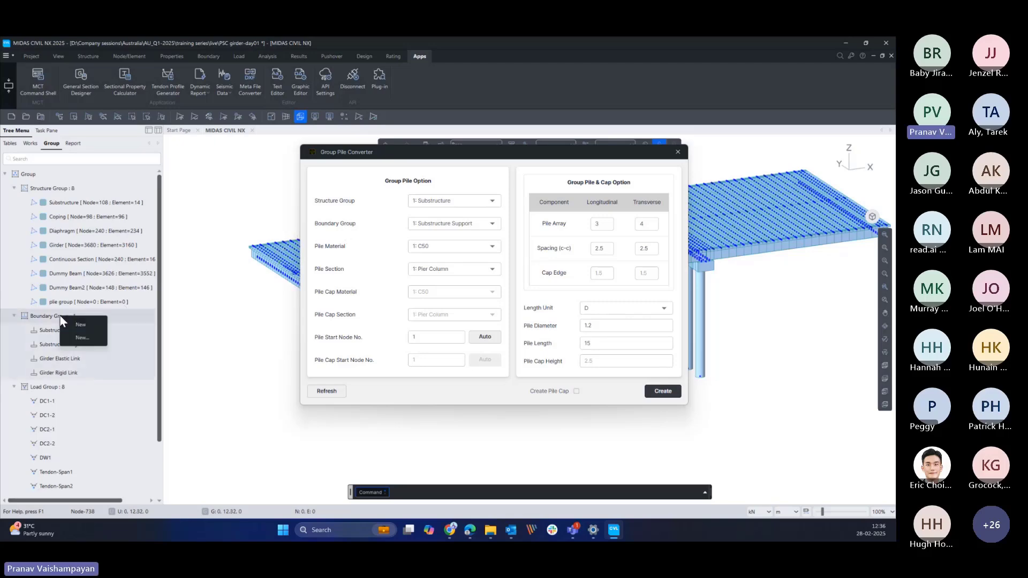
pyautogui.click(80, 321)
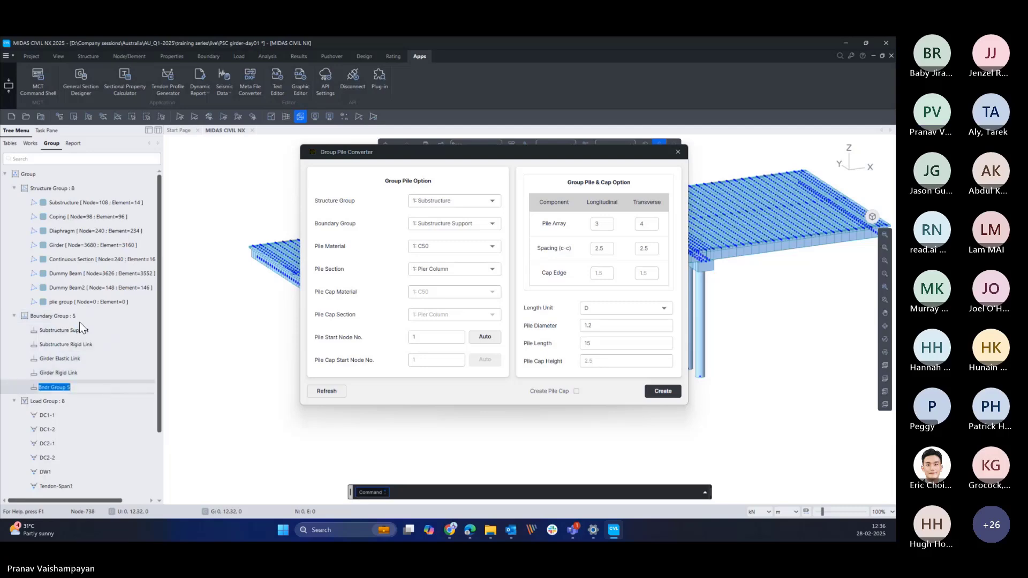
pyautogui.write('pile gro')
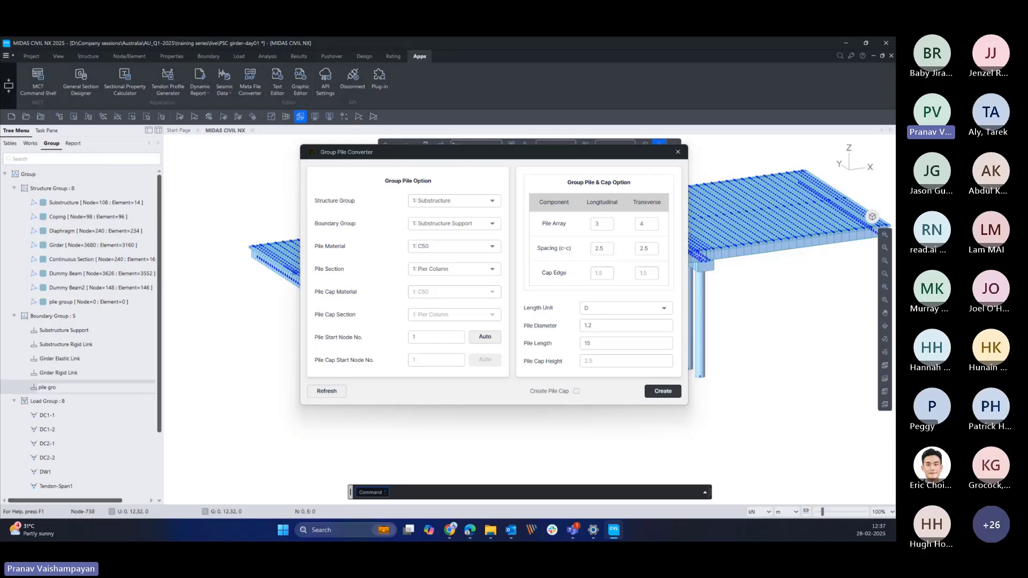
pyautogui.write('up')
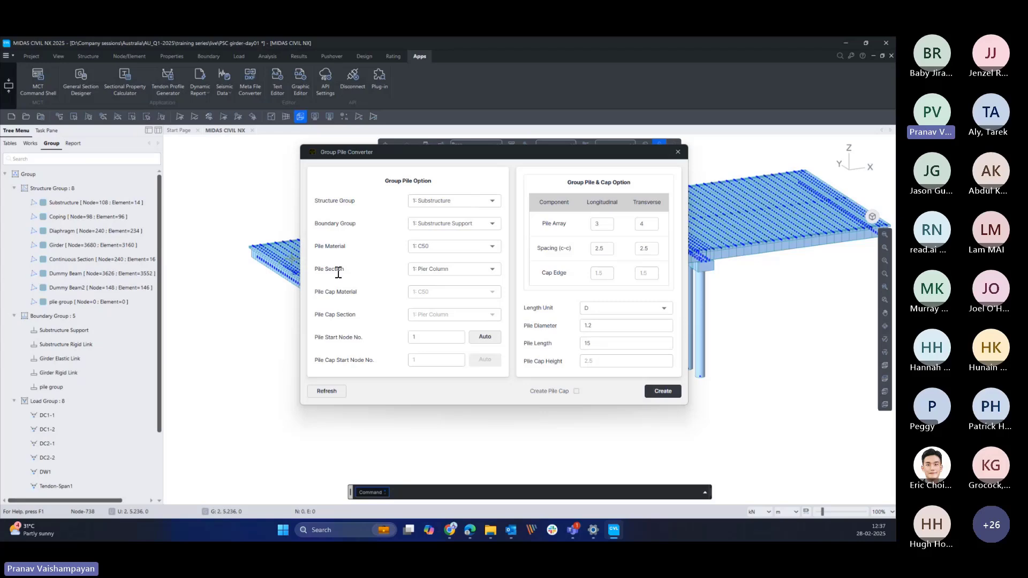
# - Start adding a new section in the section properties and set its shape to Solid Round
pyautogui.click(32, 144)
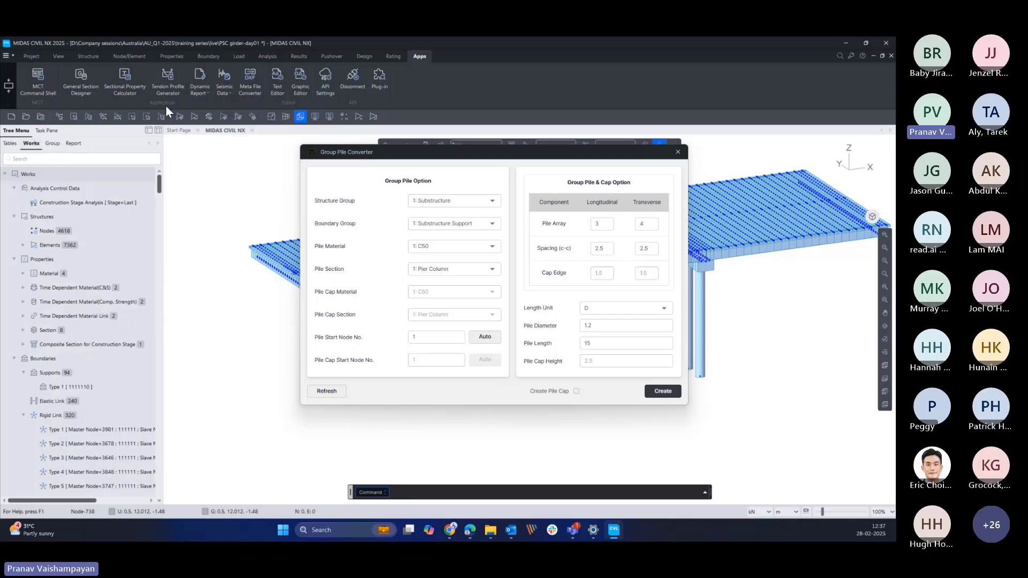
pyautogui.click(172, 56)
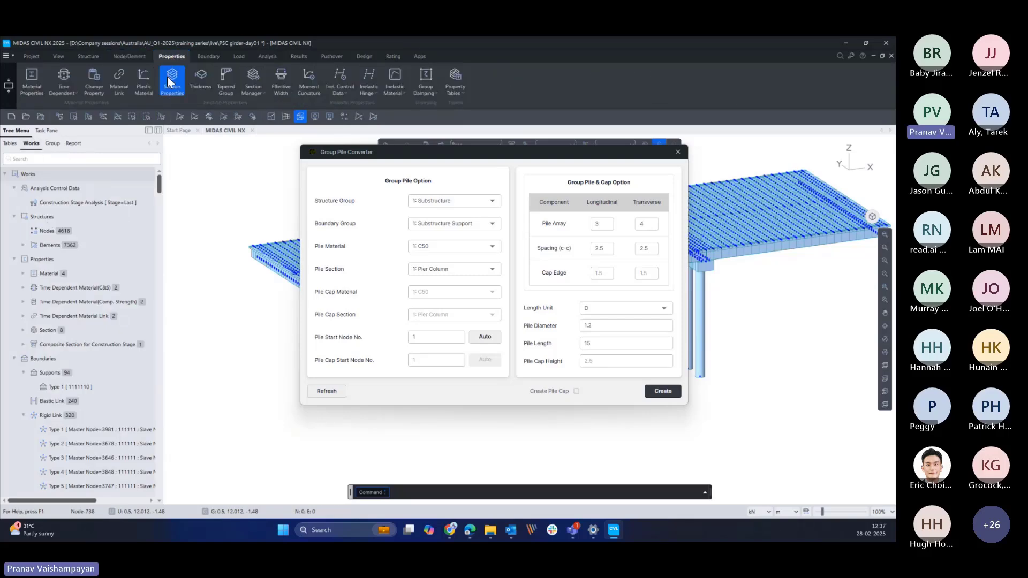
pyautogui.click(167, 78)
pyautogui.moveTo(189, 47); pyautogui.dragTo(201, 116)
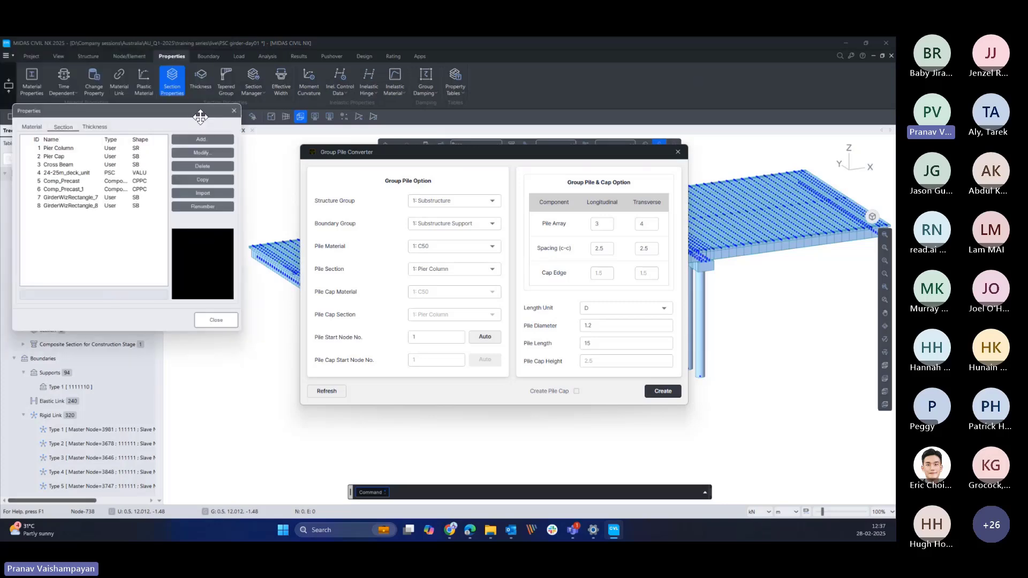
pyautogui.click(206, 139)
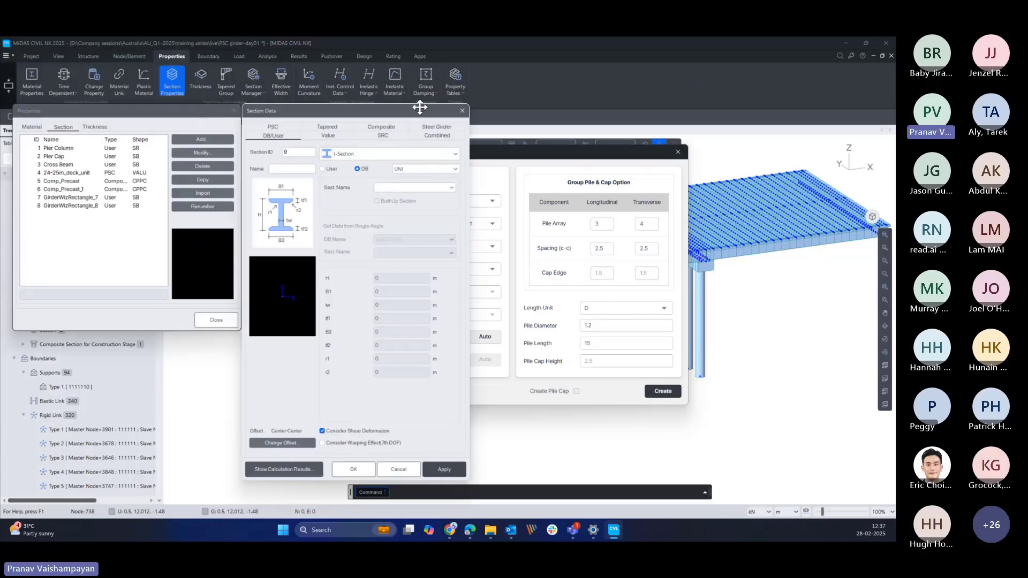
pyautogui.moveTo(408, 108); pyautogui.dragTo(343, 108)
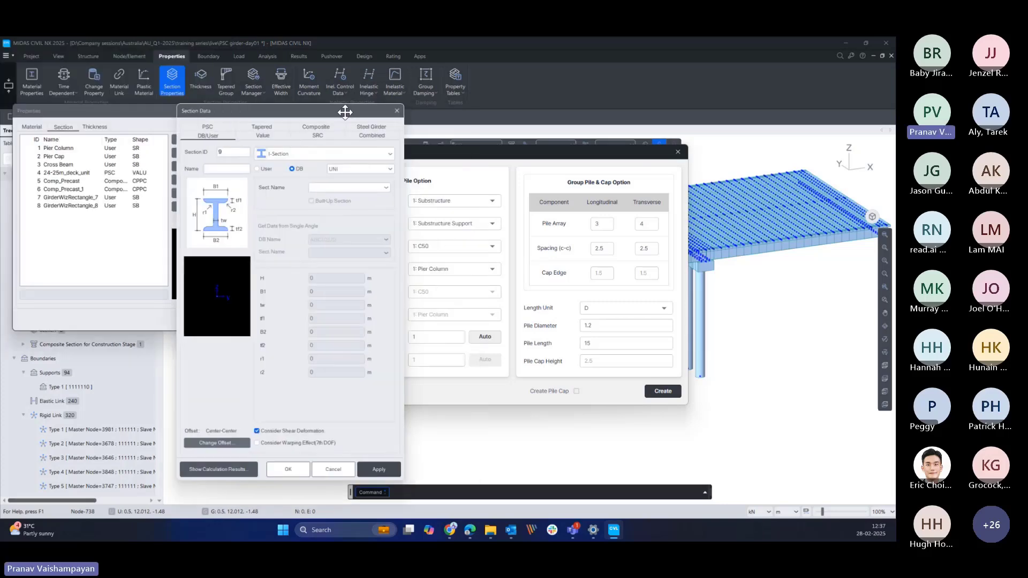
pyautogui.click(317, 156)
pyautogui.click(282, 260)
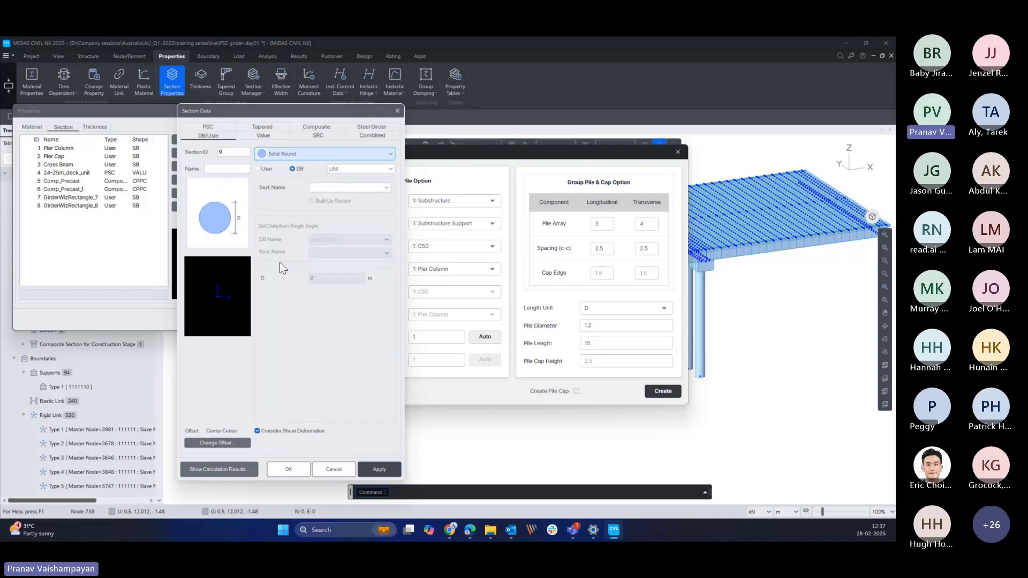
# - Add a user-defined solid round section named pile with a diameter of 0.8 m
pyautogui.click(259, 169)
pyautogui.click(332, 279)
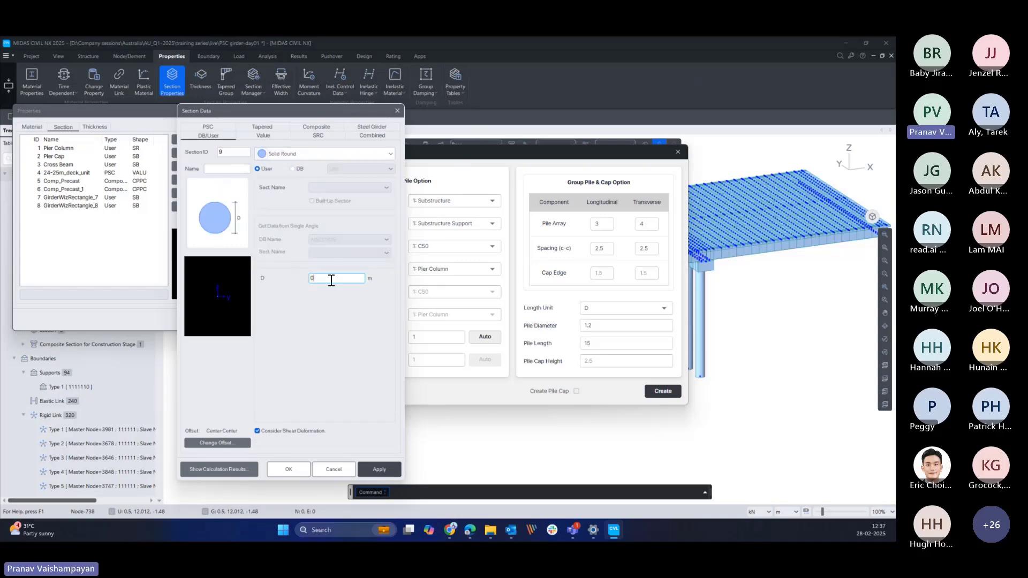
pyautogui.write('.8')
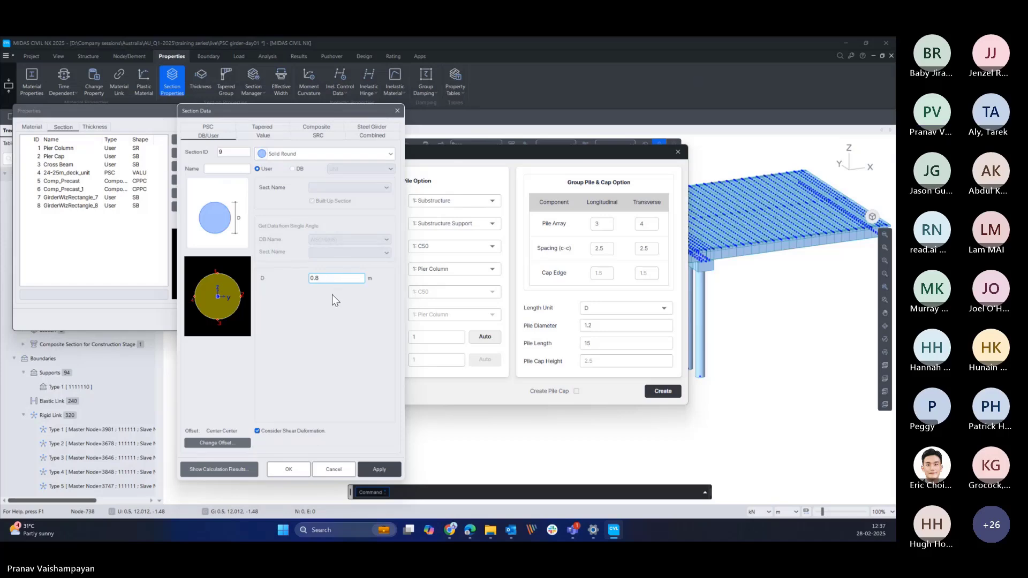
pyautogui.click(229, 169)
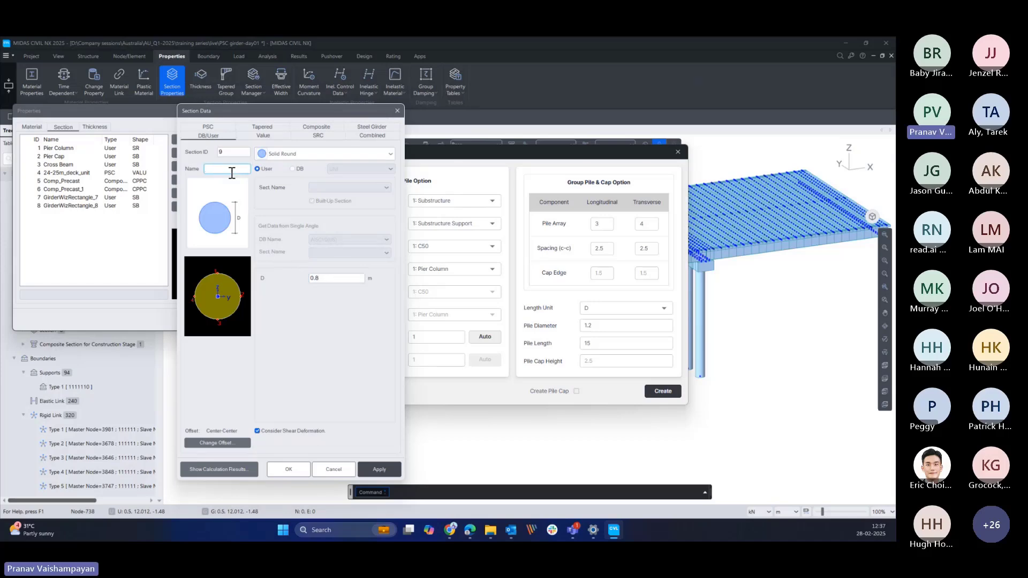
pyautogui.write('pile')
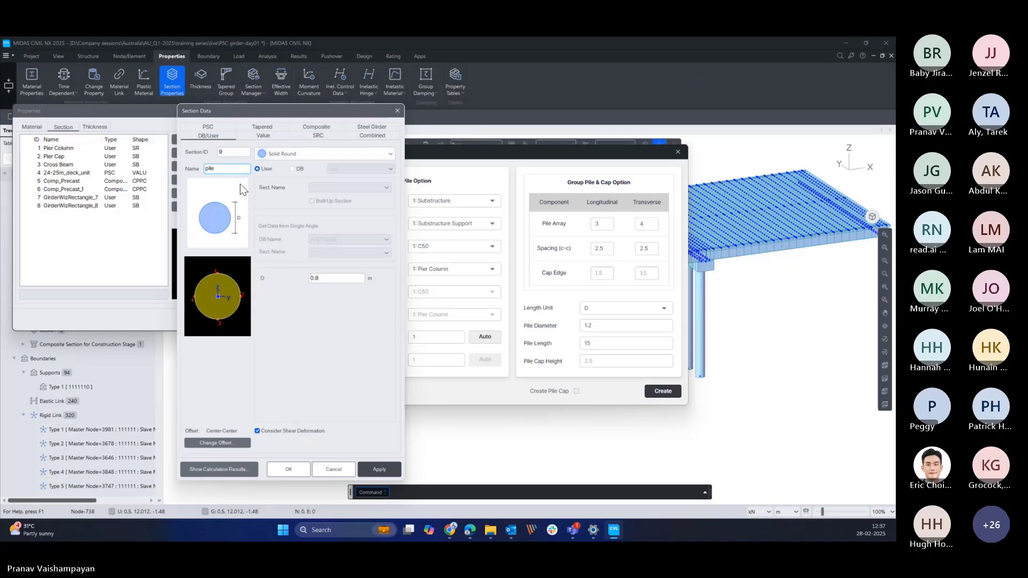
pyautogui.click(375, 470)
# - Add a user-defined solid rectangle section named pilecap with H and B both 1 m
pyautogui.moveTo(294, 111); pyautogui.dragTo(200, 106)
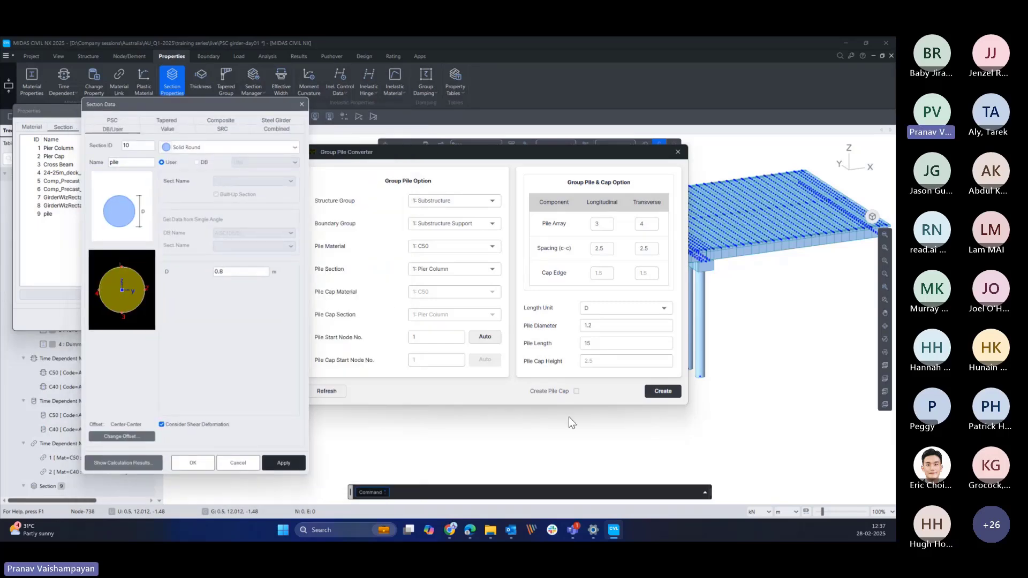
pyautogui.moveTo(217, 105); pyautogui.dragTo(261, 107)
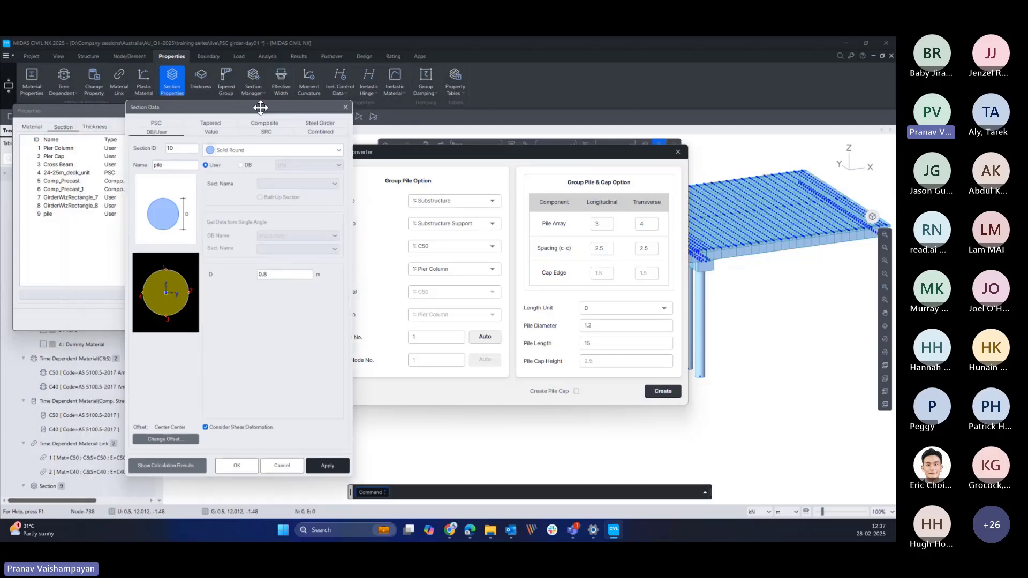
pyautogui.click(229, 148)
pyautogui.click(237, 253)
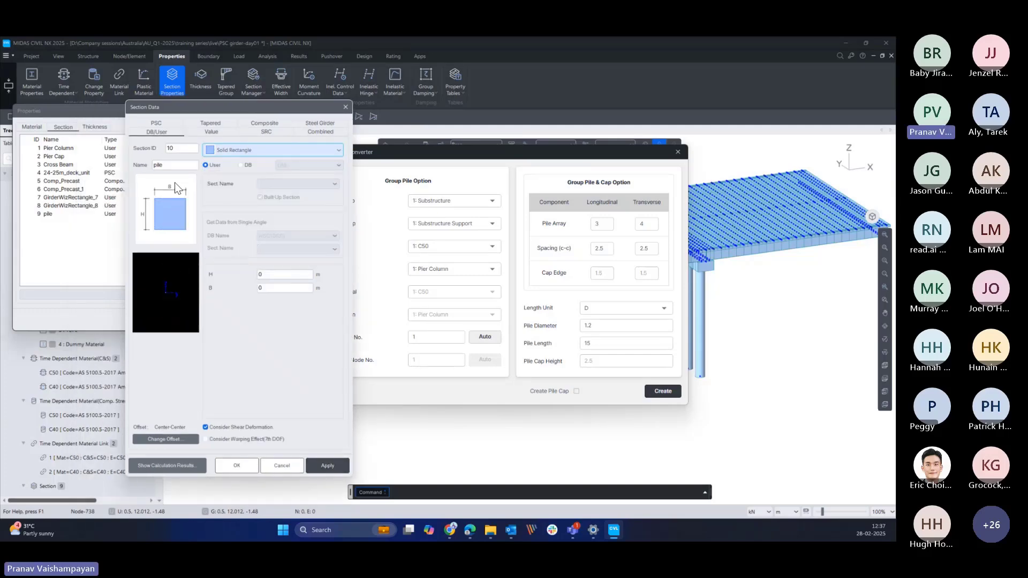
pyautogui.doubleClick(170, 165)
pyautogui.write('pi')
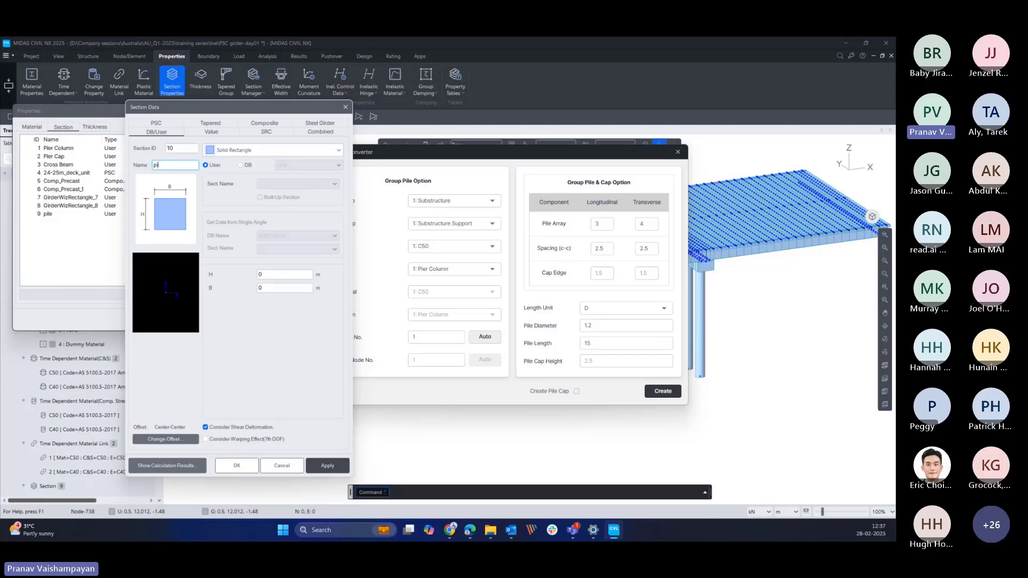
pyautogui.write('lecap')
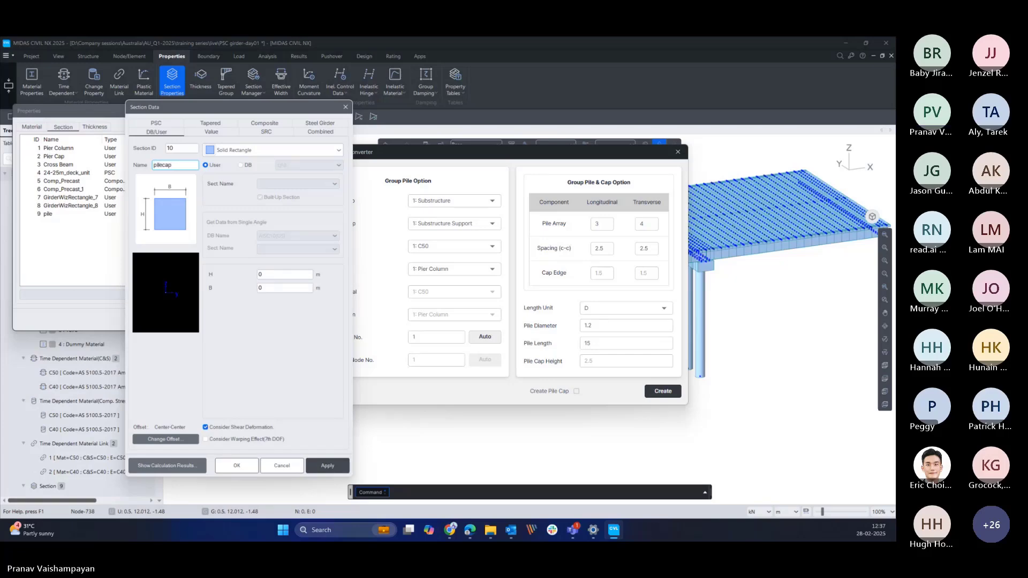
pyautogui.click(269, 274)
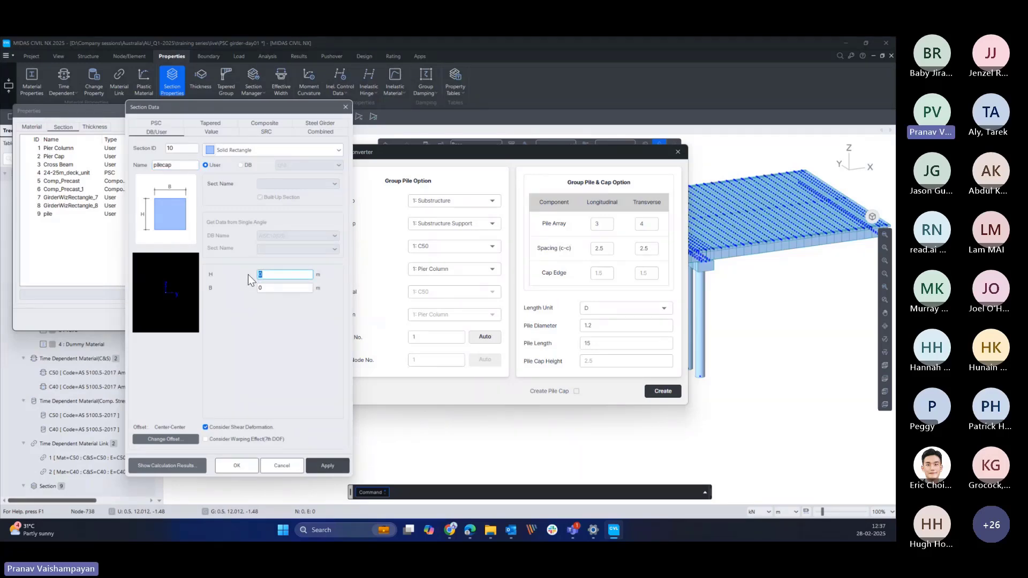
pyautogui.write('1')
pyautogui.press('Tab')
pyautogui.write('1')
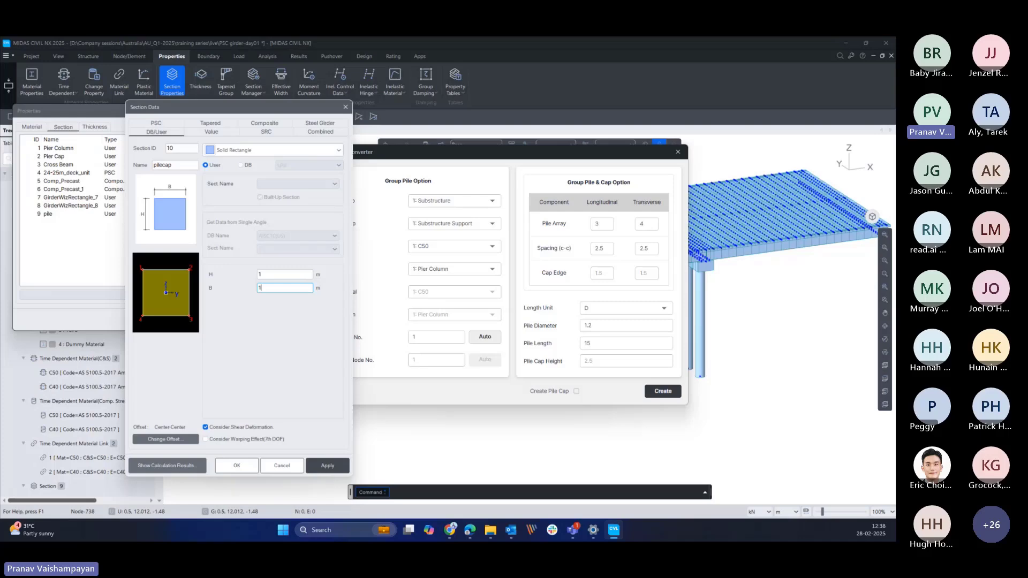
pyautogui.click(237, 466)
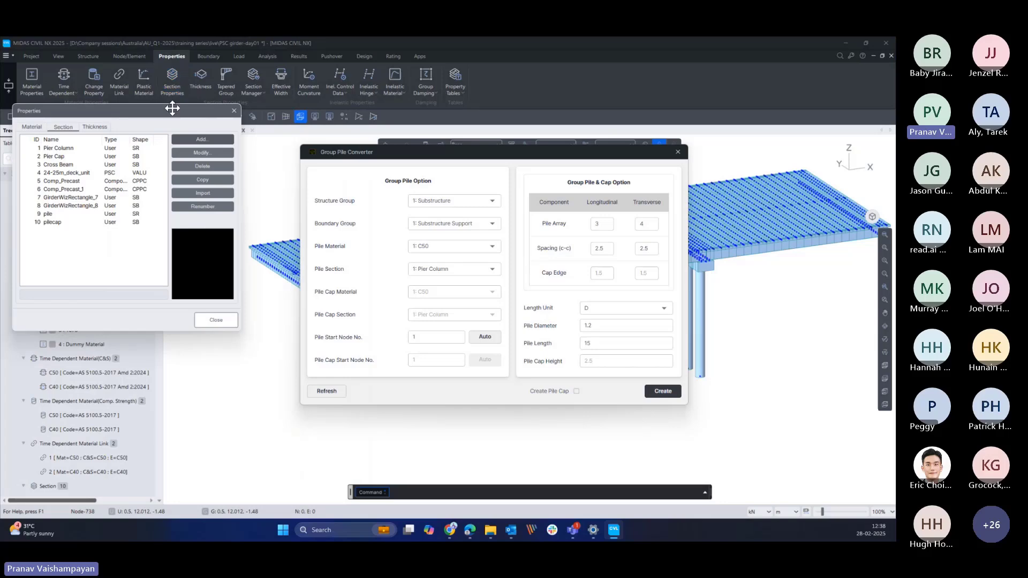
# - Check the pile and pilecap entries in the section list, and close the properties dialog
pyautogui.moveTo(171, 108); pyautogui.dragTo(195, 110)
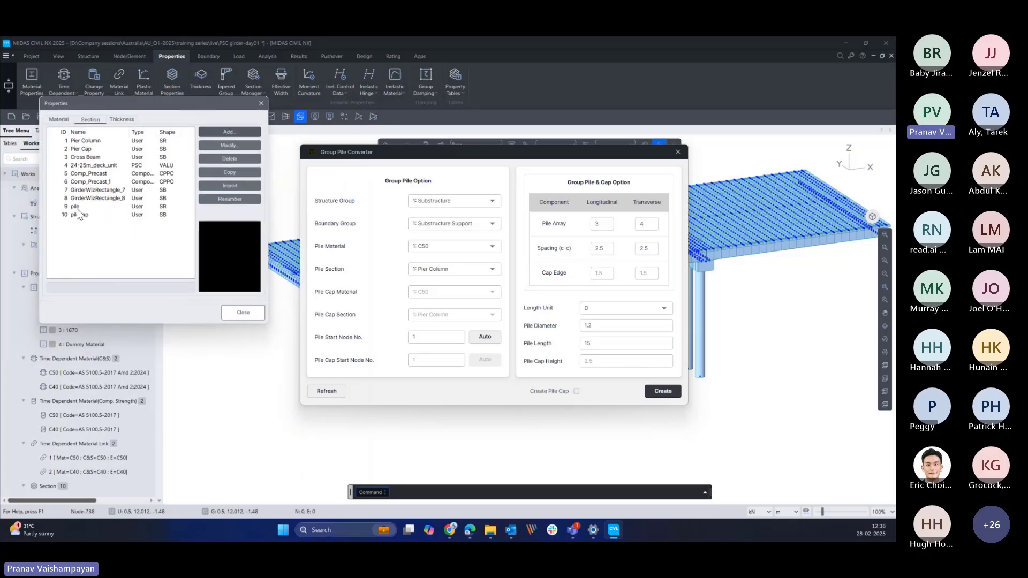
pyautogui.click(76, 208)
pyautogui.click(85, 216)
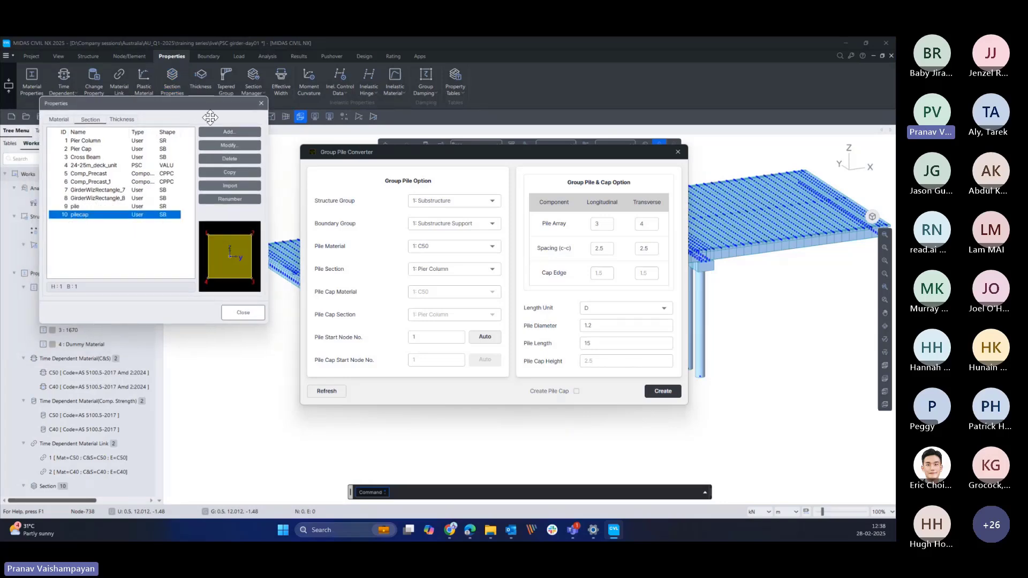
pyautogui.click(262, 103)
# - Set both the structure group and the boundary group to pile group in the Group Pile Converter
pyautogui.moveTo(467, 155); pyautogui.dragTo(485, 145)
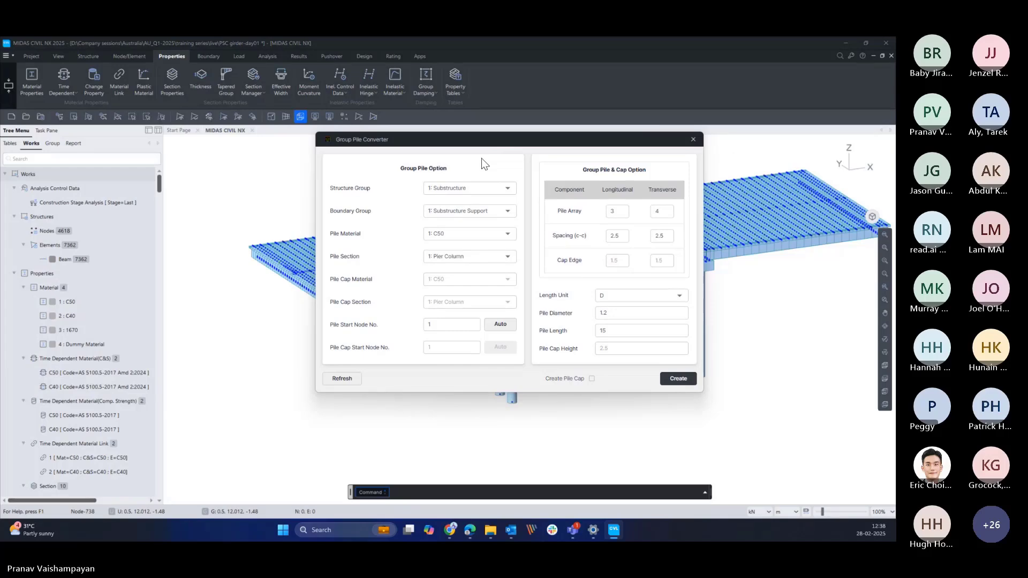
pyautogui.click(47, 145)
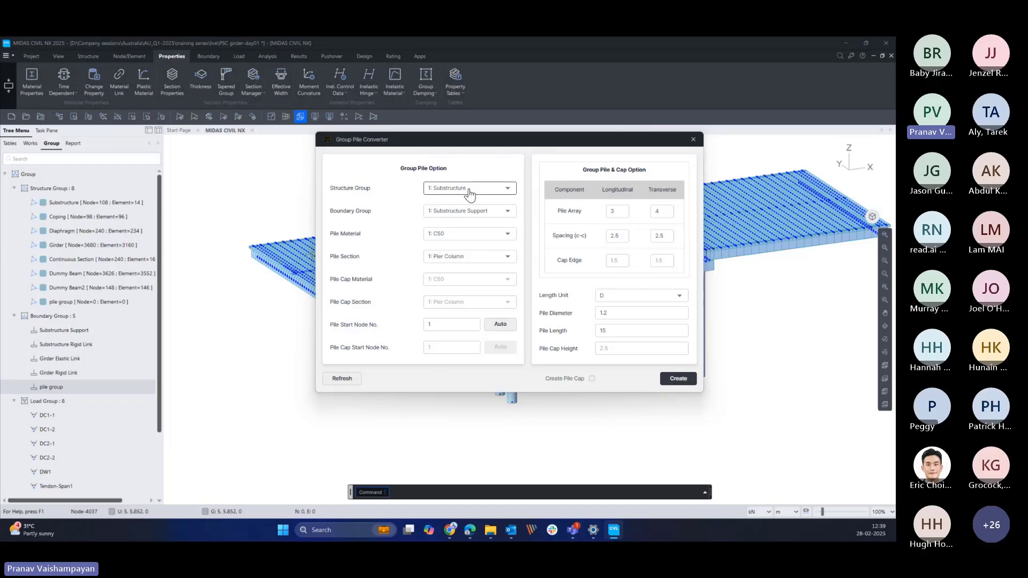
pyautogui.moveTo(501, 137); pyautogui.dragTo(489, 139)
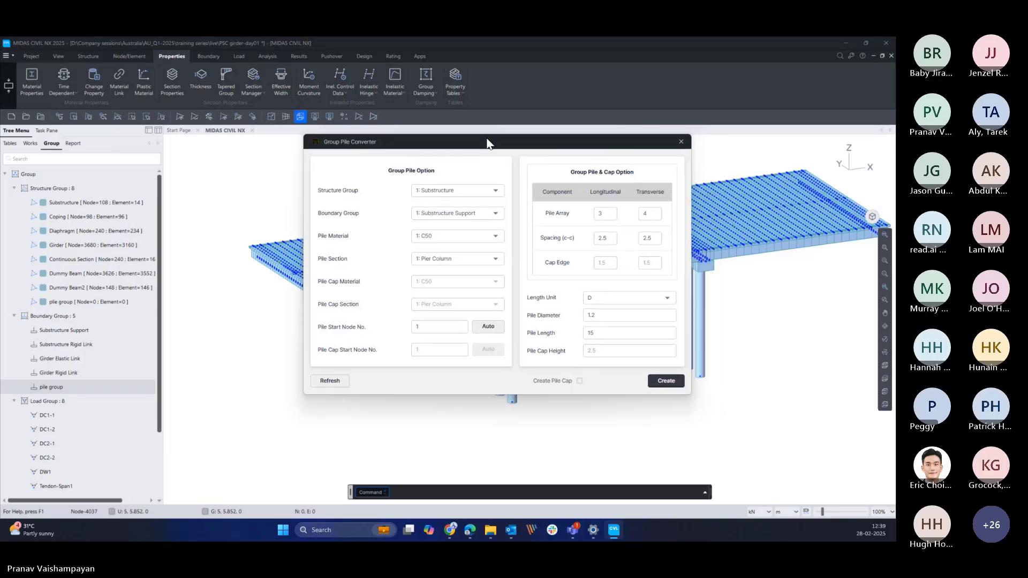
pyautogui.click(488, 191)
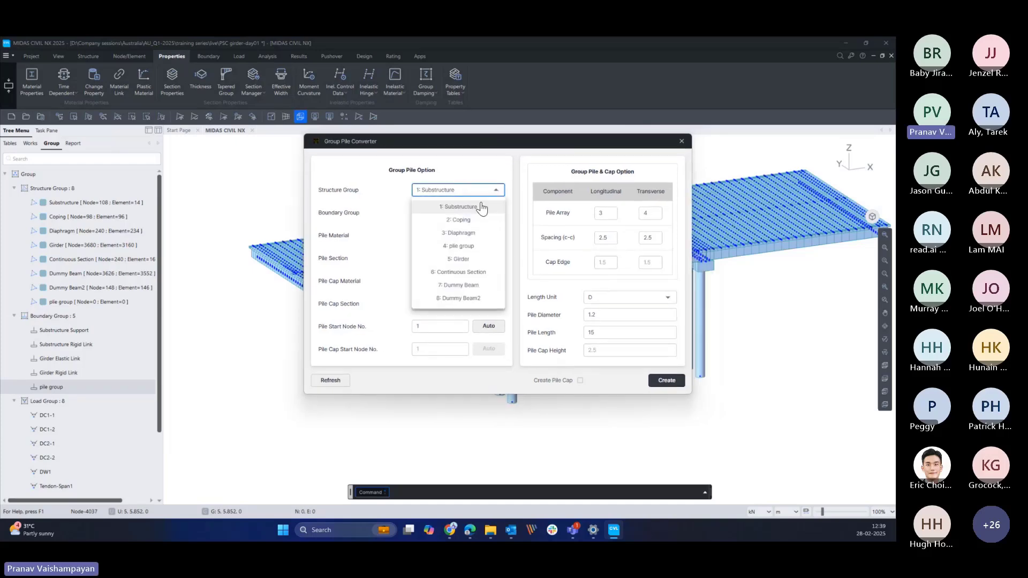
pyautogui.click(468, 248)
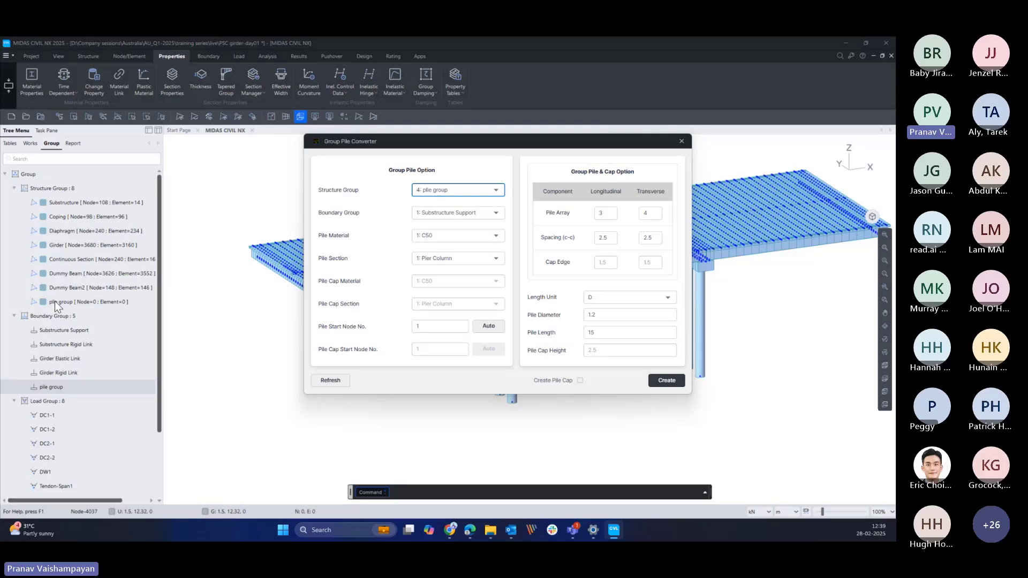
pyautogui.moveTo(452, 147); pyautogui.dragTo(437, 147)
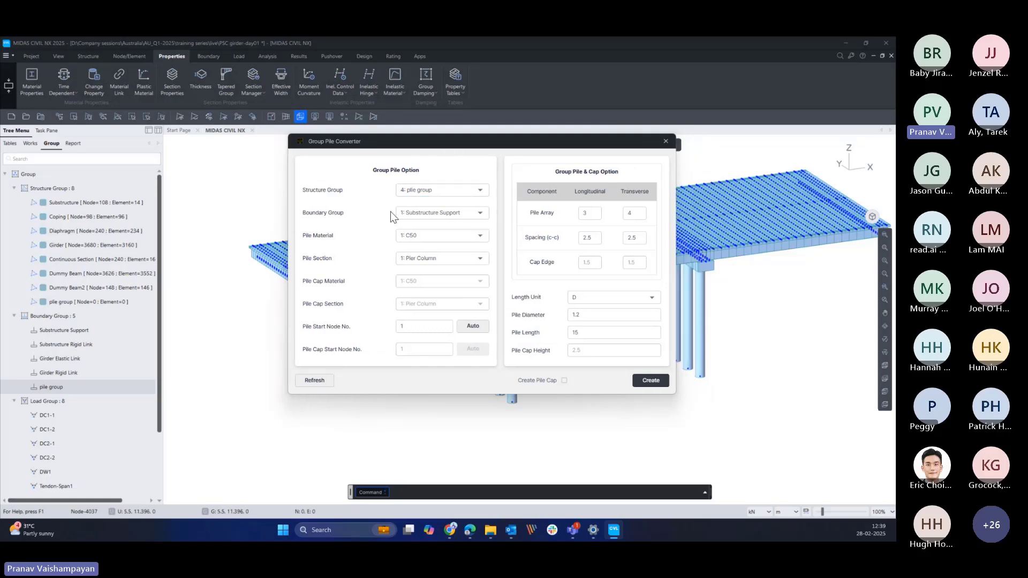
pyautogui.click(477, 213)
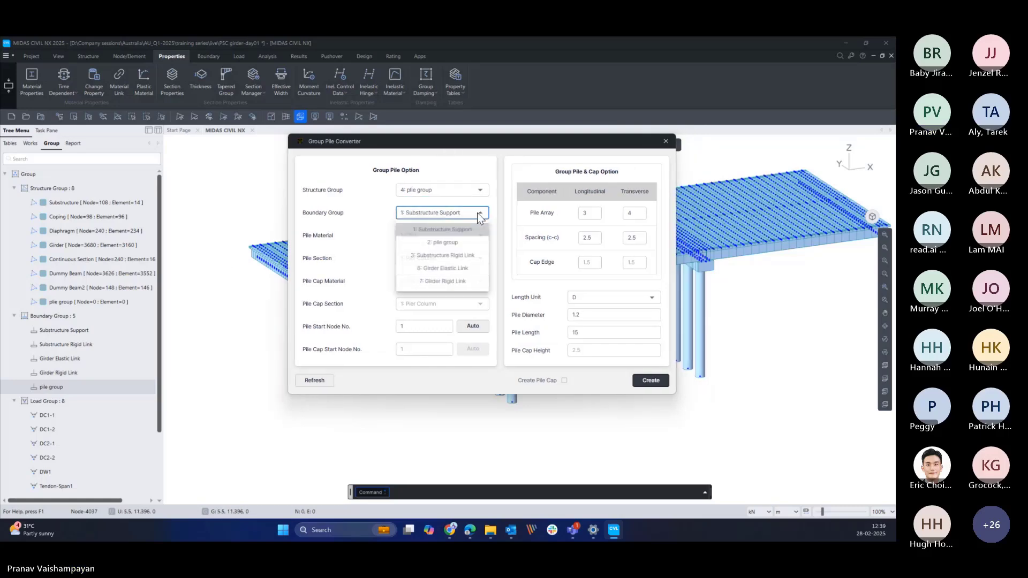
pyautogui.click(445, 244)
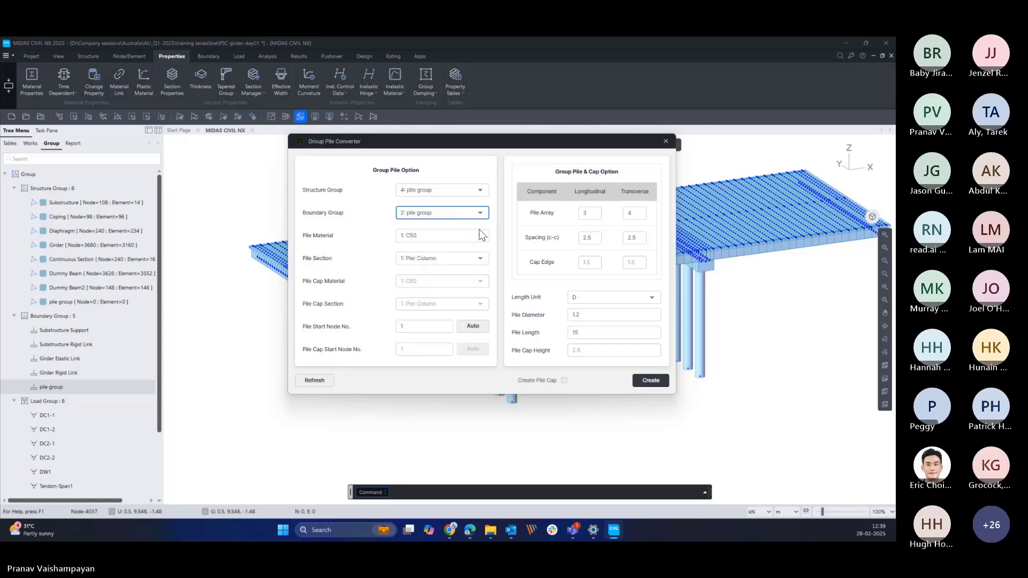
# - Assign material C40 and the pile section to the piles in the Group Pile Converter
pyautogui.click(472, 234)
pyautogui.click(447, 263)
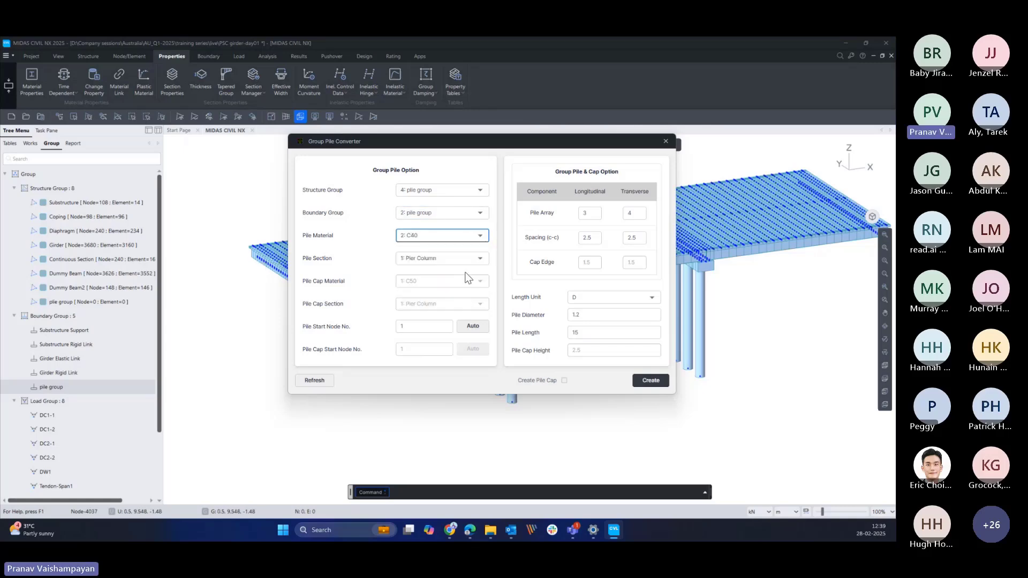
pyautogui.click(475, 259)
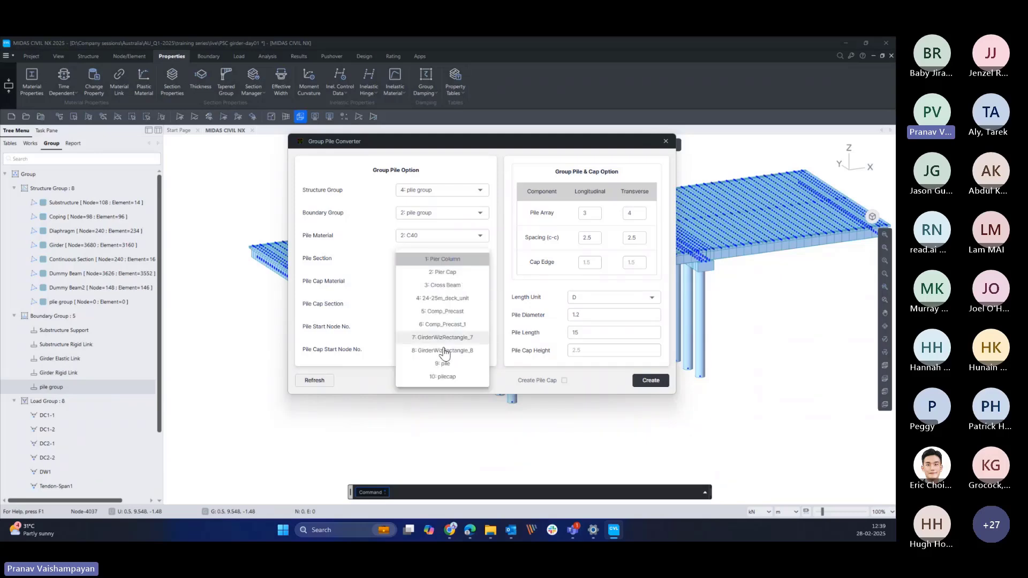
pyautogui.click(445, 363)
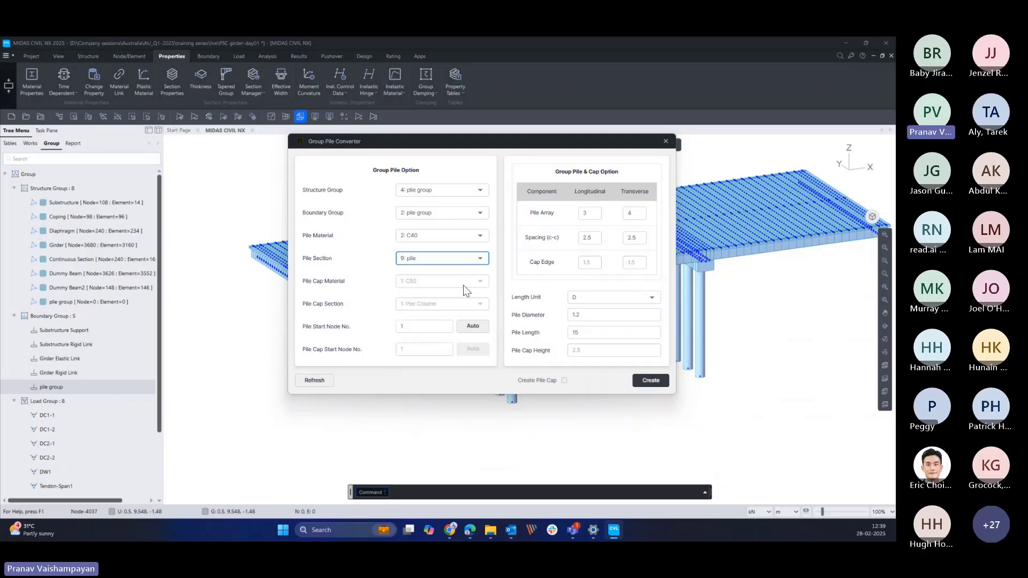
# - Enable pile cap creation and assign the cap material C40 and the pilecap section
pyautogui.click(563, 381)
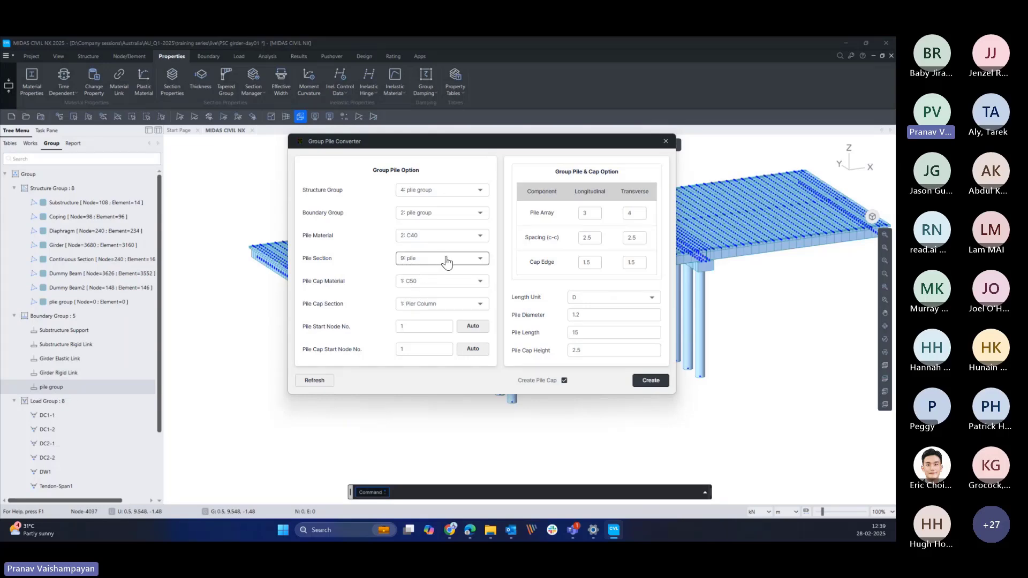
pyautogui.click(480, 282)
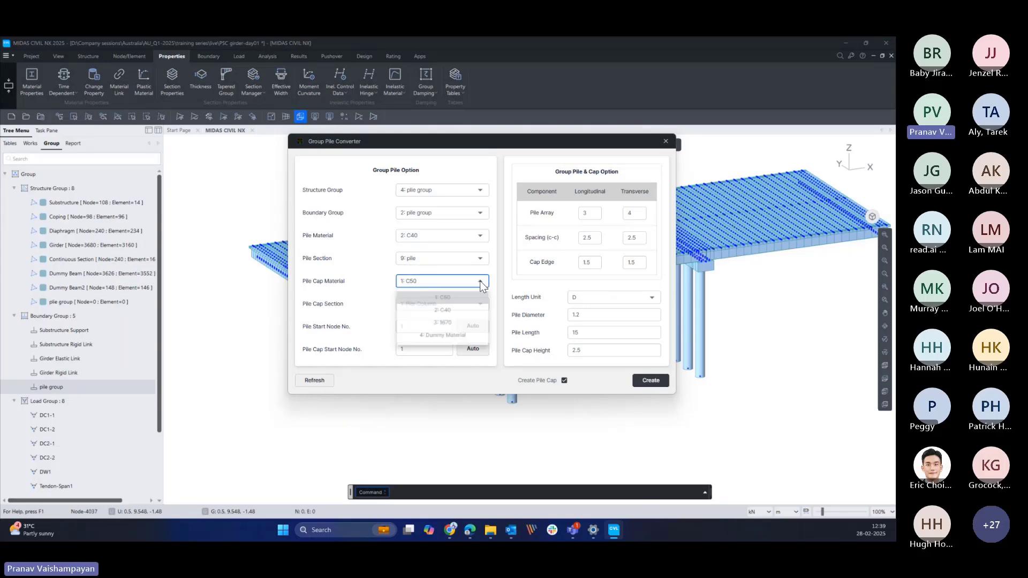
pyautogui.click(458, 310)
pyautogui.click(459, 305)
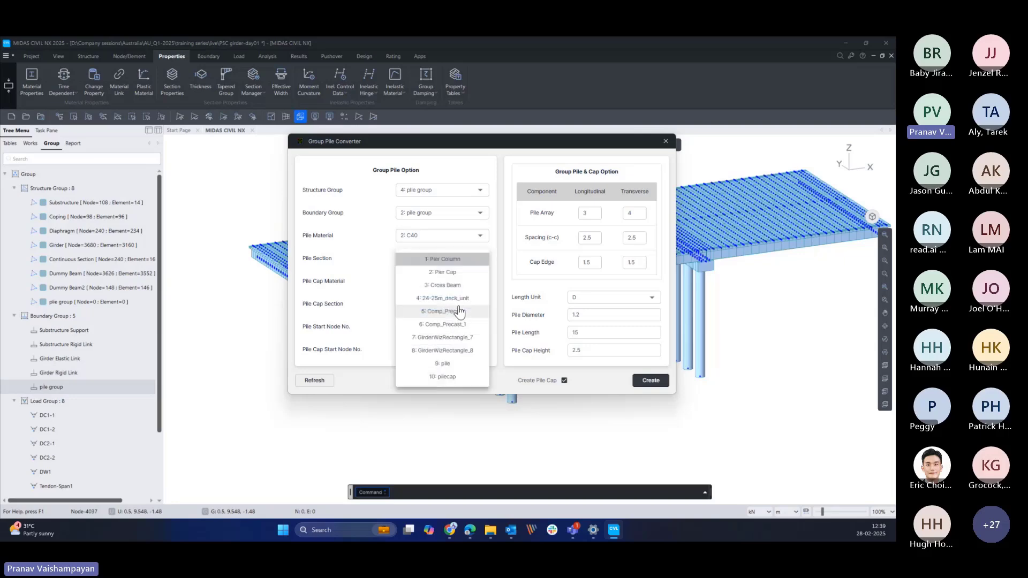
pyautogui.click(453, 377)
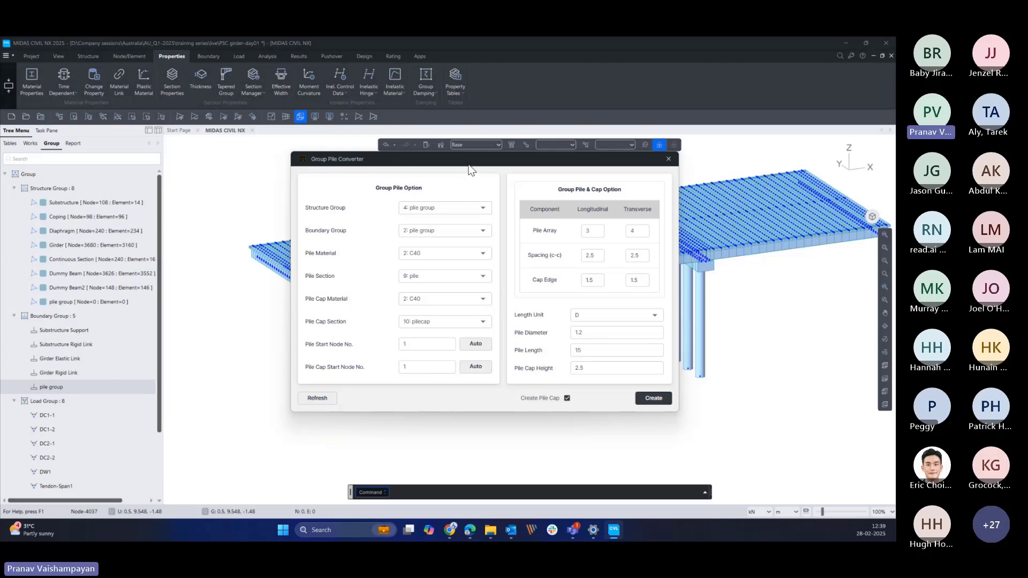
# - Set the pile start node number to 15000 and the pile cap start node number to 10000
pyautogui.moveTo(458, 166); pyautogui.dragTo(509, 199)
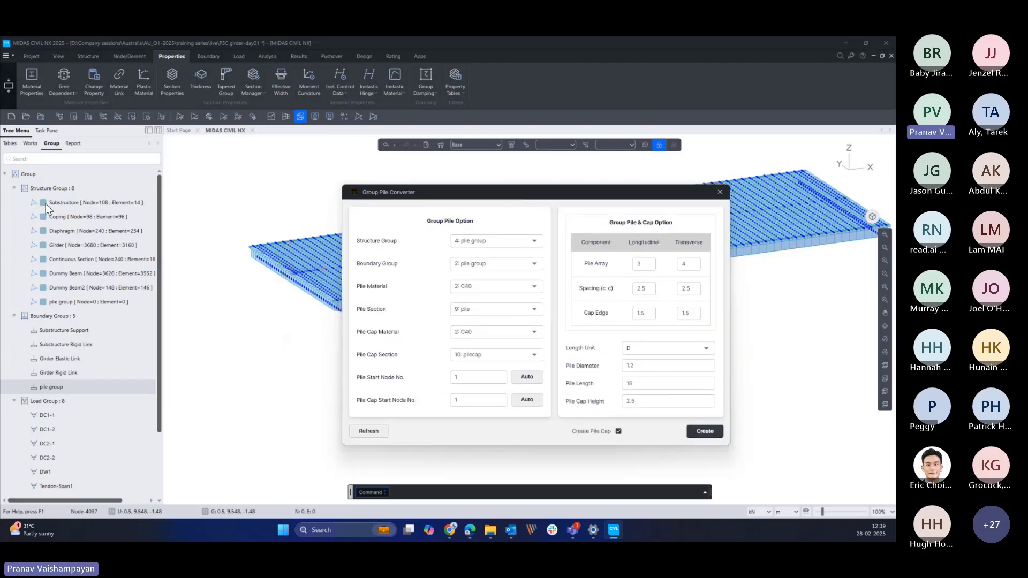
pyautogui.click(31, 143)
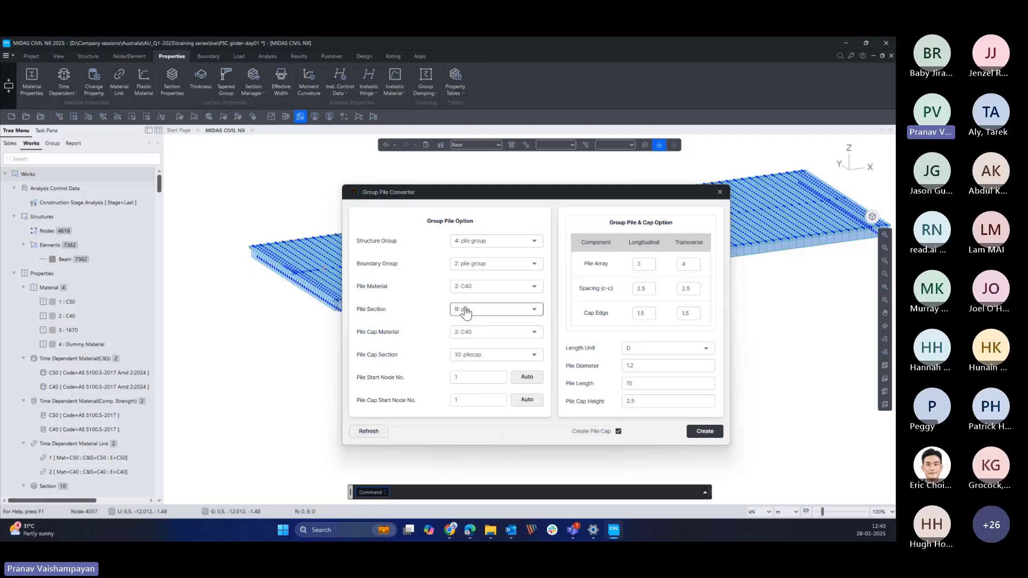
pyautogui.moveTo(474, 199); pyautogui.dragTo(449, 190)
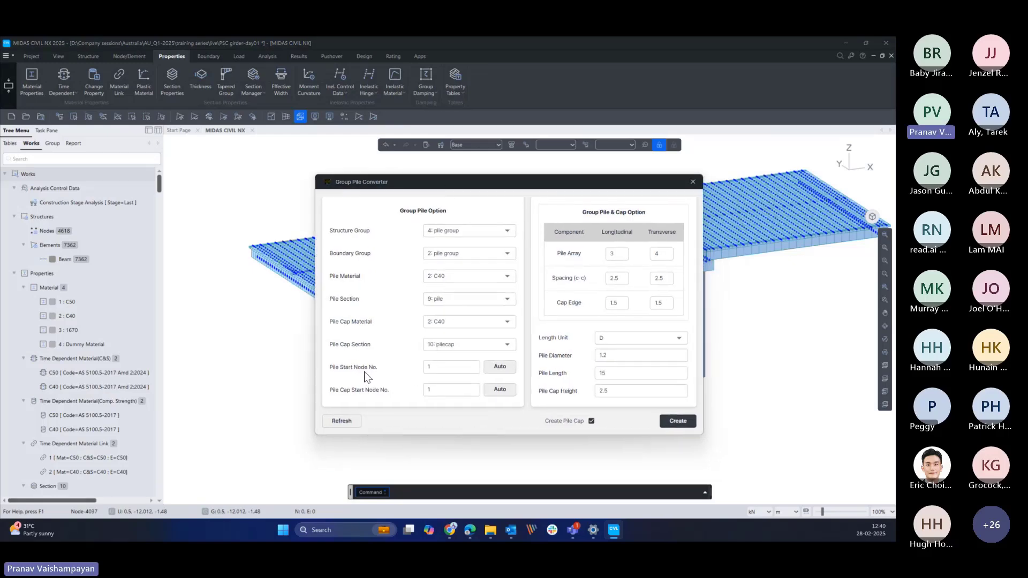
pyautogui.click(438, 364)
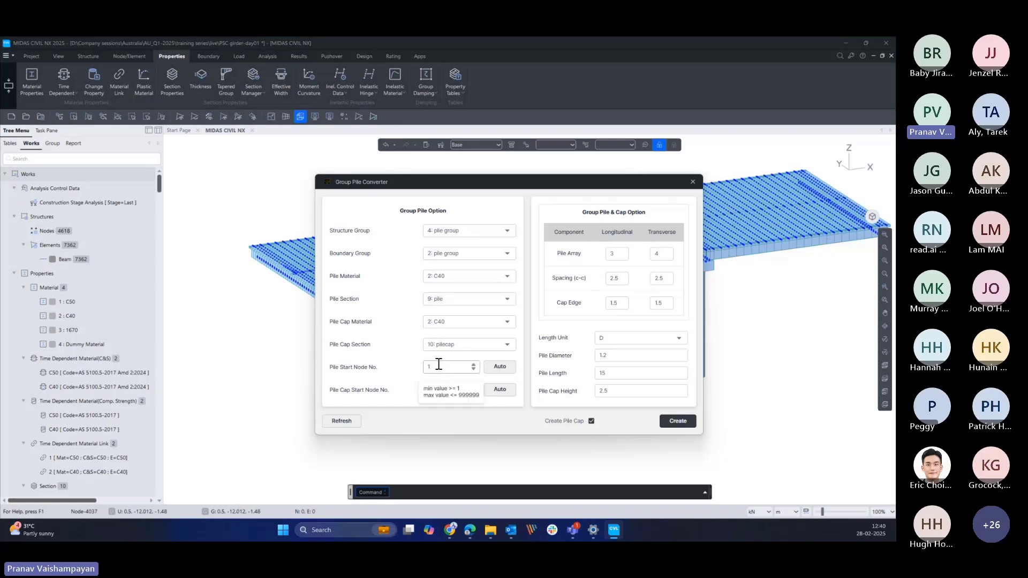
pyautogui.write('5000')
pyautogui.click(404, 366)
pyautogui.moveTo(432, 391); pyautogui.dragTo(422, 390)
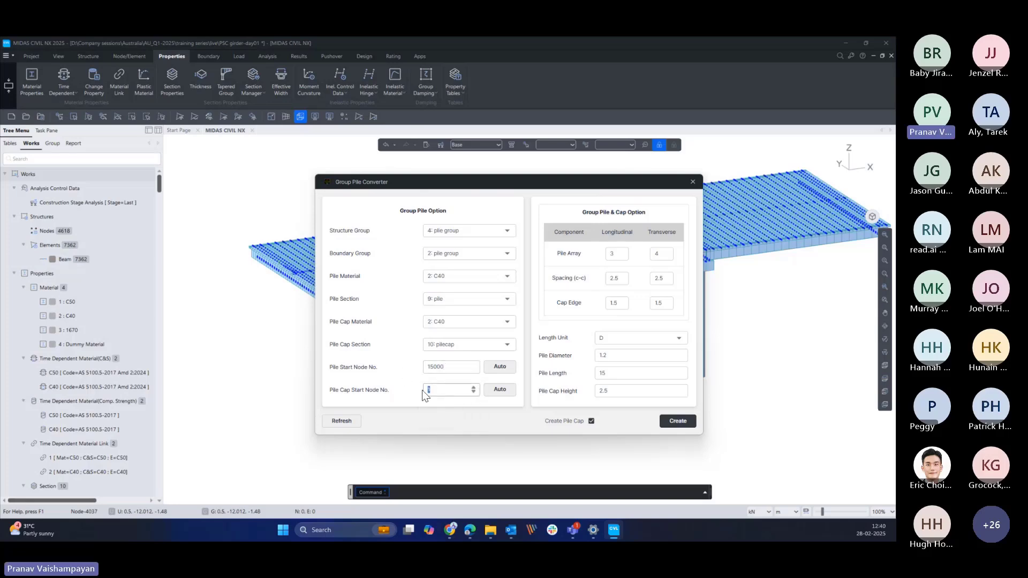
pyautogui.write('10000')
pyautogui.click(429, 367)
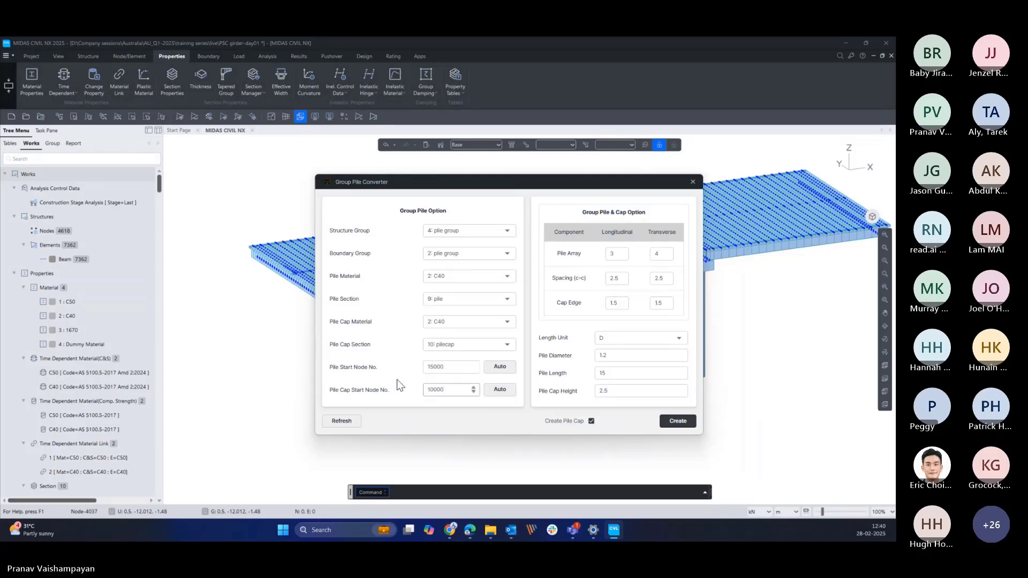
pyautogui.click(499, 373)
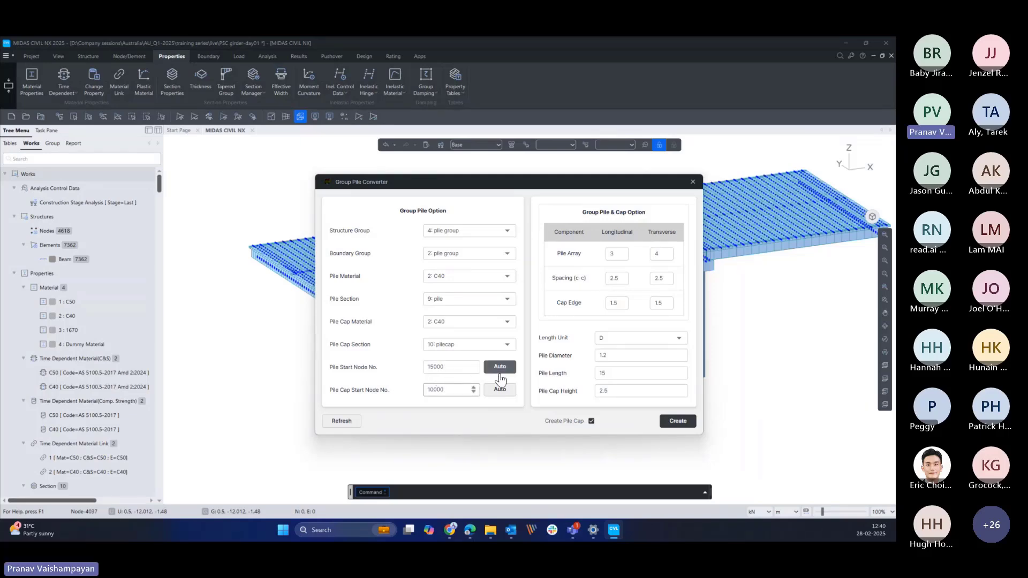
pyautogui.click(452, 391)
pyautogui.moveTo(528, 188); pyautogui.dragTo(514, 190)
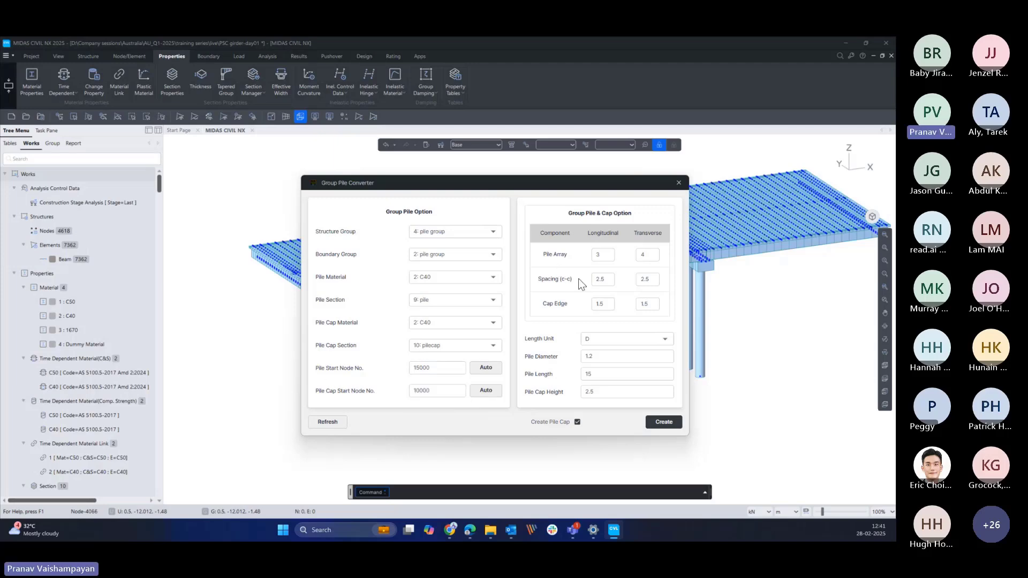
pyautogui.moveTo(598, 185); pyautogui.dragTo(381, 200)
pyautogui.write('3')
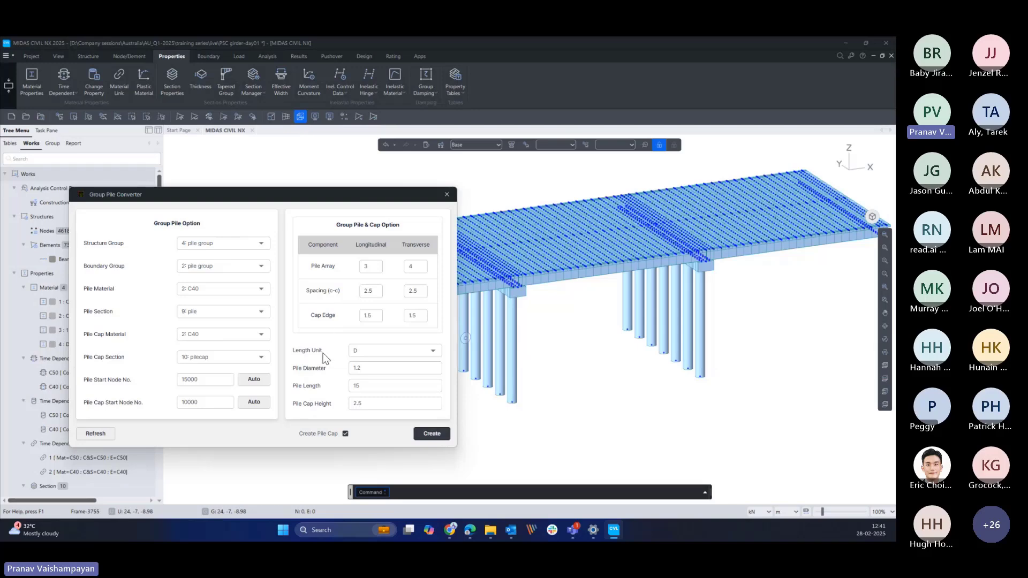
# - With length unit D, set the pile diameter to 0.8, the pile length to 10 and the pile cap height to 2
pyautogui.click(427, 355)
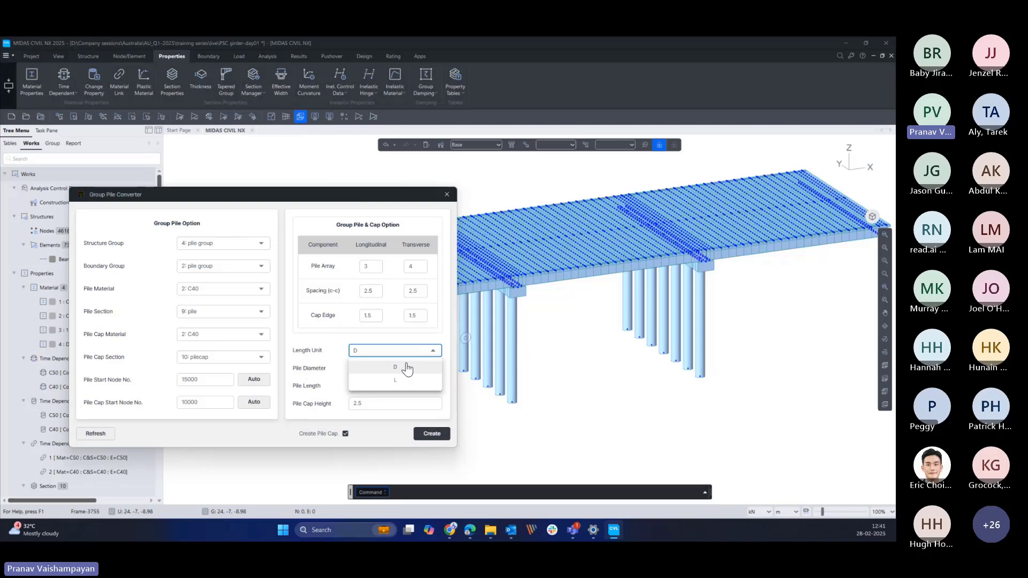
pyautogui.click(406, 367)
pyautogui.moveTo(368, 367); pyautogui.dragTo(341, 373)
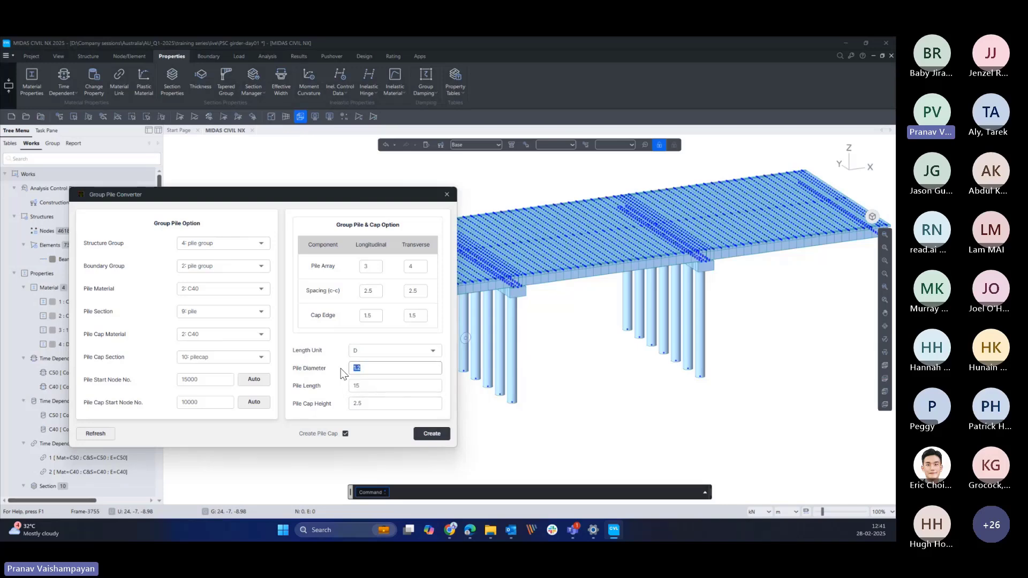
pyautogui.write('0.8')
pyautogui.press('Tab')
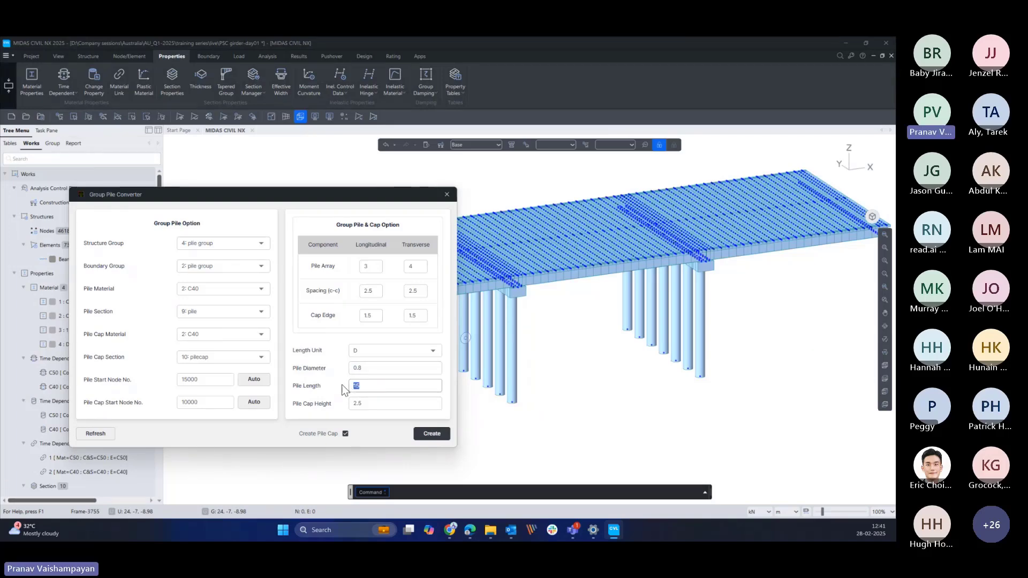
pyautogui.write('10')
pyautogui.press('Tab')
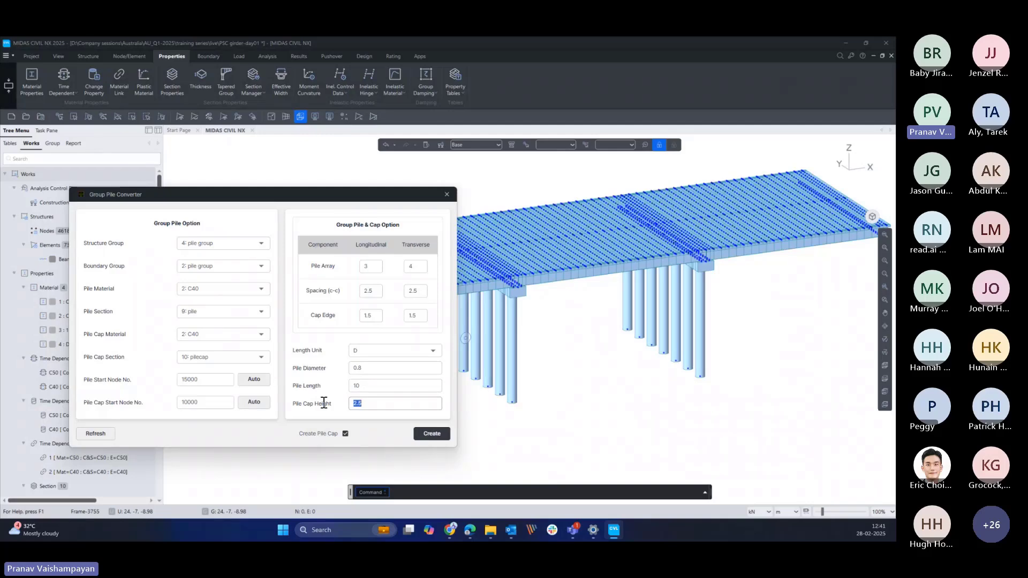
pyautogui.write('2')
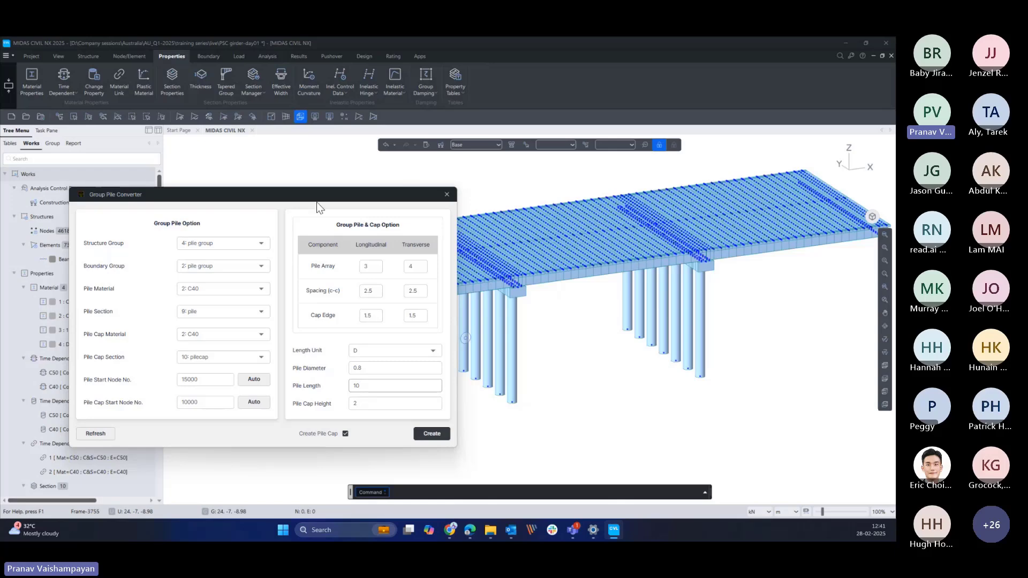
# - Change the length unit in the Group Pile Converter to L
pyautogui.moveTo(317, 199); pyautogui.dragTo(307, 196)
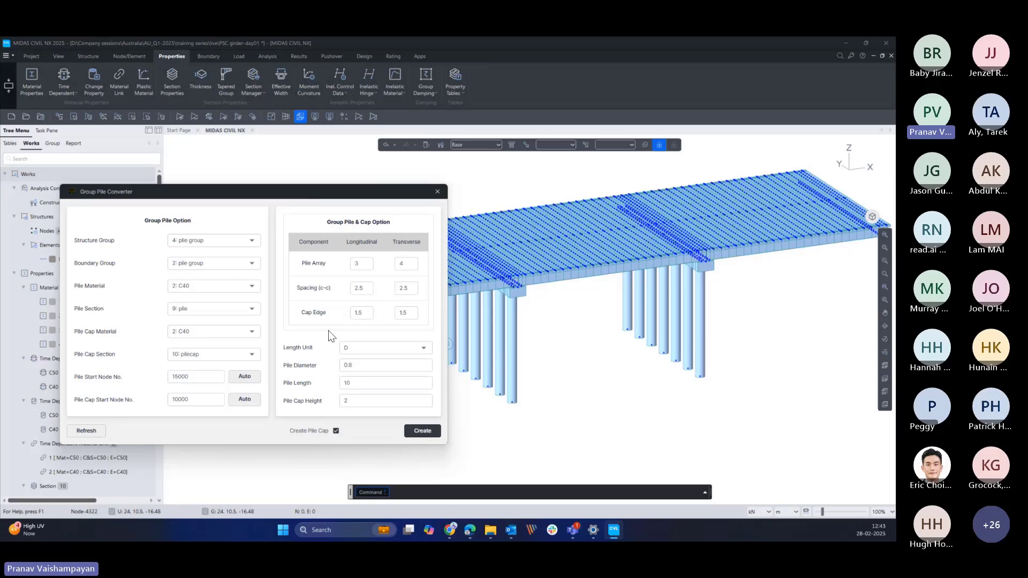
pyautogui.click(368, 348)
pyautogui.click(368, 382)
pyautogui.moveTo(356, 195); pyautogui.dragTo(325, 174)
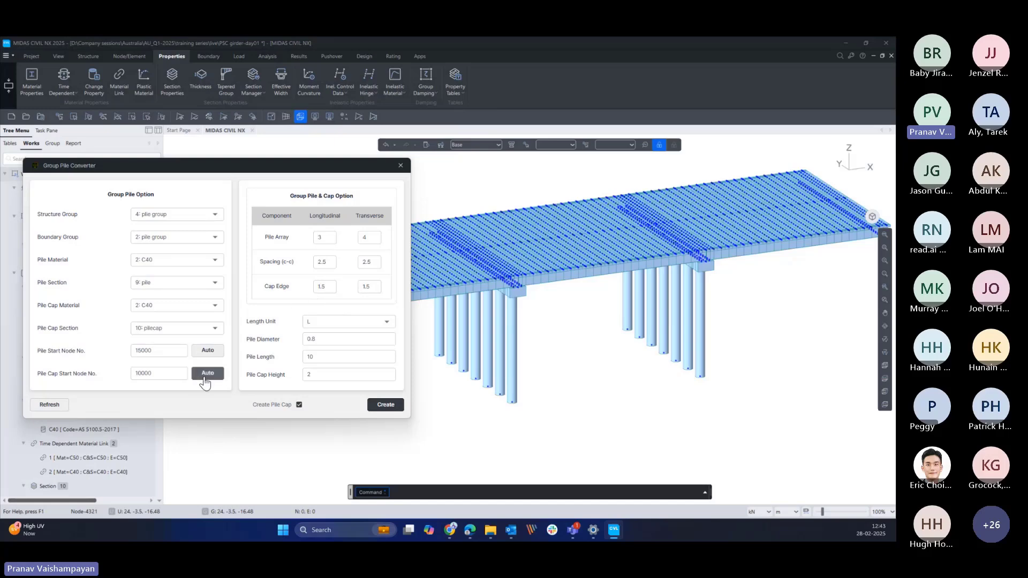
# - Select the bottom node of the nearest front pier column and create the pile group with its cap there
pyautogui.click(59, 117)
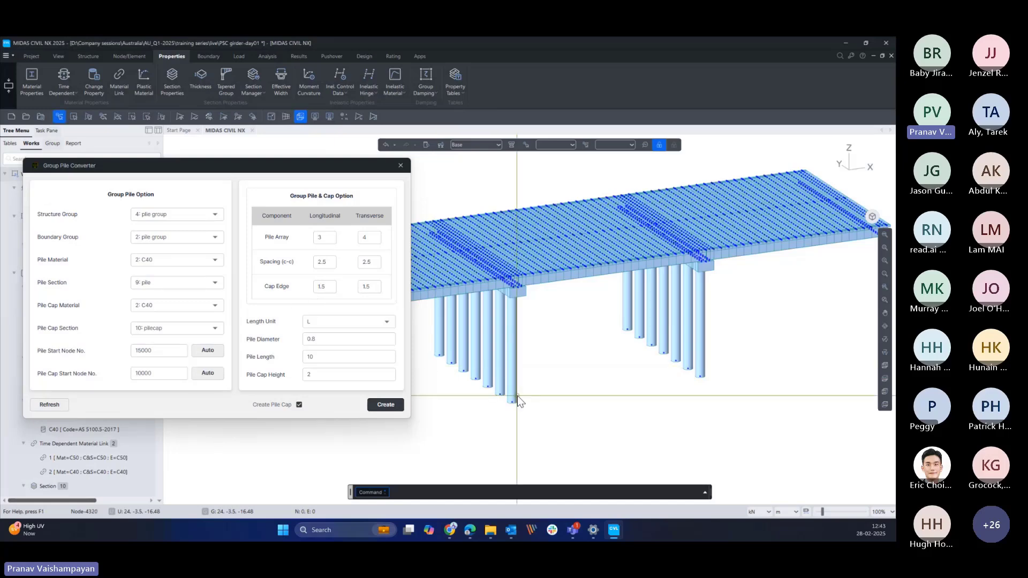
pyautogui.moveTo(507, 398); pyautogui.dragTo(531, 415)
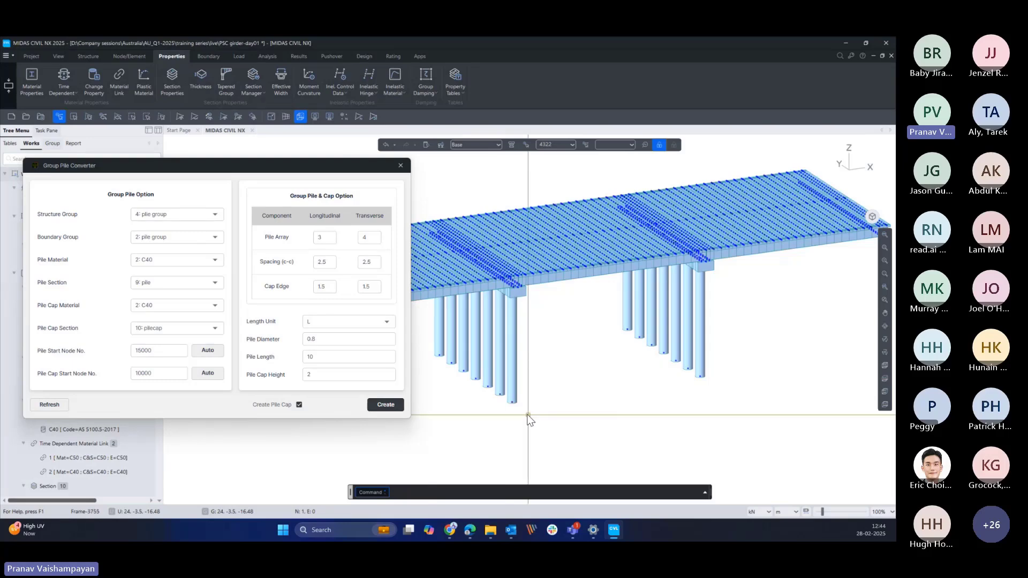
pyautogui.click(385, 404)
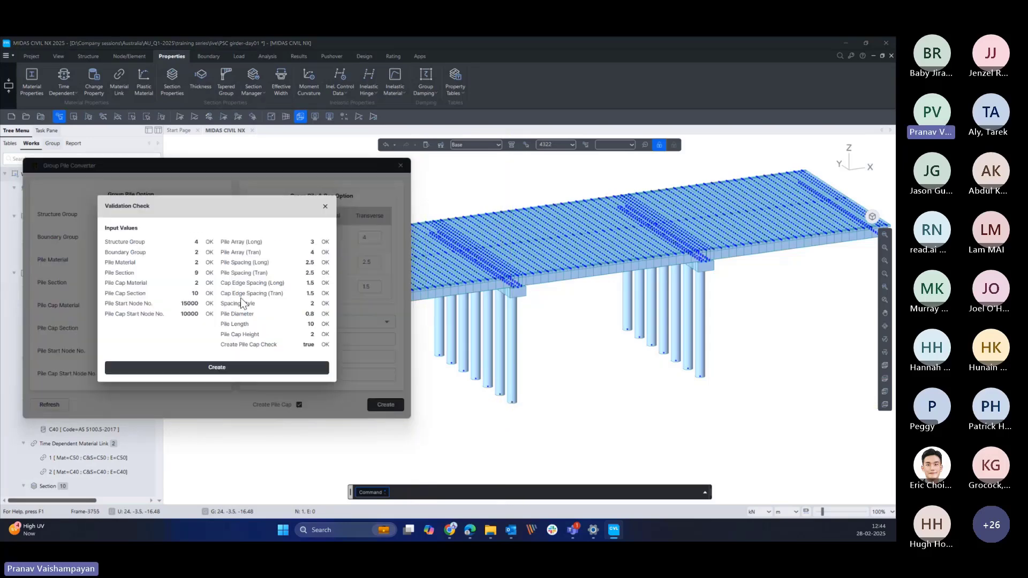
pyautogui.click(231, 369)
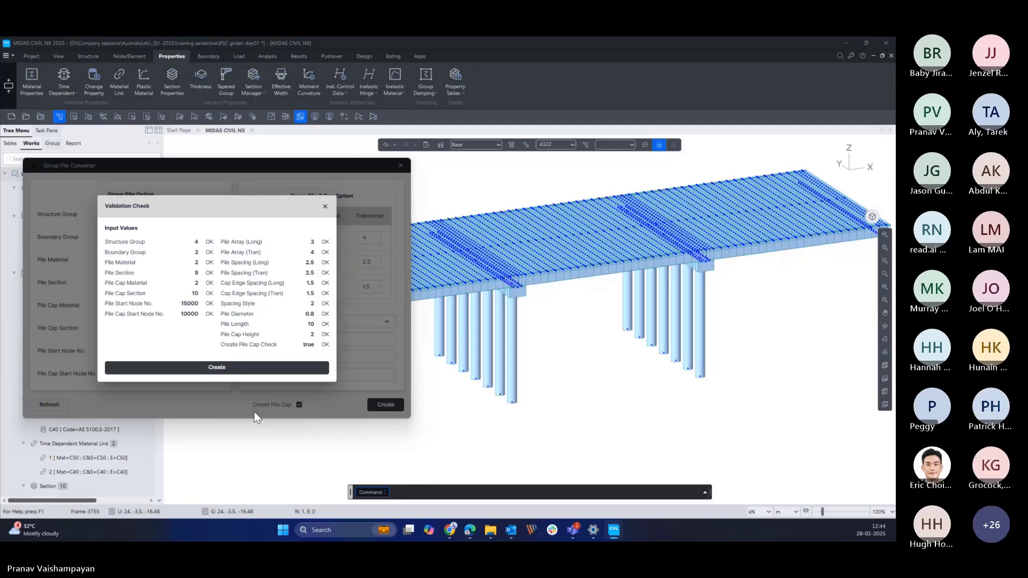
pyautogui.click(321, 370)
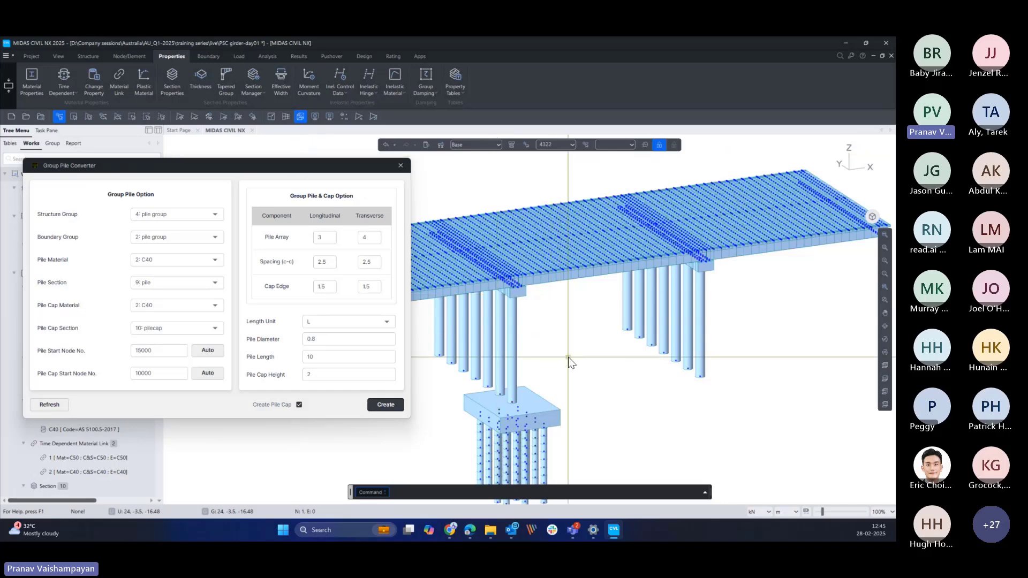
# - Inspect the generated pile group and check the H and B dimensions in the pilecap section data
pyautogui.moveTo(567, 358); pyautogui.dragTo(596, 275, button='middle')
pyautogui.scroll(3, 527, 336)
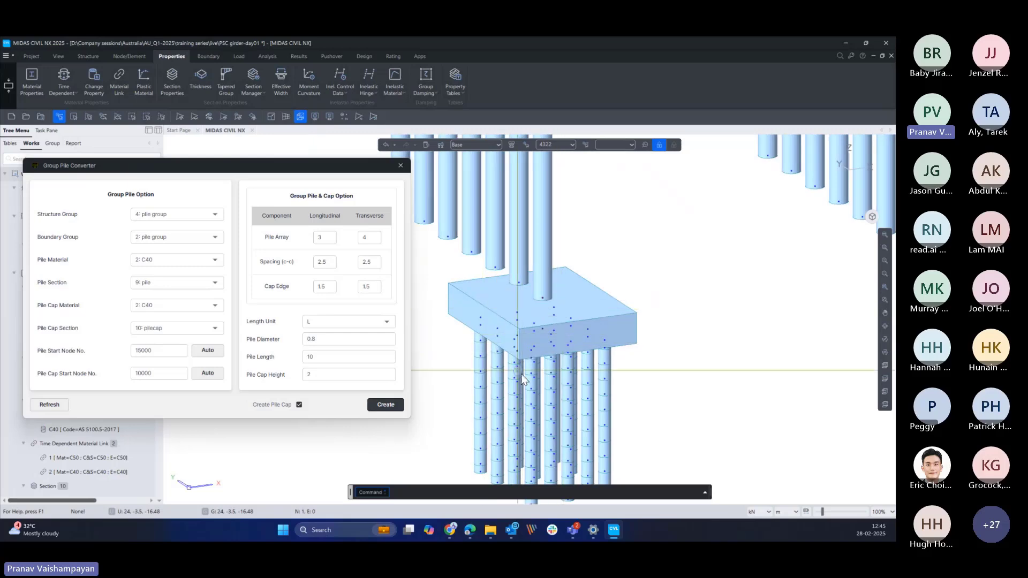
pyautogui.keyDown('ctrl'); pyautogui.moveTo(686, 322); pyautogui.dragTo(694, 307, button='middle'); pyautogui.keyUp('ctrl')
pyautogui.moveTo(298, 171); pyautogui.dragTo(514, 91)
pyautogui.scroll(-3, 53, 405)
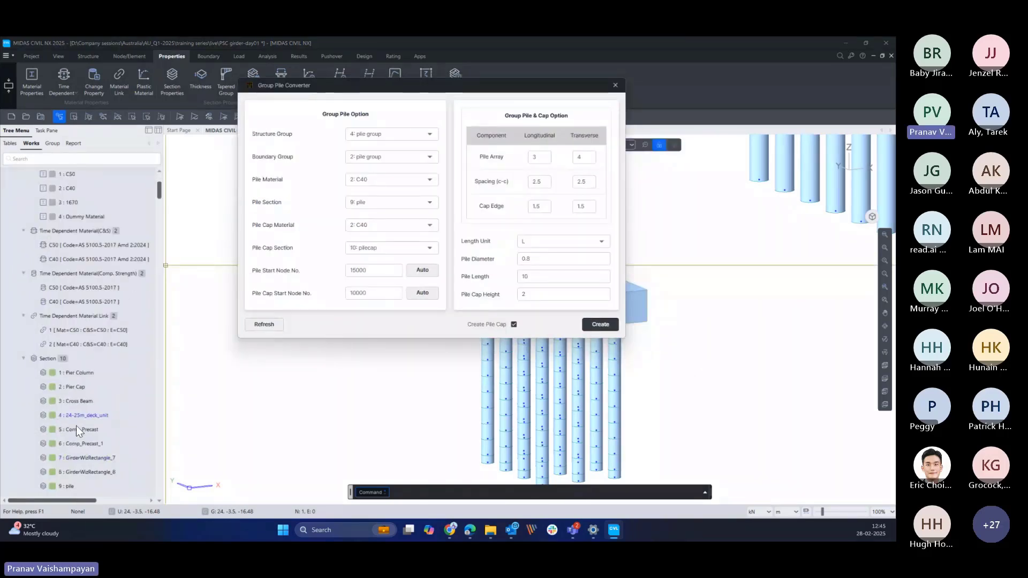
pyautogui.scroll(-2, 76, 473)
pyautogui.rightClick(77, 412)
pyautogui.click(92, 403)
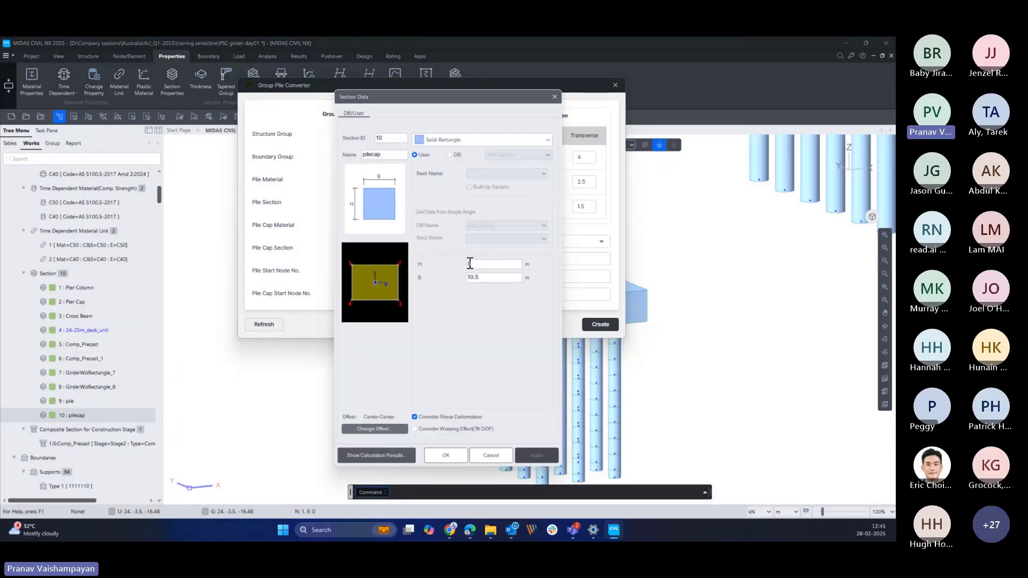
pyautogui.moveTo(510, 100); pyautogui.dragTo(347, 115)
pyautogui.click(393, 116)
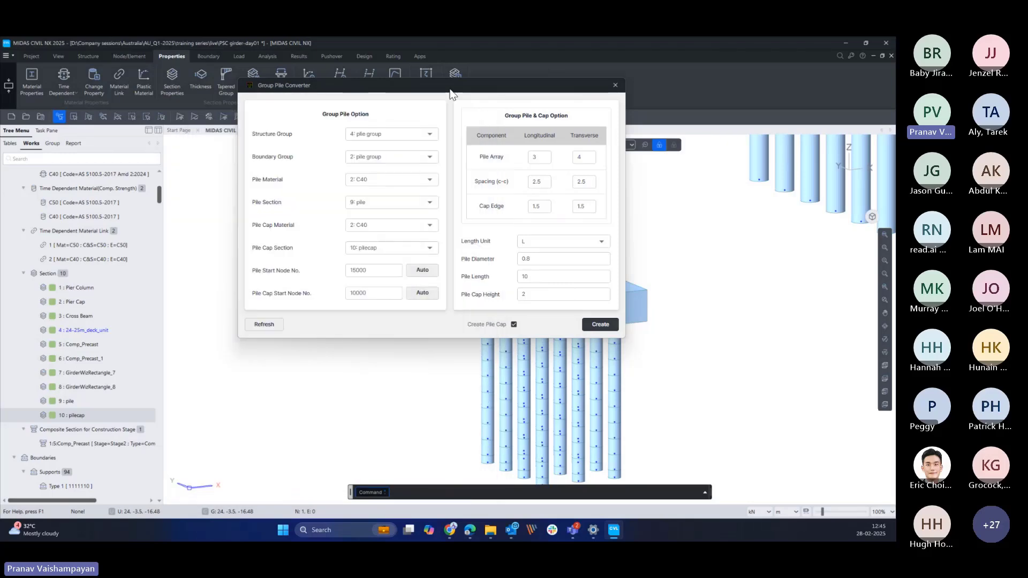
# - Query the bottom nodes of two adjacent piles to measure the longitudinal pile spacing in the message output
pyautogui.moveTo(451, 94); pyautogui.dragTo(254, 120)
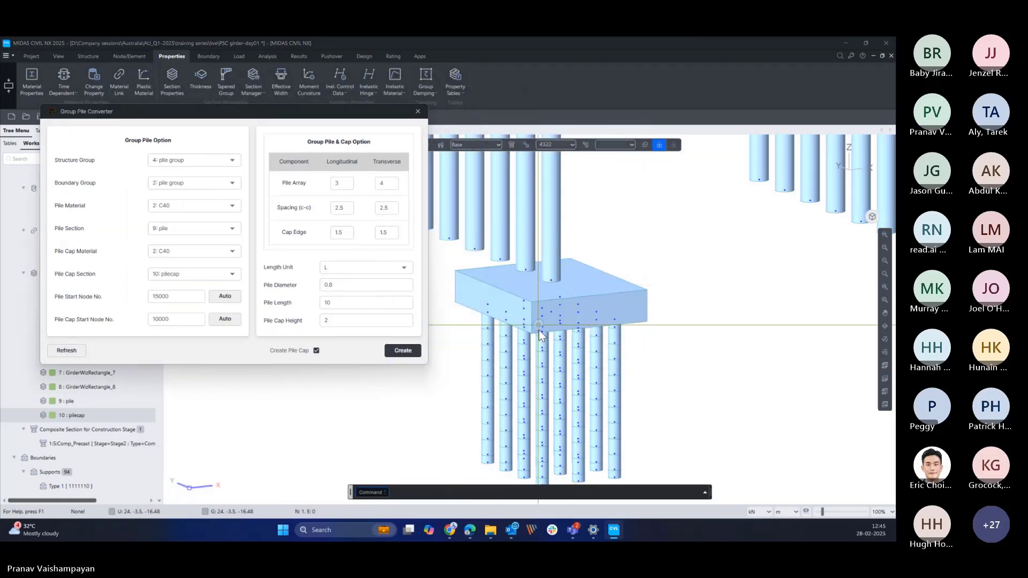
pyautogui.moveTo(564, 376)
pyautogui.mouseDown(button='middle')
pyautogui.moveTo(570, 336)
pyautogui.moveTo(574, 361)
pyautogui.mouseUp(button='middle')
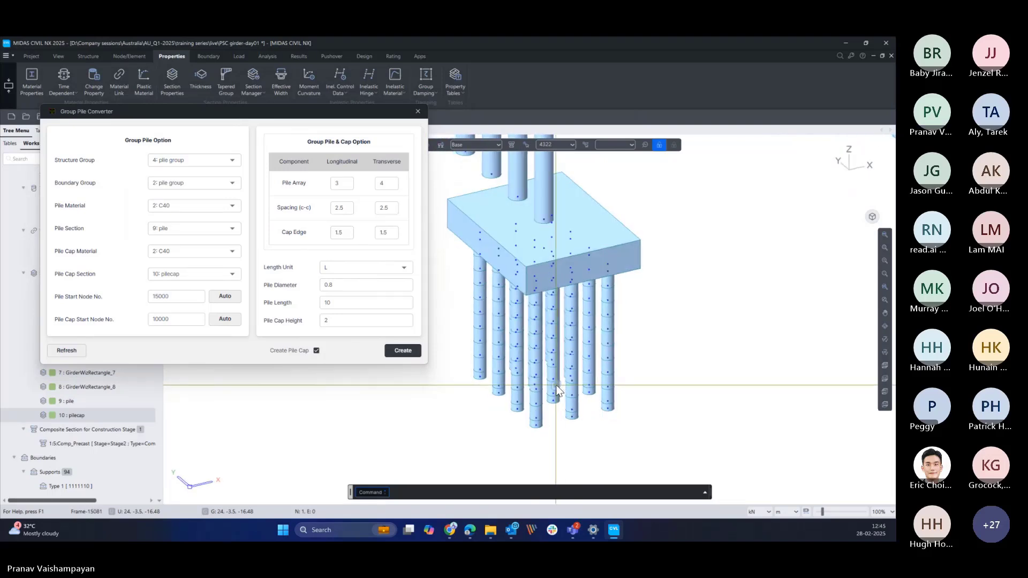
pyautogui.hotkey('ctrl', 'q')
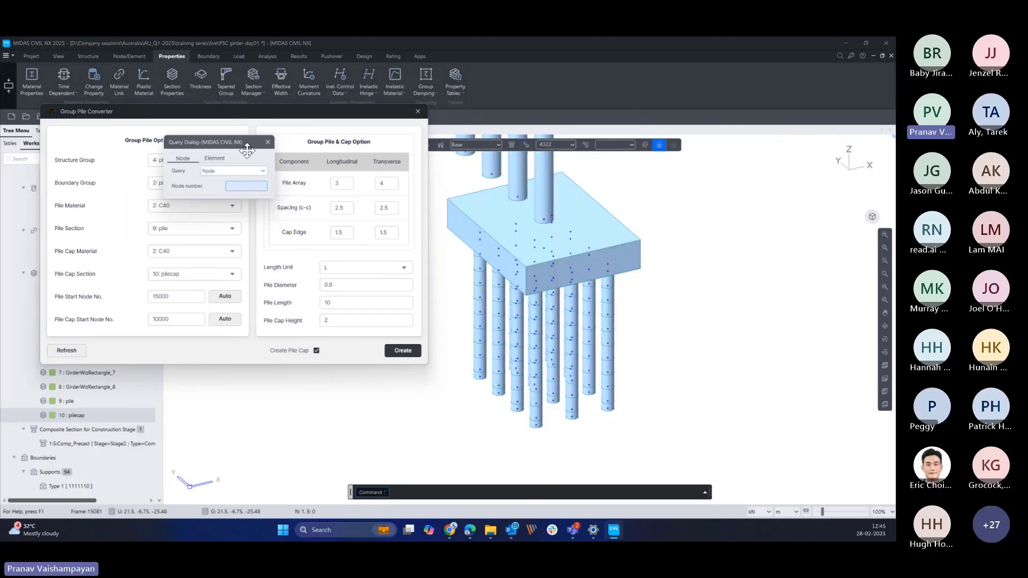
pyautogui.moveTo(246, 151); pyautogui.dragTo(256, 171)
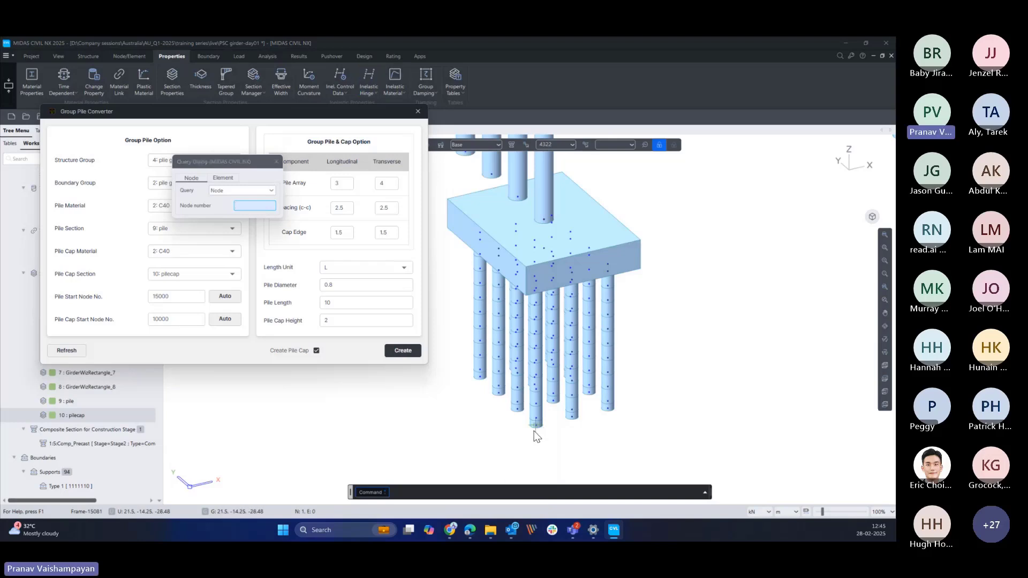
pyautogui.click(568, 422)
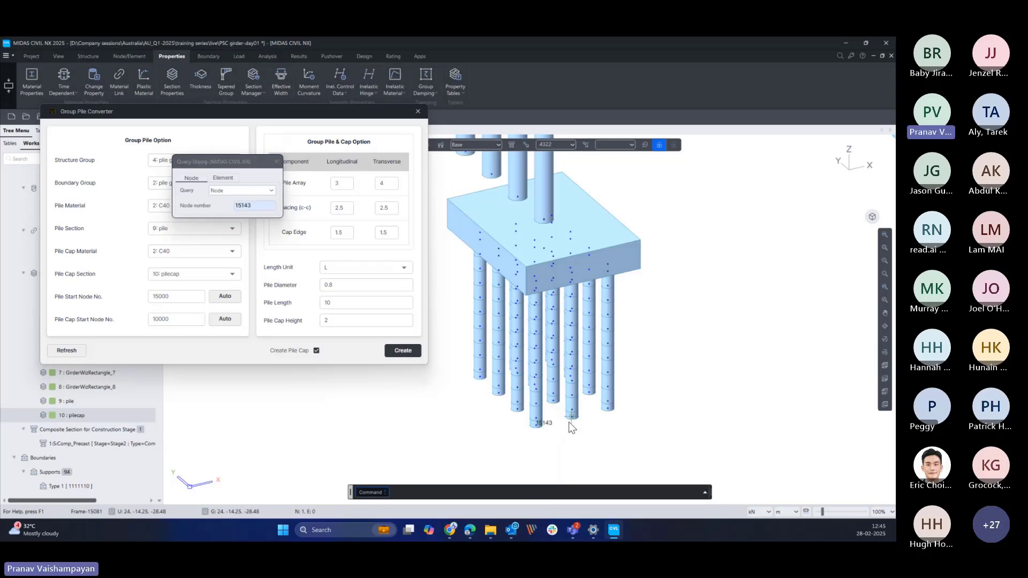
pyautogui.click(704, 494)
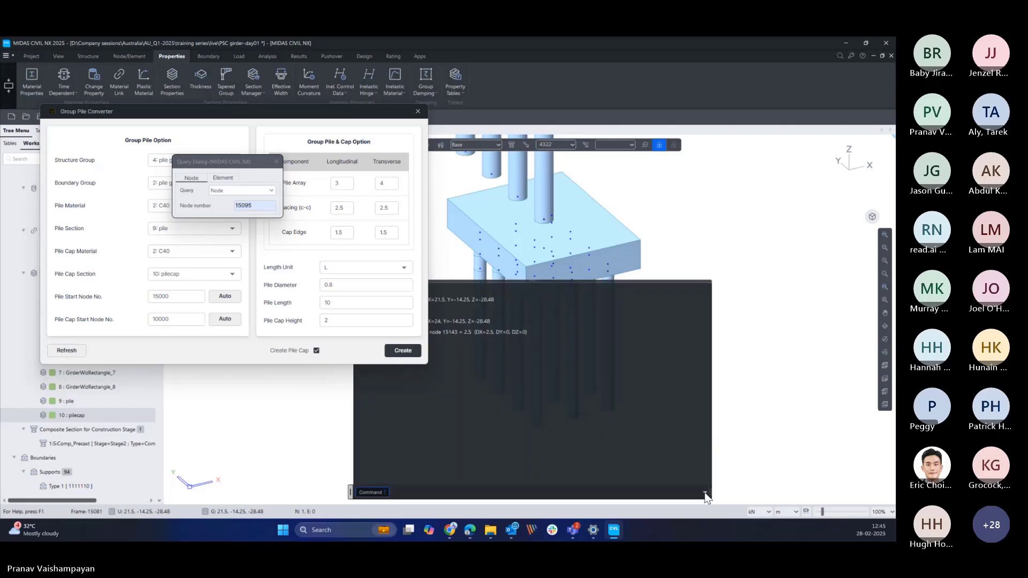
pyautogui.moveTo(522, 280); pyautogui.dragTo(512, 412)
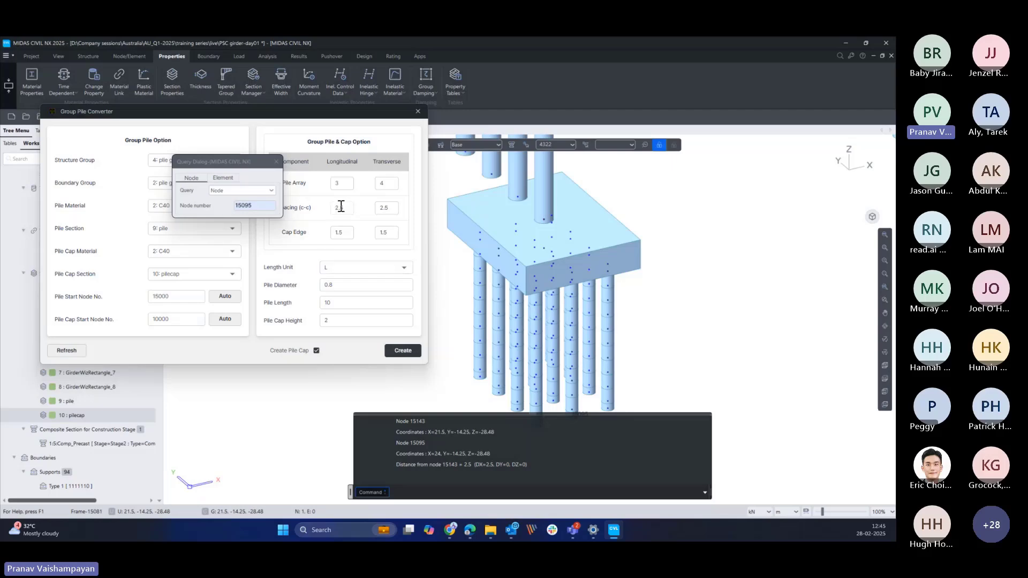
pyautogui.moveTo(578, 405); pyautogui.dragTo(578, 362, button='middle')
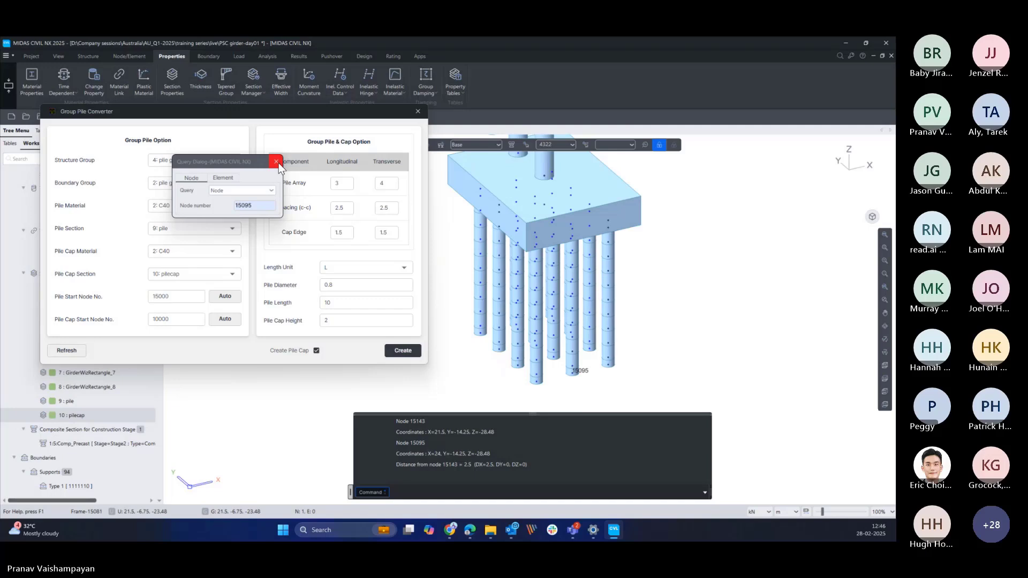
pyautogui.moveTo(616, 347)
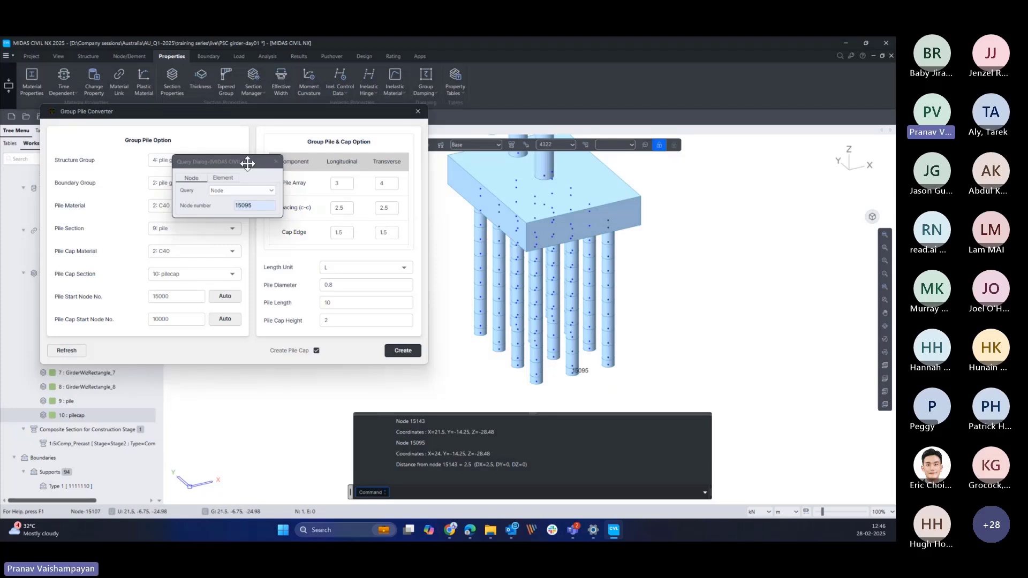
pyautogui.click(209, 161)
pyautogui.moveTo(209, 161); pyautogui.dragTo(200, 172)
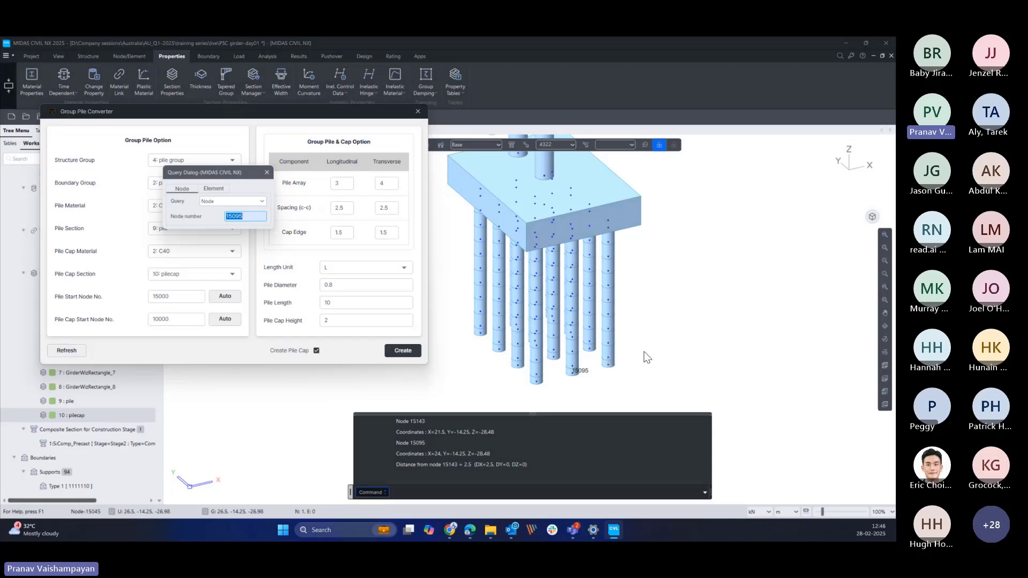
pyautogui.click(265, 174)
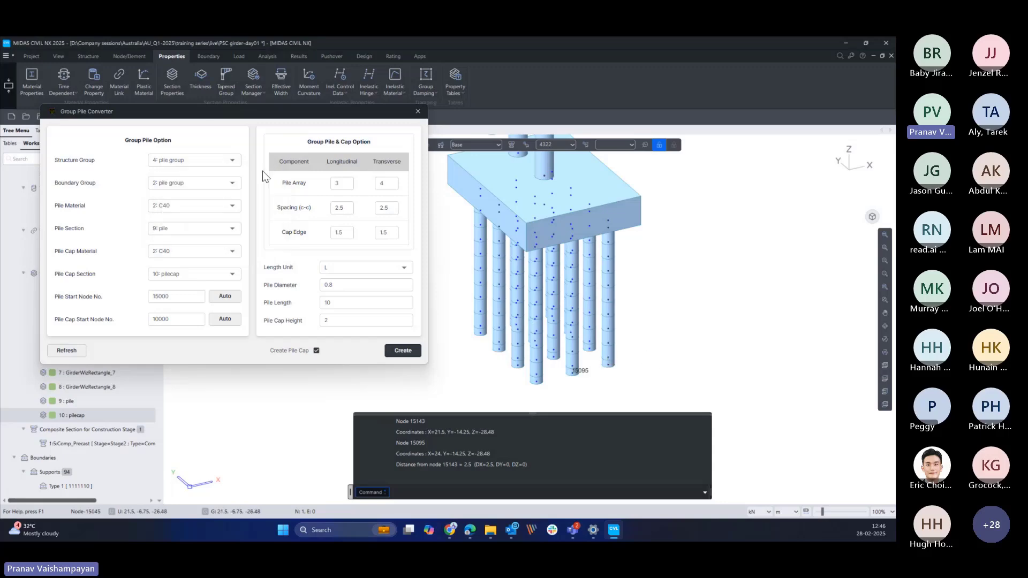
# - Reopen the pilecap section data to compare its dimensions with the converter's pile array, spacing and cap edge settings
pyautogui.moveTo(177, 112); pyautogui.dragTo(267, 105)
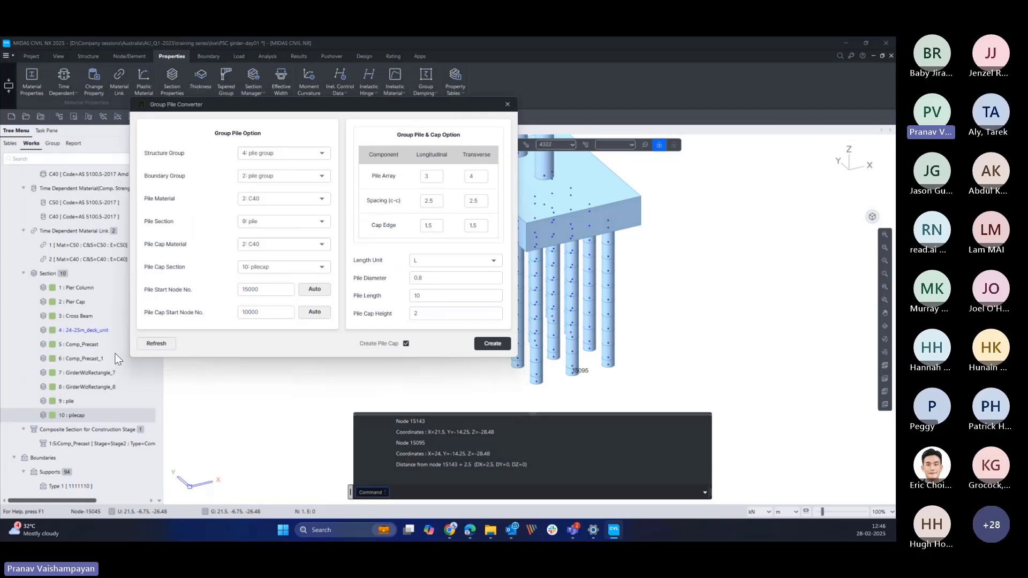
pyautogui.rightClick(77, 416)
pyautogui.click(91, 412)
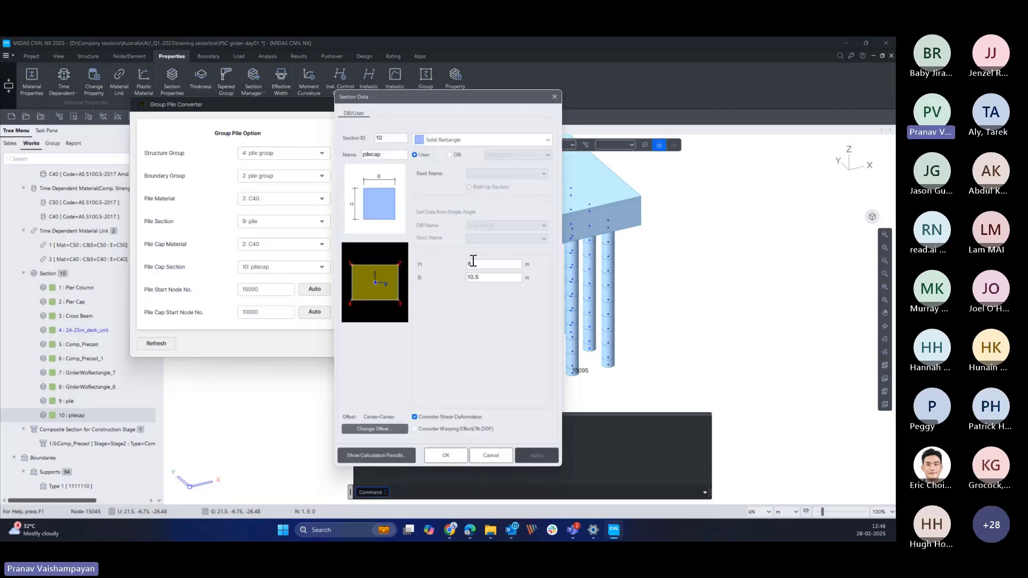
pyautogui.moveTo(507, 92); pyautogui.dragTo(259, 154)
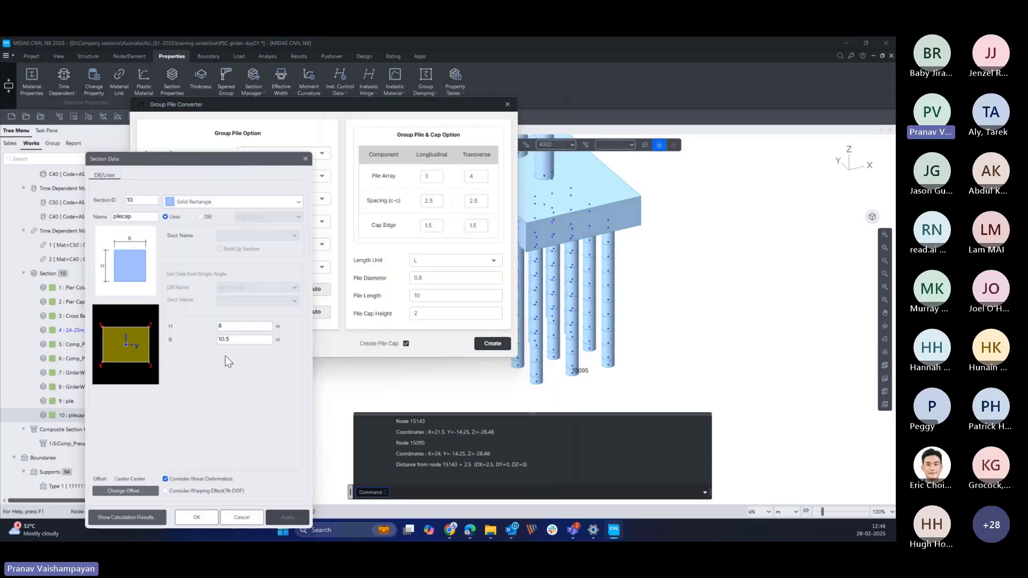
pyautogui.click(306, 159)
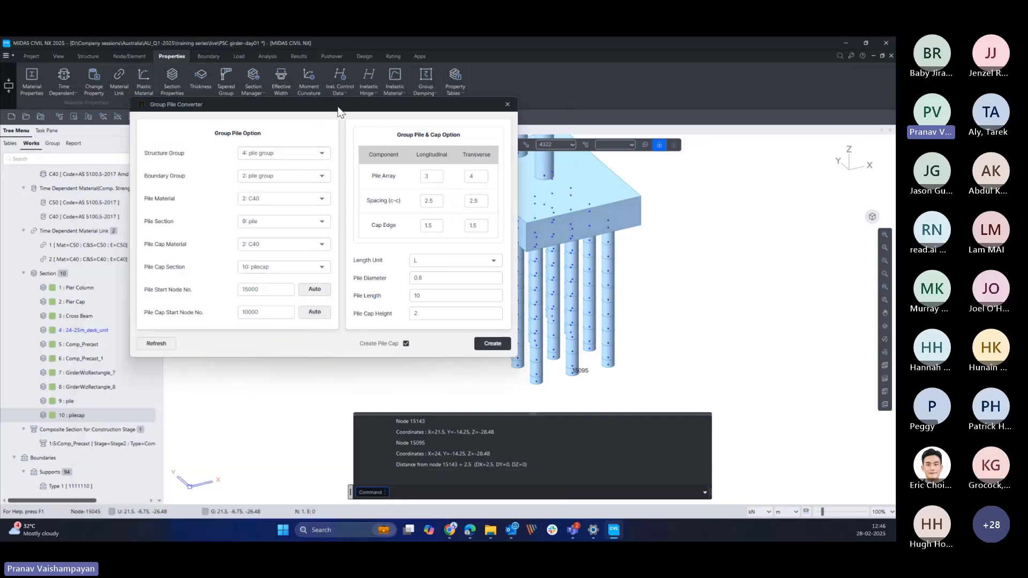
pyautogui.moveTo(342, 113); pyautogui.dragTo(323, 117)
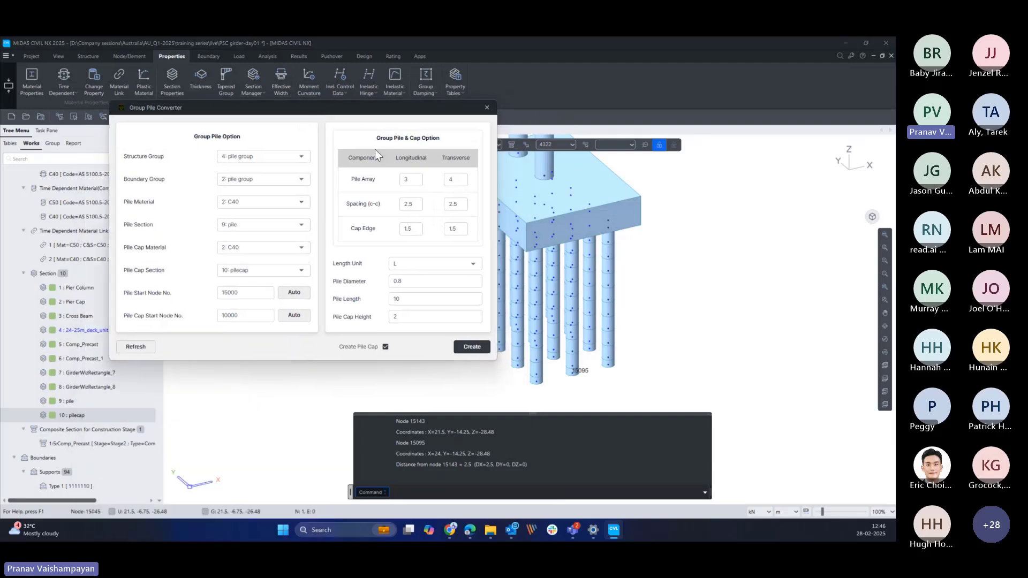
pyautogui.moveTo(388, 110); pyautogui.dragTo(355, 132)
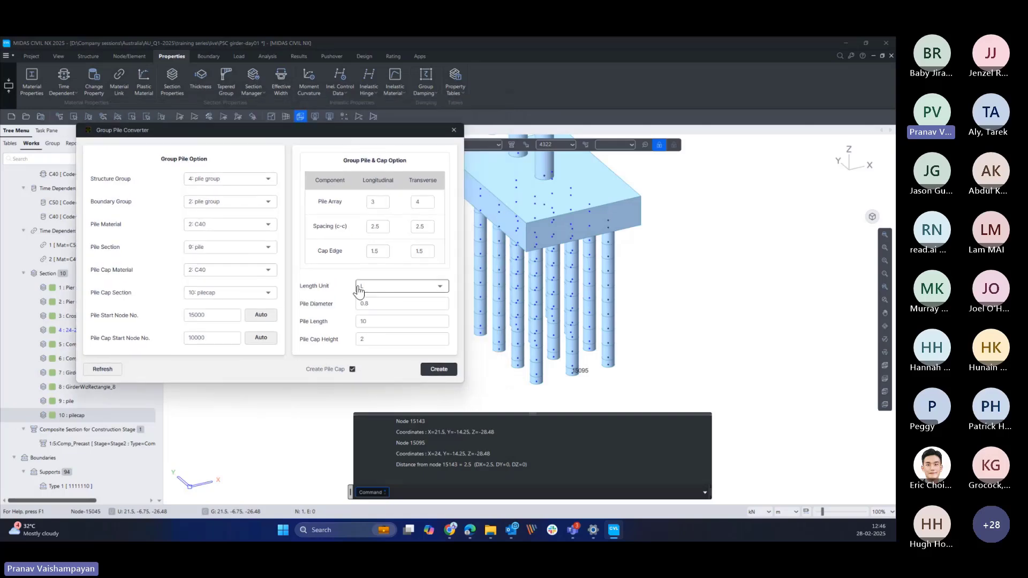
pyautogui.click(366, 289)
pyautogui.click(367, 289)
pyautogui.moveTo(406, 132); pyautogui.dragTo(297, 151)
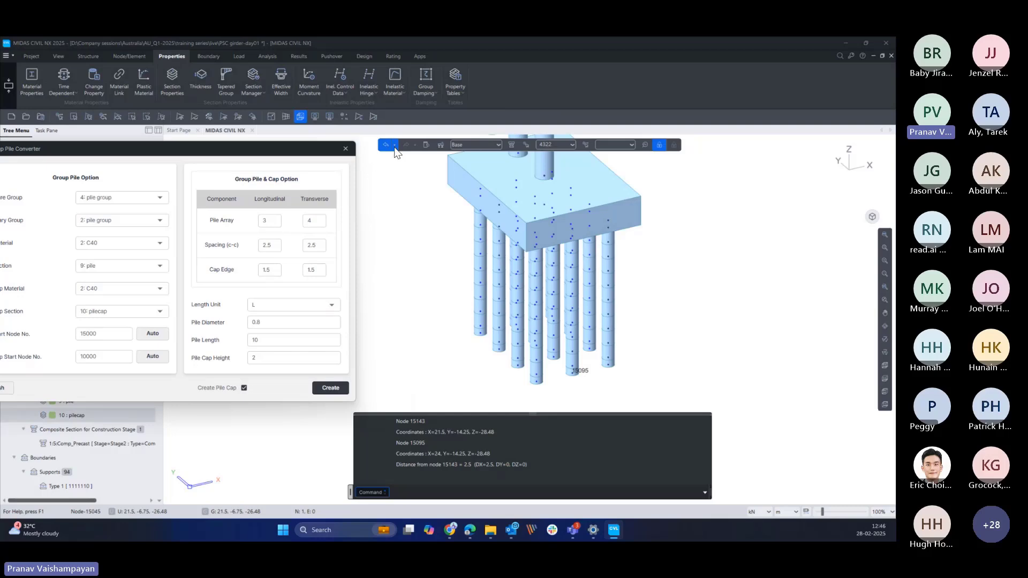
pyautogui.click(394, 145)
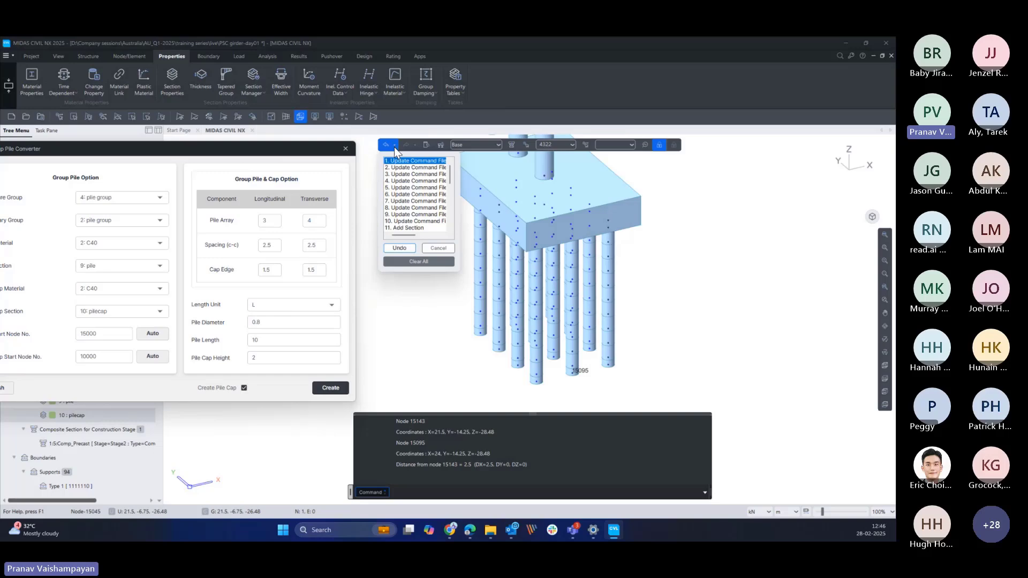
pyautogui.click(271, 151)
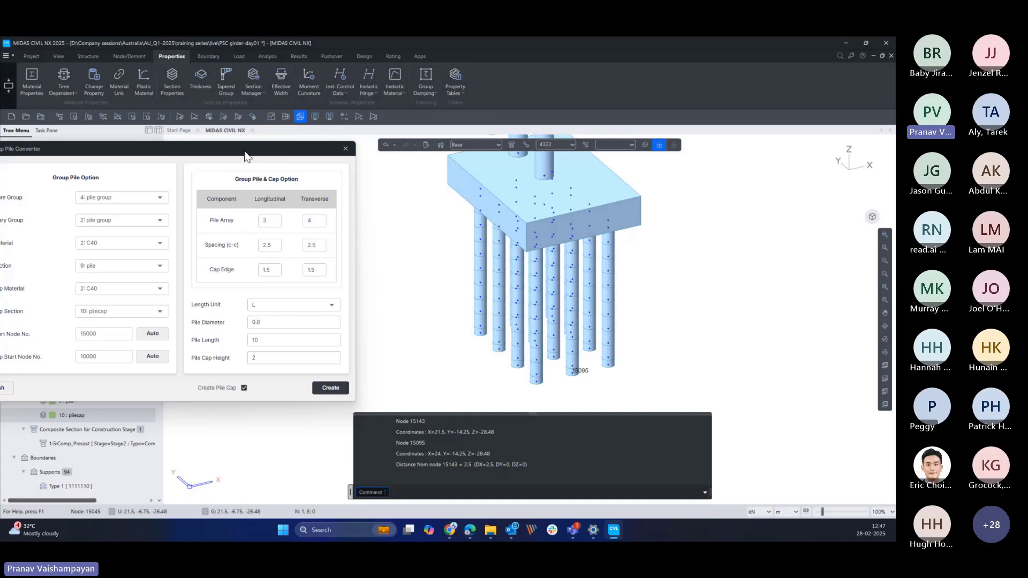
pyautogui.moveTo(245, 156); pyautogui.dragTo(339, 117)
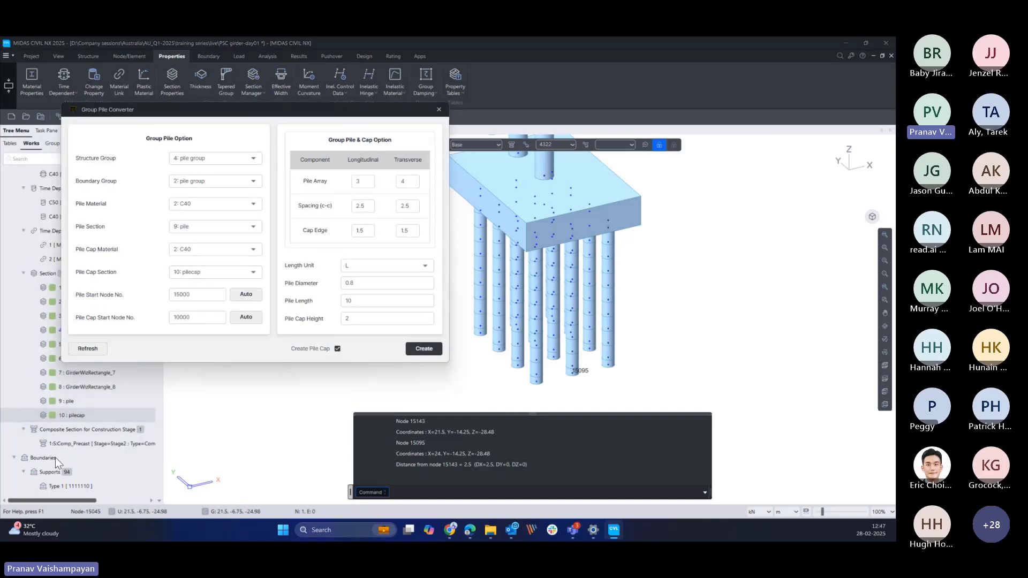
# - Display the first rigid link of the pile group and switch to the wireframe view to examine its connections to the pile heads
pyautogui.scroll(-4, 65, 450)
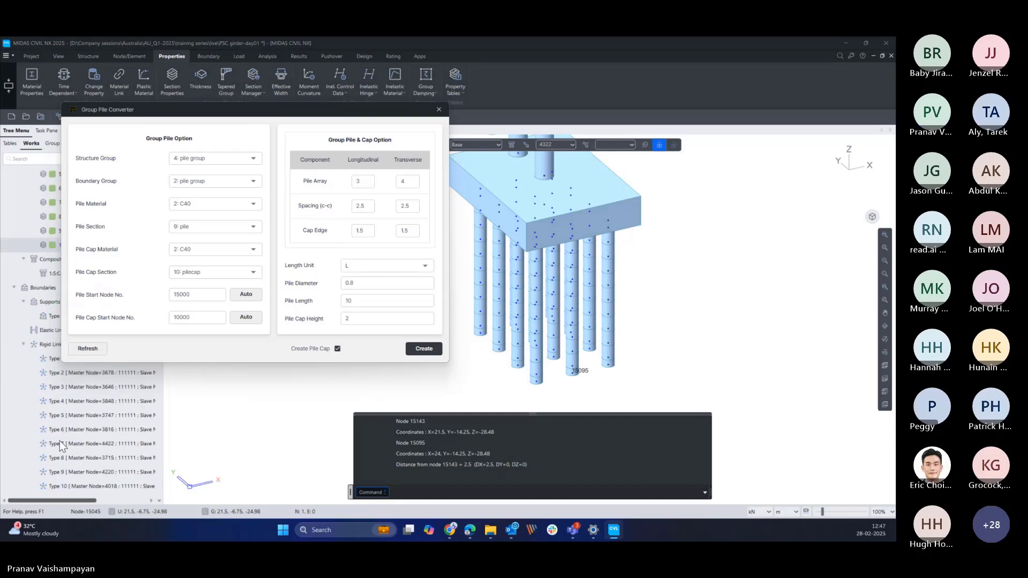
pyautogui.scroll(1, 64, 437)
pyautogui.rightClick(79, 399)
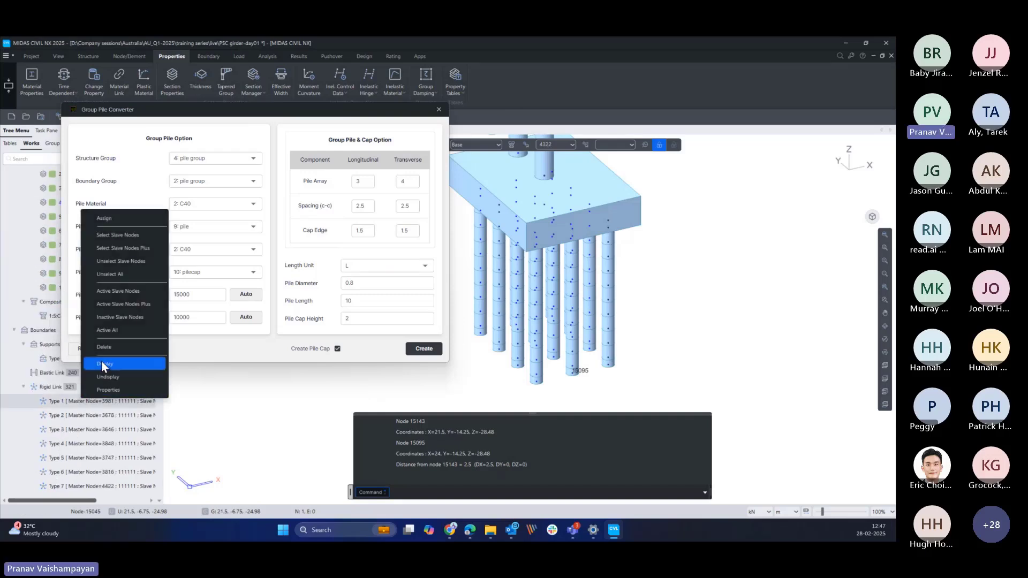
pyautogui.click(101, 363)
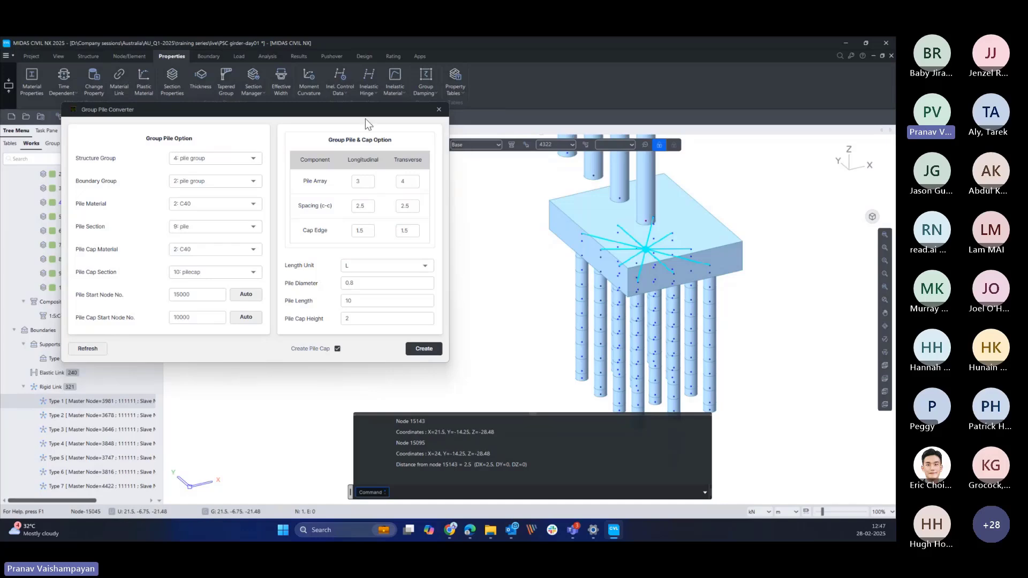
pyautogui.moveTo(363, 111); pyautogui.dragTo(259, 203)
pyautogui.click(300, 116)
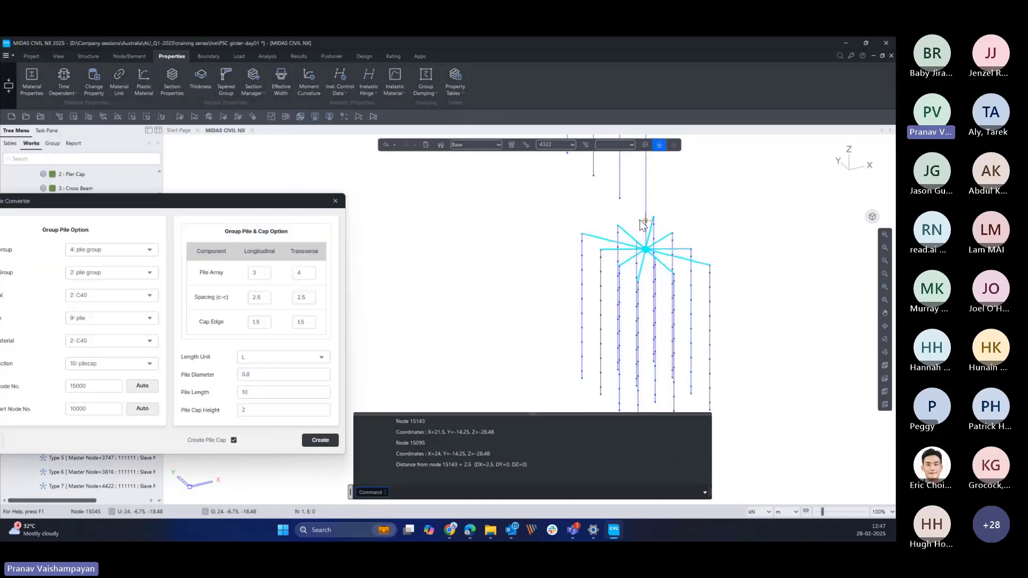
pyautogui.keyDown('ctrl'); pyautogui.moveTo(669, 304); pyautogui.dragTo(692, 257, button='middle'); pyautogui.keyUp('ctrl')
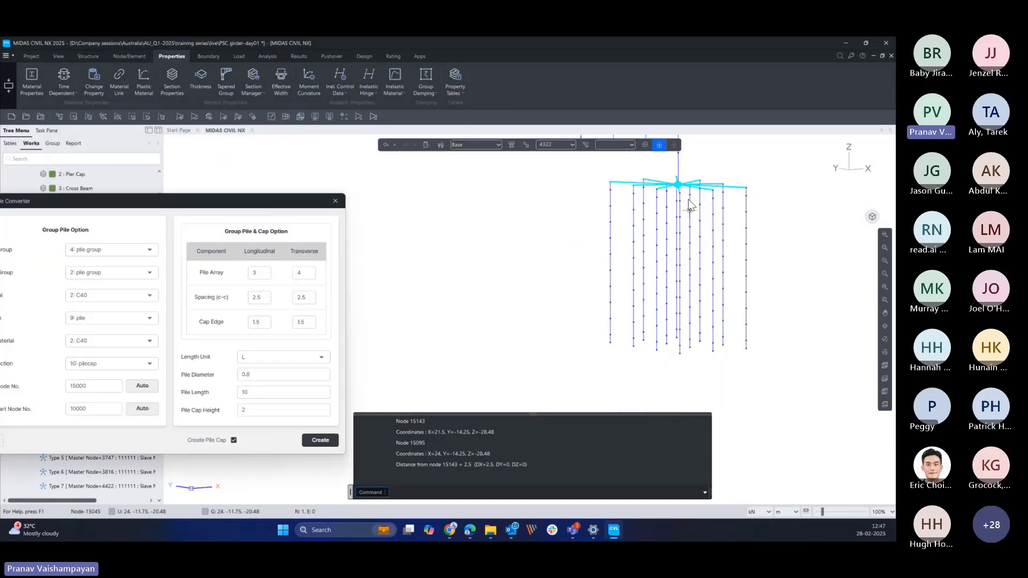
pyautogui.keyDown('ctrl'); pyautogui.moveTo(689, 204); pyautogui.dragTo(644, 254, button='middle'); pyautogui.keyUp('ctrl')
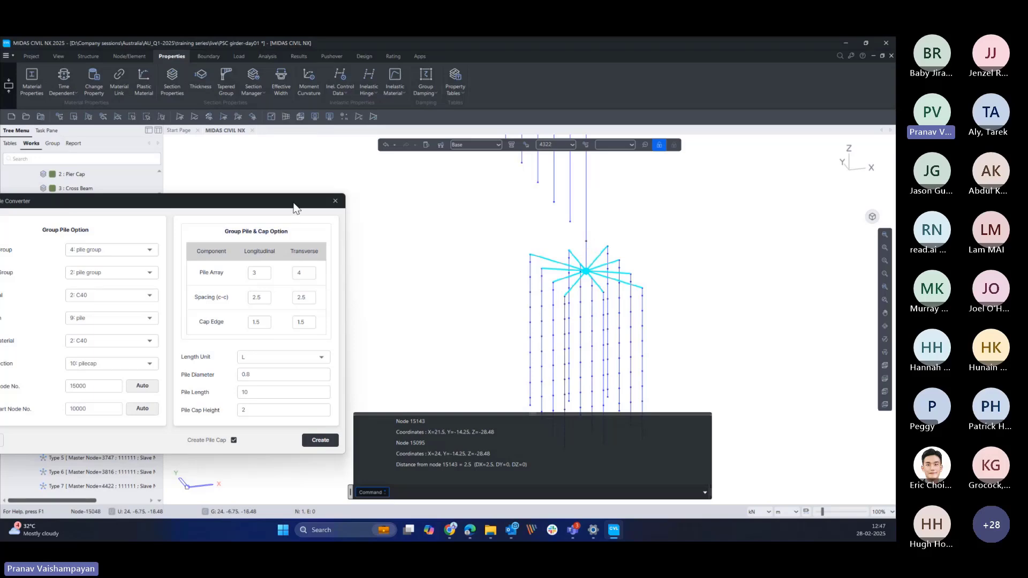
pyautogui.moveTo(294, 206); pyautogui.dragTo(340, 179)
pyautogui.scroll(-1, 578, 313)
pyautogui.moveTo(578, 316); pyautogui.dragTo(601, 280, button='middle')
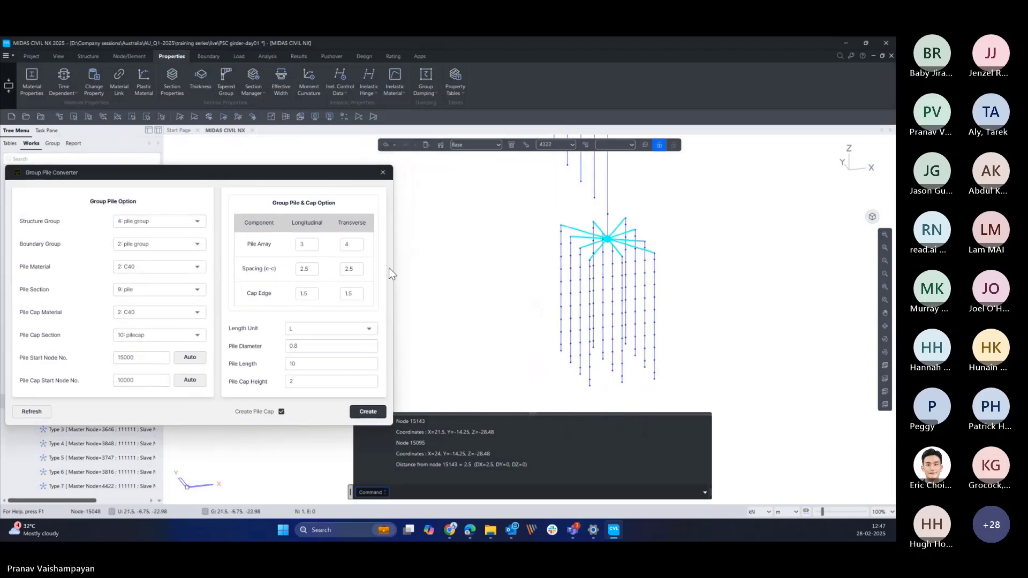
pyautogui.moveTo(330, 182); pyautogui.dragTo(363, 171)
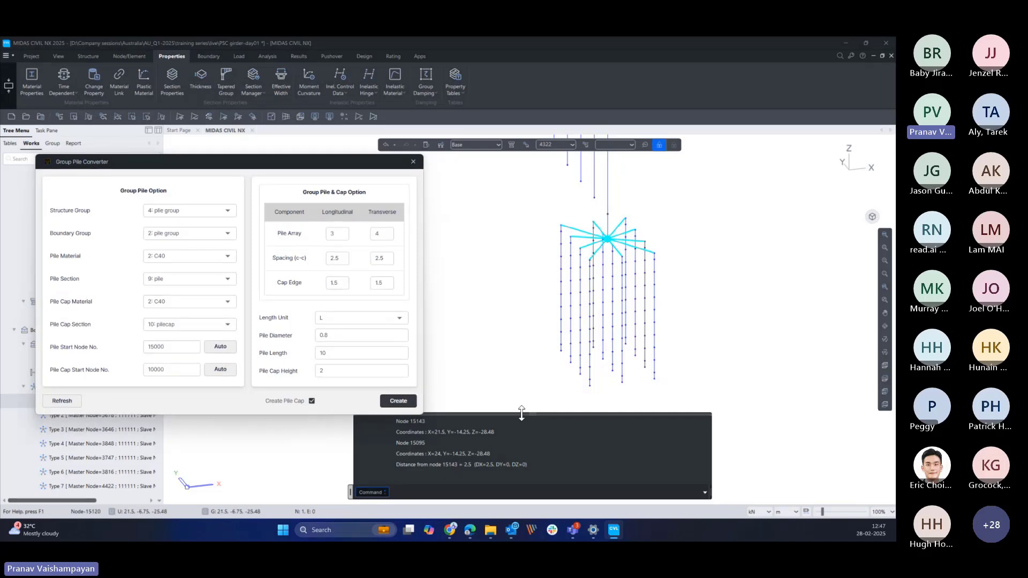
pyautogui.moveTo(531, 415); pyautogui.dragTo(531, 426)
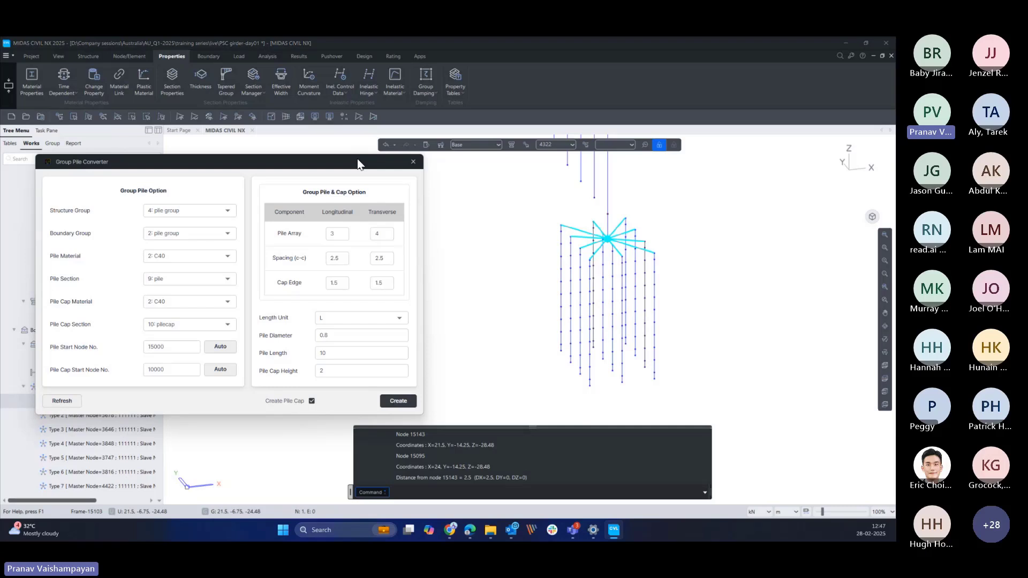
pyautogui.moveTo(357, 167); pyautogui.dragTo(381, 165)
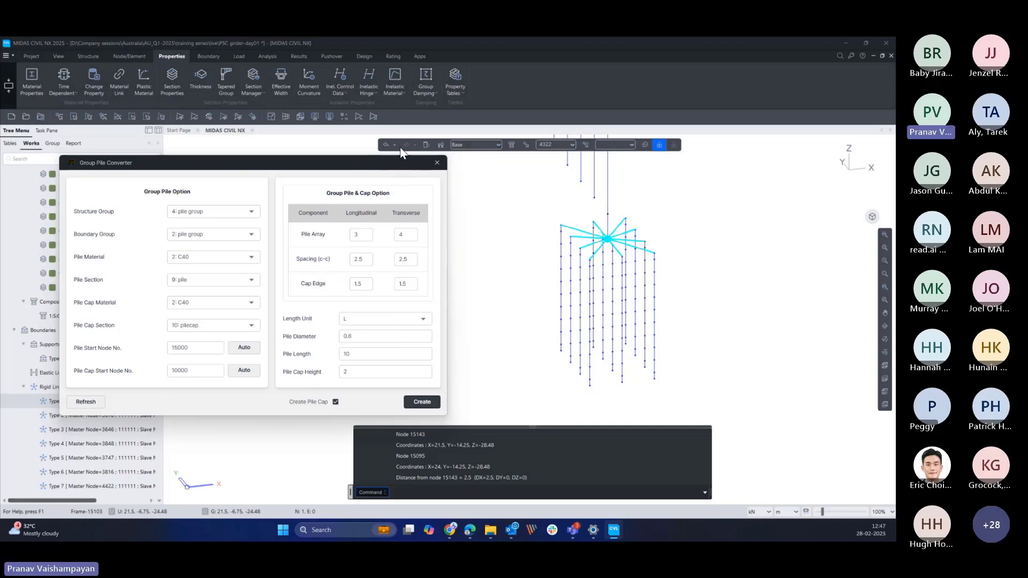
# - Undo the ten most recent command entries in the undo history to remove the generated pile group and cap
pyautogui.click(347, 320)
pyautogui.moveTo(337, 172); pyautogui.dragTo(330, 166)
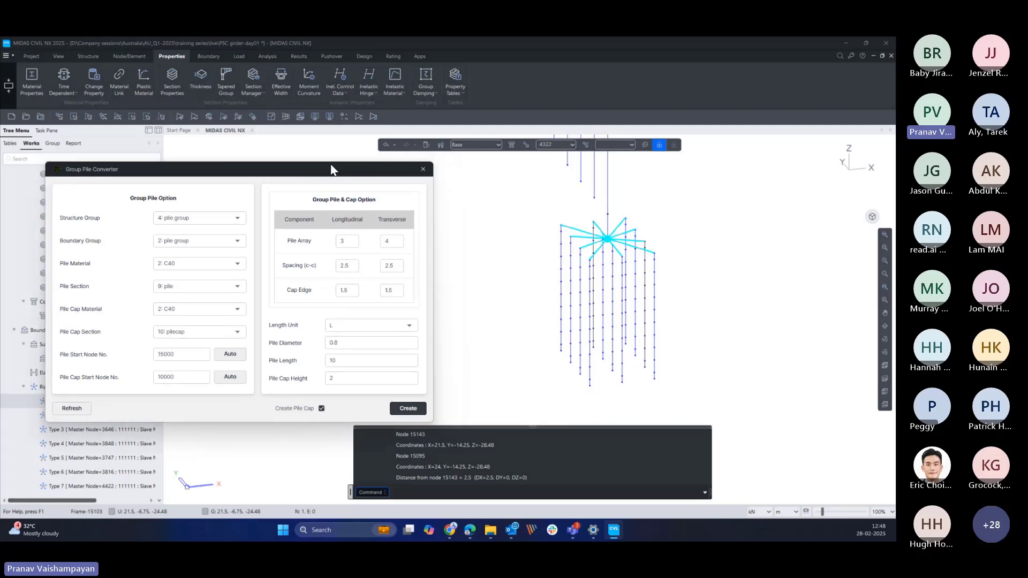
pyautogui.click(395, 145)
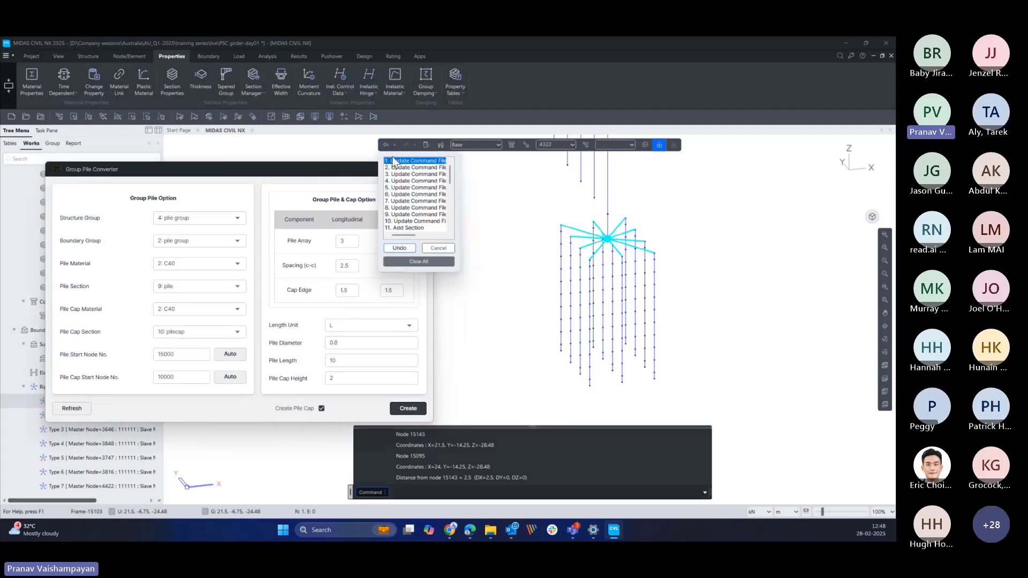
pyautogui.click(419, 220)
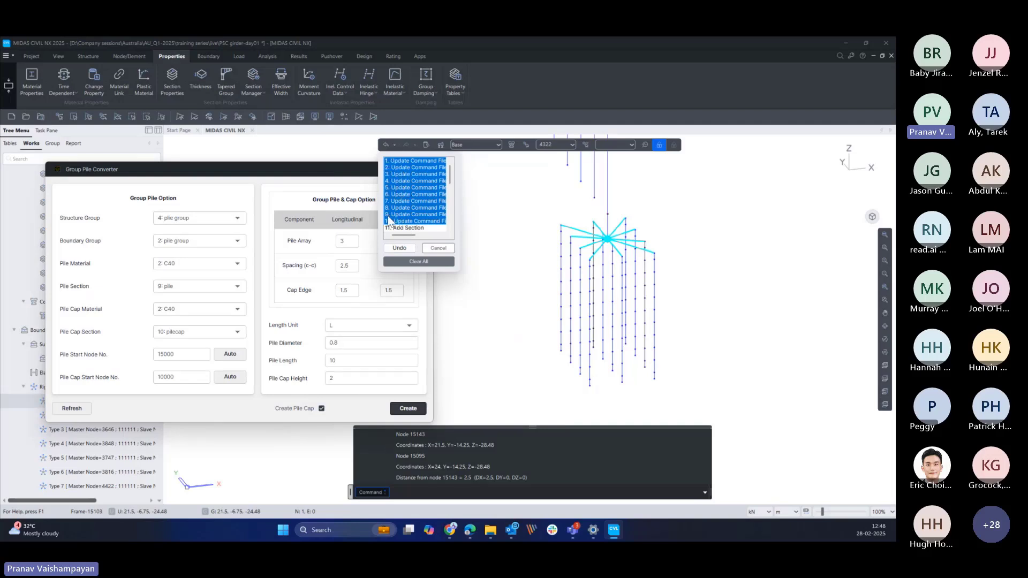
pyautogui.click(412, 251)
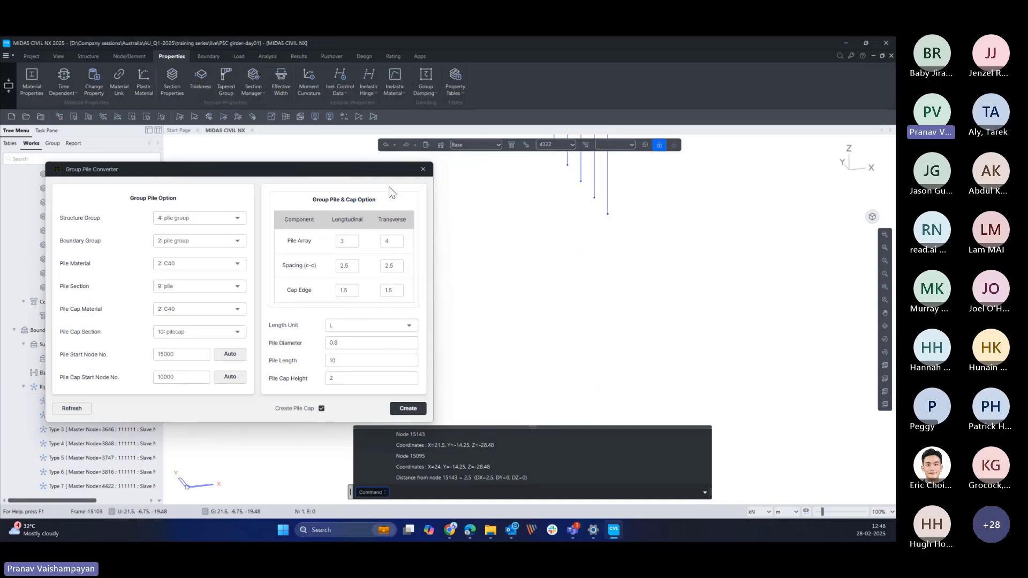
# - Set the pile group's length unit to D and create the piles with their cap again under the same pier column
pyautogui.moveTo(379, 174); pyautogui.dragTo(373, 142)
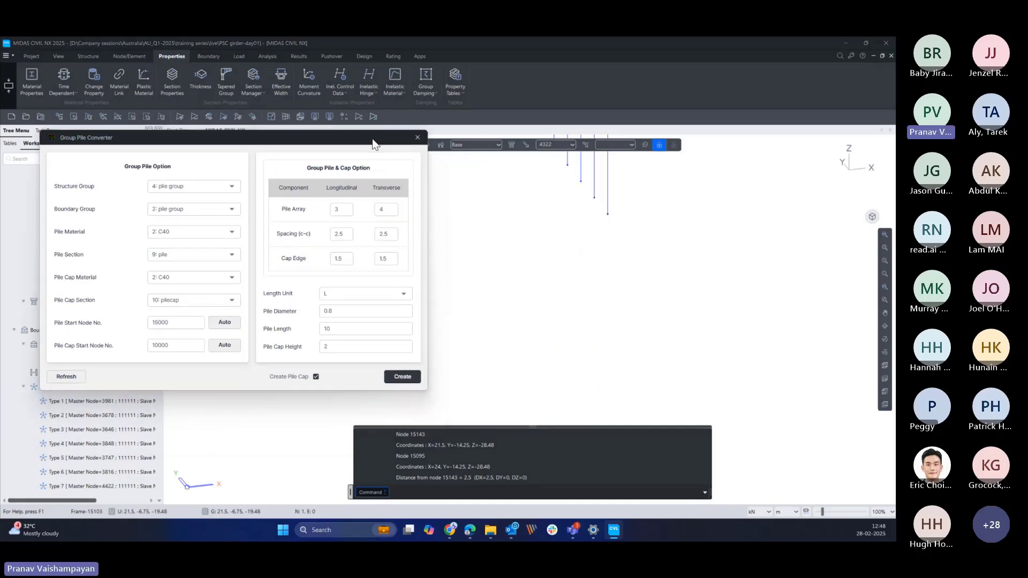
pyautogui.click(373, 294)
pyautogui.click(365, 311)
pyautogui.click(402, 377)
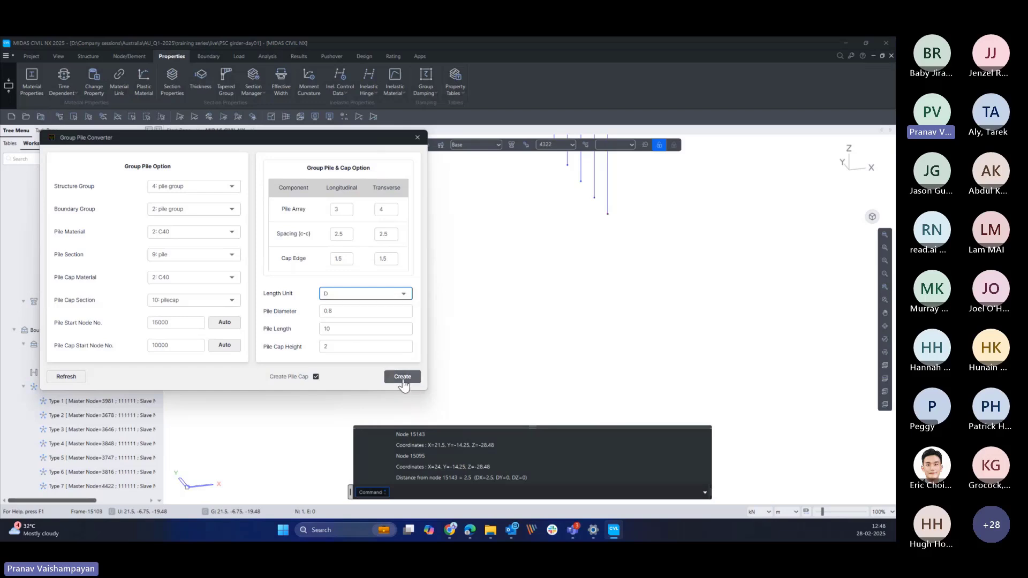
pyautogui.click(271, 342)
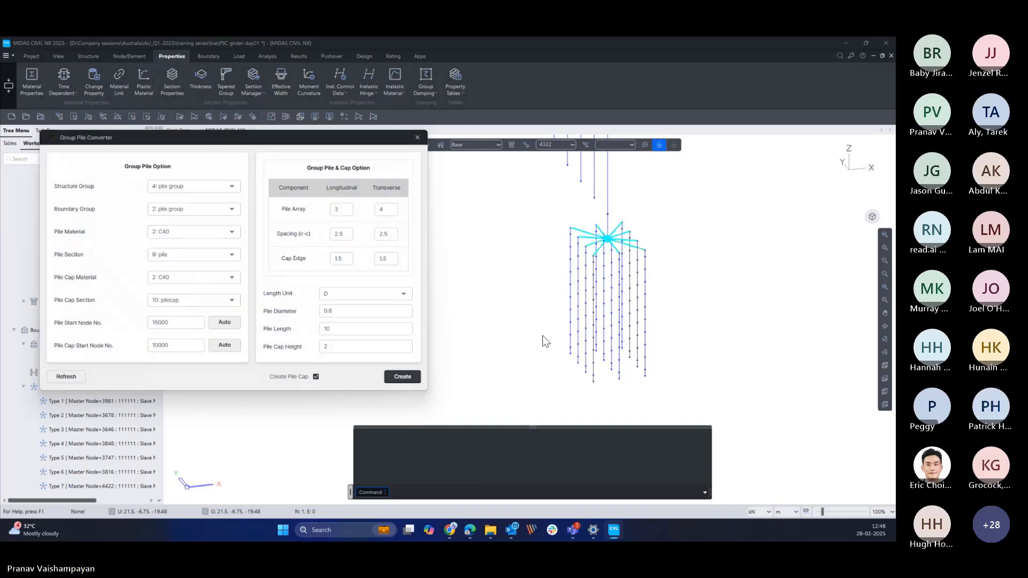
# - Switch the model back to the solid section view to inspect the regenerated piles and cap
pyautogui.moveTo(542, 335); pyautogui.dragTo(516, 326, button='middle')
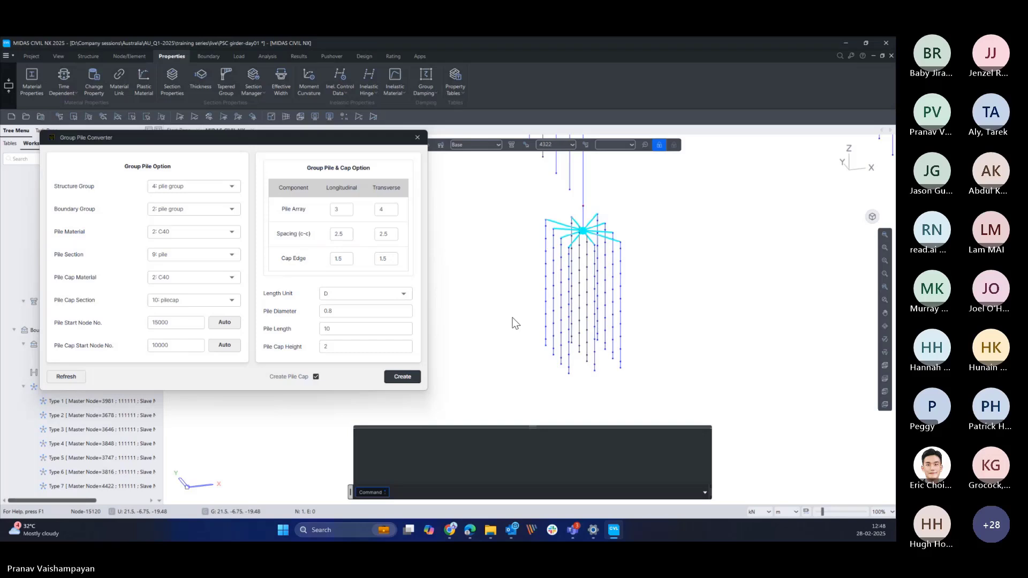
pyautogui.moveTo(374, 145); pyautogui.dragTo(368, 168)
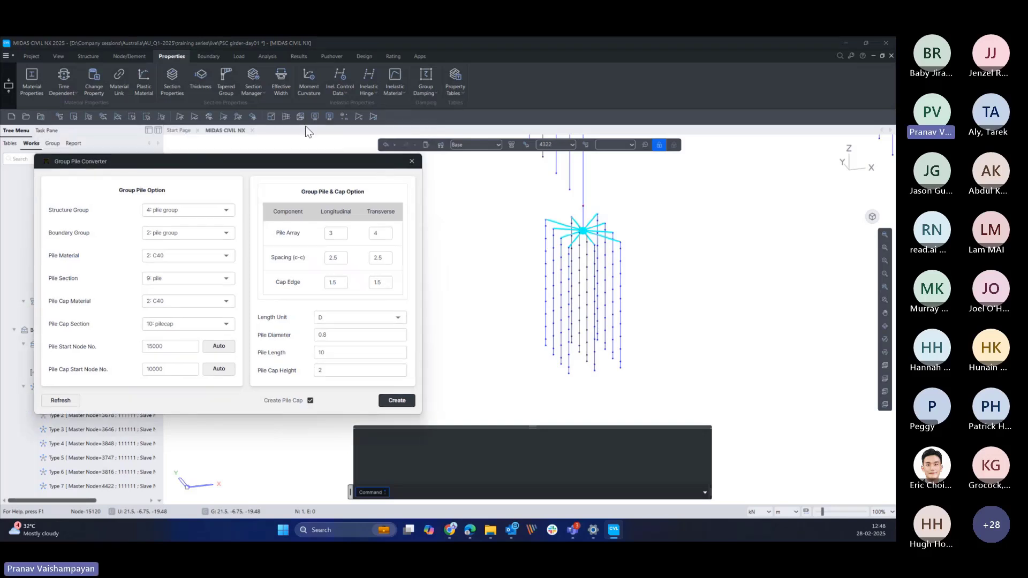
pyautogui.click(300, 117)
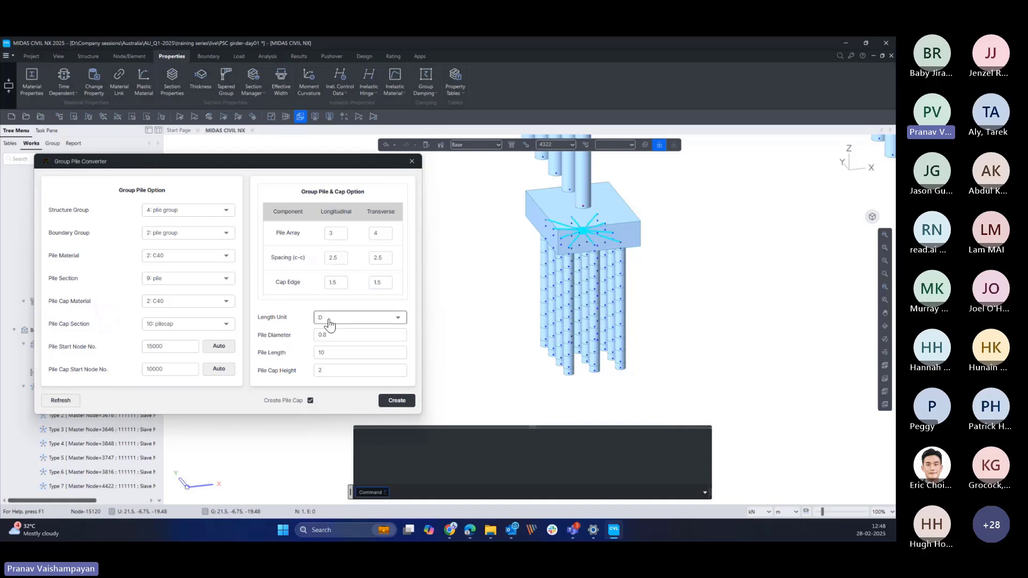
pyautogui.scroll(2, 589, 368)
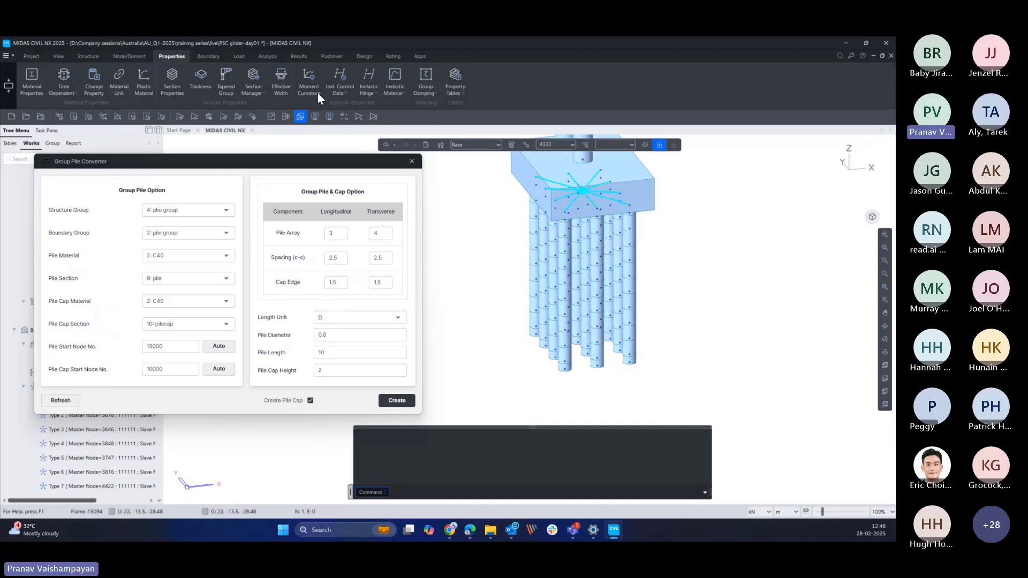
# - Query the bottom nodes of two adjacent piles in the regenerated group to measure their longitudinal spacing
pyautogui.click(129, 56)
pyautogui.click(736, 81)
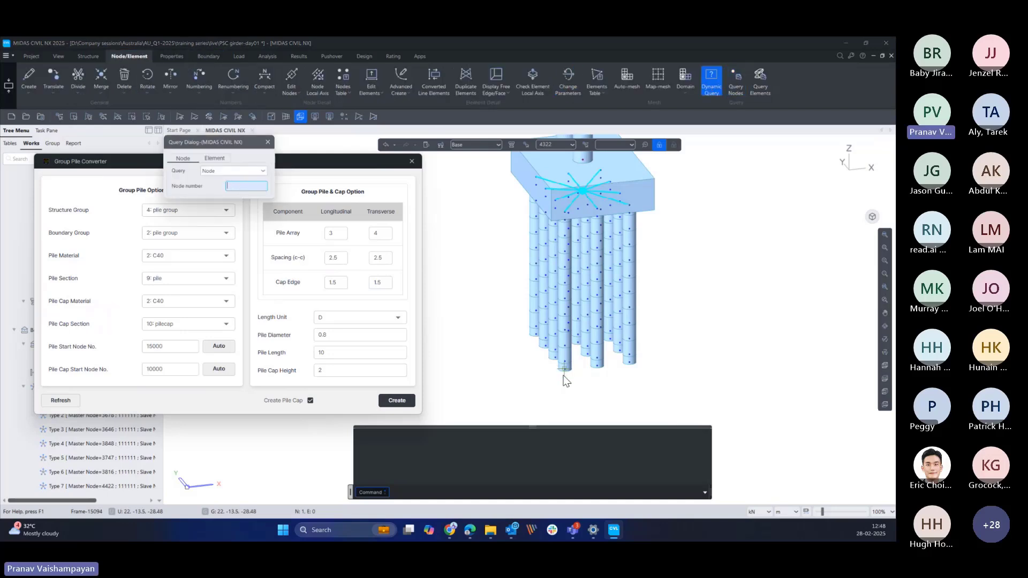
pyautogui.click(595, 367)
pyautogui.click(592, 375)
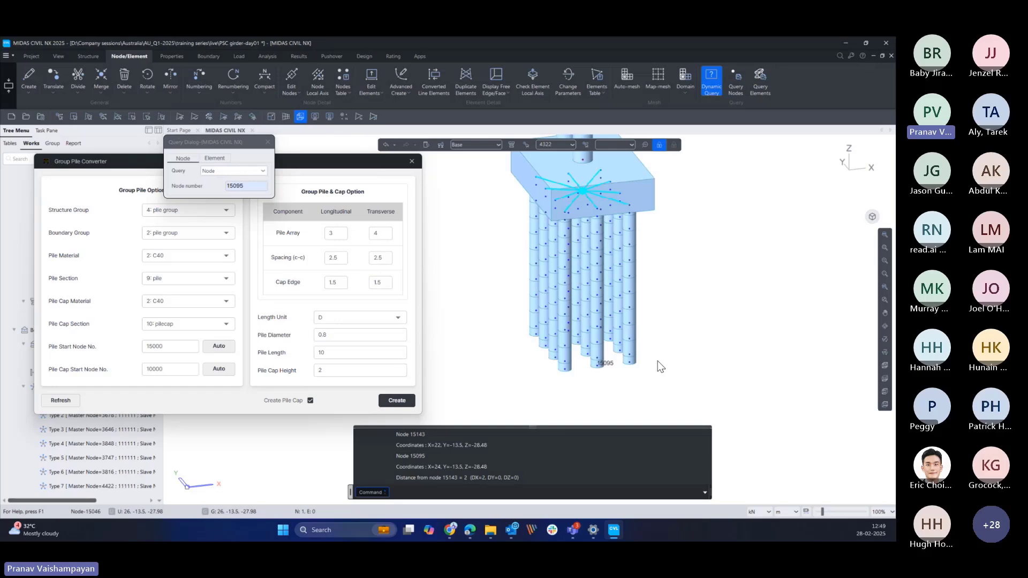
pyautogui.click(267, 142)
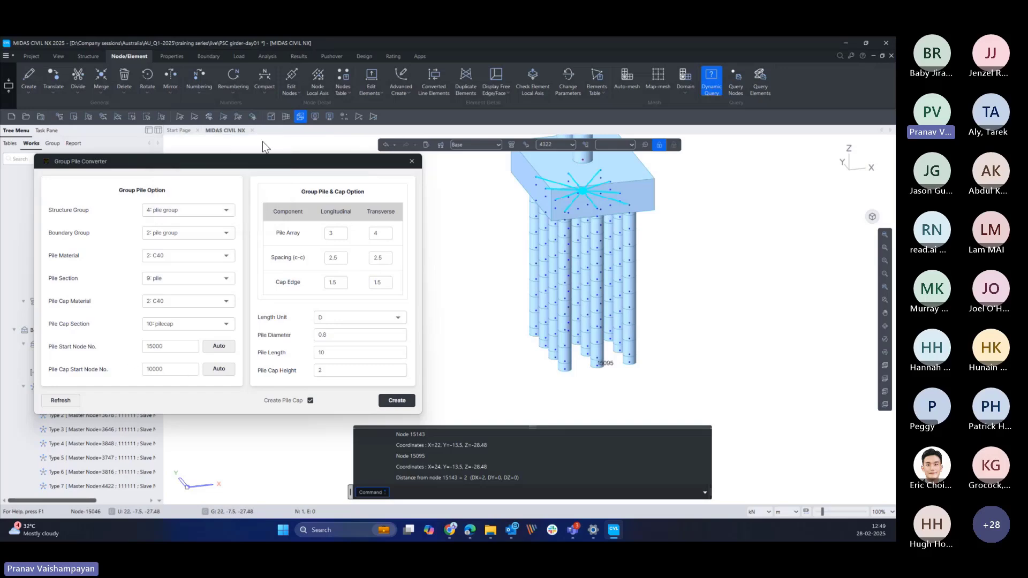
# - Check the pilecap section's H and B dimensions against the converter's diameter-based spacing and cap edge settings
pyautogui.moveTo(240, 165); pyautogui.dragTo(415, 132)
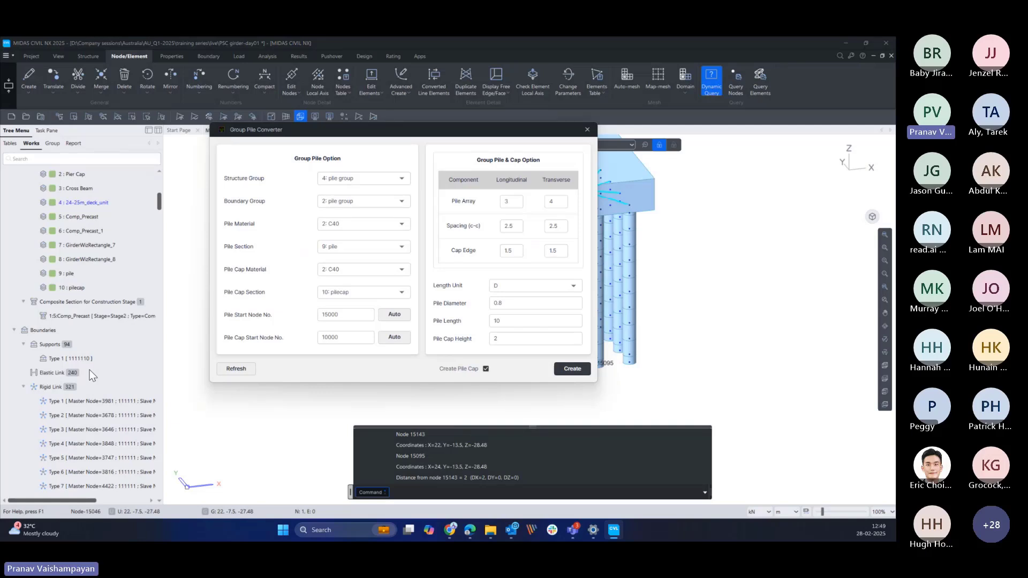
pyautogui.scroll(3, 90, 370)
pyautogui.rightClick(68, 419)
pyautogui.click(92, 409)
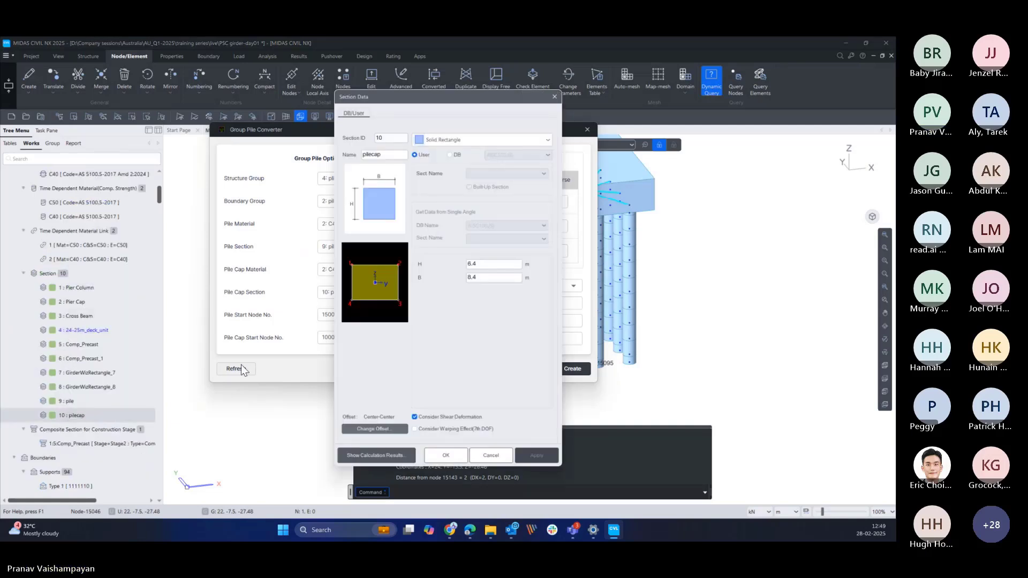
pyautogui.moveTo(485, 97); pyautogui.dragTo(347, 116)
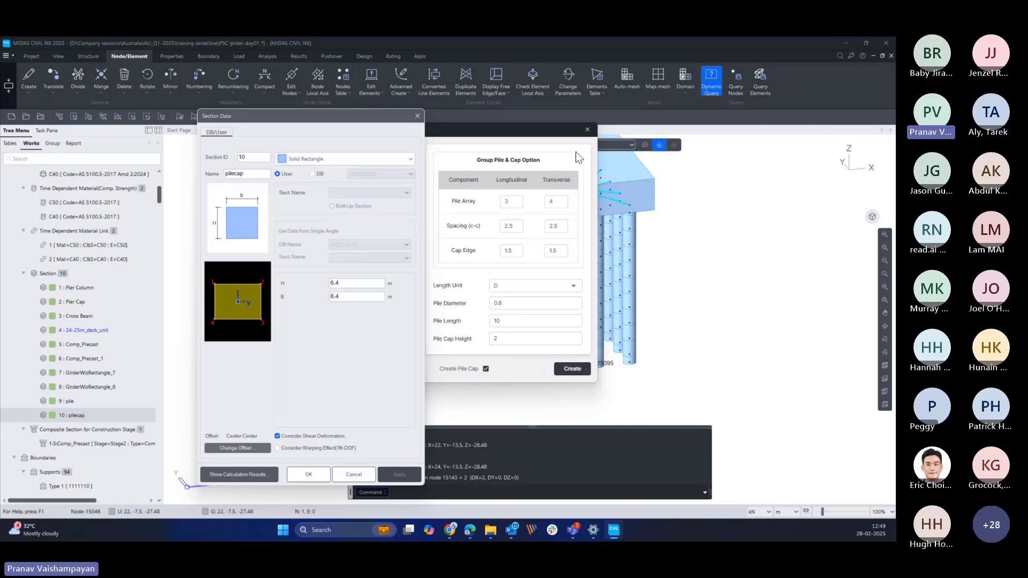
pyautogui.click(418, 117)
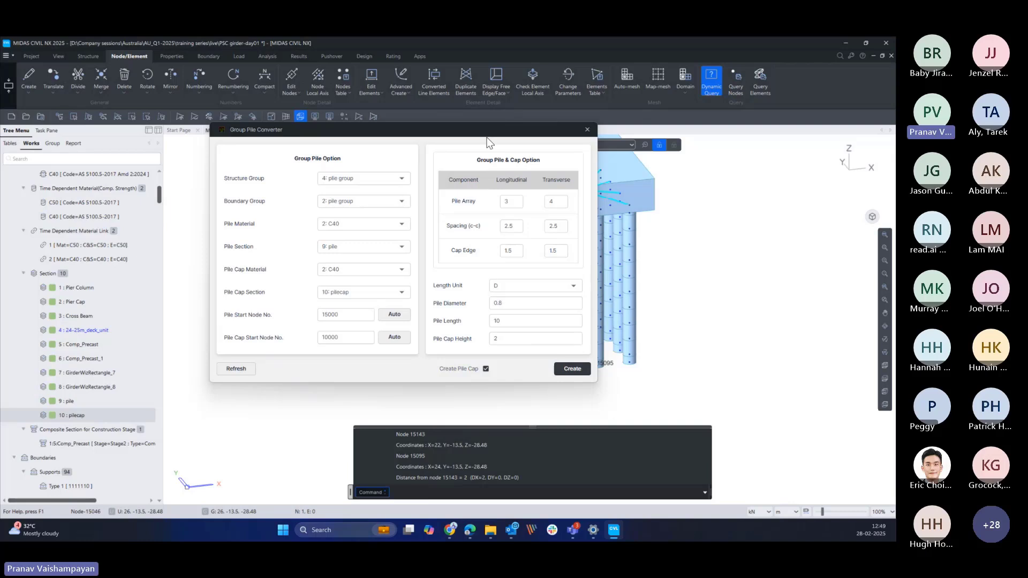
pyautogui.moveTo(482, 134); pyautogui.dragTo(333, 172)
pyautogui.scroll(-2, 540, 276)
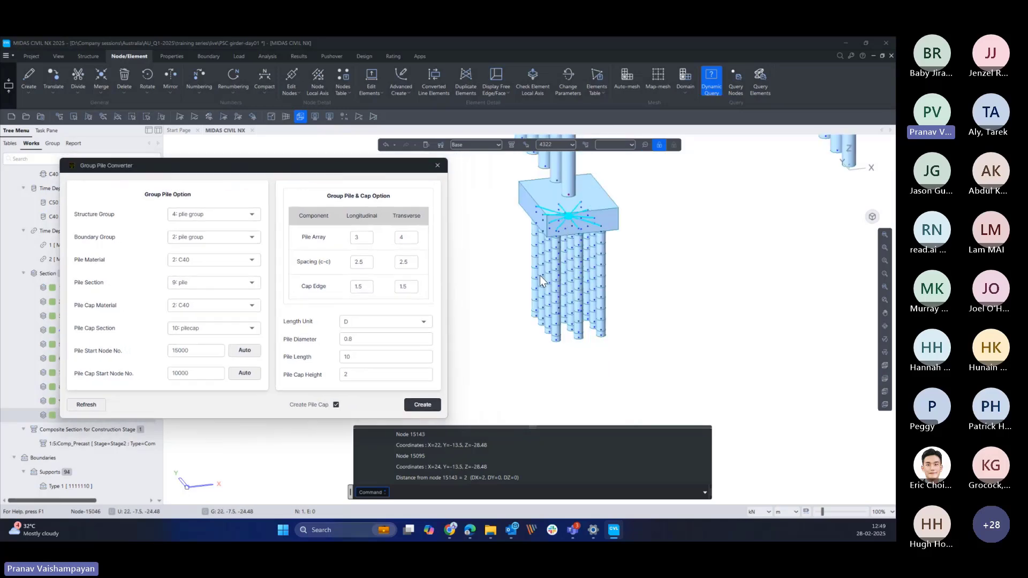
pyautogui.scroll(-3, 589, 292)
pyautogui.moveTo(642, 273); pyautogui.dragTo(627, 335, button='middle')
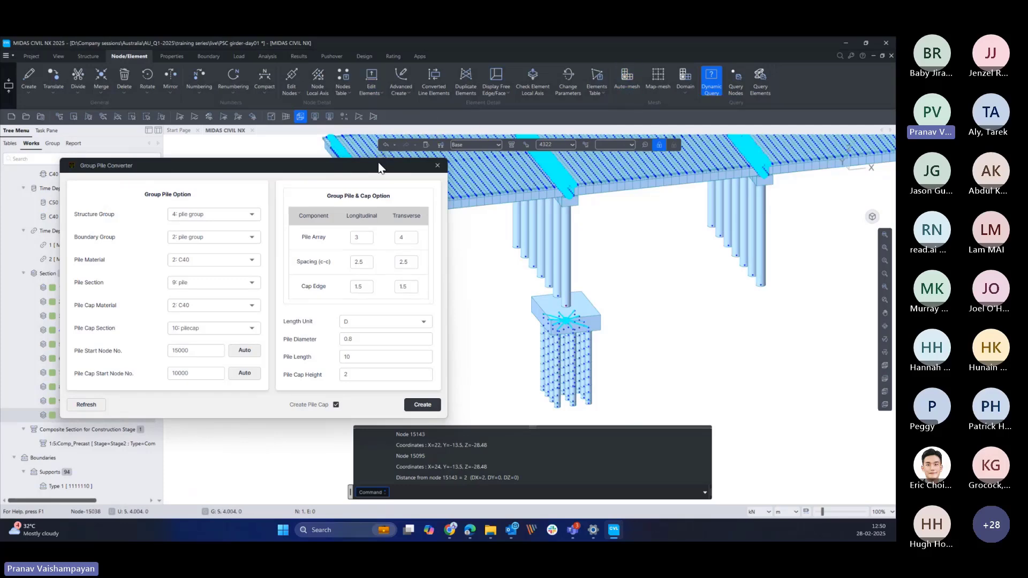
# - Examine the regenerated piles and cap beneath the pier column in relation to the rest of the bridge model
pyautogui.moveTo(378, 167)
pyautogui.mouseDown()
pyautogui.moveTo(380, 153)
pyautogui.moveTo(336, 167)
pyautogui.moveTo(384, 163)
pyautogui.mouseUp()
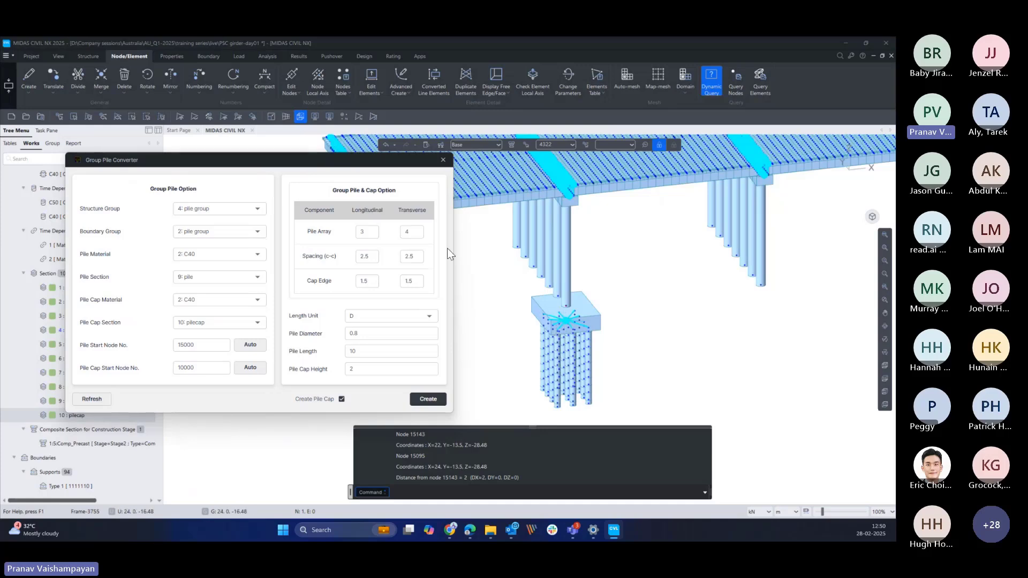
pyautogui.scroll(-2, 641, 316)
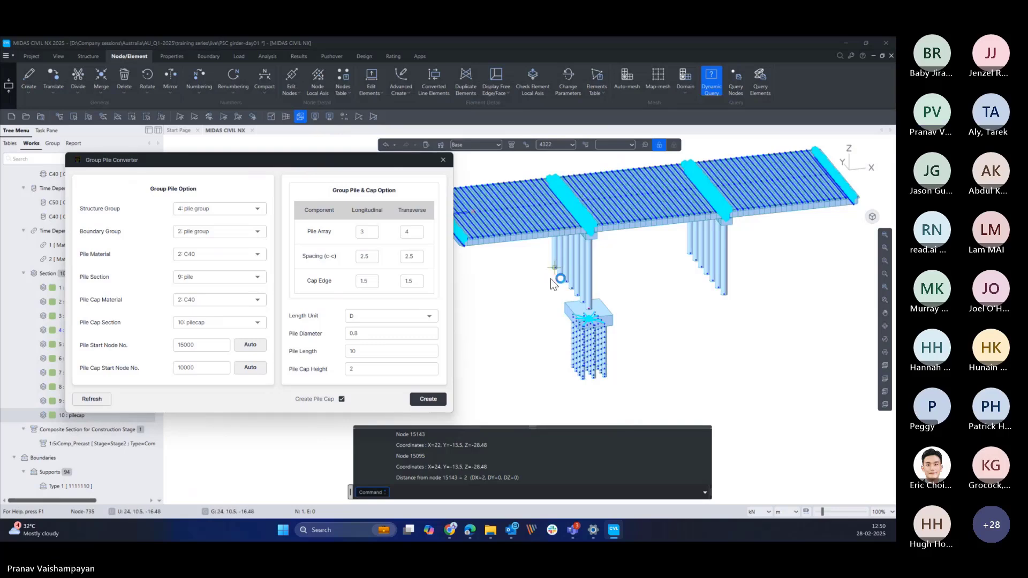
pyautogui.scroll(6, 605, 258)
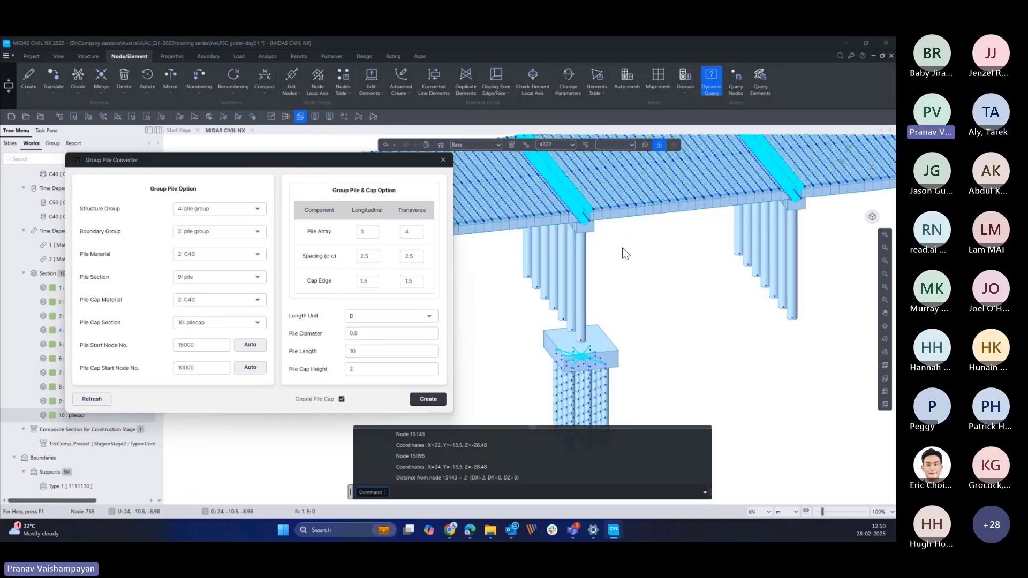
pyautogui.scroll(-6, 572, 262)
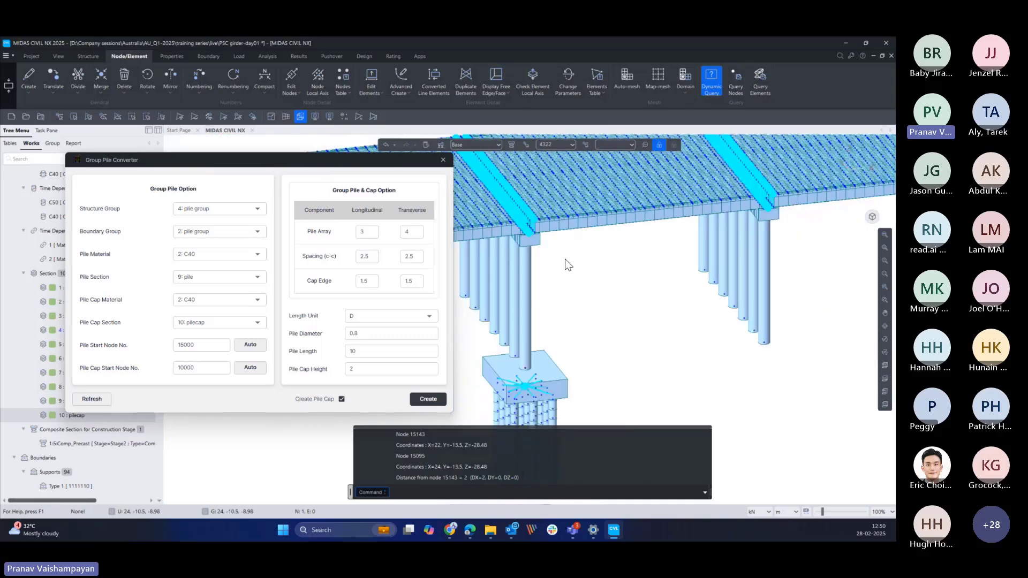
pyautogui.moveTo(571, 285); pyautogui.dragTo(567, 305, button='middle')
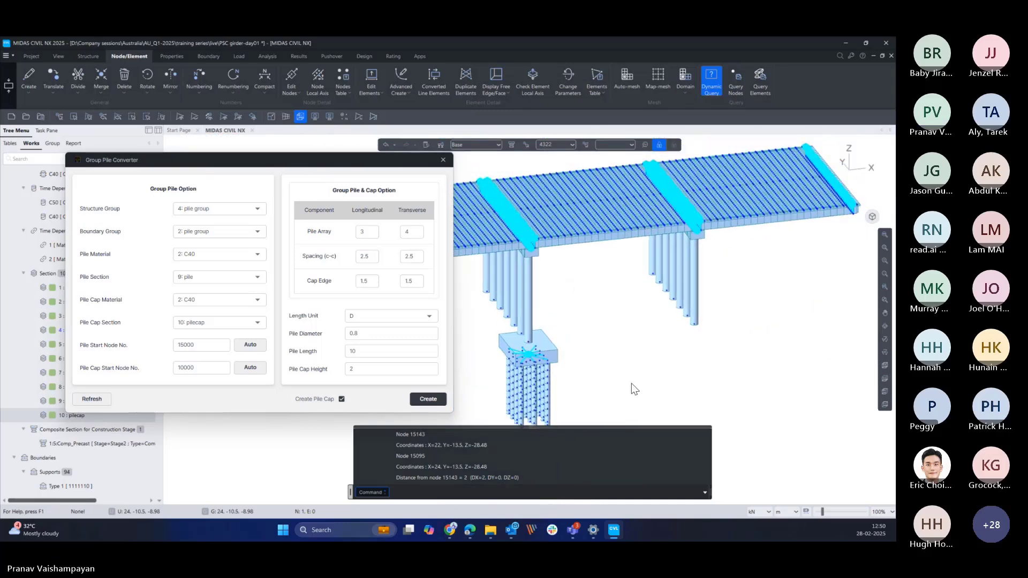
pyautogui.scroll(-2, 592, 328)
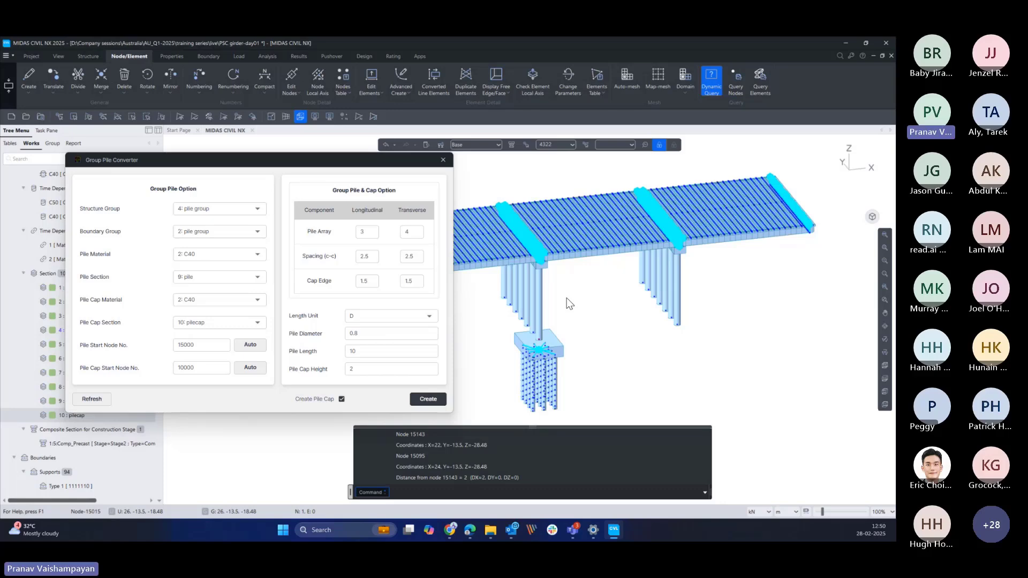
pyautogui.moveTo(576, 319); pyautogui.dragTo(640, 331, button='middle')
pyautogui.scroll(2, 656, 332)
pyautogui.scroll(-1, 678, 326)
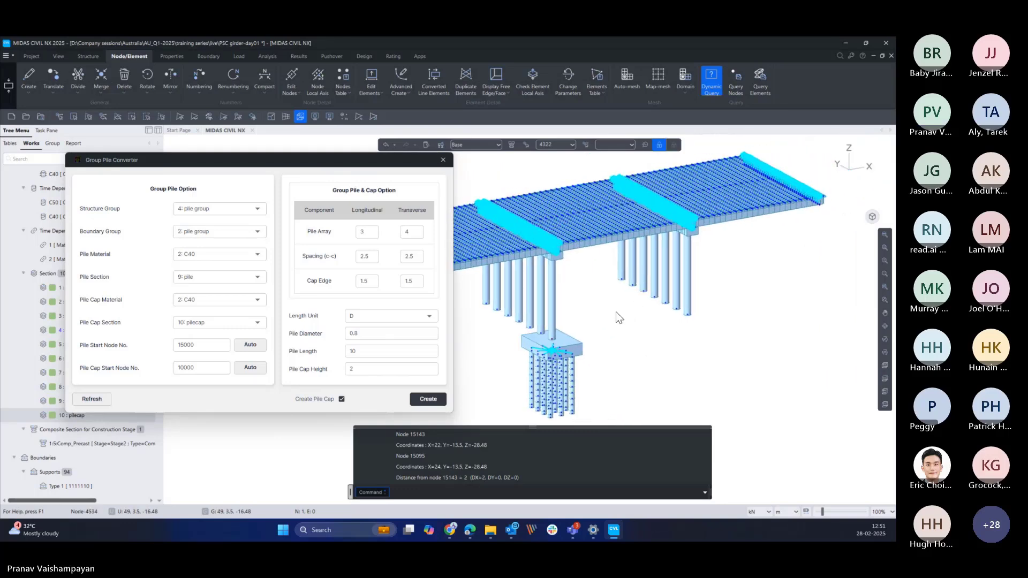
pyautogui.moveTo(616, 313)
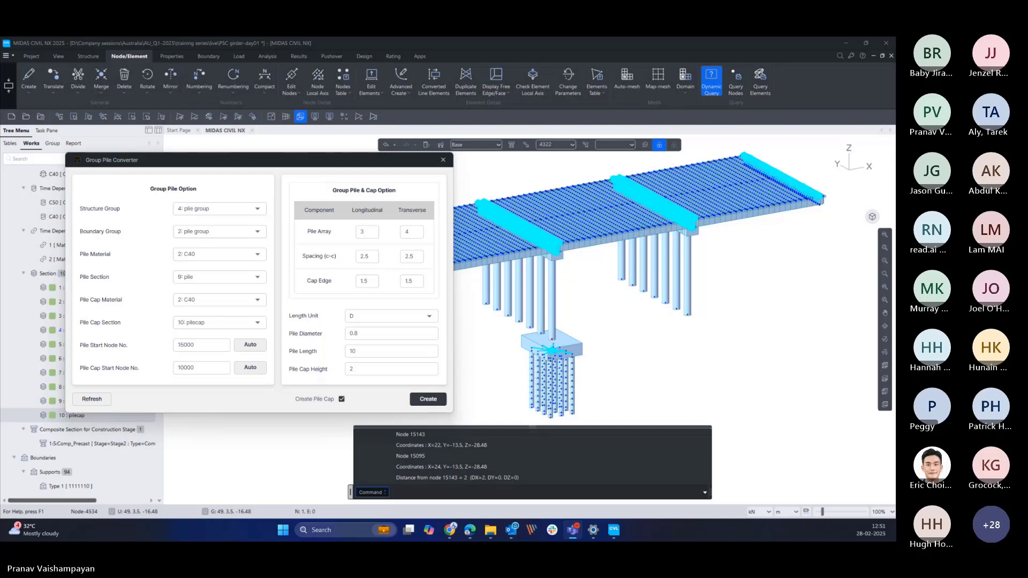
pyautogui.hotkey('alt', 'Tab')
pyautogui.hotkey('alt', 'Tab')
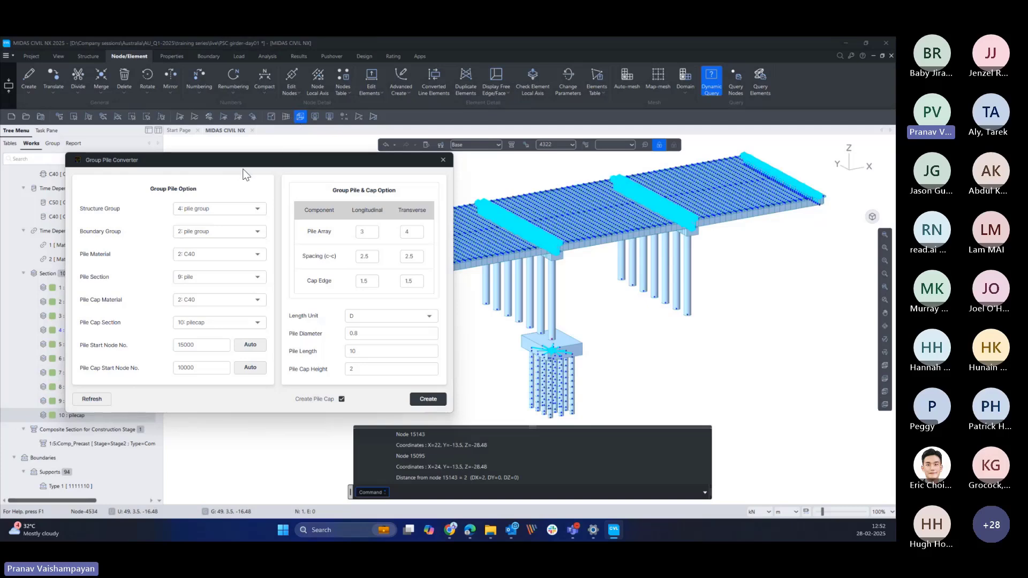
pyautogui.moveTo(262, 166); pyautogui.dragTo(533, 167)
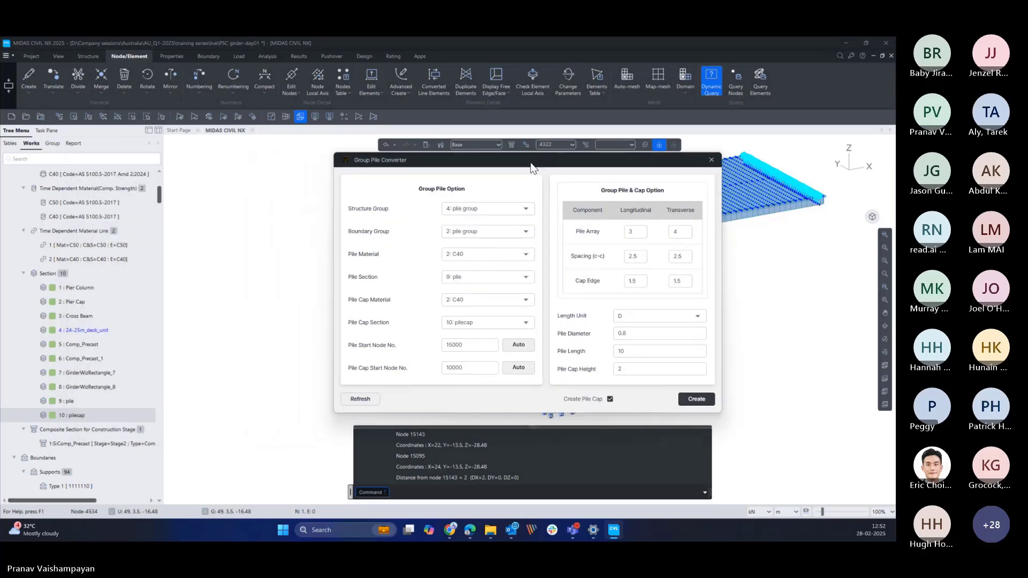
pyautogui.moveTo(533, 167); pyautogui.dragTo(532, 168)
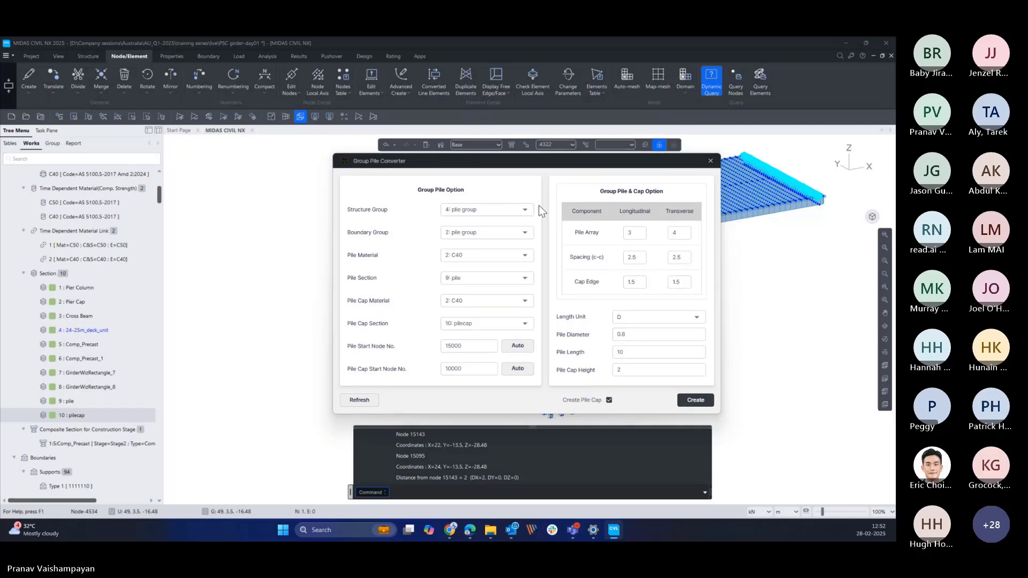
# - Collapse the command output and close the Group Pile Converter together with its plug-in window
pyautogui.click(704, 493)
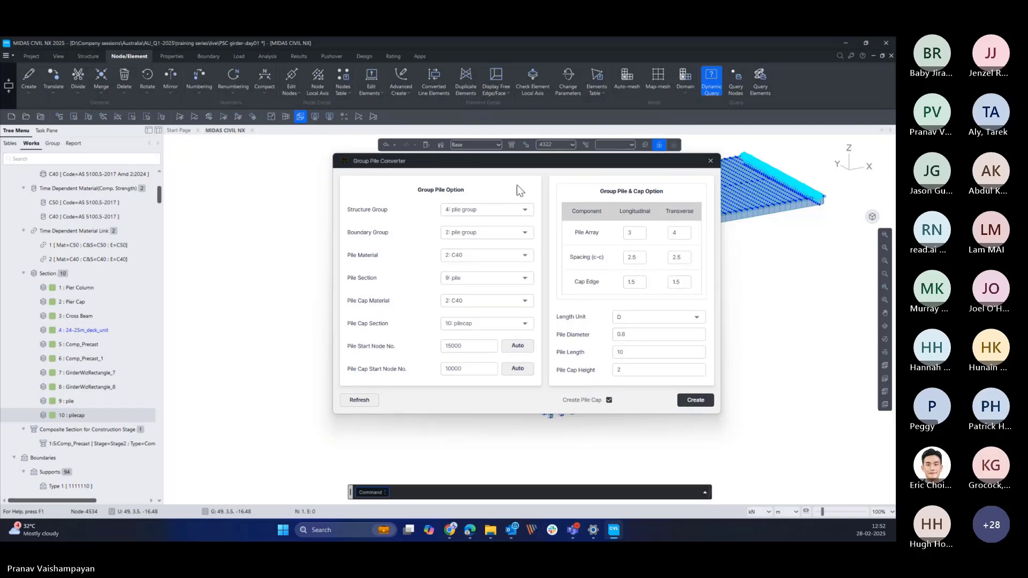
pyautogui.moveTo(534, 167); pyautogui.dragTo(354, 181)
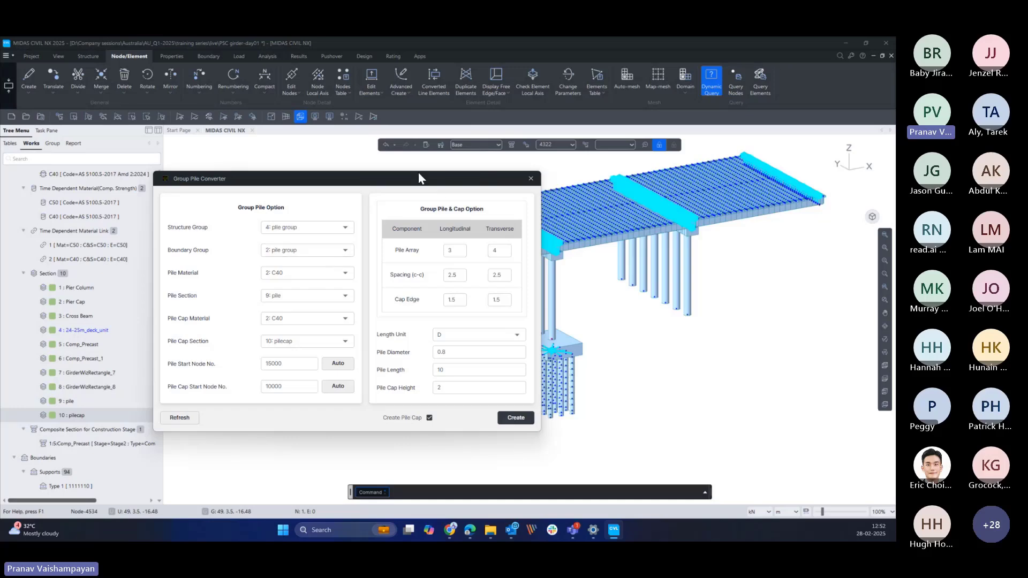
pyautogui.moveTo(419, 179); pyautogui.dragTo(377, 178)
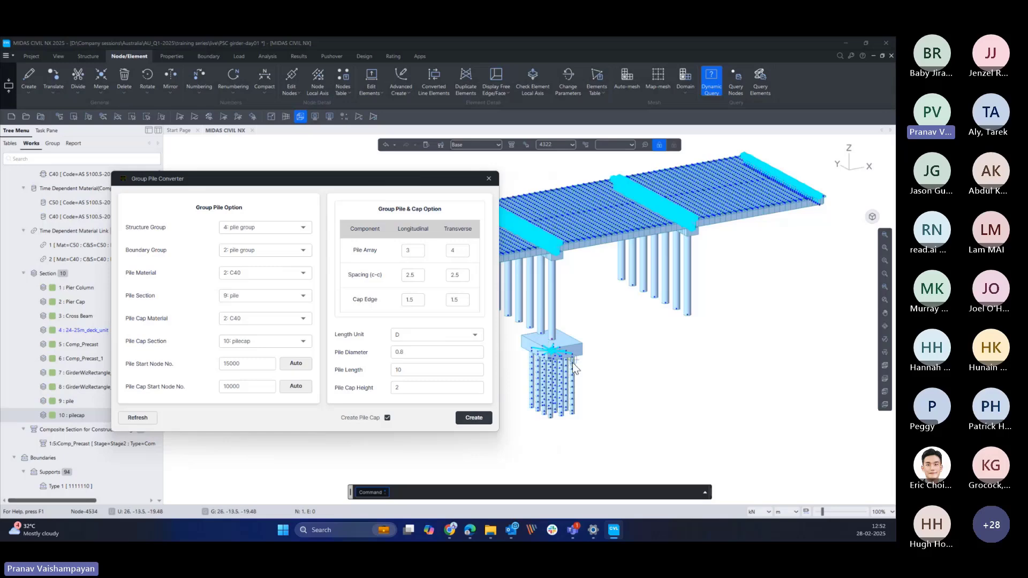
pyautogui.scroll(5, 573, 362)
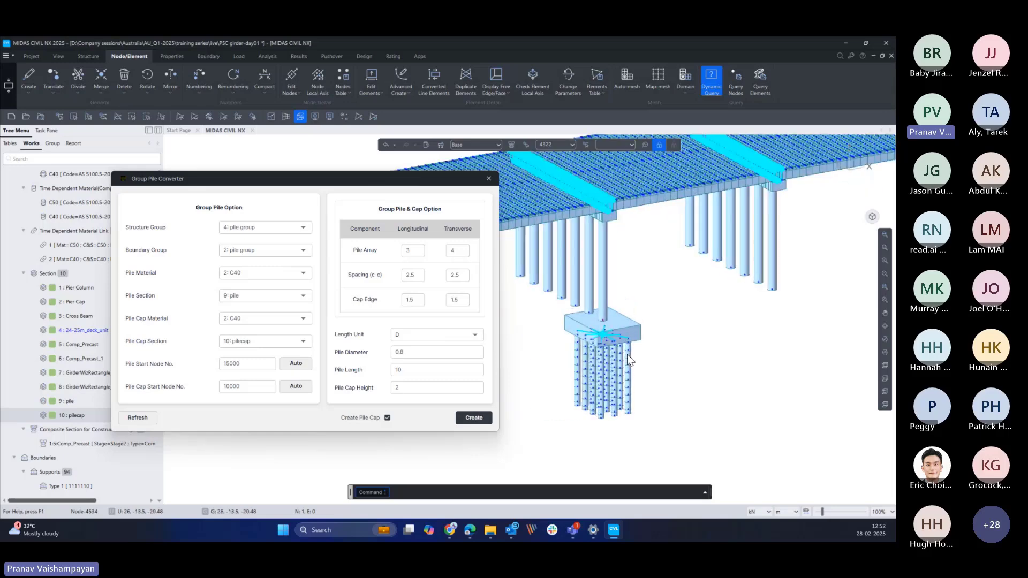
pyautogui.click(486, 179)
pyautogui.moveTo(217, 169); pyautogui.dragTo(324, 191)
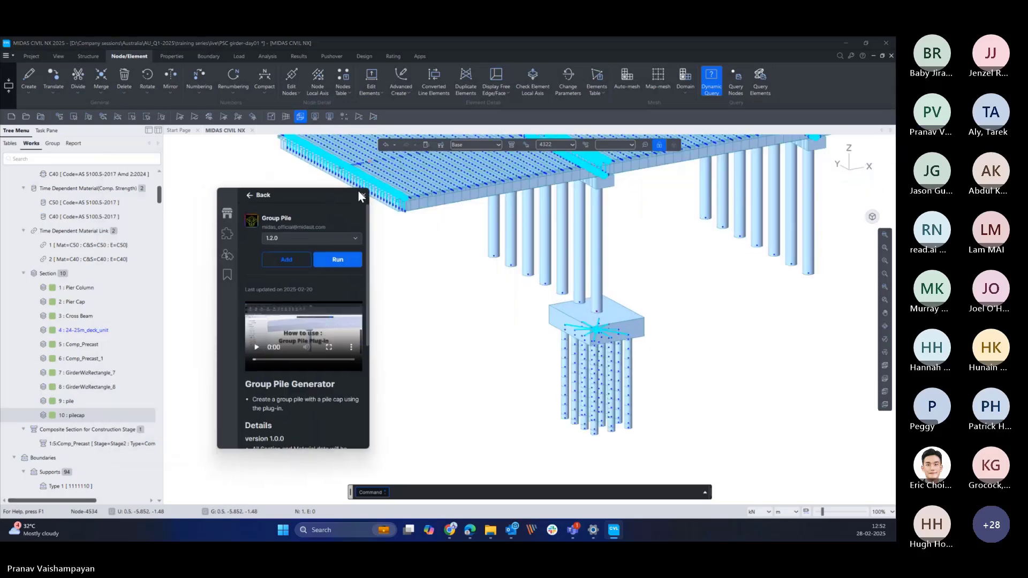
pyautogui.click(358, 191)
# - Select the members of the pile group structure group and inspect them beneath the pier columns
pyautogui.click(51, 144)
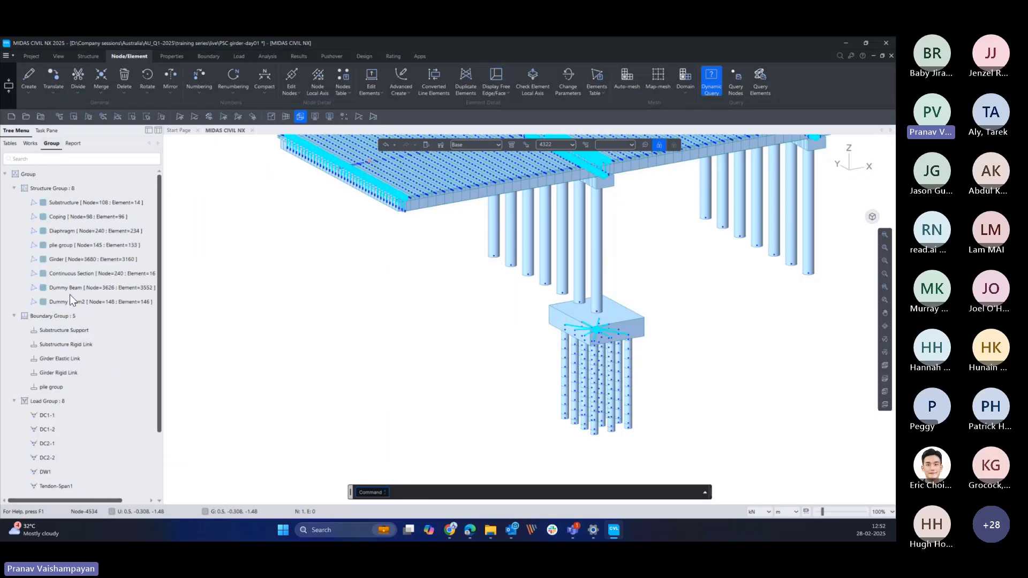
pyautogui.doubleClick(85, 245)
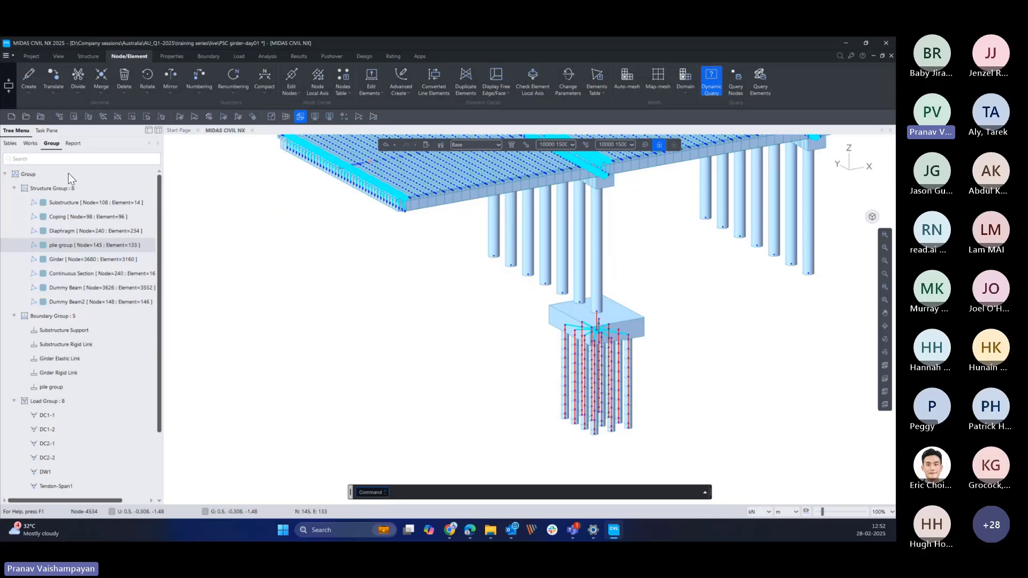
pyautogui.click(31, 143)
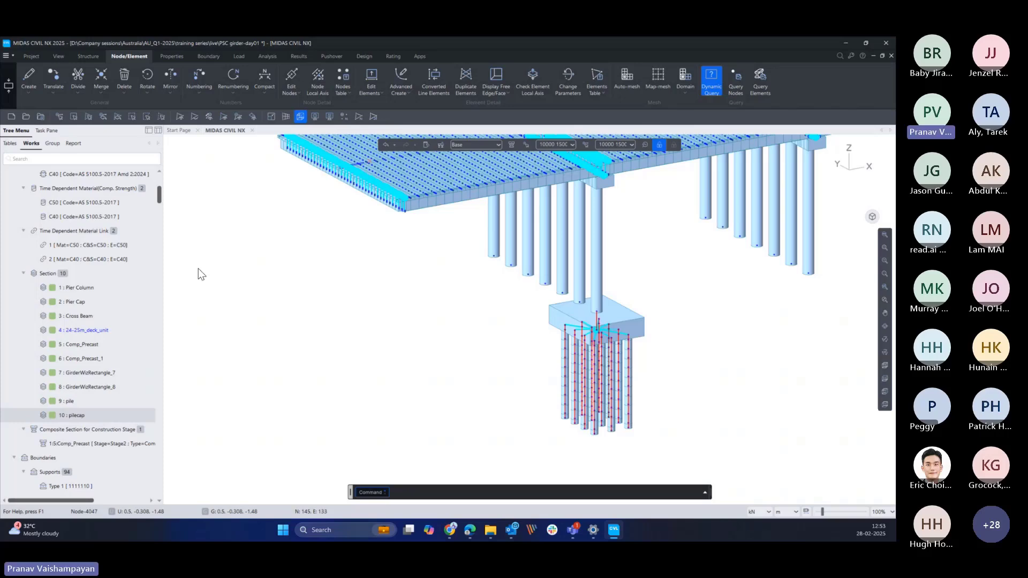
pyautogui.moveTo(413, 344); pyautogui.dragTo(389, 350, button='middle')
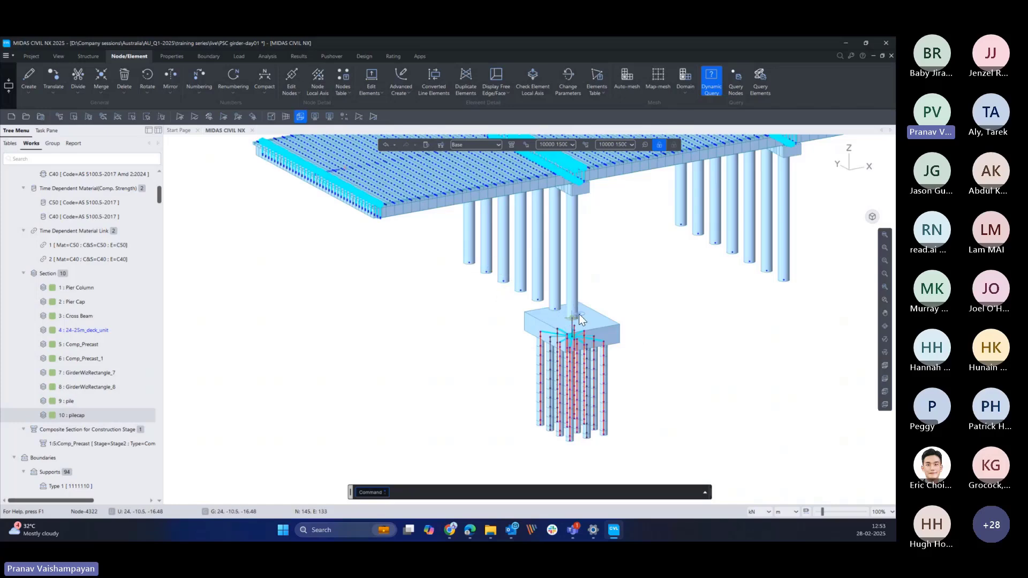
pyautogui.moveTo(579, 314)
pyautogui.moveTo(600, 294)
pyautogui.mouseDown(button='middle')
pyautogui.moveTo(624, 306)
pyautogui.moveTo(618, 290)
pyautogui.mouseUp(button='middle')
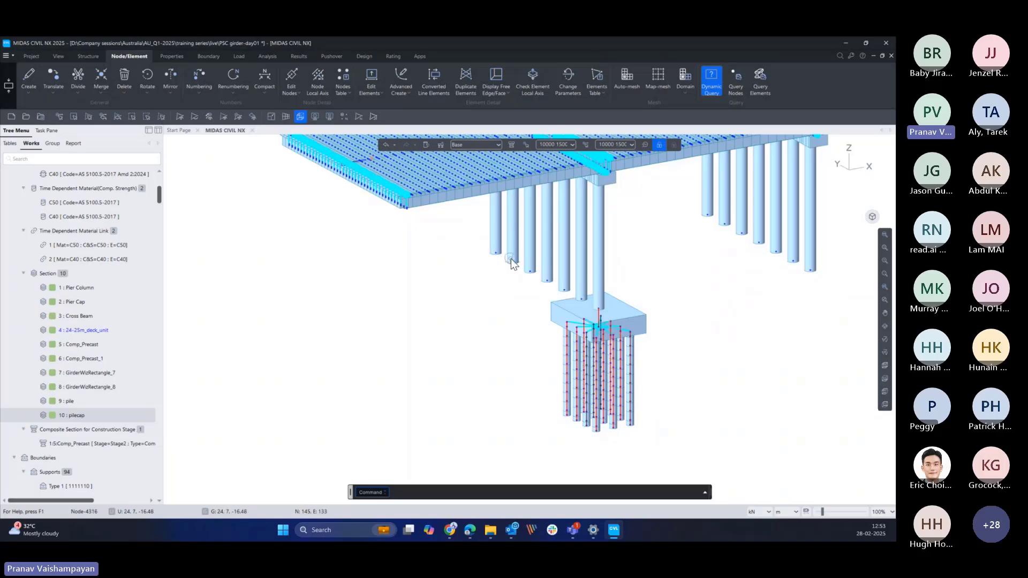
pyautogui.moveTo(584, 301); pyautogui.dragTo(589, 310, button='middle')
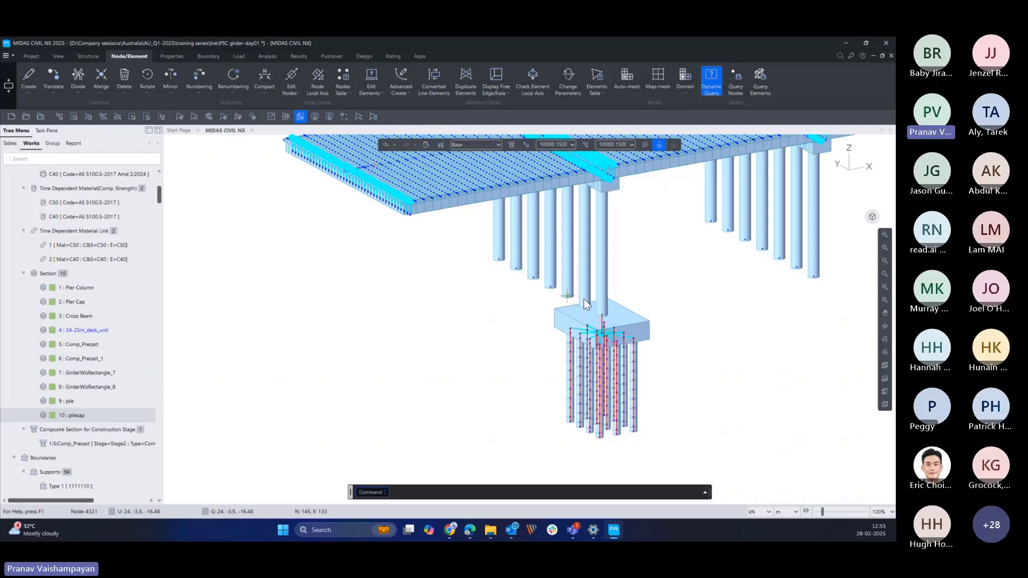
# - Switch the model to the wireframe view and clear the pile group selection
pyautogui.click(301, 116)
pyautogui.scroll(5, 574, 337)
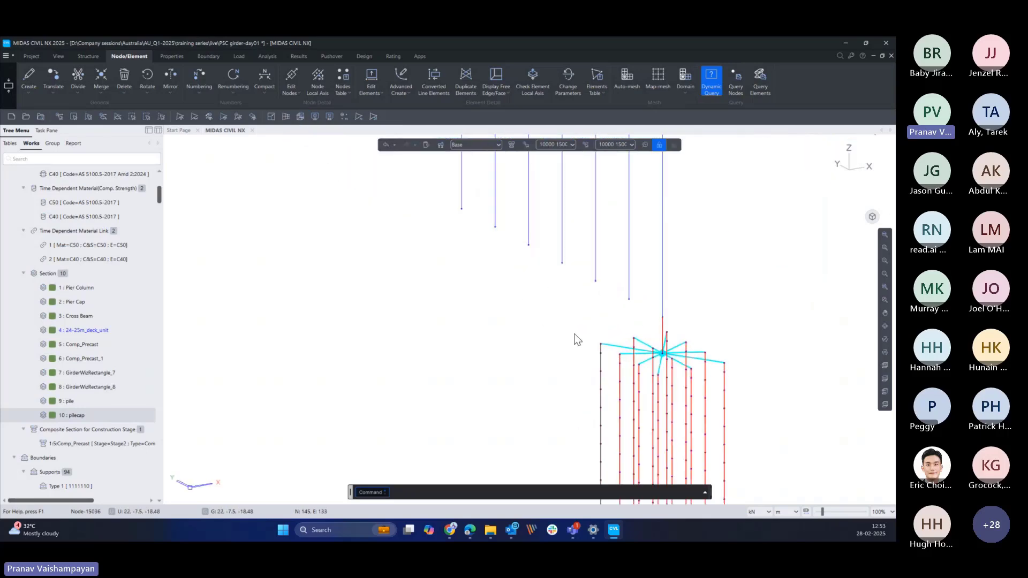
pyautogui.press('Escape')
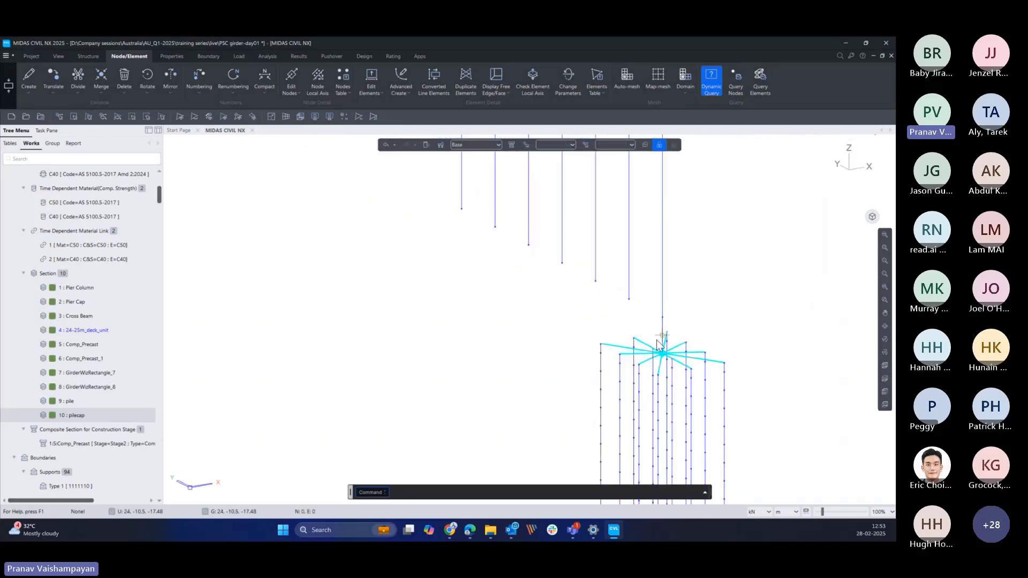
# - Examine the links between the pile heads and the column base, and the neighbouring columns without piles
pyautogui.moveTo(481, 343); pyautogui.dragTo(486, 343, button='middle')
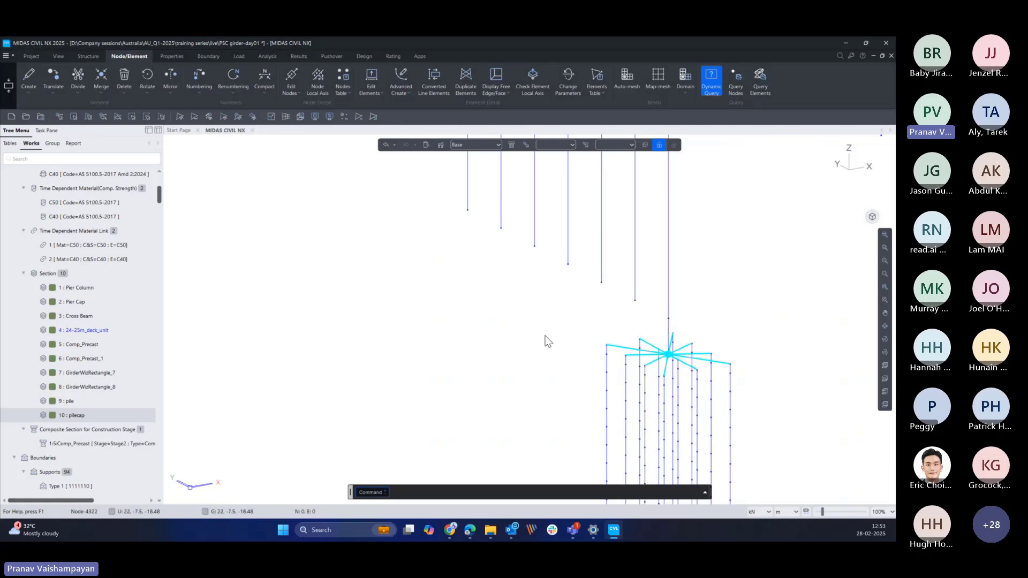
pyautogui.scroll(-2, 549, 333)
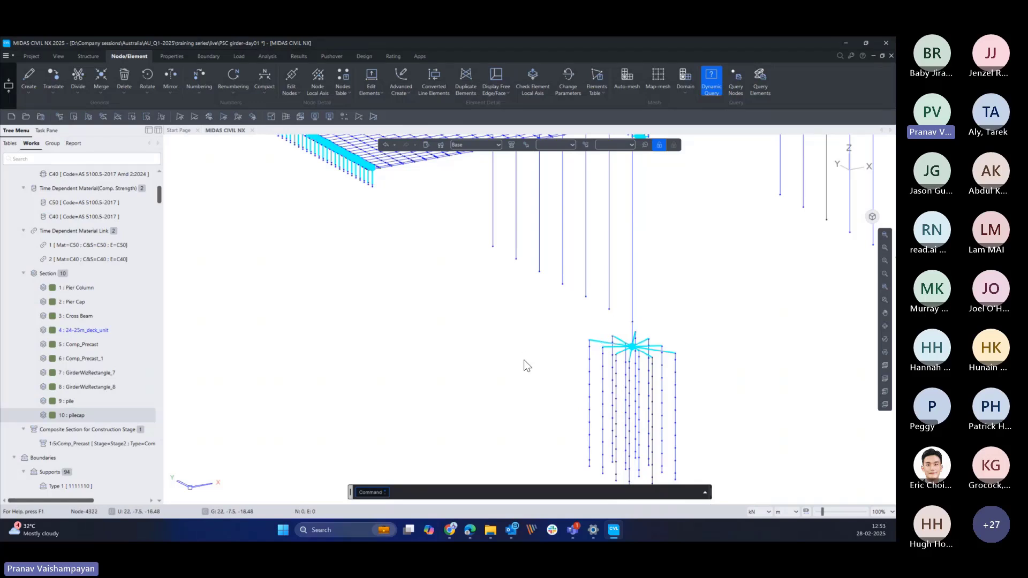
pyautogui.scroll(-1, 523, 361)
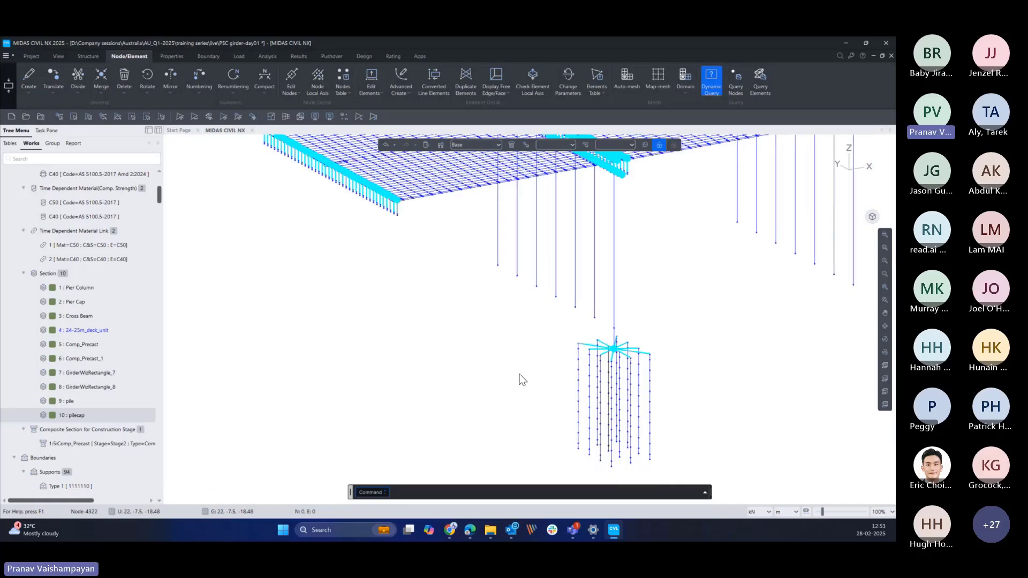
pyautogui.moveTo(519, 374); pyautogui.dragTo(499, 353, button='middle')
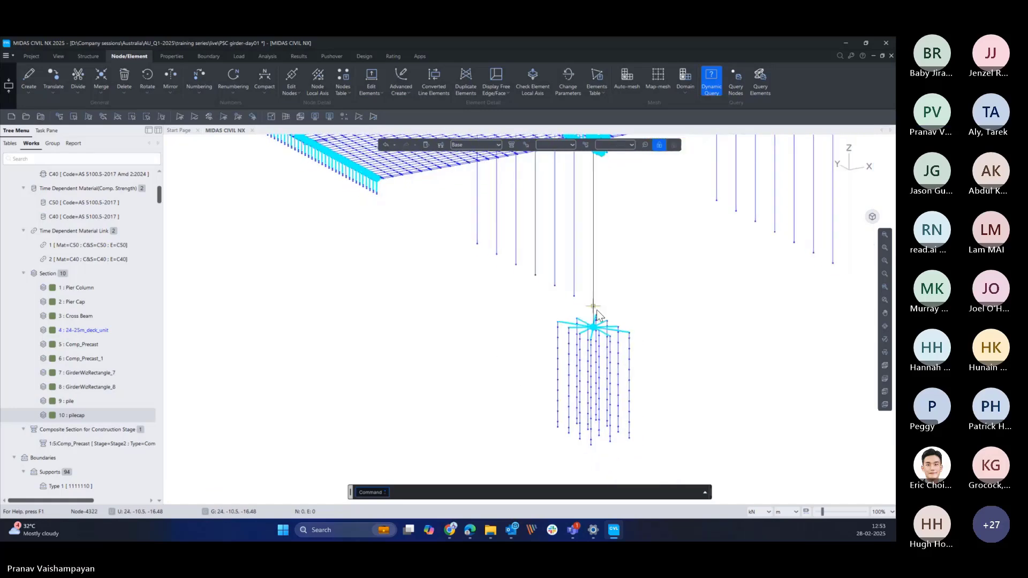
pyautogui.scroll(-1, 529, 329)
pyautogui.moveTo(506, 319); pyautogui.dragTo(545, 341, button='middle')
pyautogui.moveTo(602, 351)
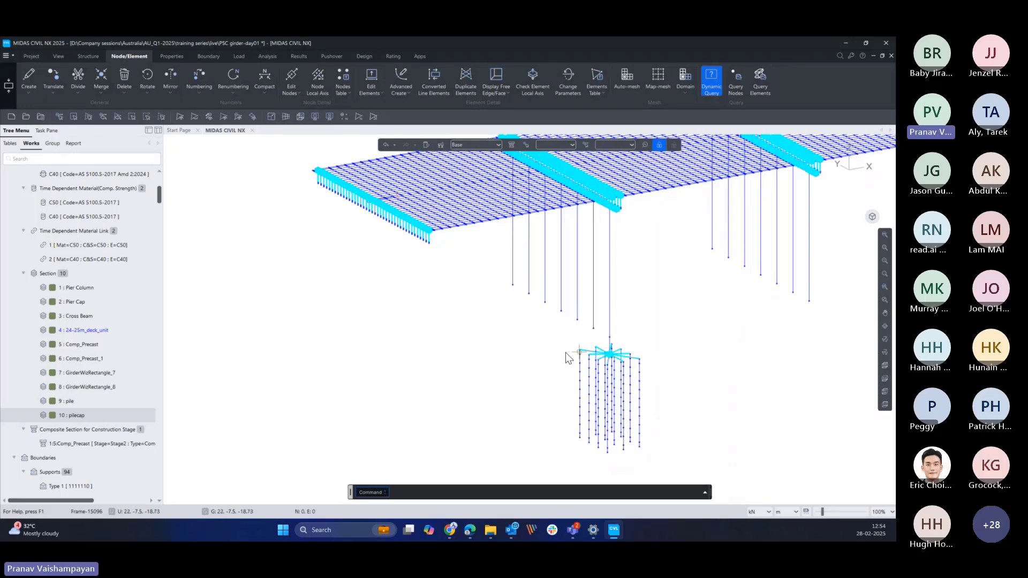
pyautogui.moveTo(565, 352)
# - Browse the plug-ins offered in the Marketplace
pyautogui.click(420, 57)
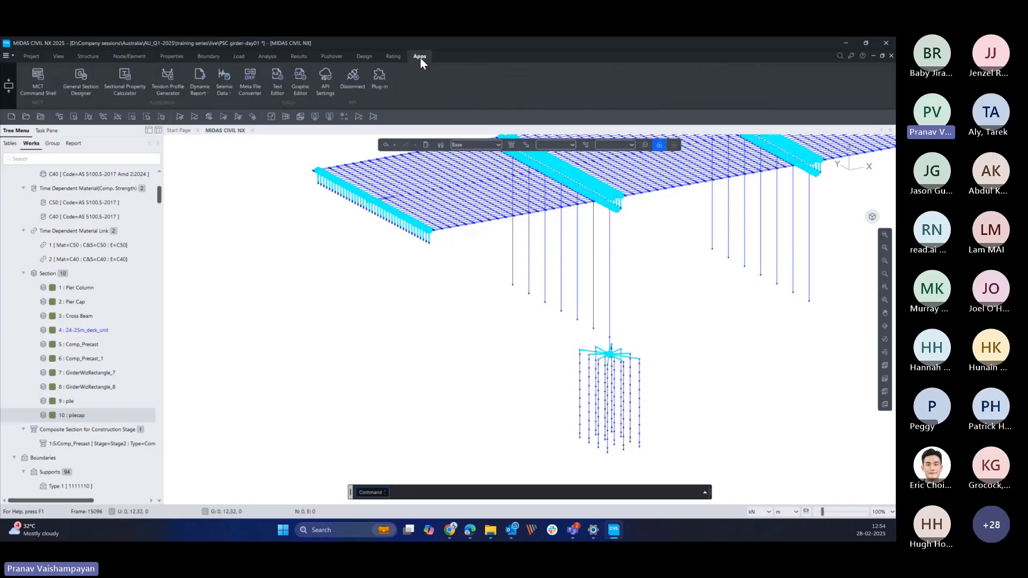
pyautogui.click(382, 78)
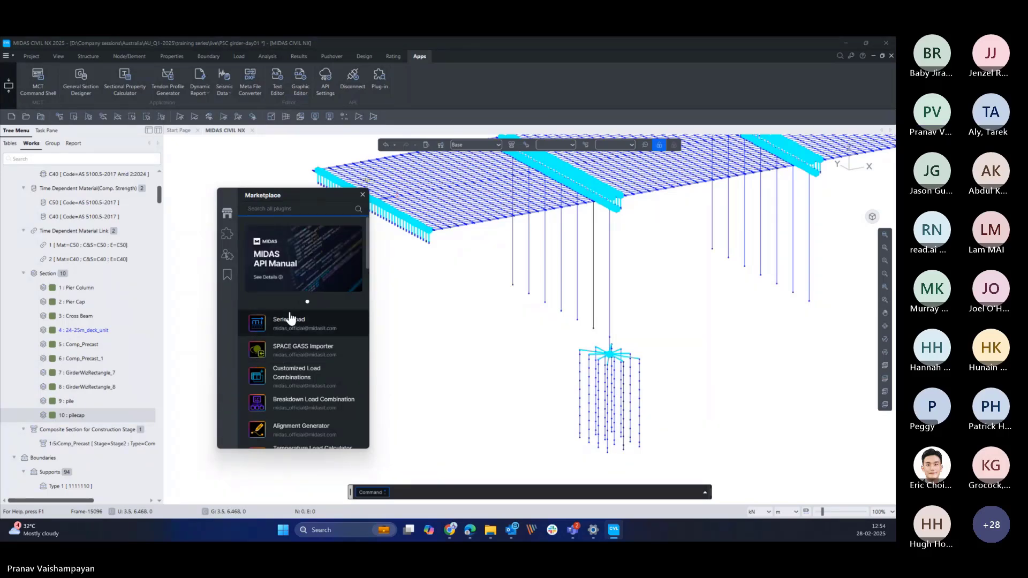
pyautogui.moveTo(305, 195); pyautogui.dragTo(352, 181)
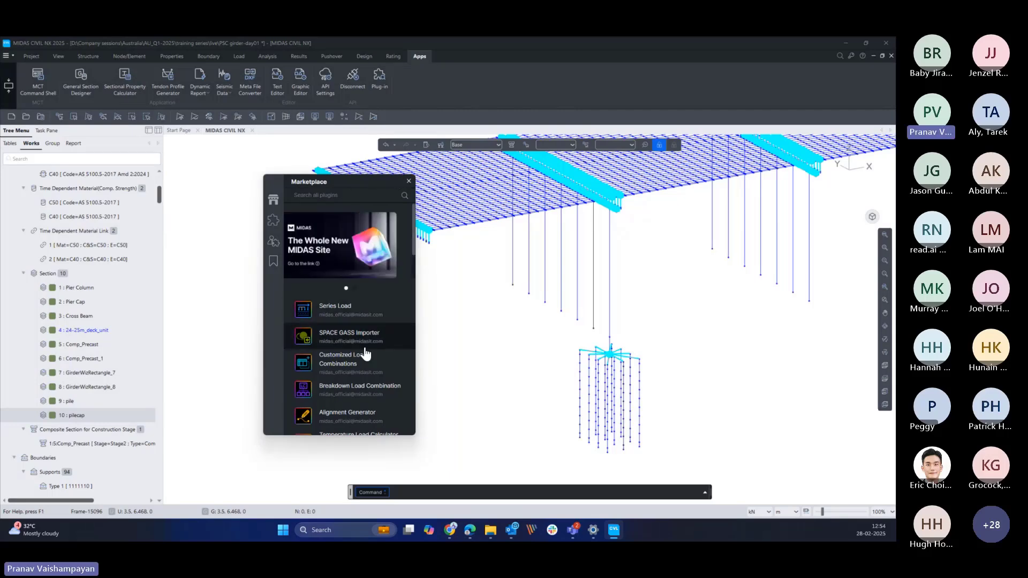
pyautogui.scroll(-2, 365, 354)
pyautogui.scroll(2, 366, 354)
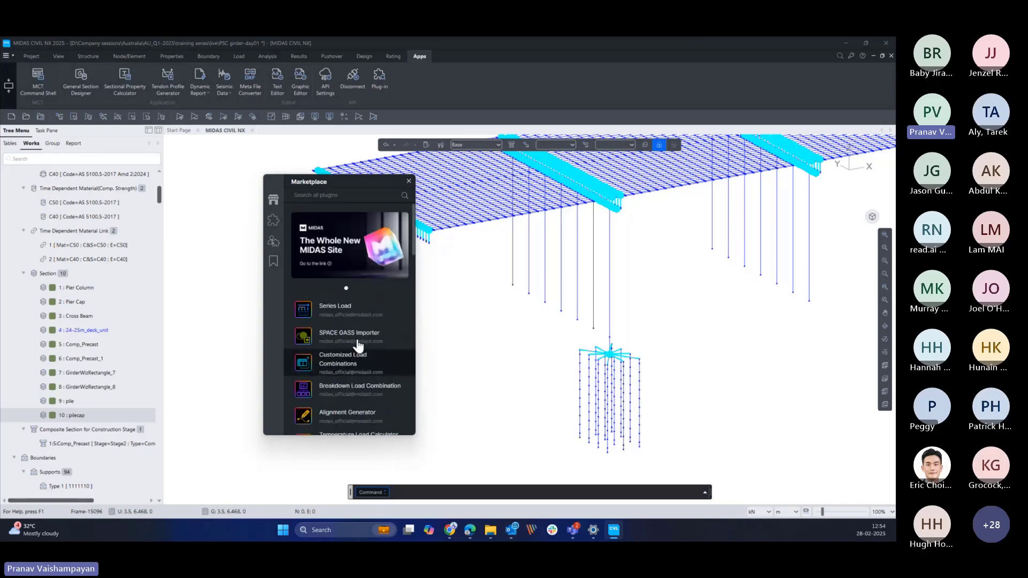
pyautogui.click(408, 182)
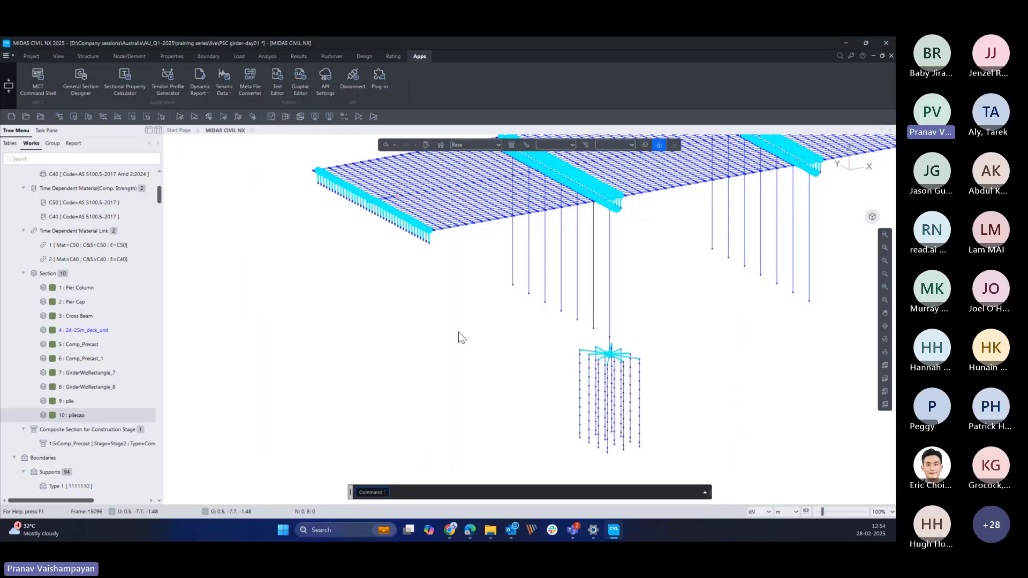
pyautogui.click(379, 79)
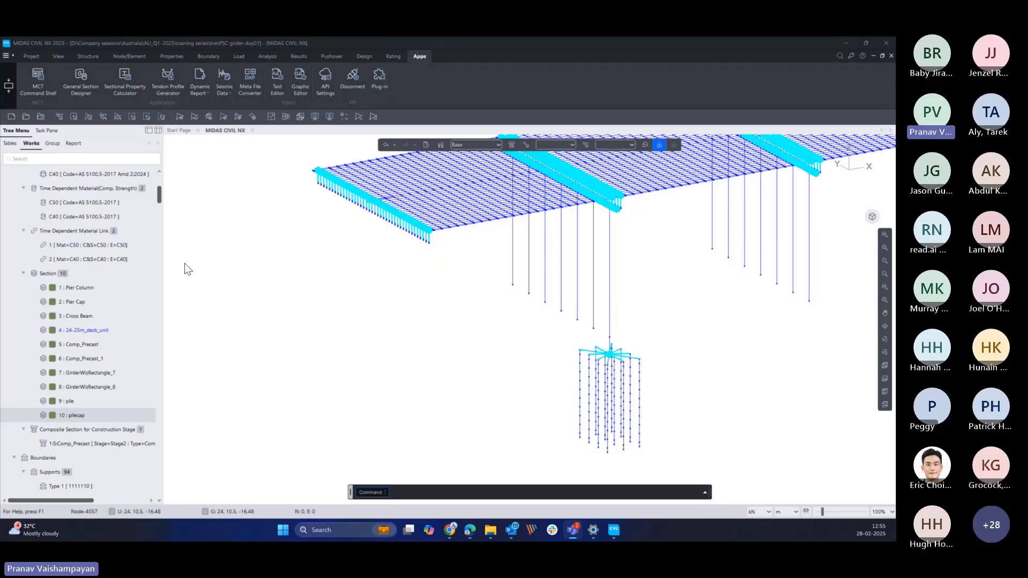
# - Open the Node Local Axis definition, look over its angle inputs against the model, and close it
pyautogui.click(129, 57)
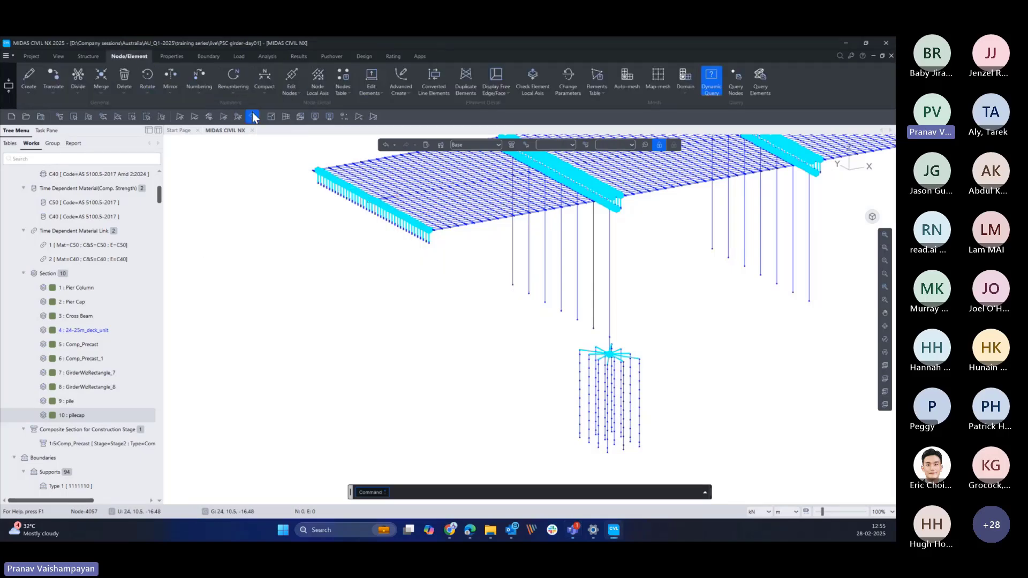
pyautogui.click(315, 83)
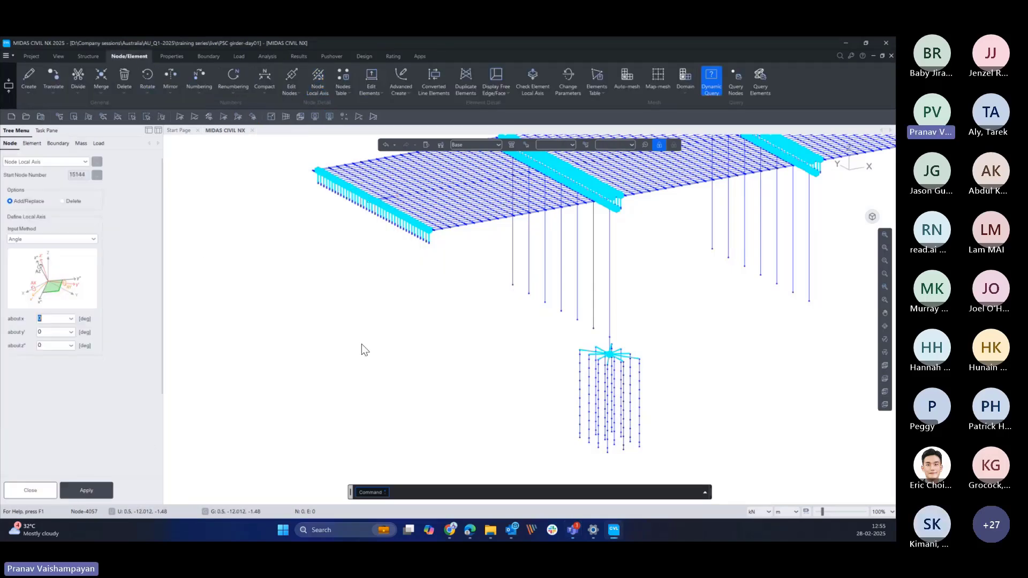
pyautogui.moveTo(523, 358); pyautogui.dragTo(452, 395, button='middle')
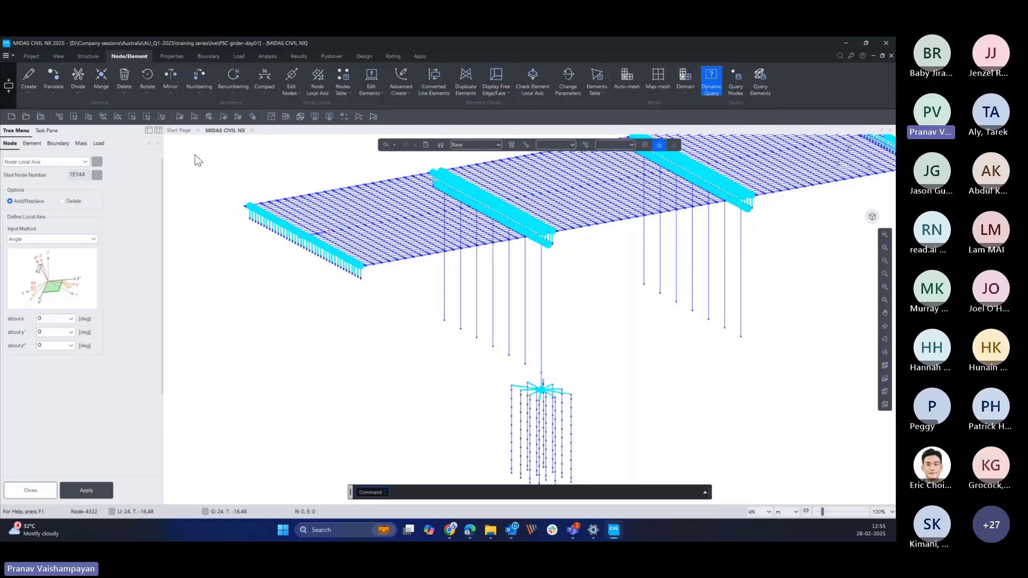
pyautogui.click(31, 490)
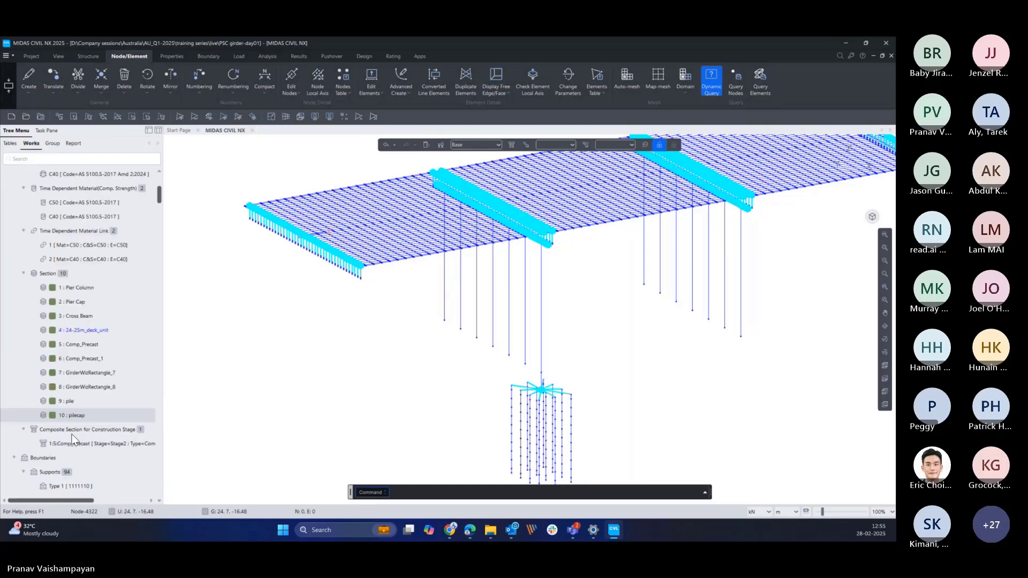
# - Examine the boundary entries in the model's works tree and collapse the rigid link list
pyautogui.scroll(-7, 81, 428)
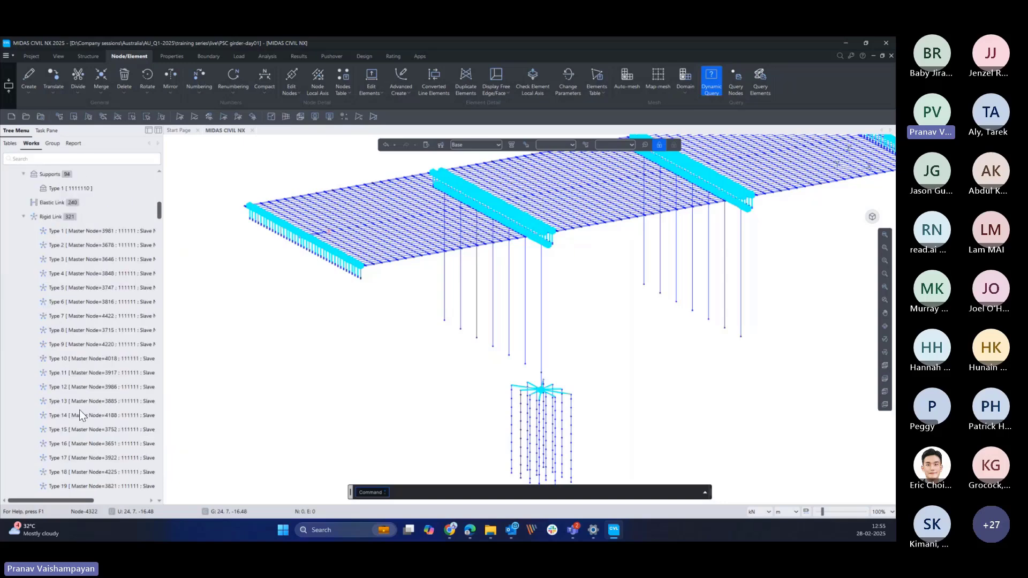
pyautogui.scroll(1, 78, 410)
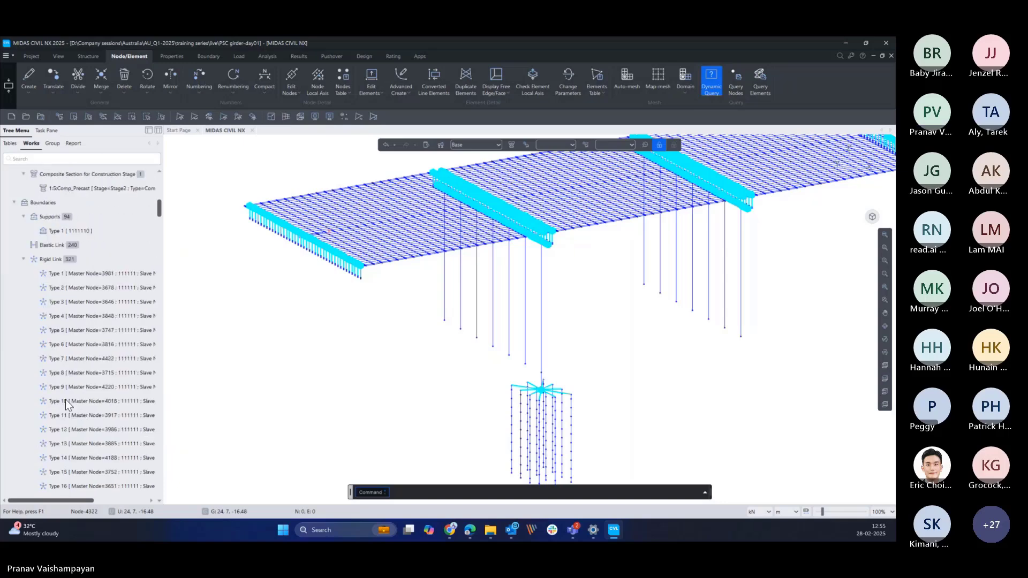
pyautogui.click(22, 259)
pyautogui.scroll(3, 79, 349)
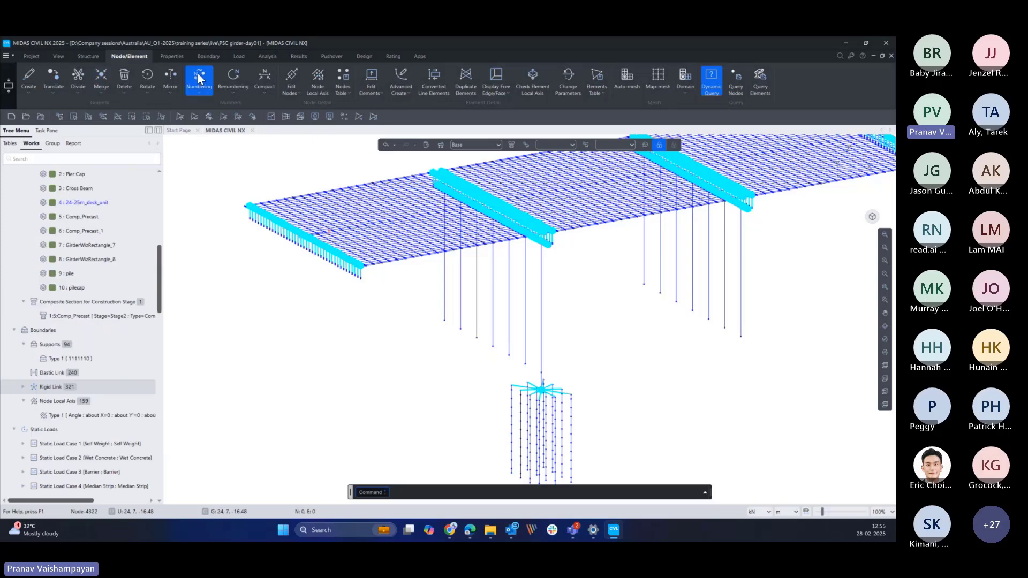
# - Revisit the Node Local Axis inputs, close them, and return to the beginning of the works tree
pyautogui.click(317, 78)
pyautogui.click(59, 117)
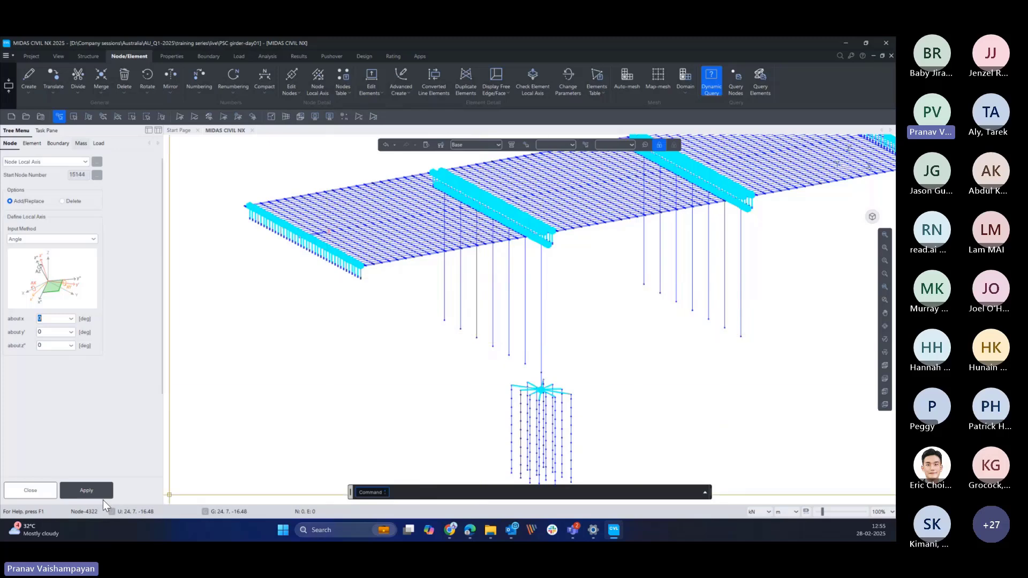
pyautogui.click(39, 493)
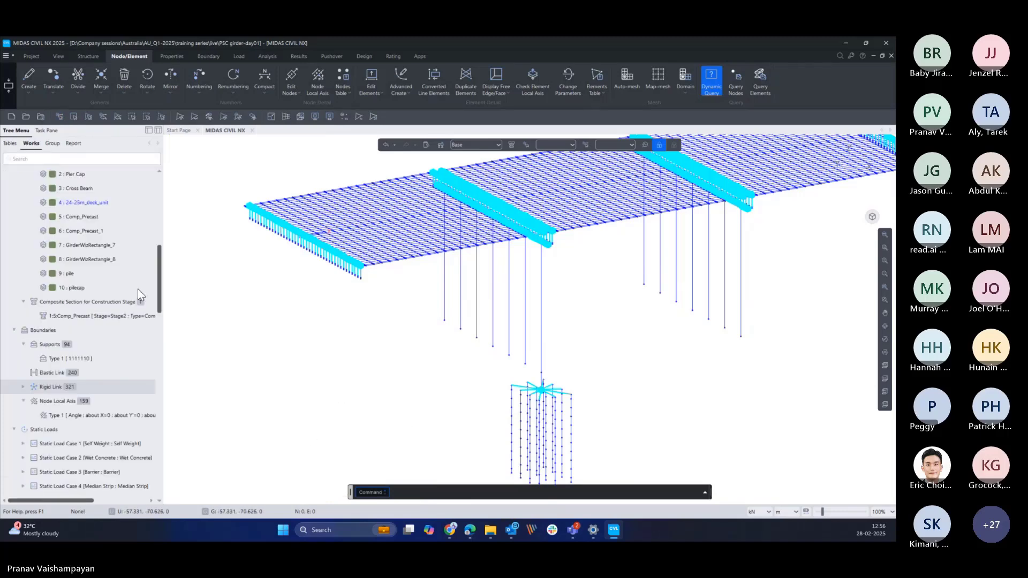
pyautogui.scroll(10, 159, 253)
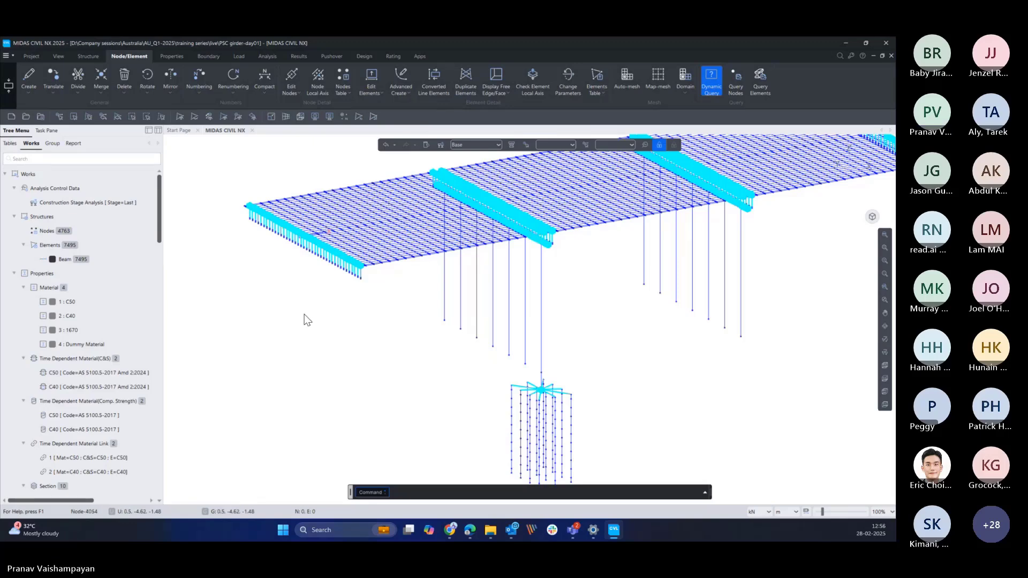
# - Switch to File Explorer and open the py folder inside the live training folder
pyautogui.click(12, 57)
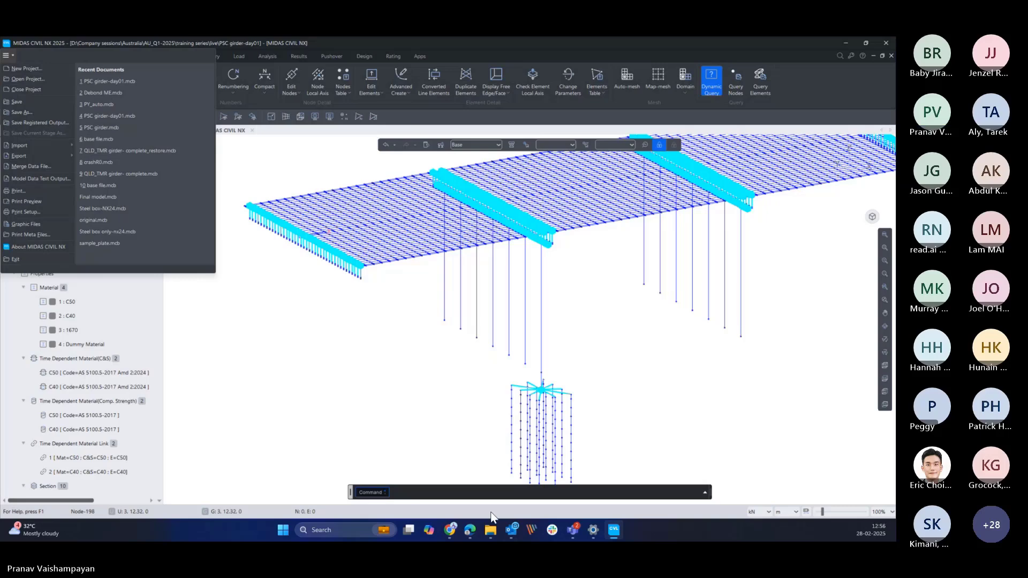
pyautogui.click(491, 530)
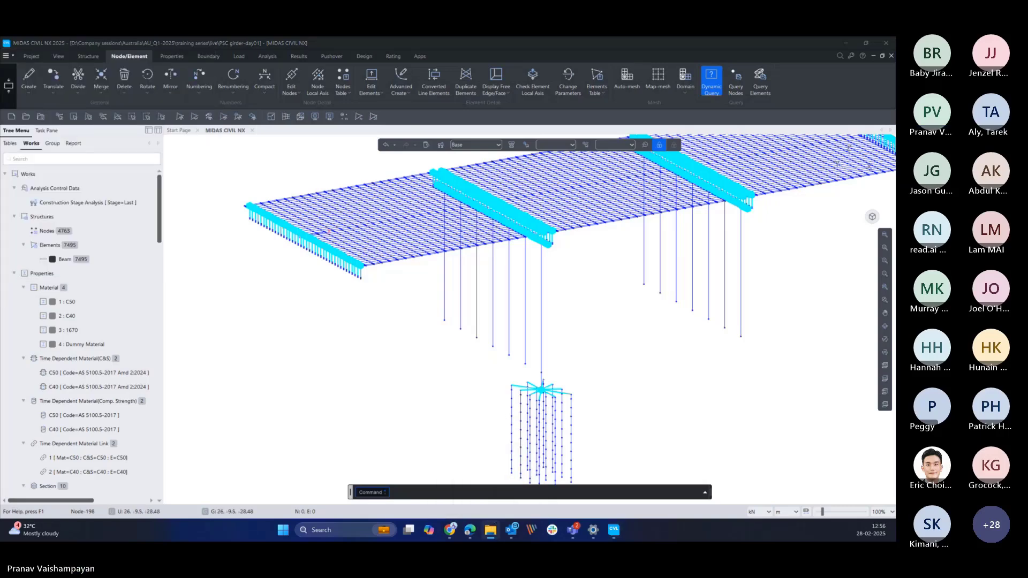
pyautogui.moveTo(522, 39)
pyautogui.mouseDown()
pyautogui.moveTo(522, 109)
pyautogui.moveTo(514, 38)
pyautogui.mouseUp()
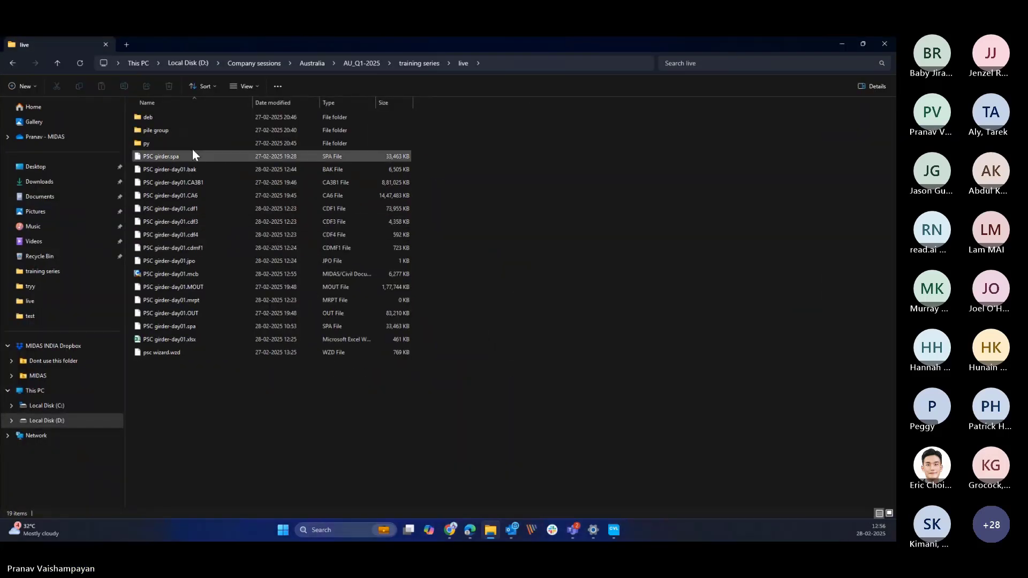
pyautogui.click(159, 142)
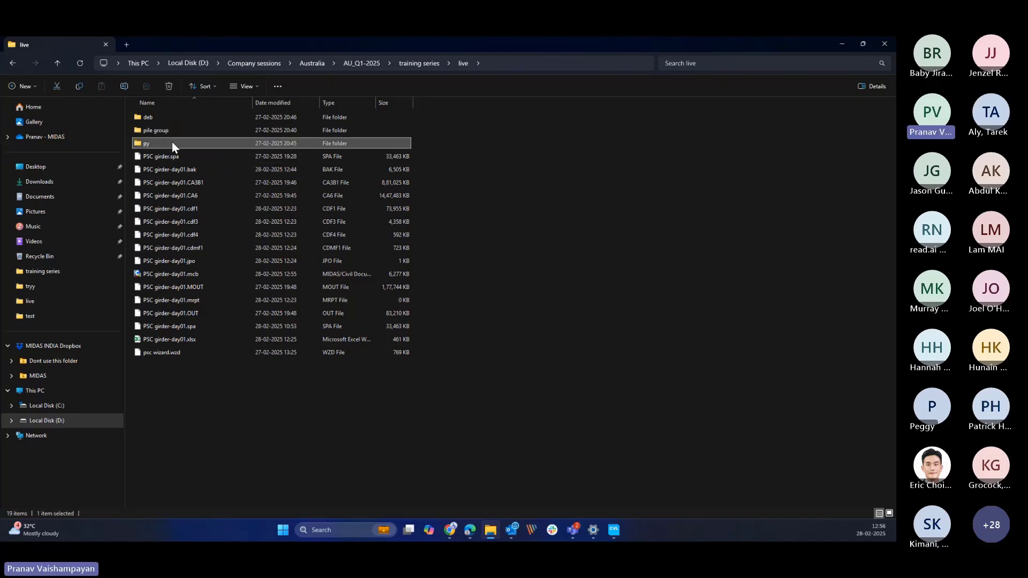
pyautogui.doubleClick(172, 143)
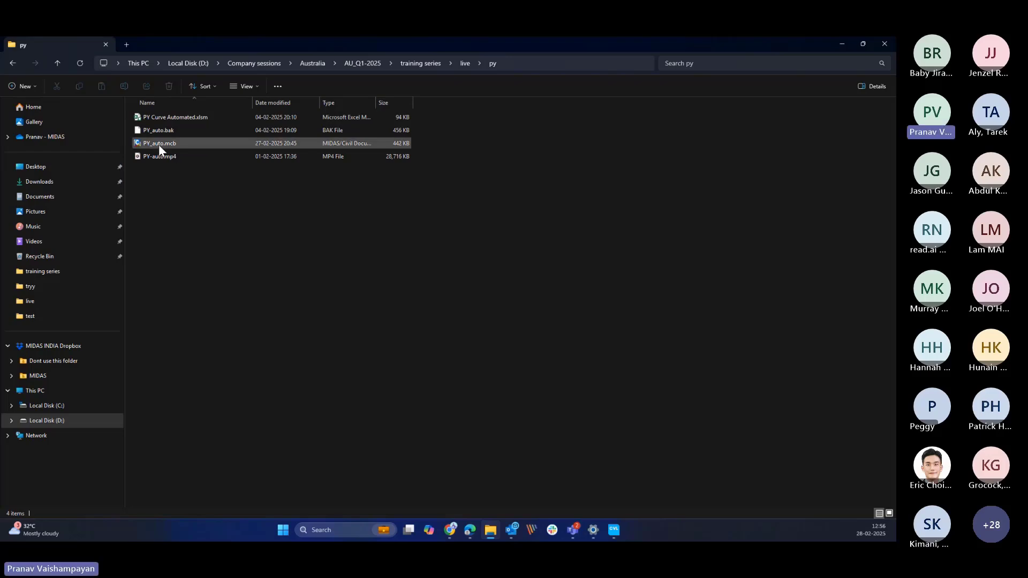
# - Switch back to MIDAS CIVIL NX and open the project PY_auto.mcb from the py folder
pyautogui.click(620, 529)
pyautogui.click(6, 55)
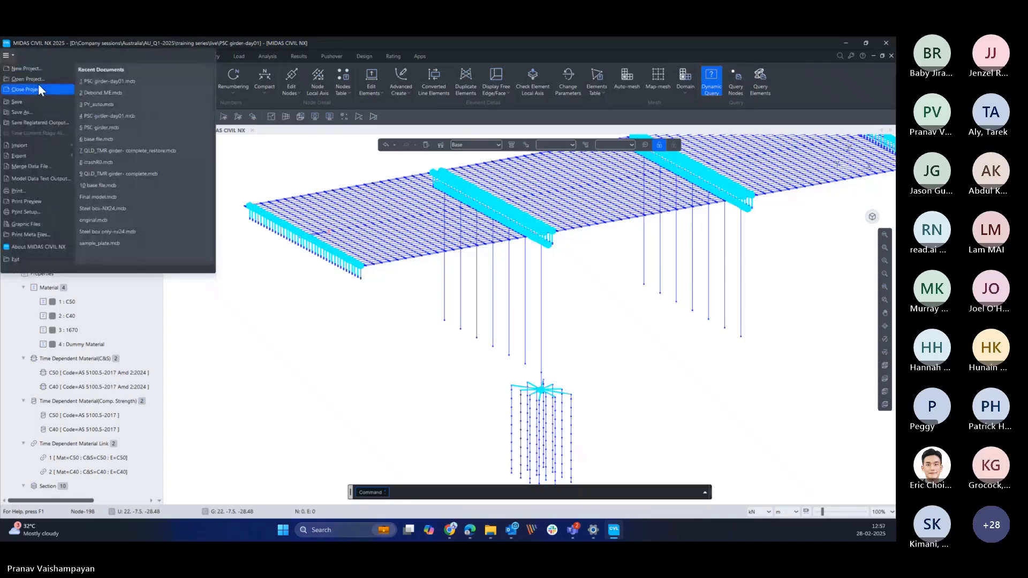
pyautogui.click(36, 76)
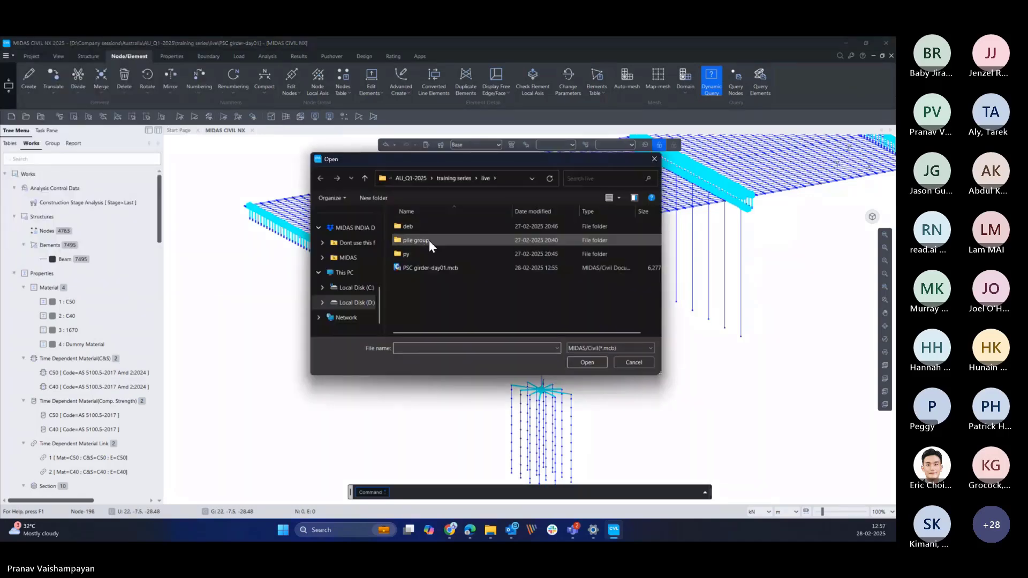
pyautogui.doubleClick(423, 248)
pyautogui.click(438, 224)
pyautogui.click(596, 362)
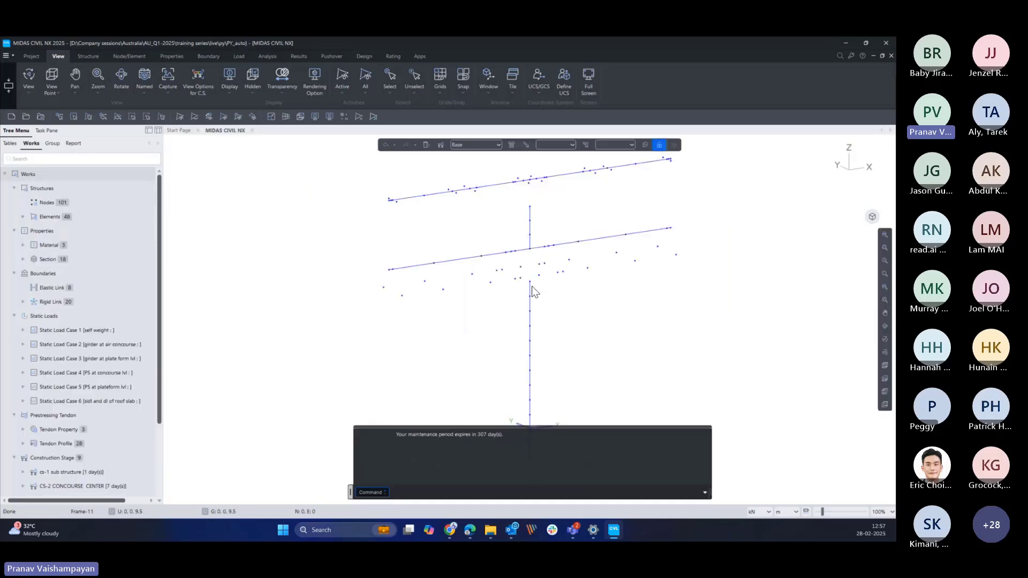
# - Display the pier and pile cap model with solid sections and collapse the command message area
pyautogui.moveTo(532, 288)
pyautogui.scroll(-3, 592, 317)
pyautogui.scroll(-1, 583, 307)
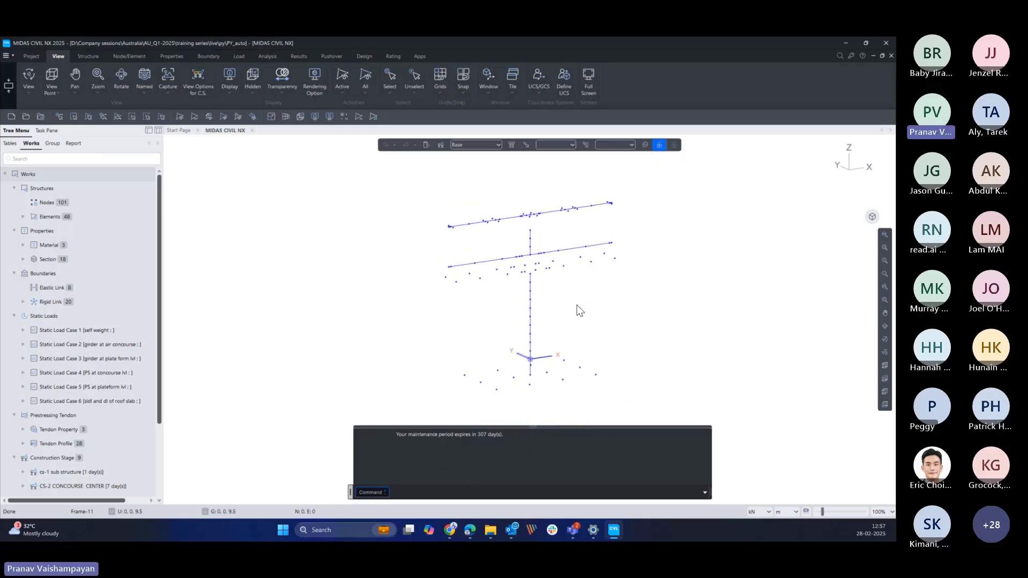
pyautogui.click(300, 116)
pyautogui.moveTo(605, 309); pyautogui.dragTo(582, 295, button='middle')
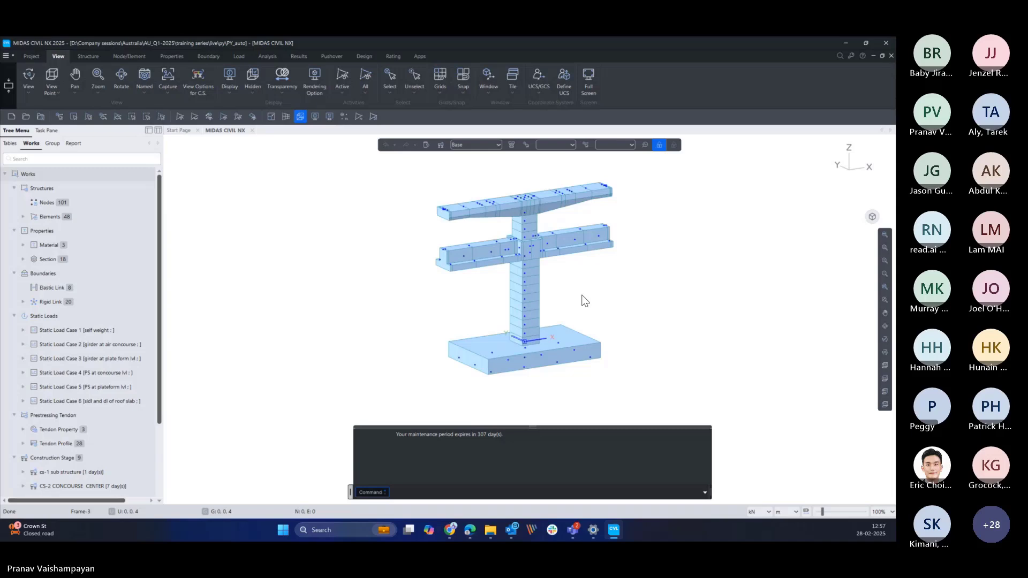
pyautogui.click(705, 492)
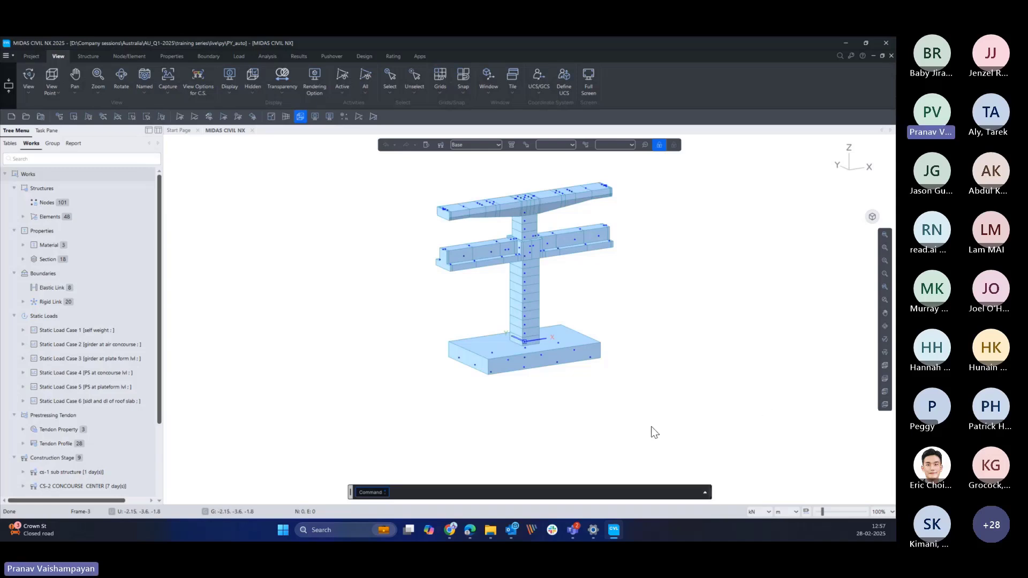
pyautogui.scroll(3, 583, 297)
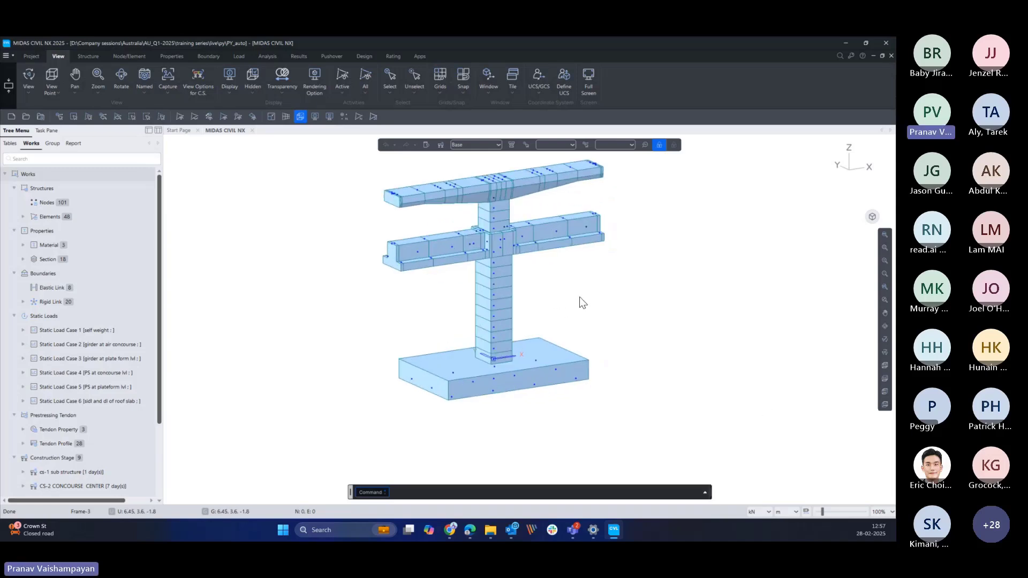
pyautogui.moveTo(603, 298); pyautogui.dragTo(605, 311, button='middle')
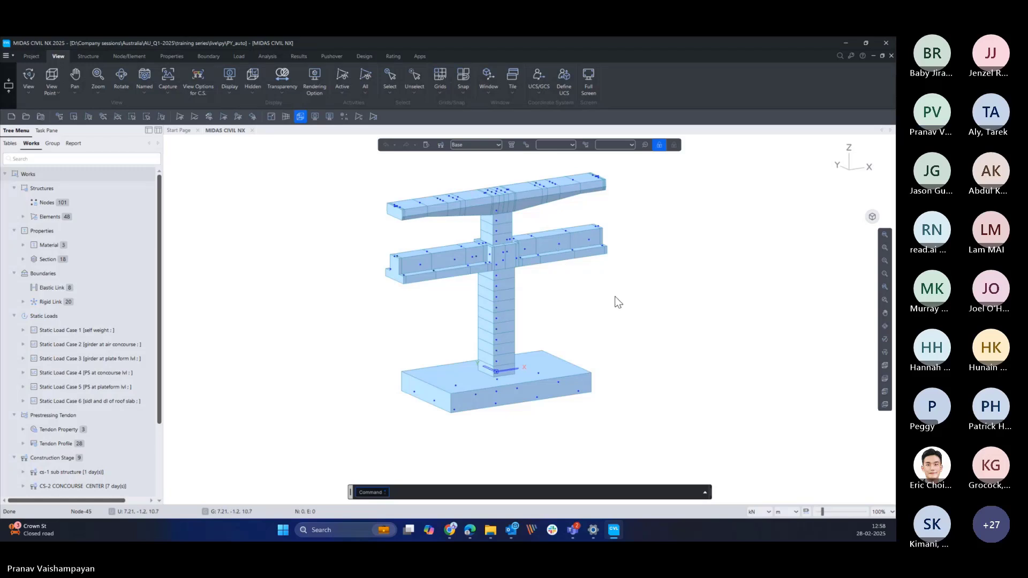
pyautogui.moveTo(623, 306); pyautogui.dragTo(621, 301, button='middle')
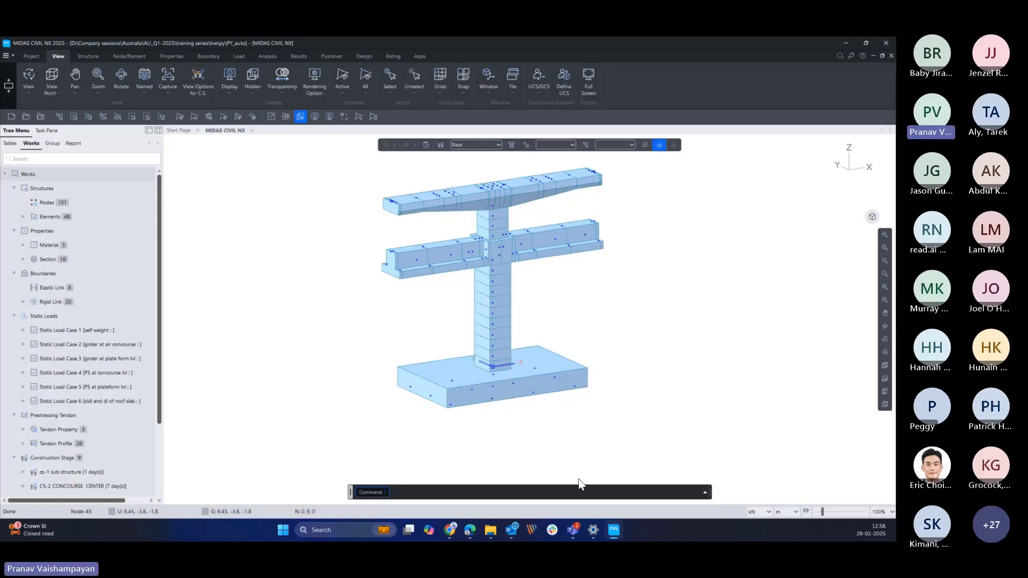
# - Switch to File Explorer and review the file properties of PY Curve Automated.xlsm in the py folder
pyautogui.moveTo(494, 527)
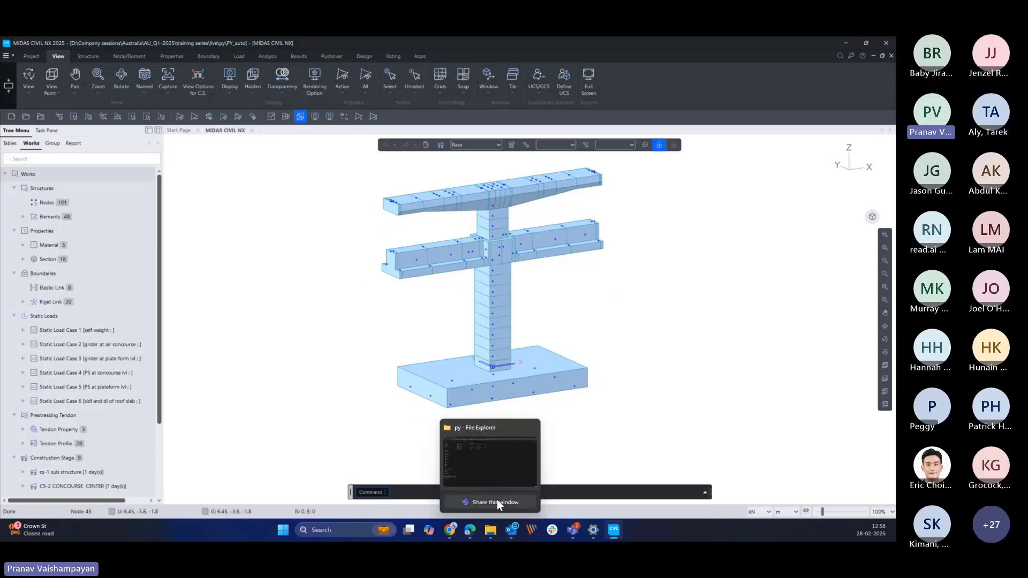
pyautogui.click(481, 458)
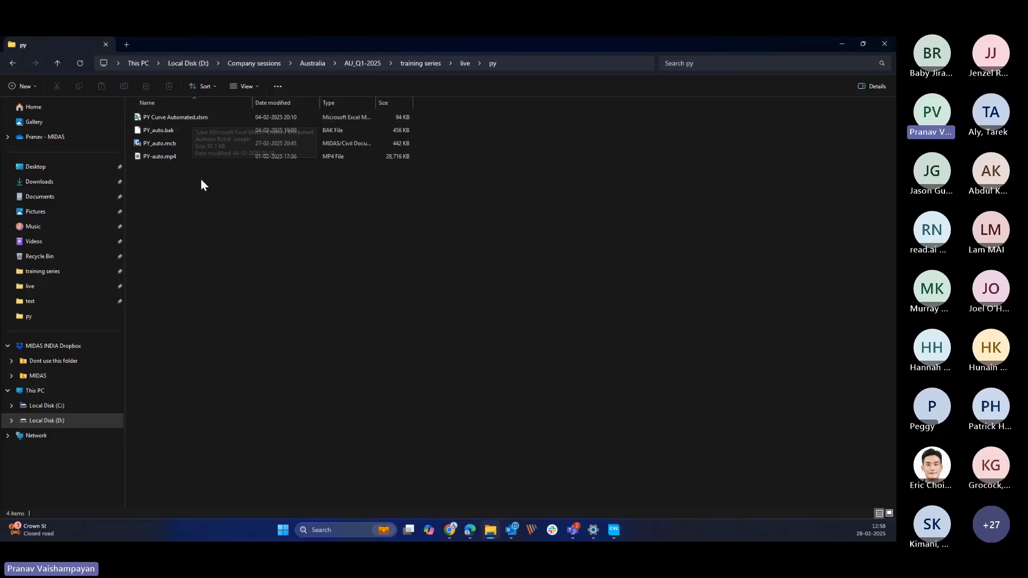
pyautogui.rightClick(194, 116)
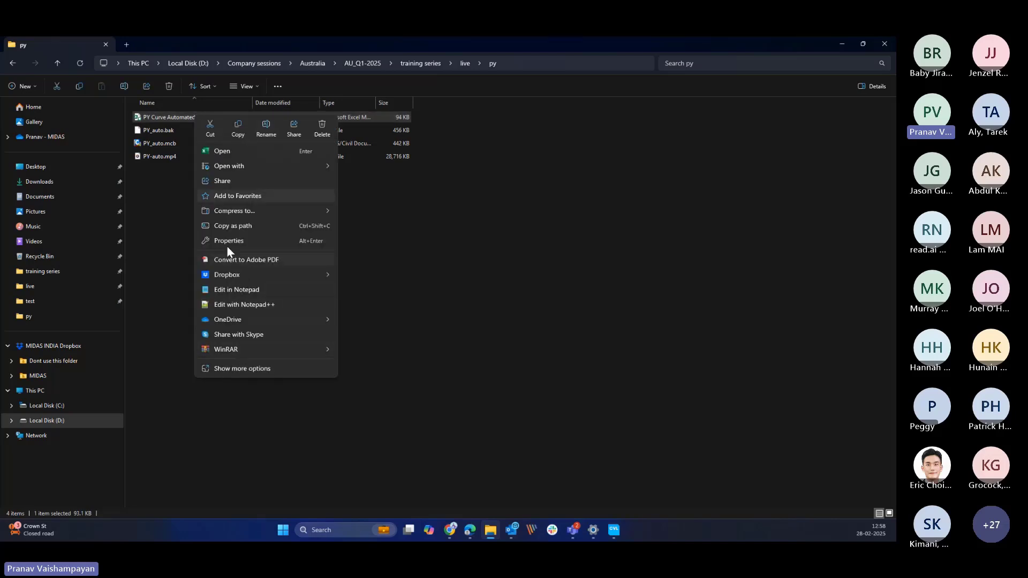
pyautogui.click(227, 242)
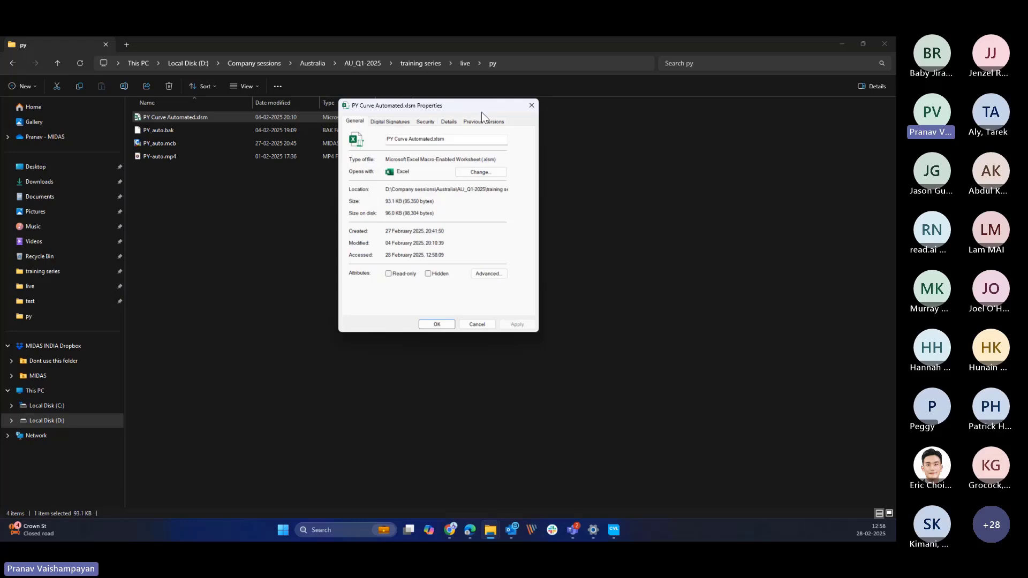
pyautogui.moveTo(462, 106); pyautogui.dragTo(456, 143)
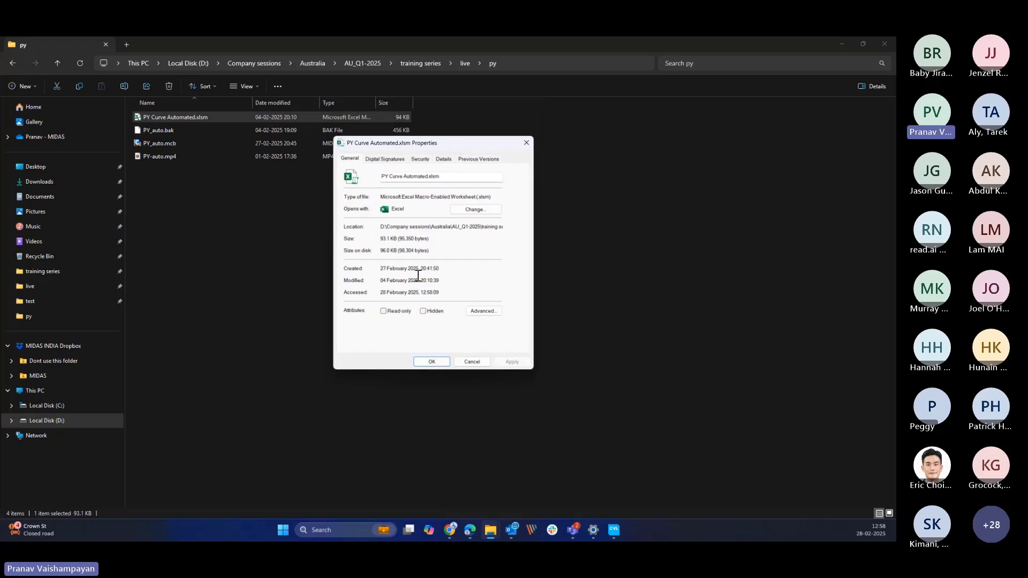
pyautogui.click(525, 143)
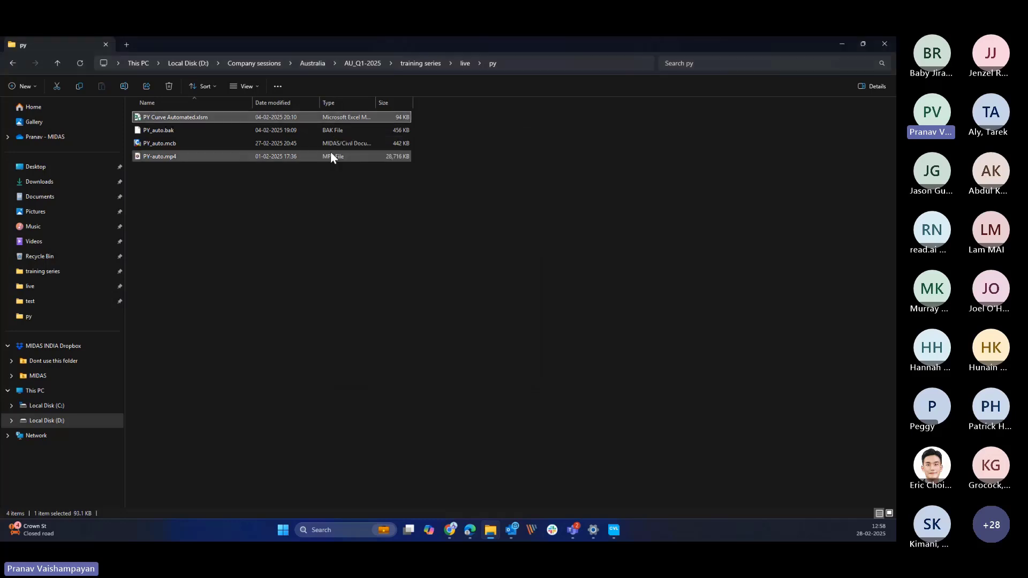
pyautogui.rightClick(241, 120)
pyautogui.click(295, 244)
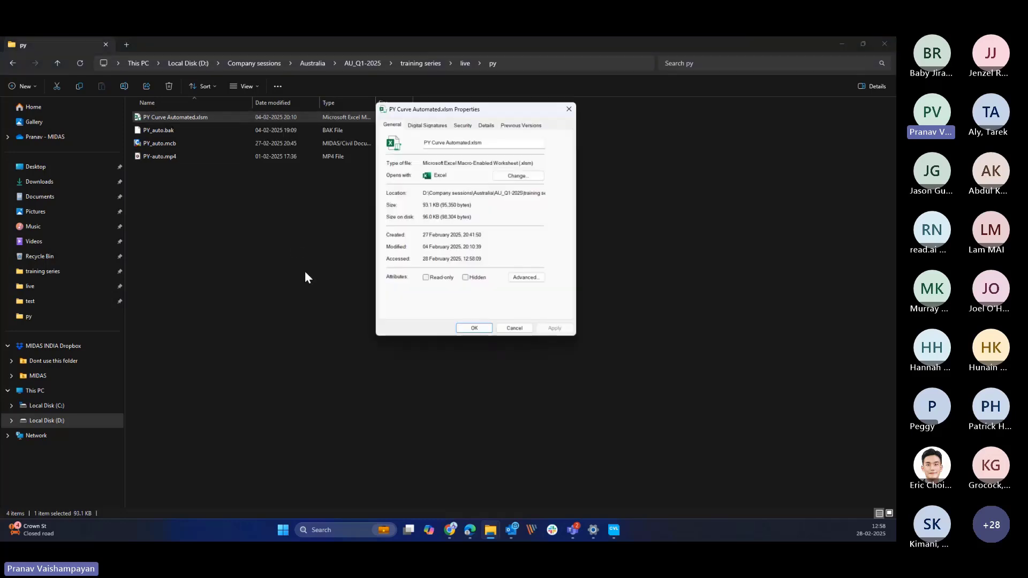
pyautogui.moveTo(498, 109); pyautogui.dragTo(490, 138)
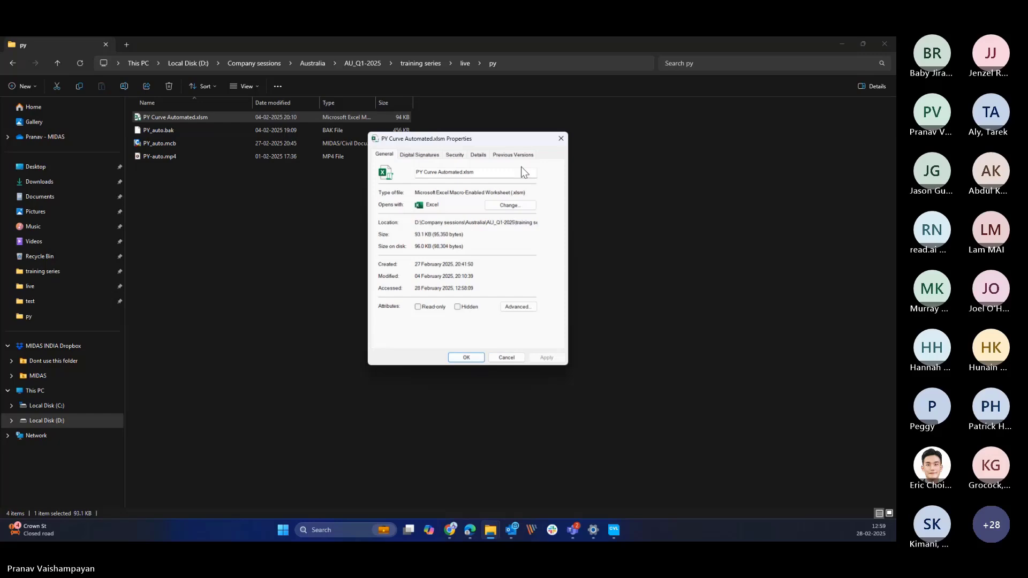
pyautogui.click(560, 140)
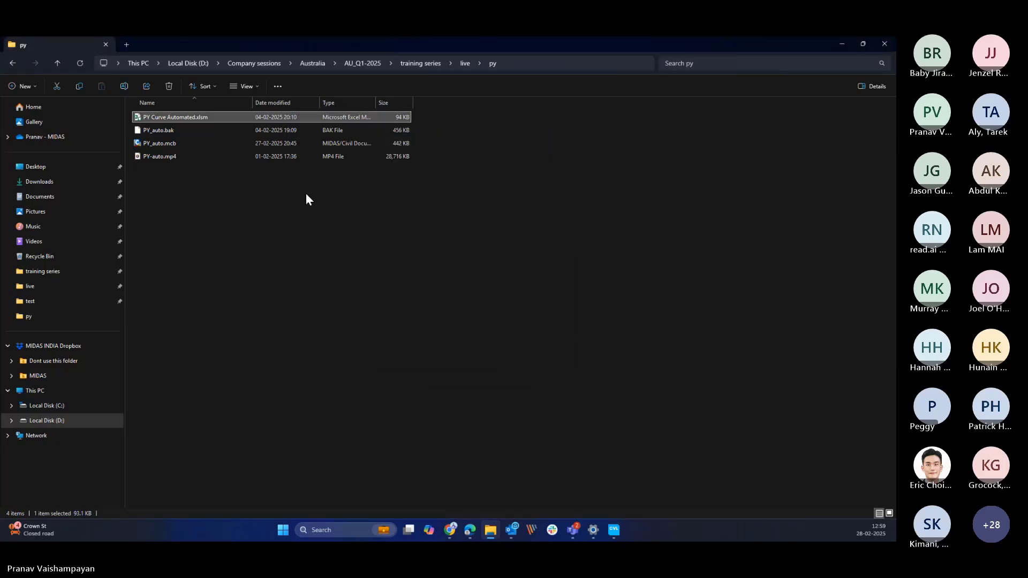
# - Open PY Curve Automated.xlsm in Excel and look over its P-Y plug-in sheet with the force deformation tables
pyautogui.doubleClick(218, 116)
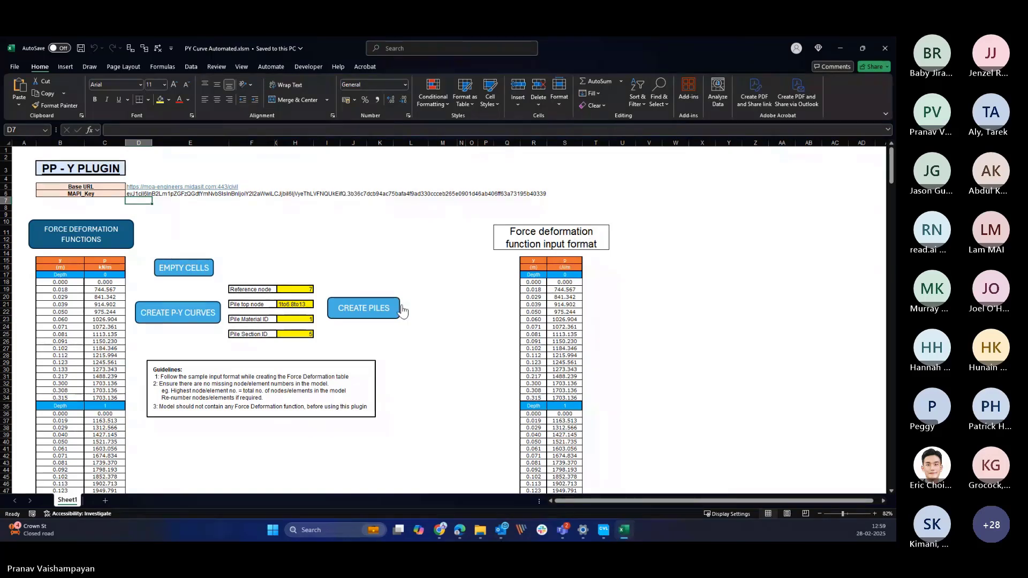
pyautogui.scroll(-5, 395, 308)
pyautogui.scroll(5, 395, 308)
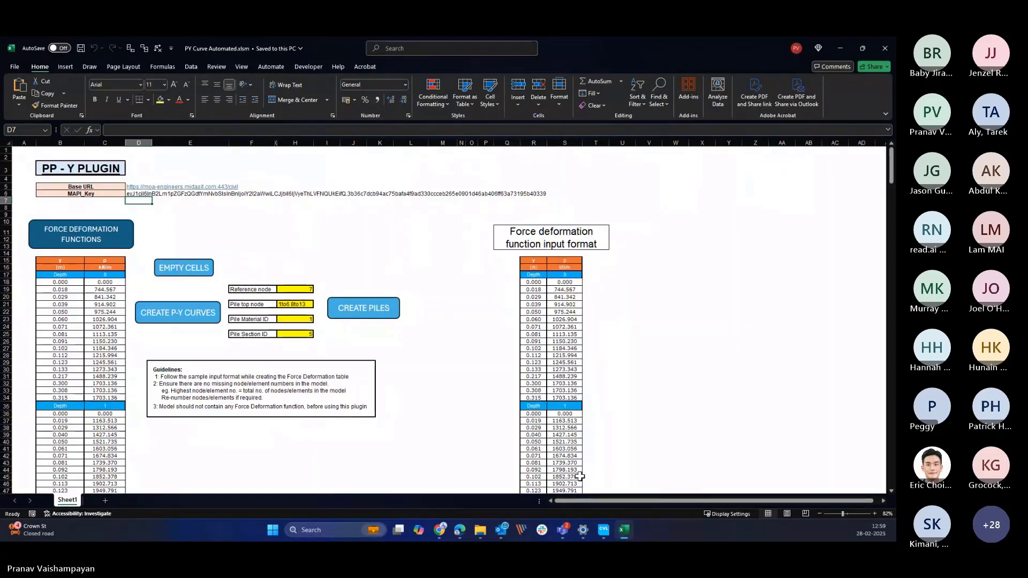
# - Arrange MIDAS CIVIL NX and the PY Curve Automated.xlsm workbook side by side, with the whole pier model in view
pyautogui.hotkey('alt', 'Tab')
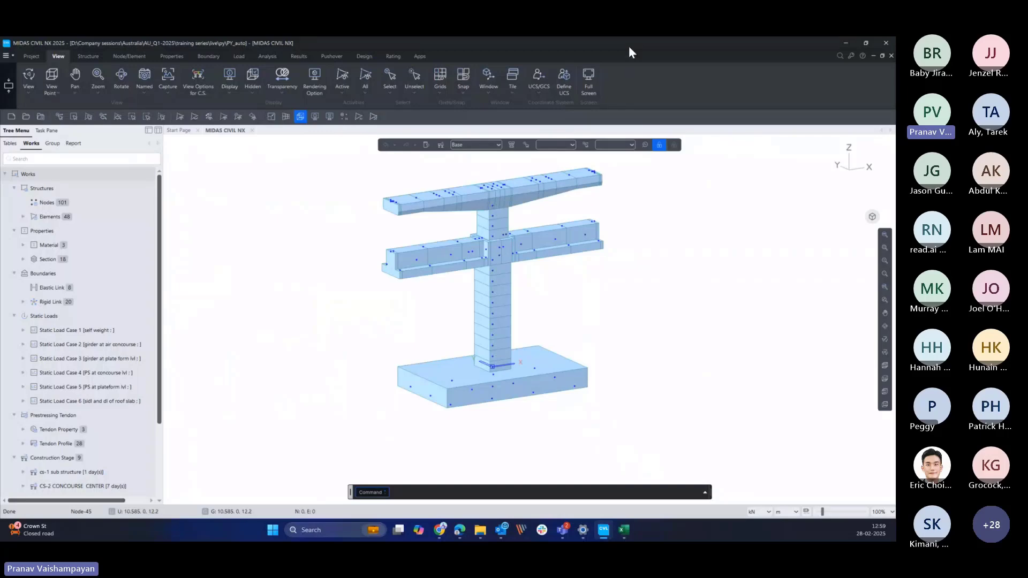
pyautogui.moveTo(629, 52); pyautogui.dragTo(2, 230)
pyautogui.click(568, 184)
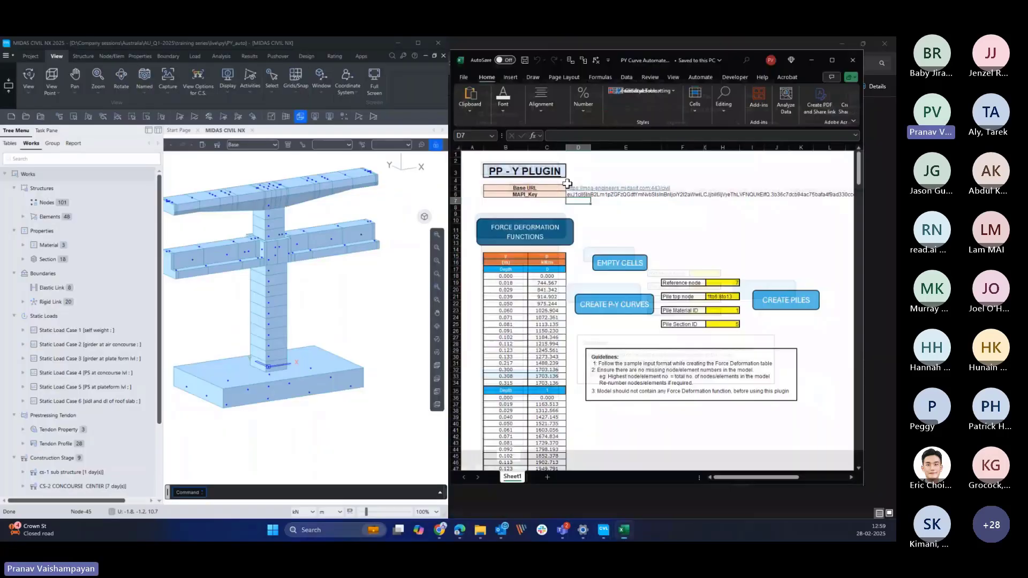
pyautogui.click(675, 222)
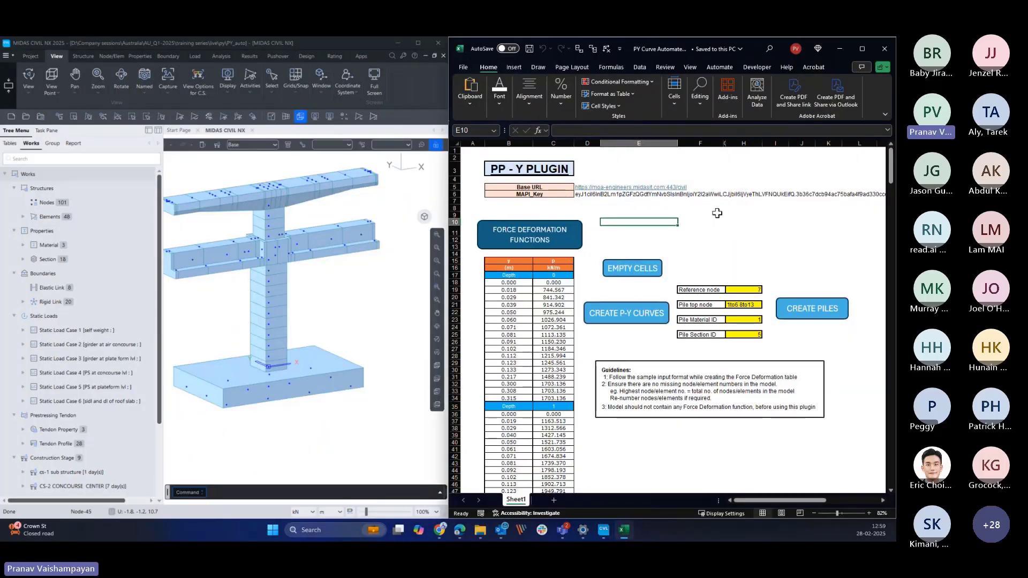
pyautogui.click(621, 208)
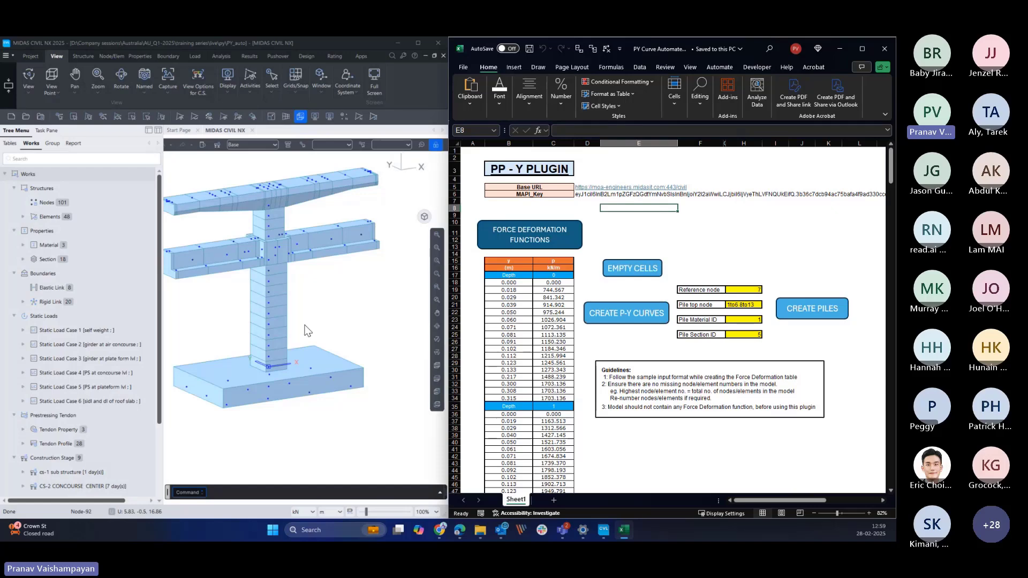
pyautogui.scroll(-2, 305, 325)
pyautogui.moveTo(312, 323); pyautogui.dragTo(325, 287, button='middle')
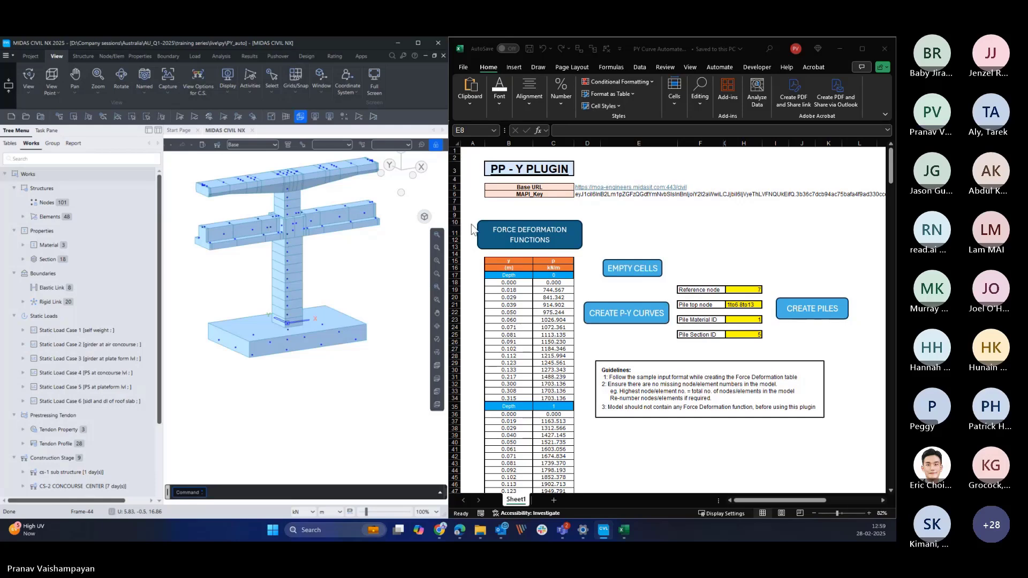
pyautogui.click(692, 215)
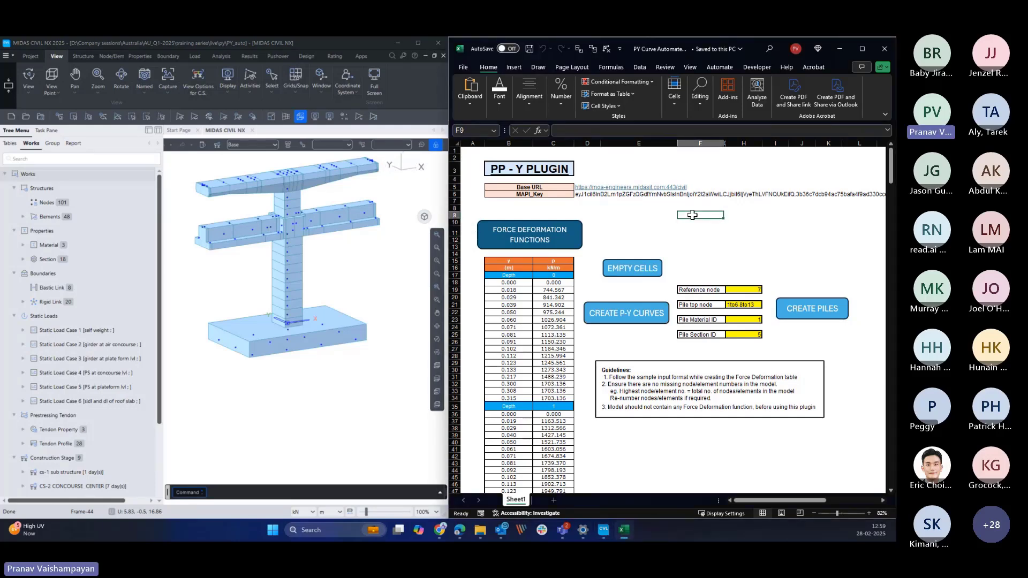
pyautogui.click(672, 209)
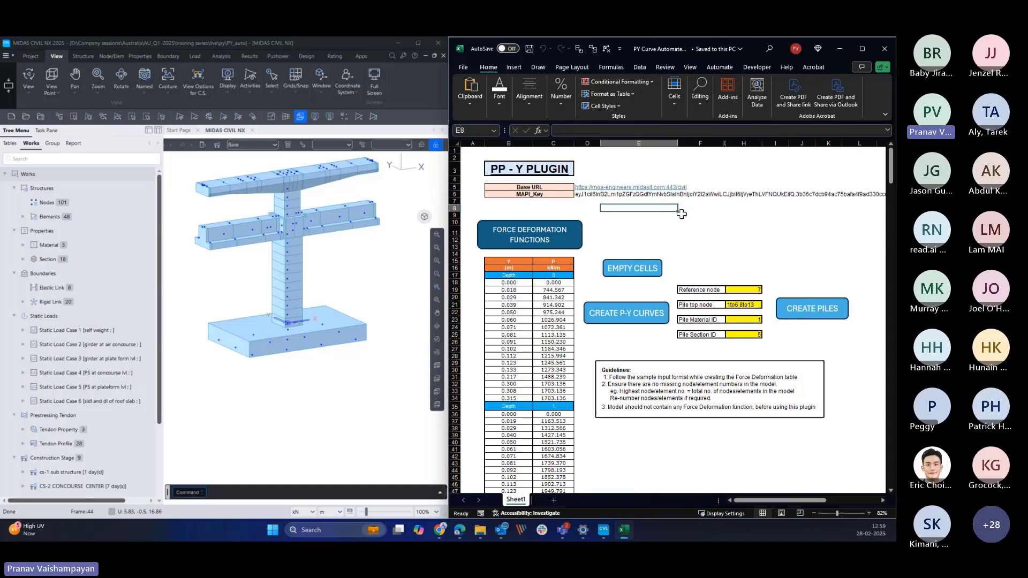
pyautogui.click(685, 216)
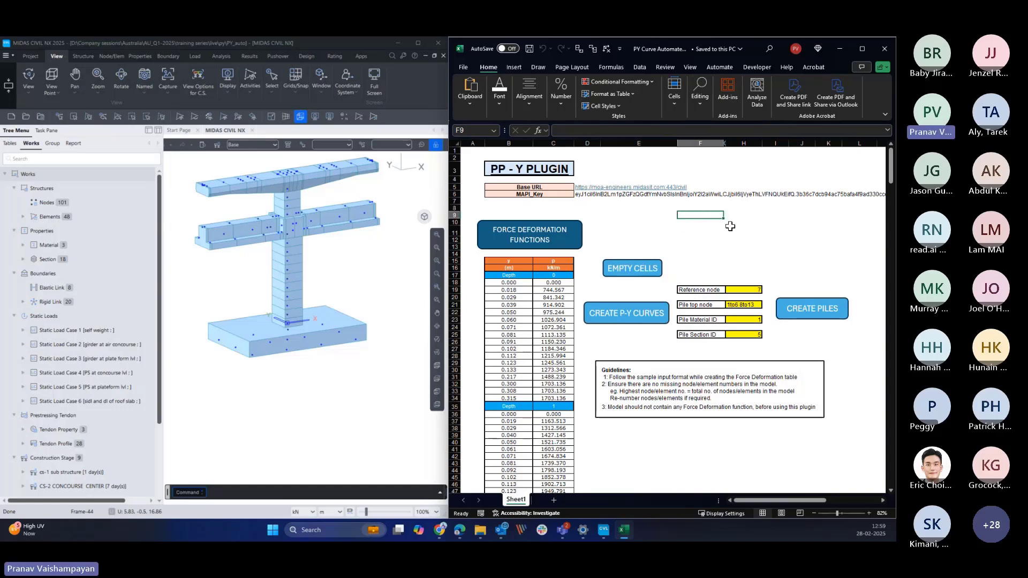
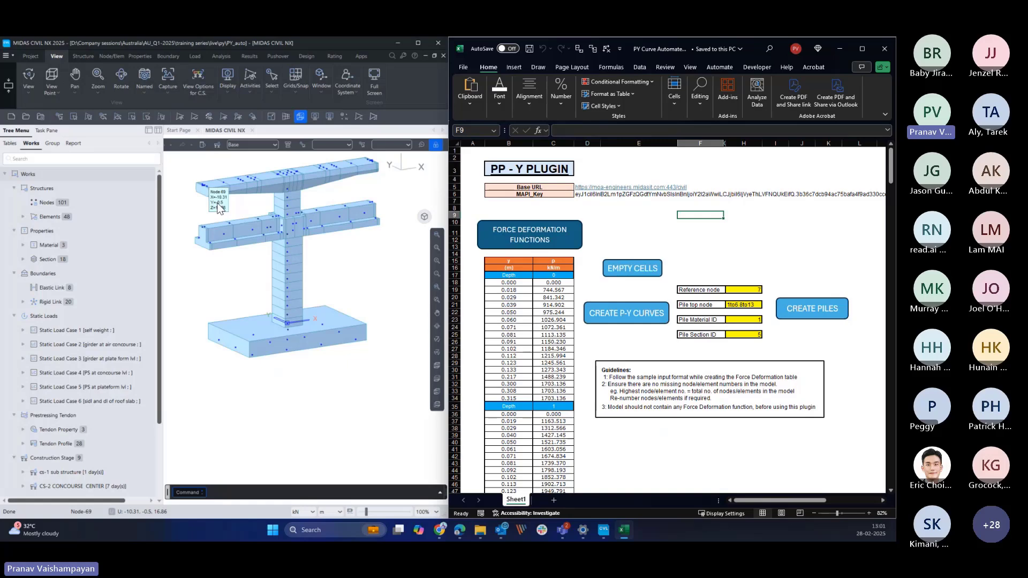
pyautogui.click(637, 456)
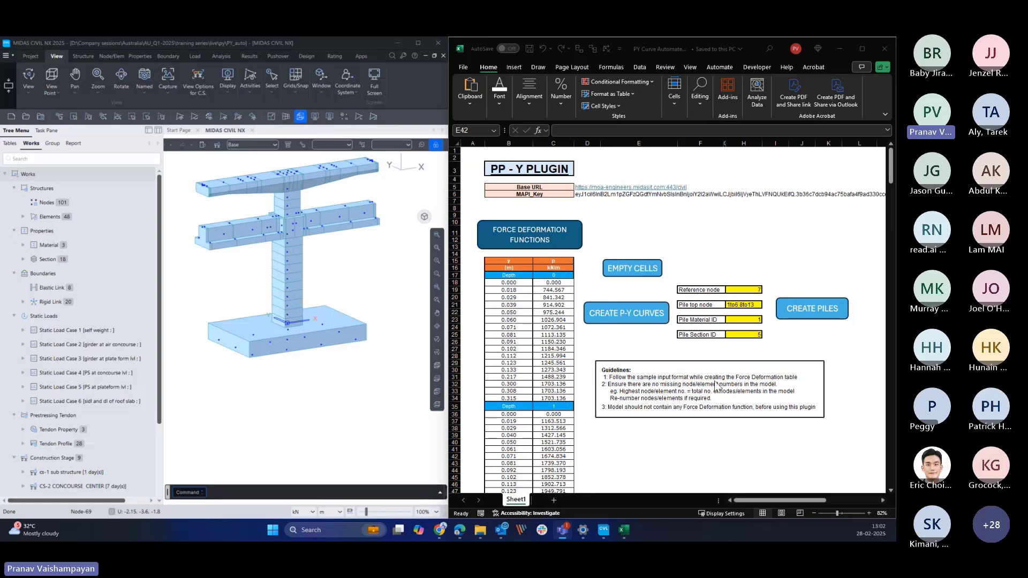
# - Maximize the Excel workbook and review the force deformation function input format table and its depth blocks
pyautogui.click(863, 53)
pyautogui.click(443, 297)
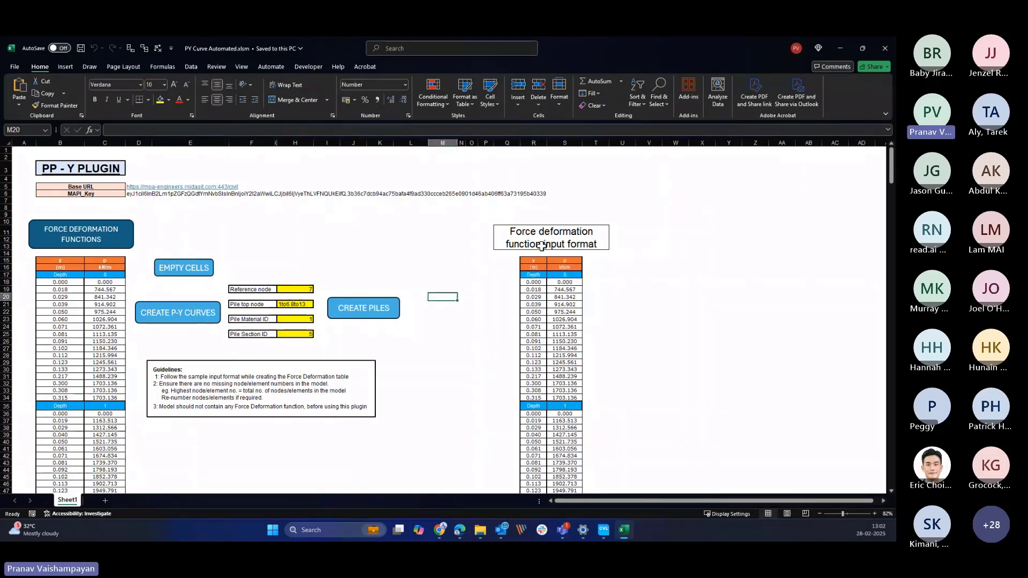
pyautogui.scroll(-1, 542, 246)
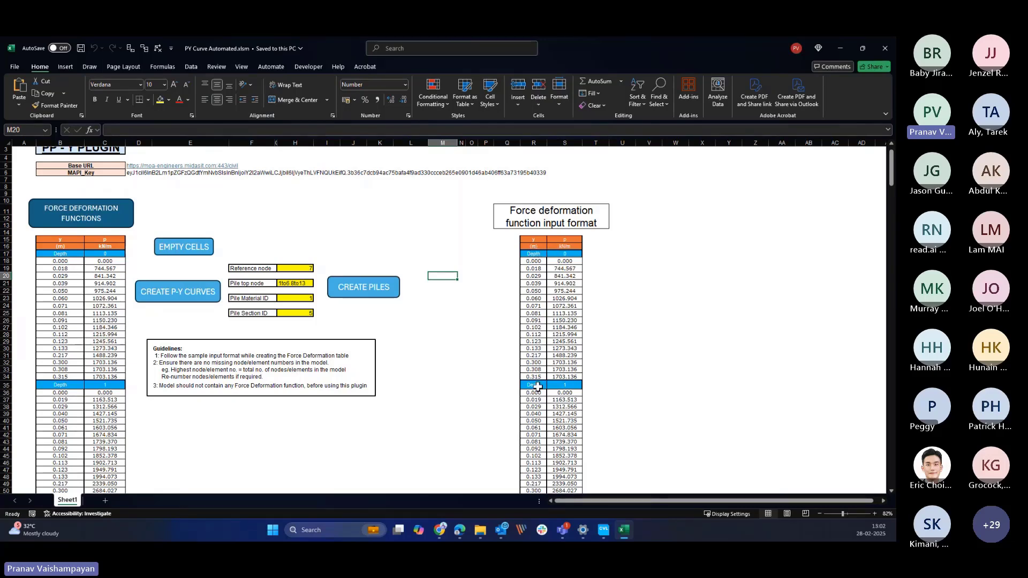
pyautogui.scroll(-11, 544, 399)
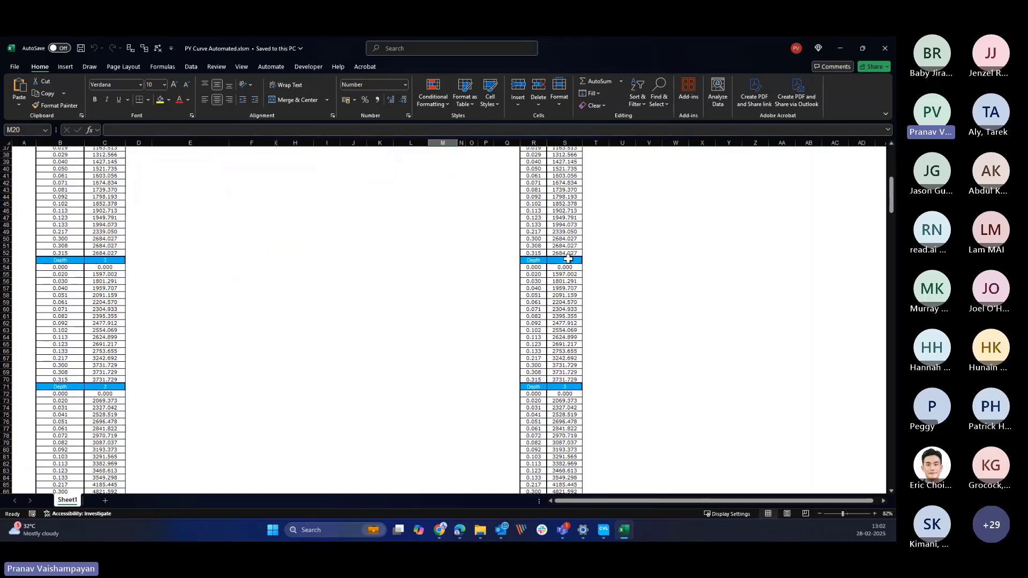
pyautogui.scroll(10, 566, 261)
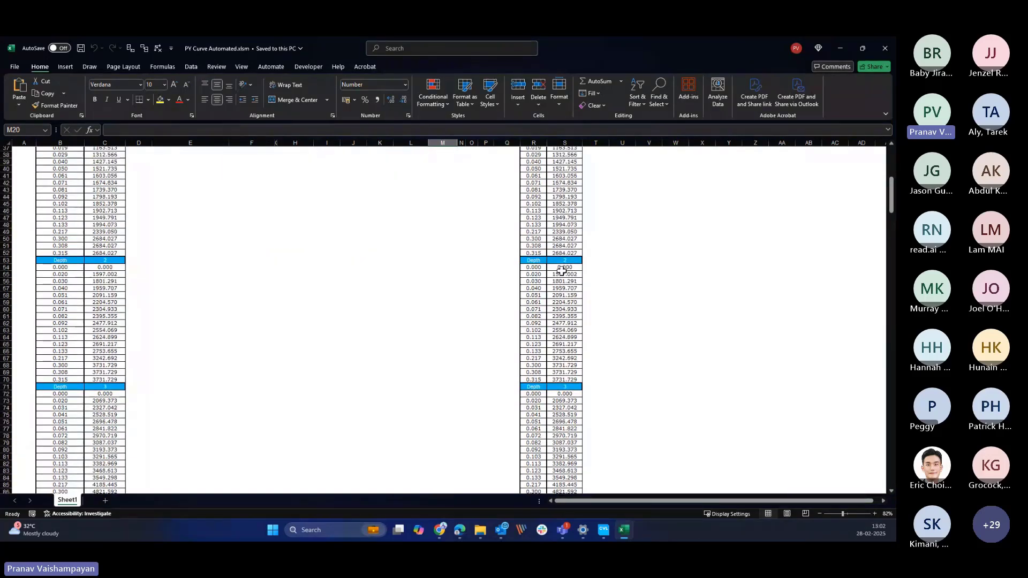
pyautogui.scroll(3, 561, 274)
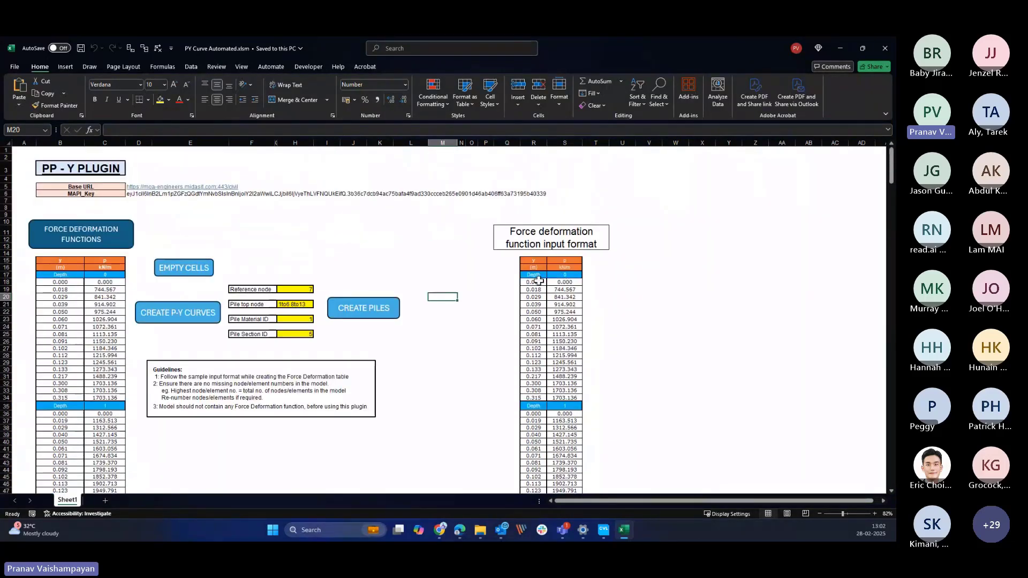
pyautogui.click(463, 329)
pyautogui.click(353, 266)
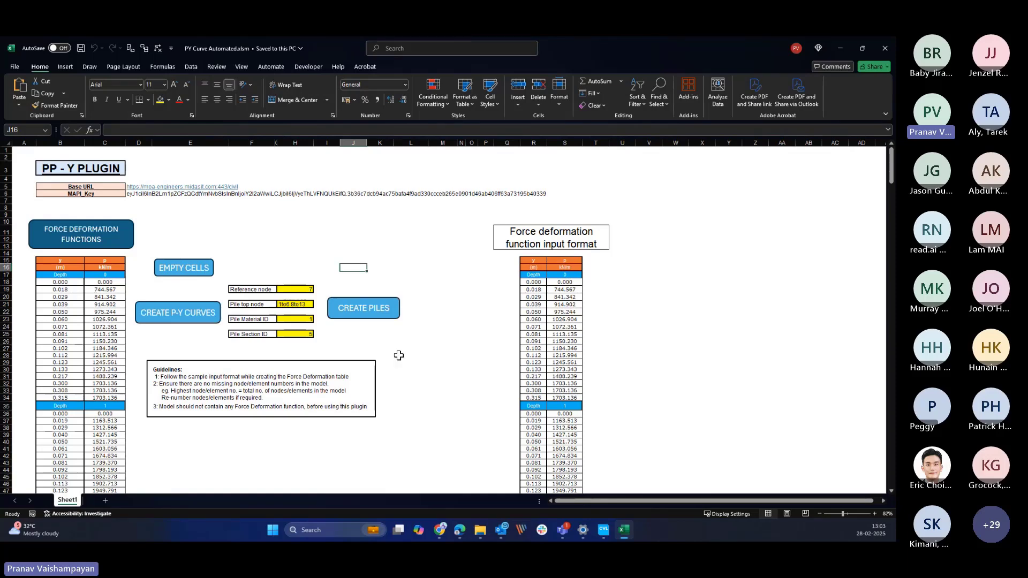
# - Minimize Excel, switch to a maximized MIDAS CIVIL NX and open the Nodes table of the pier model
pyautogui.click(839, 47)
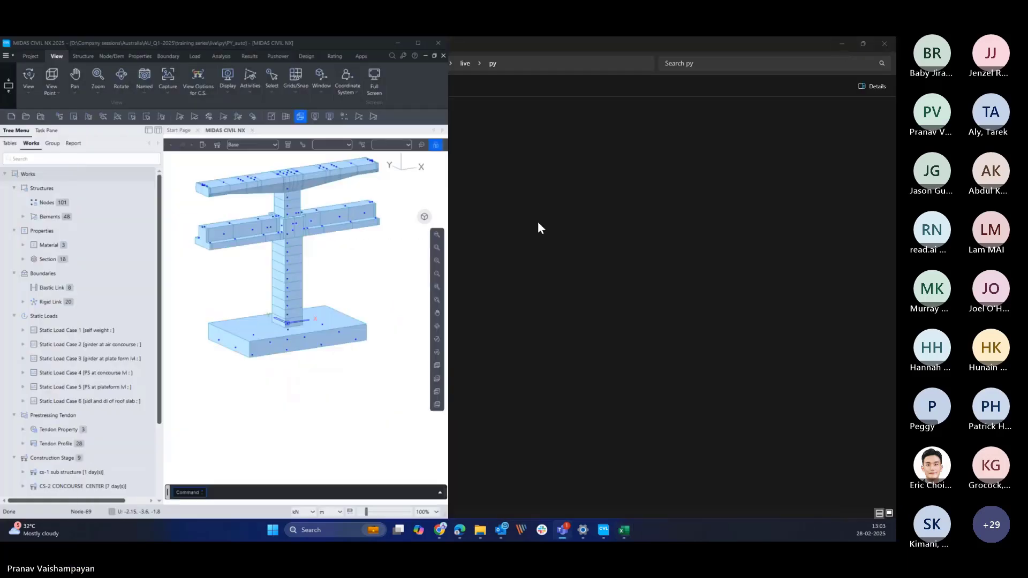
pyautogui.moveTo(354, 42); pyautogui.dragTo(366, 38)
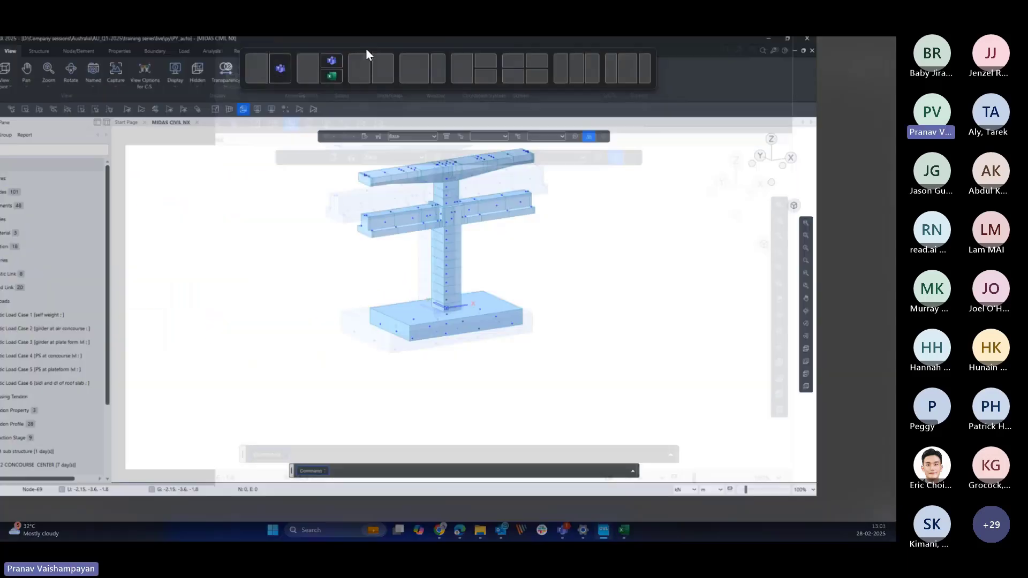
pyautogui.click(24, 216)
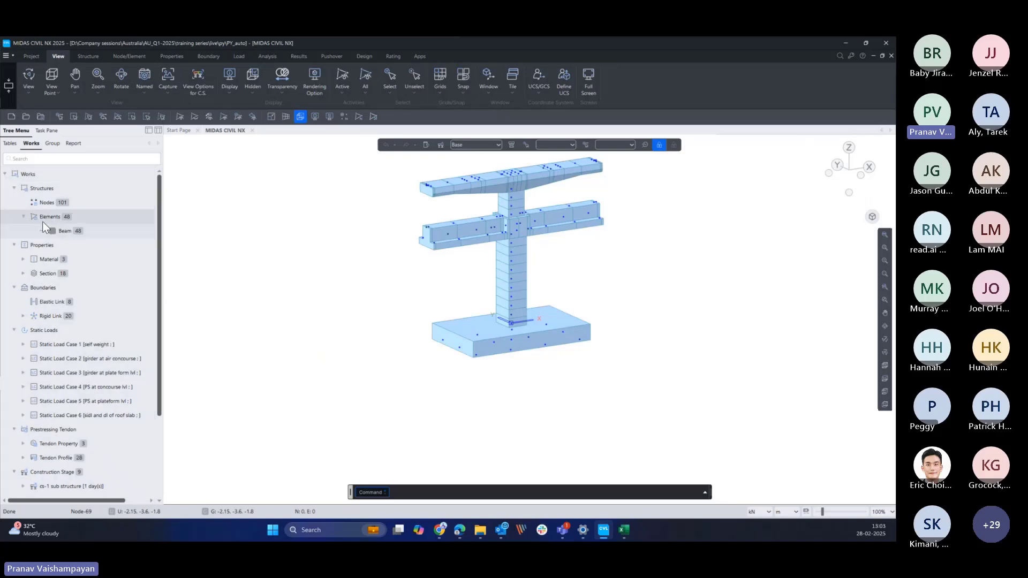
pyautogui.rightClick(49, 200)
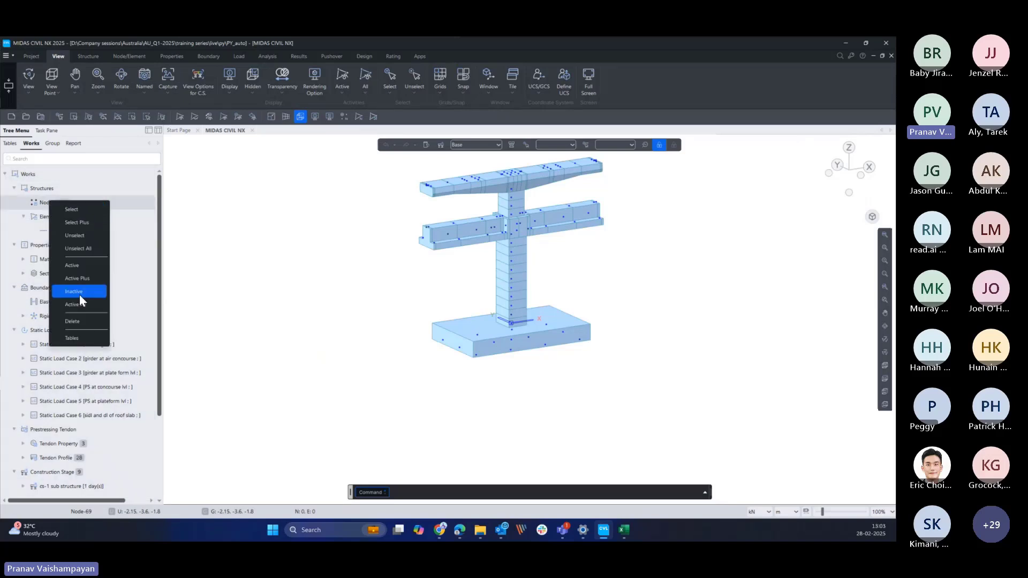
pyautogui.click(75, 336)
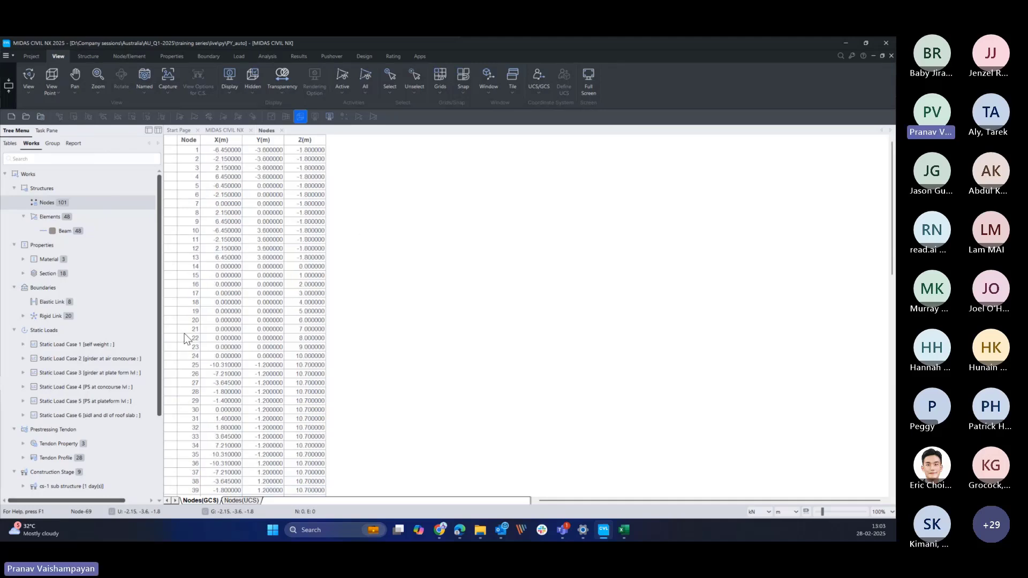
# - Examine the node numbering down to the last row of the Nodes table for missing node numbers
pyautogui.scroll(-10, 196, 268)
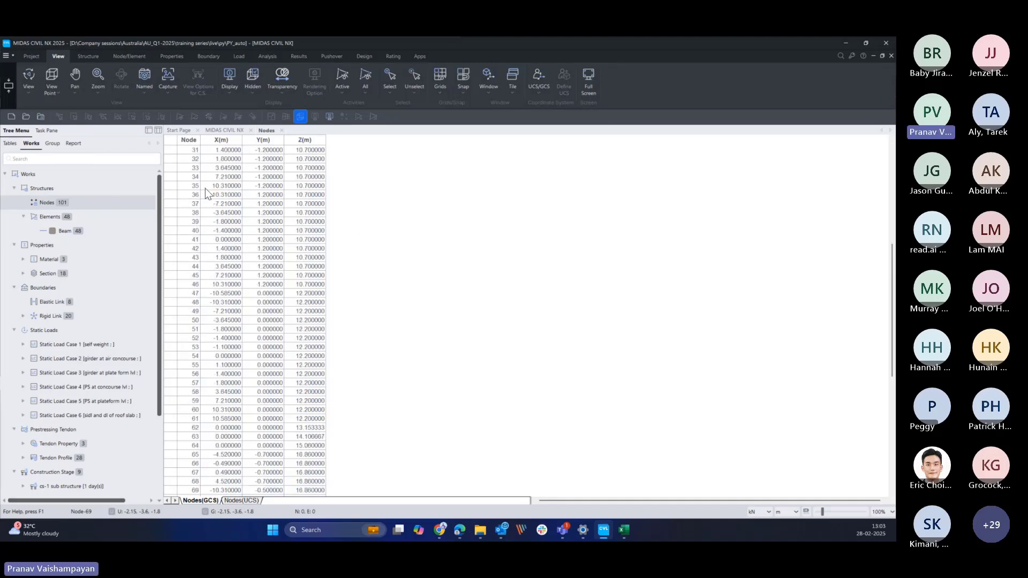
pyautogui.scroll(-7, 187, 310)
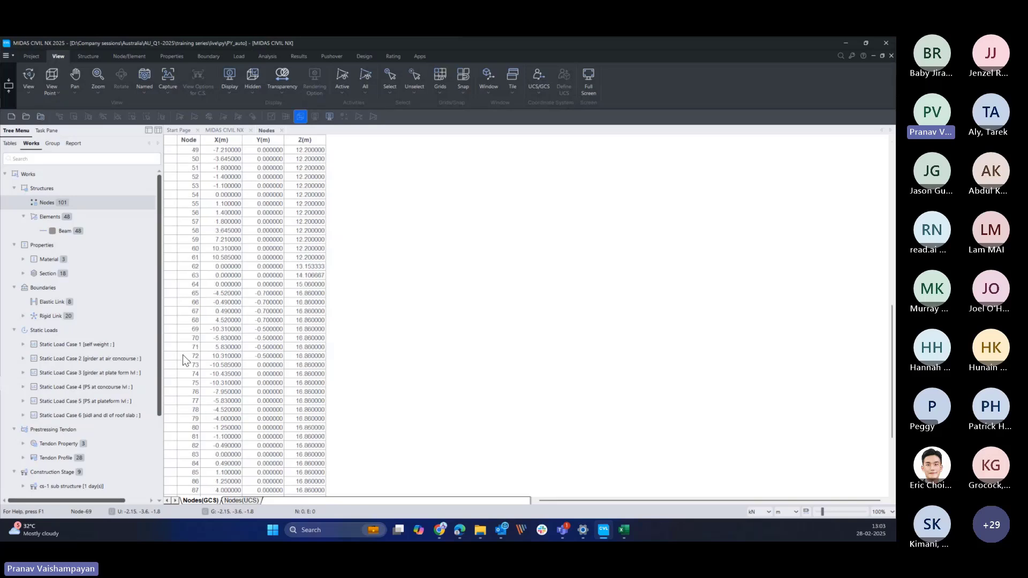
pyautogui.scroll(-4, 181, 376)
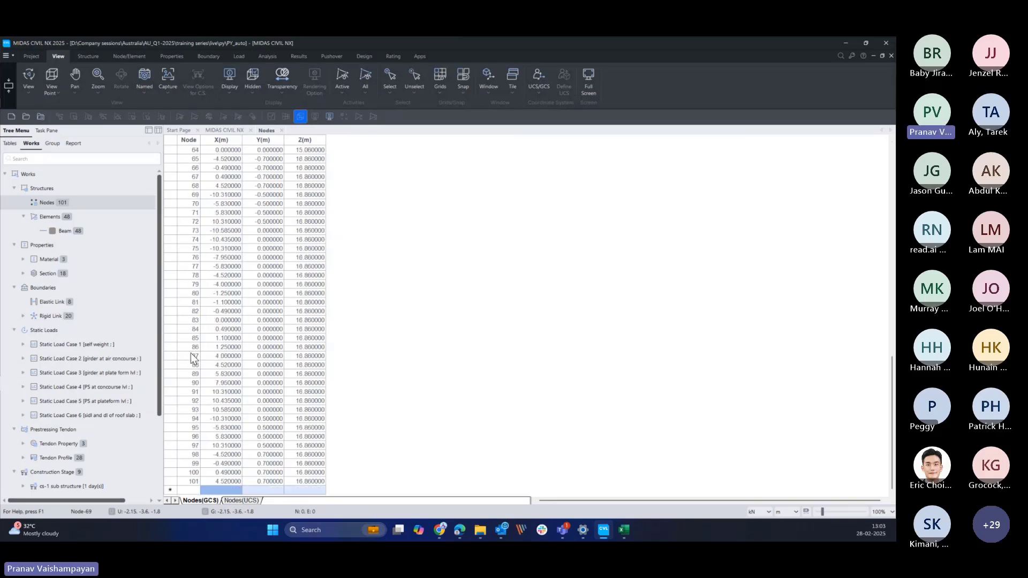
pyautogui.click(188, 483)
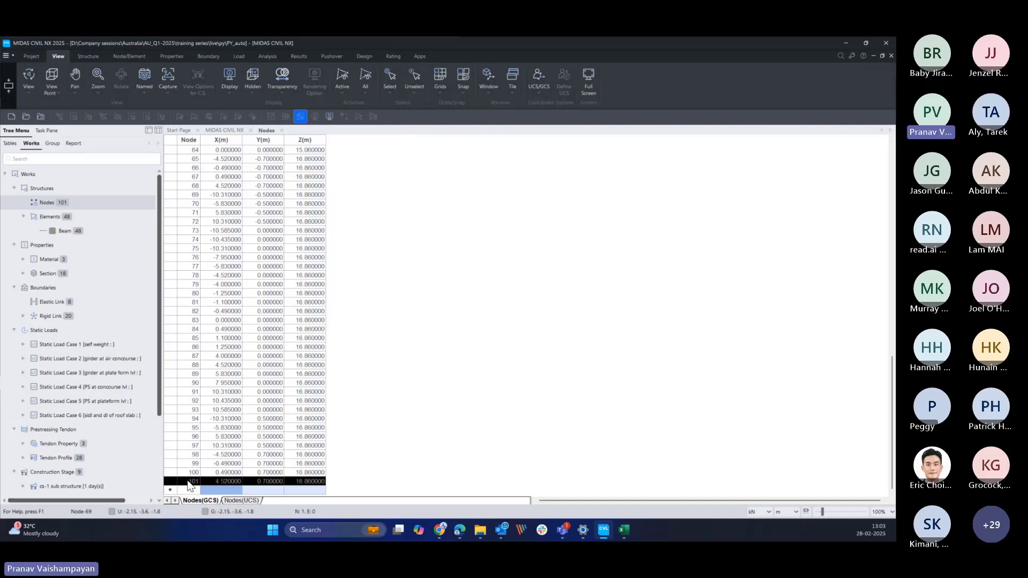
pyautogui.click(189, 456)
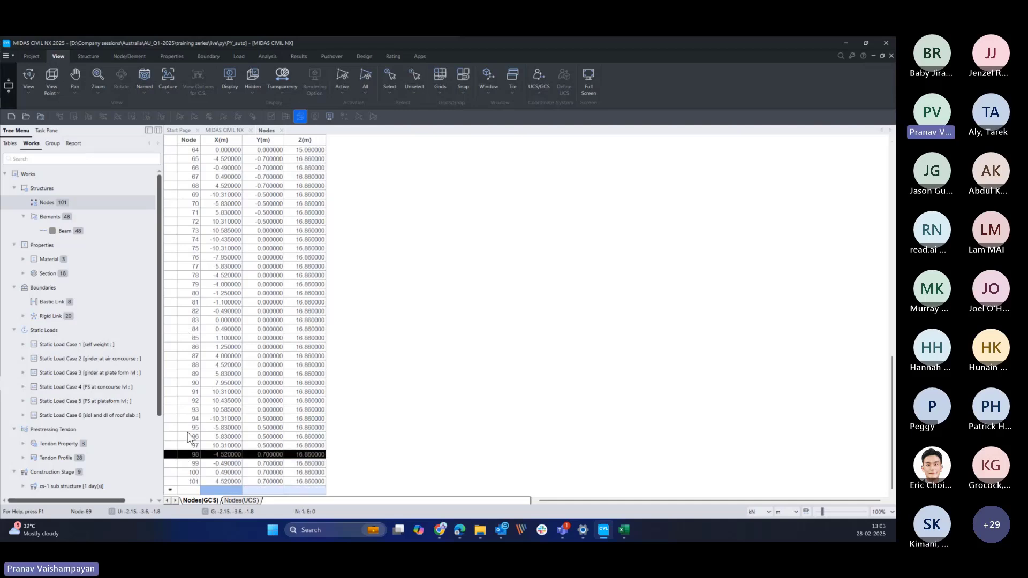
pyautogui.click(189, 482)
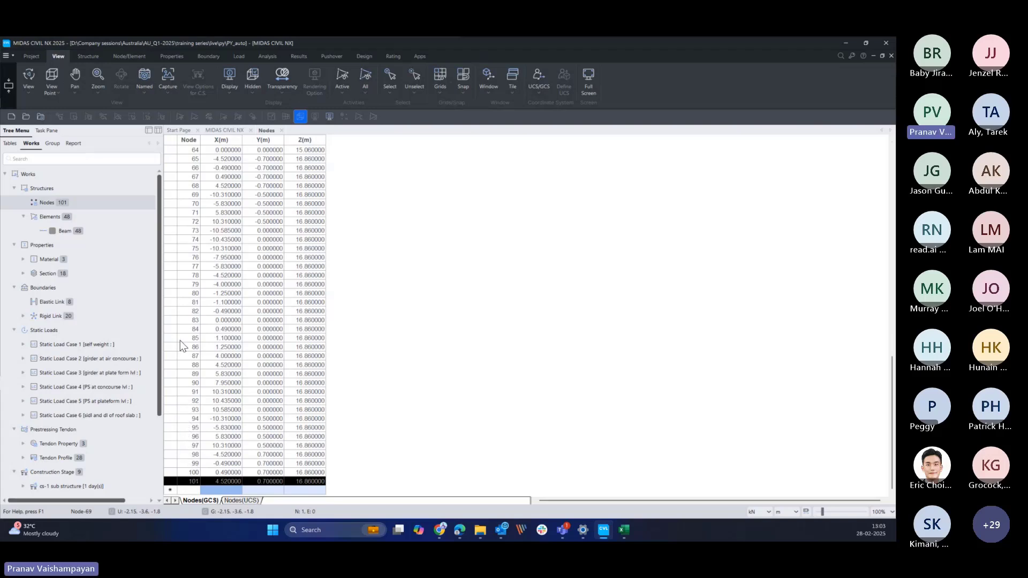
pyautogui.click(188, 286)
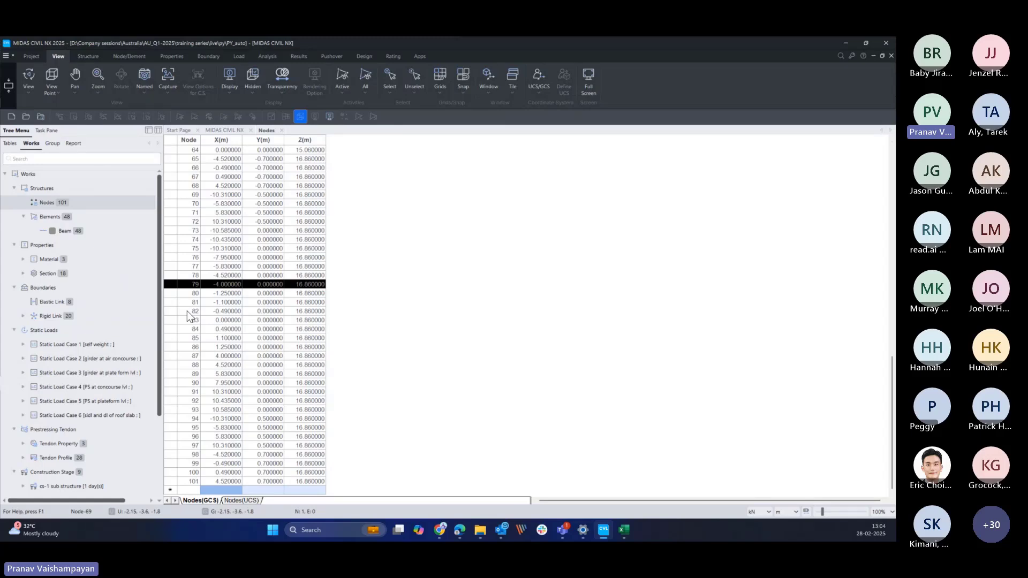
pyautogui.click(189, 294)
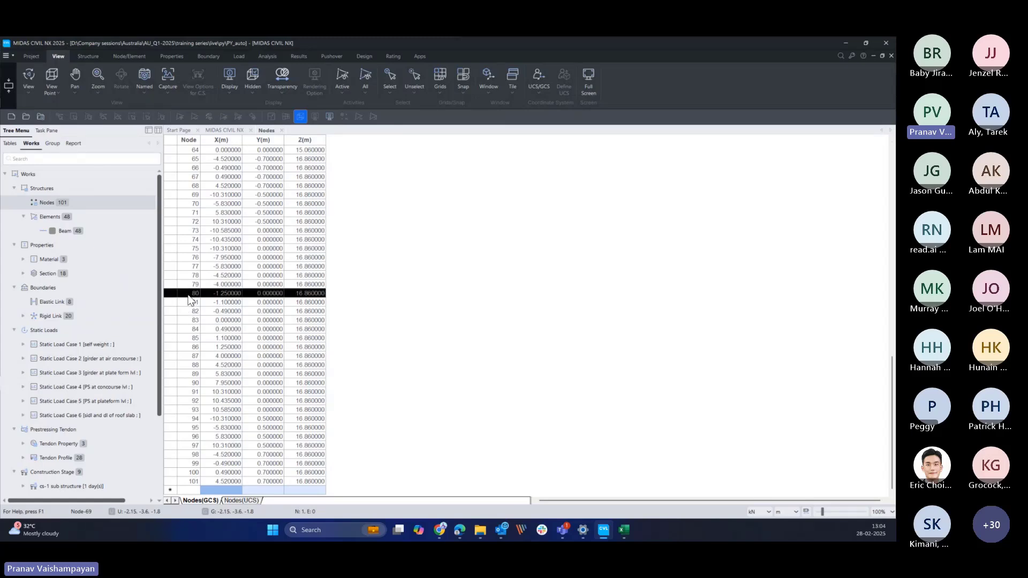
pyautogui.press('Up')
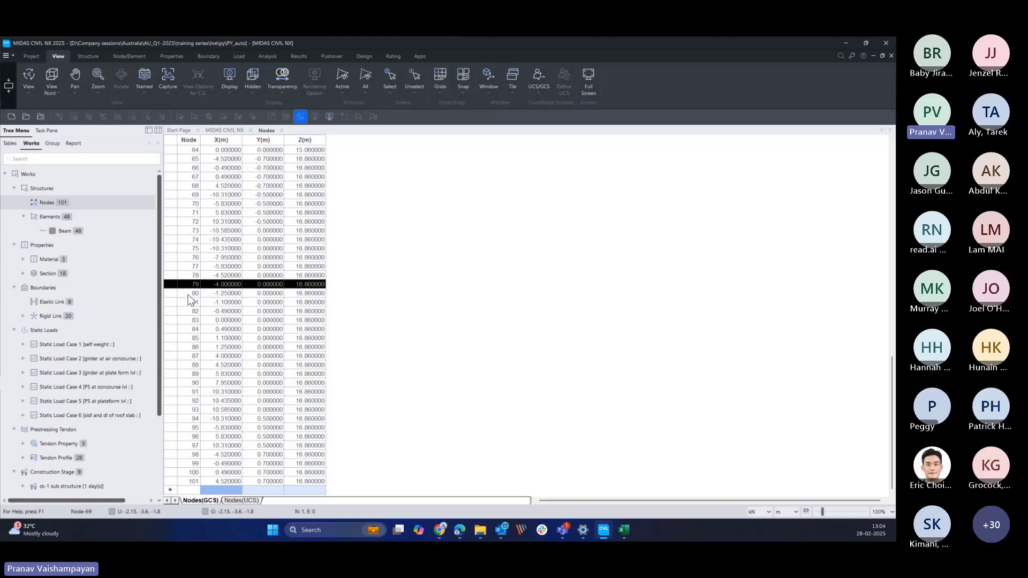
pyautogui.click(188, 294)
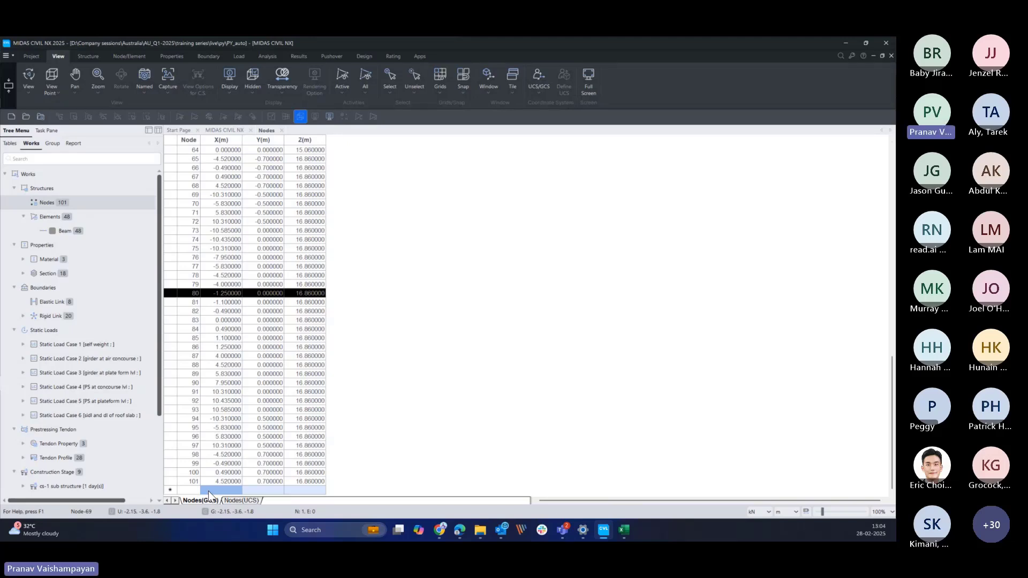
# - Check the element numbering in the Elements table, close both tables and switch back to PY Curve Automated.xlsm in Excel
pyautogui.click(63, 232)
pyautogui.moveTo(63, 233); pyautogui.dragTo(230, 189)
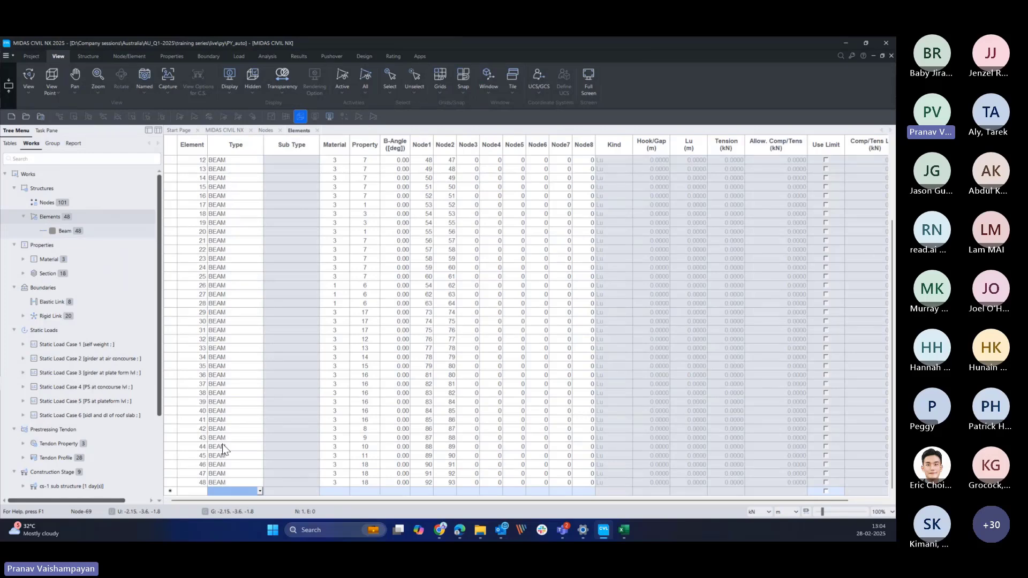
pyautogui.click(317, 130)
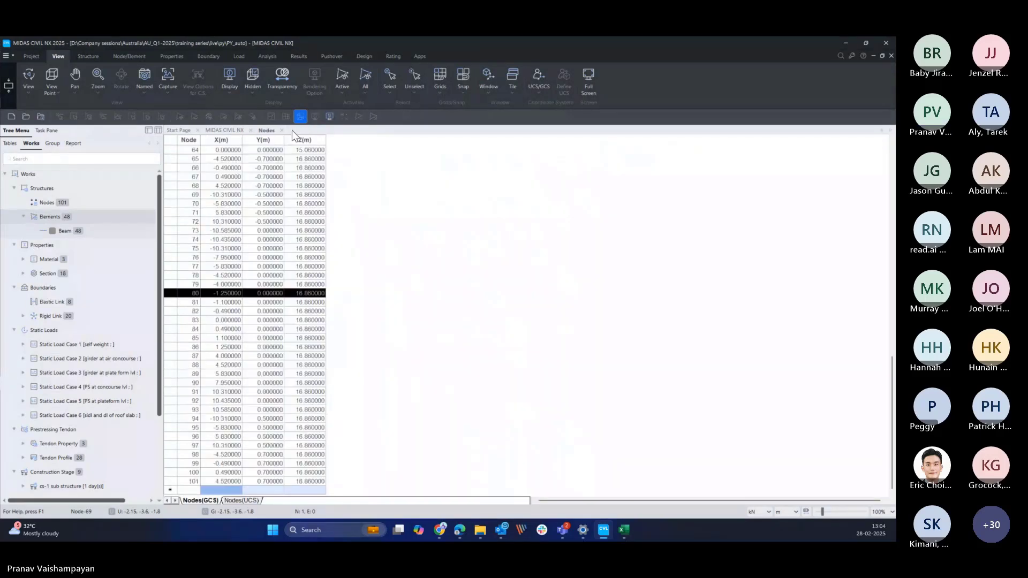
pyautogui.click(280, 130)
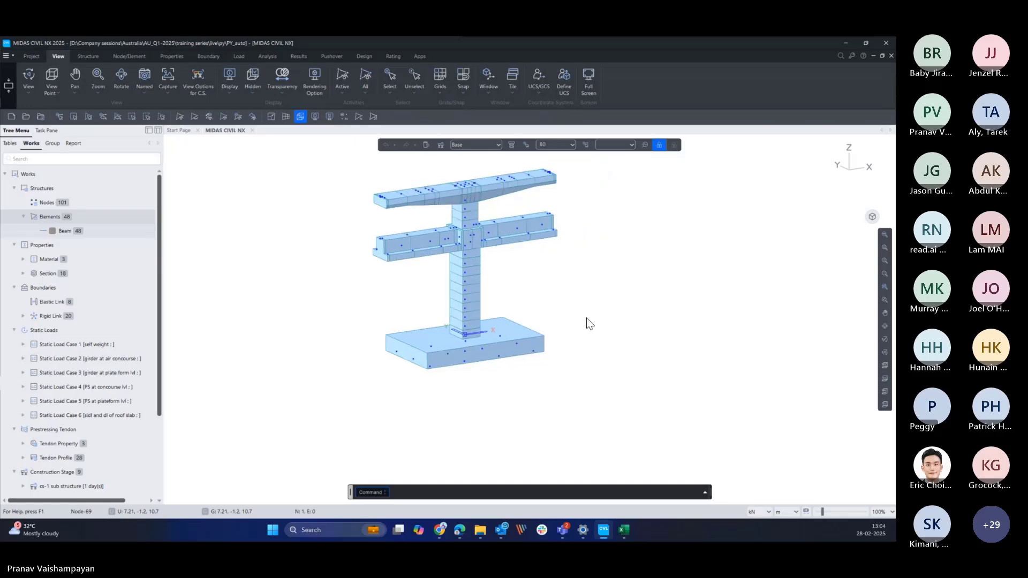
pyautogui.click(624, 531)
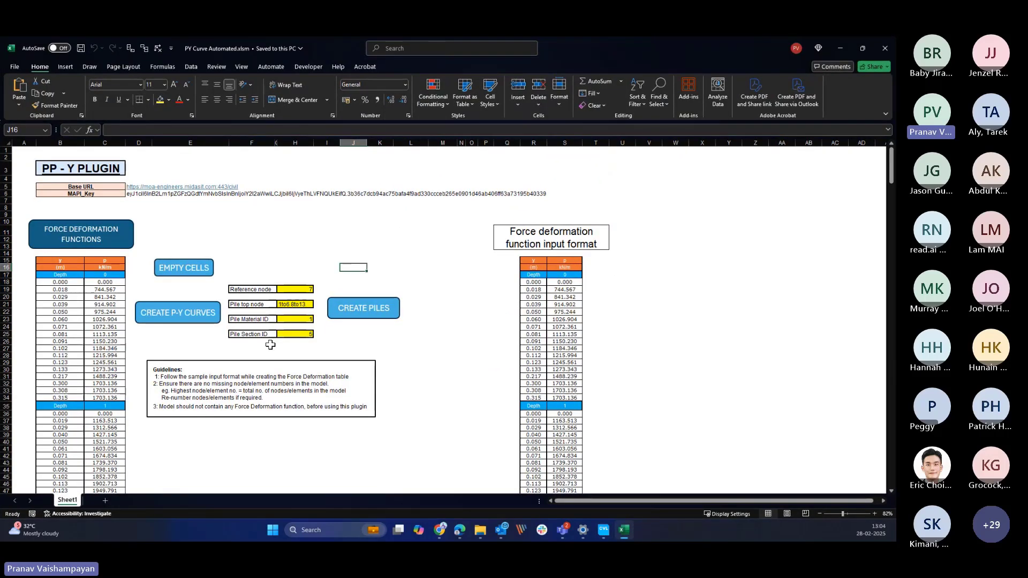
# - Check the Works tree of the pier model for existing force deformation functions and return to the PY Curve Automated.xlsm workbook
pyautogui.click(175, 429)
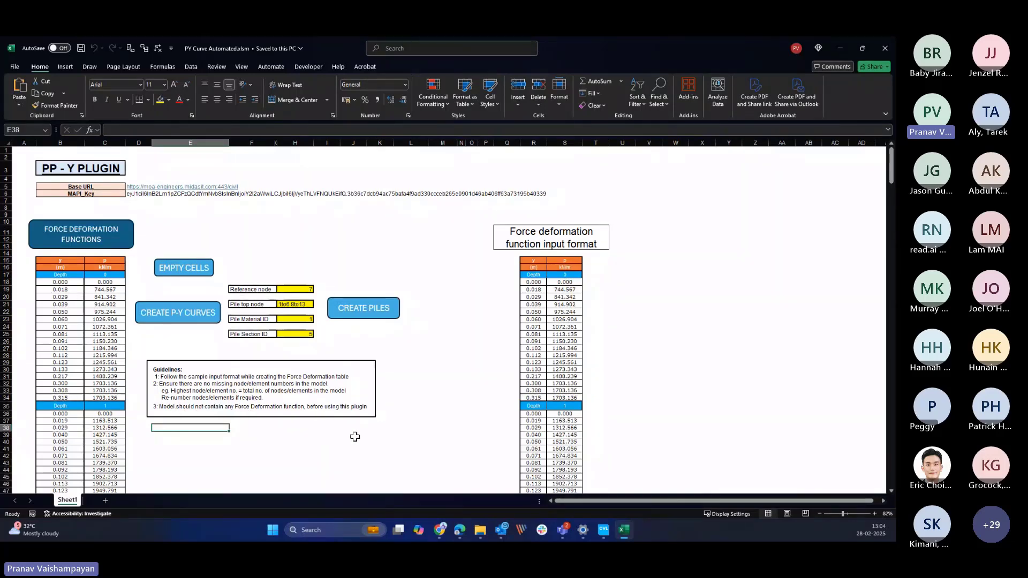
pyautogui.click(182, 434)
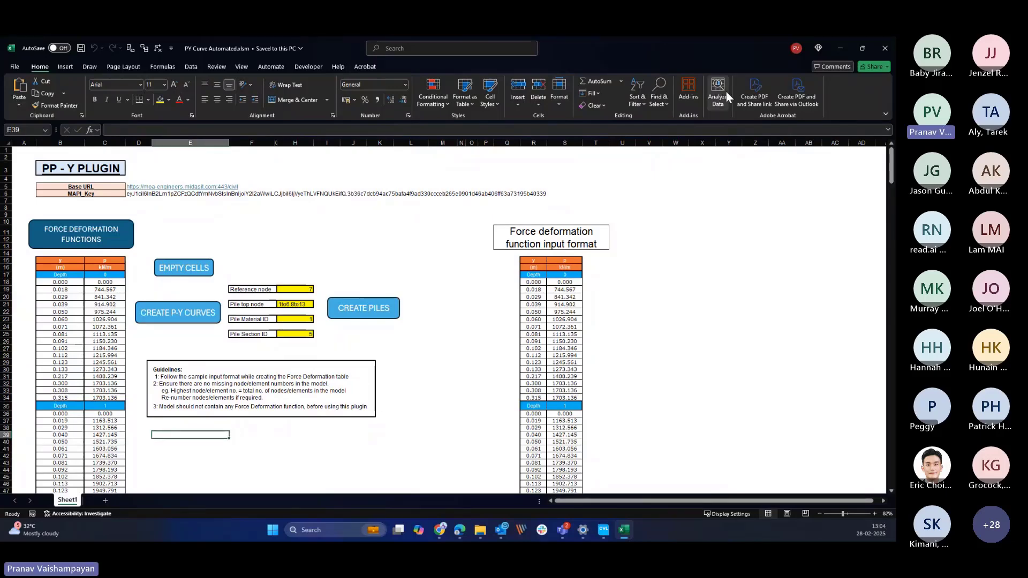
pyautogui.click(844, 48)
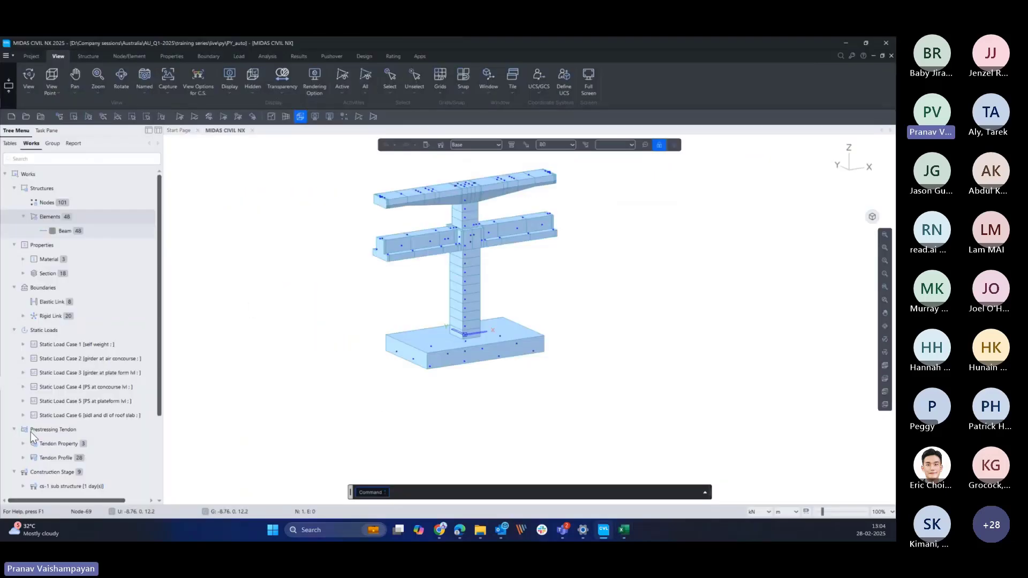
pyautogui.scroll(-3, 30, 431)
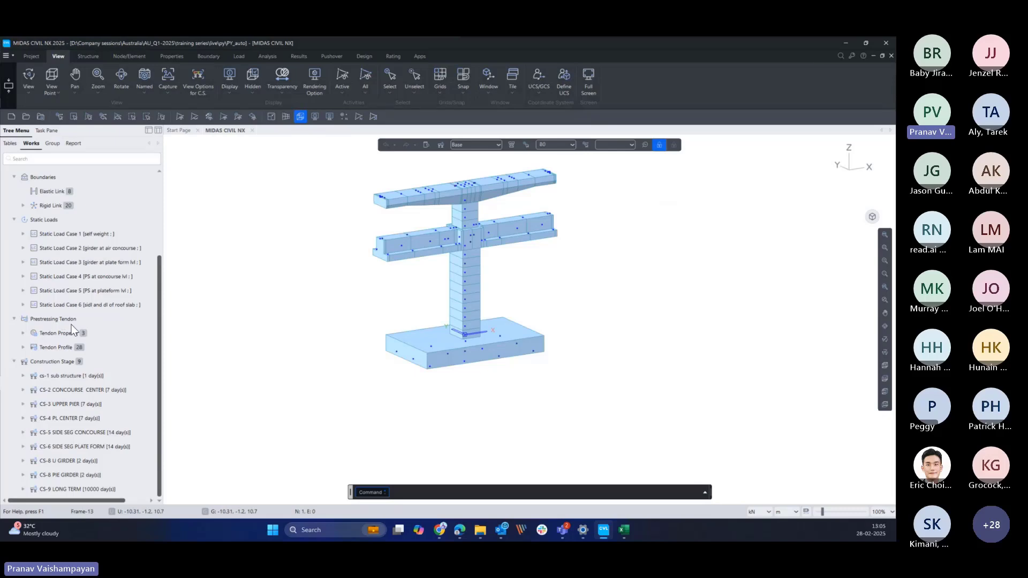
pyautogui.click(846, 43)
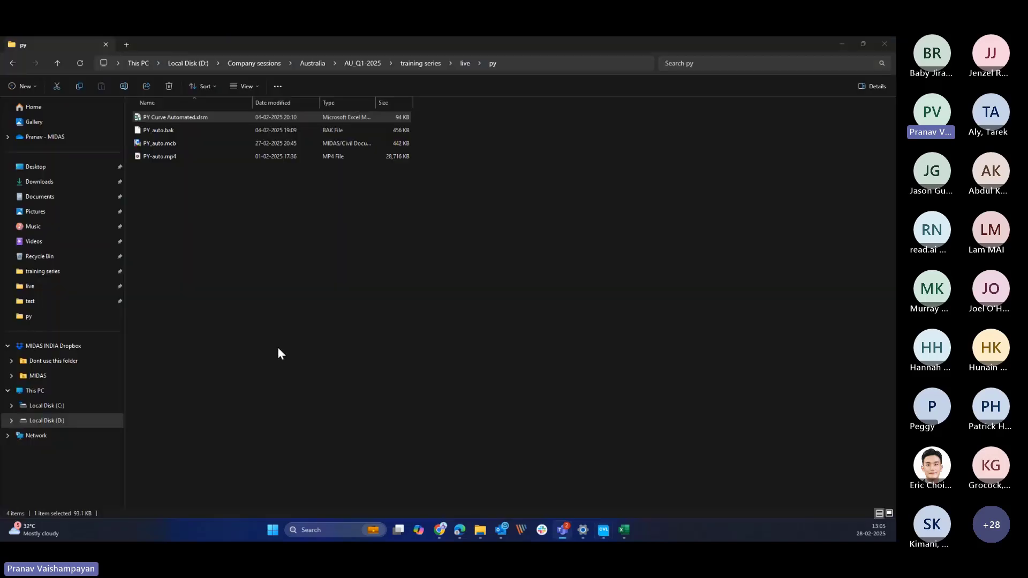
pyautogui.click(624, 530)
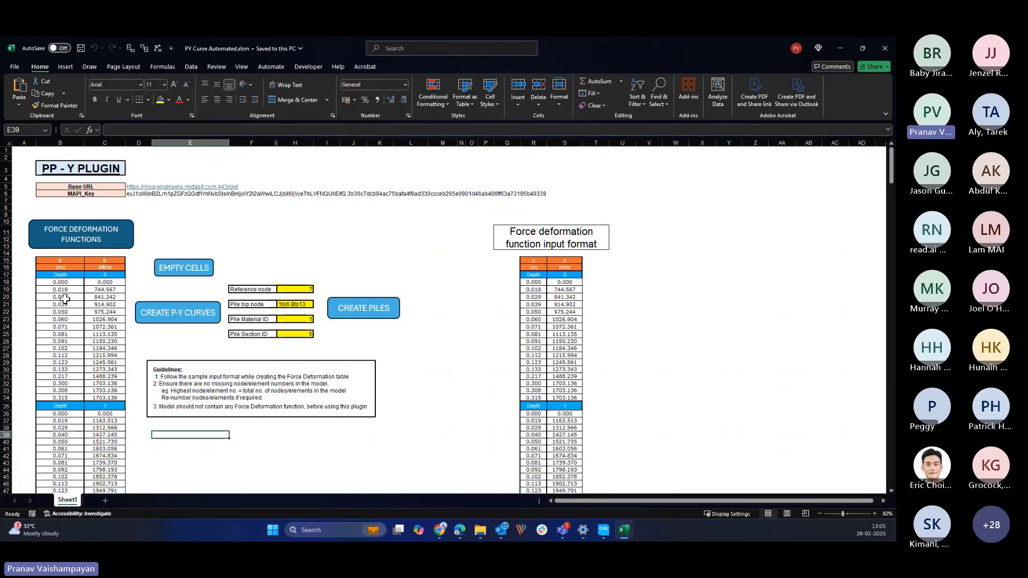
# - Arrange the Excel workbook and MIDAS CIVIL NX side by side, with the workbook on the right half of the screen
pyautogui.click(350, 268)
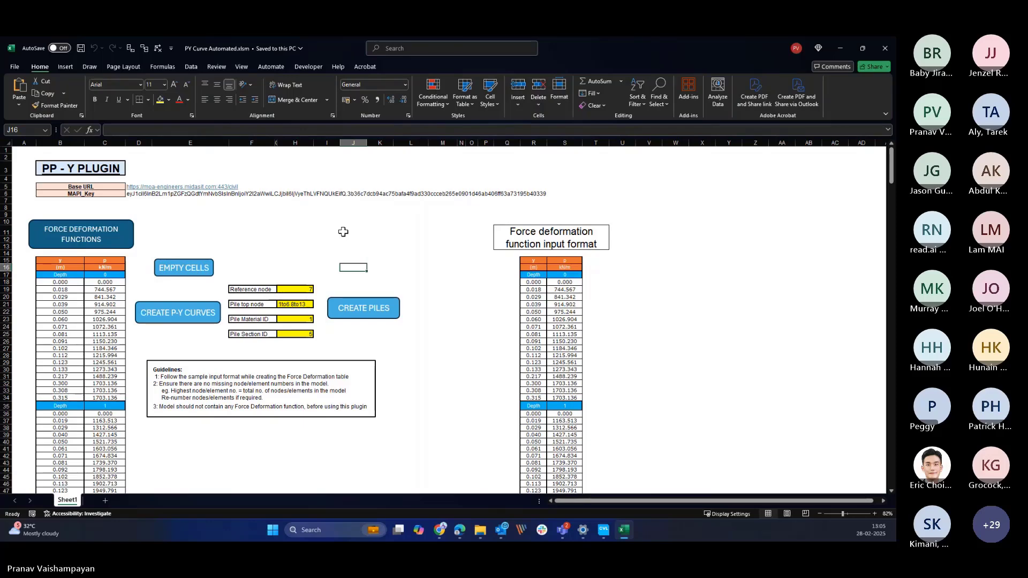
pyautogui.click(298, 246)
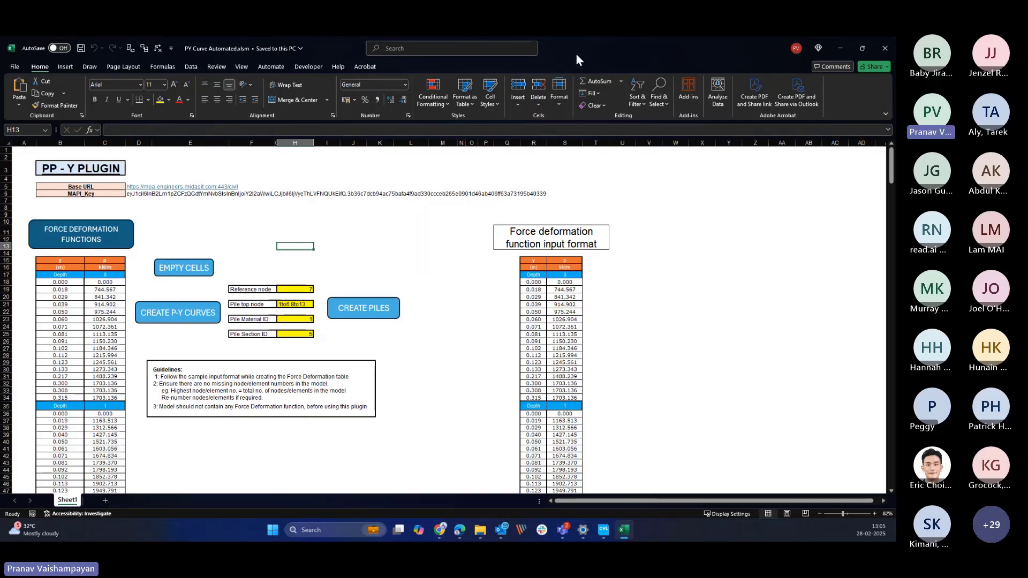
pyautogui.moveTo(576, 53); pyautogui.dragTo(890, 187)
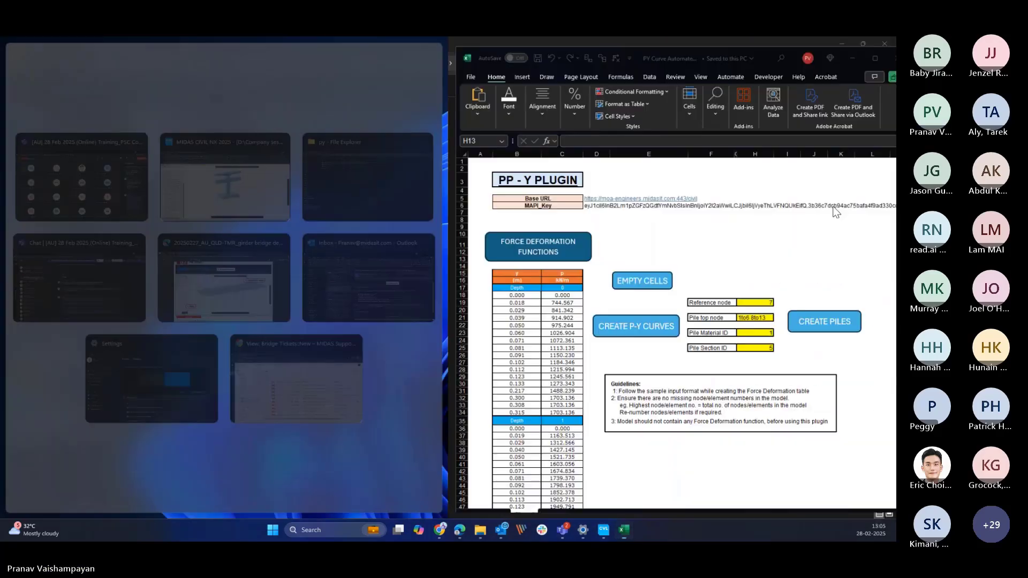
pyautogui.click(226, 187)
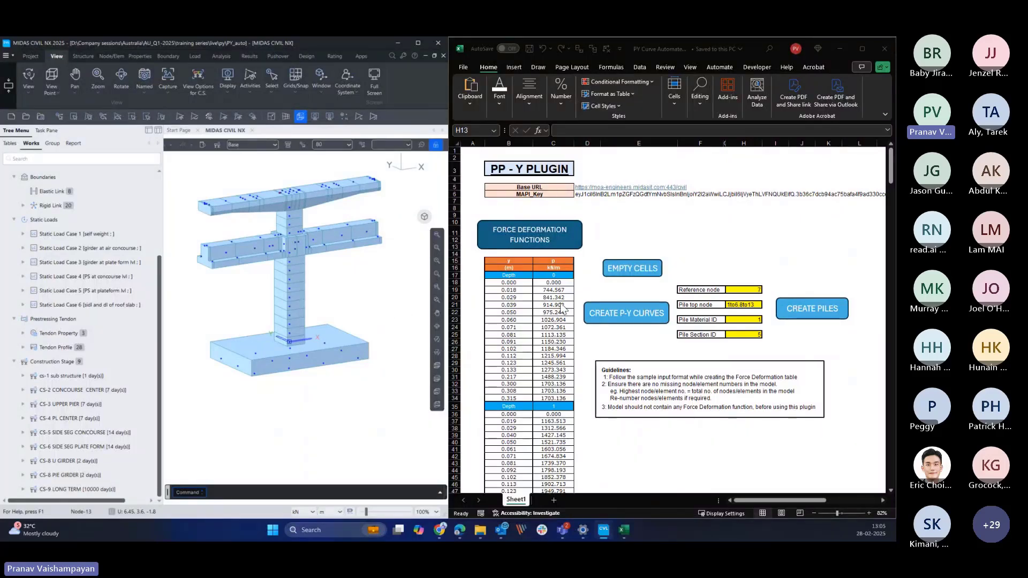
# - Review the depth 0, 1 and 2 blocks of the force deformation functions table in the workbook
pyautogui.click(608, 344)
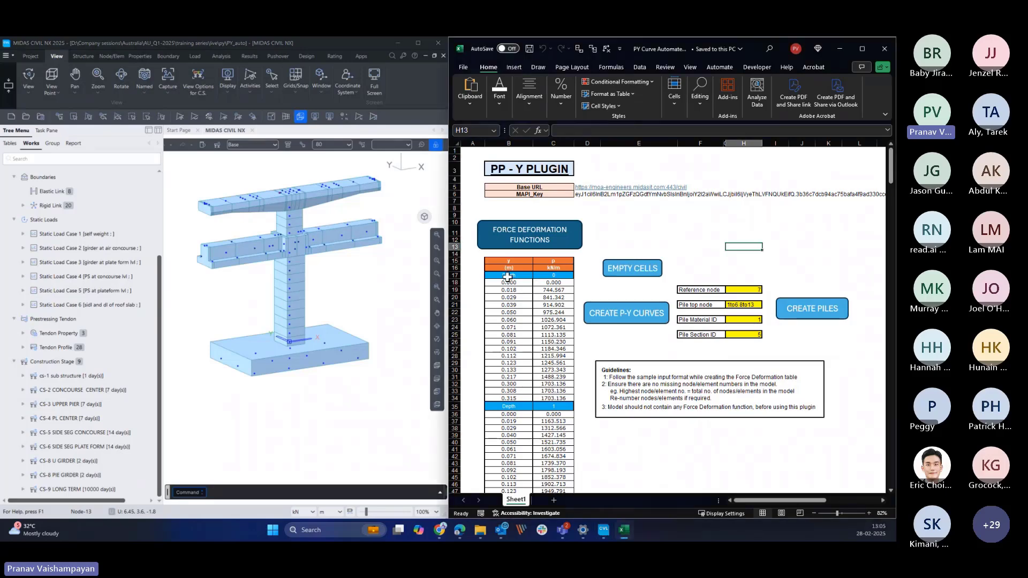
pyautogui.click(560, 272)
pyautogui.scroll(-2, 541, 423)
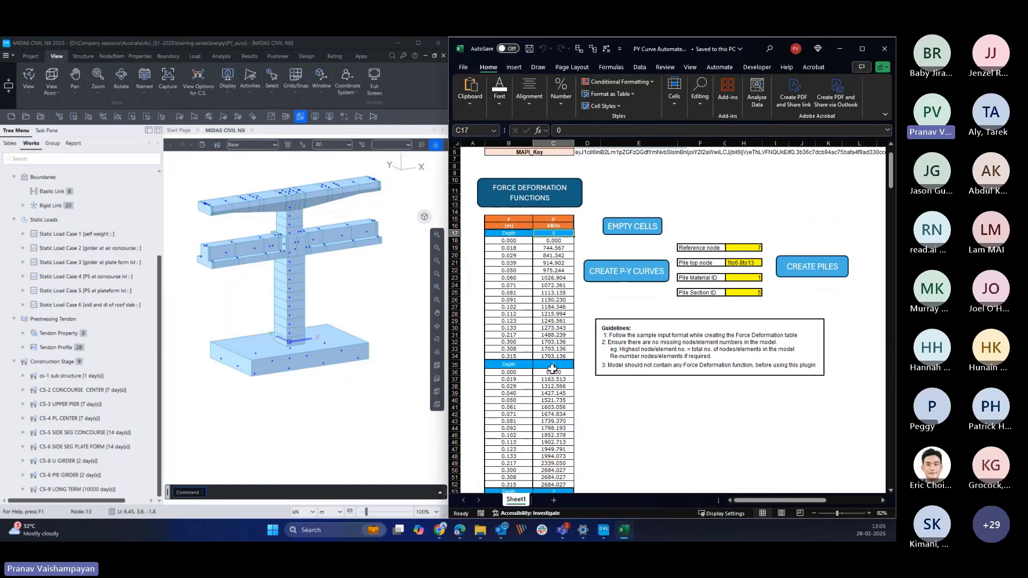
pyautogui.click(565, 364)
pyautogui.scroll(-4, 564, 364)
pyautogui.click(552, 408)
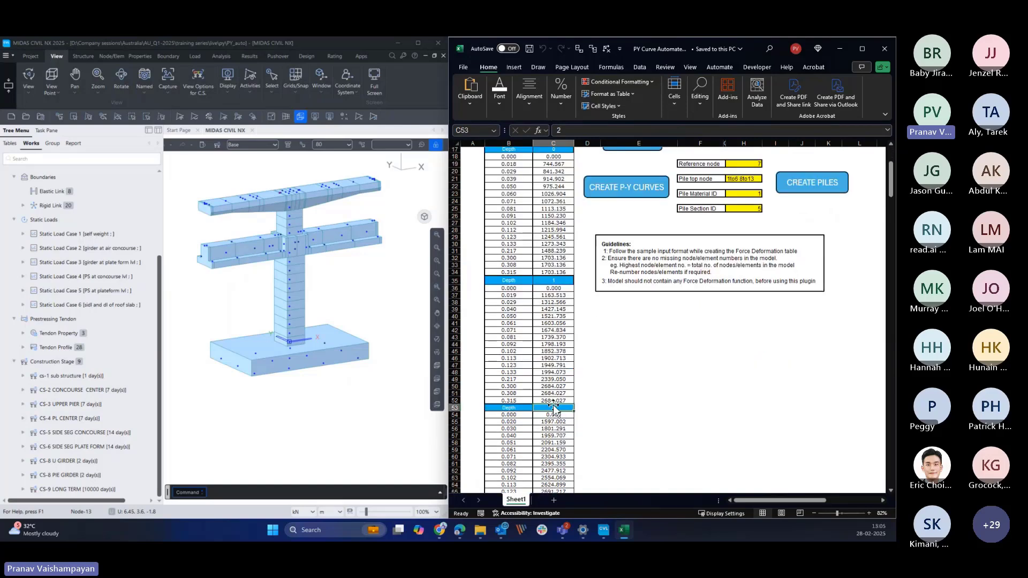
pyautogui.scroll(-3, 553, 423)
pyautogui.scroll(9, 553, 423)
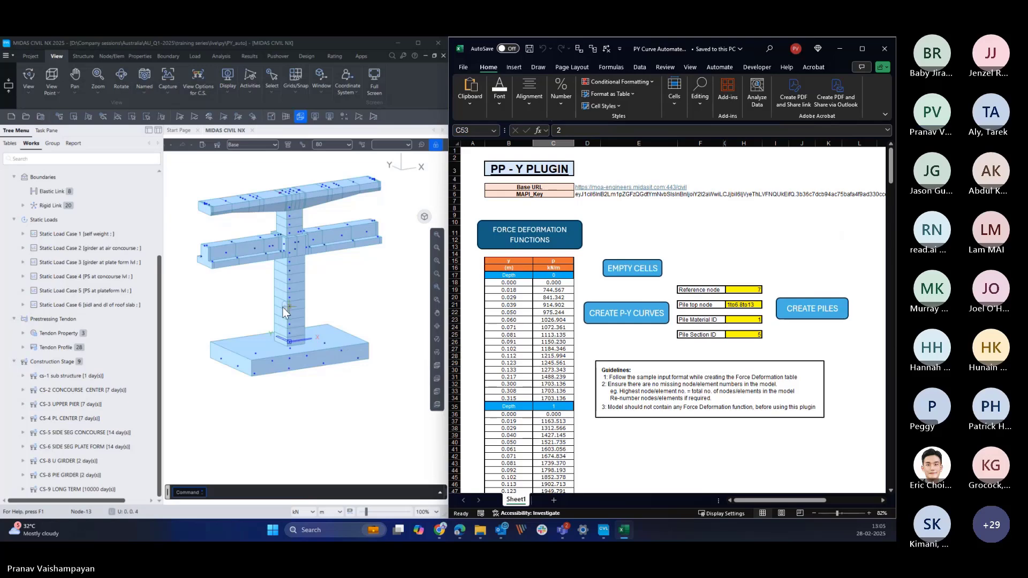
# - Connect MIDAS CIVIL NX to the API and open the API Settings
pyautogui.click(361, 58)
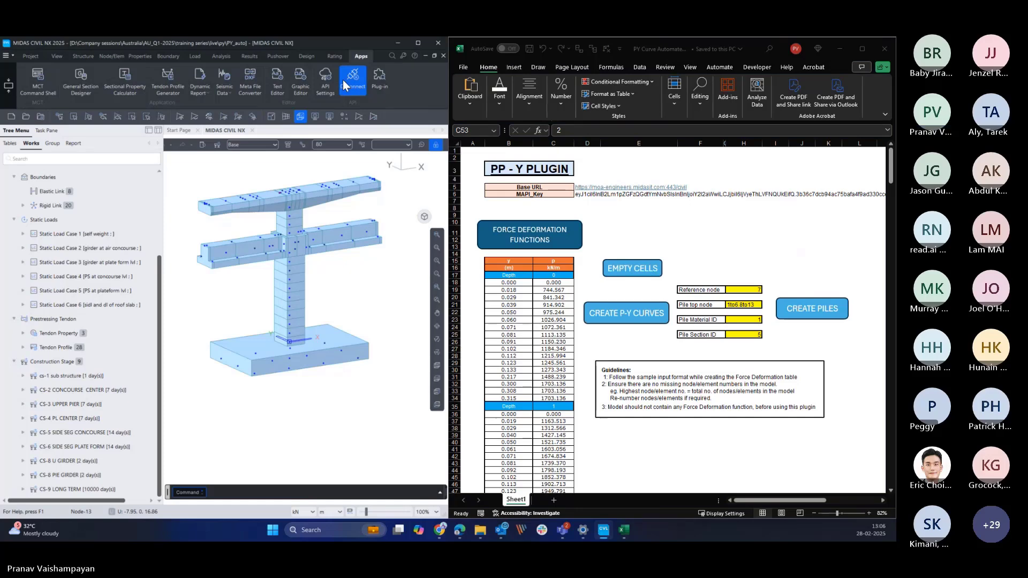
pyautogui.click(324, 80)
pyautogui.moveTo(287, 236); pyautogui.dragTo(275, 226)
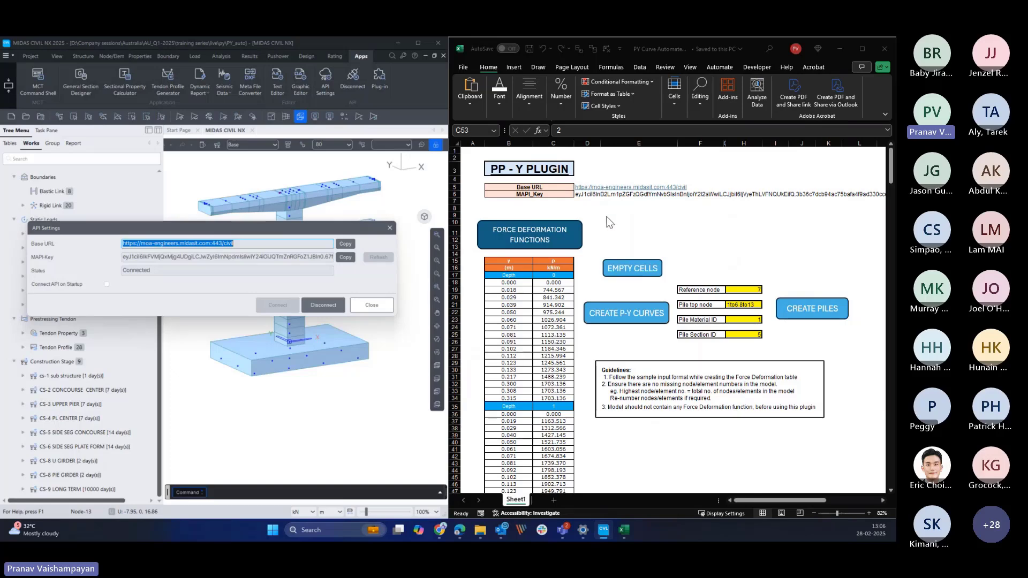
# - Replace the workbook's MAPI_Key value with the key copied from API Settings and close the settings dialog
pyautogui.click(346, 257)
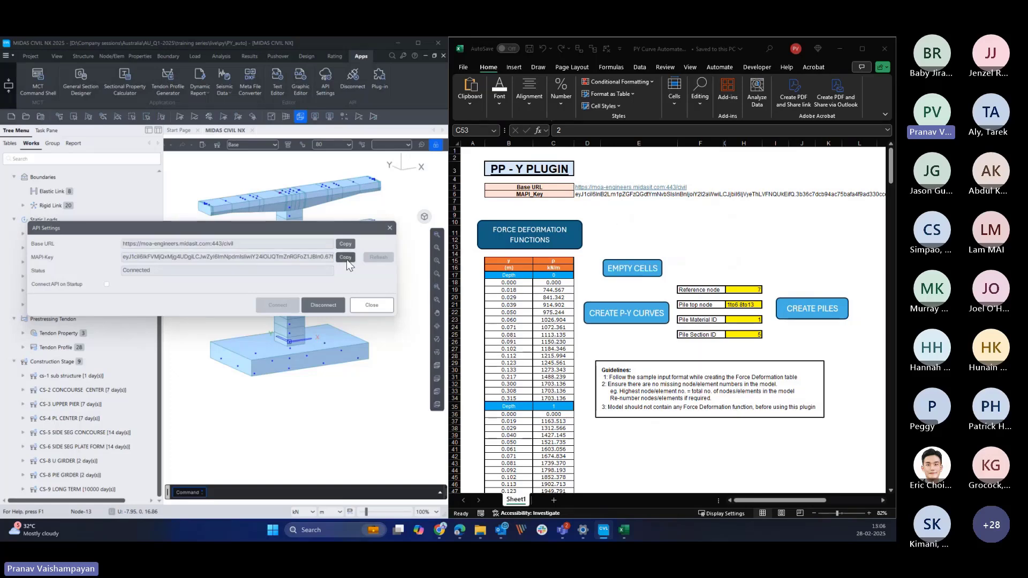
pyautogui.click(594, 201)
pyautogui.click(587, 197)
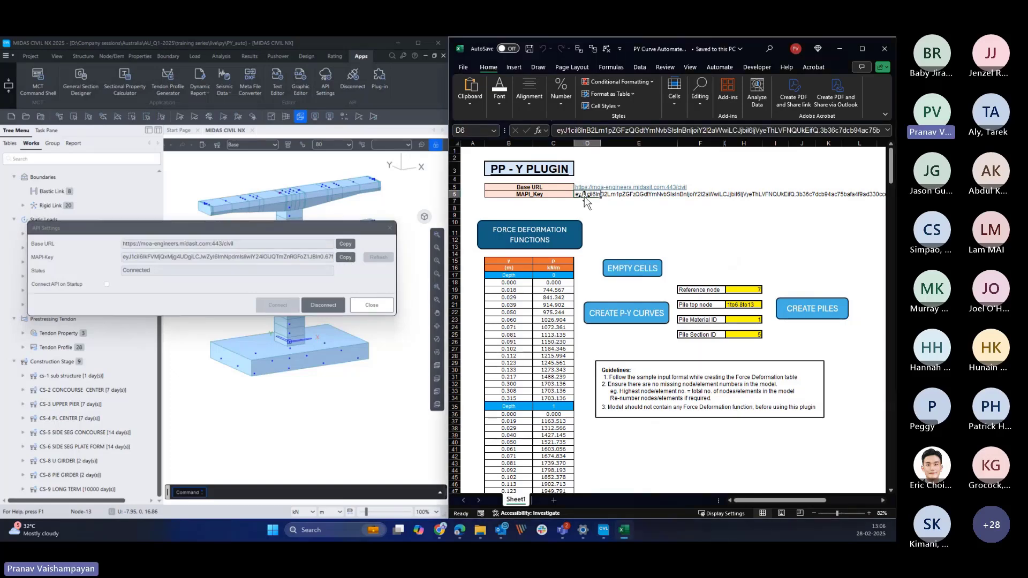
pyautogui.click(587, 131)
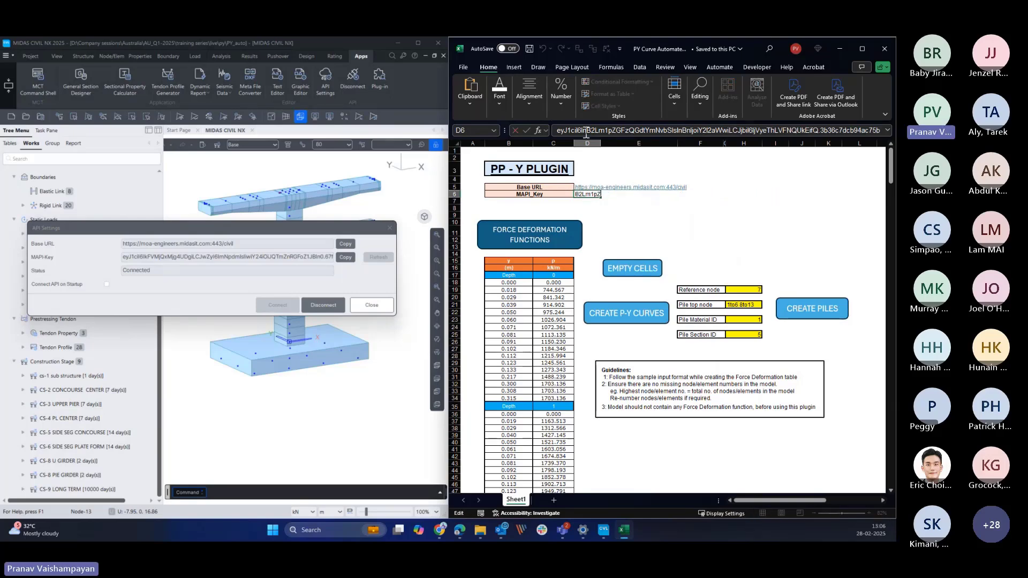
pyautogui.press('End')
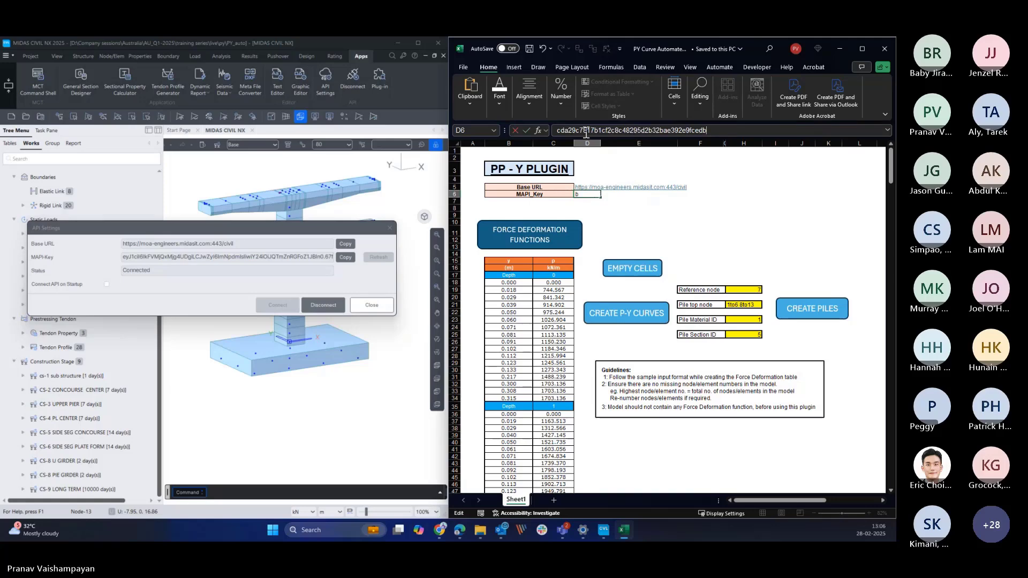
pyautogui.press('Return')
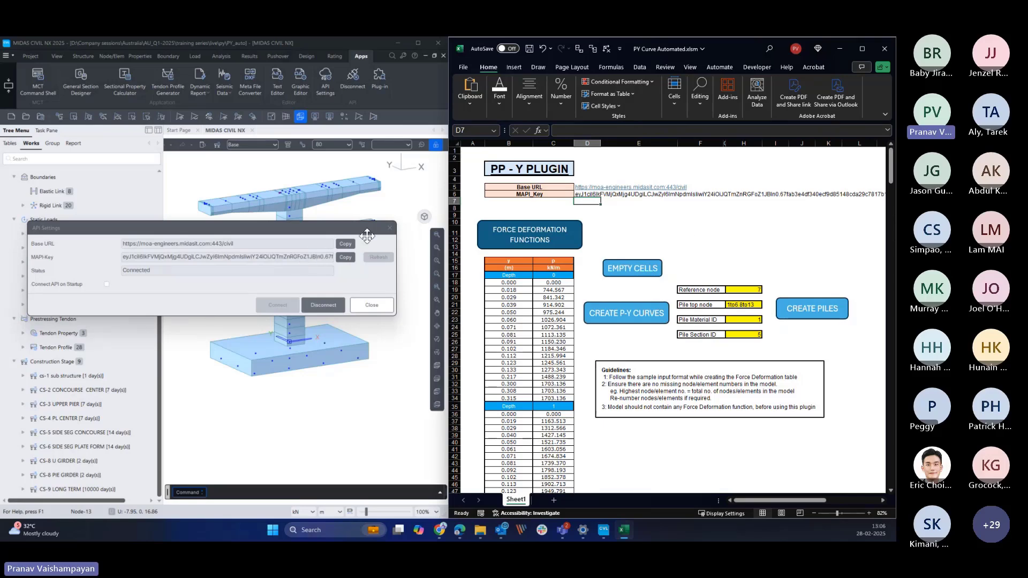
pyautogui.moveTo(366, 227); pyautogui.dragTo(522, 234)
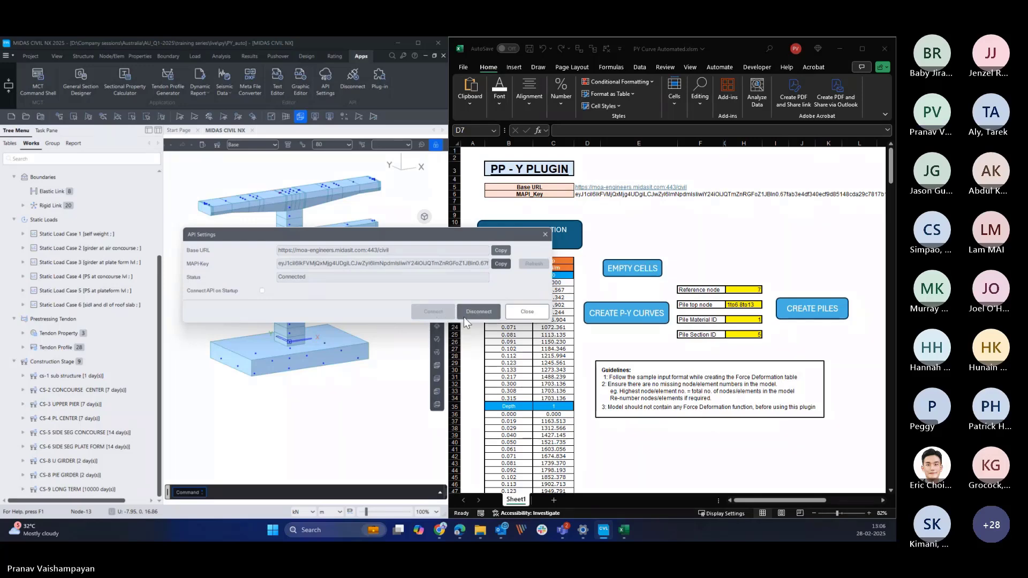
pyautogui.click(526, 312)
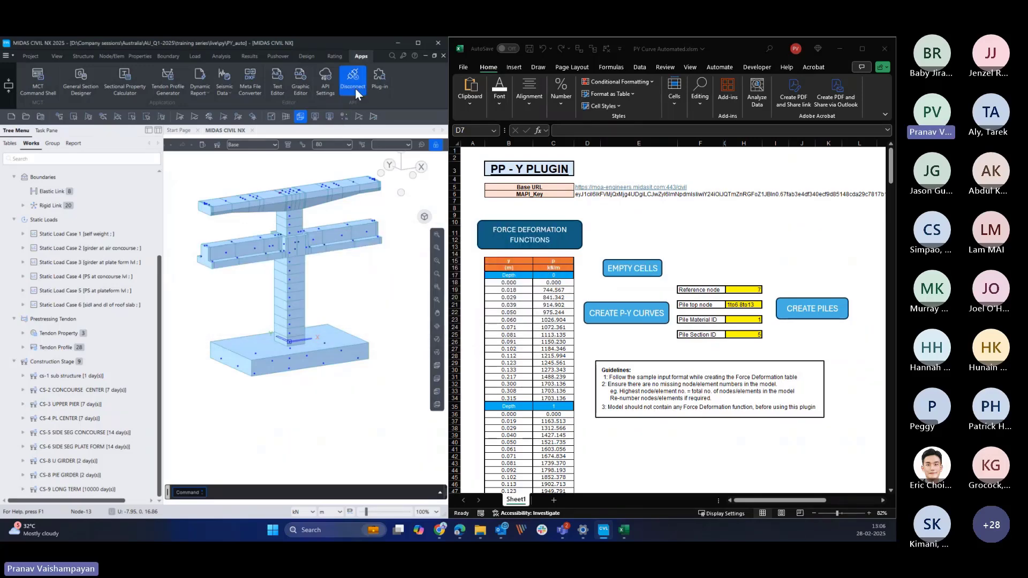
# - Run Create P-Y Curves in the workbook to import the force deformation functions into the pier model
pyautogui.moveTo(376, 326); pyautogui.dragTo(380, 318, button='middle')
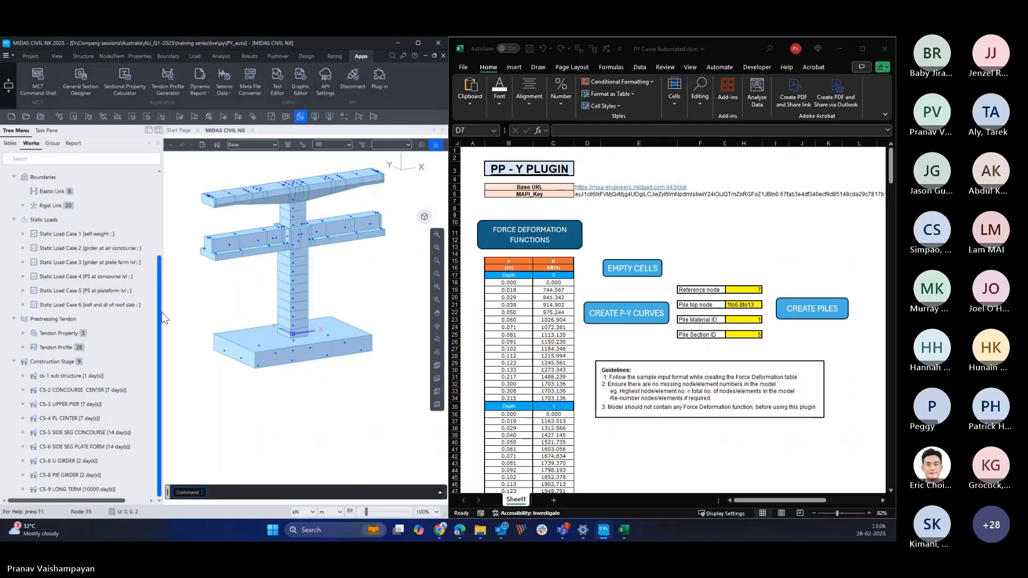
pyautogui.moveTo(162, 314); pyautogui.dragTo(154, 314)
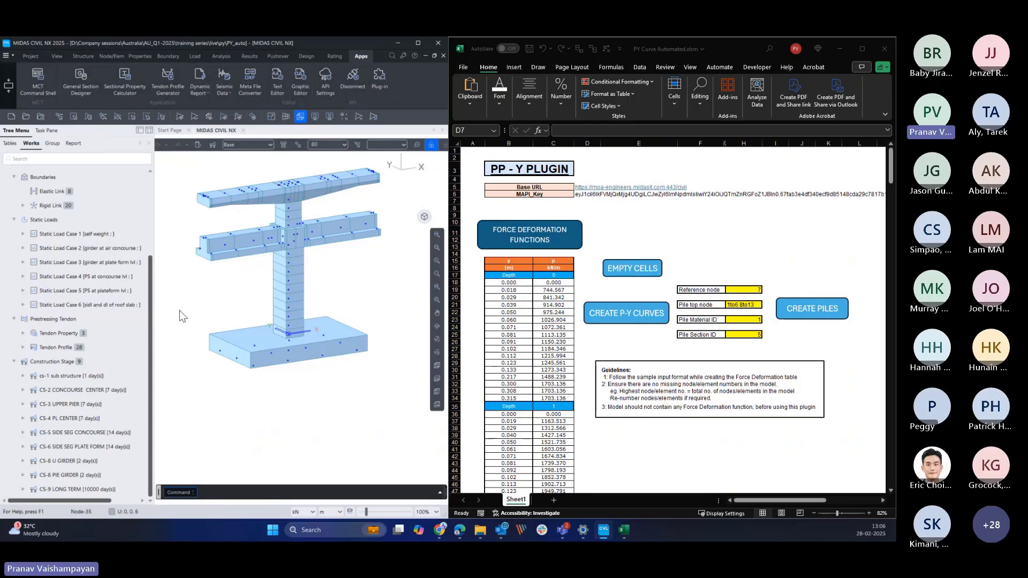
pyautogui.click(701, 239)
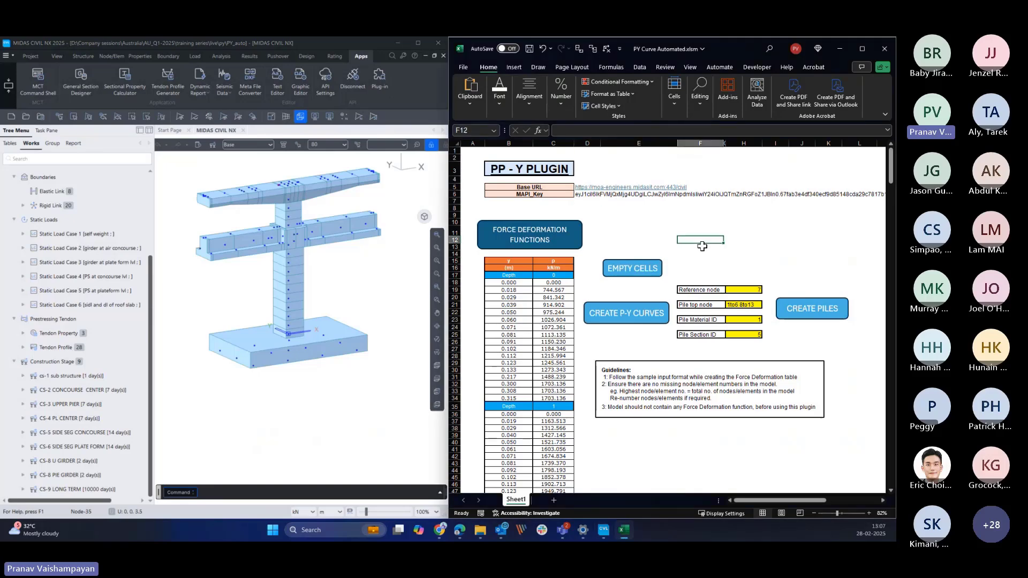
pyautogui.click(621, 314)
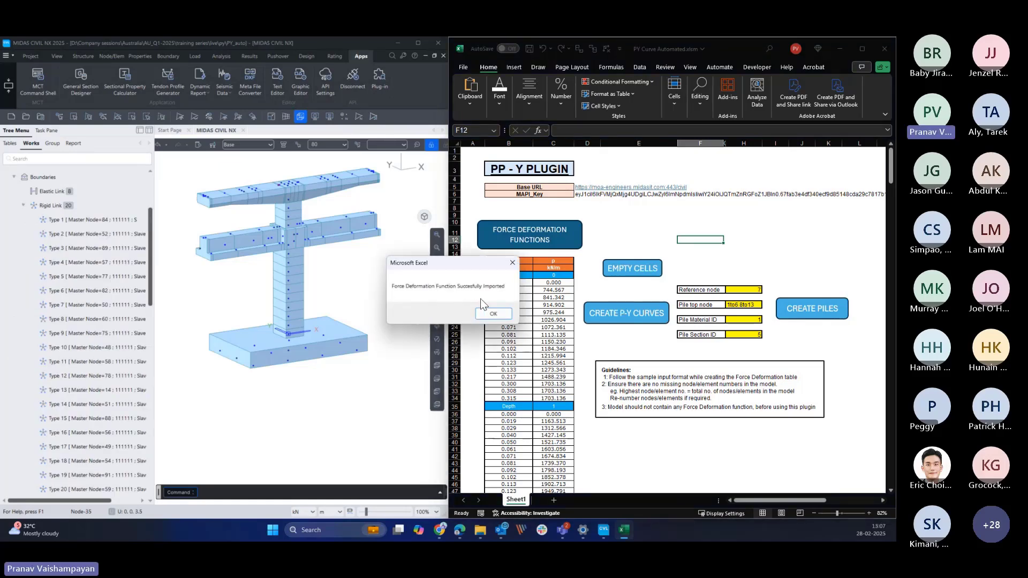
pyautogui.click(493, 313)
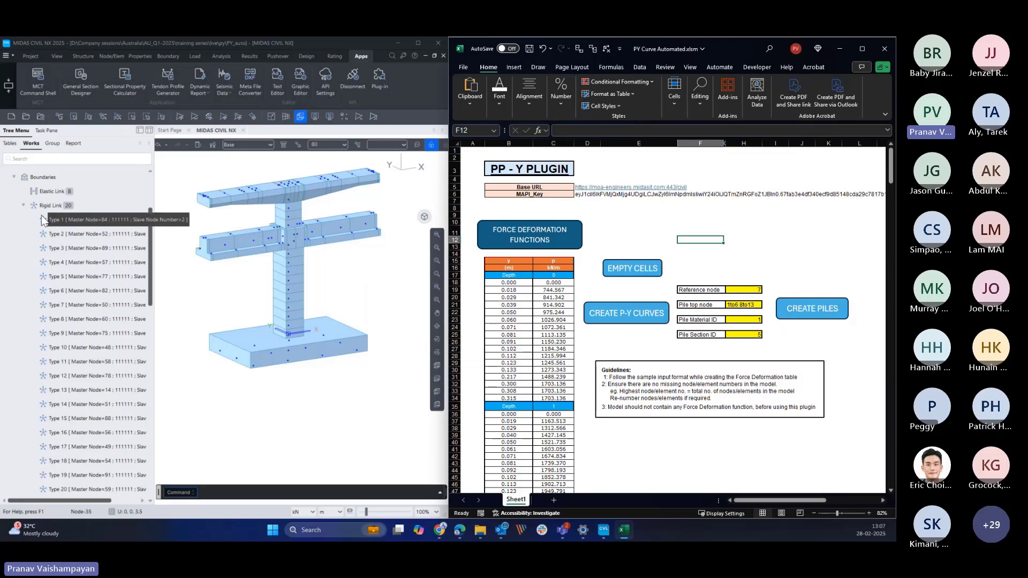
# - Open force deformation function 0 in the pier model and compare its values with the workbook's depth 0 block
pyautogui.click(24, 205)
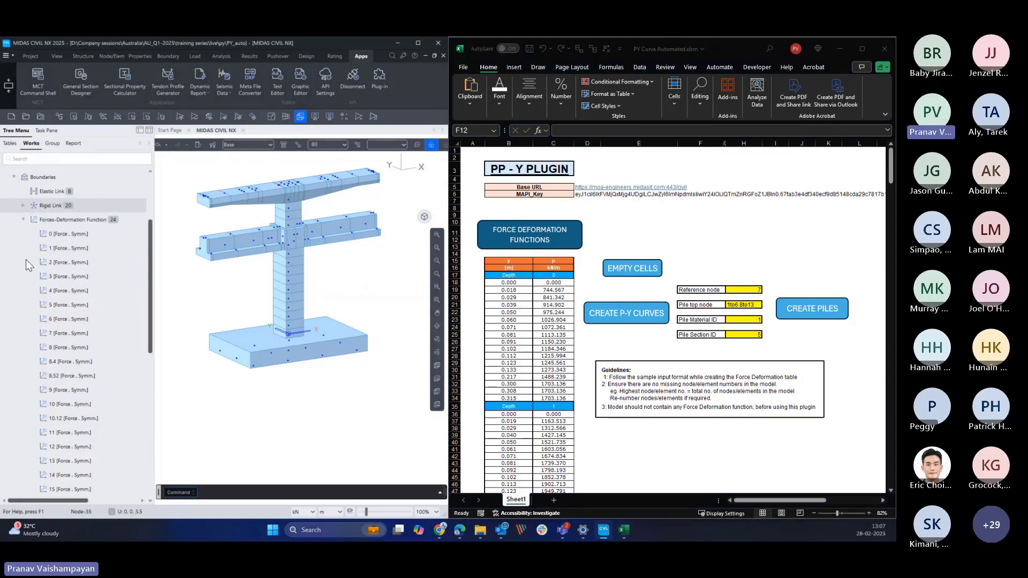
pyautogui.moveTo(151, 251)
pyautogui.mouseDown()
pyautogui.moveTo(150, 382)
pyautogui.moveTo(159, 263)
pyautogui.mouseUp()
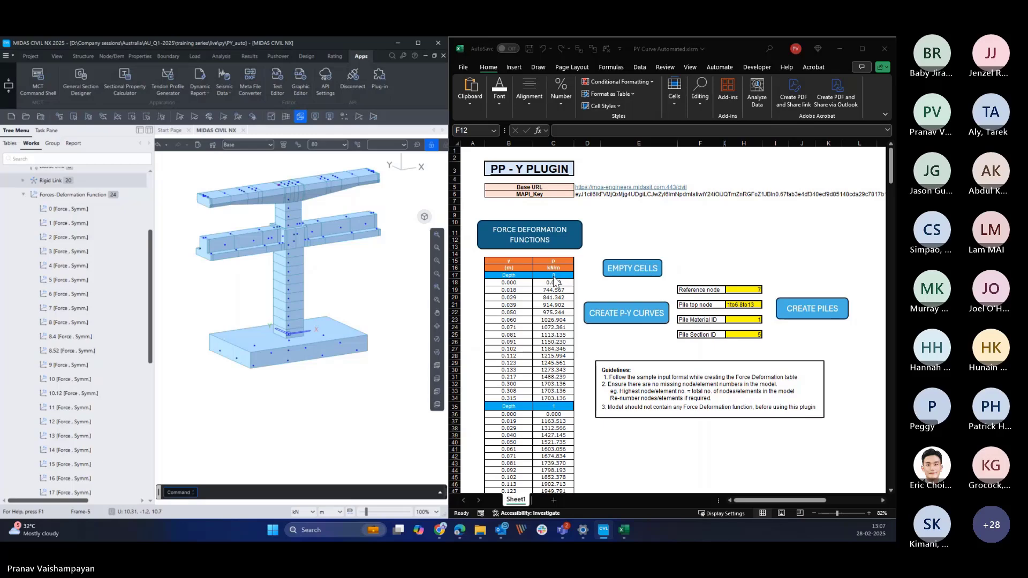
pyautogui.rightClick(68, 209)
pyautogui.click(114, 233)
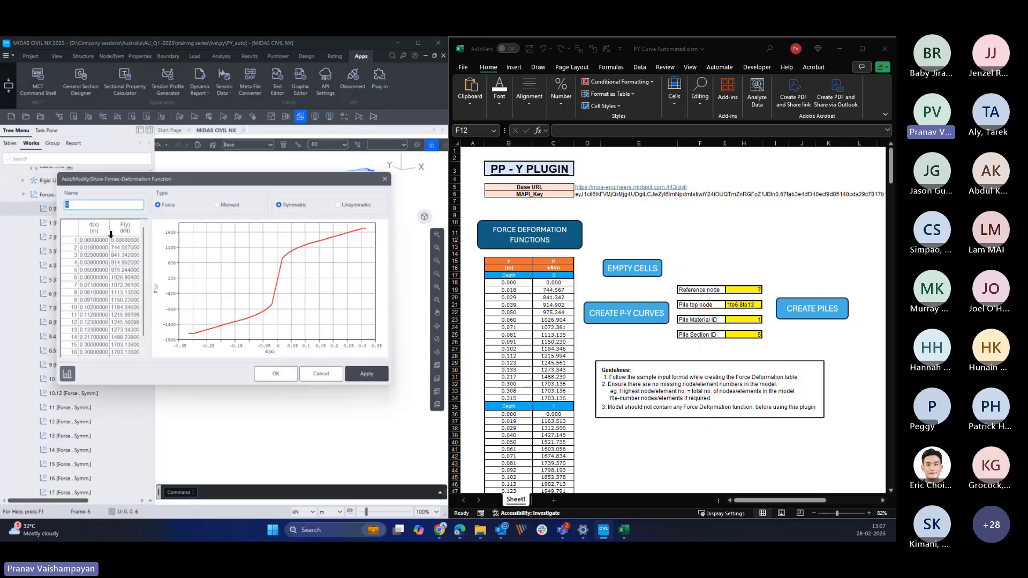
pyautogui.moveTo(253, 182); pyautogui.dragTo(253, 179)
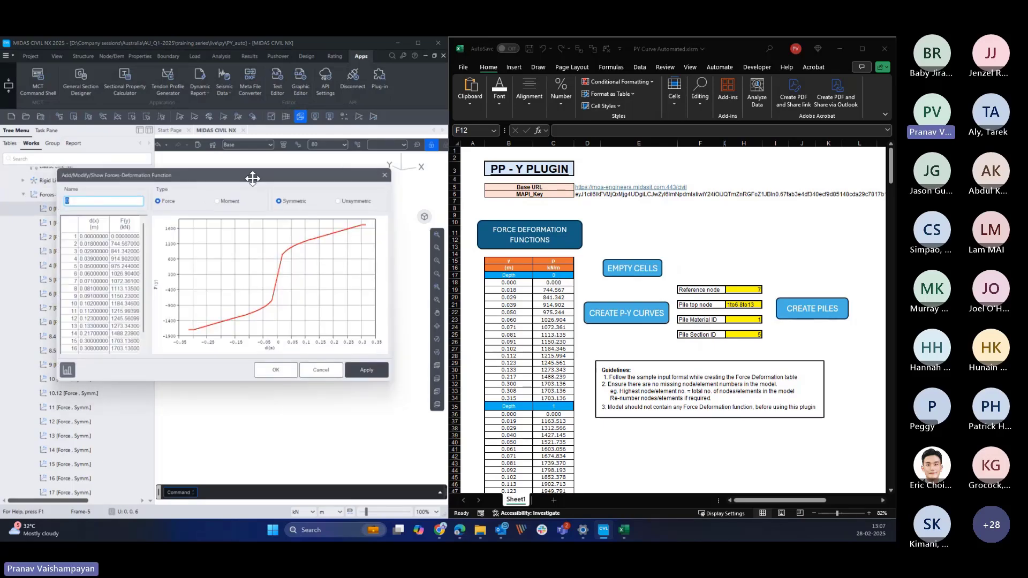
pyautogui.click(509, 287)
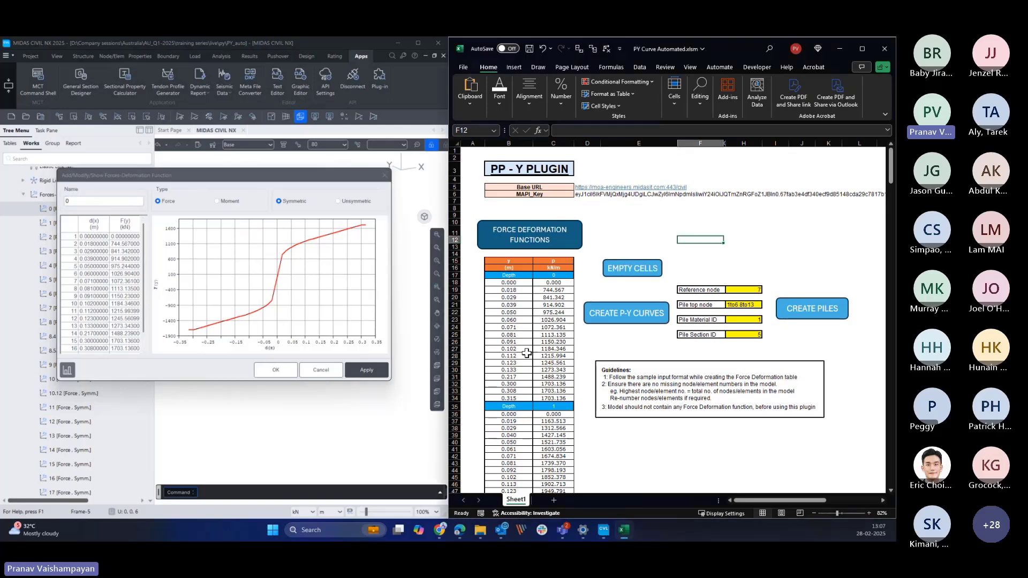
pyautogui.moveTo(508, 283); pyautogui.dragTo(553, 391)
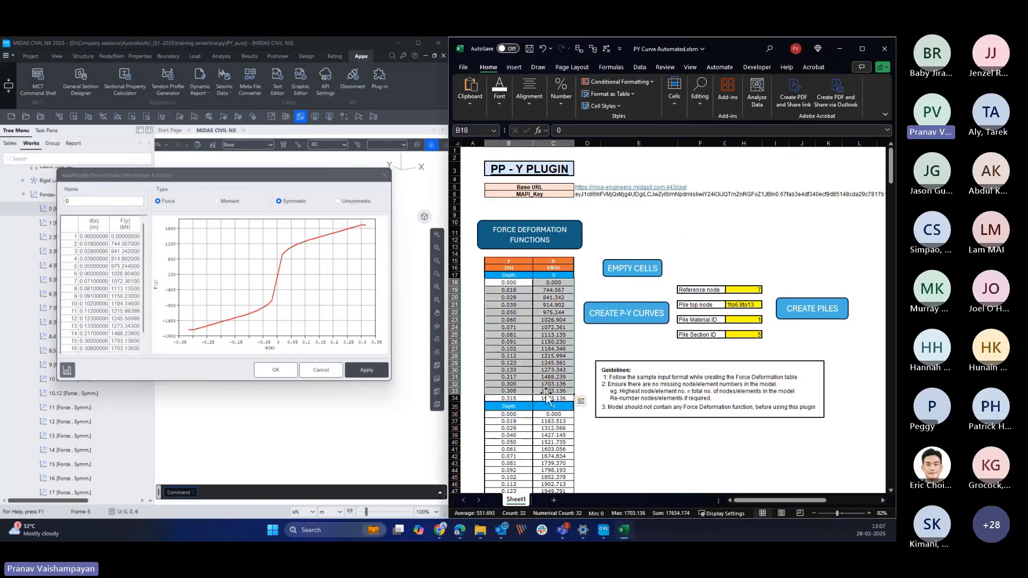
pyautogui.click(94, 258)
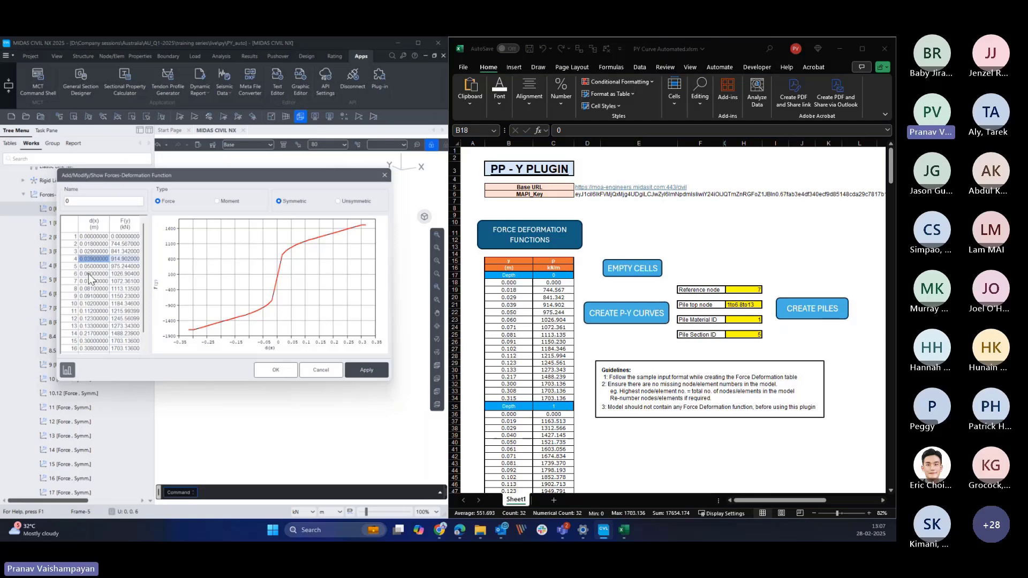
# - Review the remaining values of force deformation function 0, close it and look through the list of imported functions
pyautogui.scroll(-1, 89, 286)
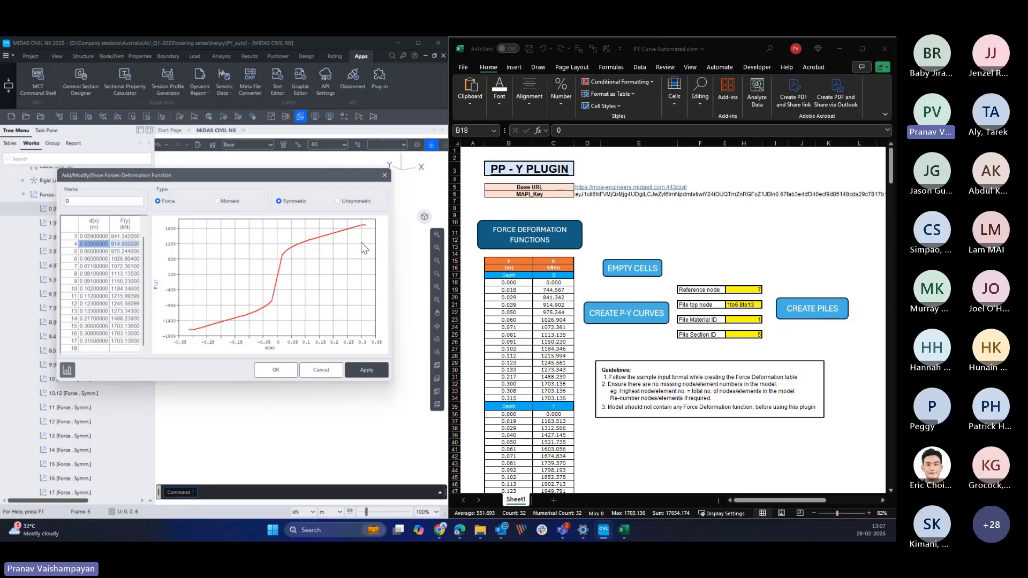
pyautogui.click(383, 176)
pyautogui.scroll(-2, 75, 303)
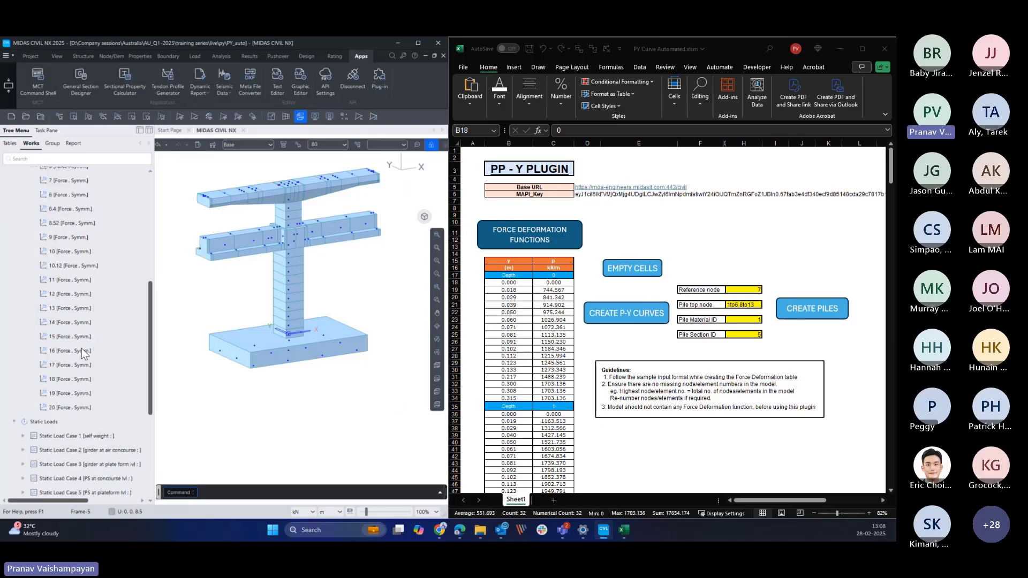
pyautogui.scroll(1, 73, 314)
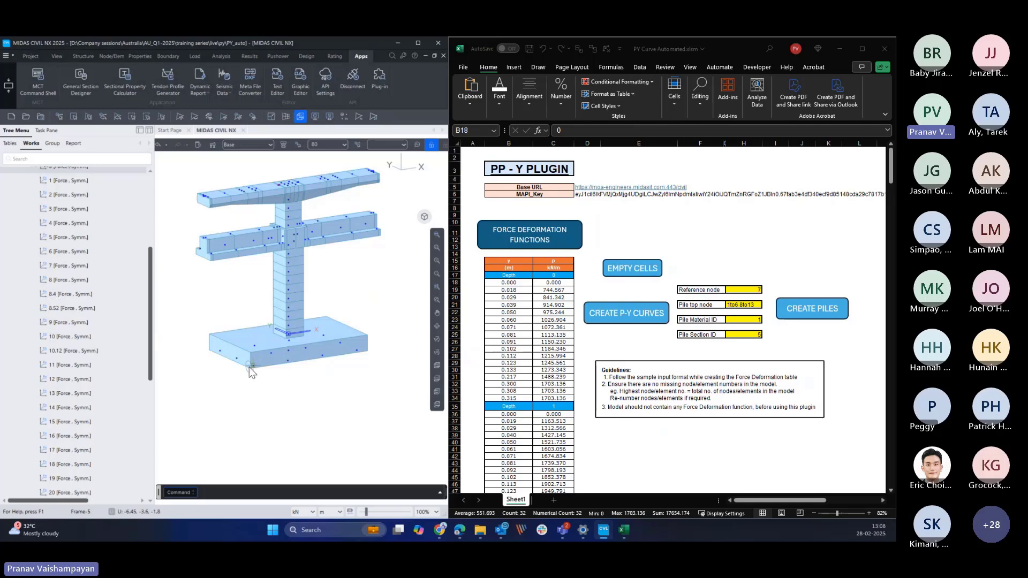
pyautogui.moveTo(289, 365); pyautogui.dragTo(287, 342, button='middle')
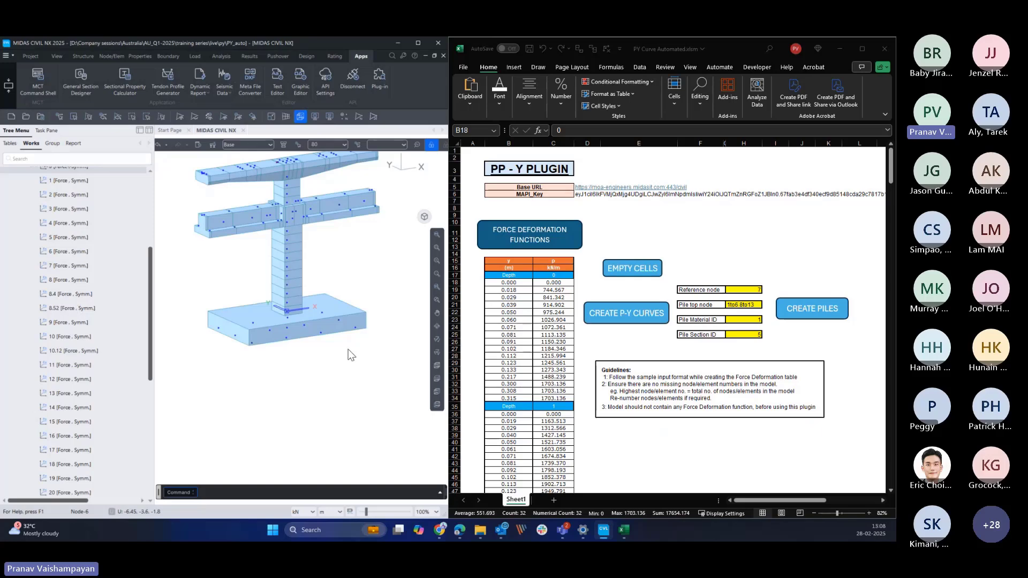
# - Open force deformation function 8.4, examine its value table and curve, and close it
pyautogui.rightClick(53, 296)
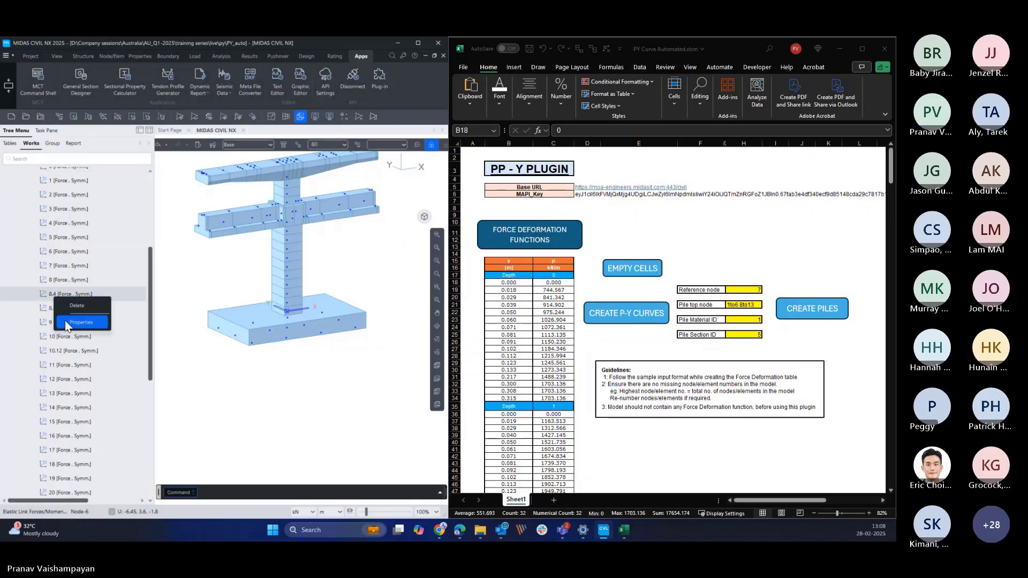
pyautogui.click(67, 322)
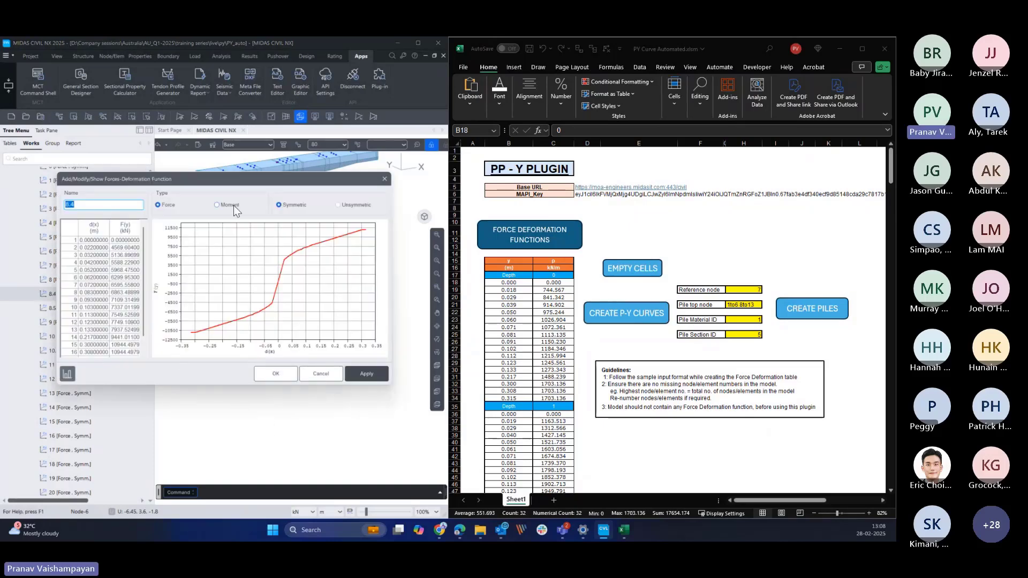
pyautogui.moveTo(239, 189); pyautogui.dragTo(209, 182)
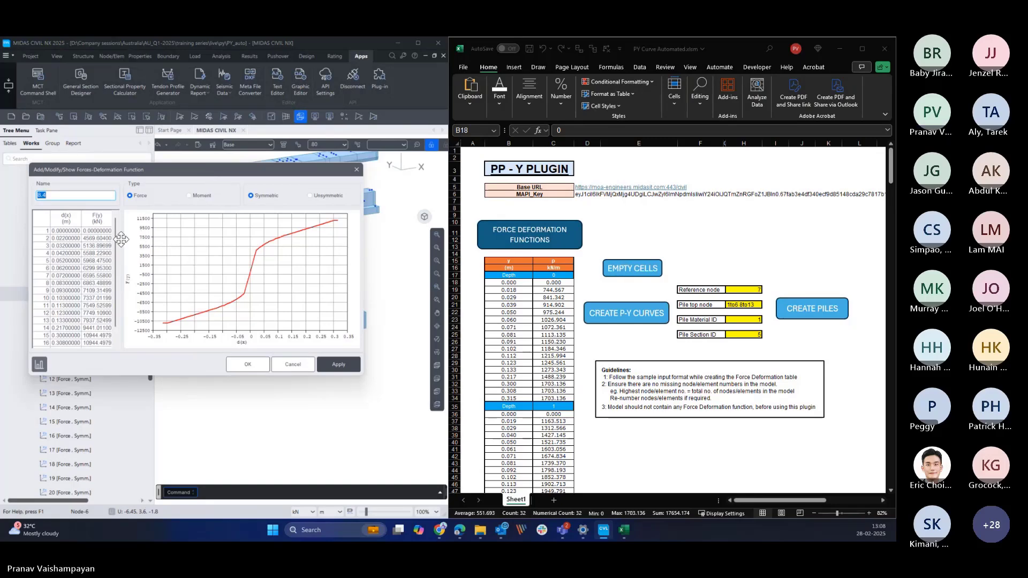
pyautogui.scroll(-1, 120, 240)
pyautogui.click(357, 169)
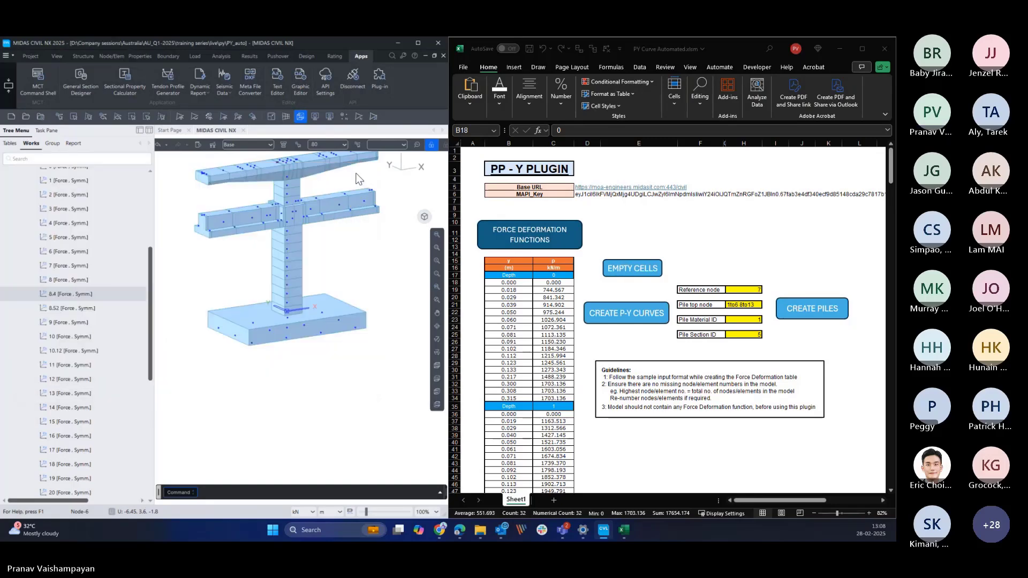
# - Collapse the Forces-Deformation Function list in the model tree and hide the message window
pyautogui.moveTo(366, 274); pyautogui.dragTo(366, 289, button='middle')
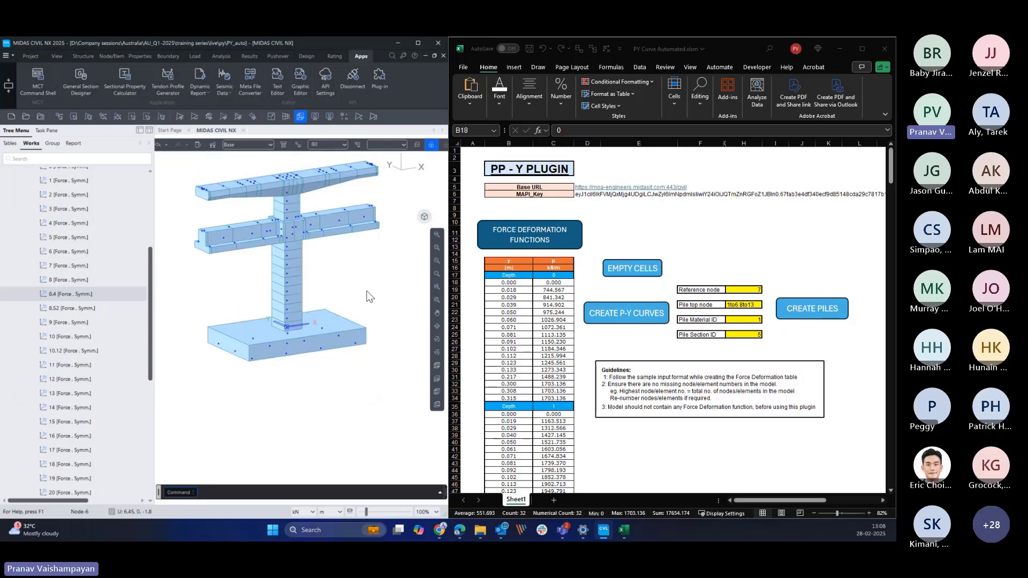
pyautogui.moveTo(154, 325); pyautogui.dragTo(145, 328)
pyautogui.scroll(3, 107, 305)
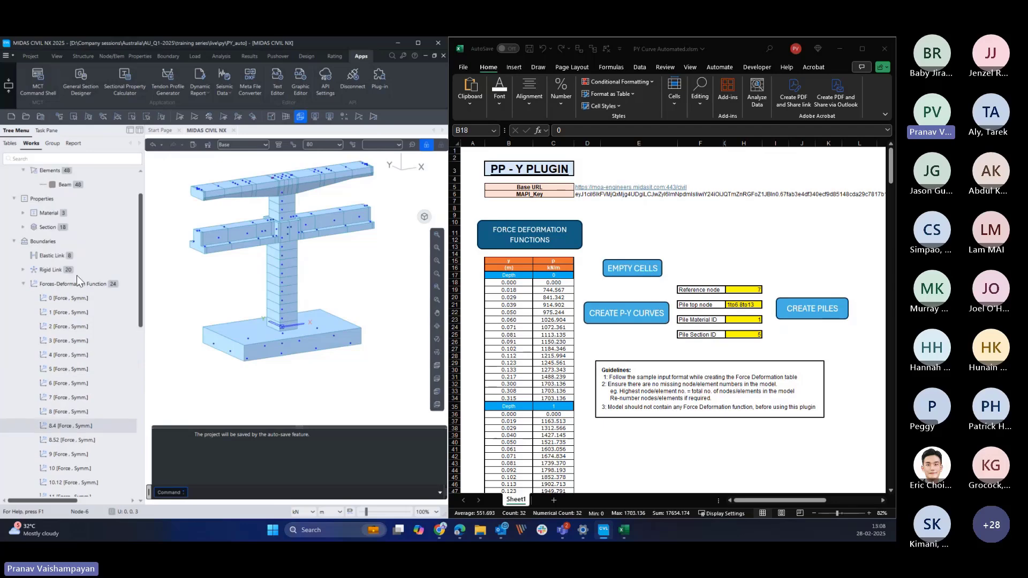
pyautogui.click(23, 284)
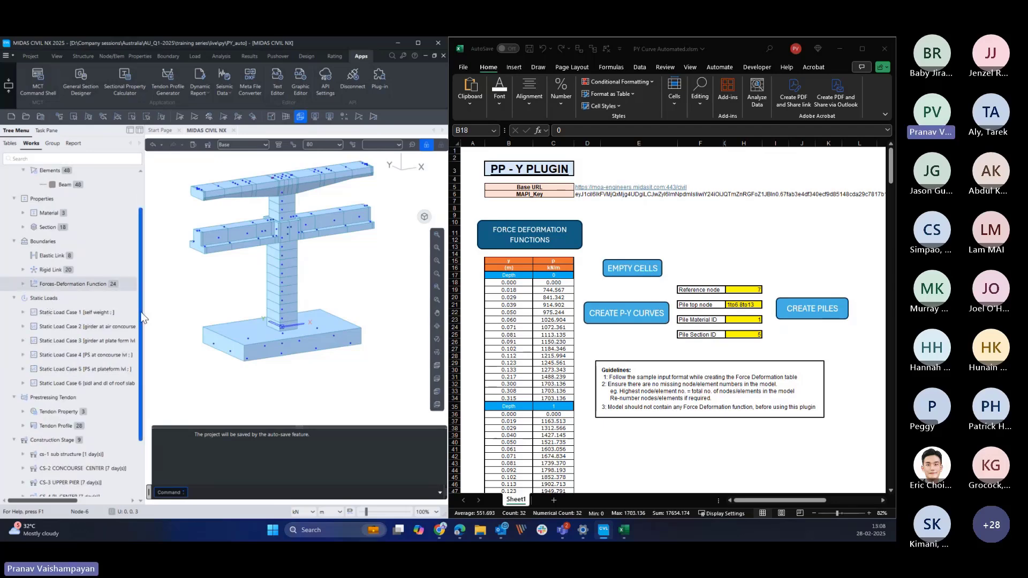
pyautogui.click(441, 492)
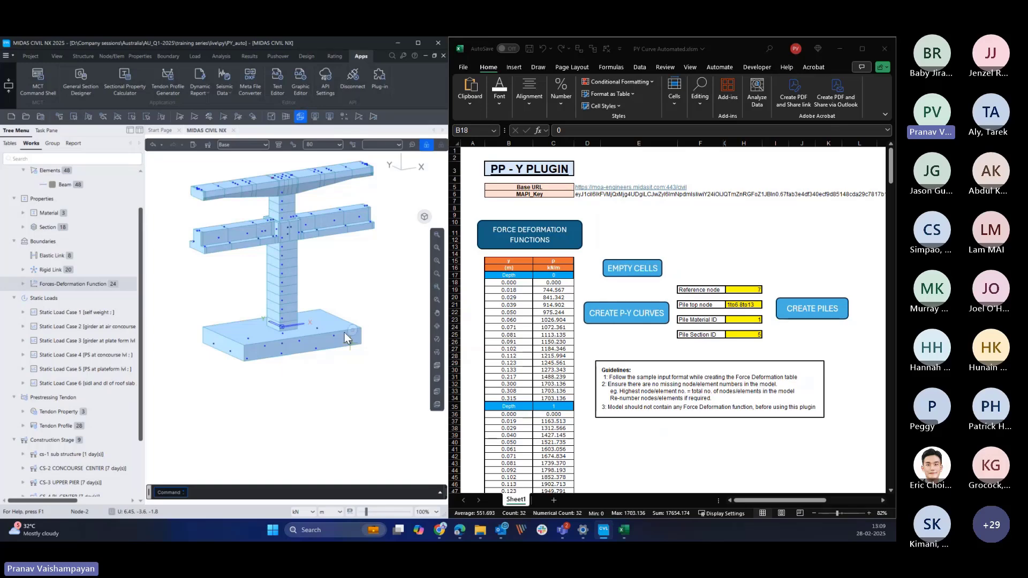
# - Switch the pier model from the solid display to wireframe so the nodes at the pile cap can be picked
pyautogui.moveTo(312, 350); pyautogui.dragTo(331, 338, button='middle')
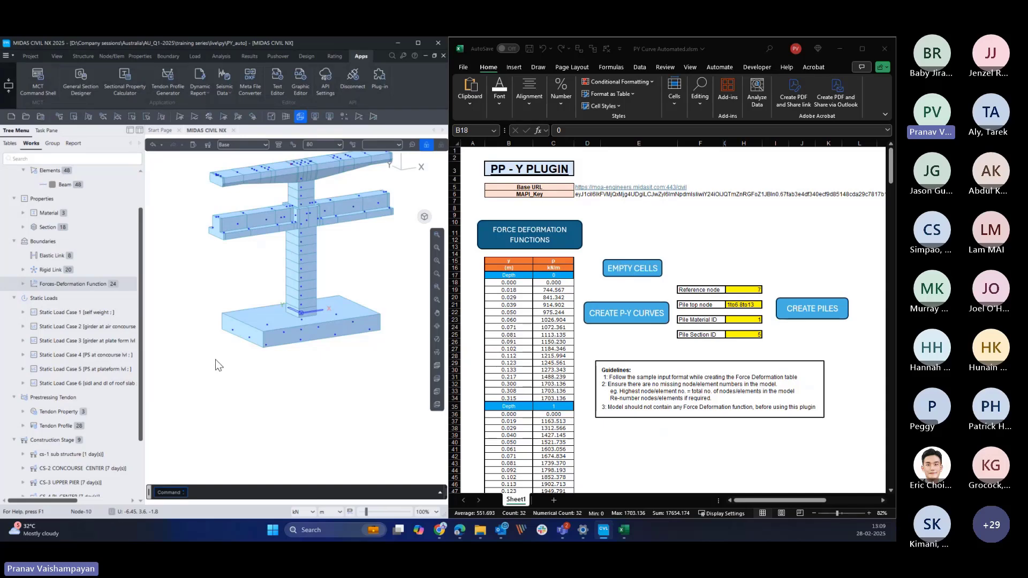
pyautogui.click(717, 248)
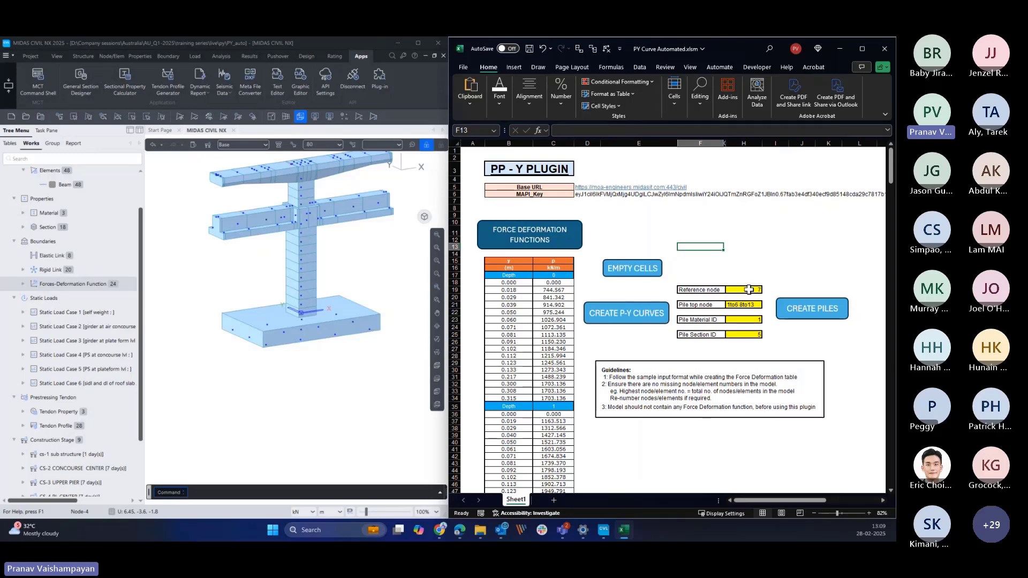
pyautogui.click(725, 262)
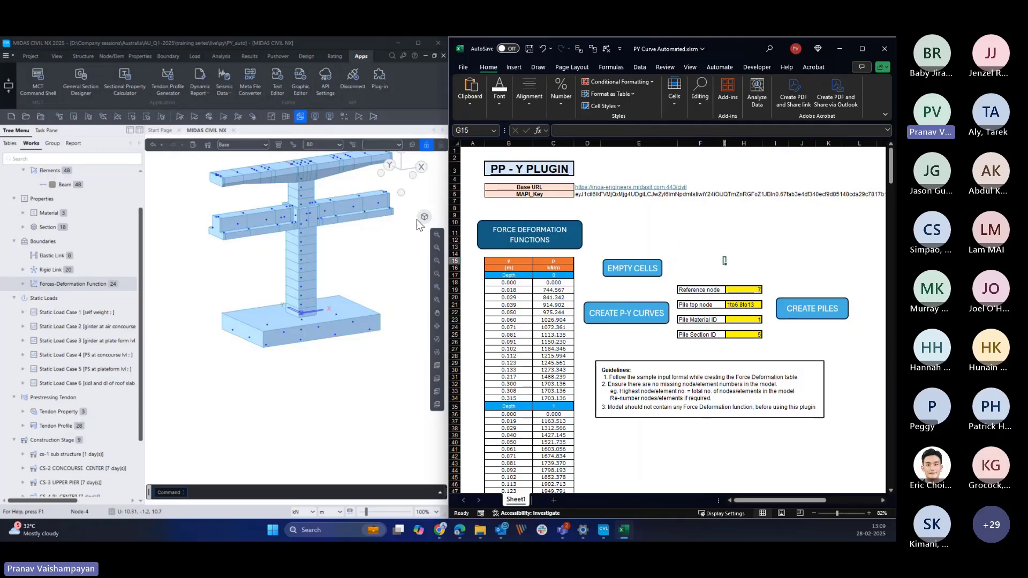
pyautogui.click(301, 117)
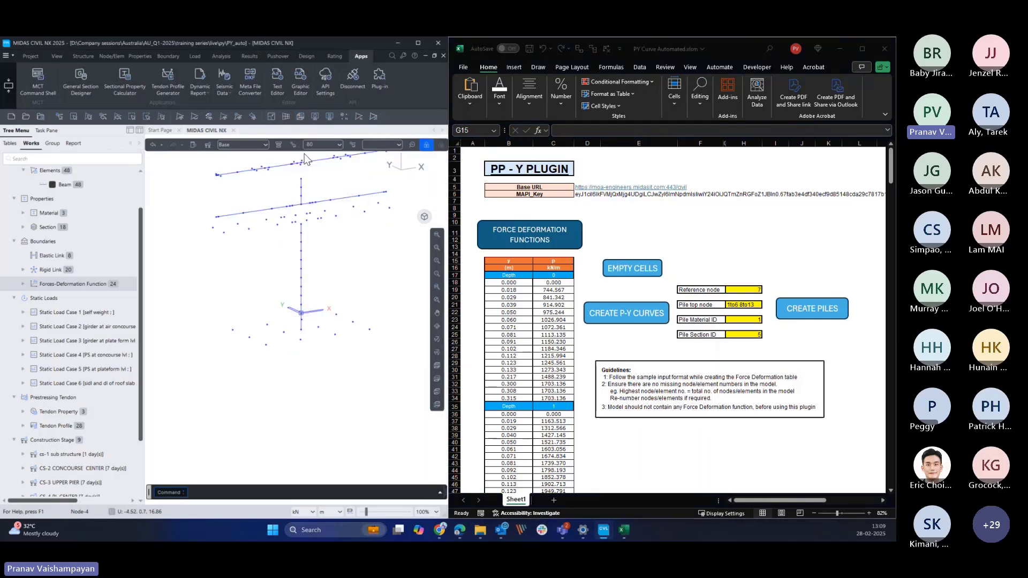
pyautogui.keyDown('ctrl'); pyautogui.moveTo(364, 370); pyautogui.dragTo(343, 374, button='middle'); pyautogui.keyUp('ctrl')
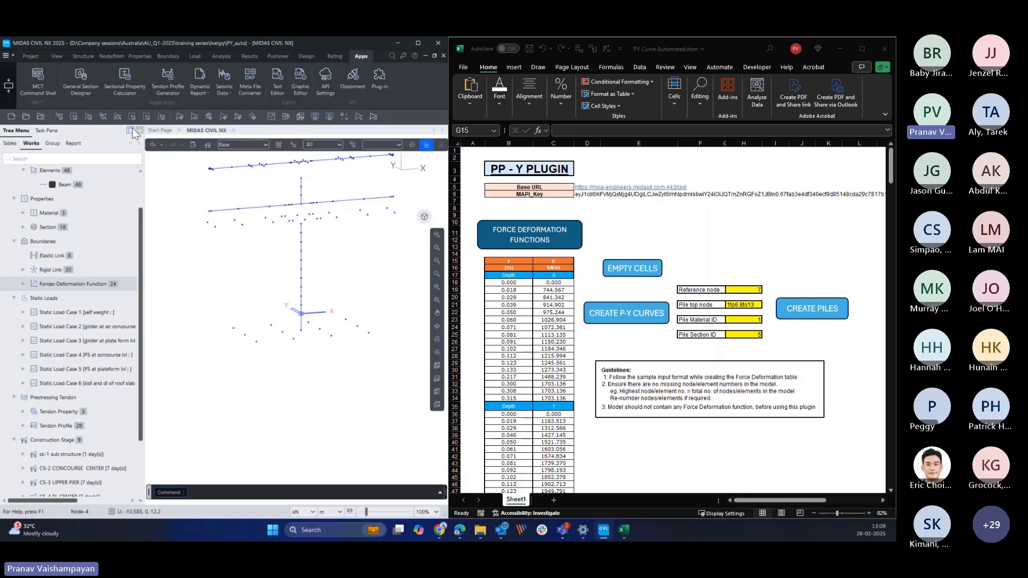
# - Select the reference node at the pile cap and enter 7 as the workbook's Reference node
pyautogui.click(60, 118)
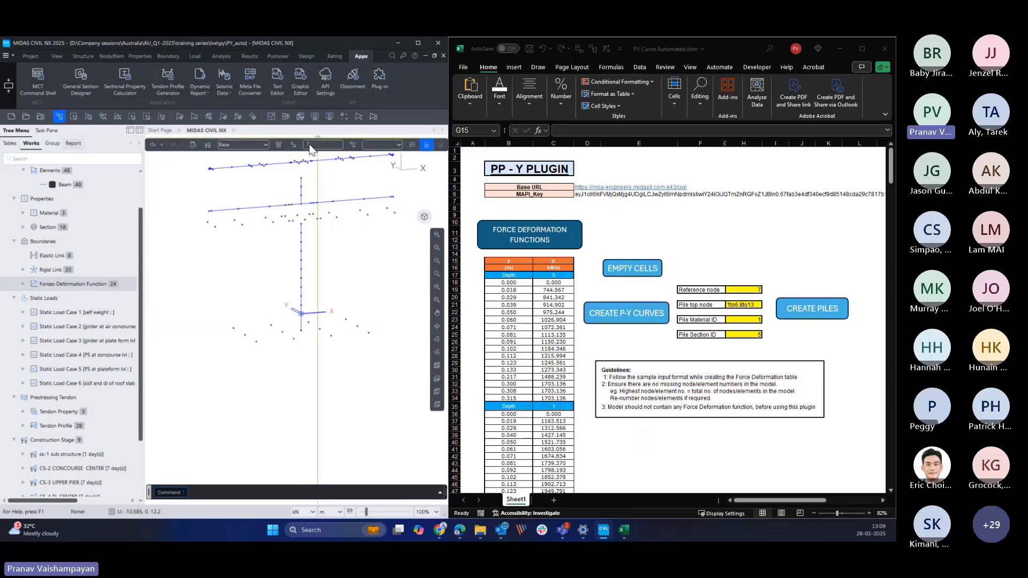
pyautogui.click(738, 289)
pyautogui.write('7')
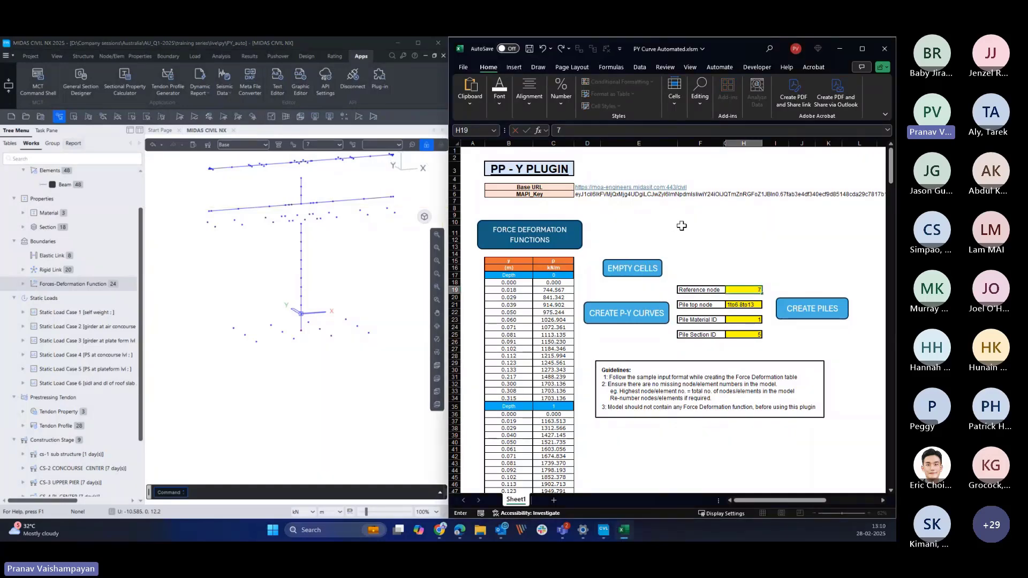
pyautogui.press('Return')
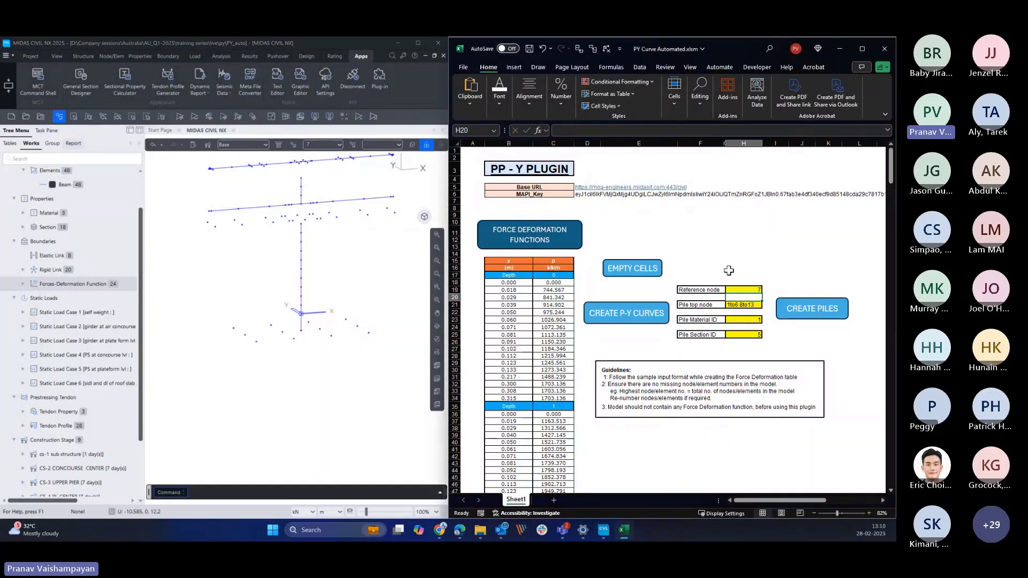
pyautogui.click(730, 269)
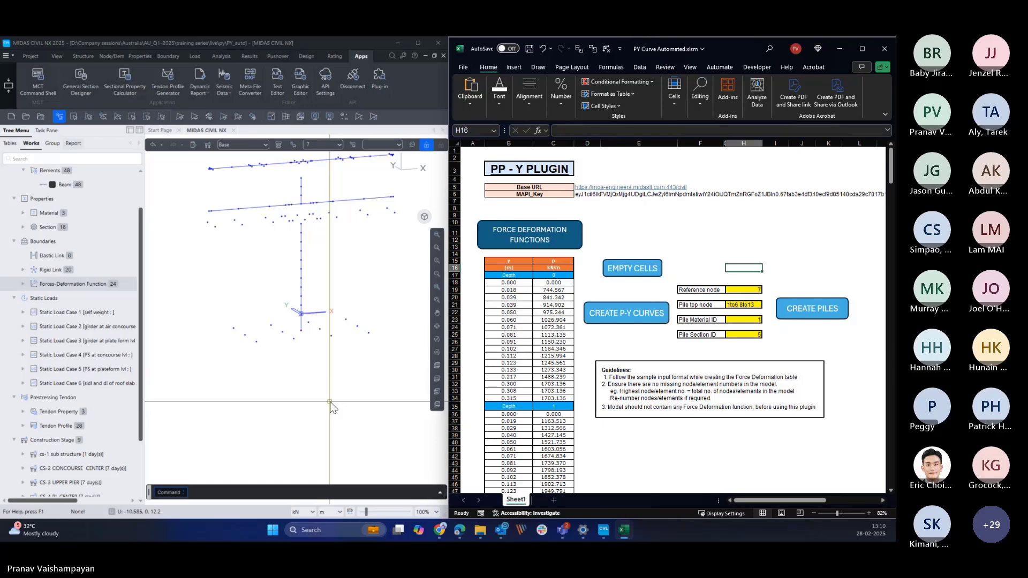
pyautogui.click(329, 402)
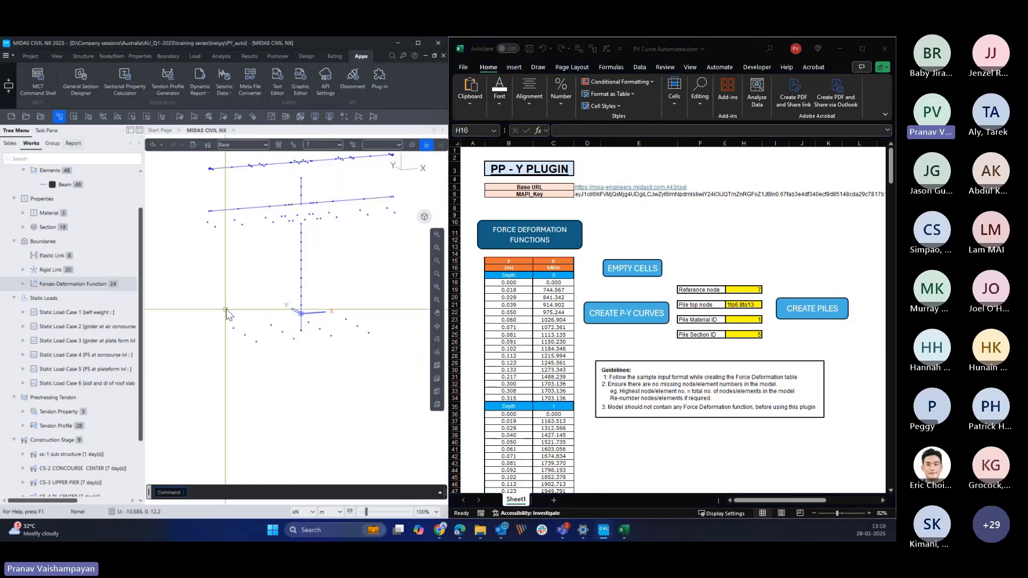
pyautogui.moveTo(225, 307); pyautogui.dragTo(297, 360)
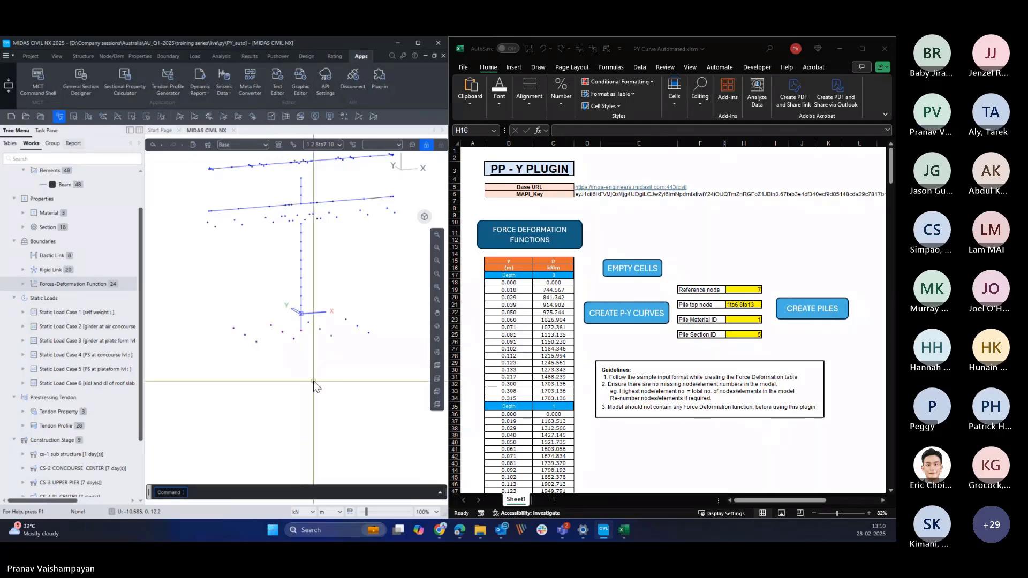
pyautogui.press('Escape')
# - Select the pile top nodes 1to6 8to13 on both sides of the pile cap, leaving out the reference node
pyautogui.keyDown('ctrl'); pyautogui.moveTo(223, 312); pyautogui.dragTo(255, 350, button='middle'); pyautogui.keyUp('ctrl')
pyautogui.moveTo(227, 296); pyautogui.dragTo(291, 353)
pyautogui.moveTo(315, 296); pyautogui.dragTo(380, 356)
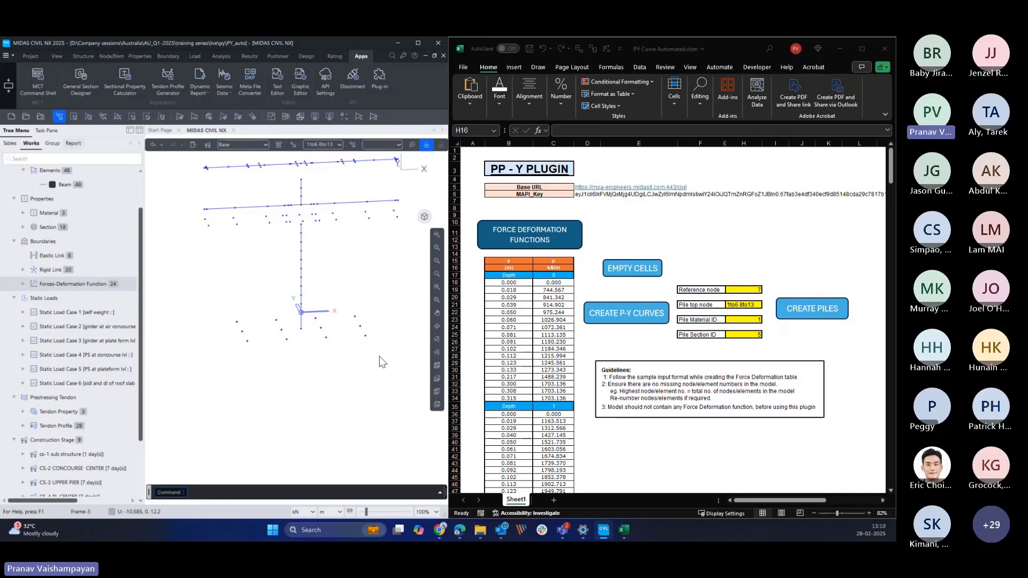
# - Copy the selected node list 1to6 8to13 into the workbook's Pile top node cell and clear the model selection
pyautogui.click(332, 144)
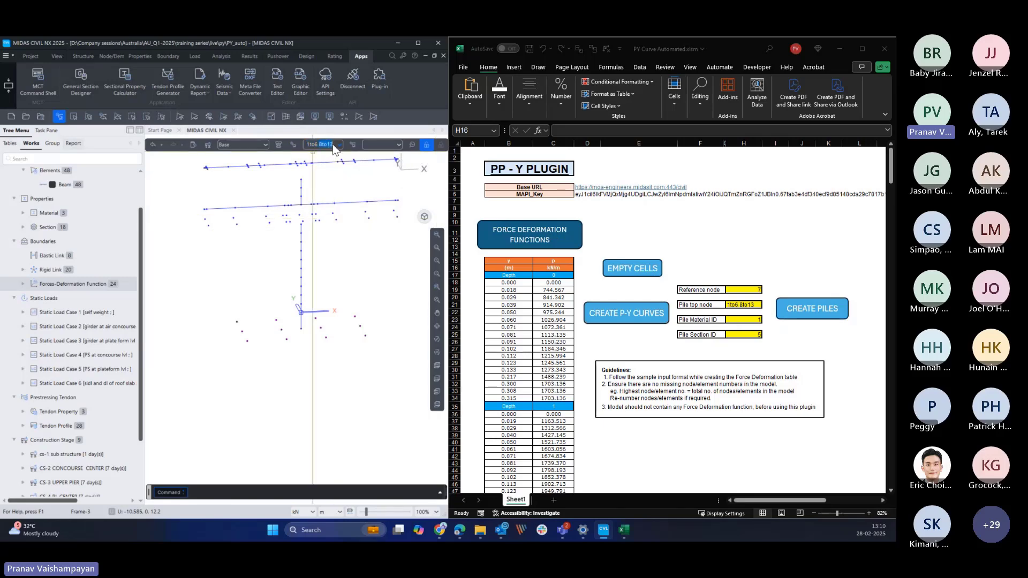
pyautogui.moveTo(332, 144); pyautogui.dragTo(300, 147)
pyautogui.hotkey('ctrl', 'c')
pyautogui.click(747, 309)
pyautogui.moveTo(602, 131); pyautogui.dragTo(544, 134)
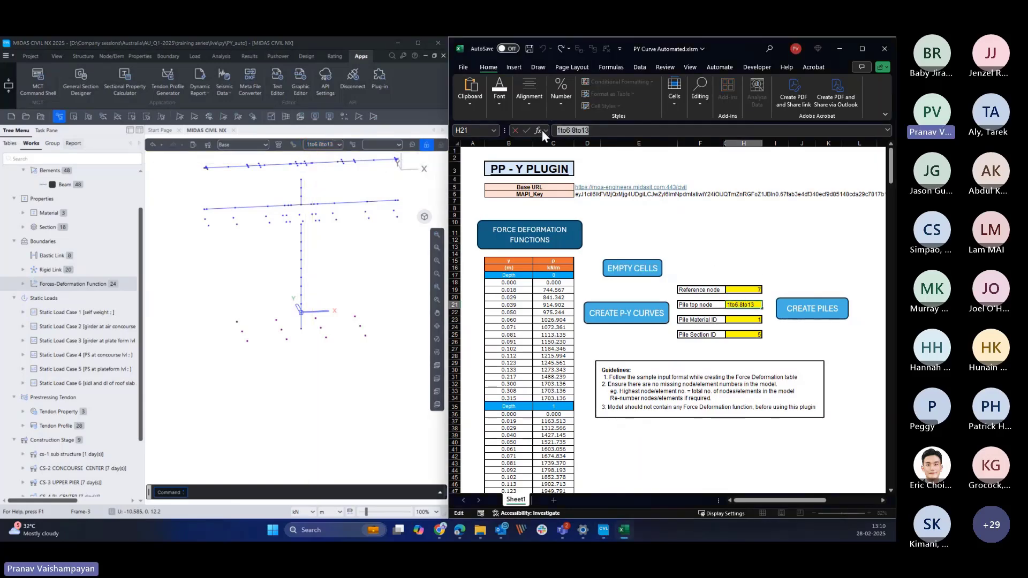
pyautogui.hotkey('ctrl', 'v')
pyautogui.press('Return')
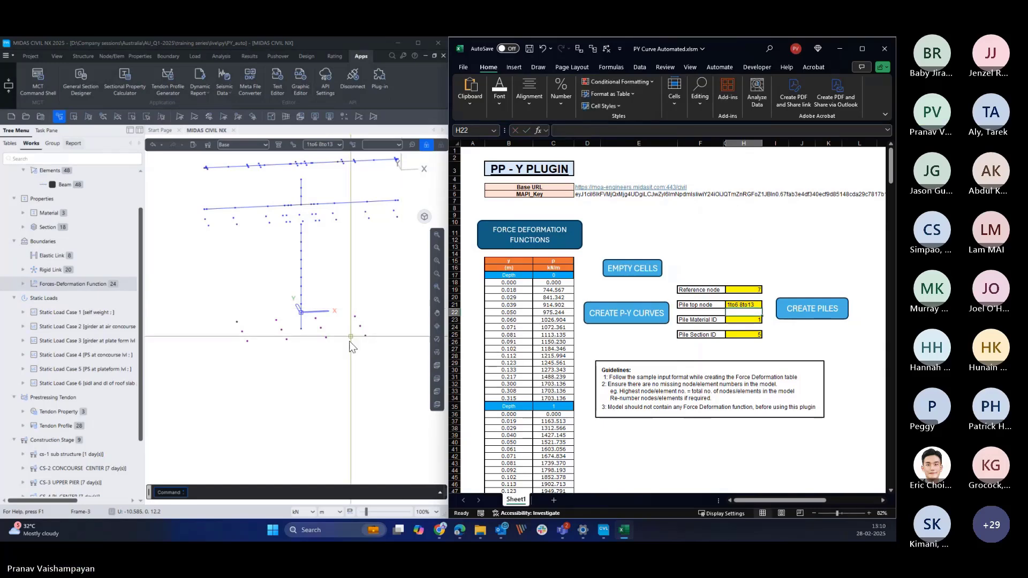
pyautogui.click(331, 378)
pyautogui.press('Escape')
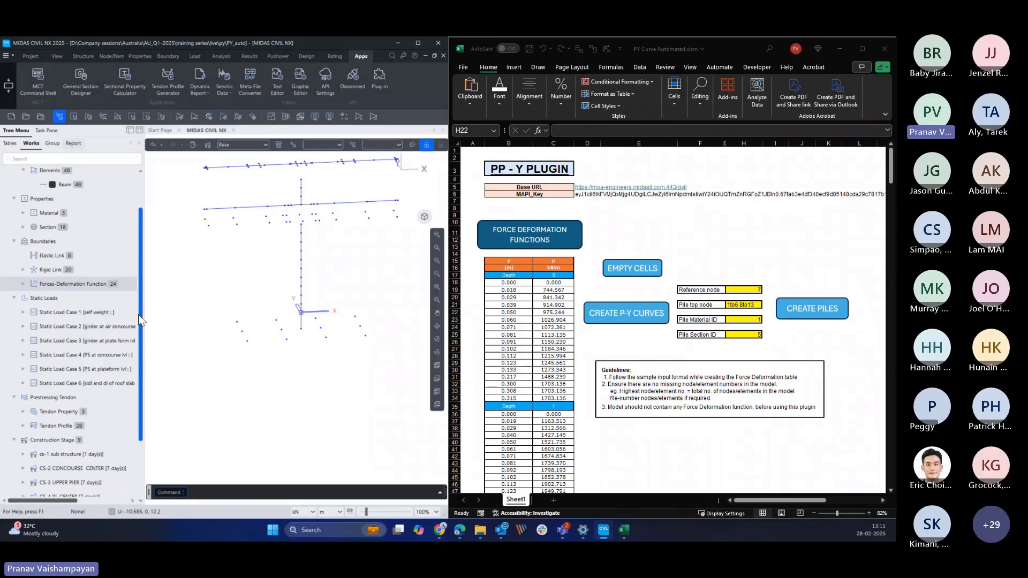
# - Check the pile section ID and material ID in the model's Section and Material lists
pyautogui.click(23, 227)
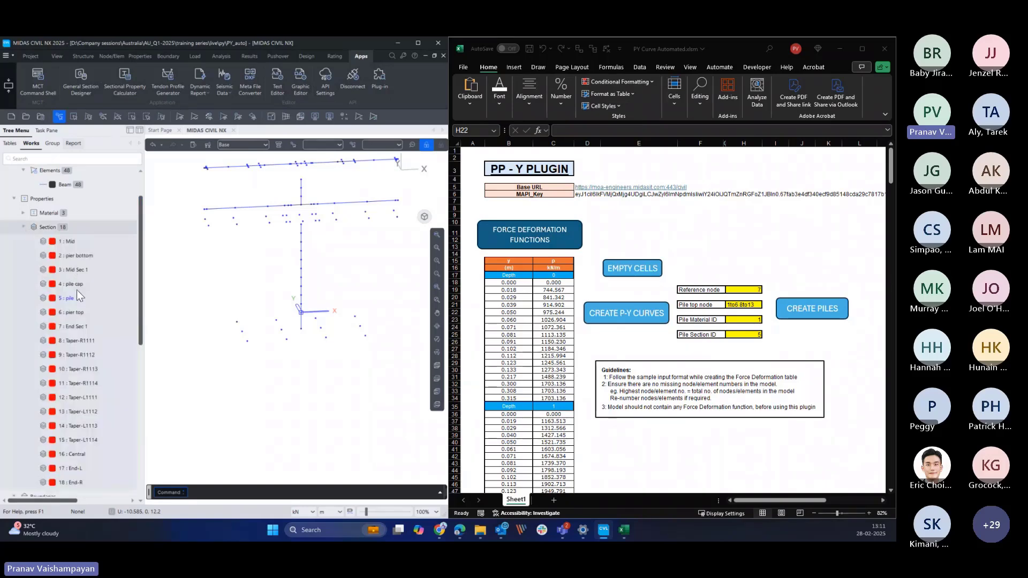
pyautogui.click(23, 213)
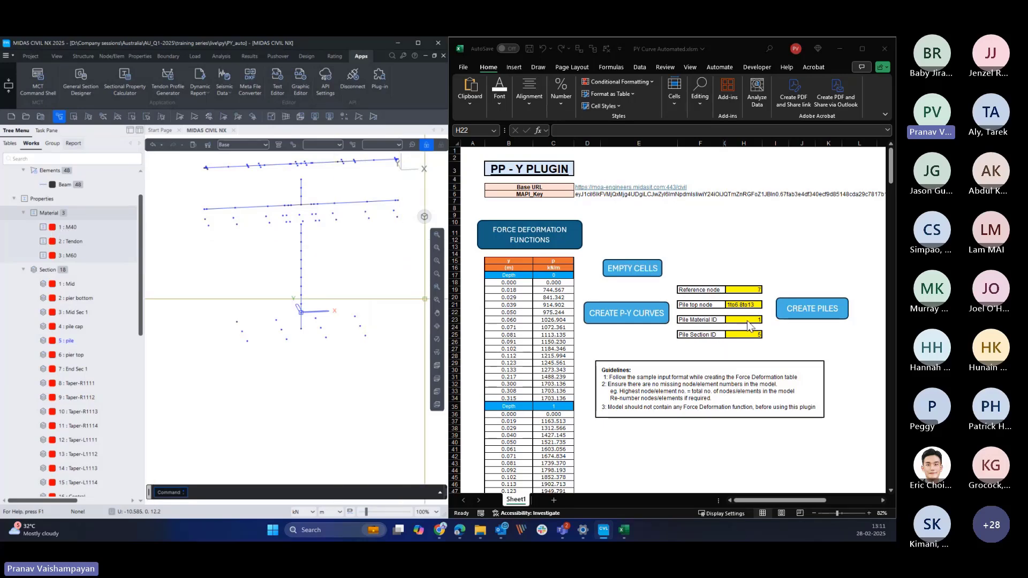
pyautogui.click(23, 213)
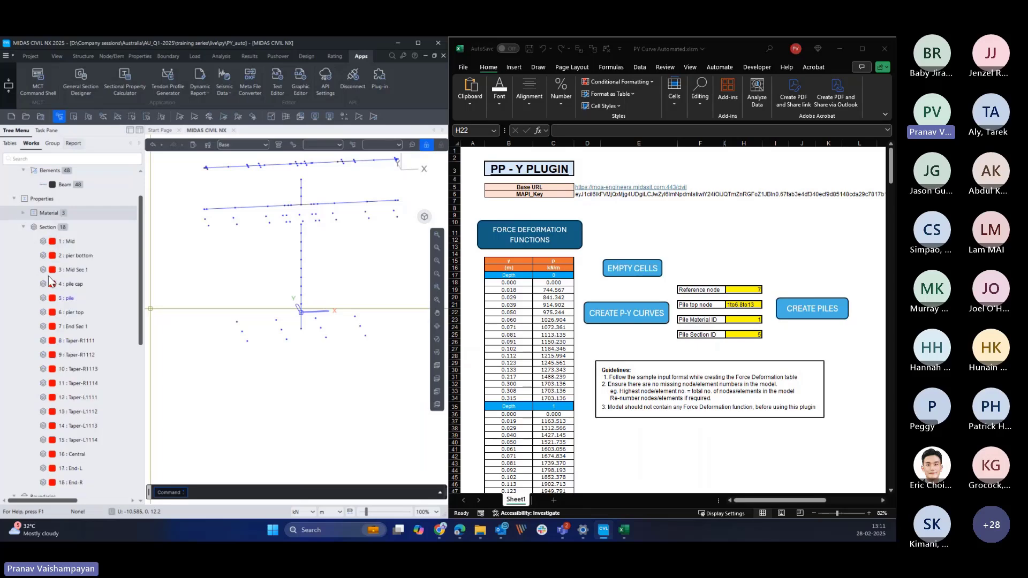
# - Open the section data of the pile section, review its shape and diameter, close it and collapse the Section list
pyautogui.rightClick(66, 299)
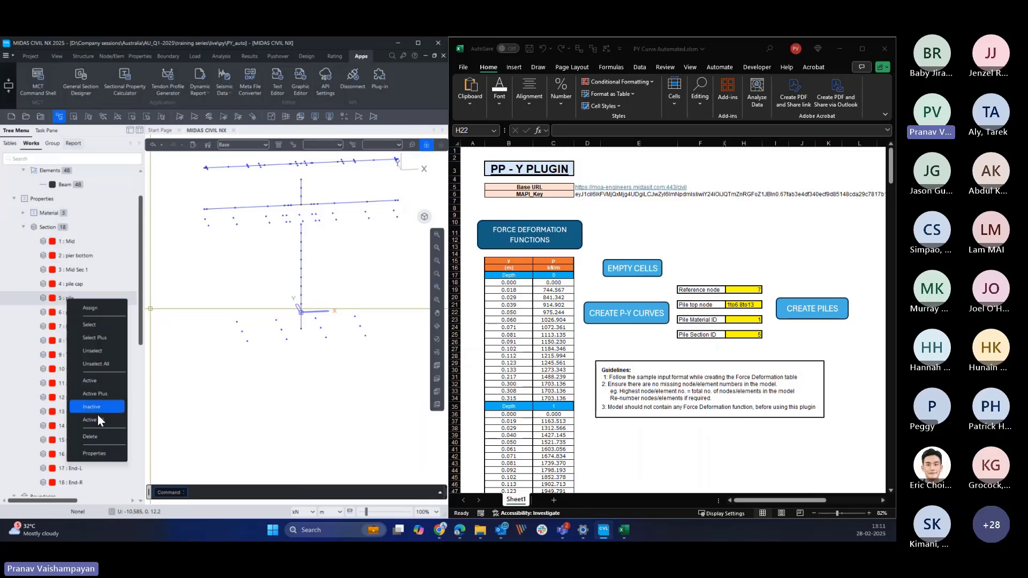
pyautogui.click(99, 454)
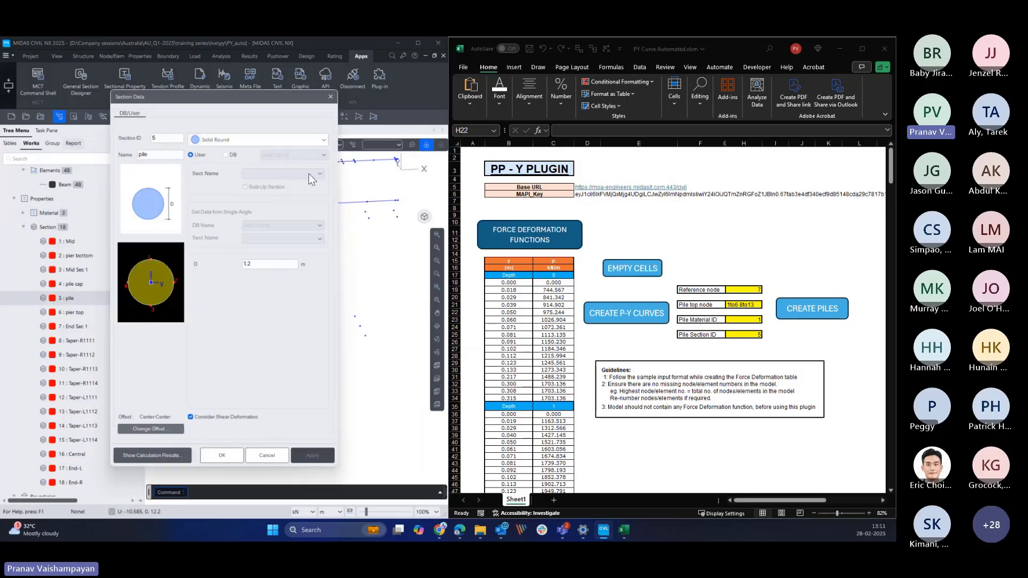
pyautogui.click(331, 97)
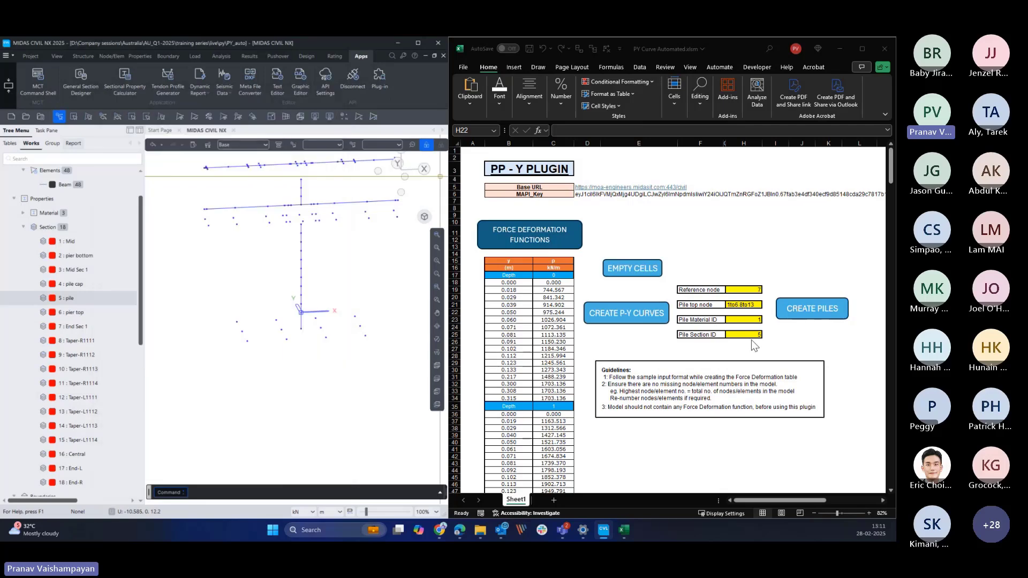
pyautogui.click(23, 227)
pyautogui.click(721, 252)
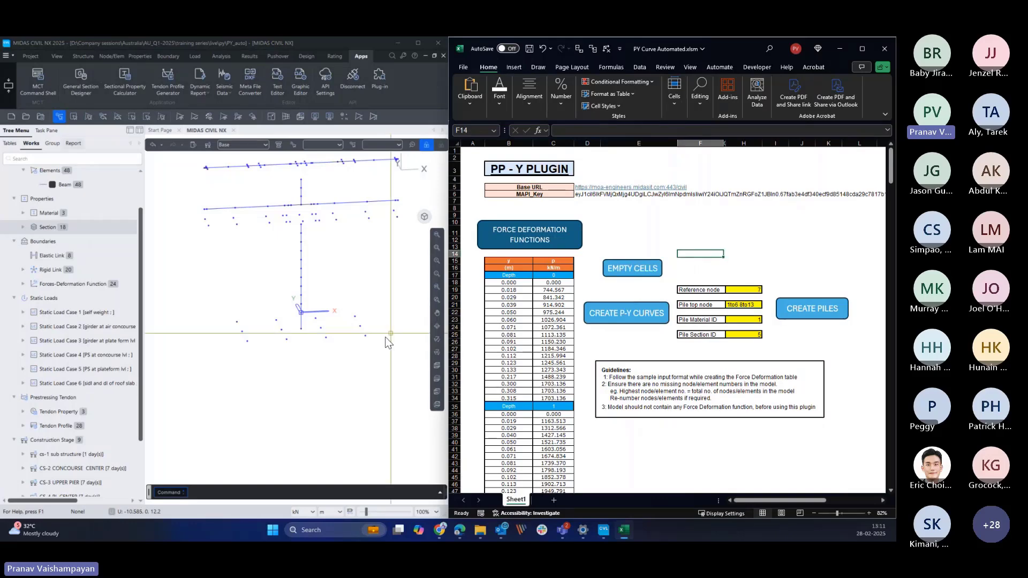
# - Show the pier model with solid sections and create the piles with the workbook's CREATE PILES macro
pyautogui.scroll(-3, 321, 377)
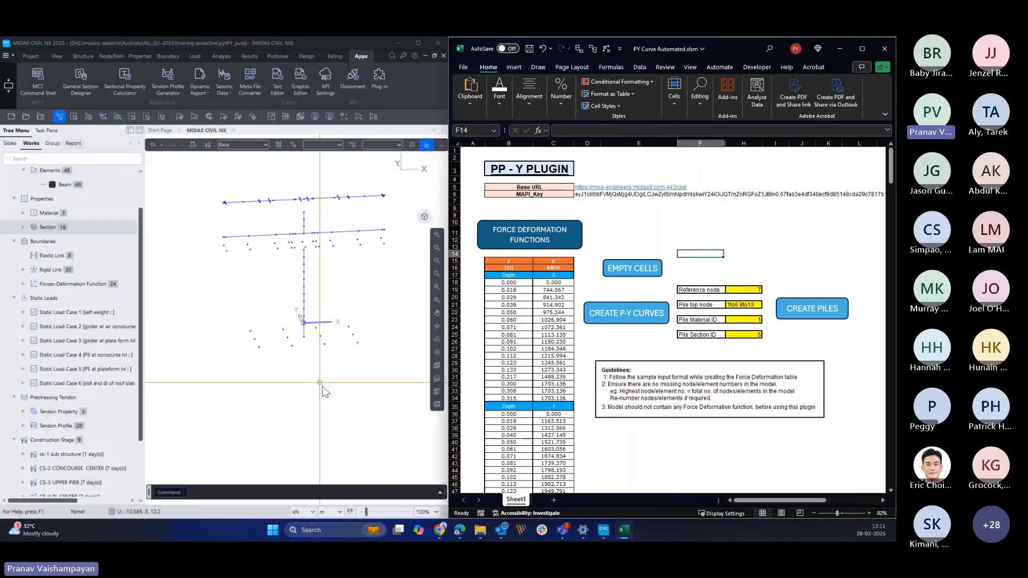
pyautogui.click(856, 261)
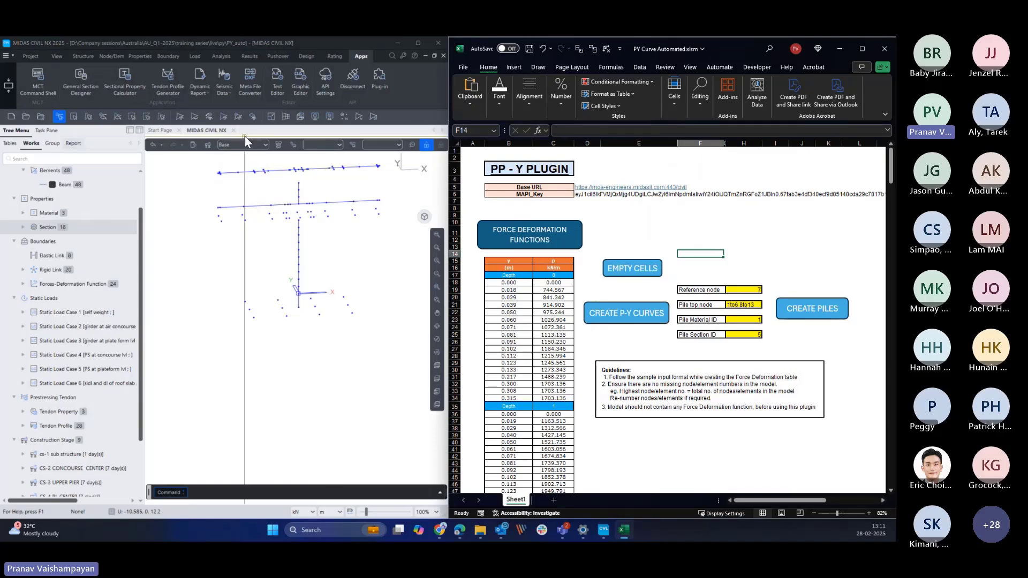
pyautogui.click(300, 118)
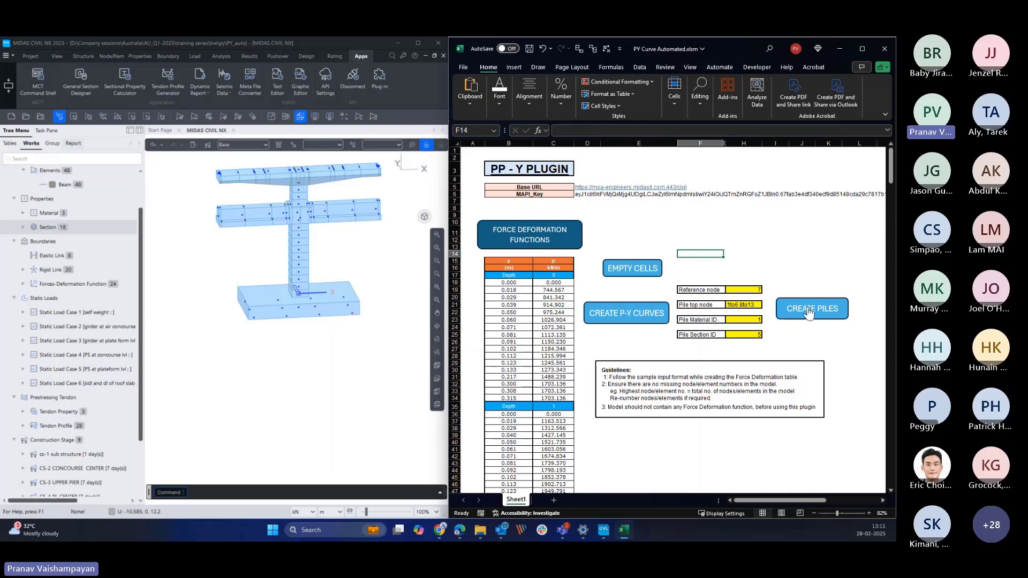
pyautogui.click(808, 311)
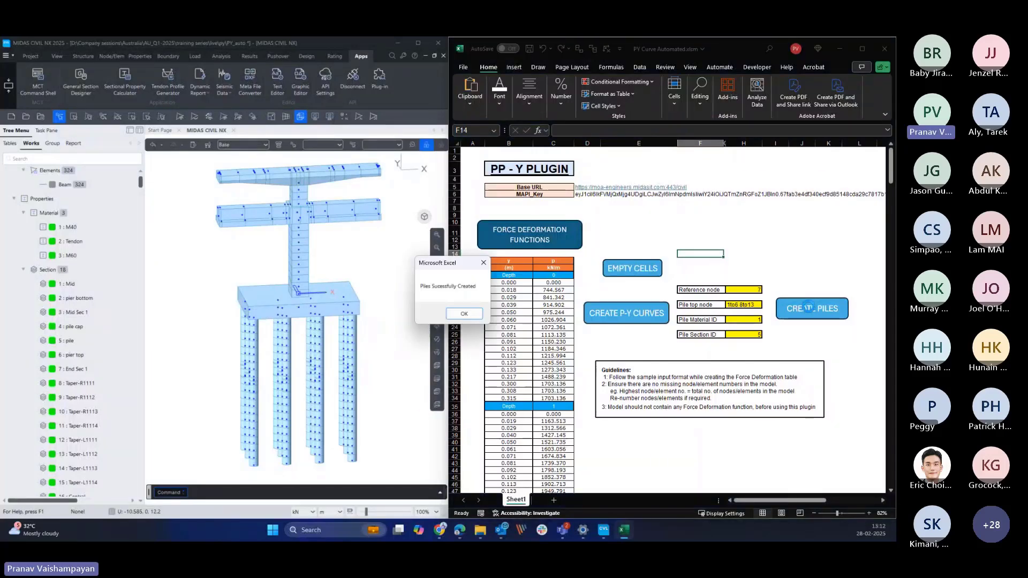
pyautogui.click(463, 312)
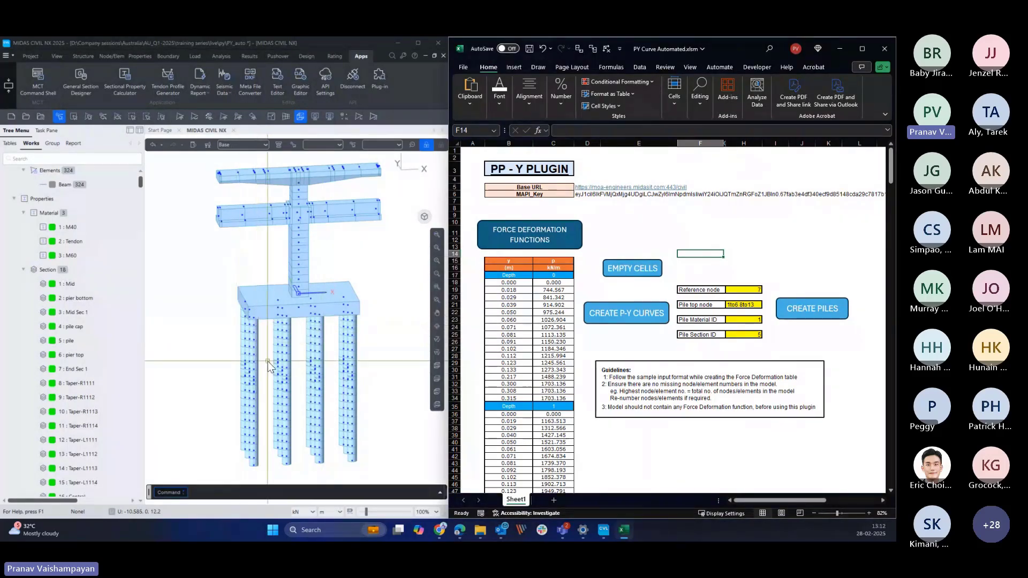
pyautogui.moveTo(273, 374); pyautogui.dragTo(293, 357, button='middle')
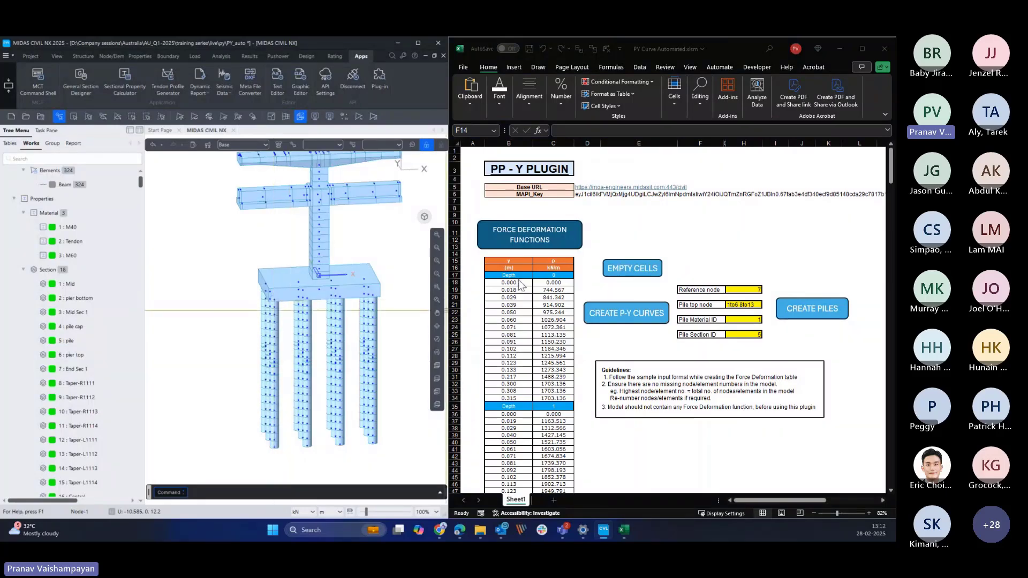
# - Collapse the Section, Multi-Linear, Point Spring Supports and Rigid Link lists to reach the Forces-Deformation Functions in the model tree
pyautogui.click(25, 270)
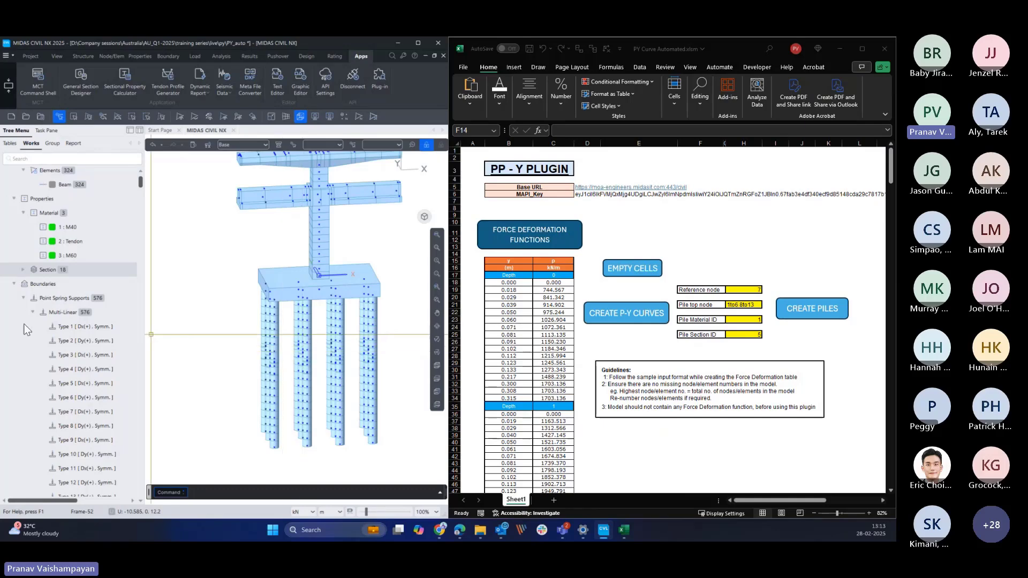
pyautogui.click(34, 312)
pyautogui.click(23, 298)
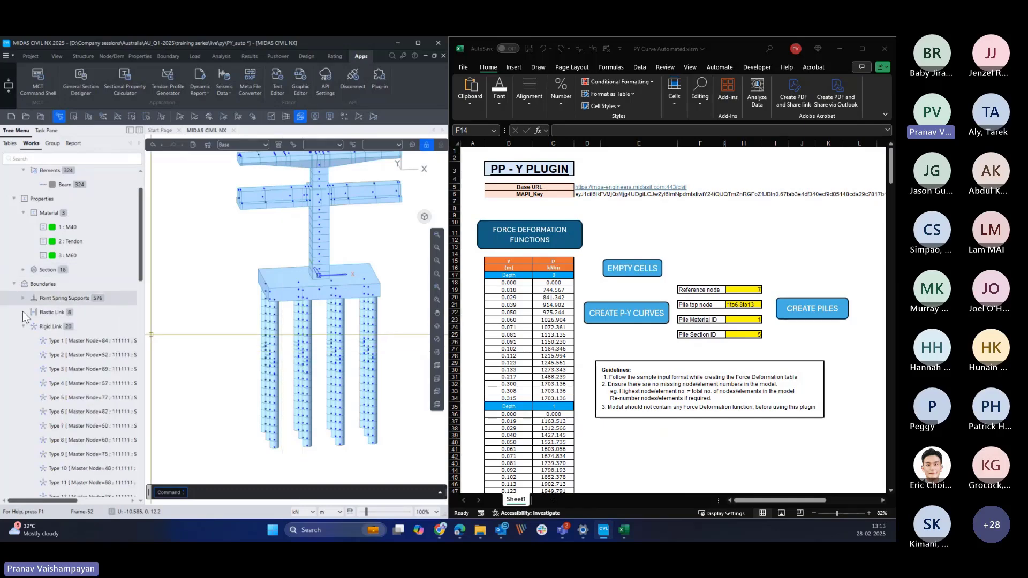
pyautogui.click(23, 325)
pyautogui.scroll(-4, 102, 391)
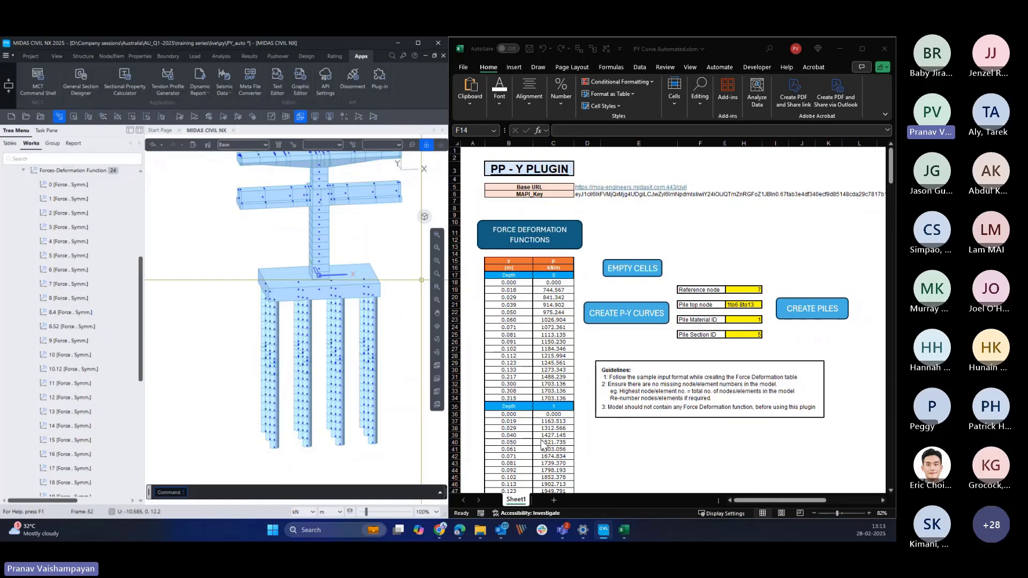
# - Review the workbook's depth tables, open forces-deformation function 20 in the model to check its values, and close it
pyautogui.scroll(-9, 525, 455)
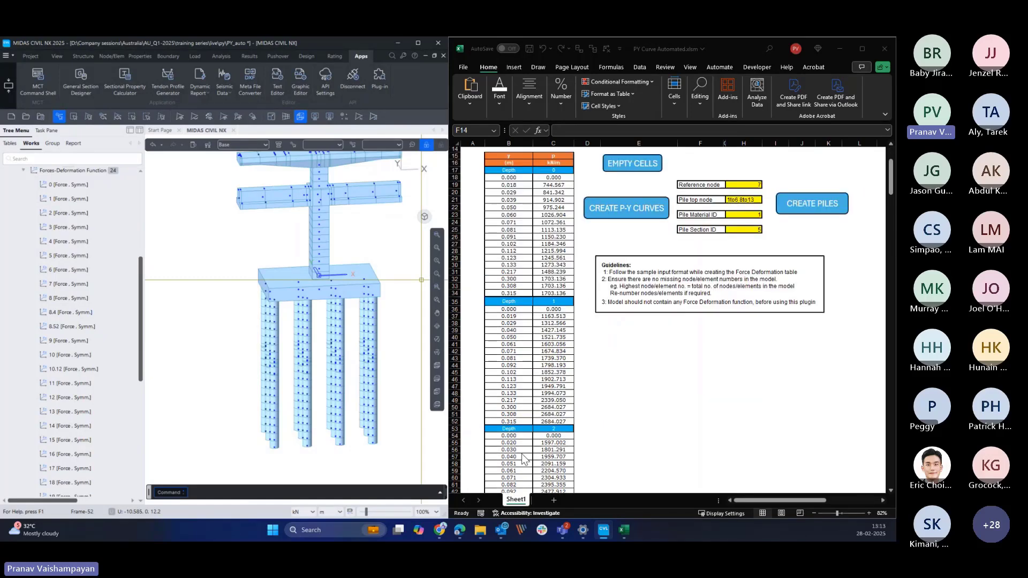
pyautogui.scroll(8, 524, 455)
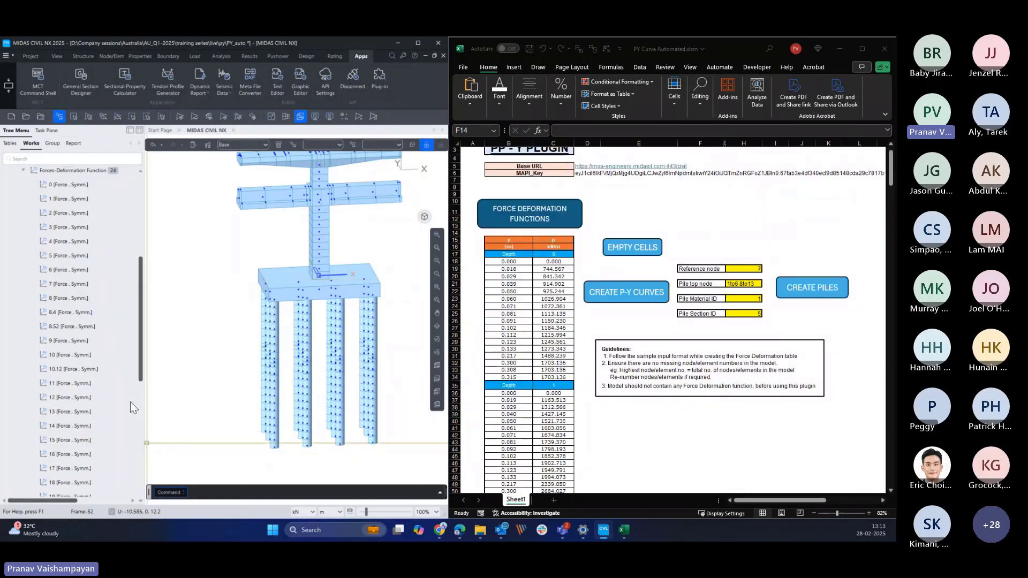
pyautogui.scroll(-3, 139, 391)
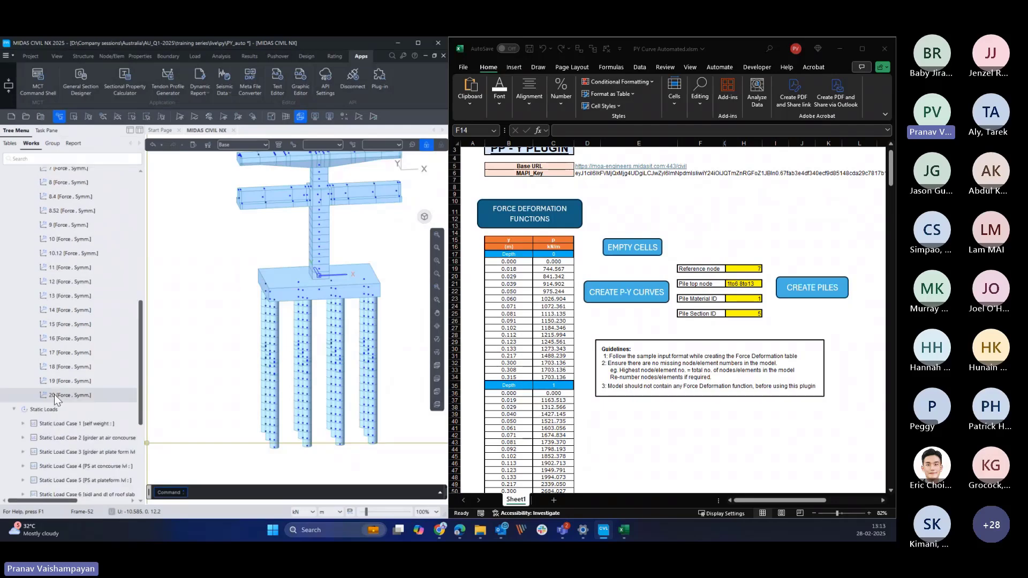
pyautogui.doubleClick(69, 397)
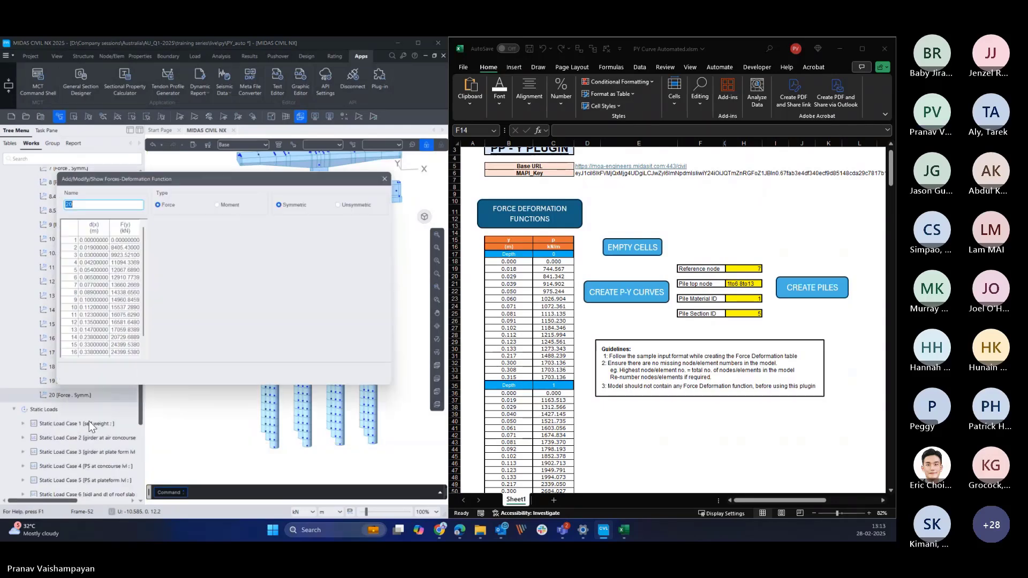
pyautogui.click(385, 179)
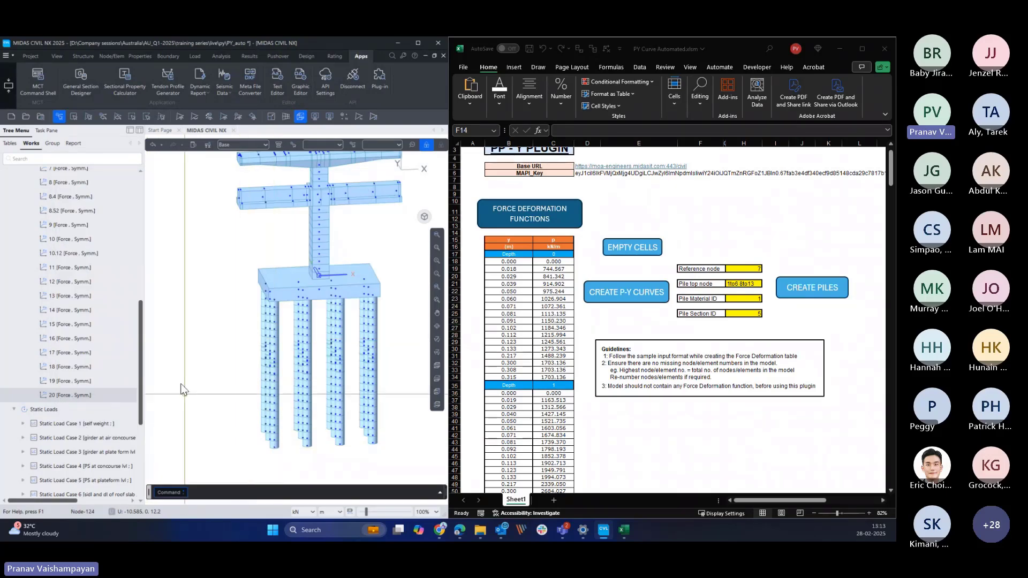
# - Display the node numbers on the model to identify the bottom node of a pile
pyautogui.scroll(1, 108, 383)
pyautogui.scroll(4, 107, 383)
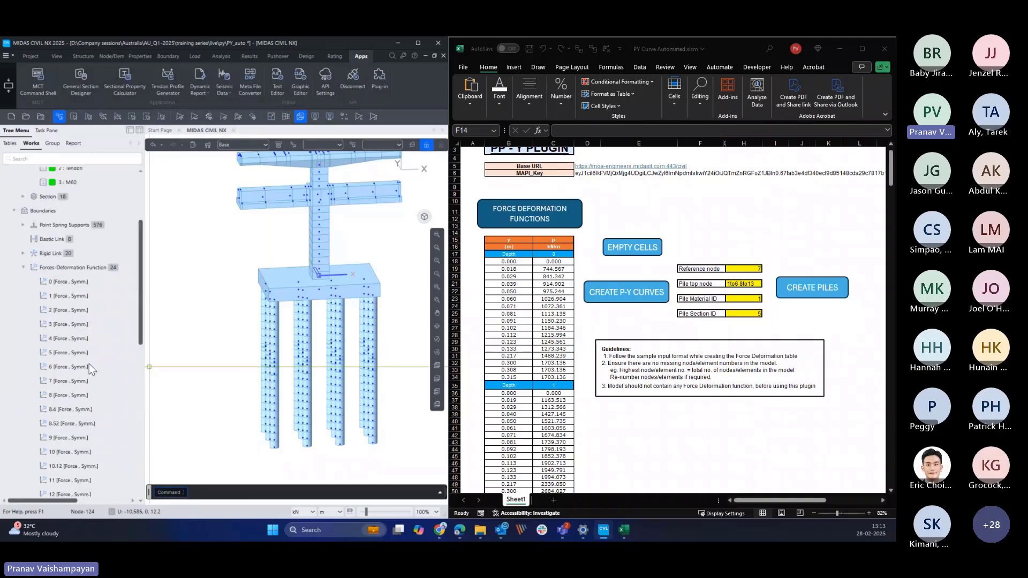
pyautogui.scroll(2, 238, 445)
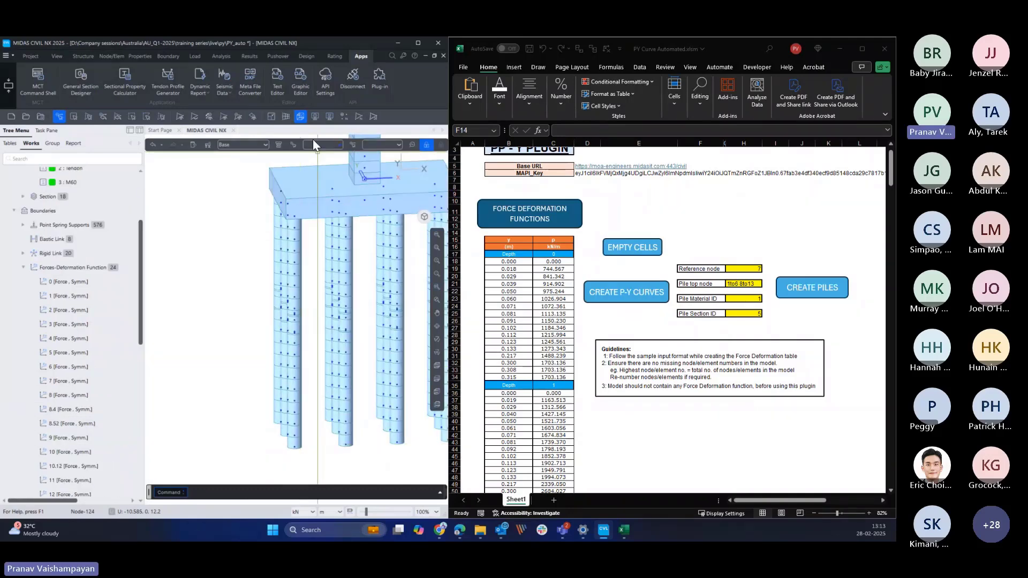
pyautogui.click(342, 115)
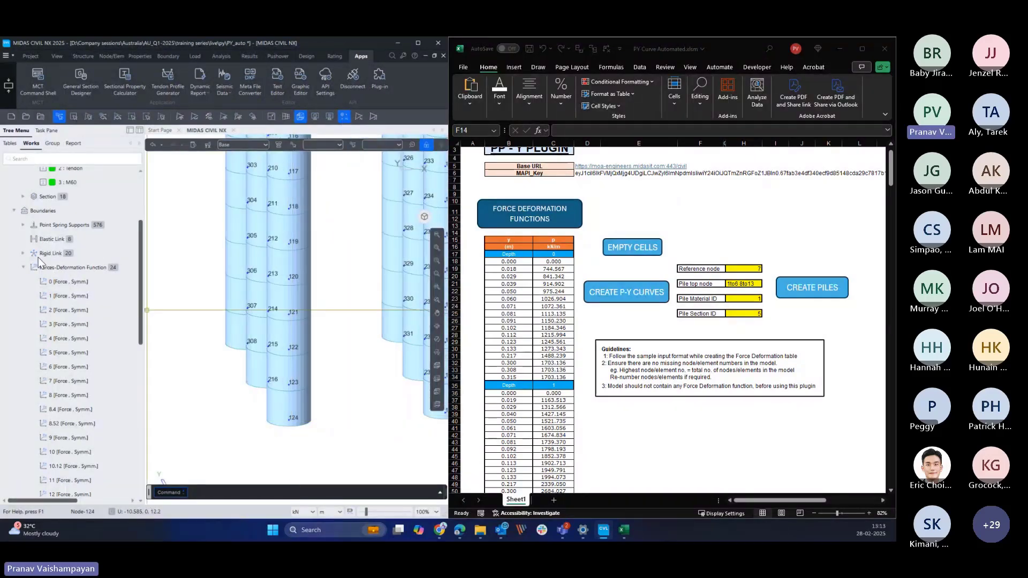
# - Open the table of the multi-linear point spring supports
pyautogui.click(23, 225)
pyautogui.rightClick(62, 240)
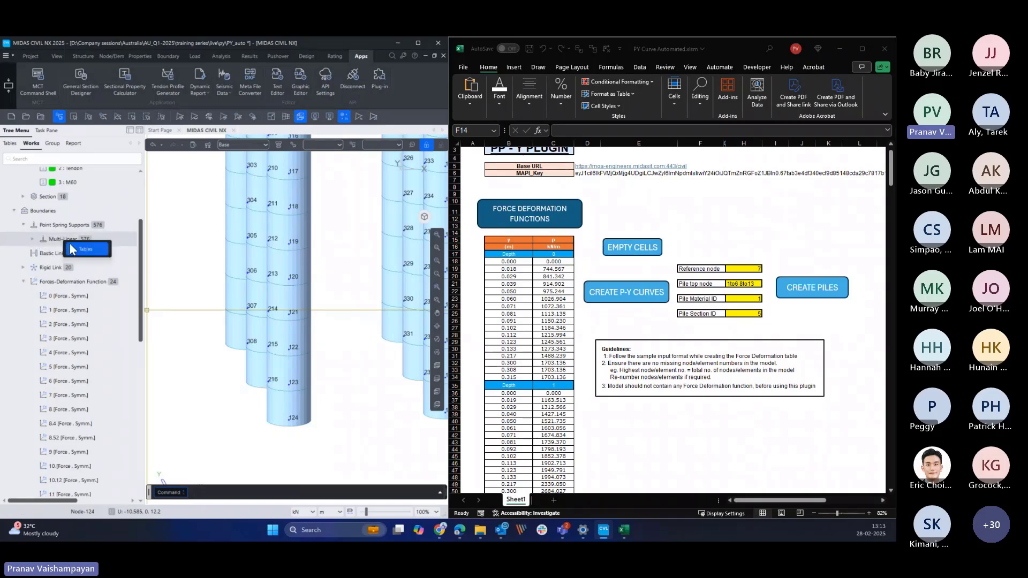
pyautogui.click(73, 249)
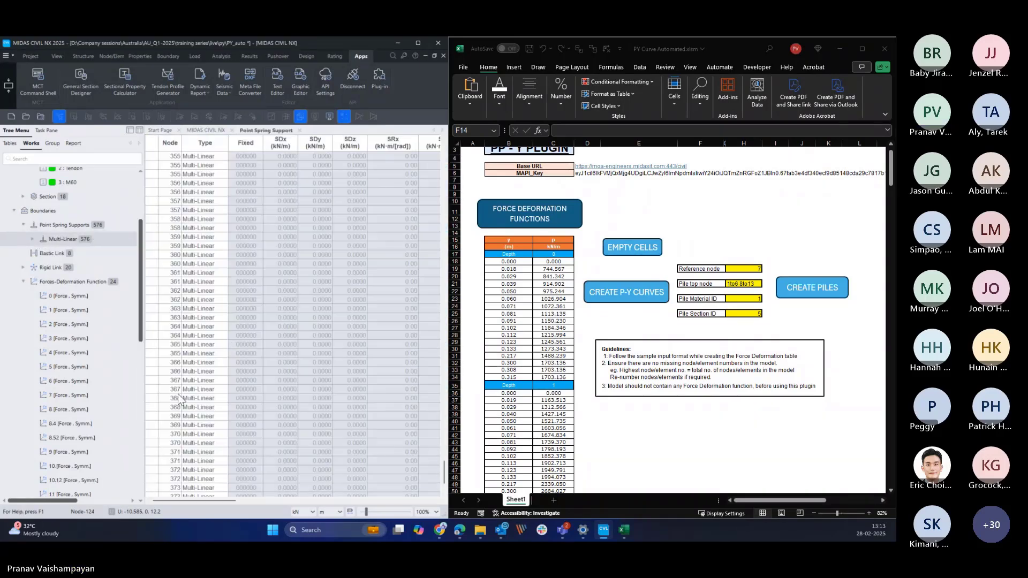
# - Find the row of node 124 in the Point Spring Support table and check its assigned forces-deformation function
pyautogui.scroll(5, 182, 399)
pyautogui.scroll(20, 185, 399)
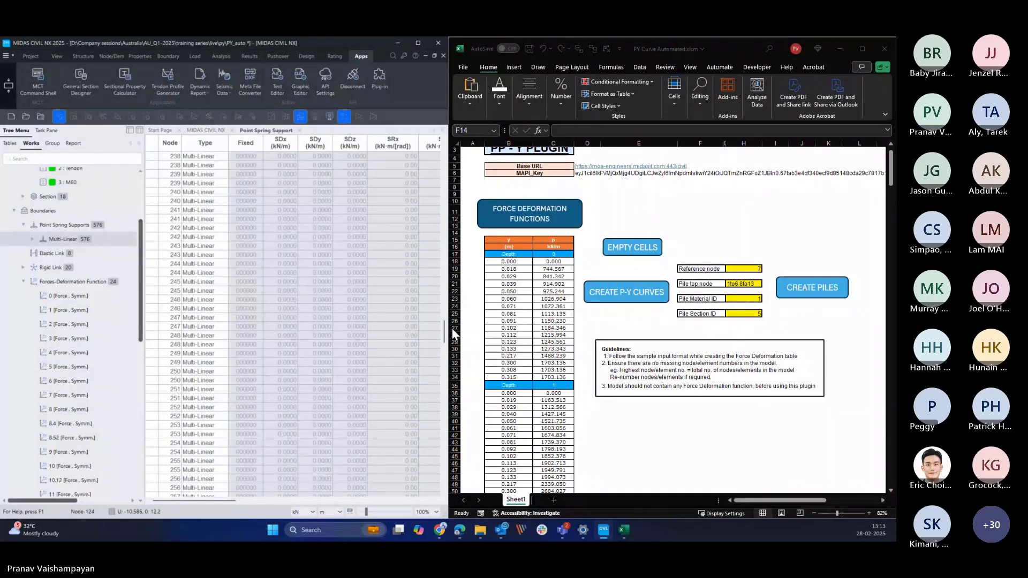
pyautogui.moveTo(443, 328); pyautogui.dragTo(444, 203)
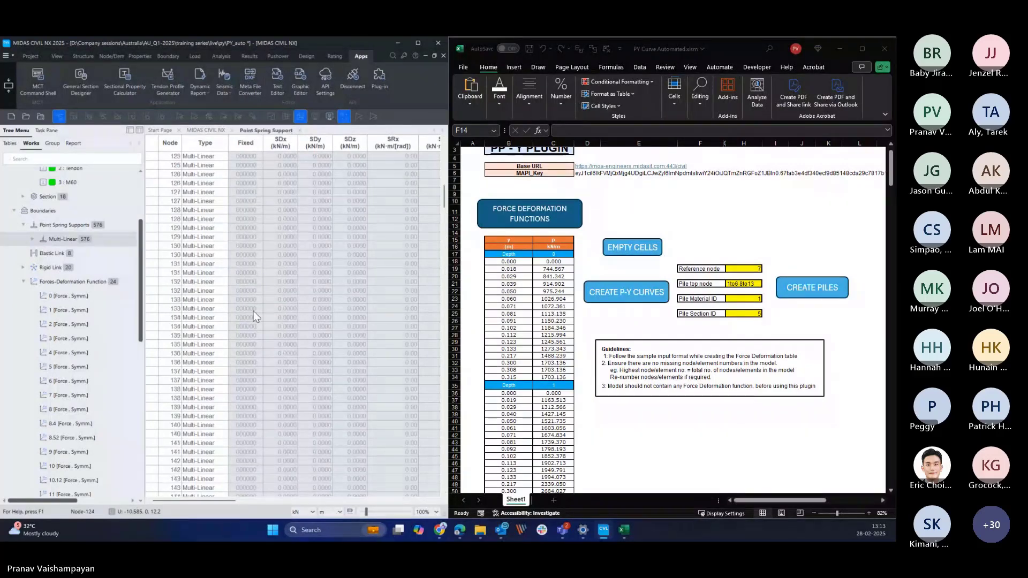
pyautogui.click(158, 192)
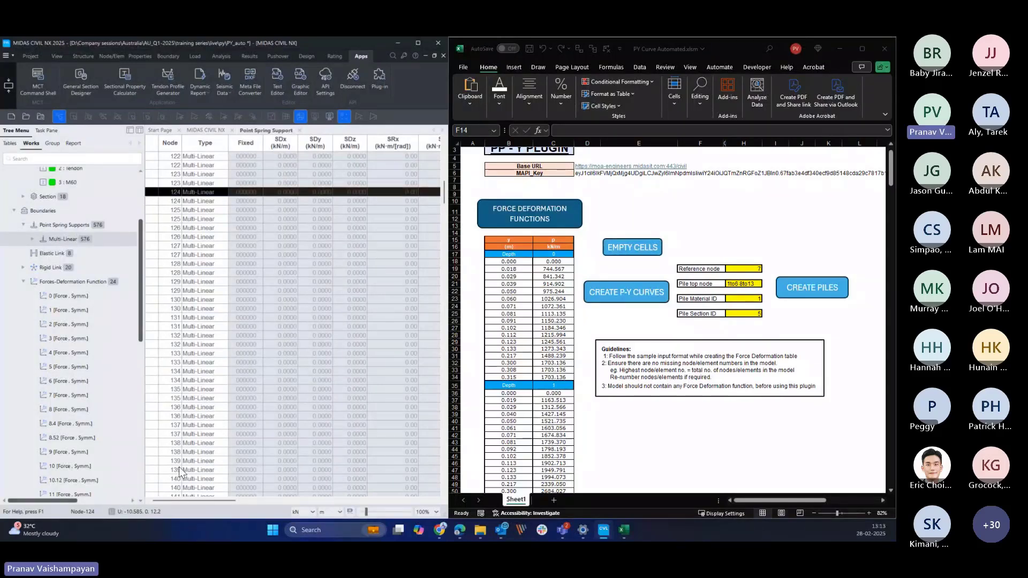
pyautogui.moveTo(194, 501); pyautogui.dragTo(394, 503)
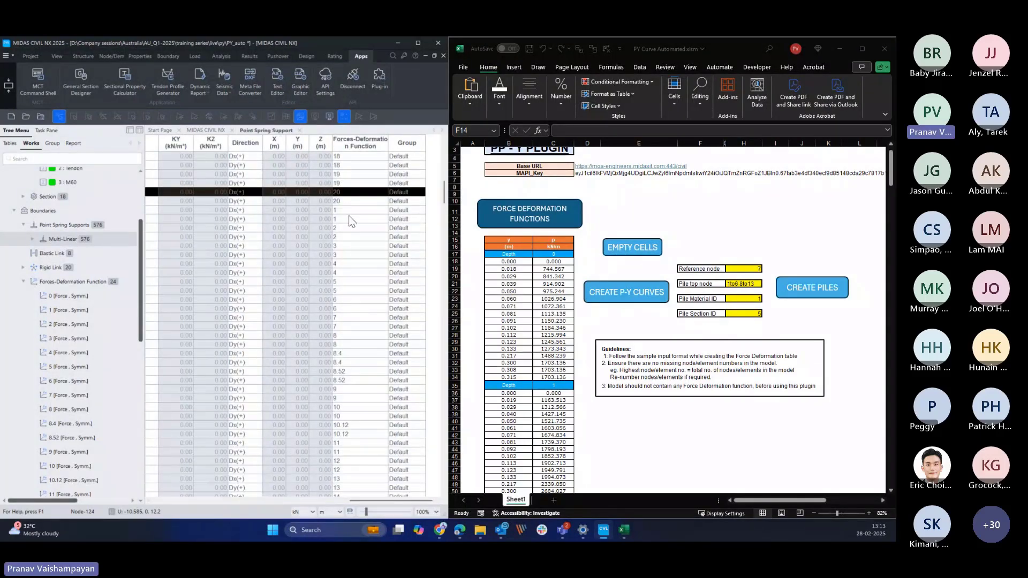
pyautogui.click(345, 192)
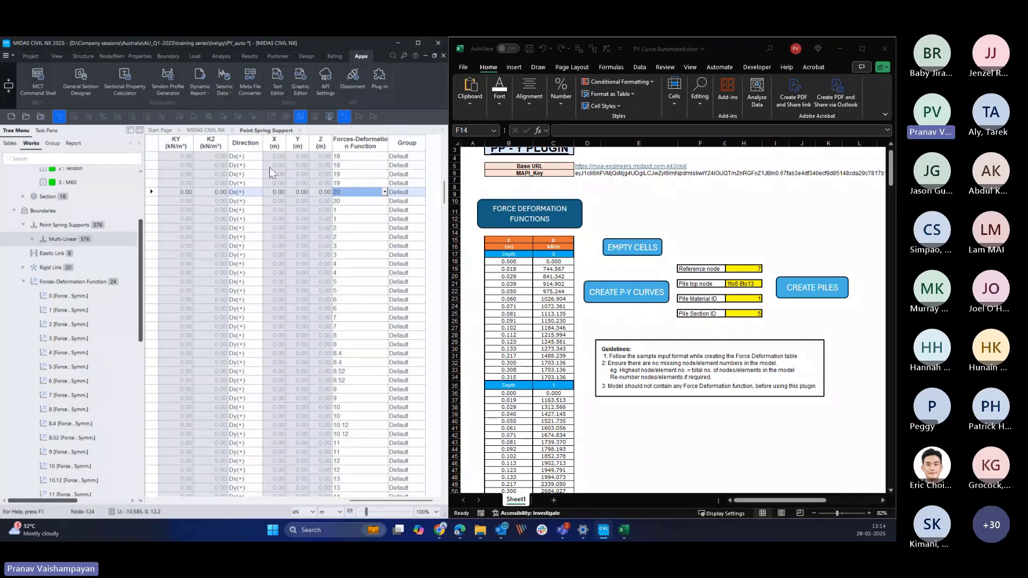
# - Return to the model view, hide the node numbers and inspect the whole pier with its created piles
pyautogui.click(218, 136)
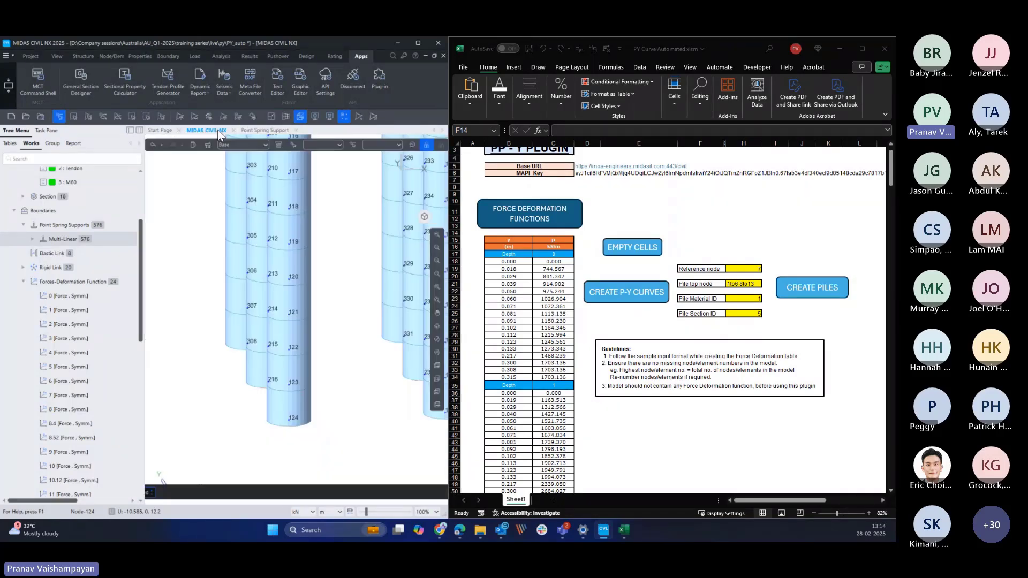
pyautogui.scroll(3, 306, 397)
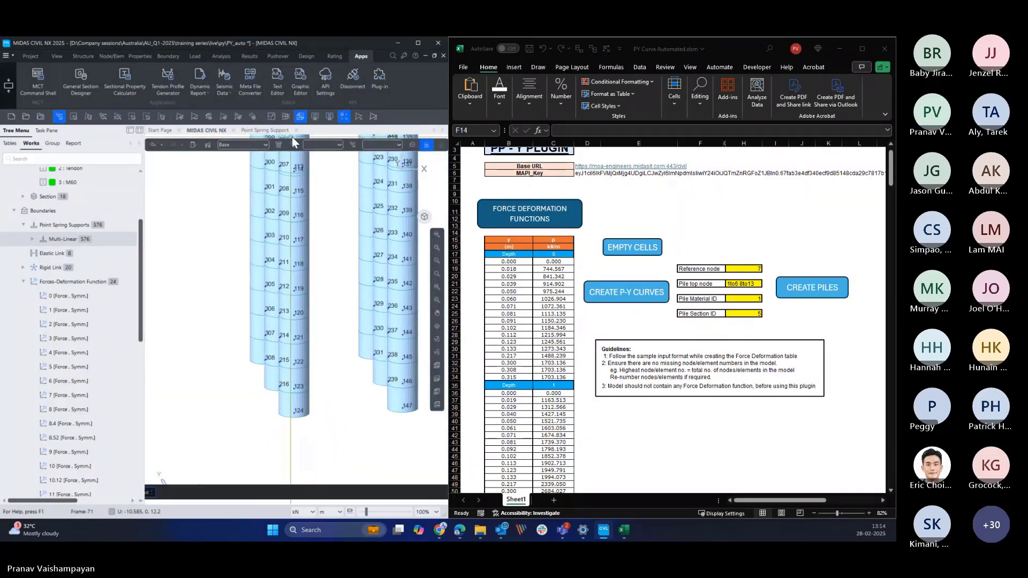
pyautogui.click(344, 116)
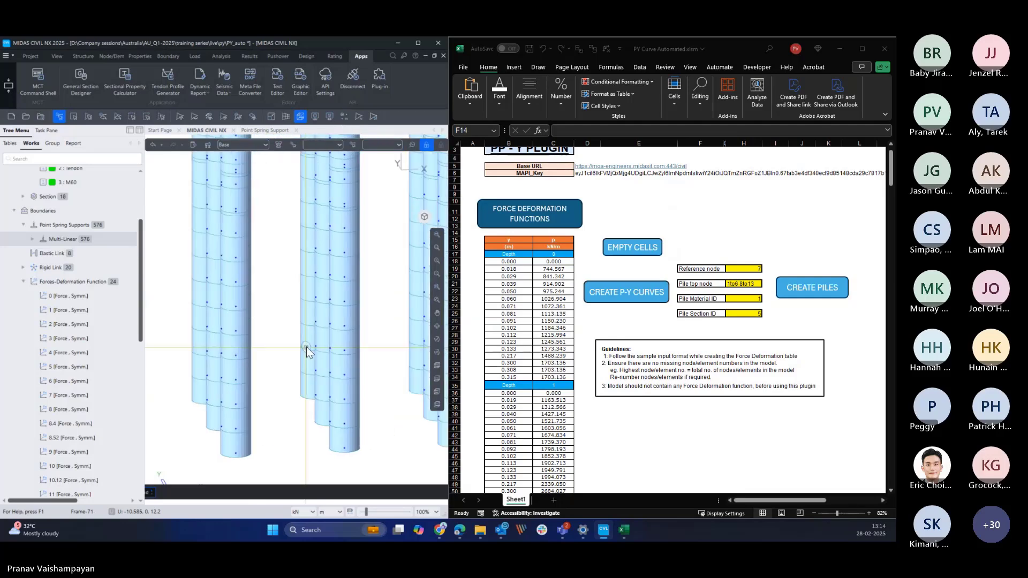
pyautogui.scroll(-4, 308, 344)
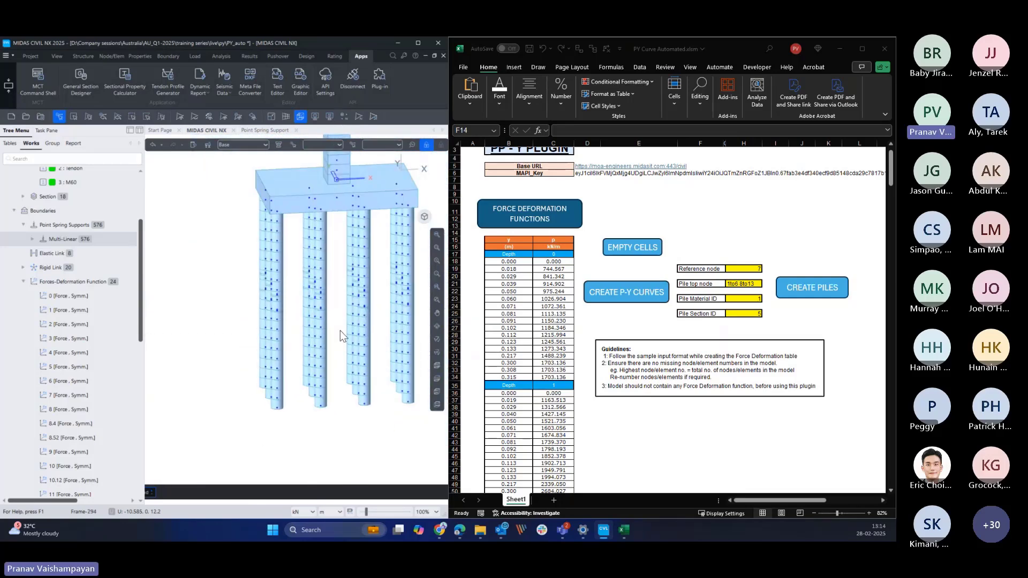
pyautogui.keyDown('ctrl'); pyautogui.moveTo(332, 367); pyautogui.dragTo(346, 369, button='middle'); pyautogui.keyUp('ctrl')
pyautogui.moveTo(360, 321); pyautogui.dragTo(346, 368, button='middle')
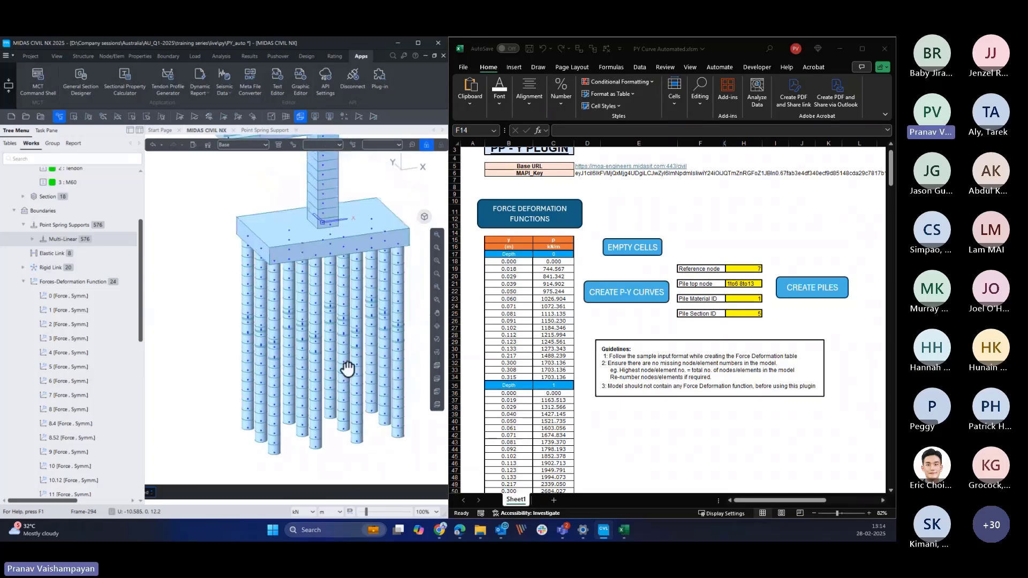
pyautogui.scroll(-4, 341, 332)
pyautogui.moveTo(341, 332); pyautogui.dragTo(320, 329, button='middle')
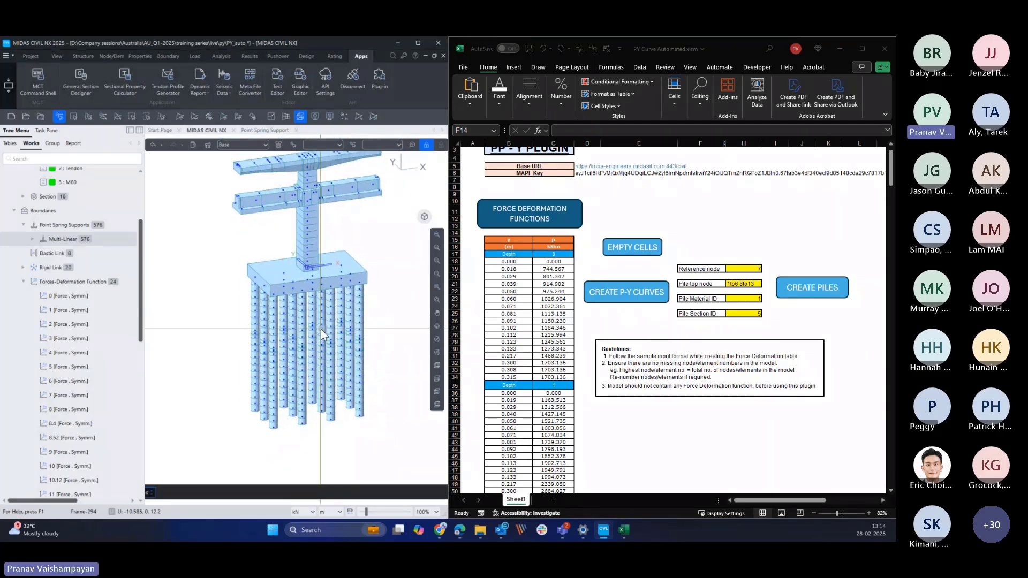
pyautogui.moveTo(321, 332)
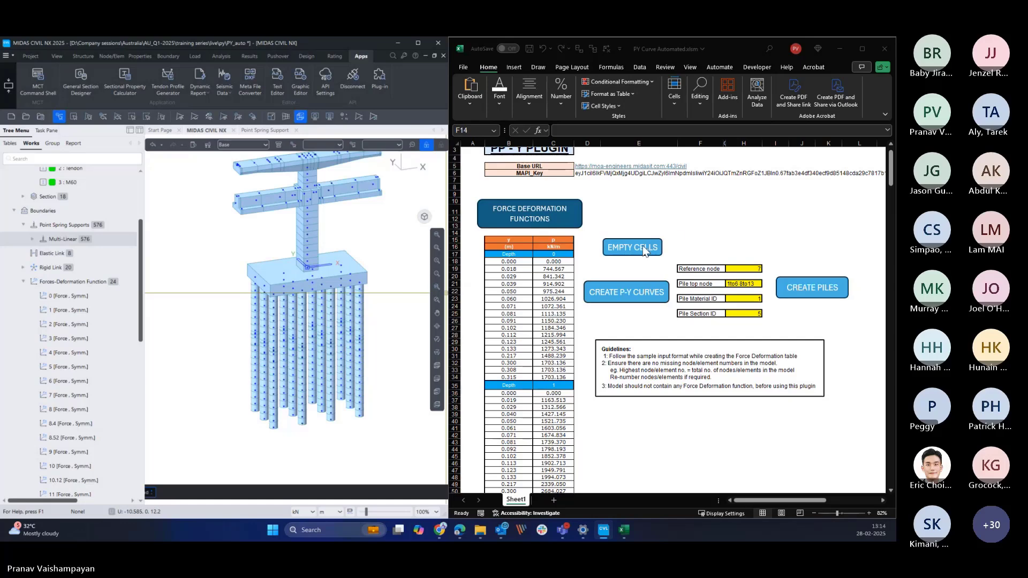
# - Open the Visual Basic editor of the PY Curve Automated workbook and show the PYcurve module's code
pyautogui.click(705, 212)
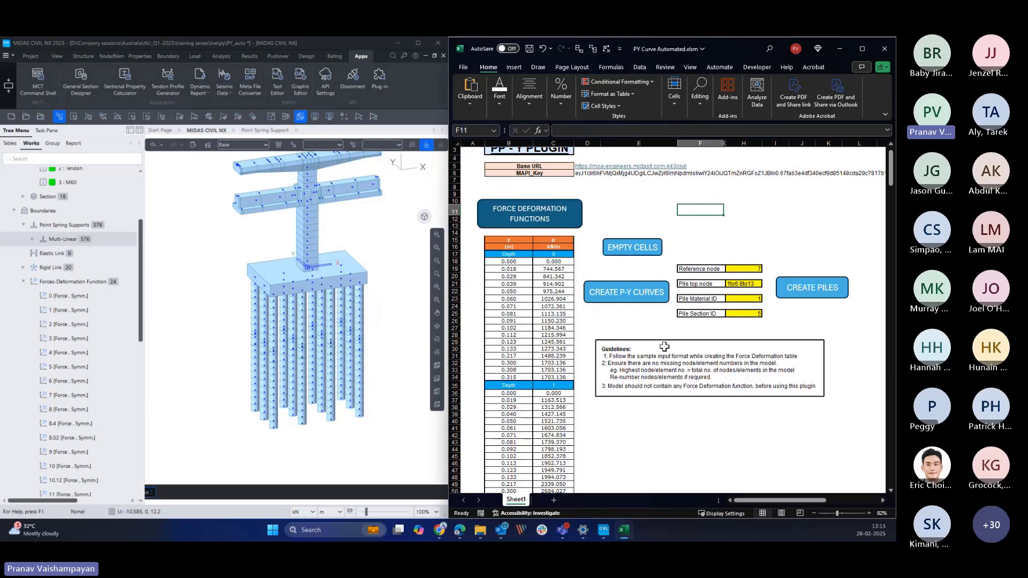
pyautogui.click(755, 67)
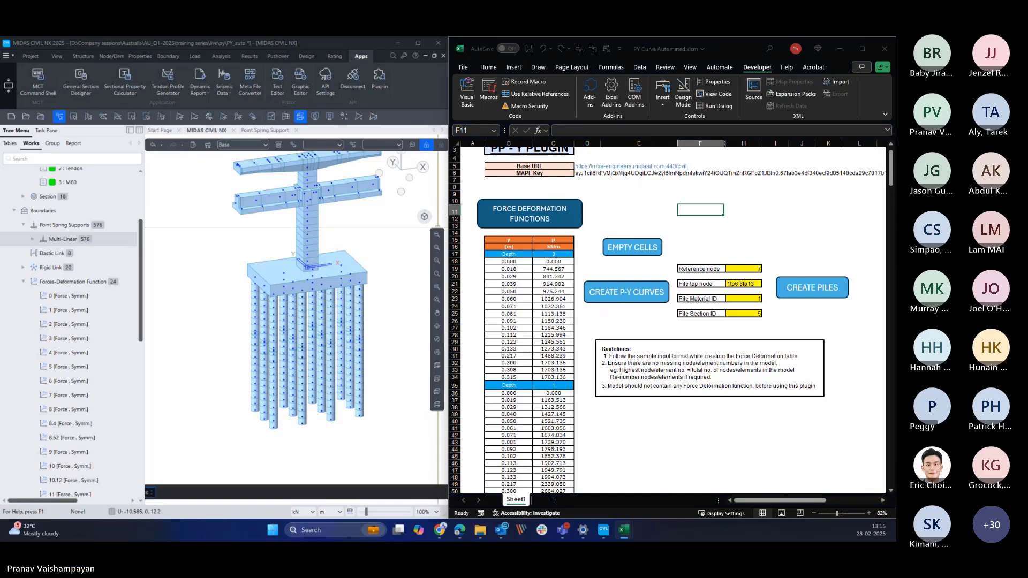
pyautogui.moveTo(368, 43); pyautogui.dragTo(368, 36)
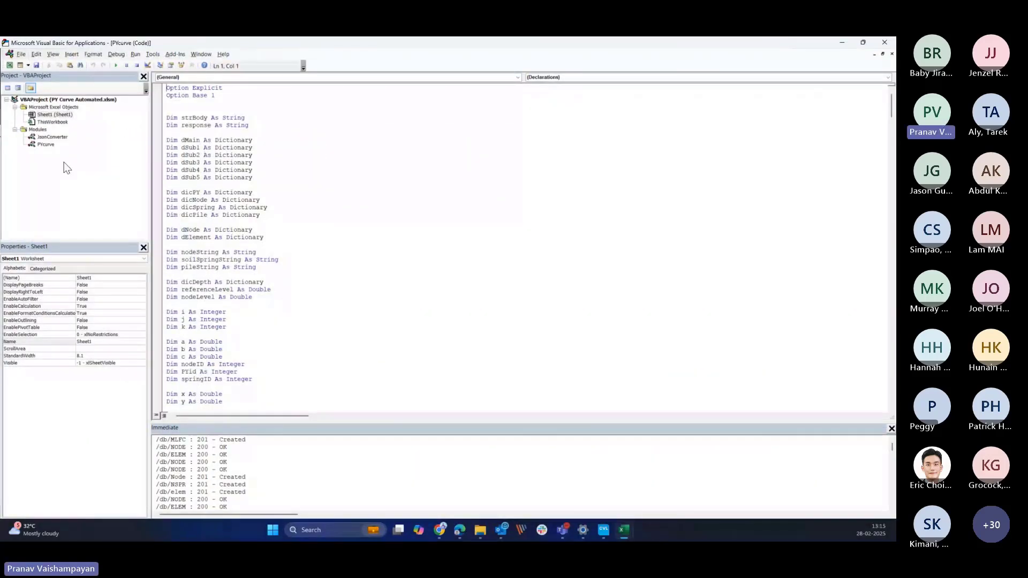
pyautogui.click(46, 145)
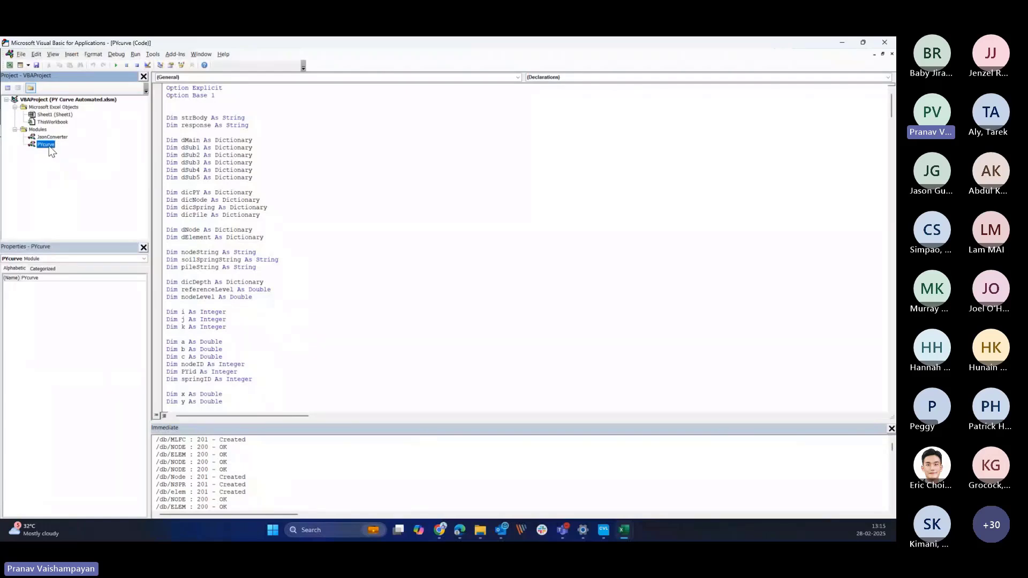
pyautogui.doubleClick(49, 145)
# - Examine the PYcurve code from its declarations and WebRequest function through the curve and soil spring routines to clearCells
pyautogui.scroll(-5, 286, 196)
pyautogui.scroll(-12, 286, 197)
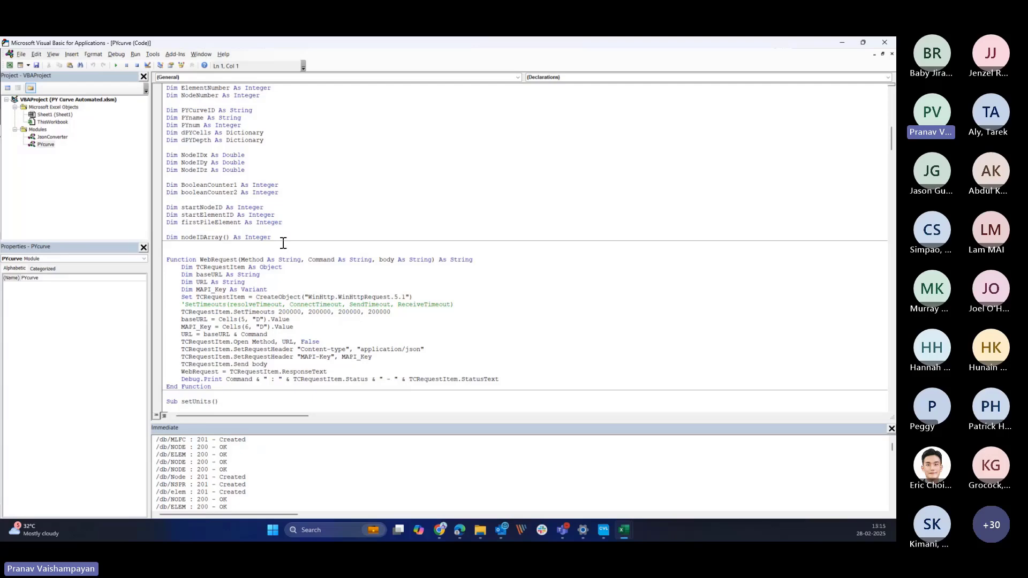
pyautogui.scroll(-10, 287, 246)
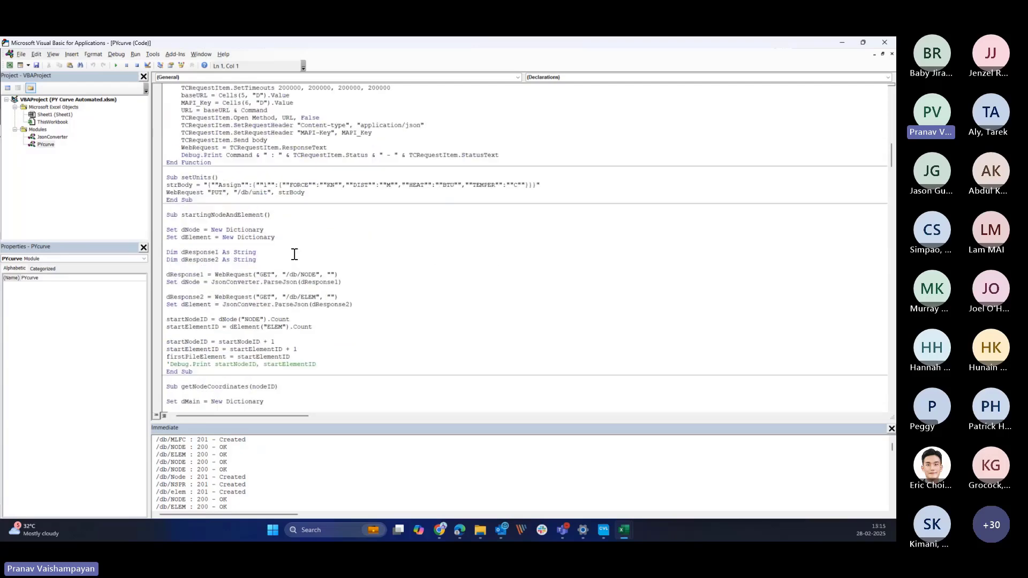
pyautogui.scroll(-5, 235, 220)
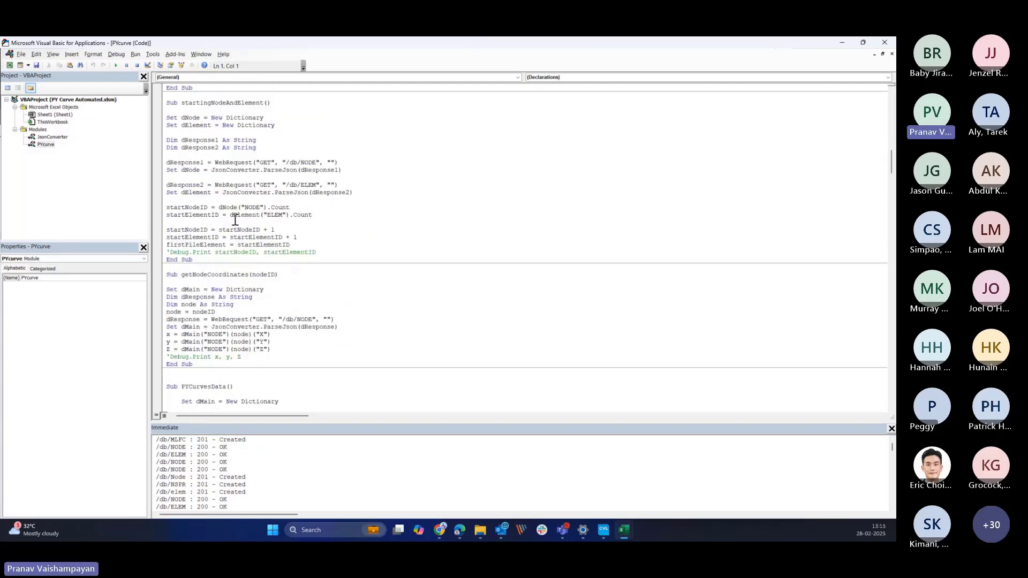
pyautogui.scroll(-7, 235, 220)
pyautogui.scroll(-6, 235, 219)
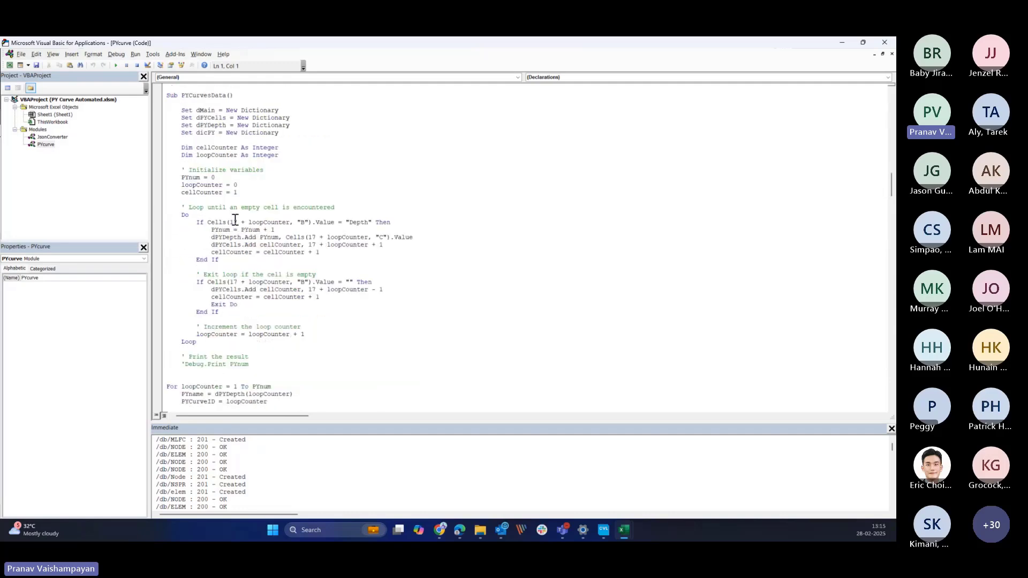
pyautogui.scroll(-18, 235, 219)
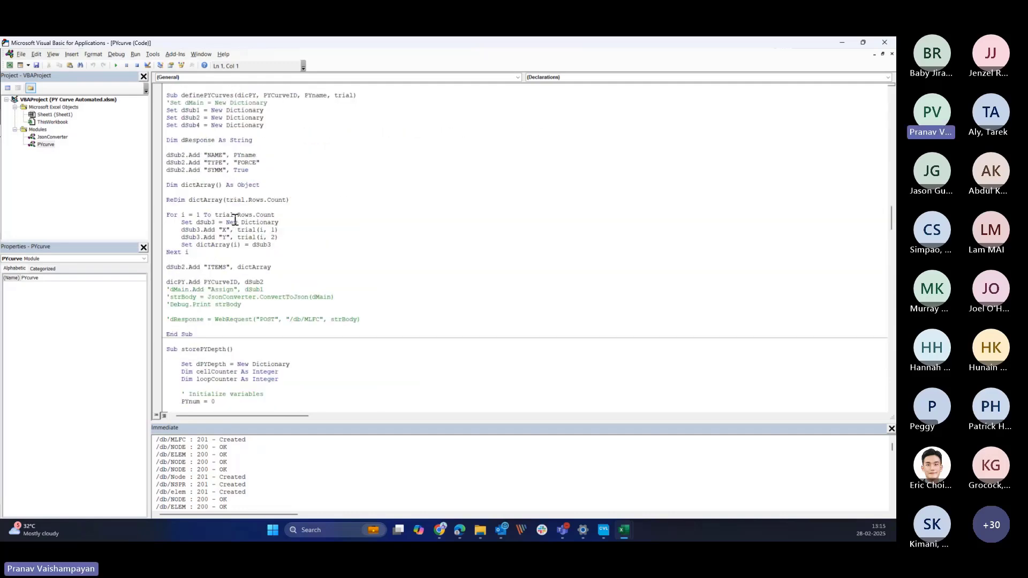
pyautogui.scroll(-20, 235, 219)
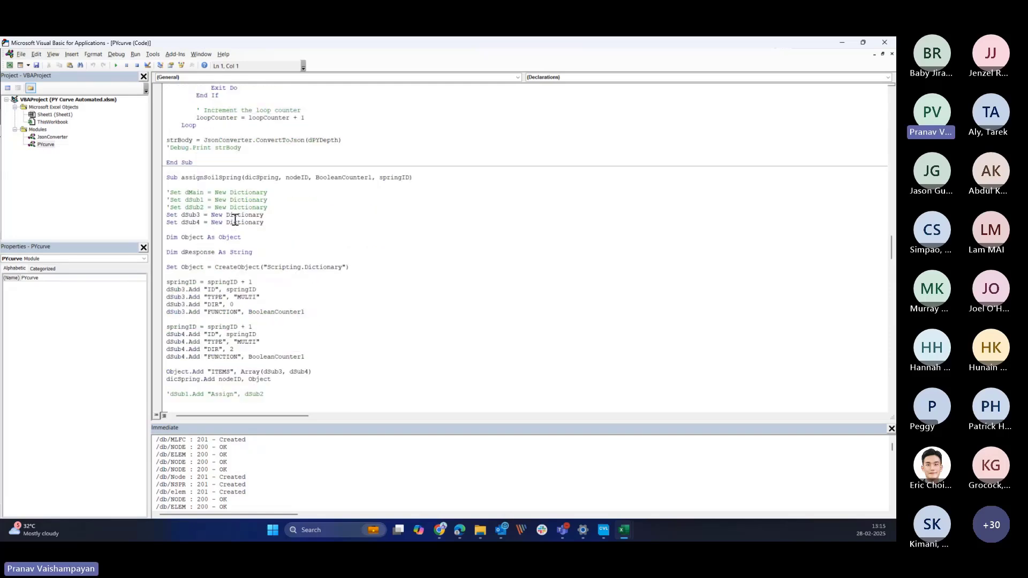
pyautogui.scroll(-6, 238, 226)
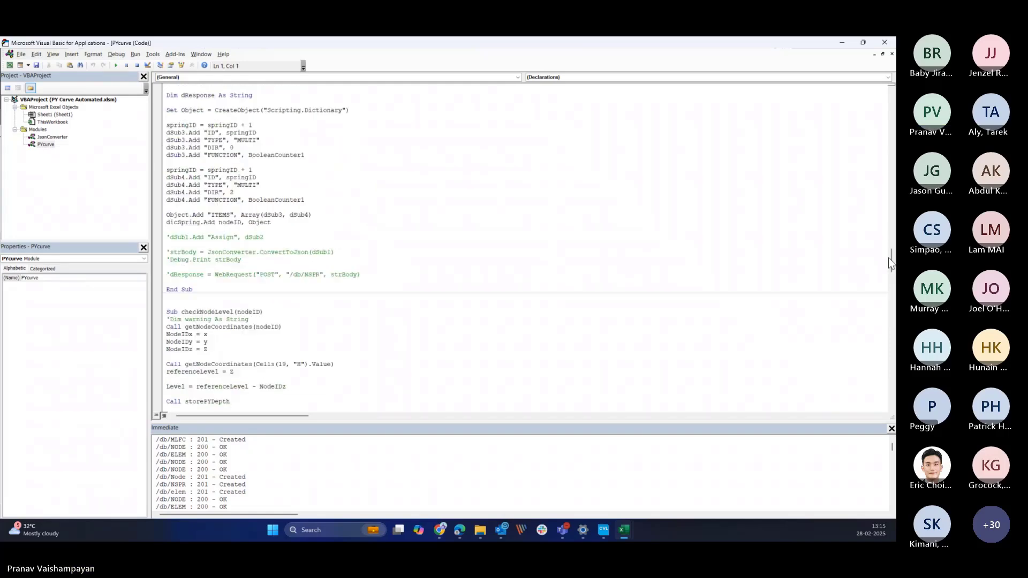
pyautogui.moveTo(889, 259); pyautogui.dragTo(888, 396)
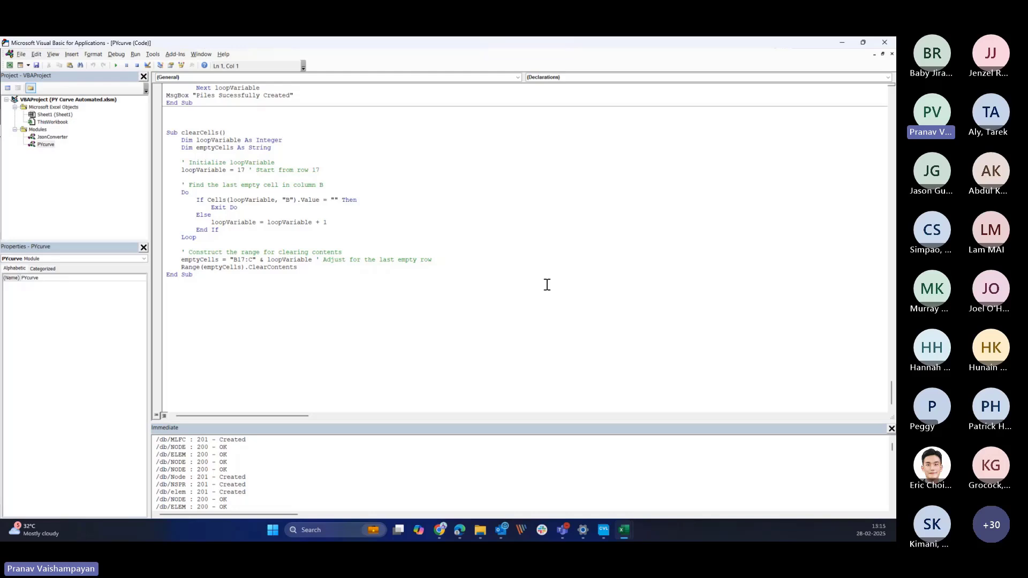
# - Point out the JsonConverter and PYcurve modules, review the createPYCurvesButton and createButton procedures, and close the code editor
pyautogui.click(60, 139)
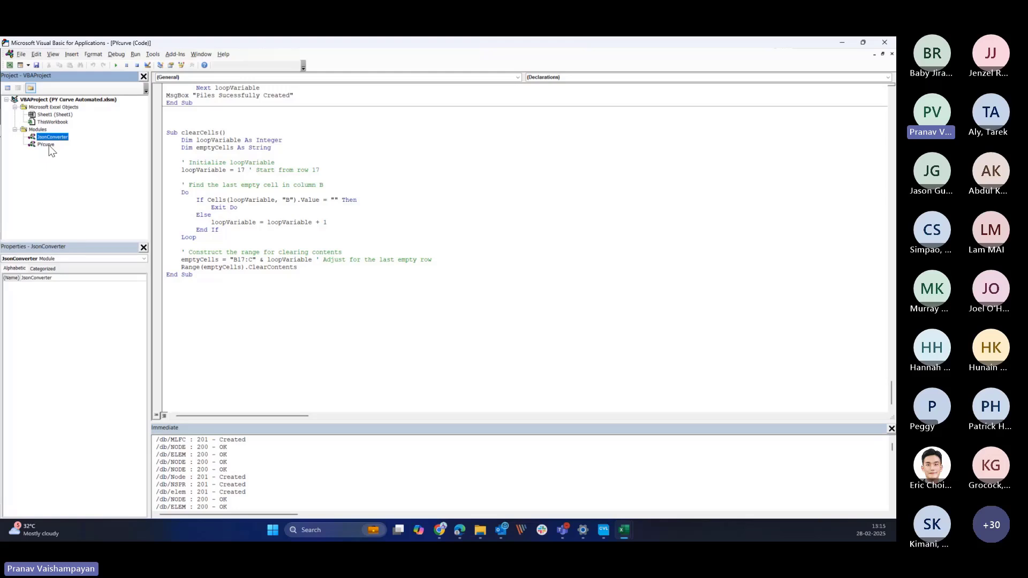
pyautogui.scroll(6, 282, 308)
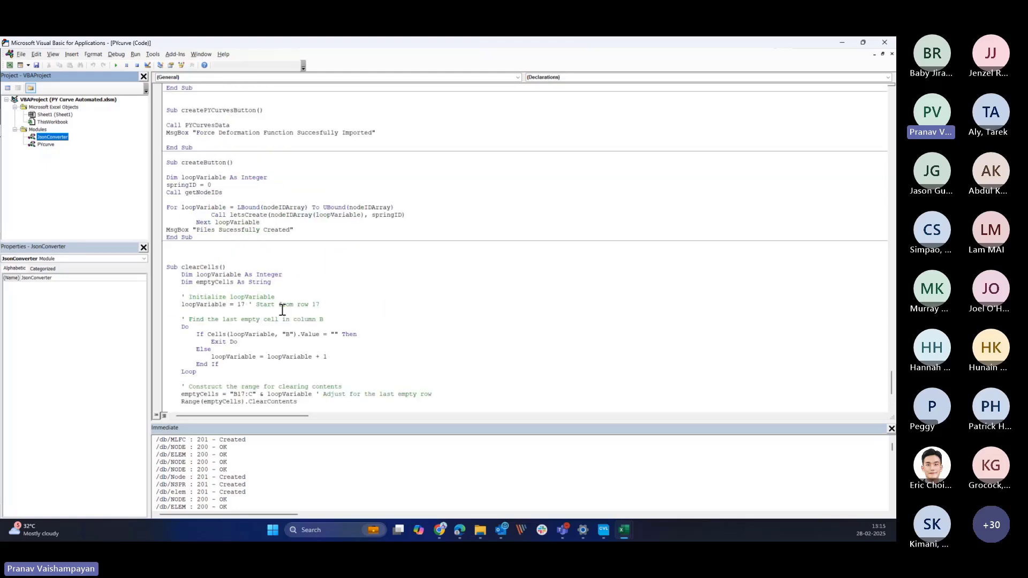
pyautogui.scroll(6, 281, 308)
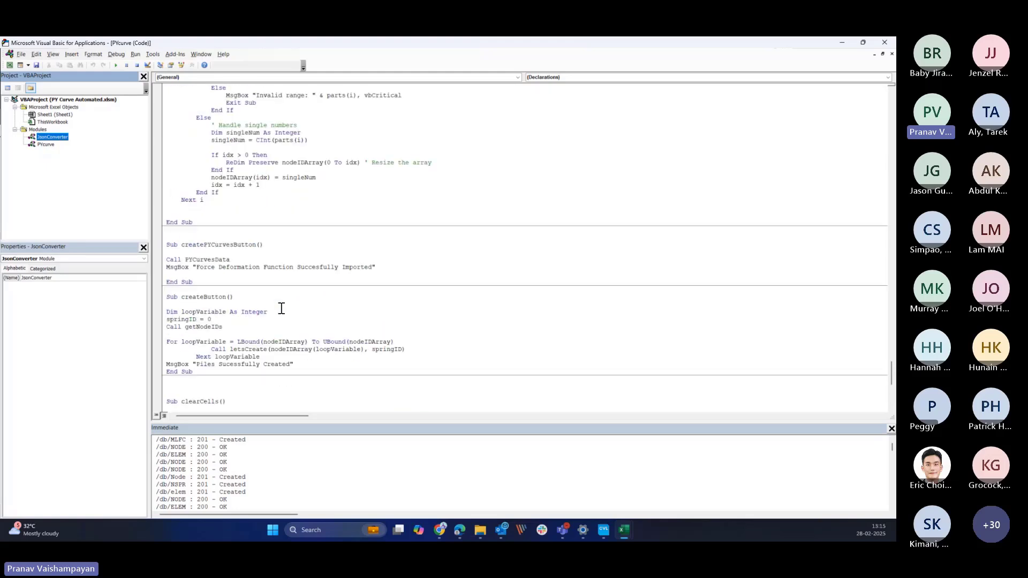
pyautogui.click(51, 147)
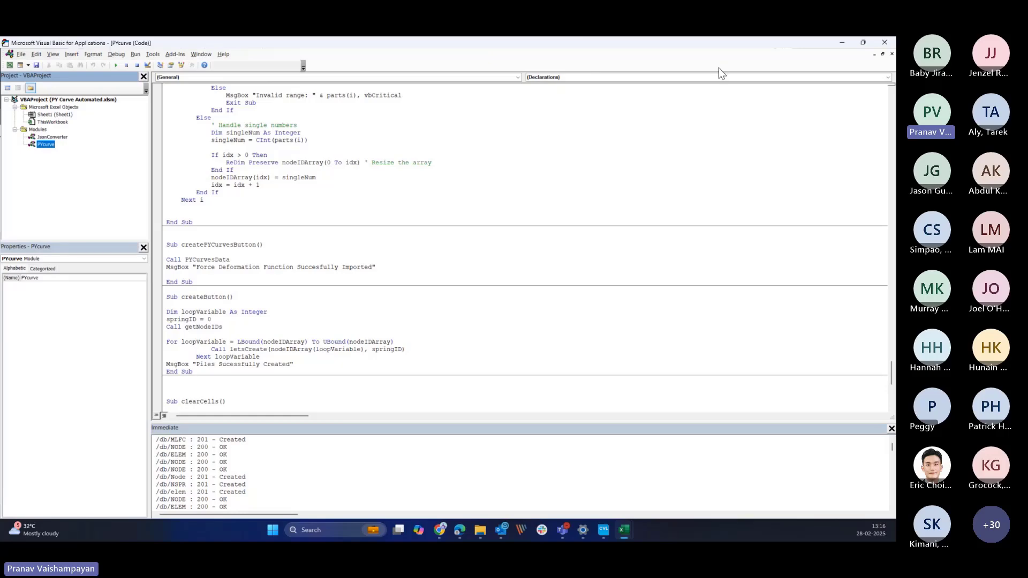
pyautogui.click(885, 42)
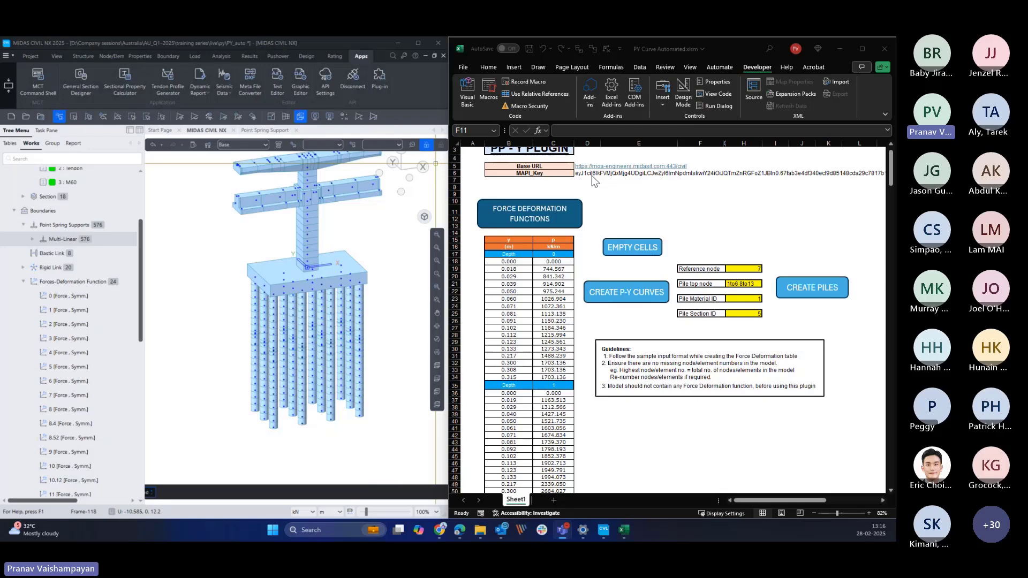
# - Review the Base URL and MAPI-Key in MIDAS Civil NX's API Settings, then close the dialog
pyautogui.click(324, 85)
pyautogui.moveTo(328, 235); pyautogui.dragTo(346, 221)
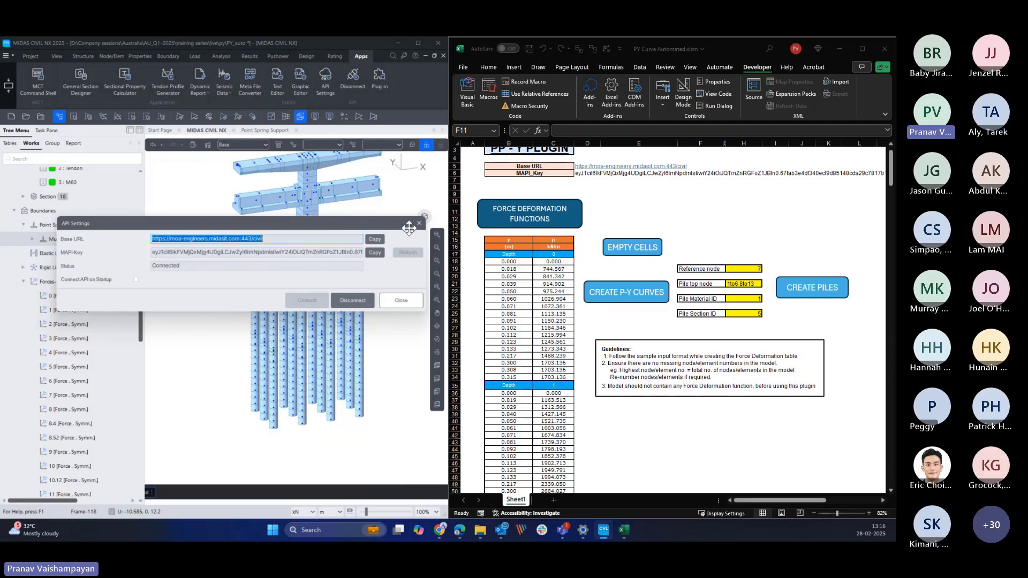
pyautogui.moveTo(409, 228); pyautogui.dragTo(392, 242)
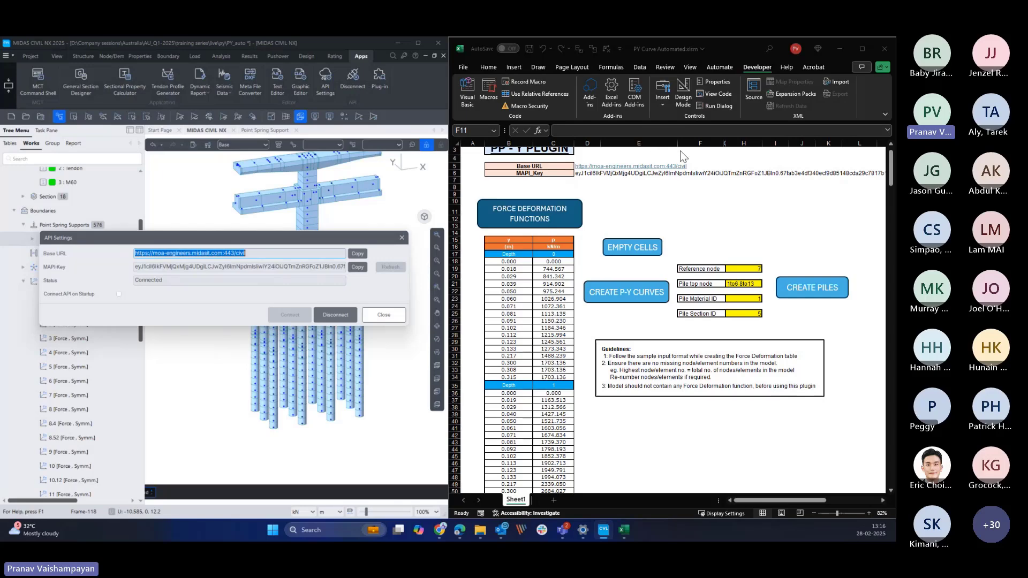
pyautogui.click(402, 239)
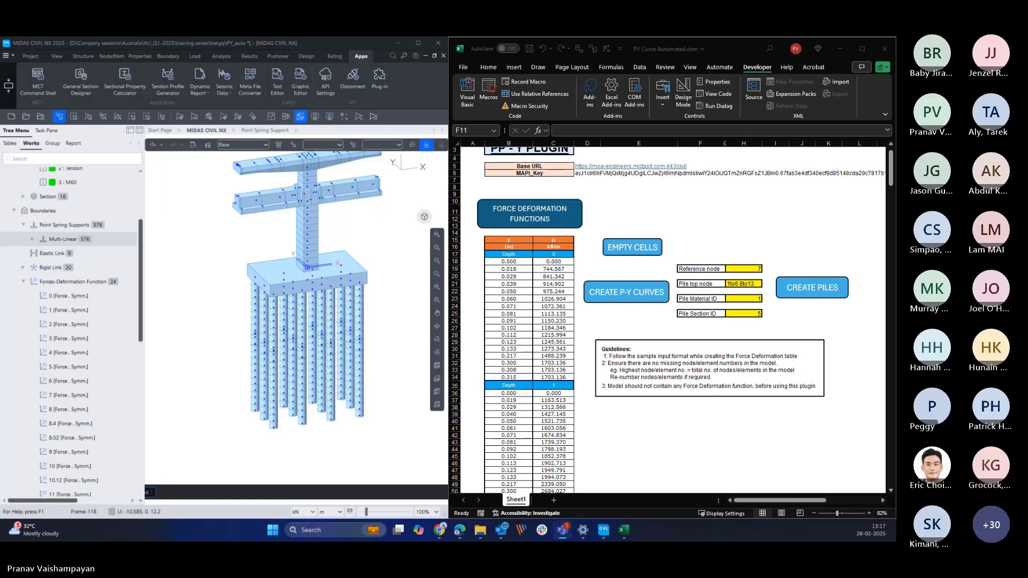
# - Save the PY_auto bridge model
pyautogui.hotkey('ctrl', 's')
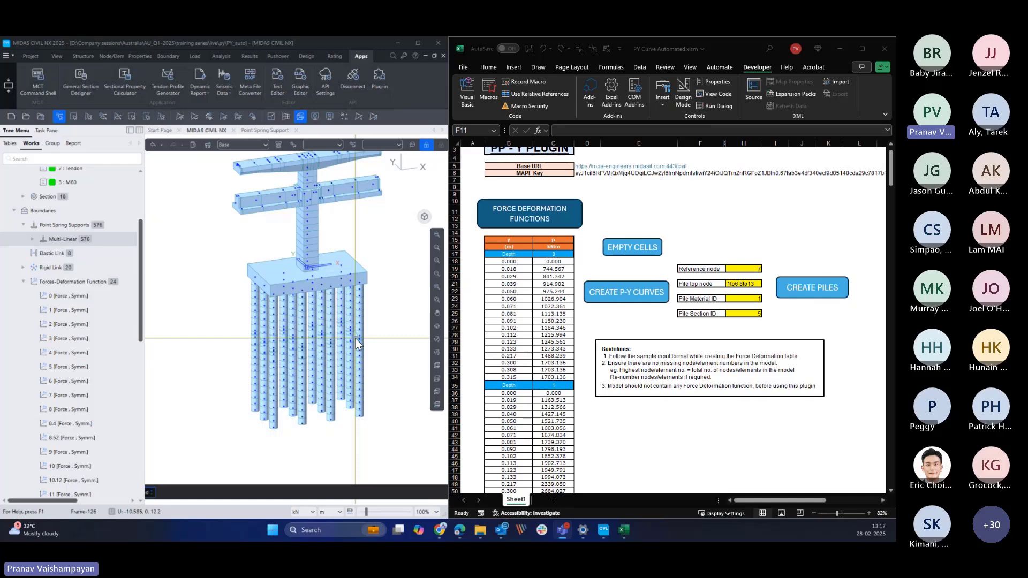
pyautogui.moveTo(356, 338); pyautogui.dragTo(339, 333, button='middle')
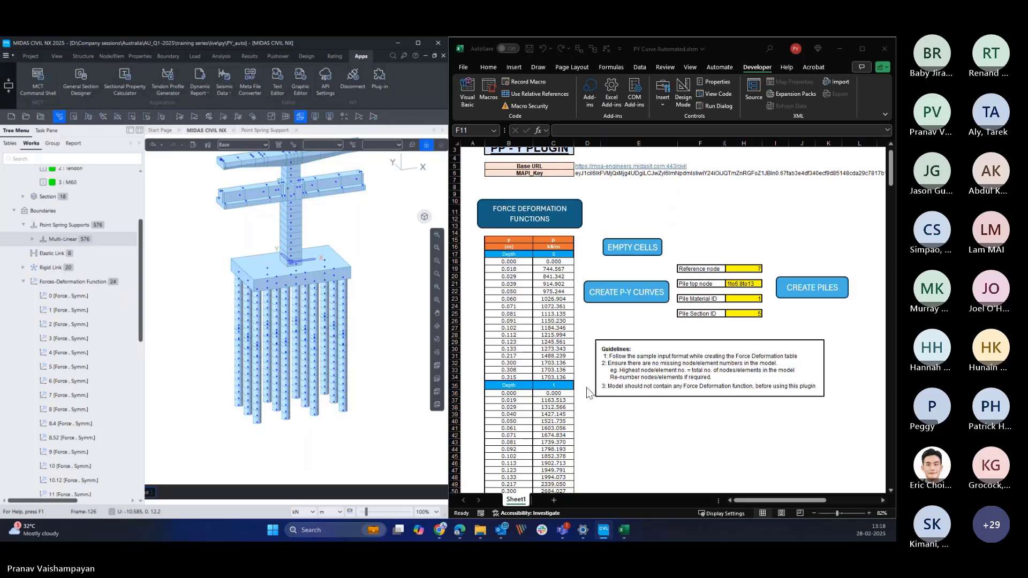
pyautogui.moveTo(563, 530)
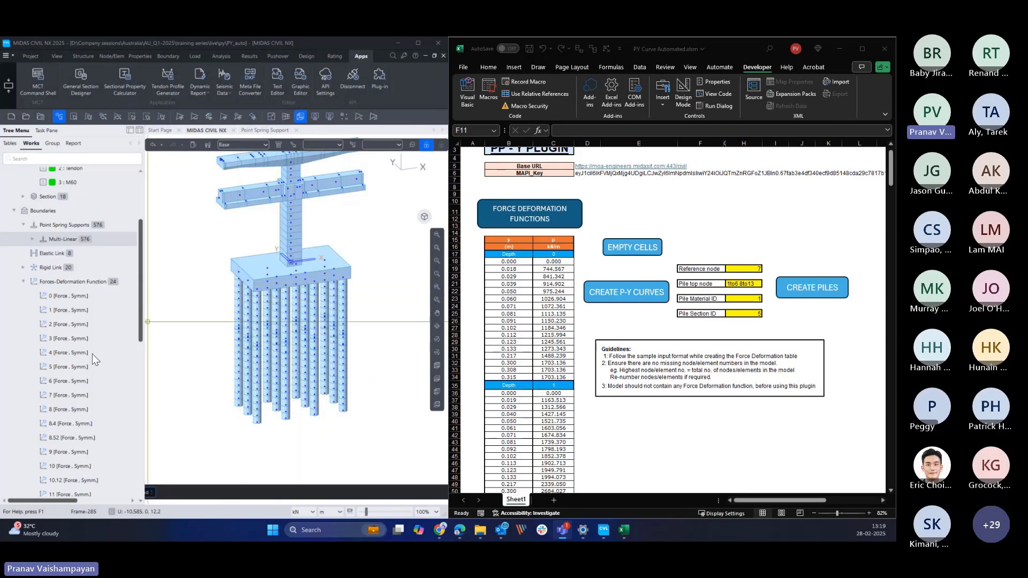
# - Switch the bridge model from solid to wireframe display and inspect the pile nodes and elements below the pile cap
pyautogui.click(300, 117)
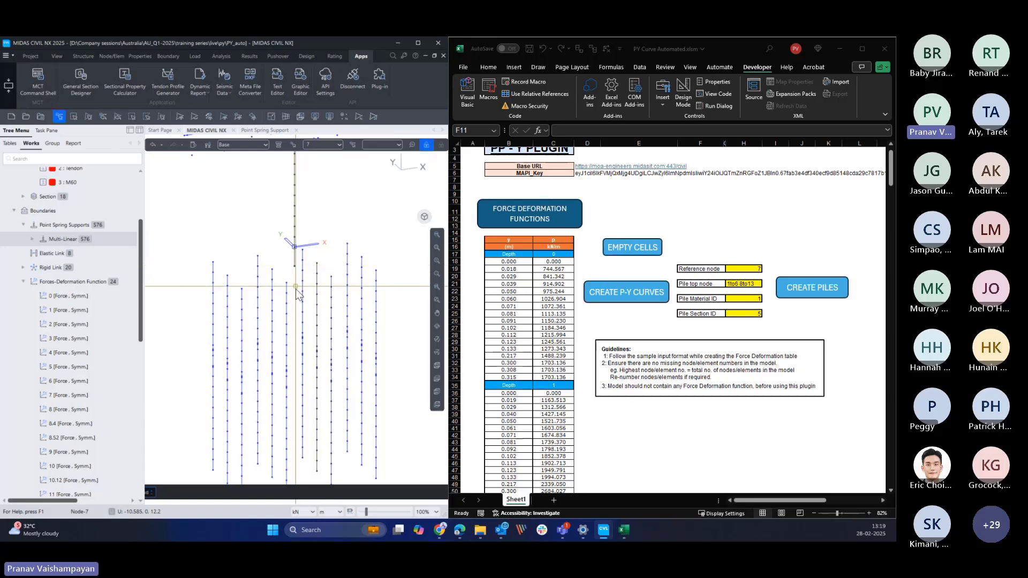
pyautogui.moveTo(296, 401); pyautogui.dragTo(313, 348, button='middle')
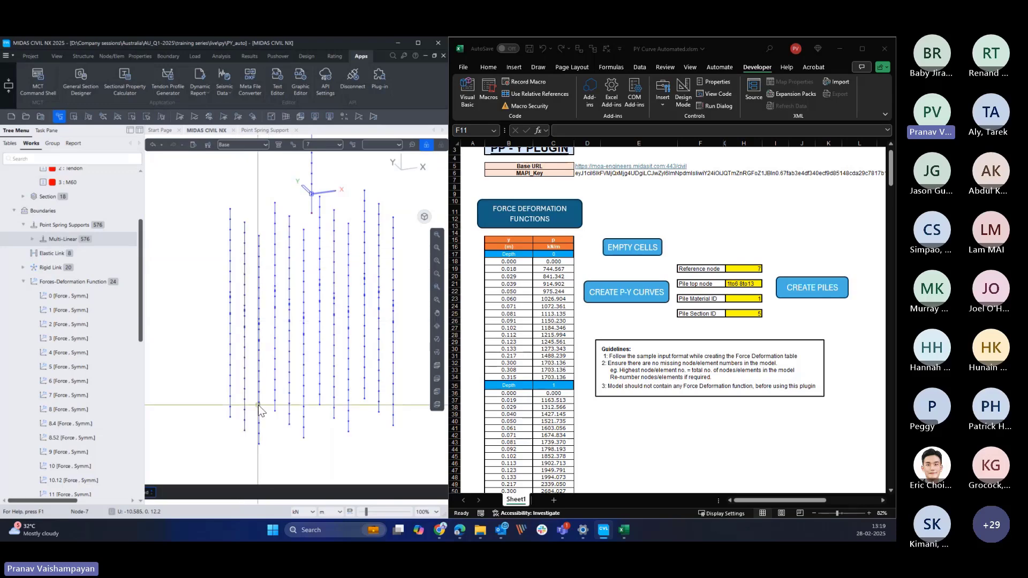
pyautogui.moveTo(259, 408)
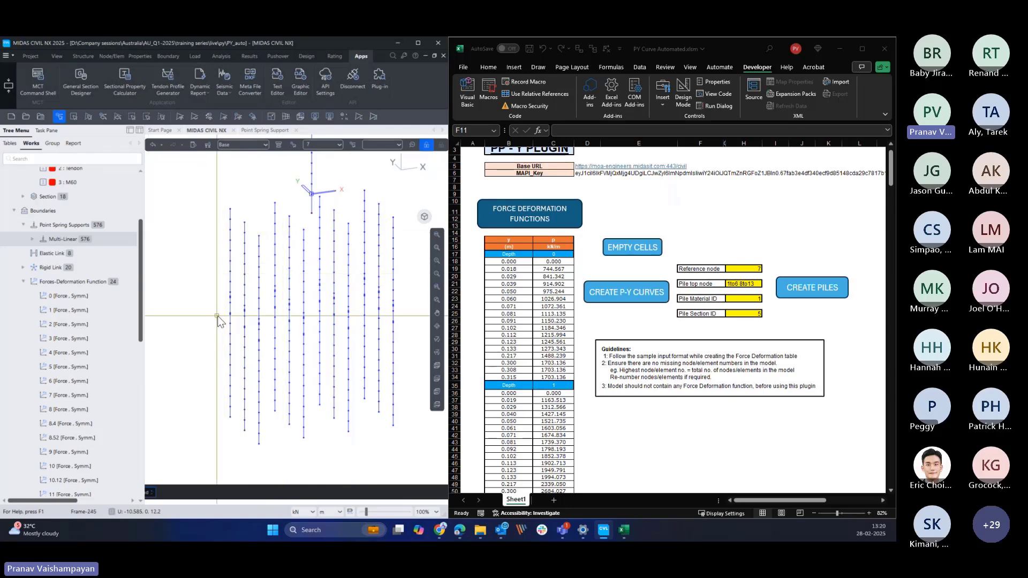
pyautogui.moveTo(218, 320)
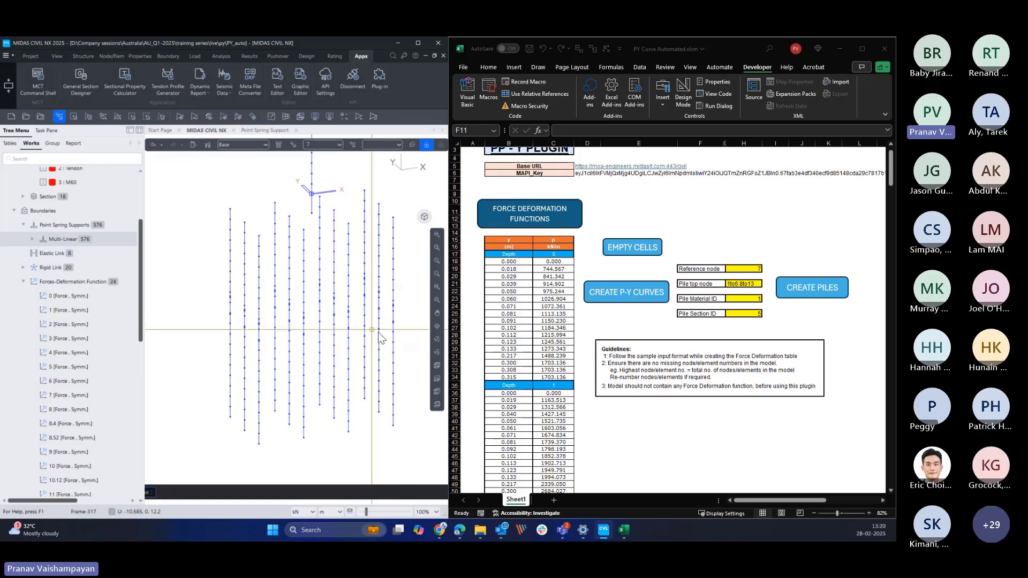
# - Open the PY-auto.mp4 demonstration video from the py folder in File Explorer
pyautogui.moveTo(480, 530)
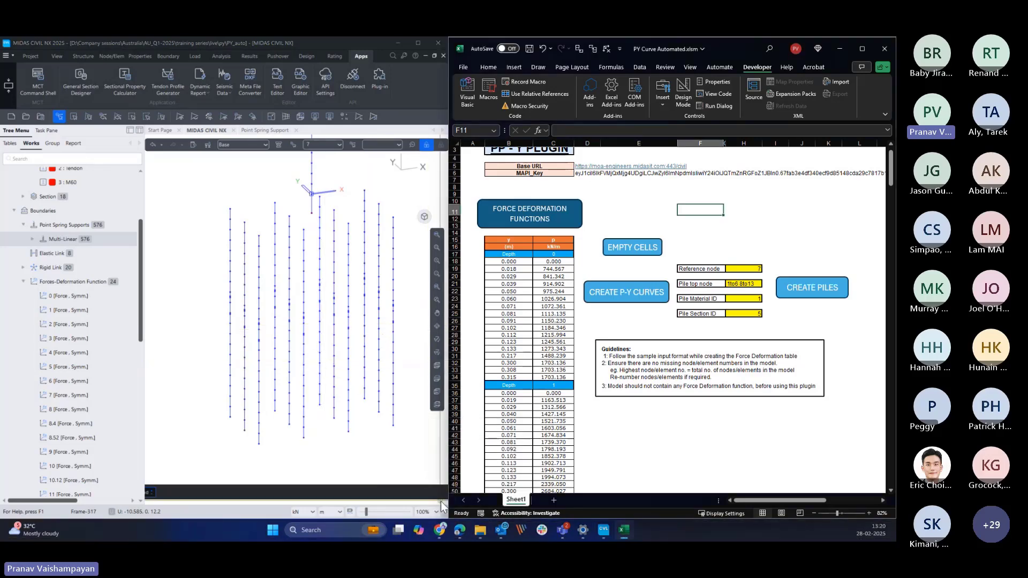
pyautogui.click(477, 476)
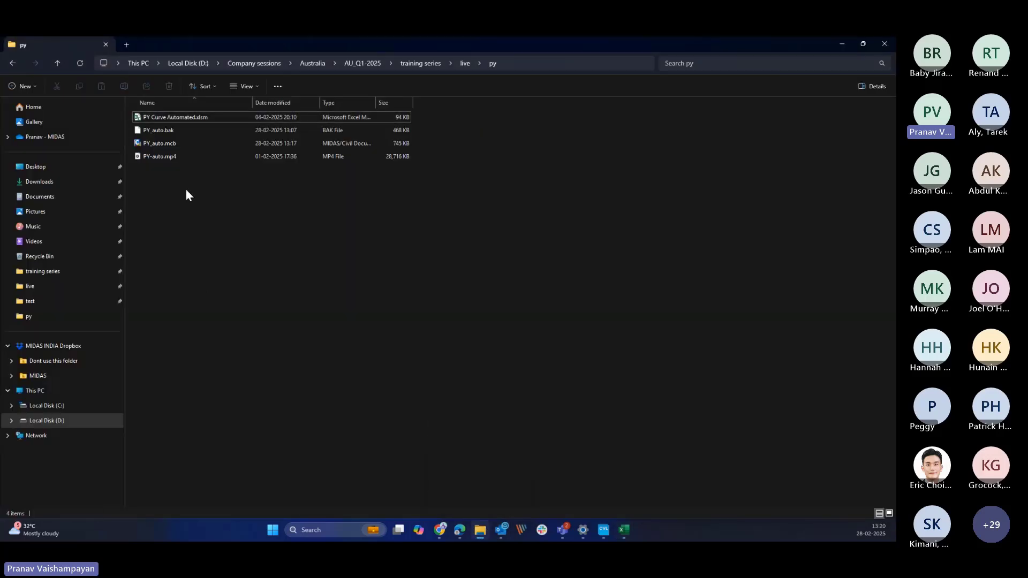
pyautogui.doubleClick(184, 156)
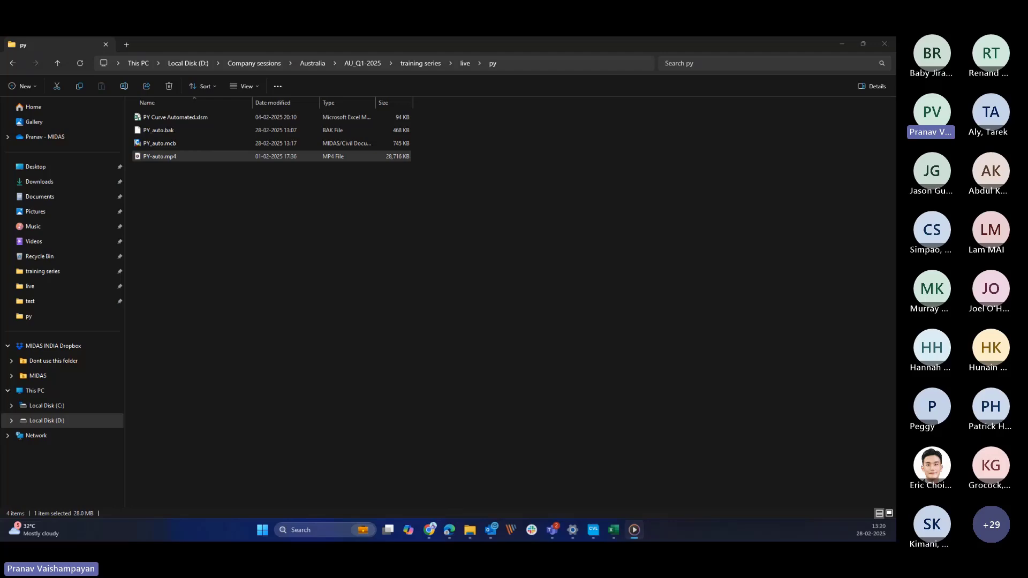
pyautogui.moveTo(421, 169); pyautogui.dragTo(692, 37)
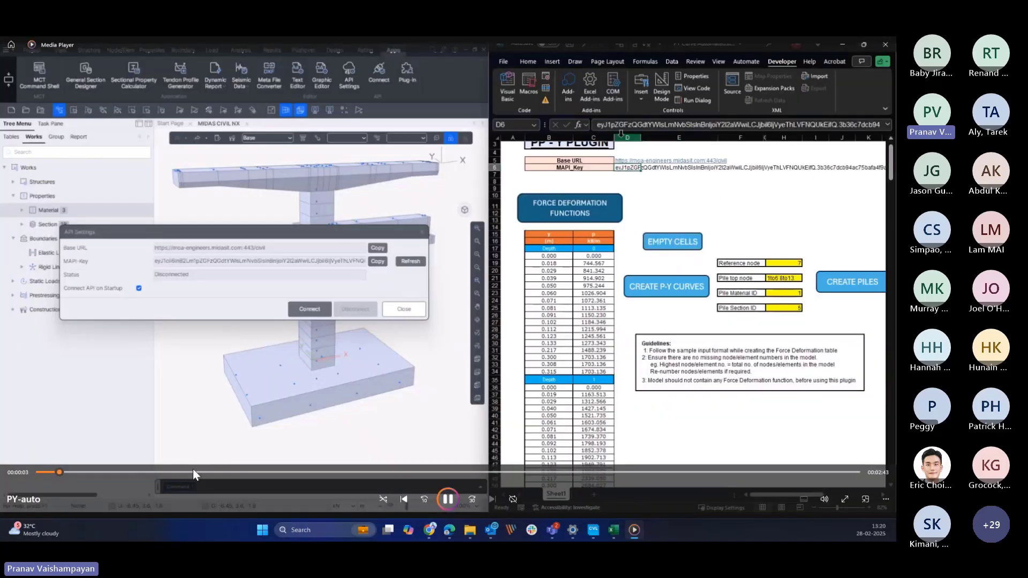
# - Skim the PY-auto video up to the pile creation, close it, and return to the PY Curve Automated workbook
pyautogui.click(195, 471)
pyautogui.click(342, 472)
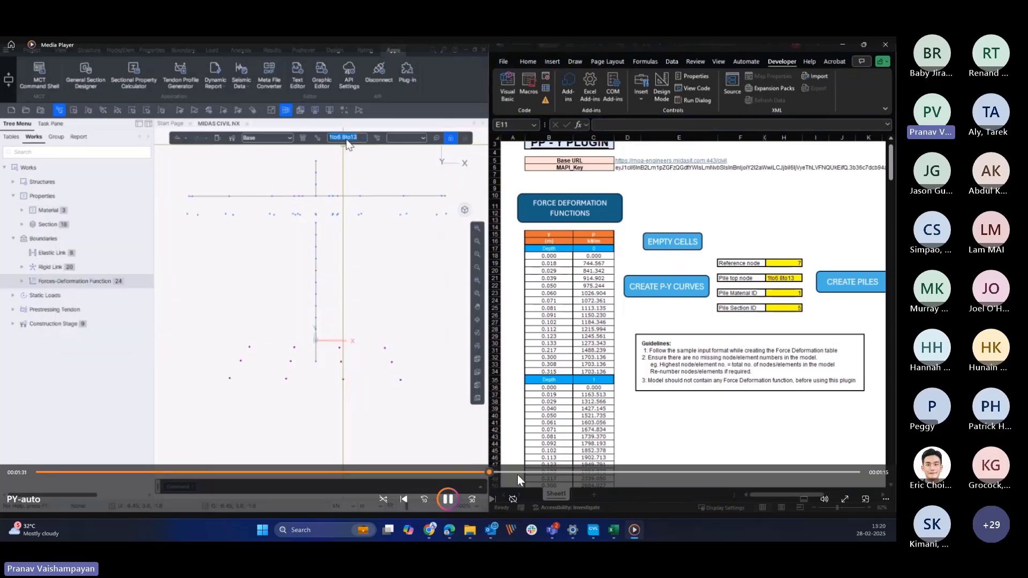
pyautogui.click(562, 472)
pyautogui.click(666, 473)
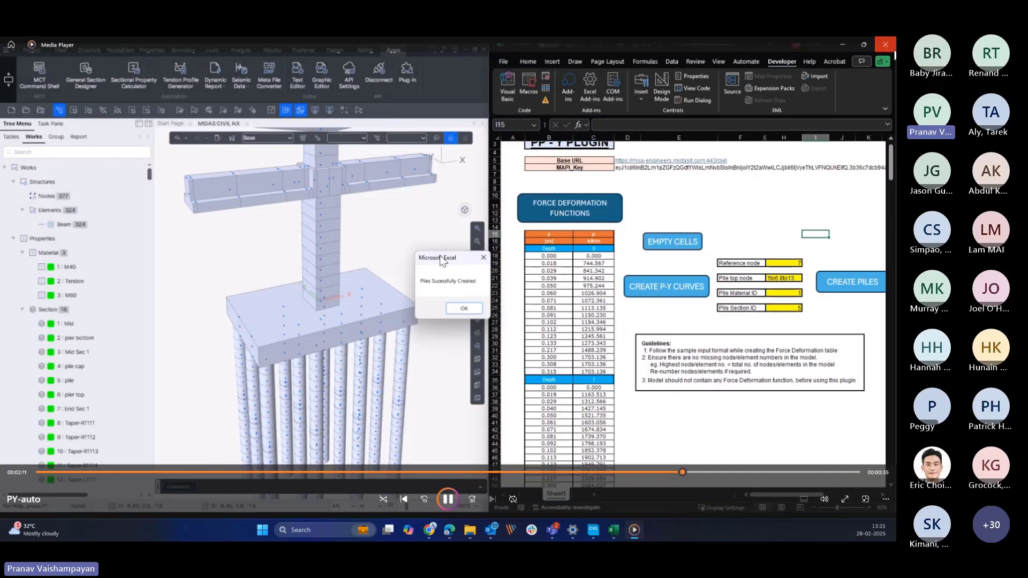
pyautogui.click(885, 45)
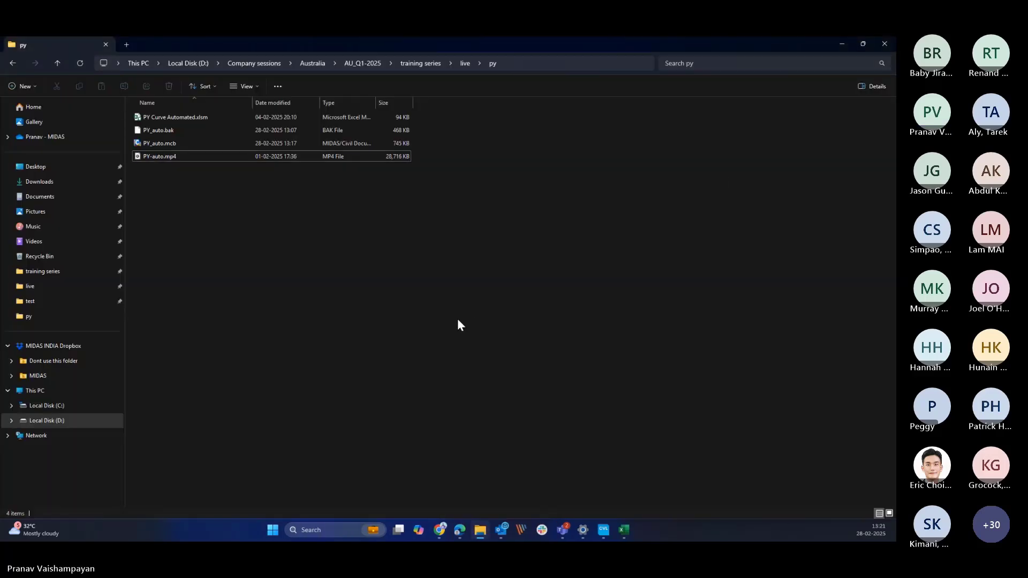
pyautogui.moveTo(626, 532)
pyautogui.click(674, 462)
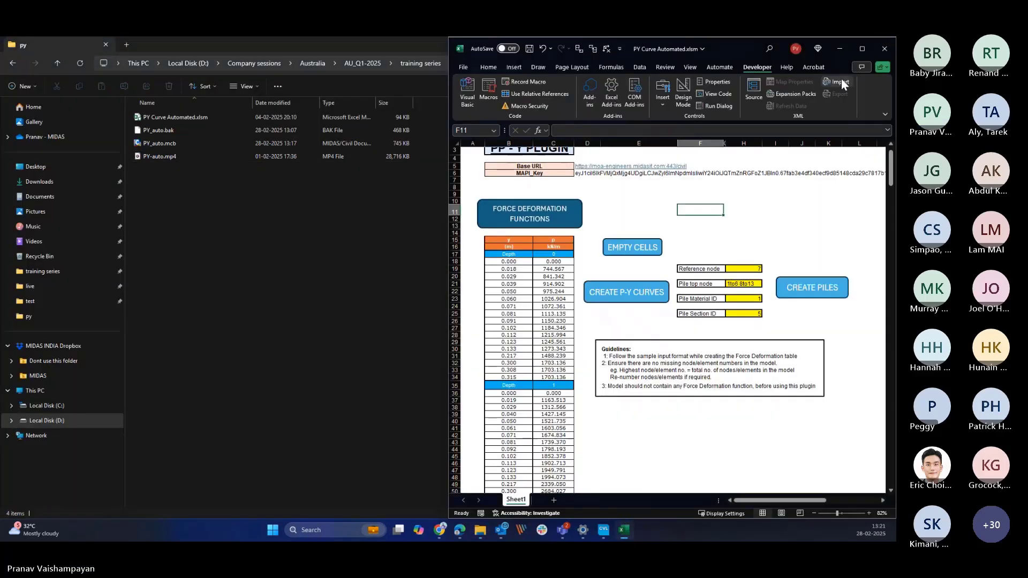
# - Close the PY Curve Automated workbook and bring the MIDAS Civil NX window up maximized
pyautogui.click(884, 48)
pyautogui.click(730, 352)
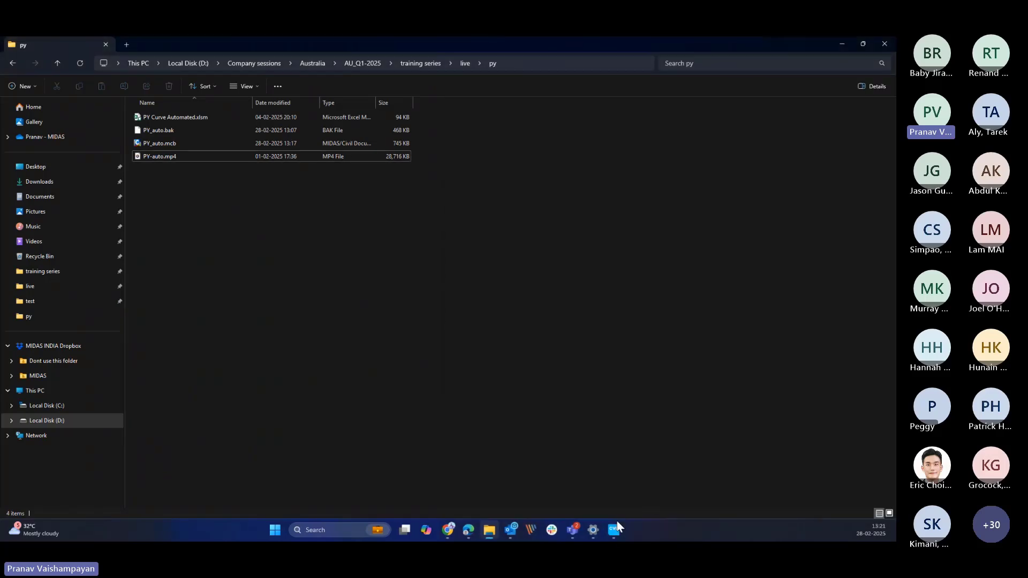
pyautogui.click(614, 531)
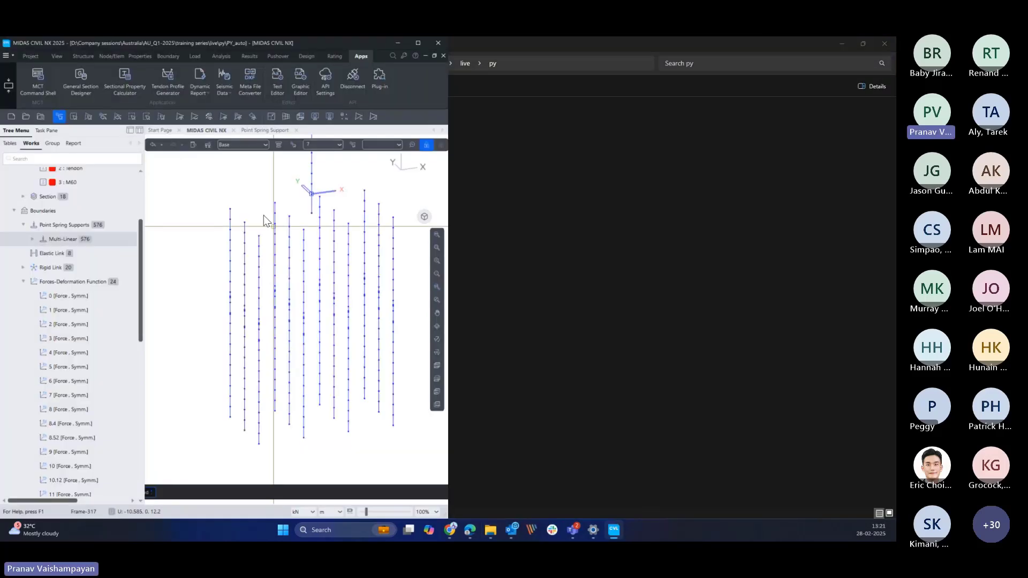
pyautogui.doubleClick(304, 41)
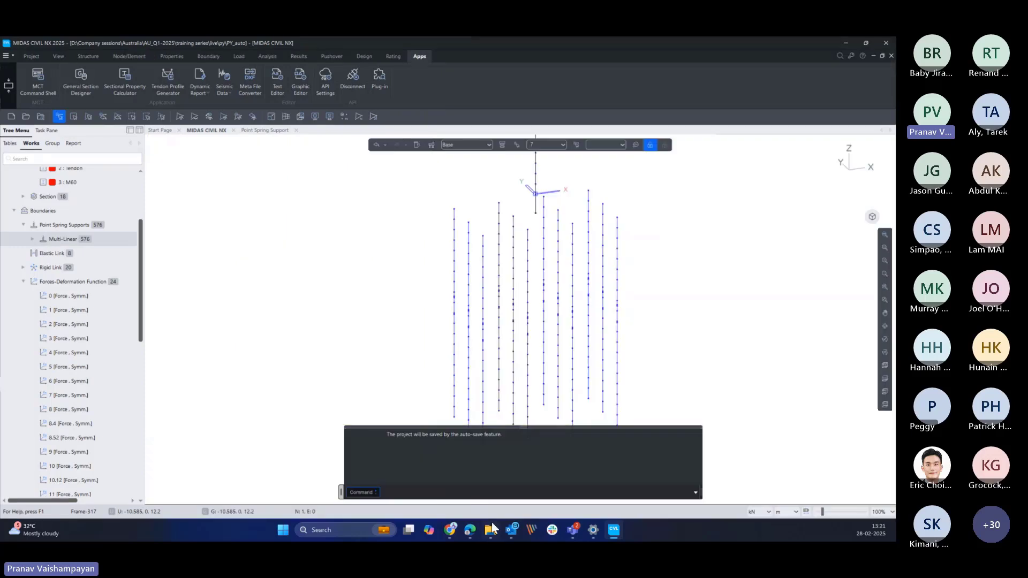
# - Browse to the deb folder under live in File Explorer and open the Debond ME.mcb project in MIDAS Civil NX
pyautogui.click(507, 464)
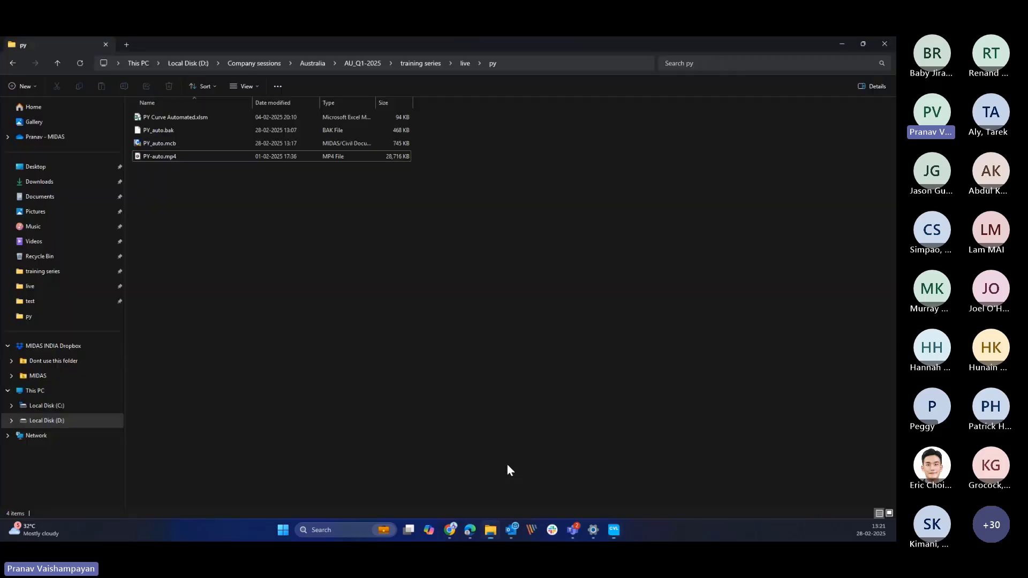
pyautogui.click(466, 63)
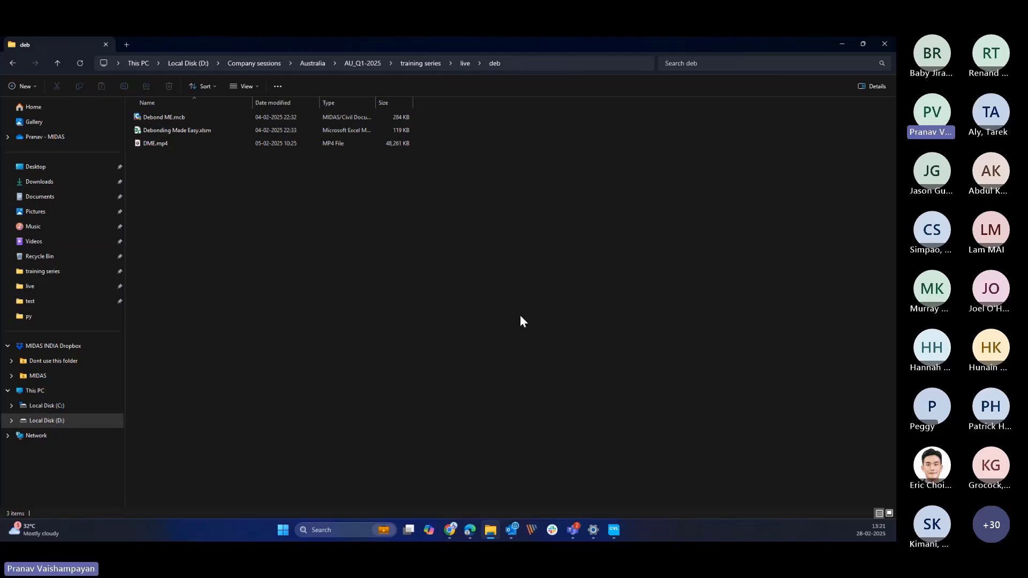
pyautogui.moveTo(610, 529)
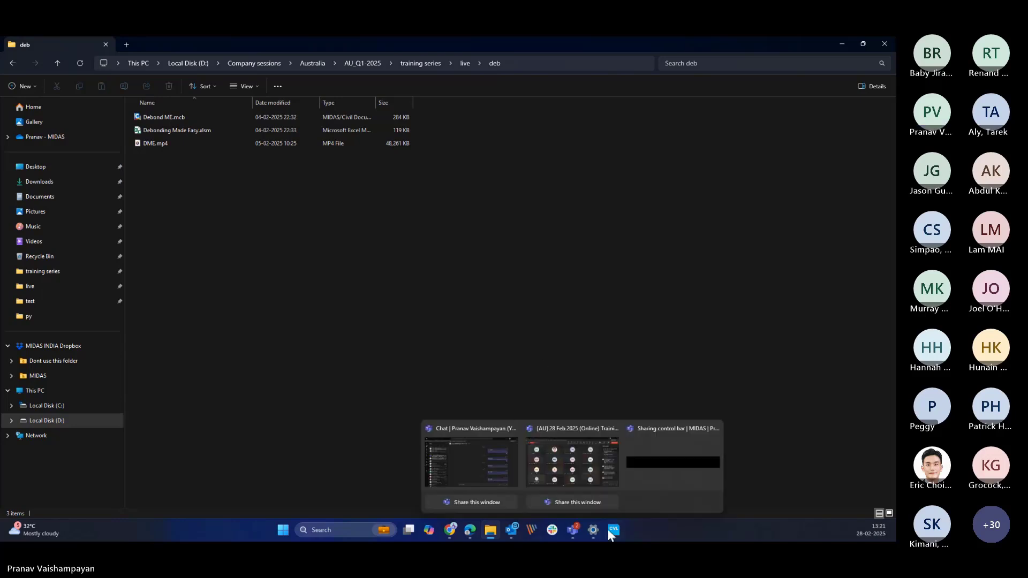
pyautogui.click(568, 461)
pyautogui.click(7, 56)
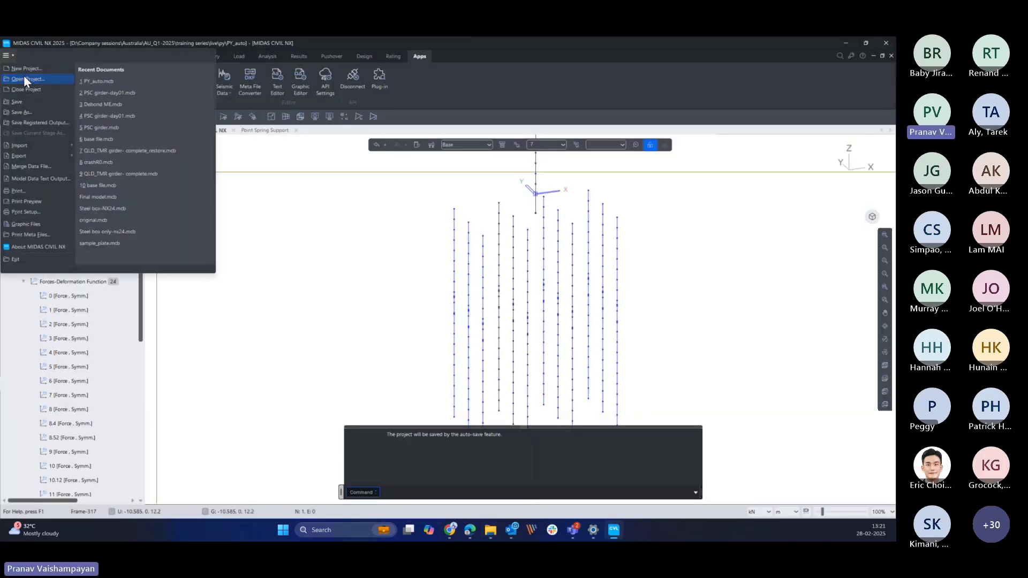
pyautogui.click(24, 74)
pyautogui.click(444, 179)
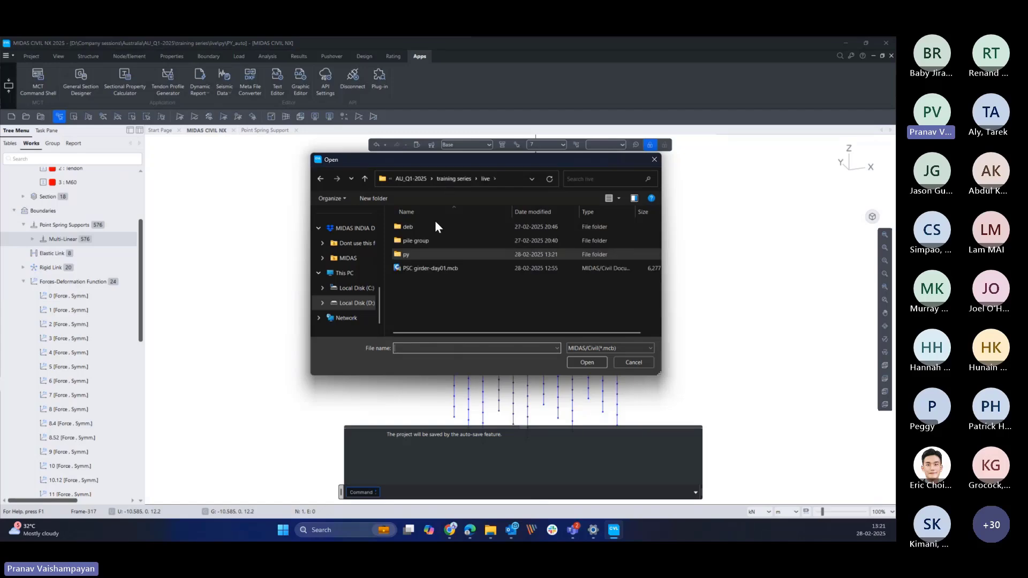
pyautogui.doubleClick(431, 227)
pyautogui.click(431, 227)
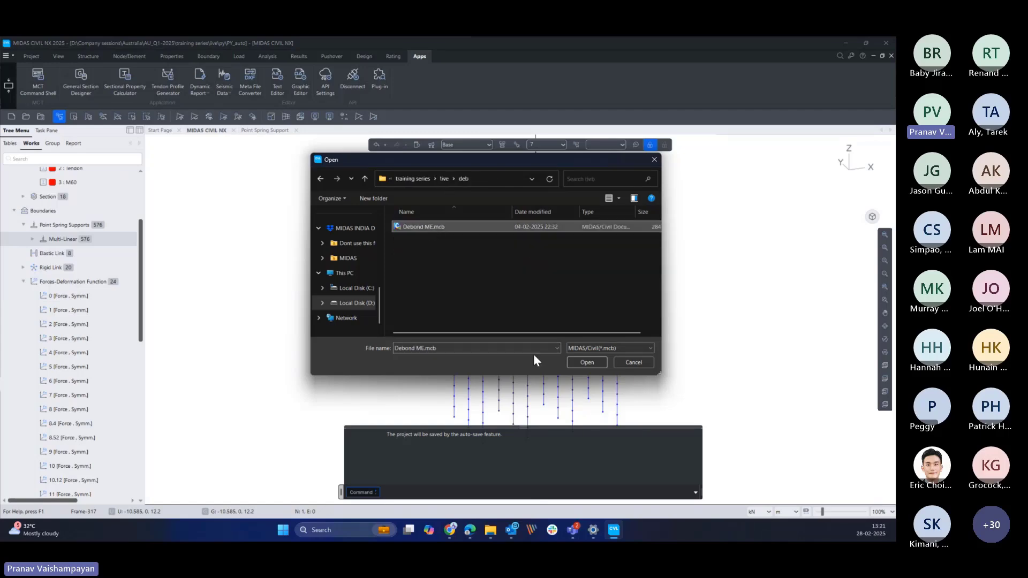
pyautogui.click(587, 363)
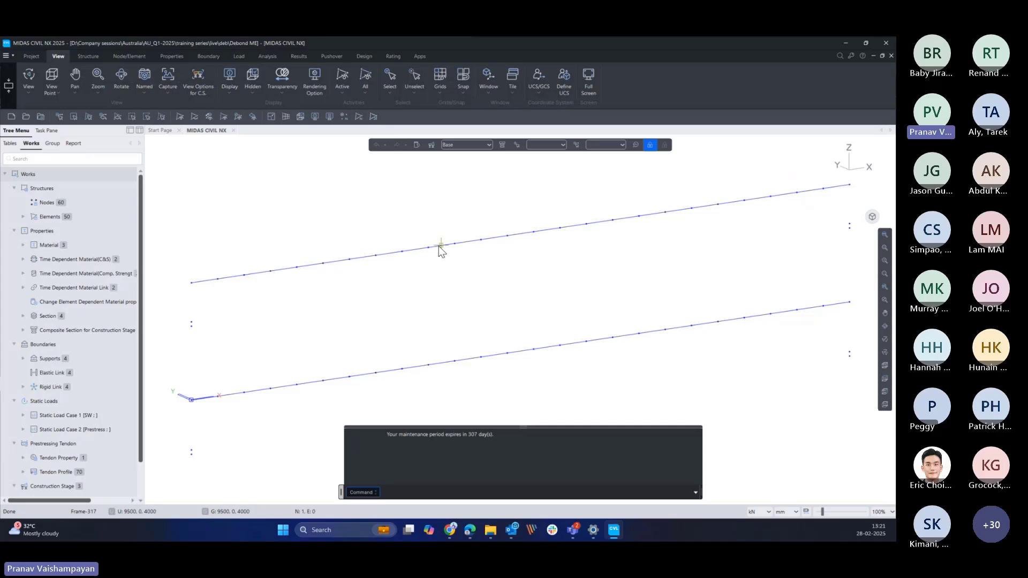
# - Switch the two girders of the Debond ME model from wireframe to solid display and inspect them
pyautogui.click(300, 117)
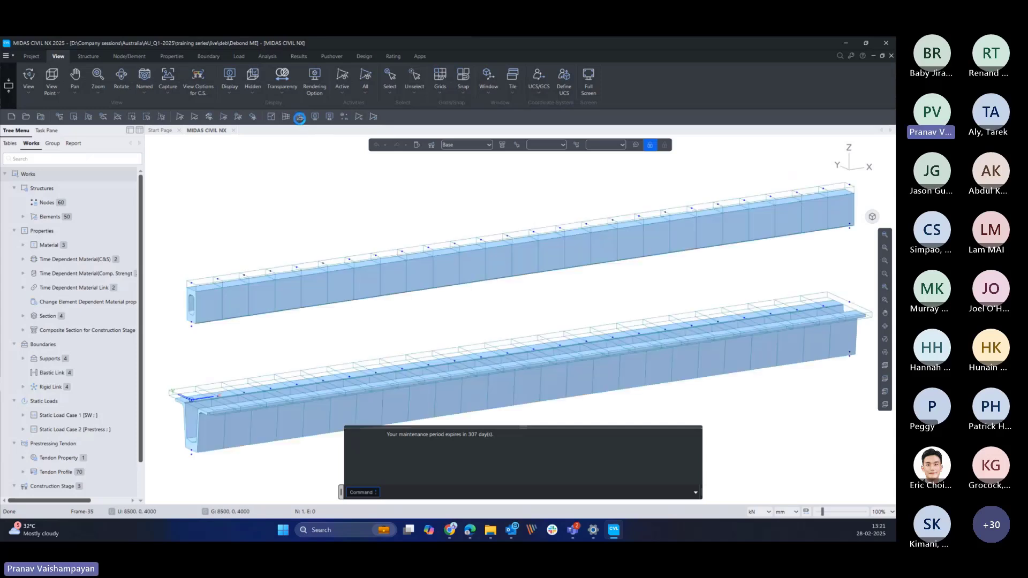
pyautogui.scroll(-2, 518, 325)
pyautogui.moveTo(495, 322); pyautogui.dragTo(474, 314, button='middle')
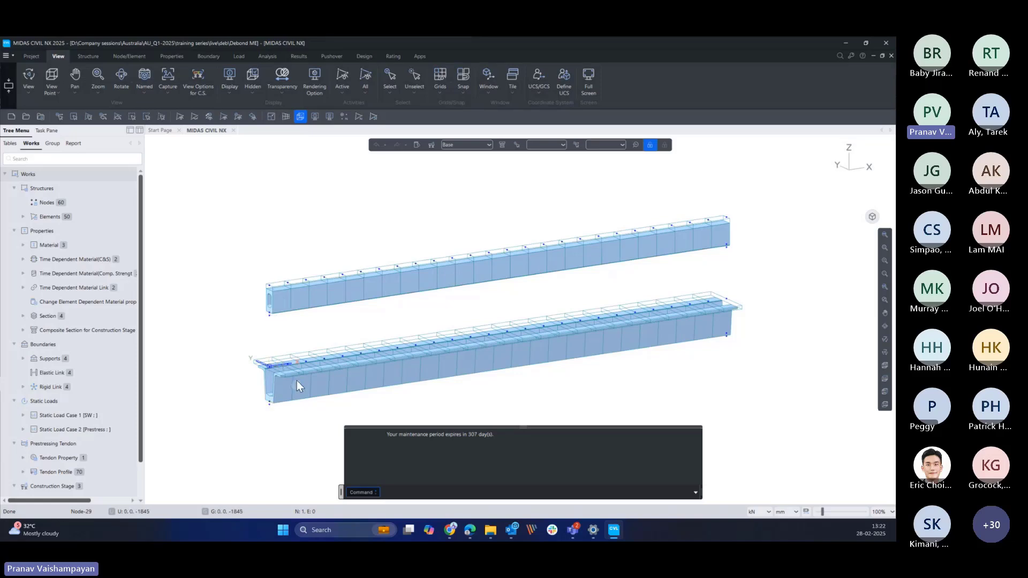
pyautogui.moveTo(298, 381)
pyautogui.mouseDown(button='middle')
pyautogui.moveTo(323, 363)
pyautogui.moveTo(302, 372)
pyautogui.mouseUp(button='middle')
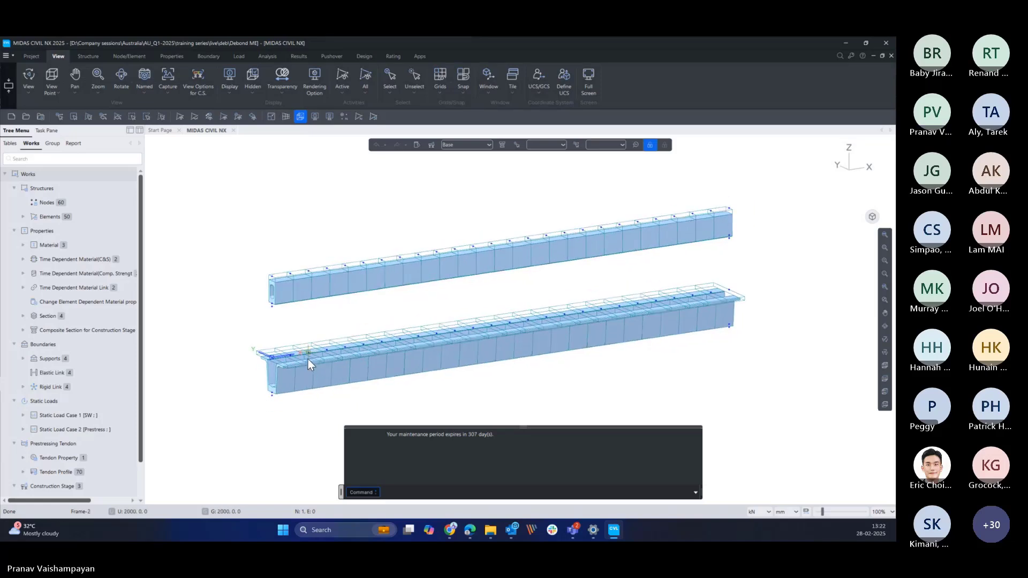
pyautogui.moveTo(551, 291)
# - Check the general file properties of Debonding Made Easy.xlsm in the deb folder in File Explorer and close them
pyautogui.moveTo(491, 534)
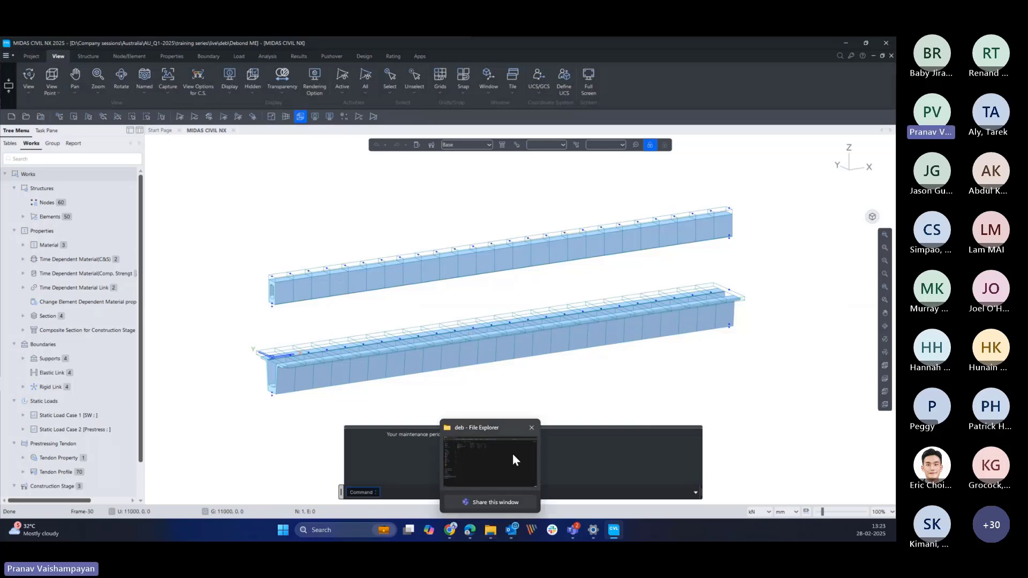
pyautogui.click(513, 454)
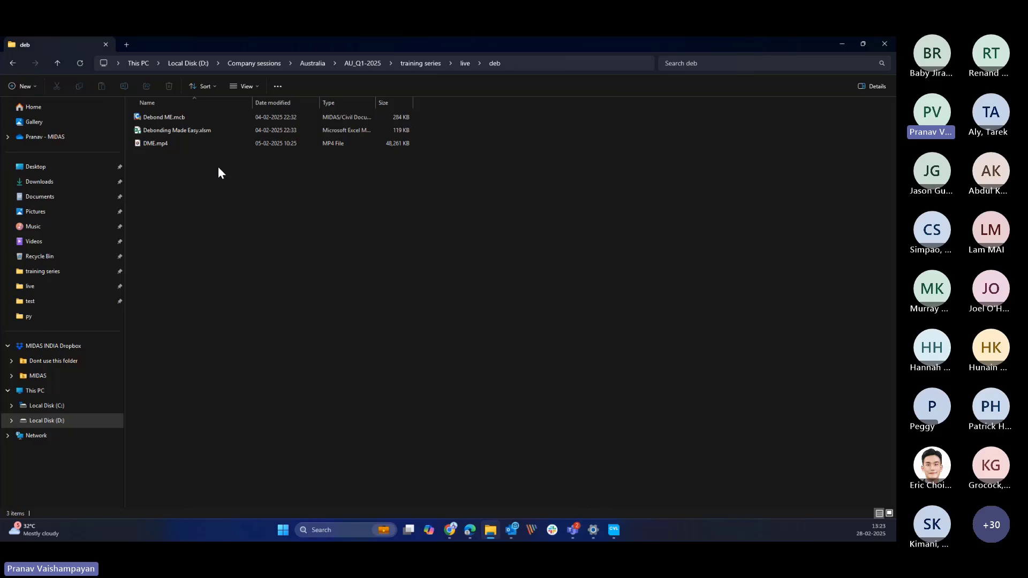
pyautogui.rightClick(211, 136)
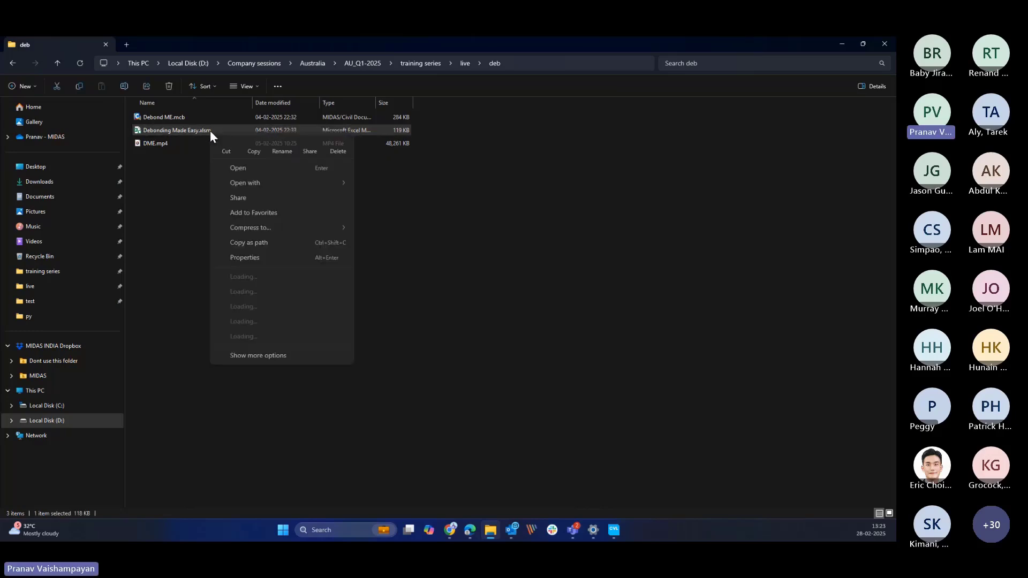
pyautogui.click(245, 258)
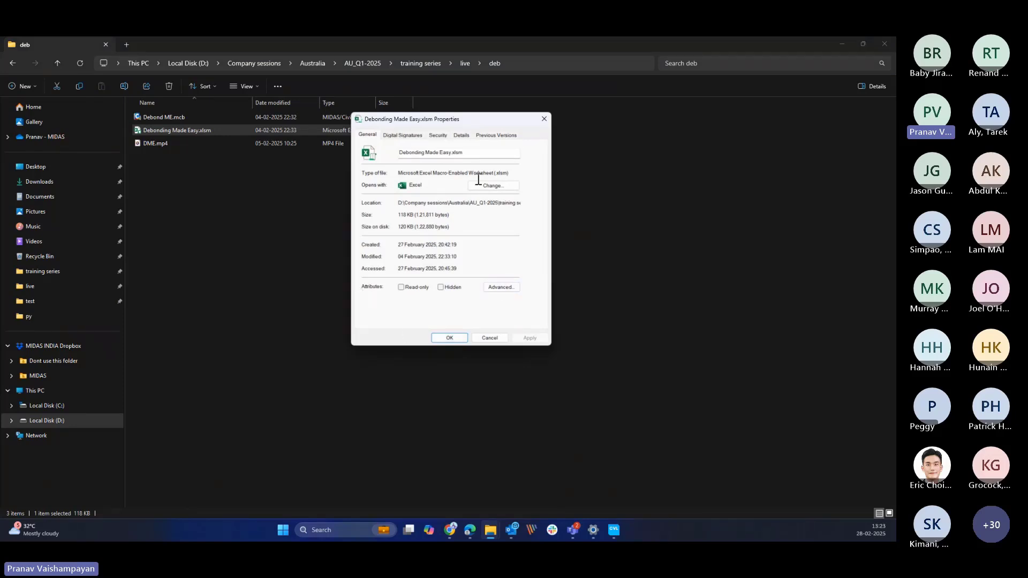
pyautogui.moveTo(508, 121); pyautogui.dragTo(461, 197)
pyautogui.click(493, 194)
pyautogui.click(246, 242)
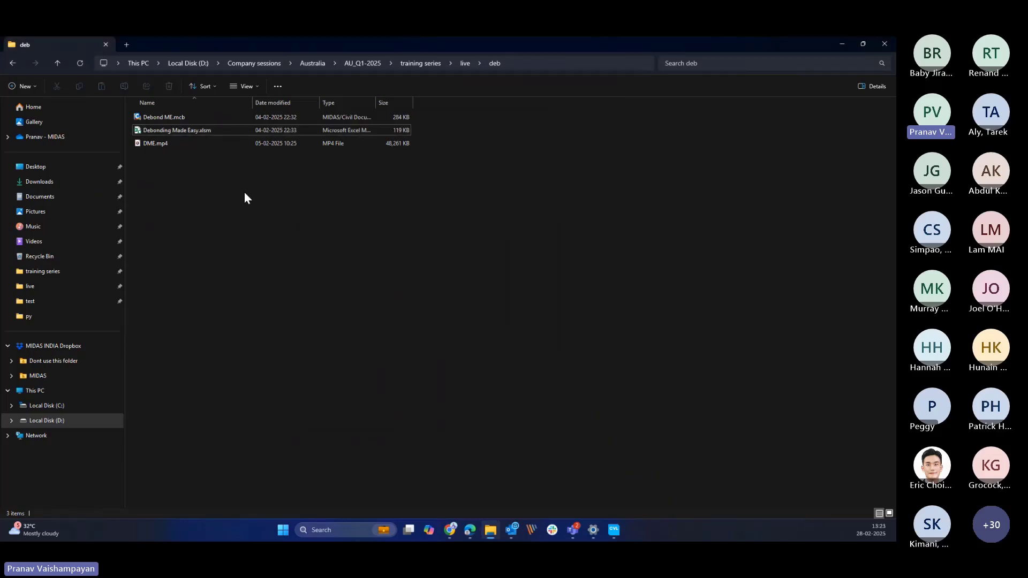
pyautogui.rightClick(234, 130)
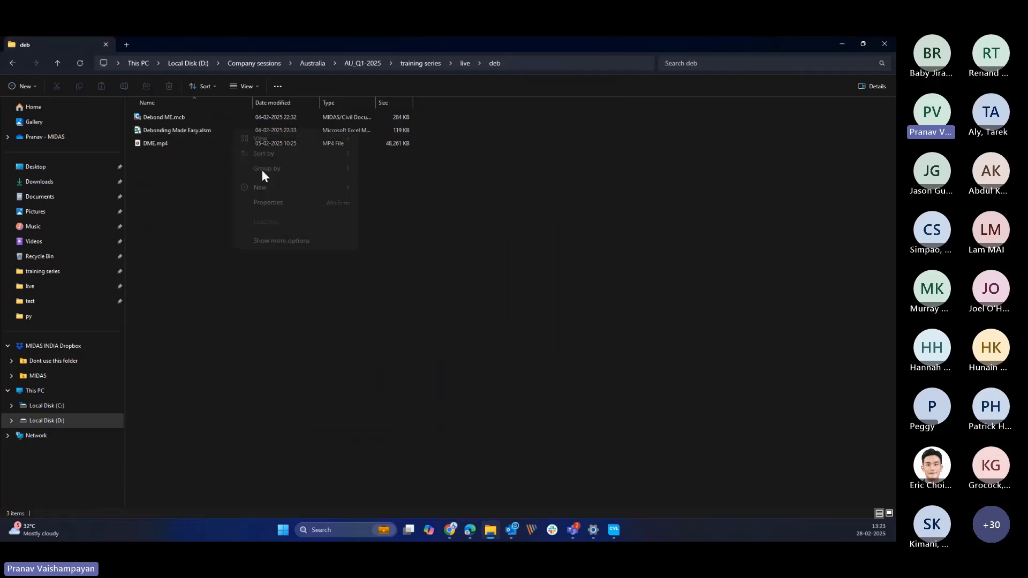
pyautogui.rightClick(182, 130)
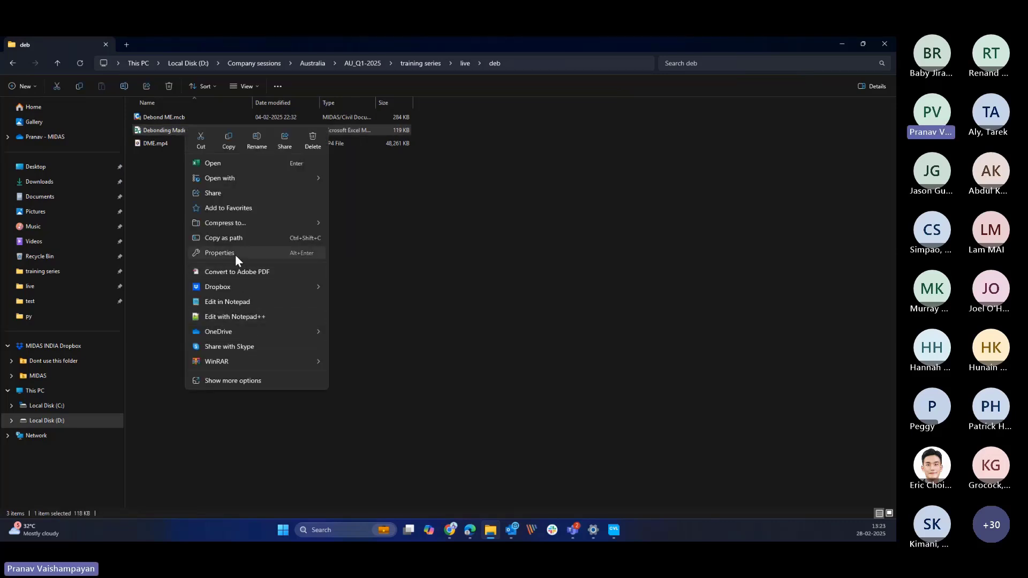
pyautogui.click(235, 255)
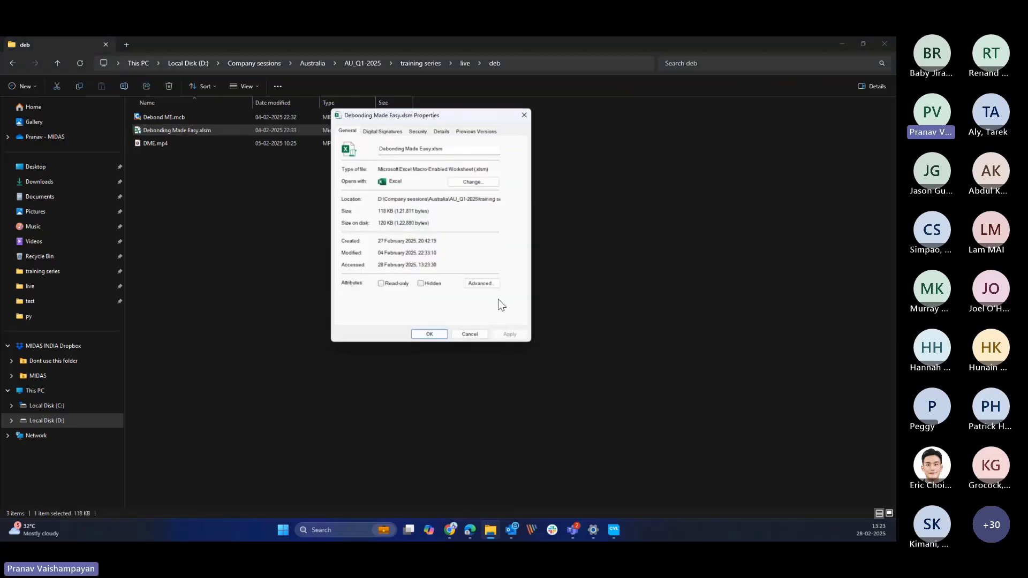
pyautogui.click(429, 334)
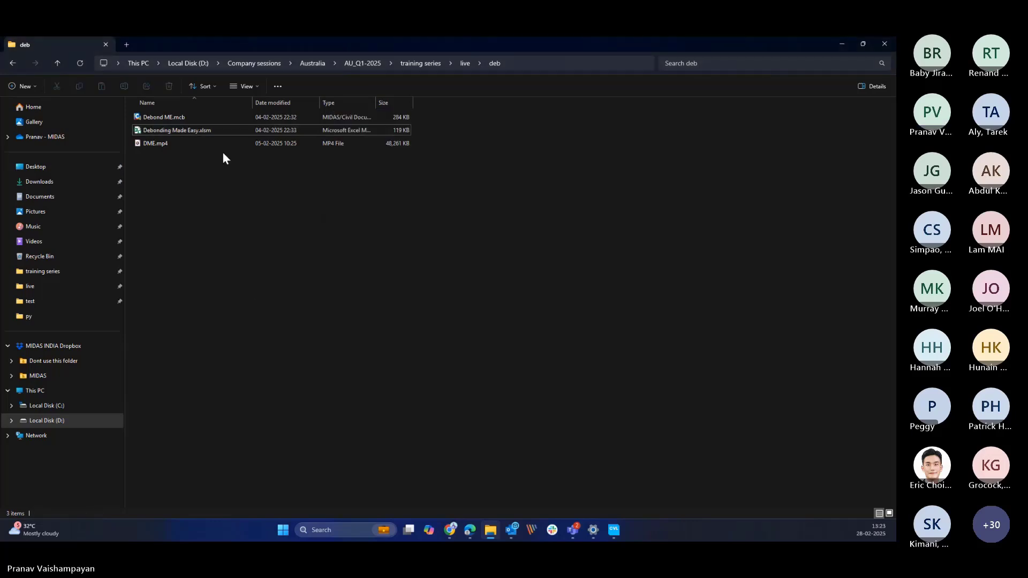
# - Open the Debonding Made Easy.xlsm workbook maximized and return to the Debond ME model in MIDAS Civil NX
pyautogui.click(224, 130)
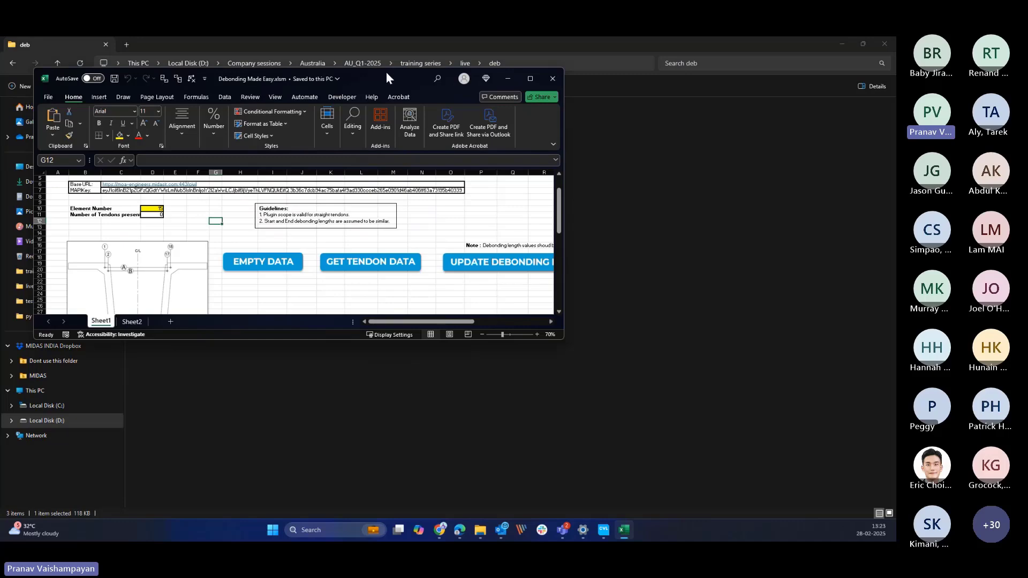
pyautogui.moveTo(386, 72); pyautogui.dragTo(728, 36)
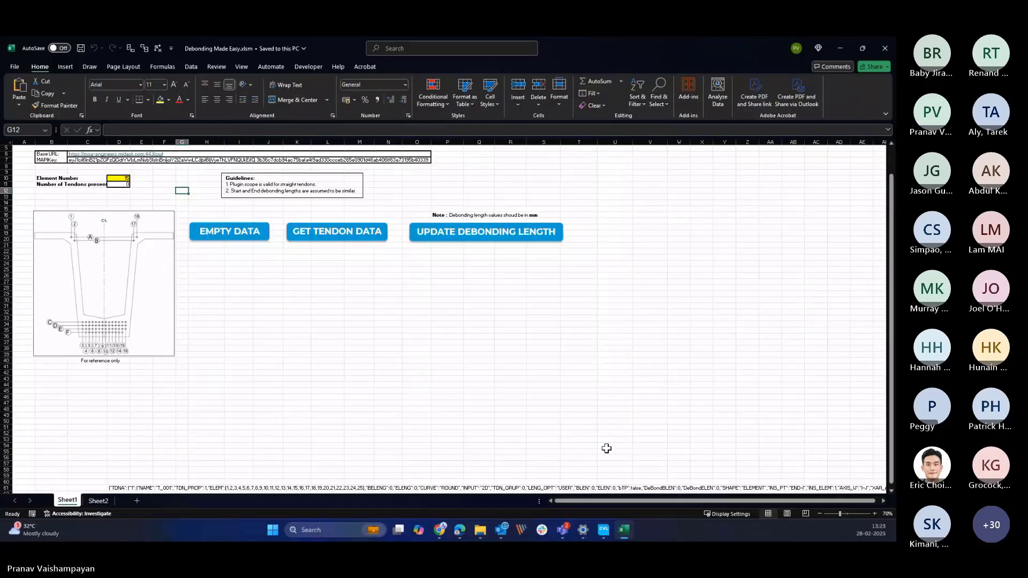
pyautogui.click(603, 530)
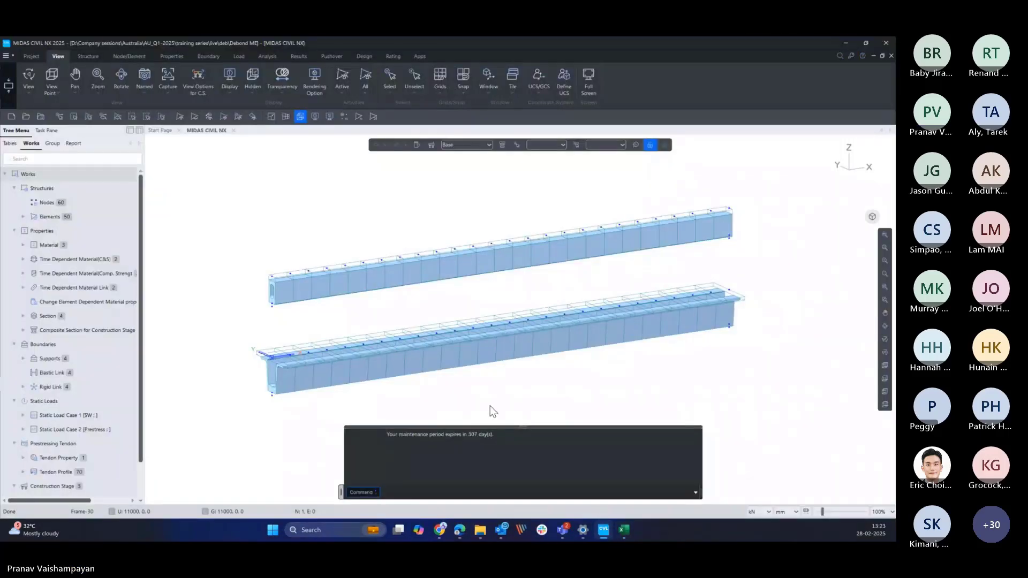
pyautogui.moveTo(502, 348); pyautogui.dragTo(509, 336, button='middle')
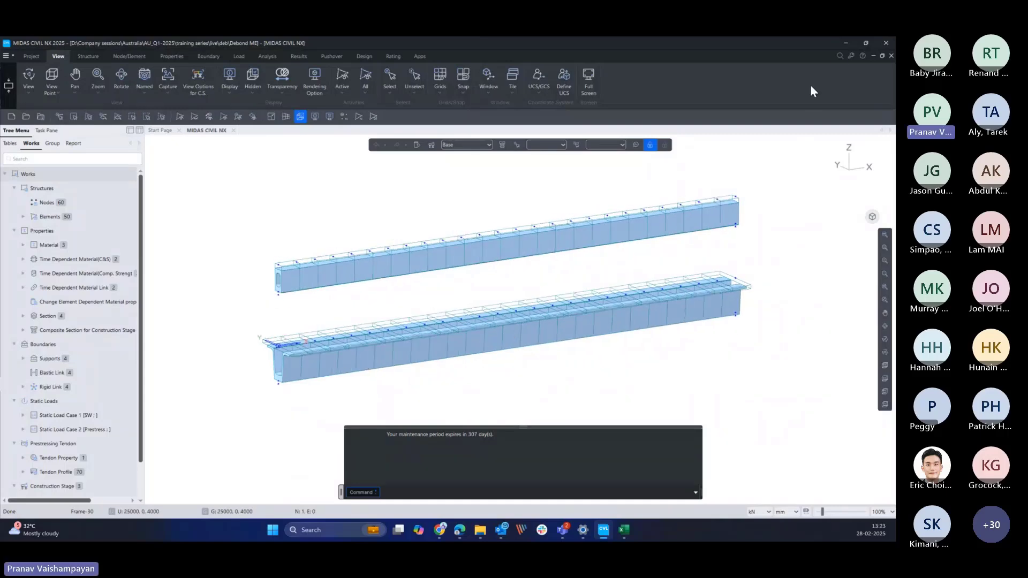
# - Widen the works tree, expand the Tendon Profile entry under Prestressing Tendon and review its tendons through T_048
pyautogui.moveTo(143, 326); pyautogui.dragTo(183, 326)
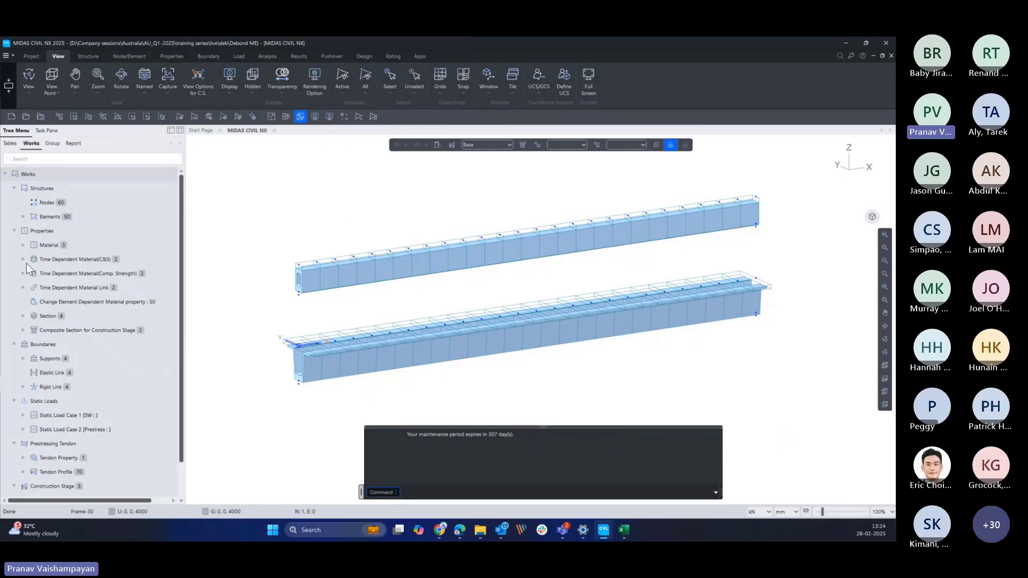
pyautogui.click(509, 145)
pyautogui.click(509, 148)
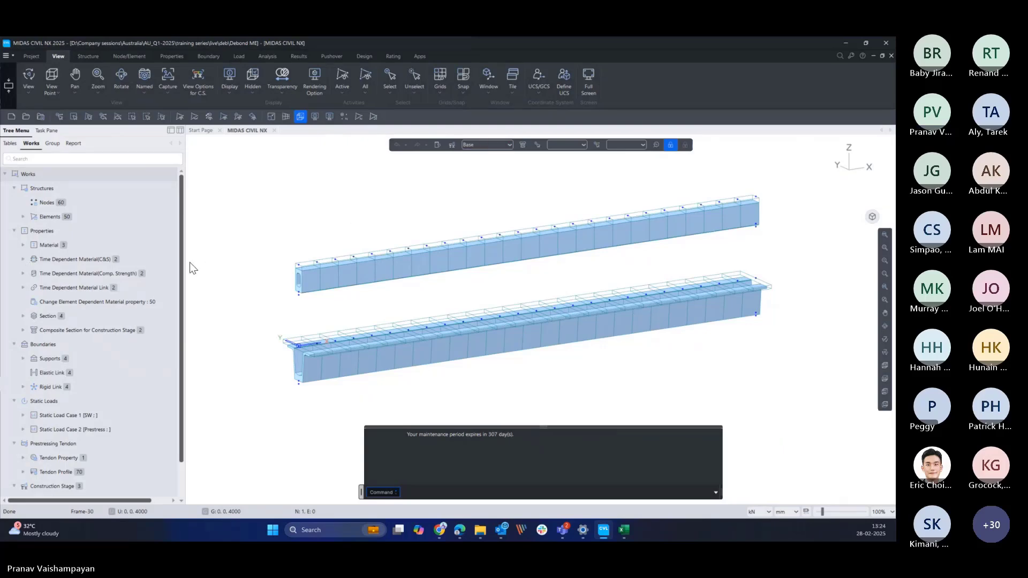
pyautogui.moveTo(182, 266); pyautogui.dragTo(175, 303)
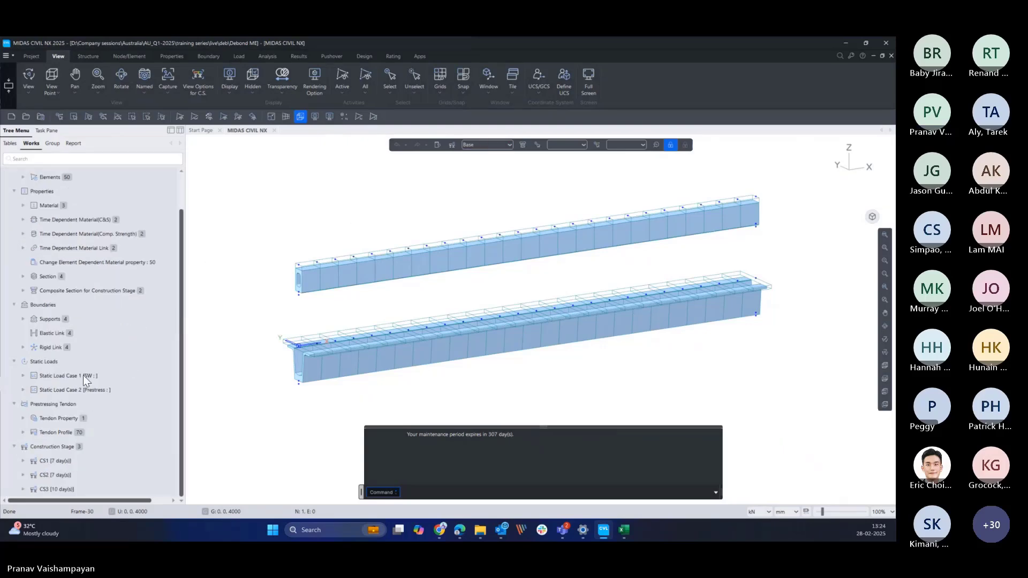
pyautogui.click(23, 433)
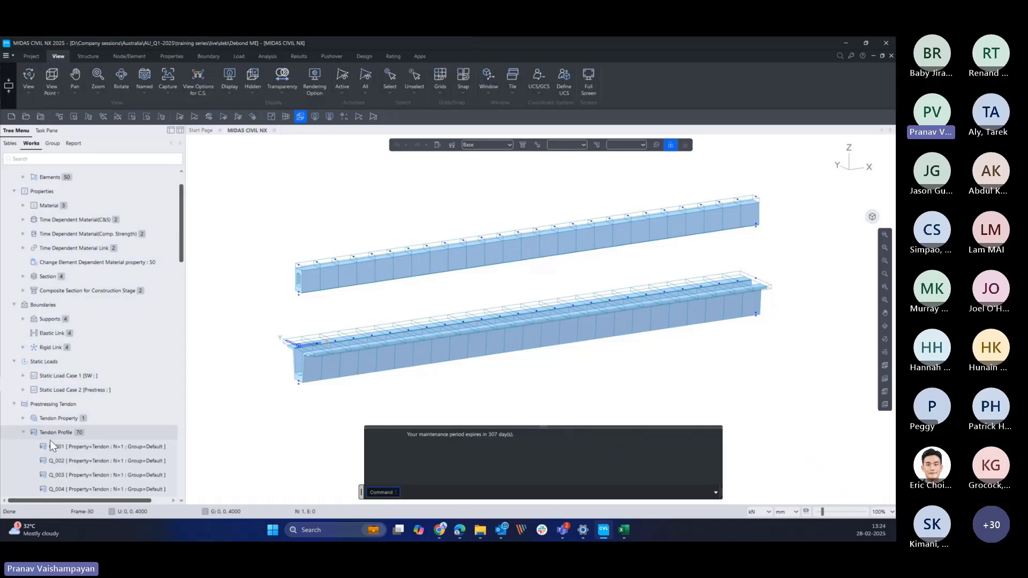
pyautogui.scroll(-10, 170, 434)
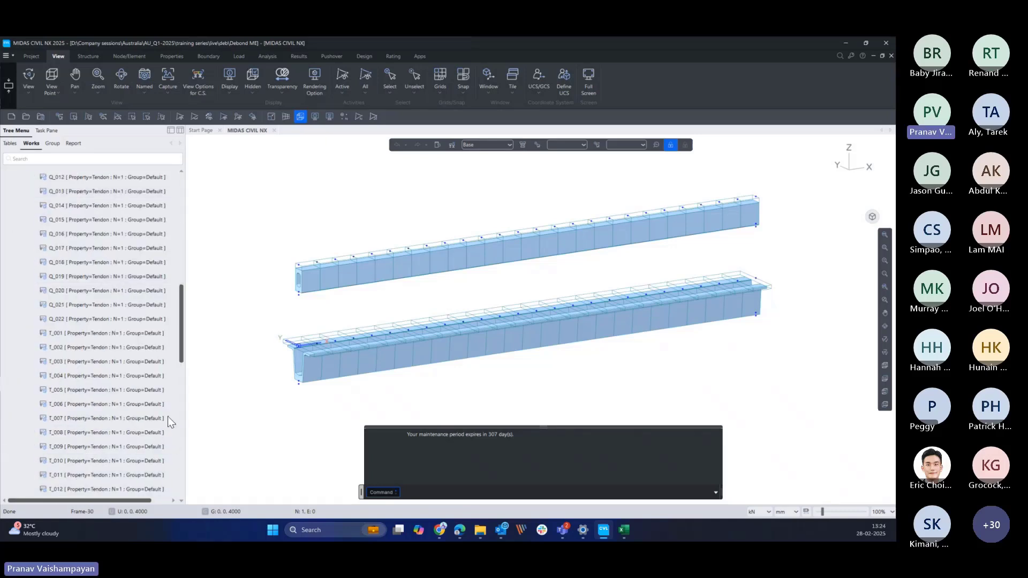
pyautogui.scroll(-13, 168, 416)
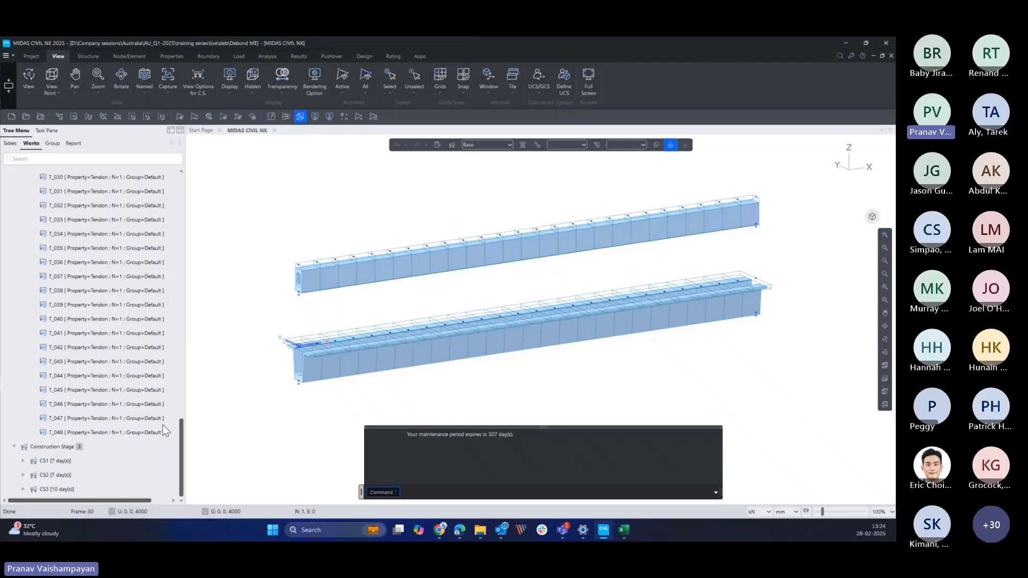
# - Select the tendon profiles listed down to T_048 and undisplay them in the girder model
pyautogui.keyDown('shift'); pyautogui.click(129, 431); pyautogui.keyUp('shift')
pyautogui.rightClick(129, 432)
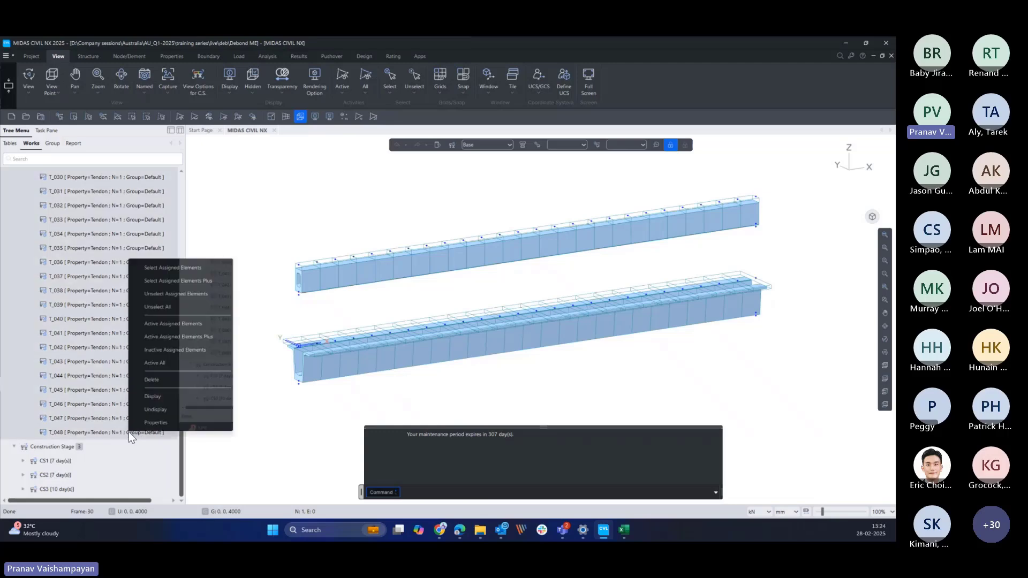
pyautogui.click(155, 408)
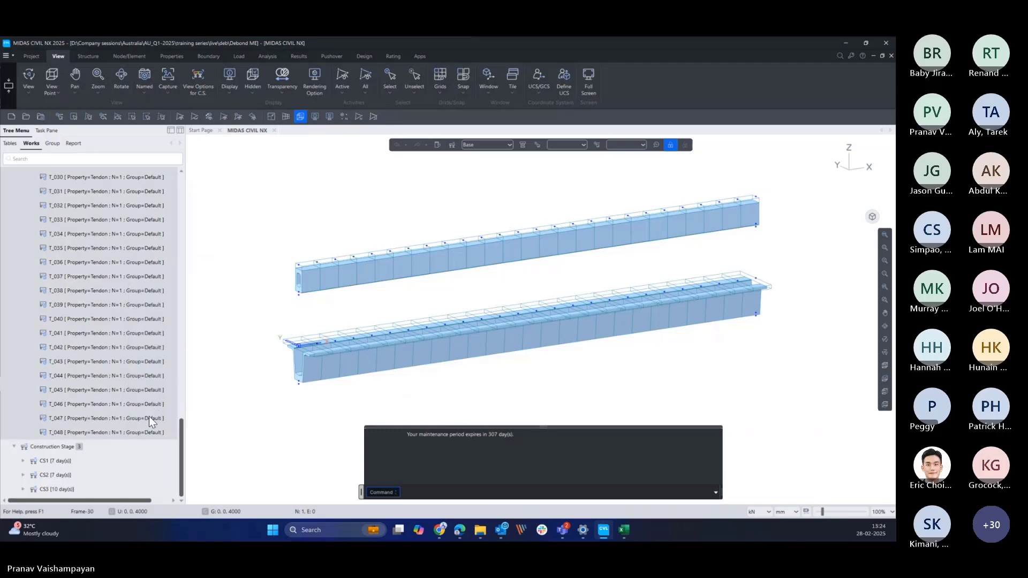
pyautogui.scroll(5, 275, 364)
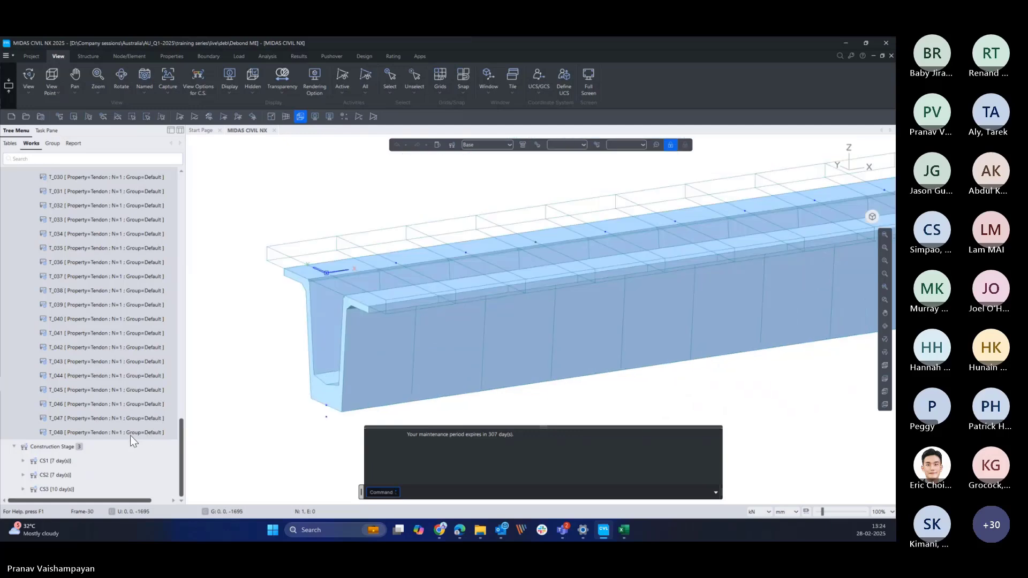
# - Display only tendon profile T_048 in the girder model
pyautogui.click(130, 434)
pyautogui.rightClick(130, 434)
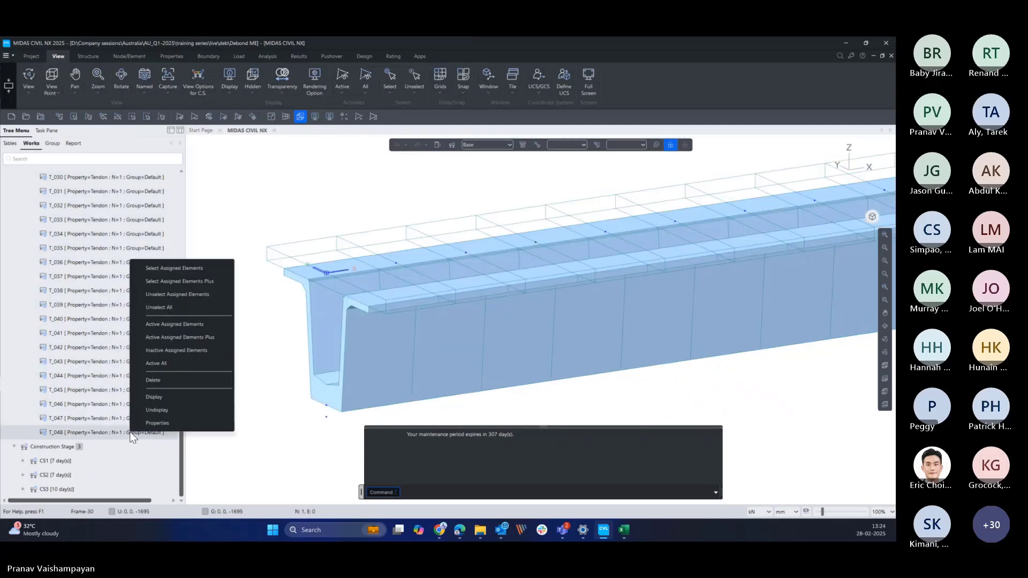
pyautogui.click(156, 398)
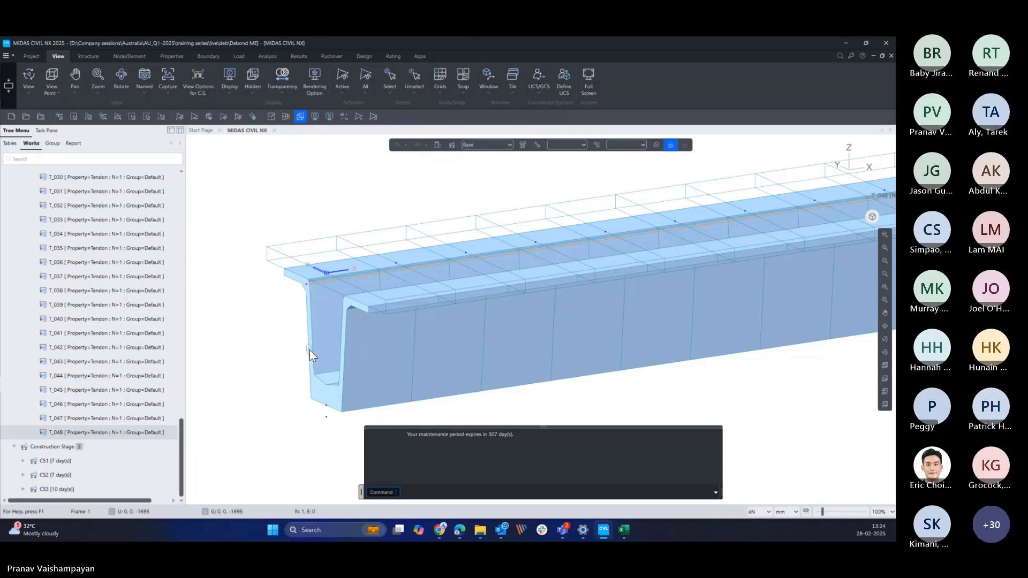
# - Select all tendon profiles from Q_001 through T_048 and display them in the girder model
pyautogui.scroll(10, 121, 386)
pyautogui.scroll(9, 120, 358)
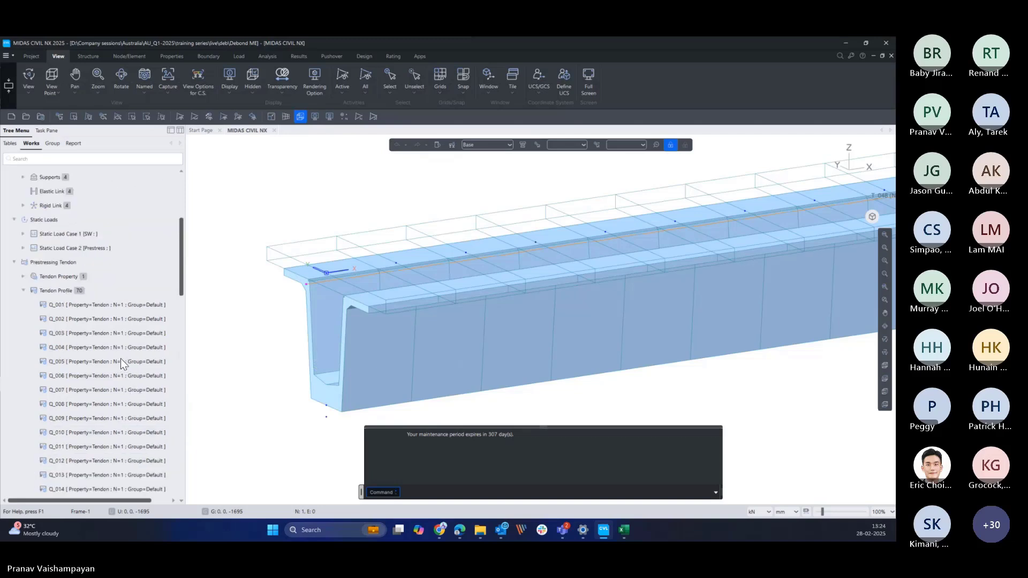
pyautogui.click(120, 304)
pyautogui.scroll(-5, 133, 352)
pyautogui.scroll(-15, 132, 352)
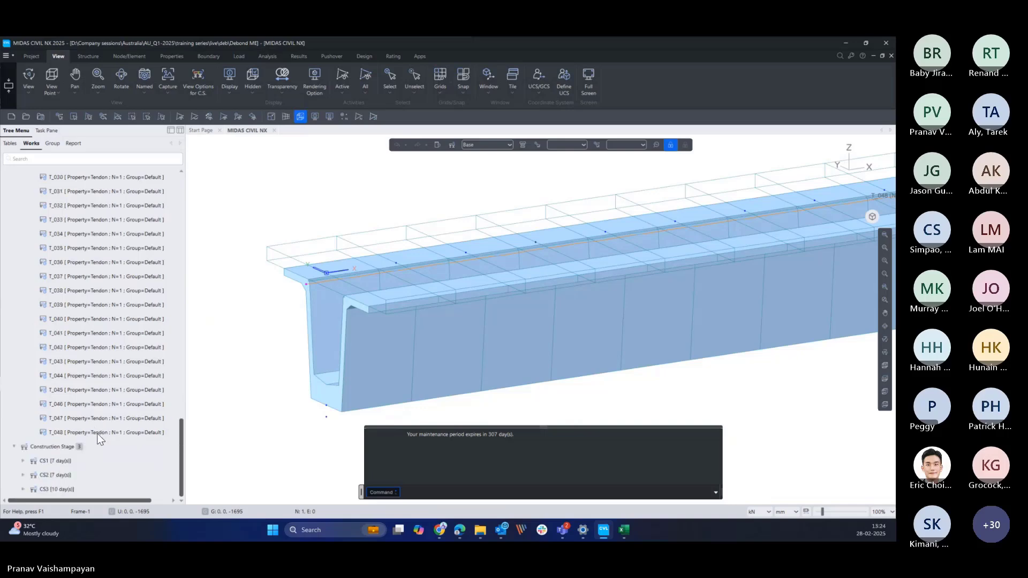
pyautogui.keyDown('shift'); pyautogui.click(111, 431); pyautogui.keyUp('shift')
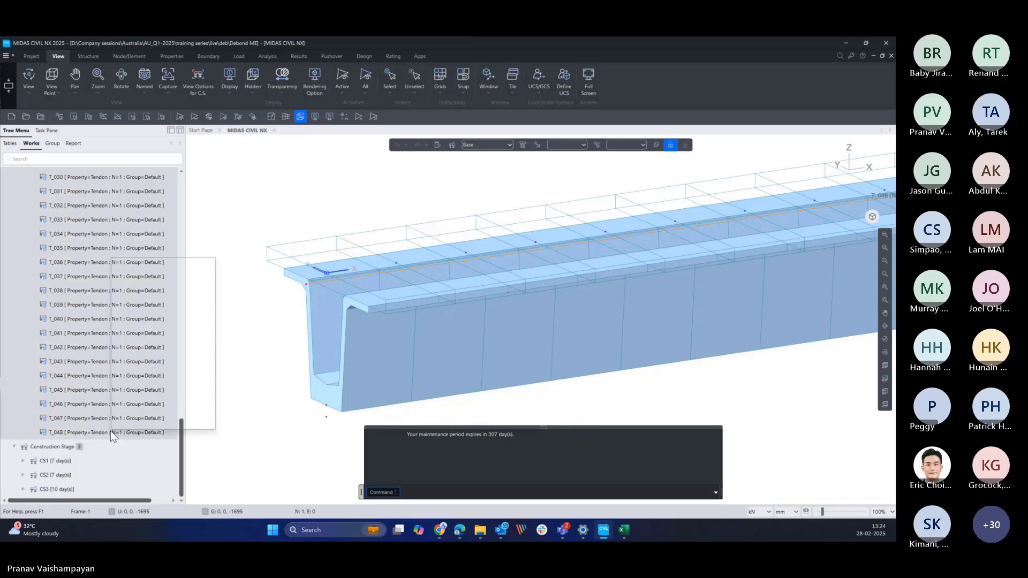
pyautogui.moveTo(111, 430); pyautogui.dragTo(287, 394)
# - Examine the displayed tendons at the near end of the open U-shaped girder
pyautogui.scroll(6, 333, 391)
pyautogui.scroll(-5, 333, 381)
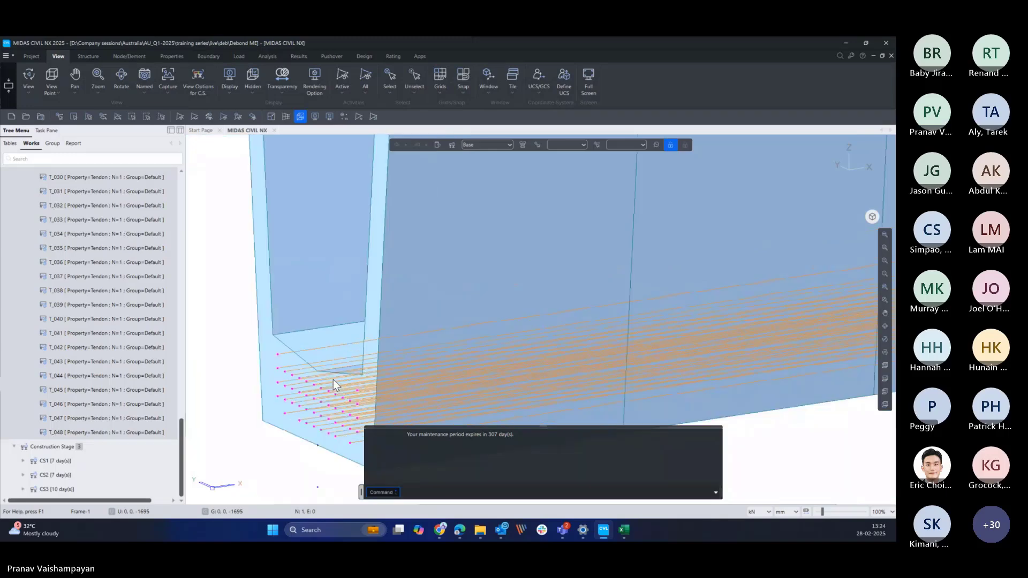
pyautogui.scroll(-4, 322, 374)
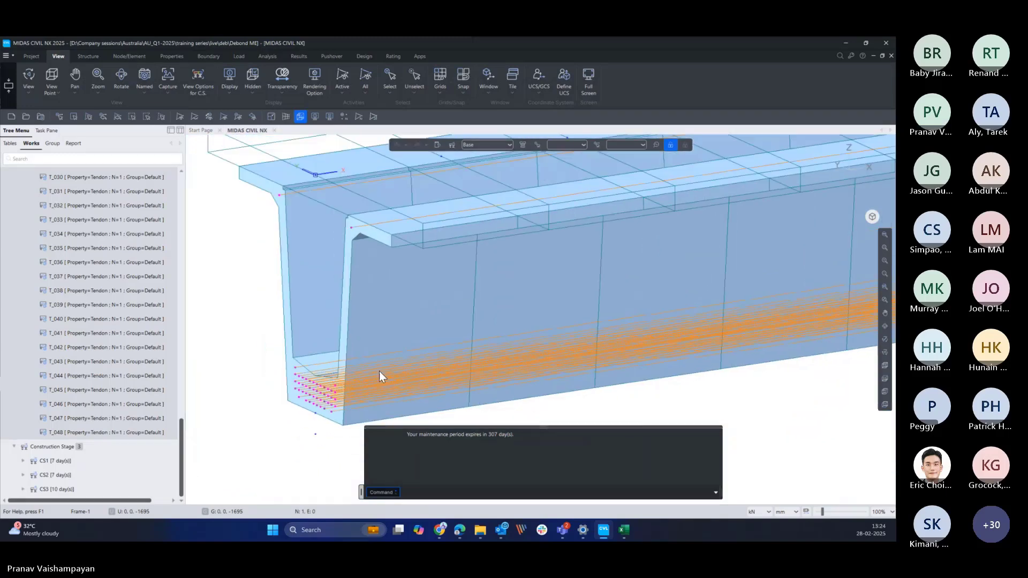
pyautogui.scroll(-2, 223, 383)
pyautogui.moveTo(335, 341); pyautogui.dragTo(323, 382, button='middle')
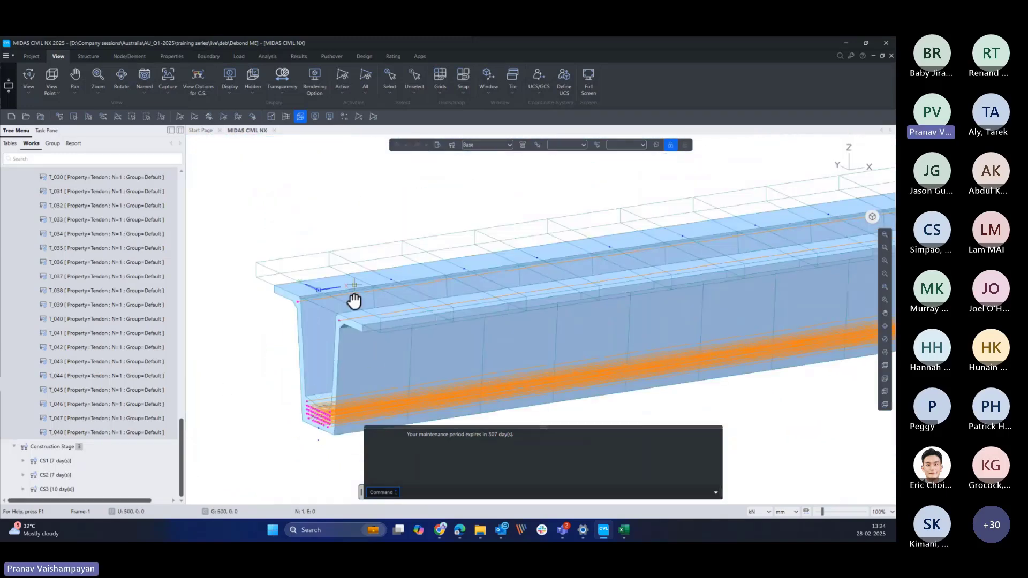
pyautogui.scroll(-1, 349, 330)
pyautogui.moveTo(353, 300)
pyautogui.mouseDown(button='middle')
pyautogui.moveTo(349, 329)
pyautogui.moveTo(364, 355)
pyautogui.mouseUp(button='middle')
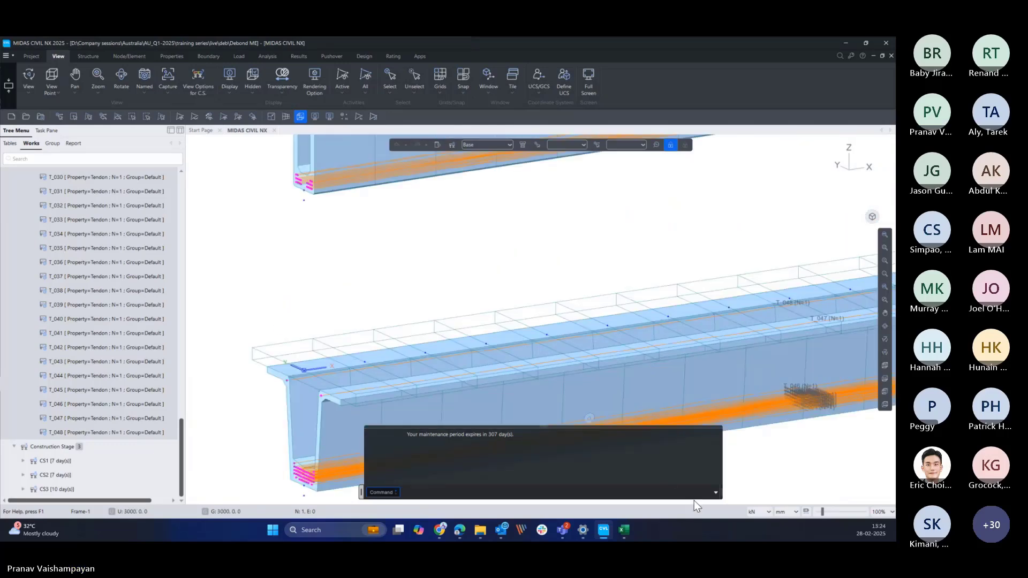
# - Collapse the message window and examine the tendons at the near end of the box girder
pyautogui.click(716, 493)
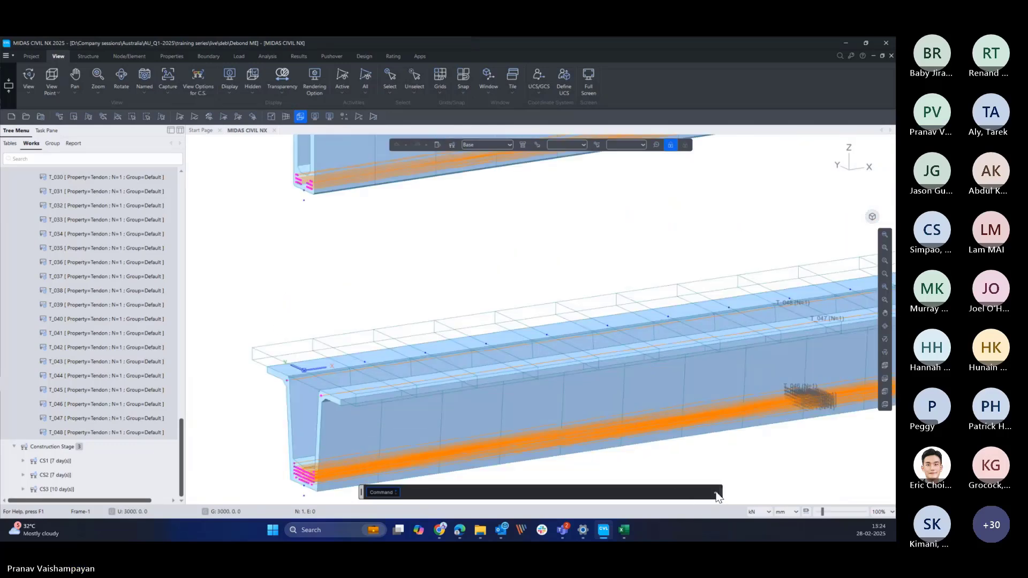
pyautogui.moveTo(292, 186); pyautogui.dragTo(339, 290, button='middle')
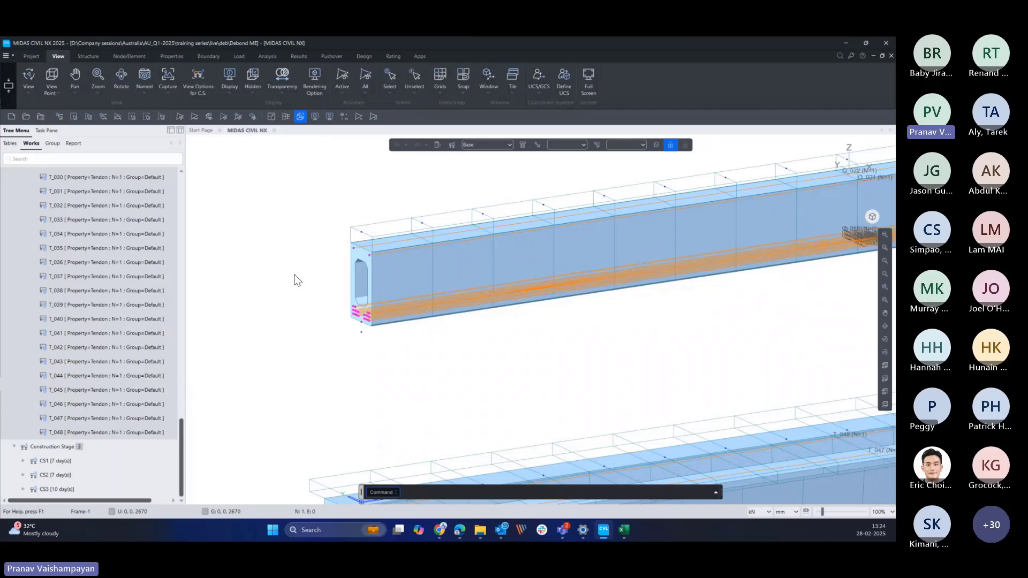
pyautogui.scroll(5, 372, 314)
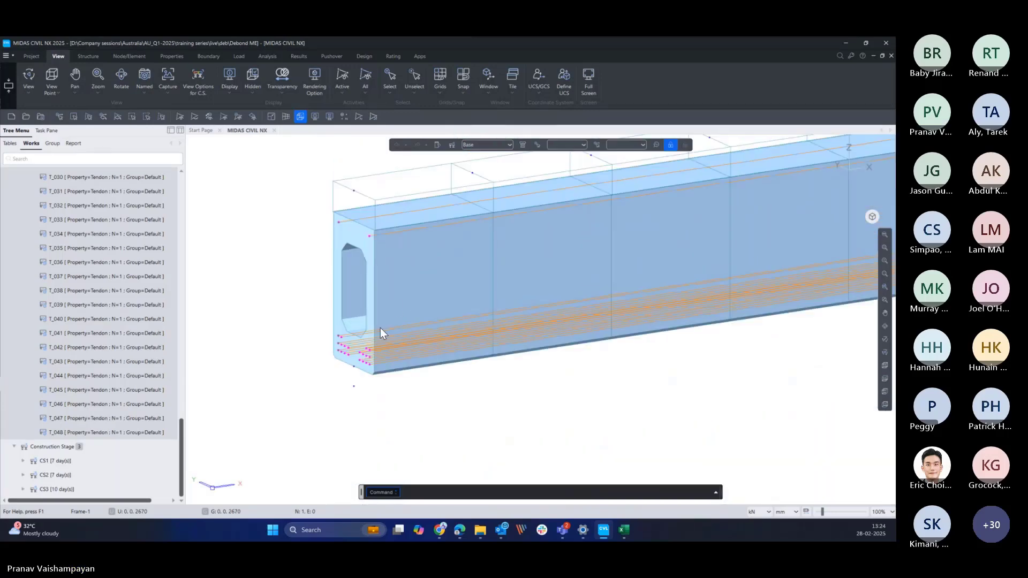
pyautogui.scroll(3, 374, 335)
pyautogui.scroll(-2, 412, 336)
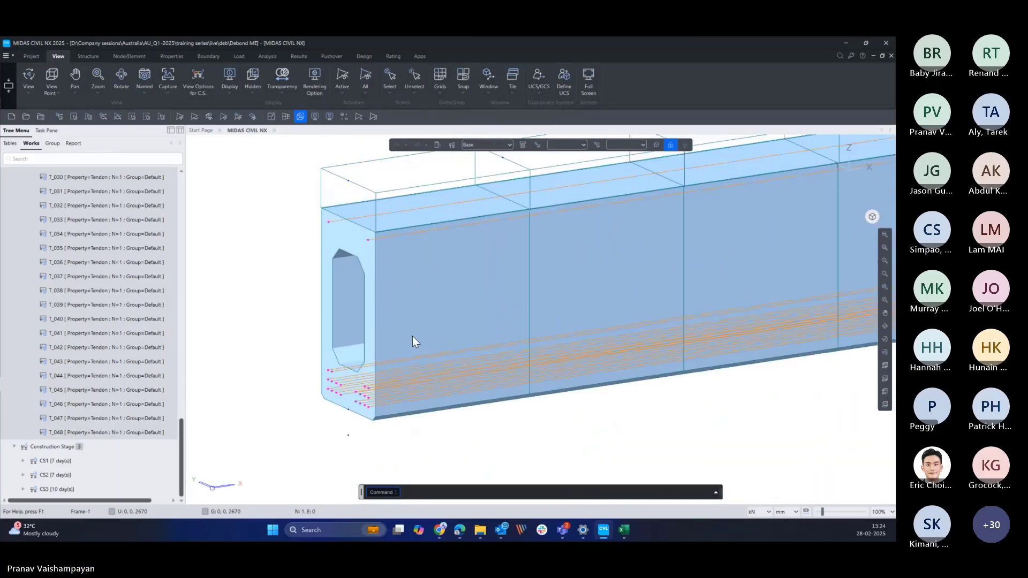
# - Set the model to the left view and examine the tendon layout across the U-shaped girder's section
pyautogui.click(855, 146)
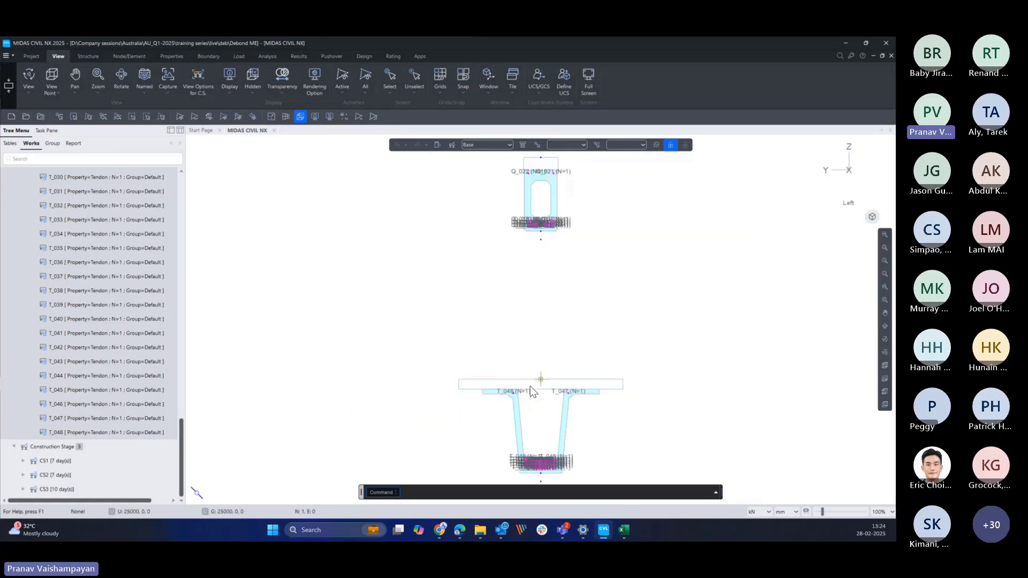
pyautogui.scroll(5, 545, 406)
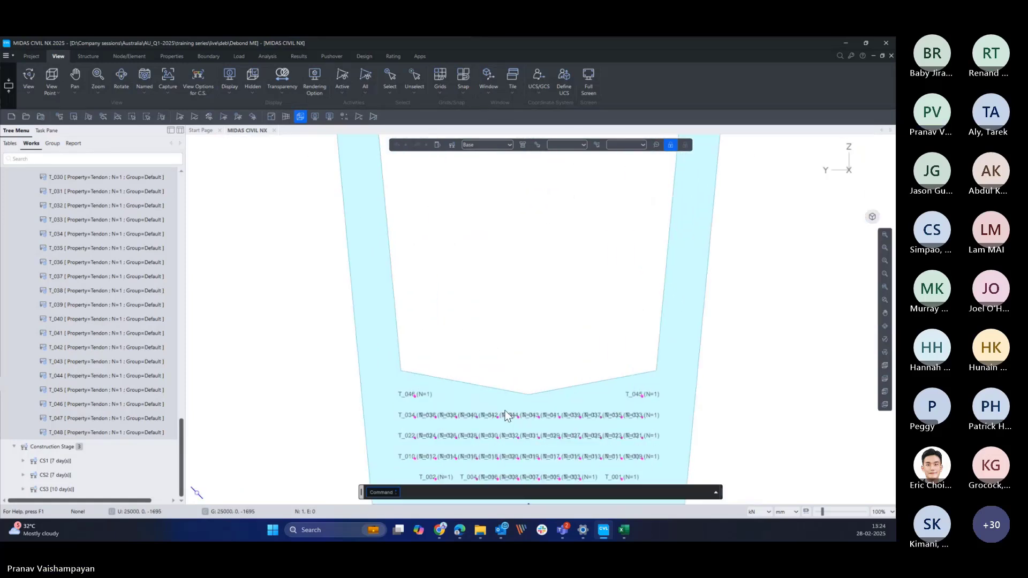
pyautogui.scroll(5, 425, 397)
pyautogui.scroll(-6, 454, 386)
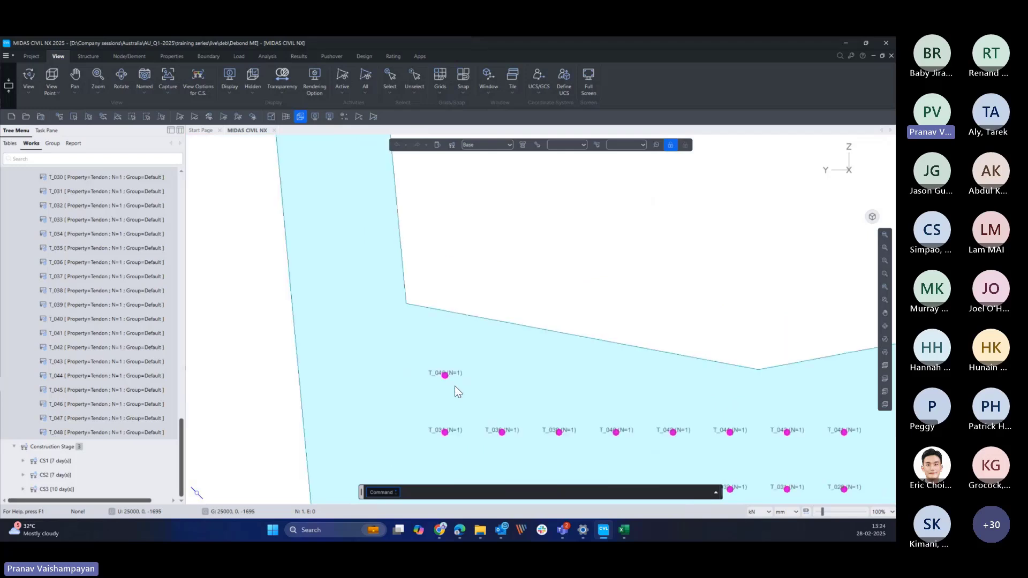
pyautogui.moveTo(565, 300); pyautogui.dragTo(565, 455, button='middle')
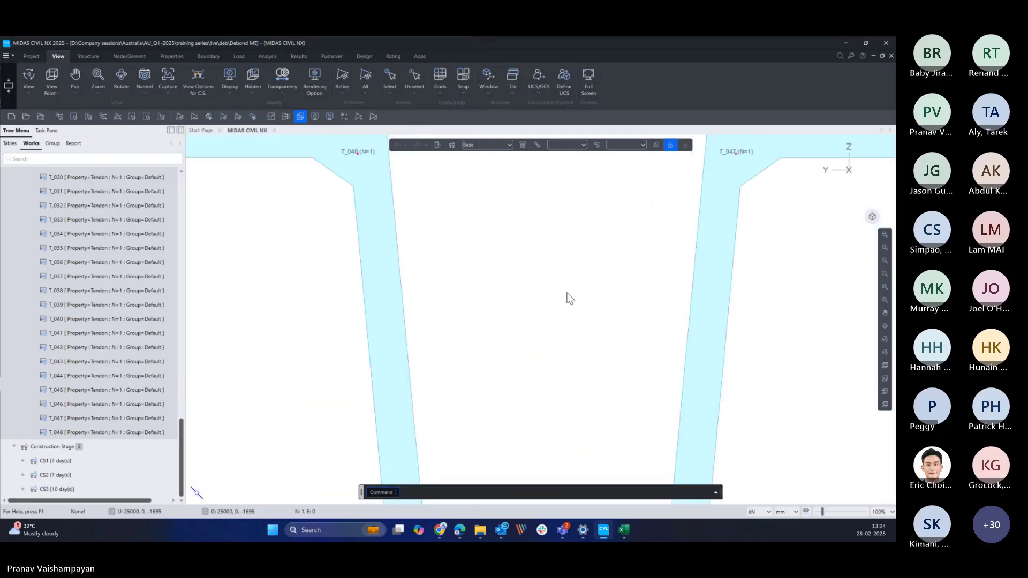
pyautogui.scroll(-1, 570, 292)
pyautogui.moveTo(621, 234); pyautogui.dragTo(604, 305, button='middle')
pyautogui.scroll(-3, 619, 277)
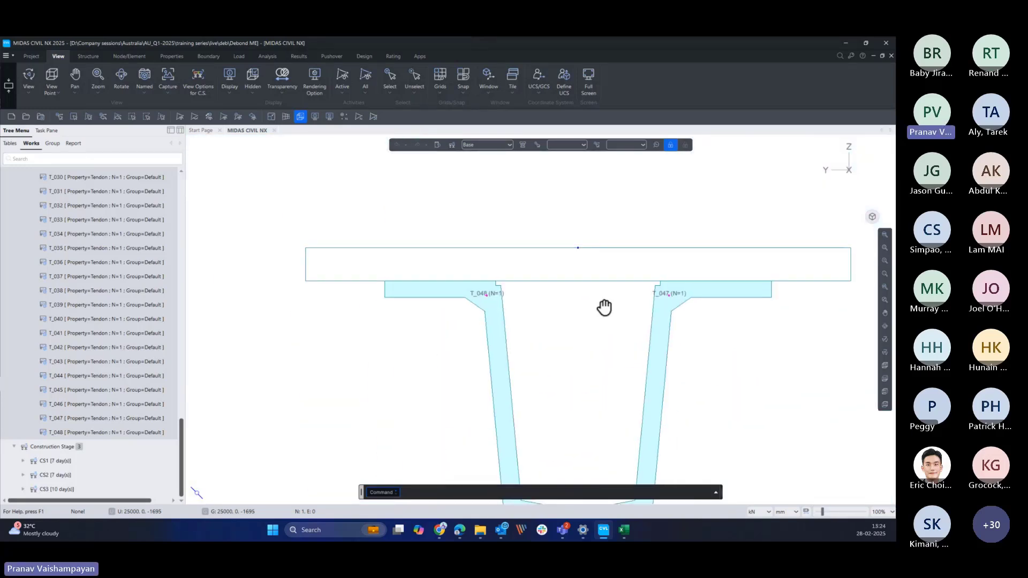
# - Examine the tendon layout in the box girder's section and return the model to the isometric view
pyautogui.scroll(-8, 588, 316)
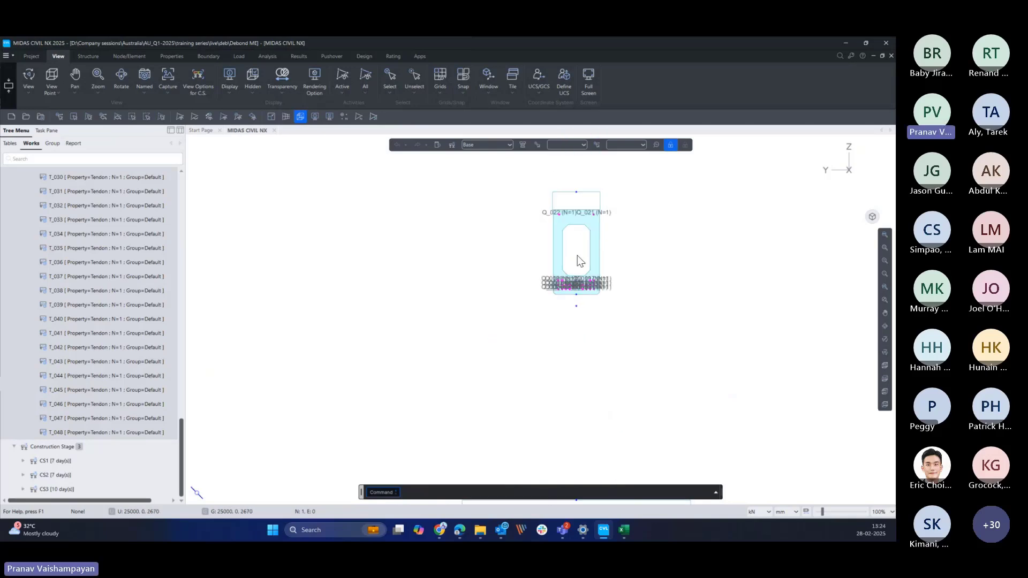
pyautogui.scroll(4, 580, 256)
pyautogui.scroll(2, 556, 348)
pyautogui.scroll(-3, 554, 348)
pyautogui.scroll(-4, 555, 348)
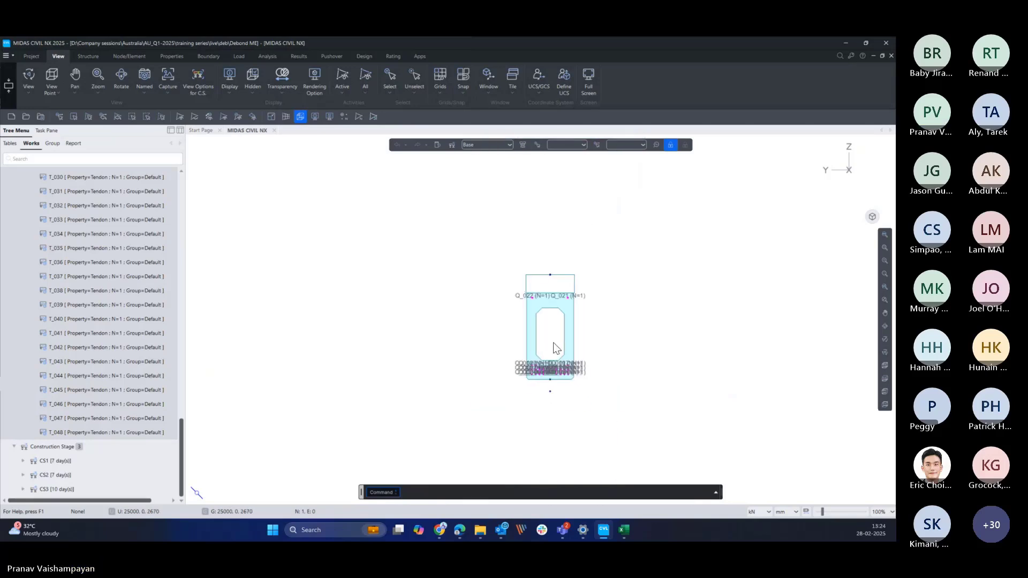
pyautogui.click(871, 220)
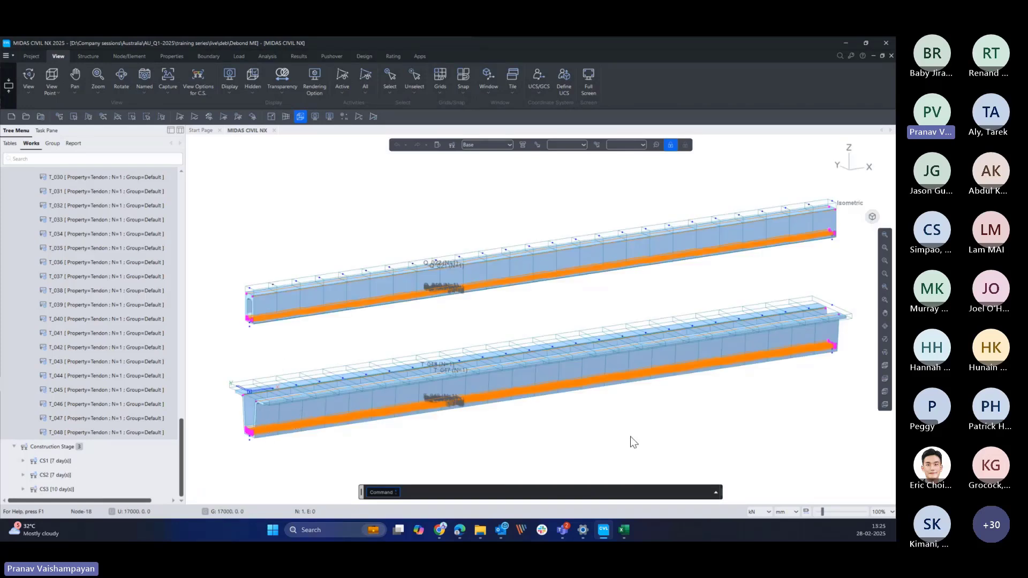
# - Switch to the Debonding Made Easy.xlsm workbook in Excel and review Sheet1 from its title at 100% zoom
pyautogui.click(625, 528)
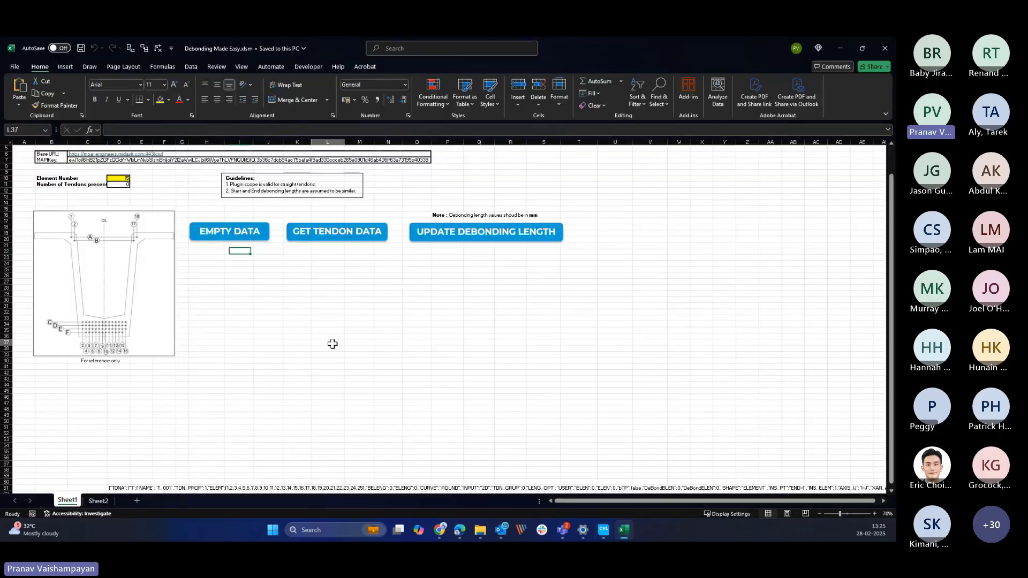
pyautogui.keyDown('ctrl'); pyautogui.scroll(2, 247, 315); pyautogui.keyUp('ctrl')
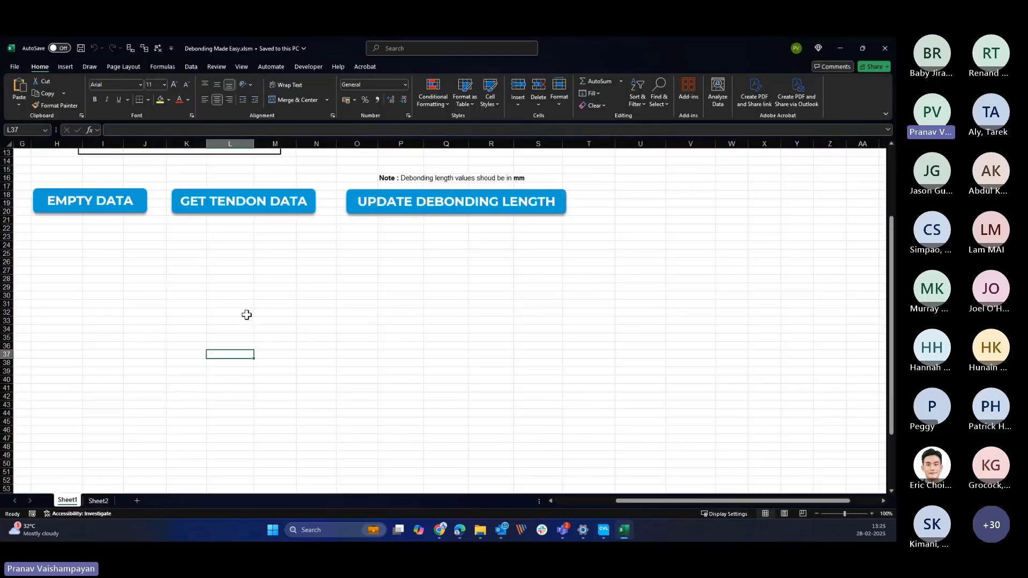
pyautogui.hscroll(-3, 284, 353)
pyautogui.scroll(4, 284, 353)
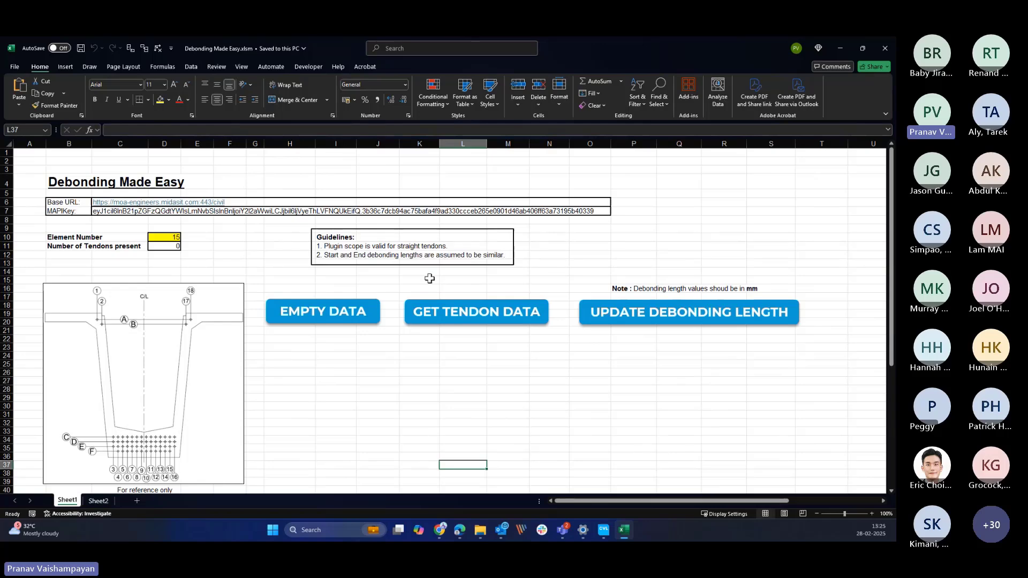
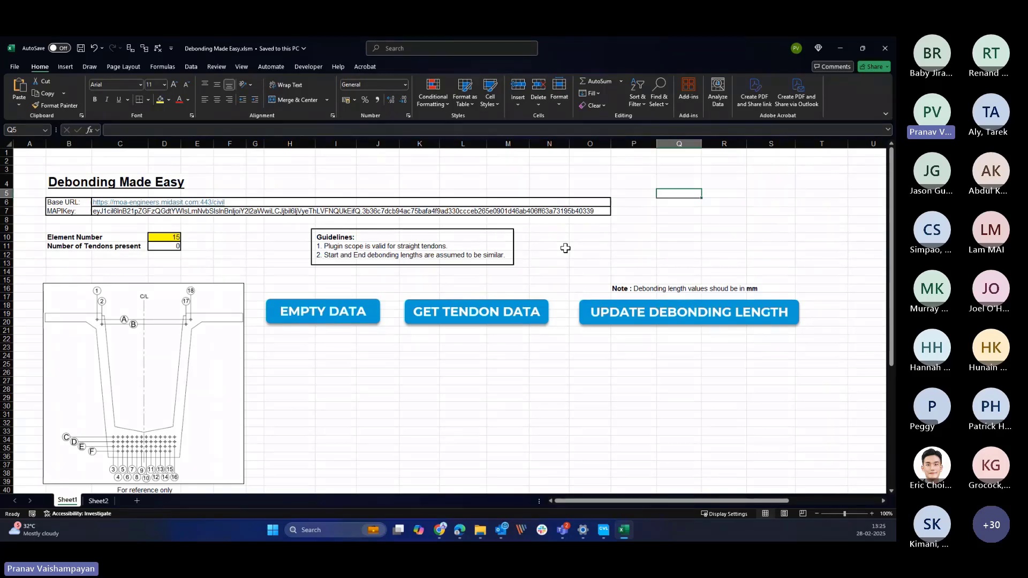
# - Check the two girders in MIDAS Civil NX, then return to the Excel workbook and review the plugin guidelines
pyautogui.click(604, 530)
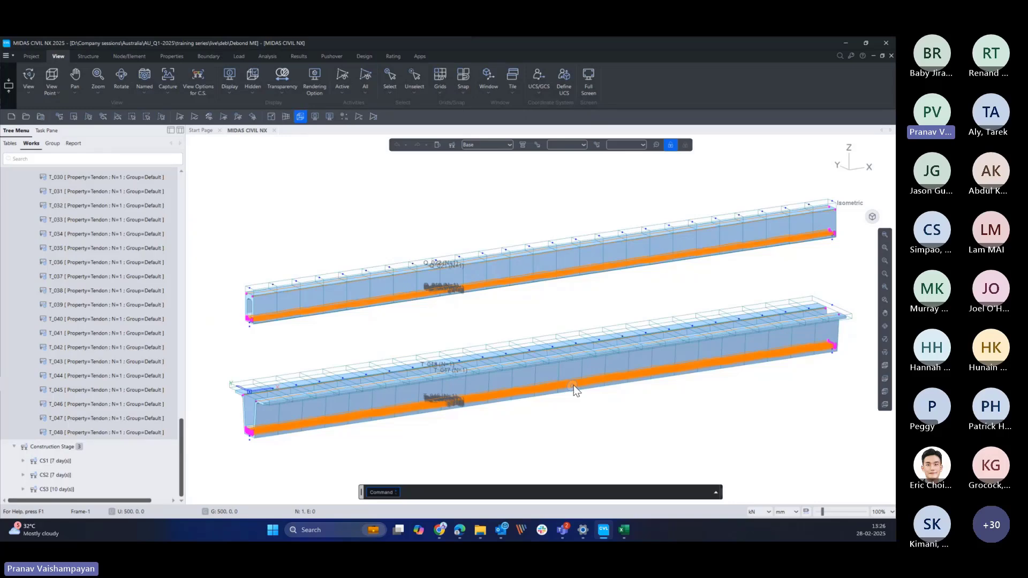
pyautogui.click(624, 529)
pyautogui.scroll(-2, 587, 345)
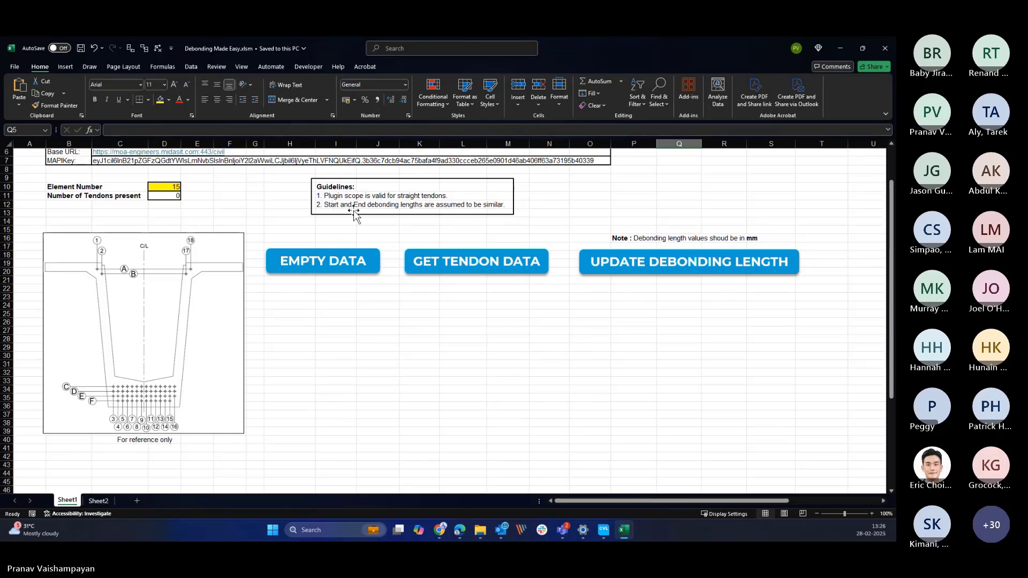
pyautogui.click(560, 205)
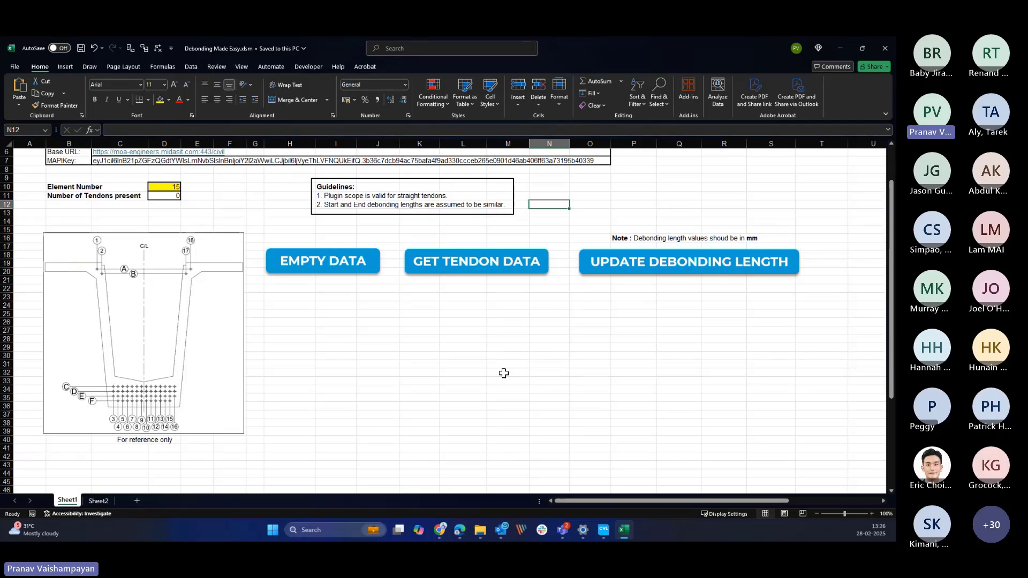
# - Return to the girder model in MIDAS Civil NX and turn on the element numbers
pyautogui.click(841, 47)
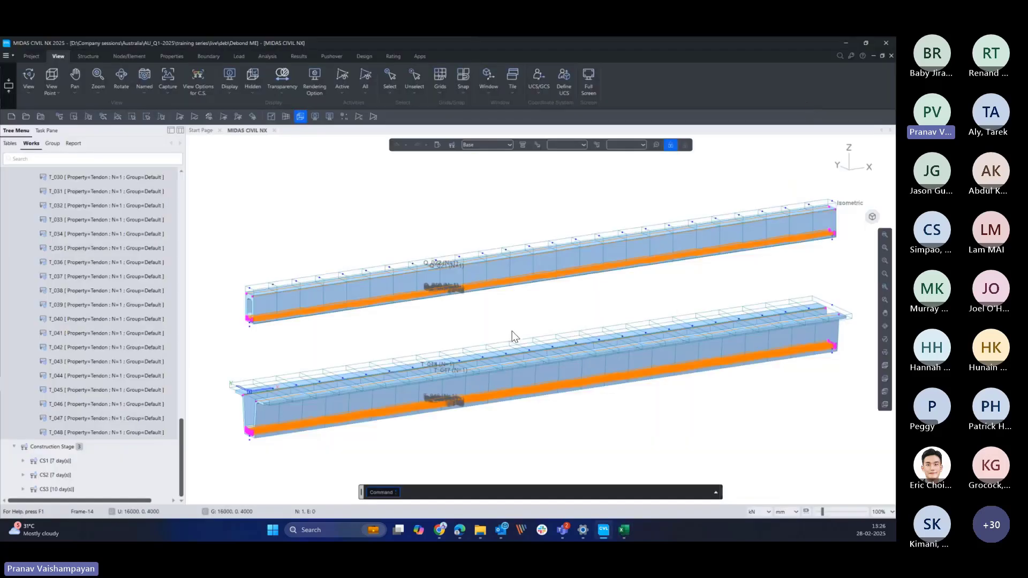
pyautogui.scroll(1, 513, 331)
pyautogui.moveTo(483, 316); pyautogui.dragTo(460, 326, button='middle')
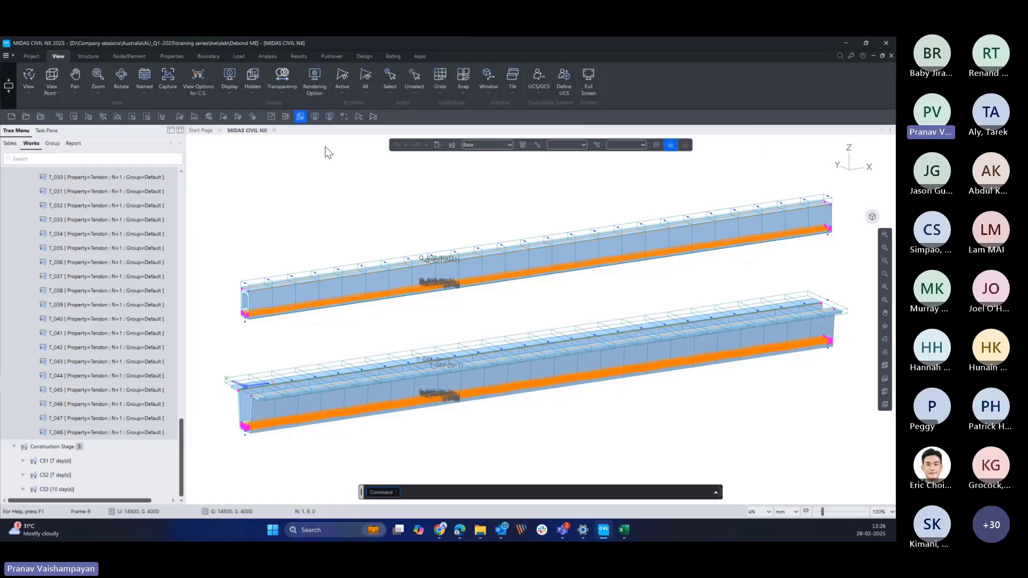
pyautogui.click(356, 117)
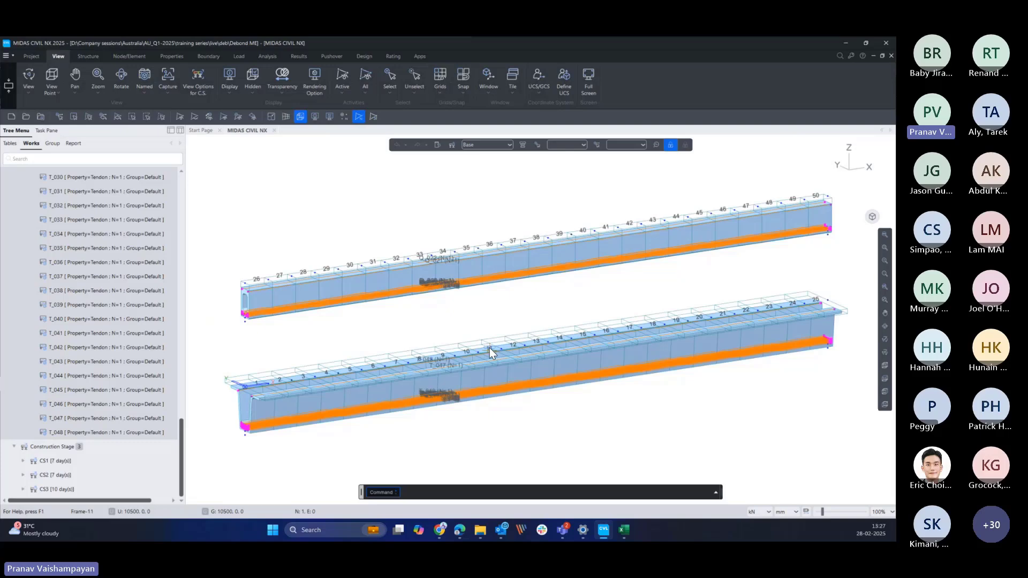
# - Switch to the Debonding Made Easy.xlsm workbook in Excel and set the Element Number to 11
pyautogui.click(623, 530)
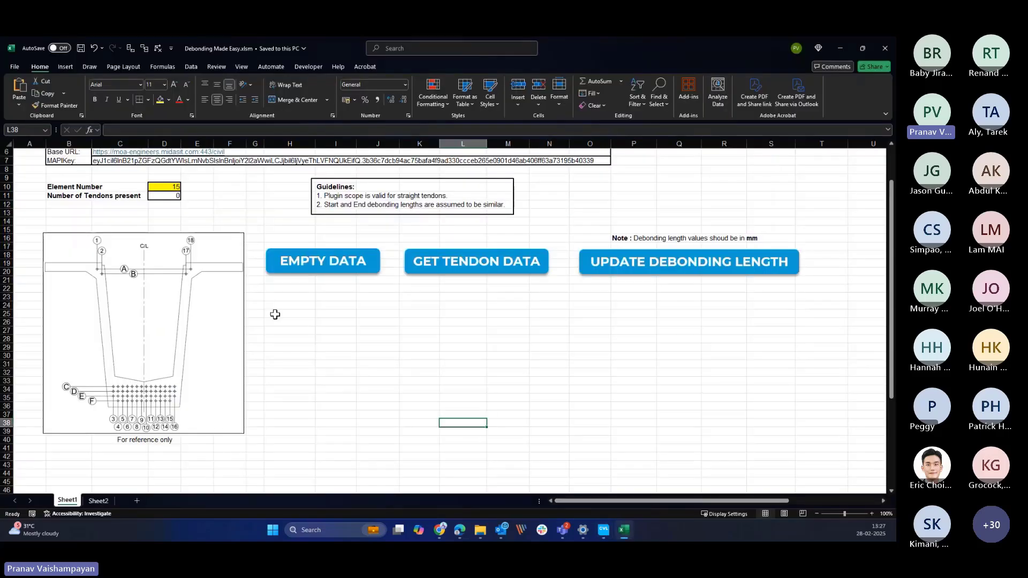
pyautogui.click(166, 185)
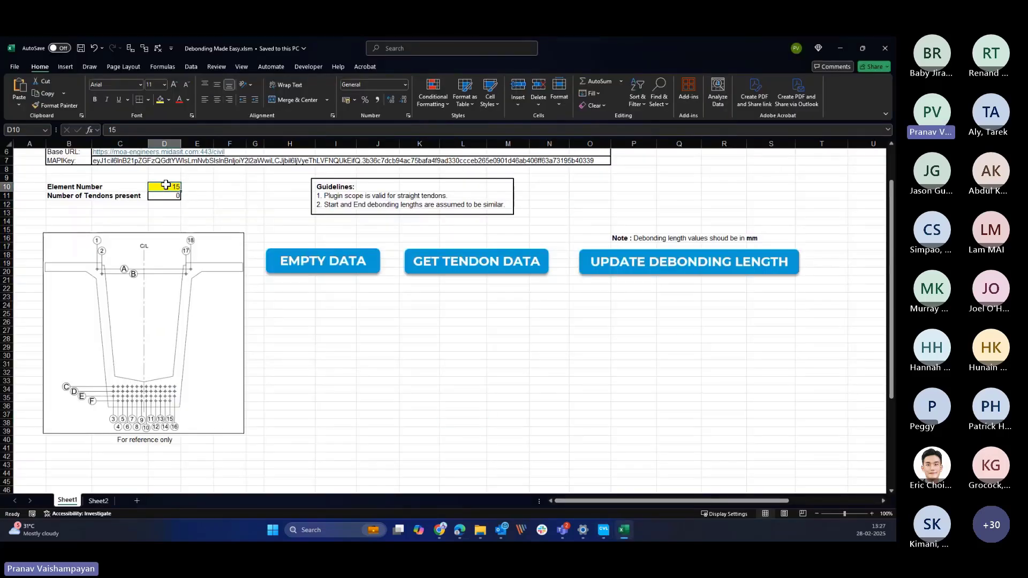
pyautogui.write('11')
pyautogui.press('Return')
pyautogui.click(255, 196)
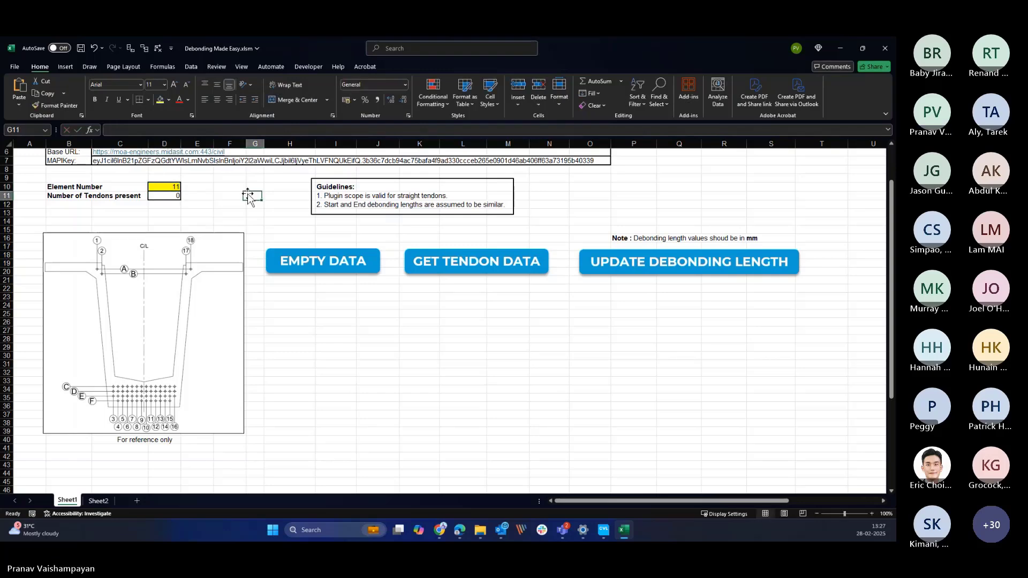
pyautogui.scroll(2, 228, 230)
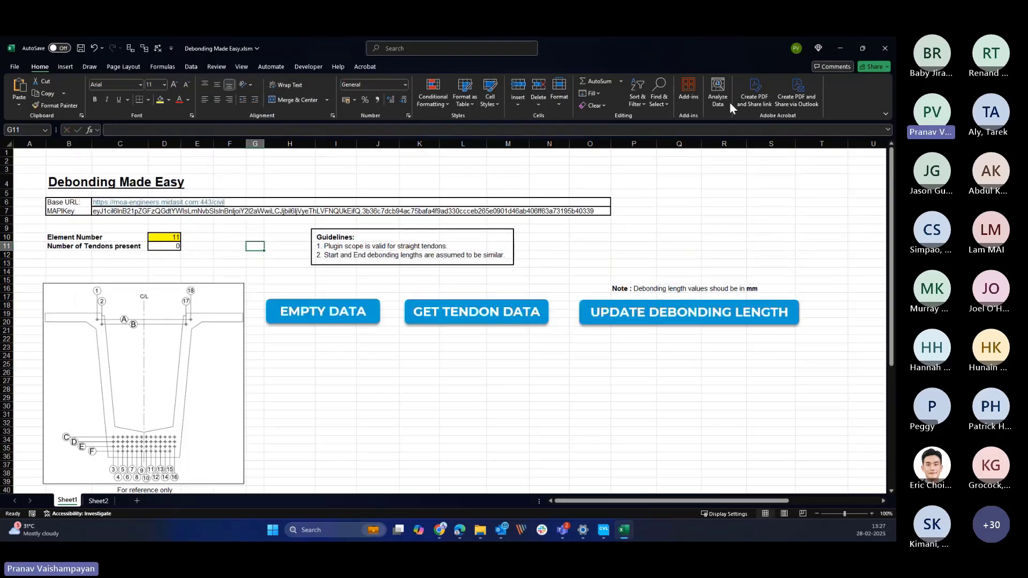
# - Arrange the Excel workbook beside MIDAS Civil NX and copy the MAPI-Key from the MIDAS API settings
pyautogui.doubleClick(686, 47)
pyautogui.moveTo(896, 211); pyautogui.dragTo(880, 216)
pyautogui.click(95, 172)
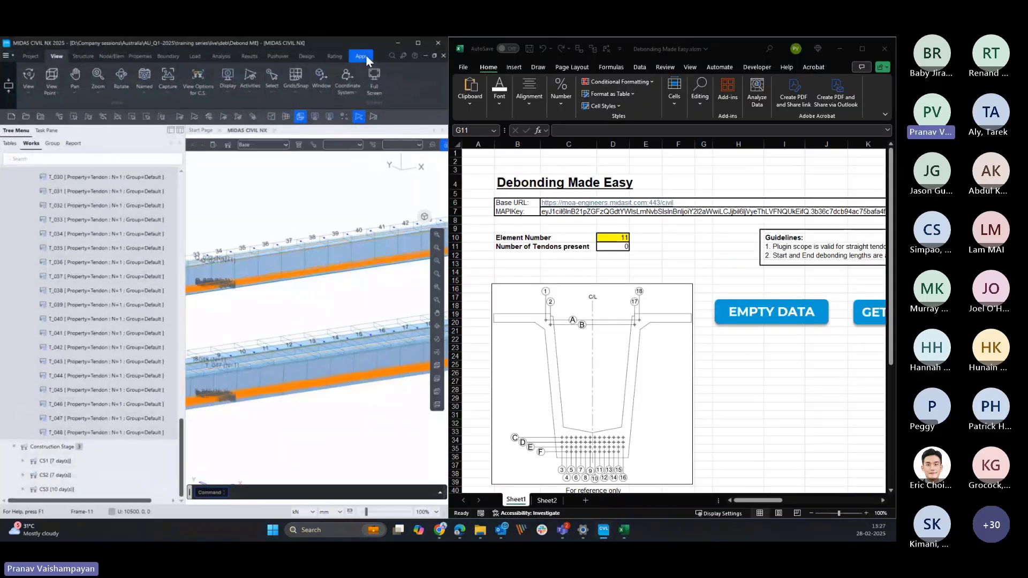
pyautogui.click(362, 56)
pyautogui.click(329, 91)
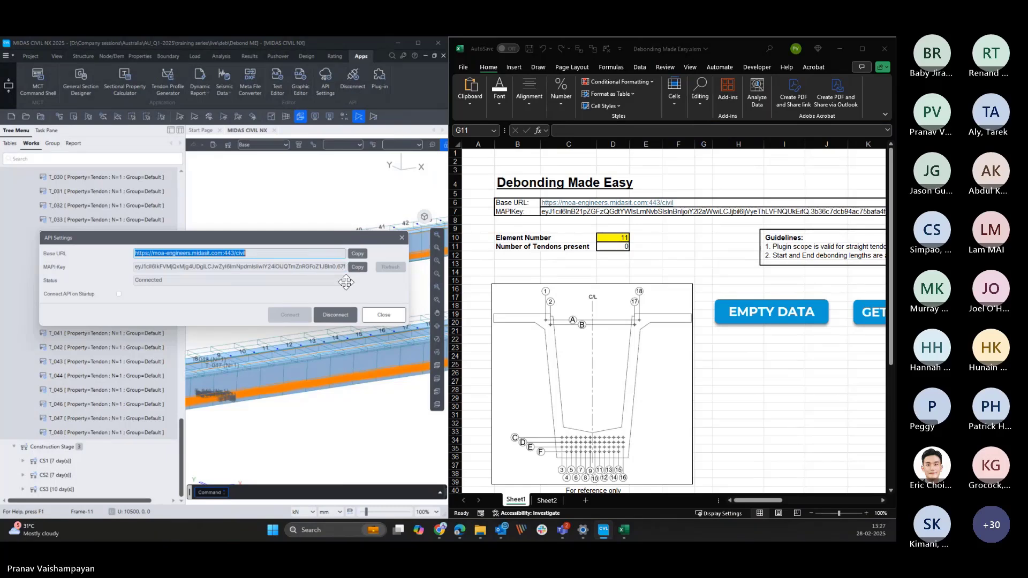
pyautogui.click(358, 268)
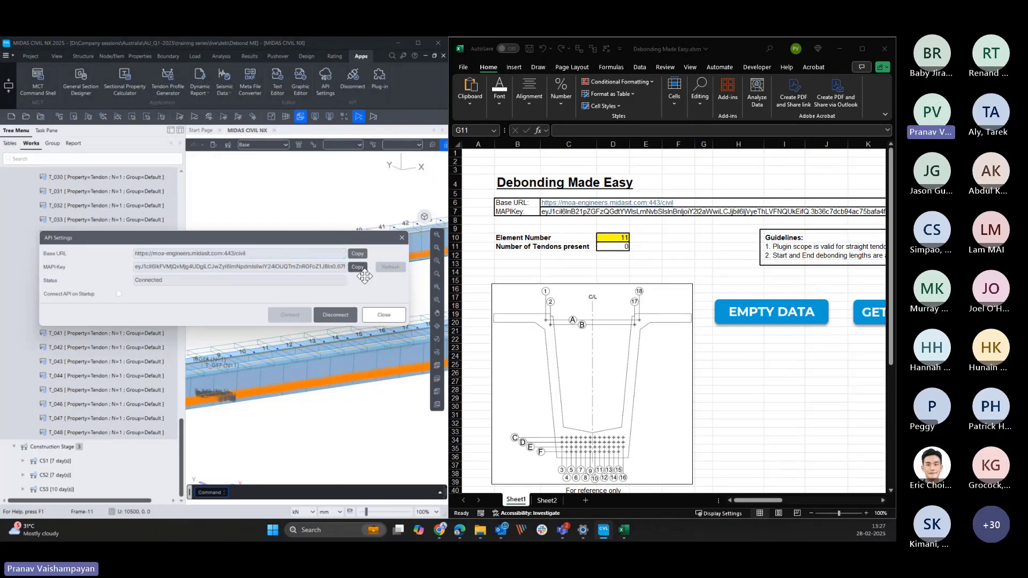
pyautogui.click(381, 316)
# - Replace the MAPIKey in cell C7 of the Debonding Made Easy workbook with the copied key
pyautogui.click(555, 220)
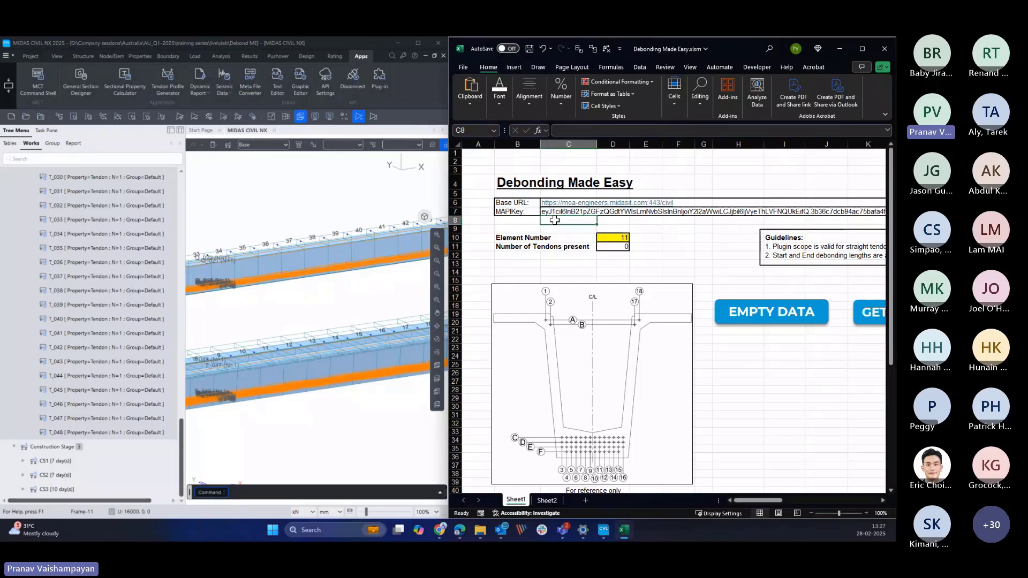
pyautogui.press('Up')
pyautogui.click(566, 129)
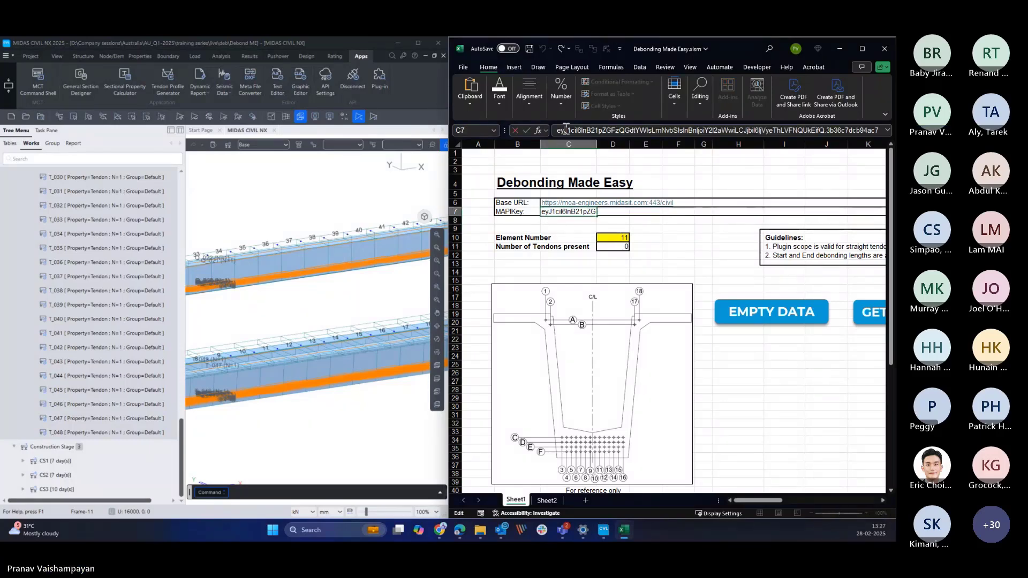
pyautogui.hotkey('ctrl', 'a')
pyautogui.hotkey('ctrl', 'v')
pyautogui.press('Return')
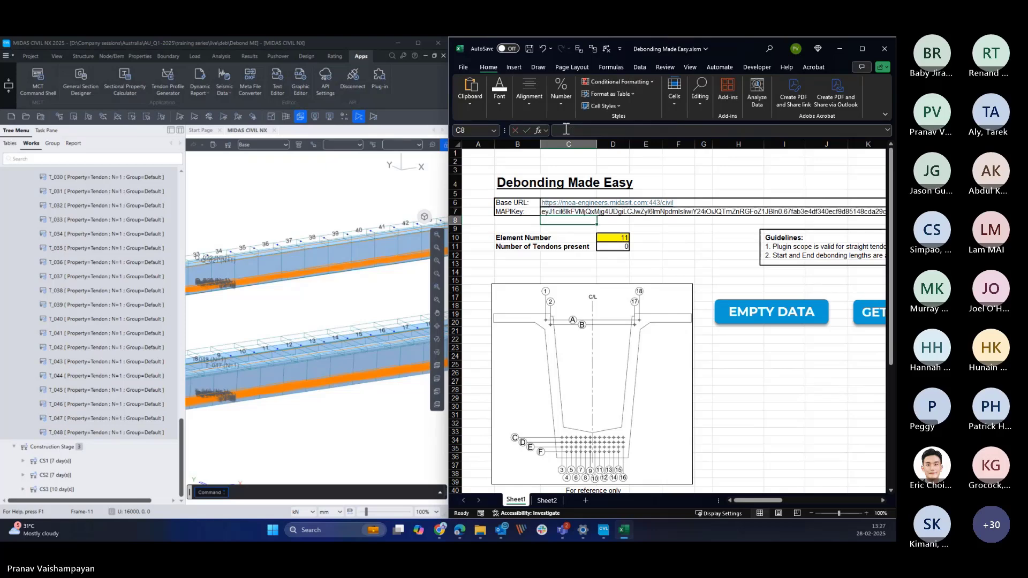
pyautogui.click(715, 253)
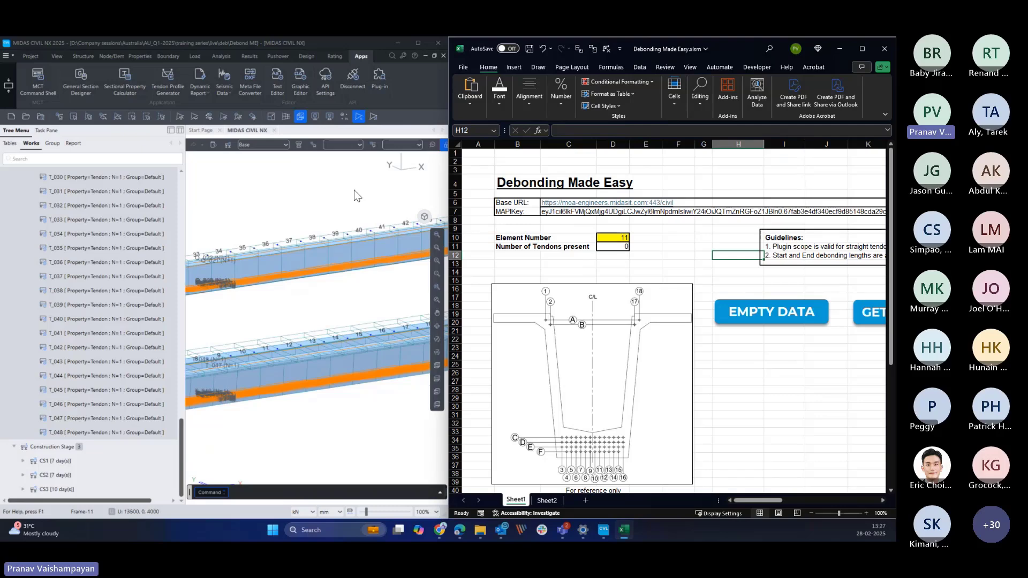
# - Show the girder model in isometric view and retrieve the tendon data for element 11 into the workbook
pyautogui.click(423, 216)
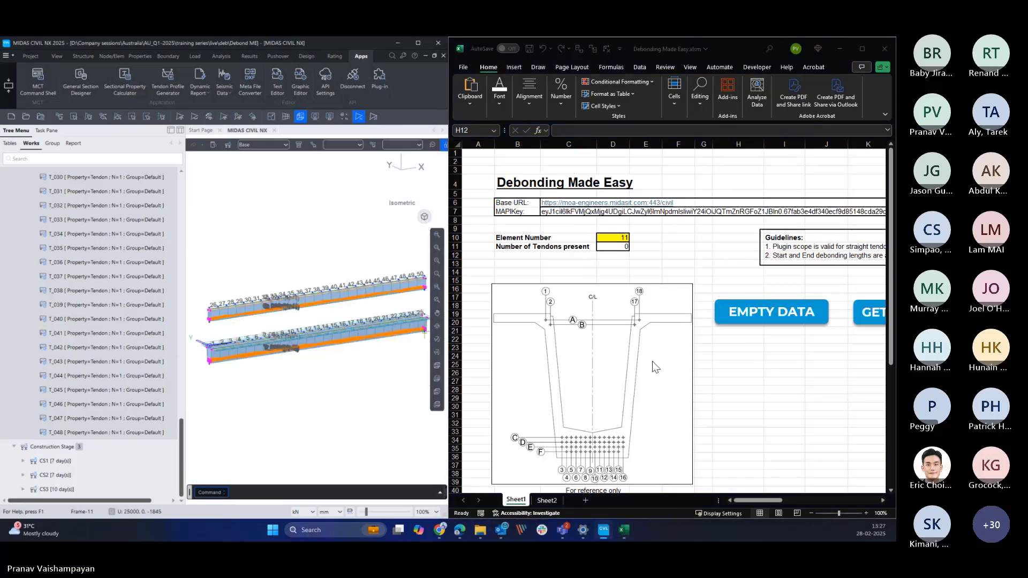
pyautogui.click(811, 513)
pyautogui.click(811, 513)
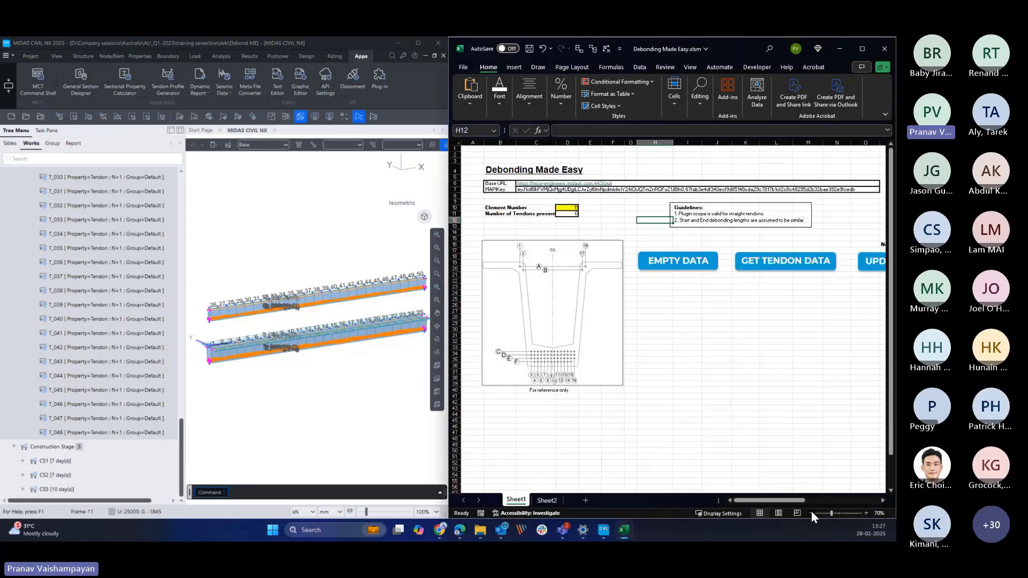
pyautogui.click(811, 513)
pyautogui.moveTo(794, 502); pyautogui.dragTo(809, 502)
pyautogui.click(805, 464)
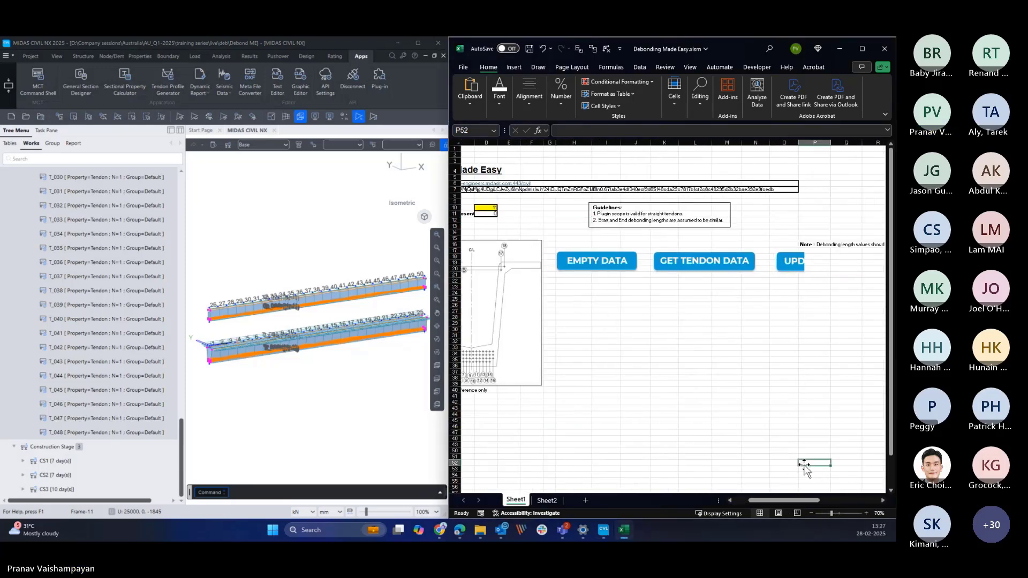
pyautogui.scroll(-4, 783, 396)
pyautogui.scroll(-1, 783, 396)
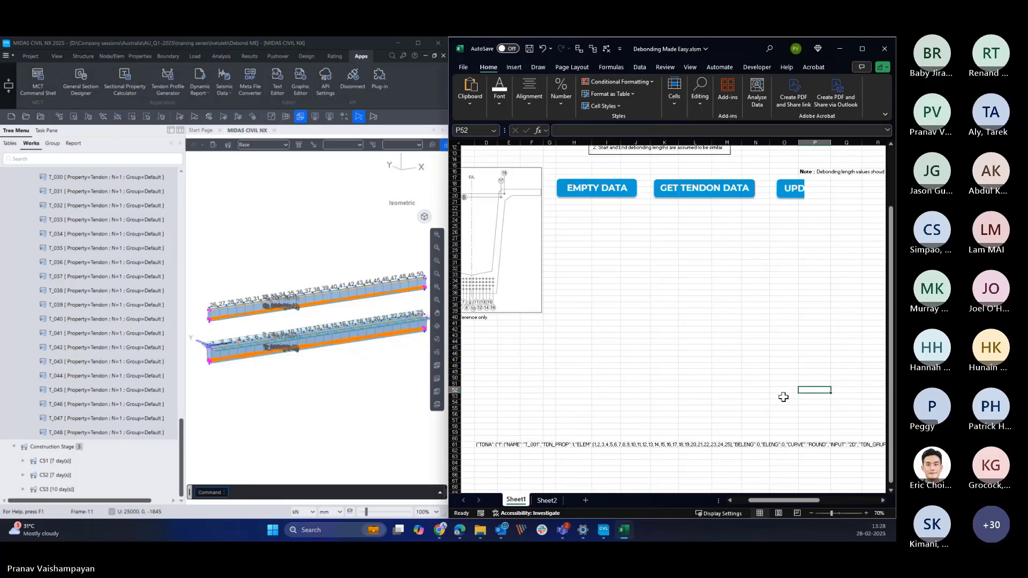
pyautogui.hscroll(-3, 787, 471)
pyautogui.click(783, 470)
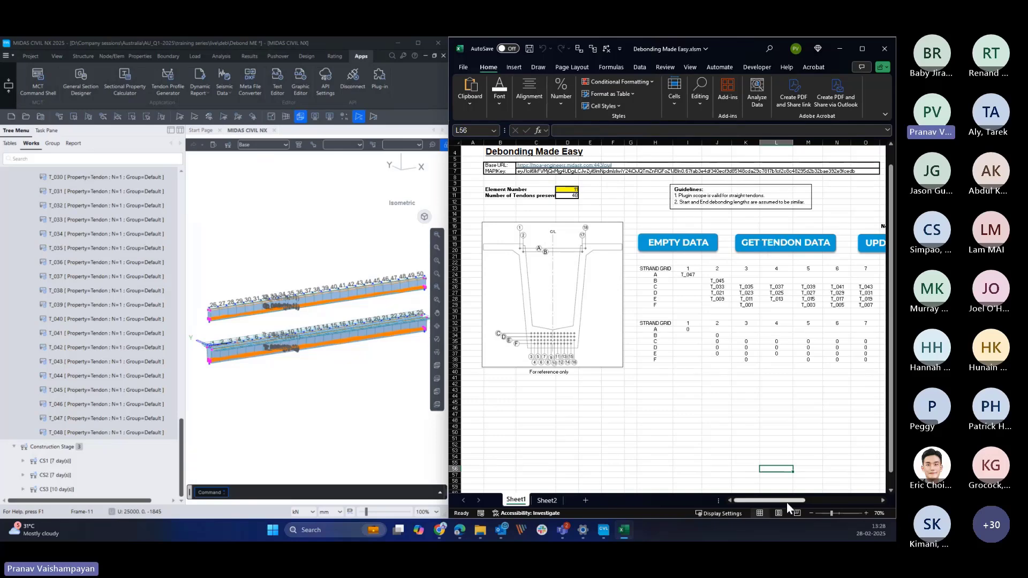
# - Examine the retrieved strand grid and debonding length tables at full width, then place Excel beside MIDAS Civil NX at 90% zoom
pyautogui.moveTo(787, 503); pyautogui.dragTo(820, 502)
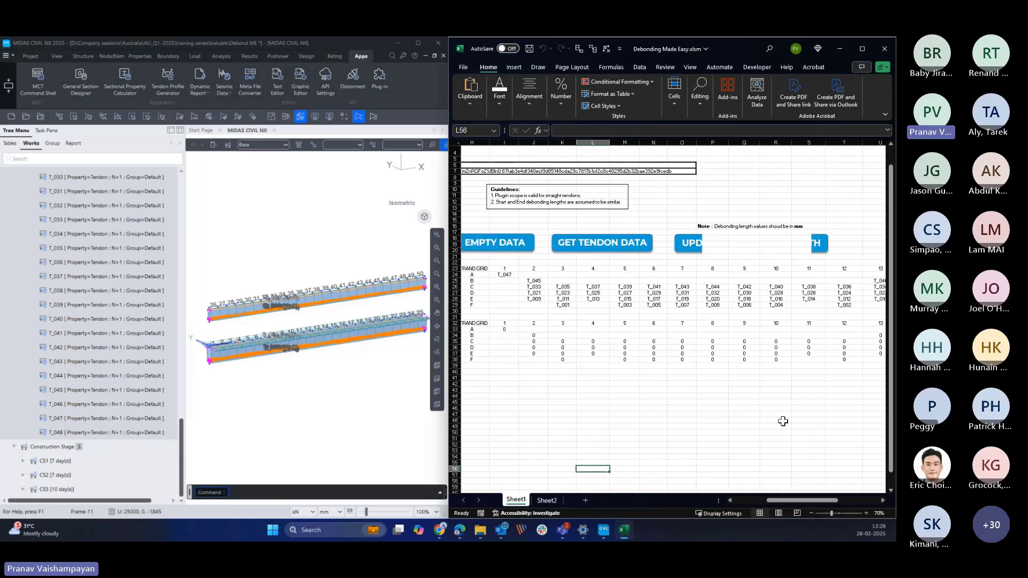
pyautogui.keyDown('ctrl'); pyautogui.scroll(-1, 783, 421); pyautogui.keyUp('ctrl')
pyautogui.keyDown('ctrl'); pyautogui.scroll(-1, 781, 420); pyautogui.keyUp('ctrl')
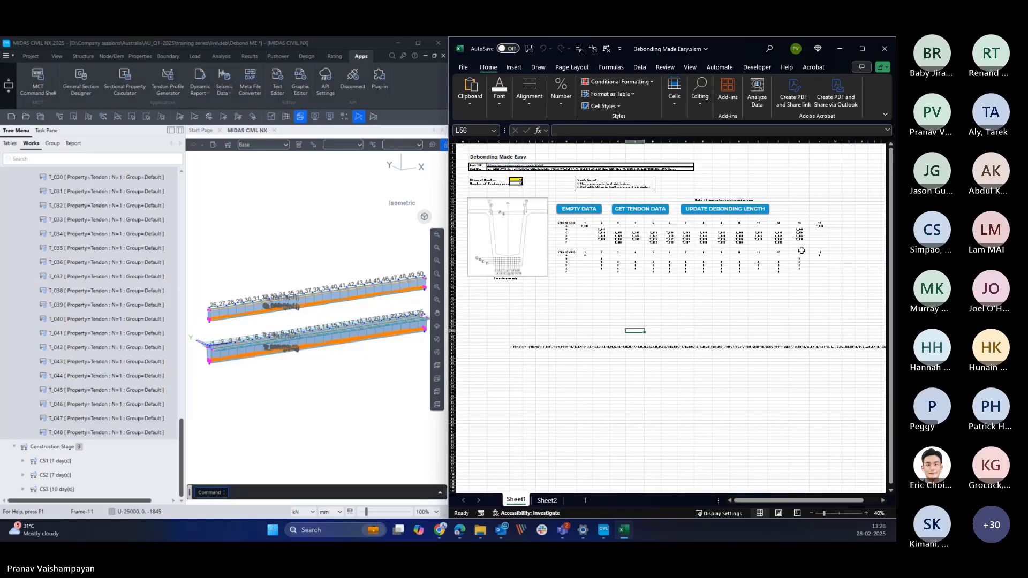
pyautogui.click(862, 49)
pyautogui.keyDown('ctrl'); pyautogui.scroll(3, 367, 344); pyautogui.keyUp('ctrl')
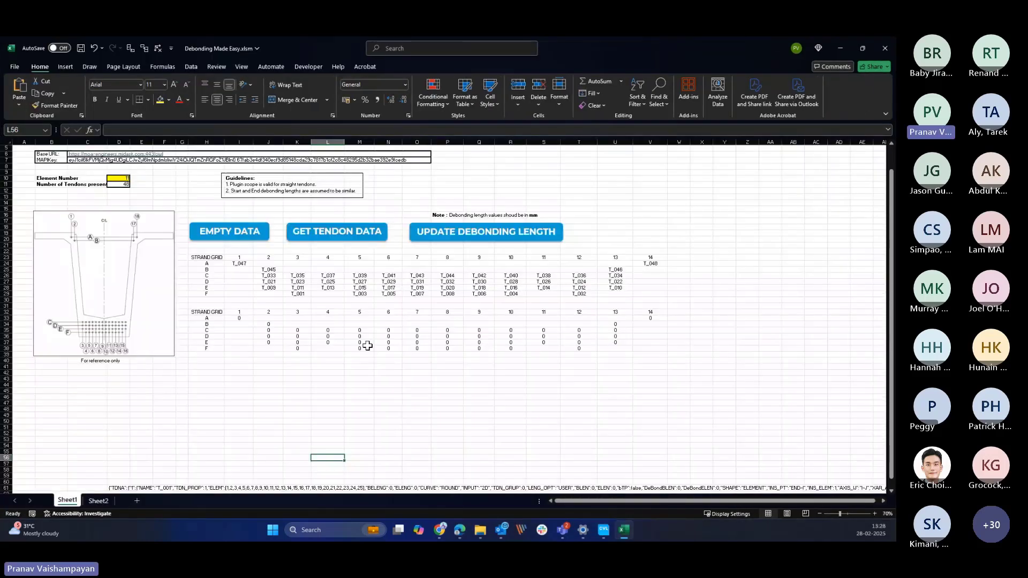
pyautogui.hscroll(-1, 529, 416)
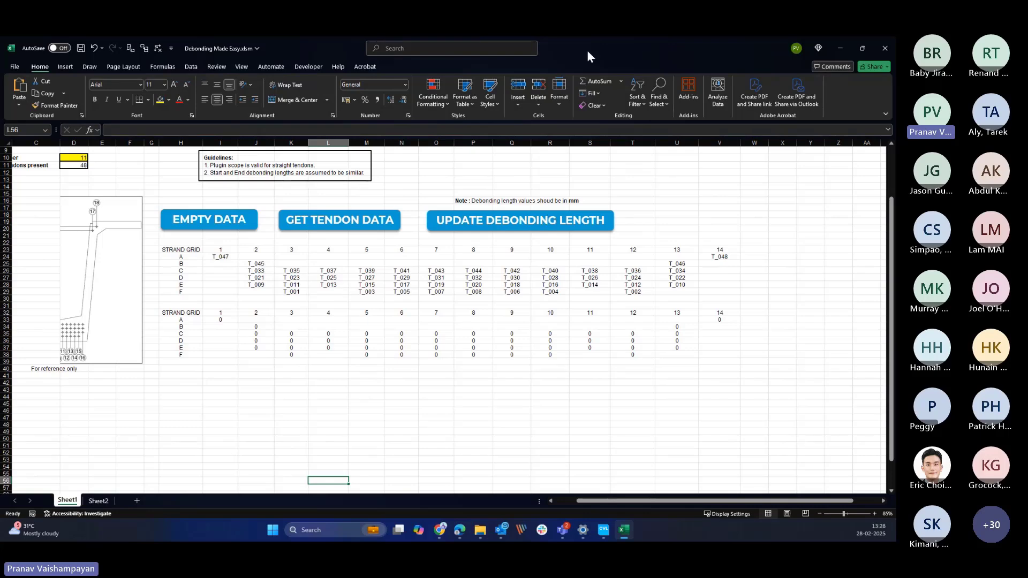
pyautogui.moveTo(588, 51); pyautogui.dragTo(895, 206)
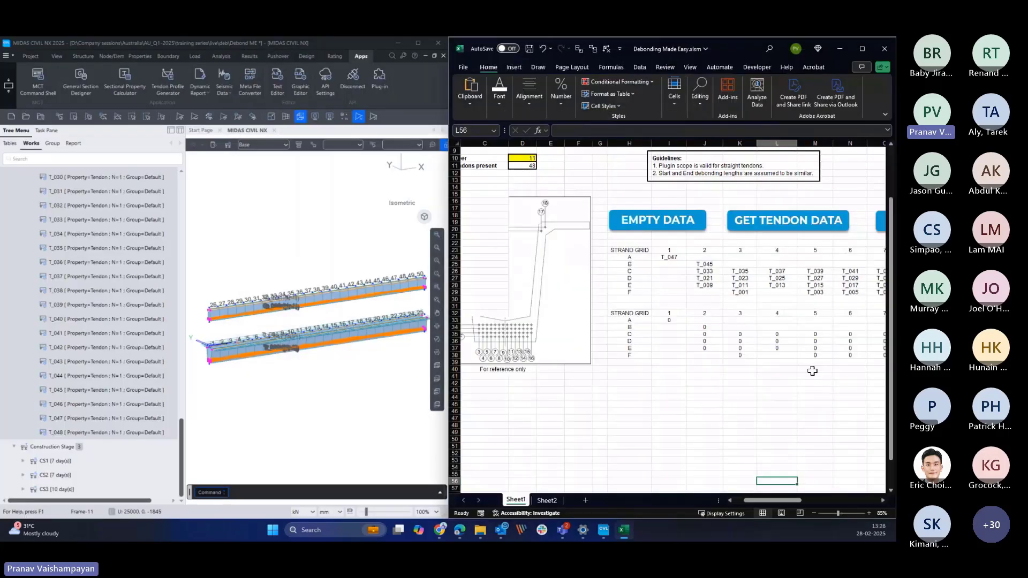
pyautogui.click(870, 513)
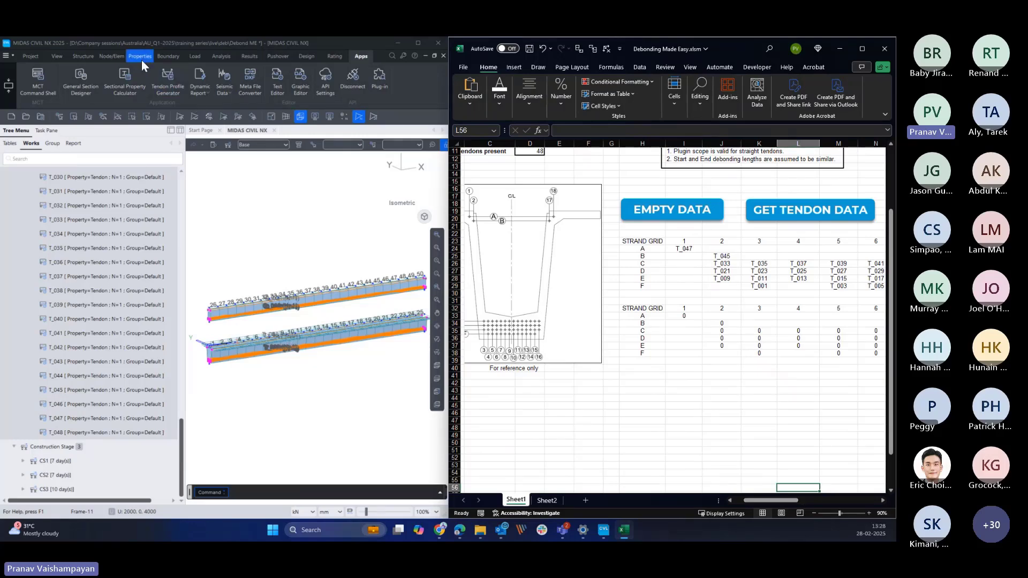
# - Open the Section Manager in Stiffness mode for element 11 of SuperT-Comp and display its tendons
pyautogui.click(141, 58)
pyautogui.click(266, 96)
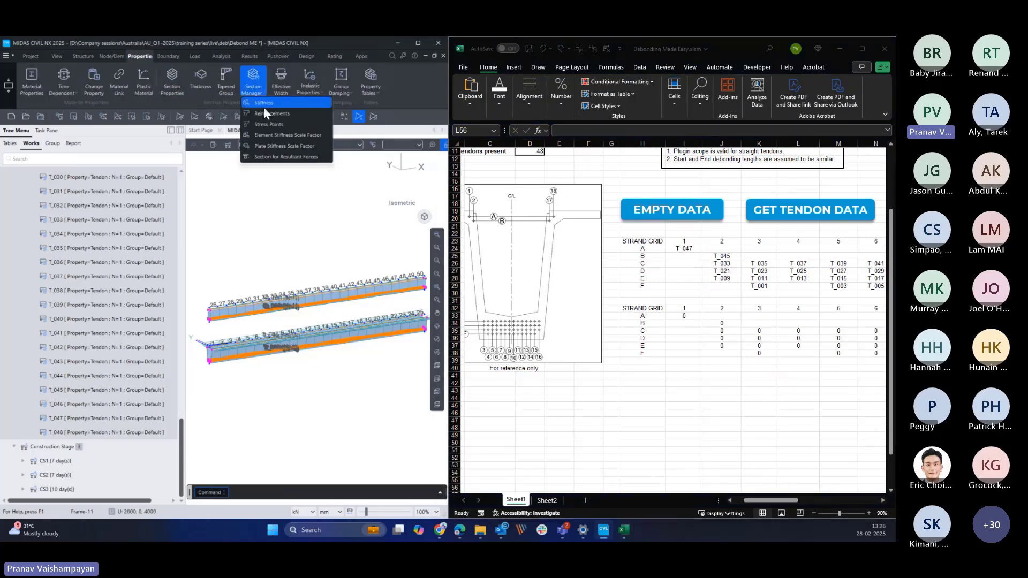
pyautogui.click(264, 103)
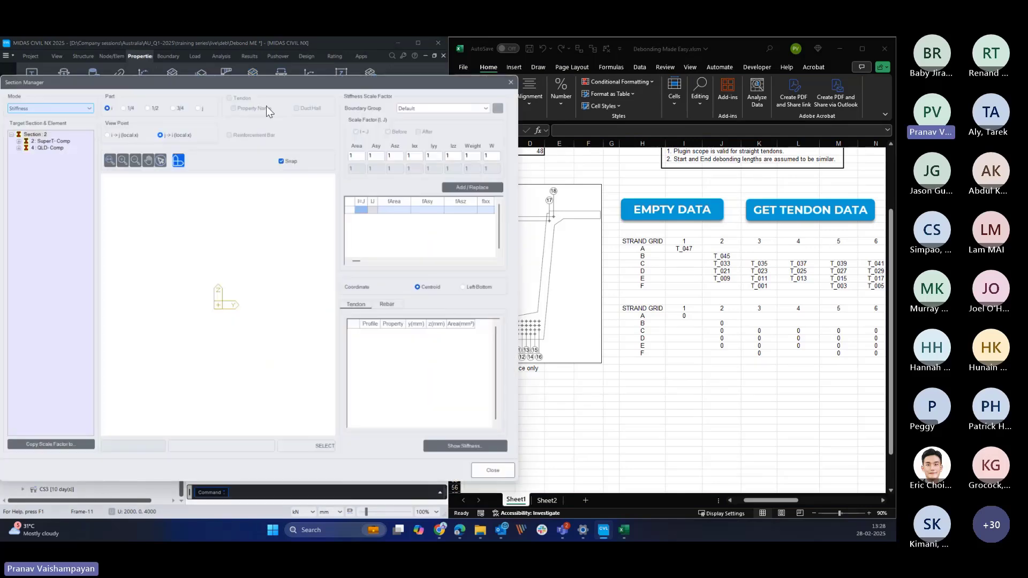
pyautogui.click(19, 141)
pyautogui.click(41, 214)
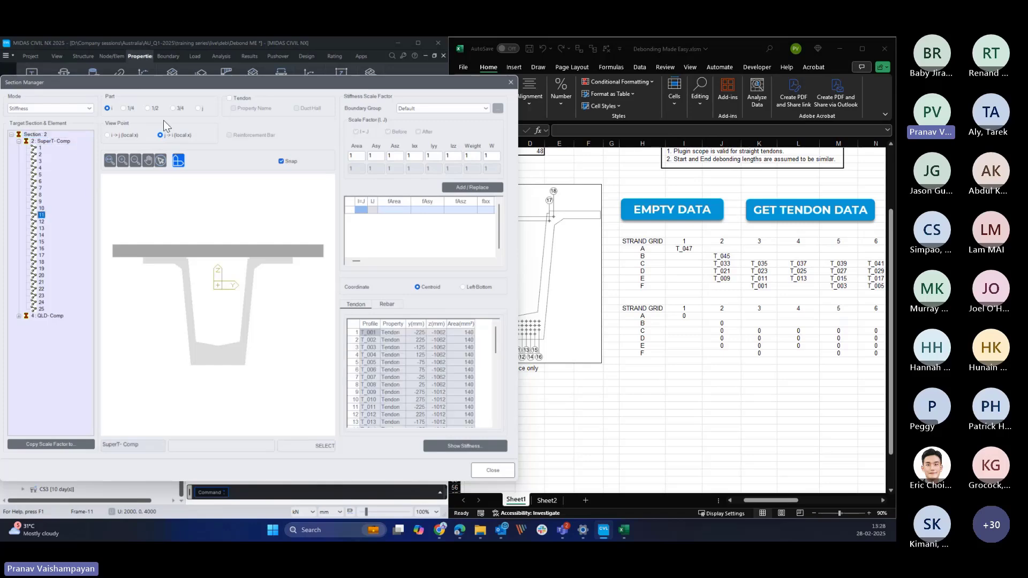
pyautogui.click(230, 98)
pyautogui.scroll(2, 217, 346)
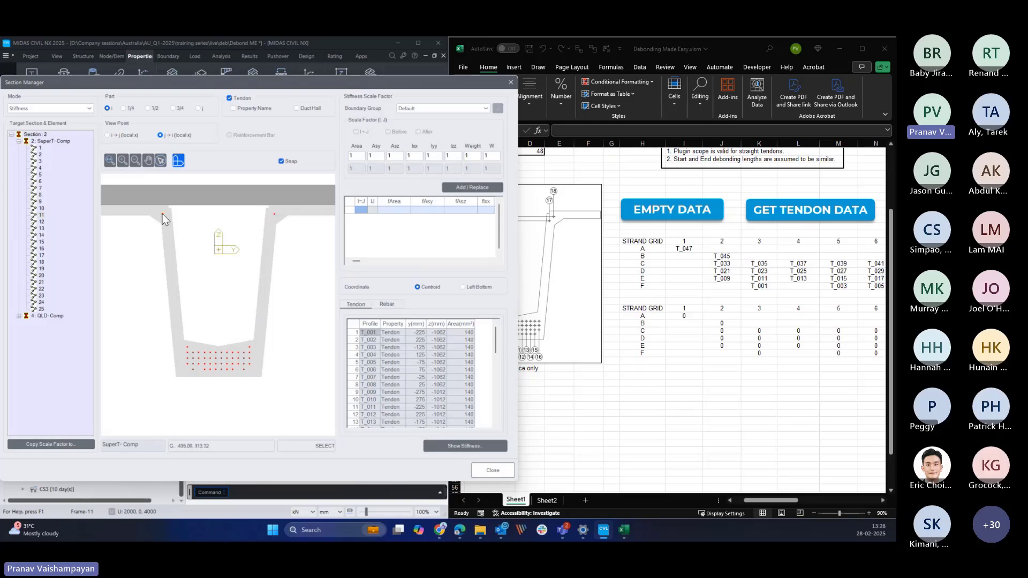
# - Compare the section positions of tendons T_047, T_045, T_033 and T_035 with the strand grid in the workbook
pyautogui.scroll(-12, 407, 364)
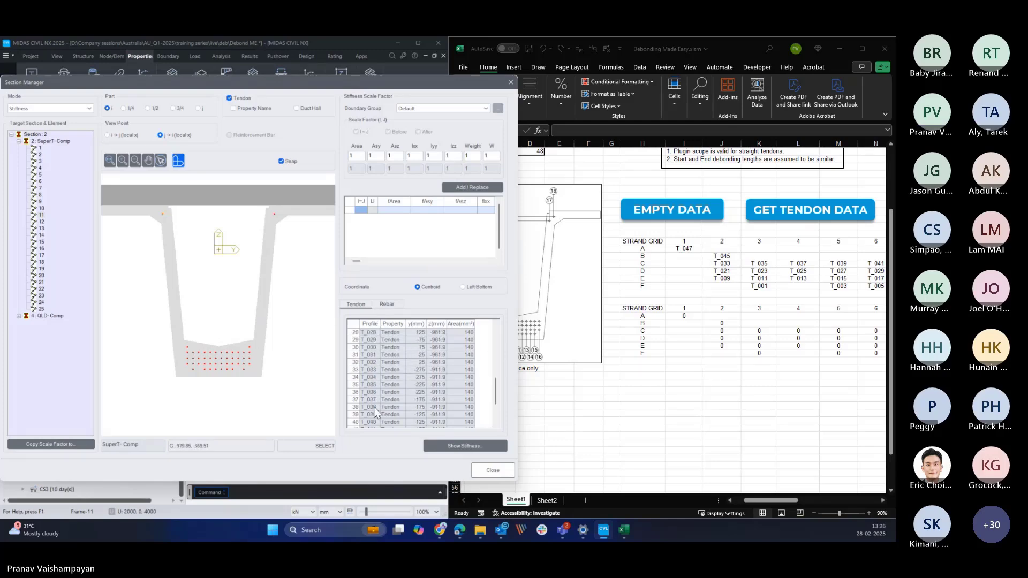
pyautogui.click(375, 415)
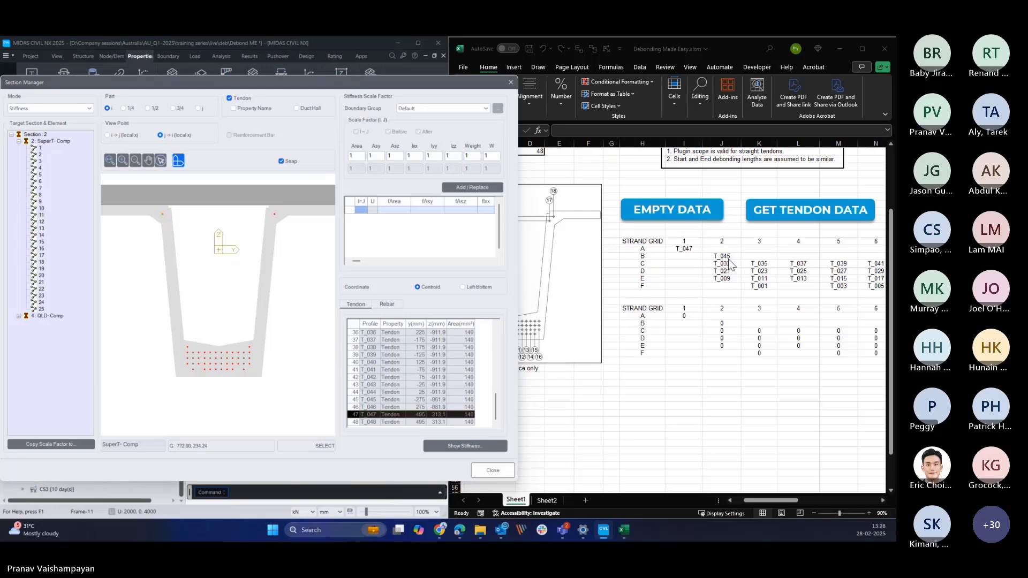
pyautogui.click(188, 348)
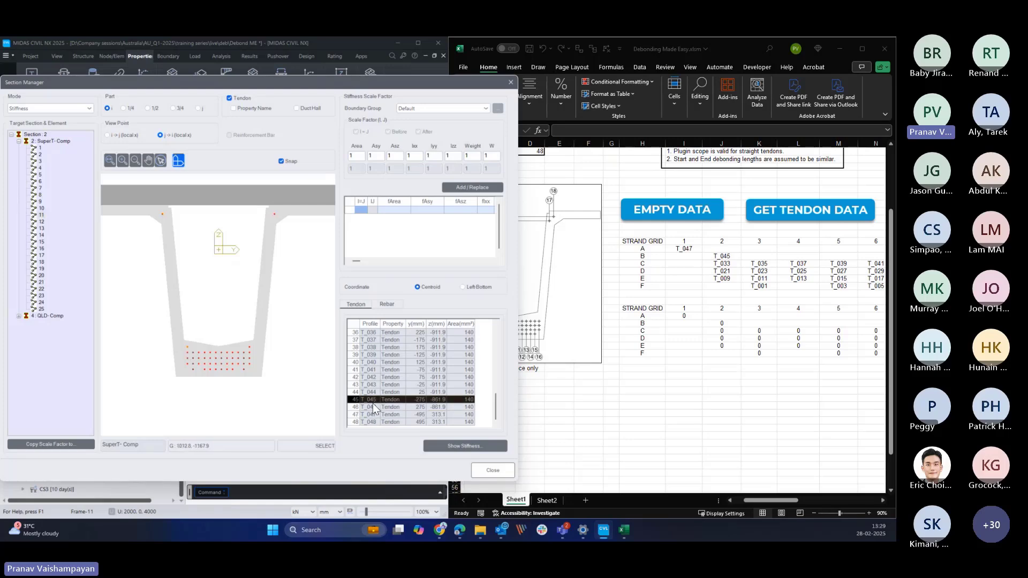
pyautogui.click(188, 356)
pyautogui.scroll(3, 378, 371)
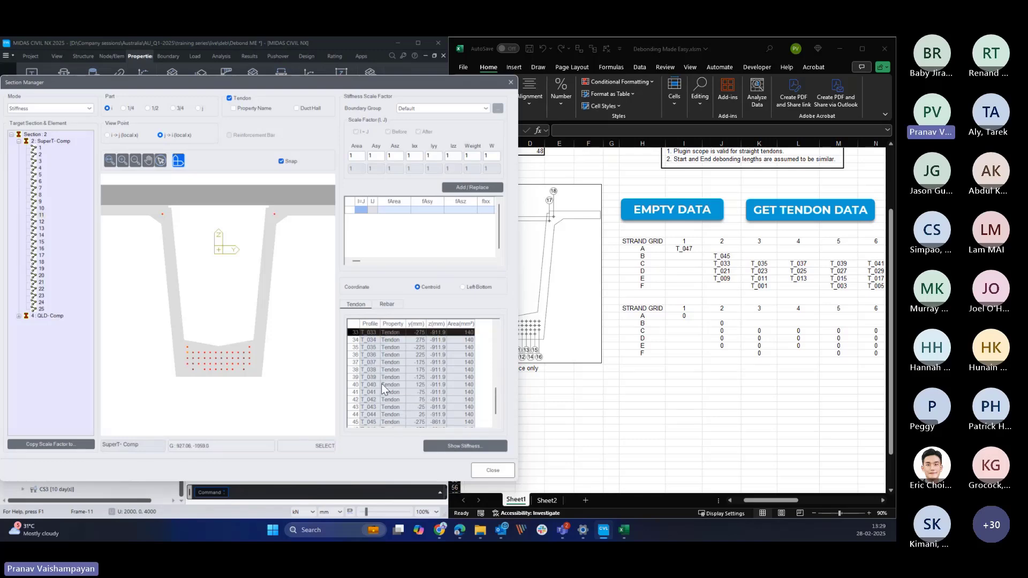
pyautogui.click(194, 358)
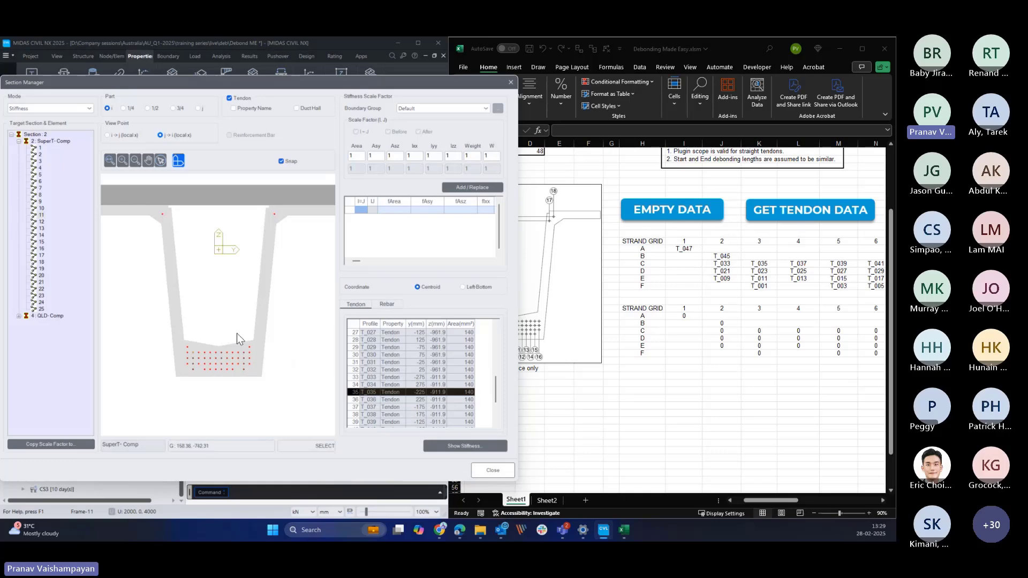
# - Enlarge the Excel workbook to show the whole strand grid and enter 3000 in cell K39, below row F of the debonding table
pyautogui.click(797, 488)
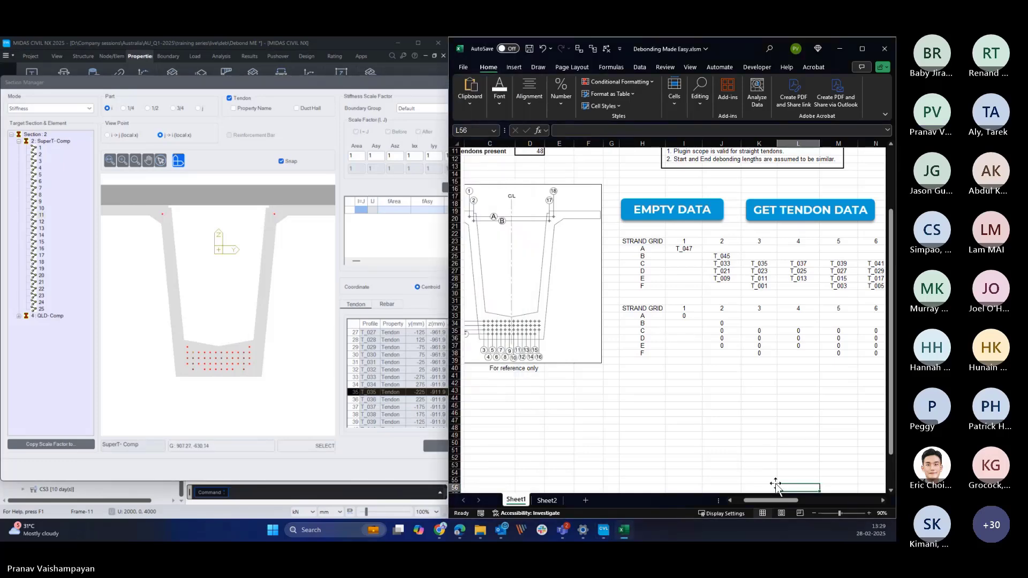
pyautogui.moveTo(767, 500); pyautogui.dragTo(801, 503)
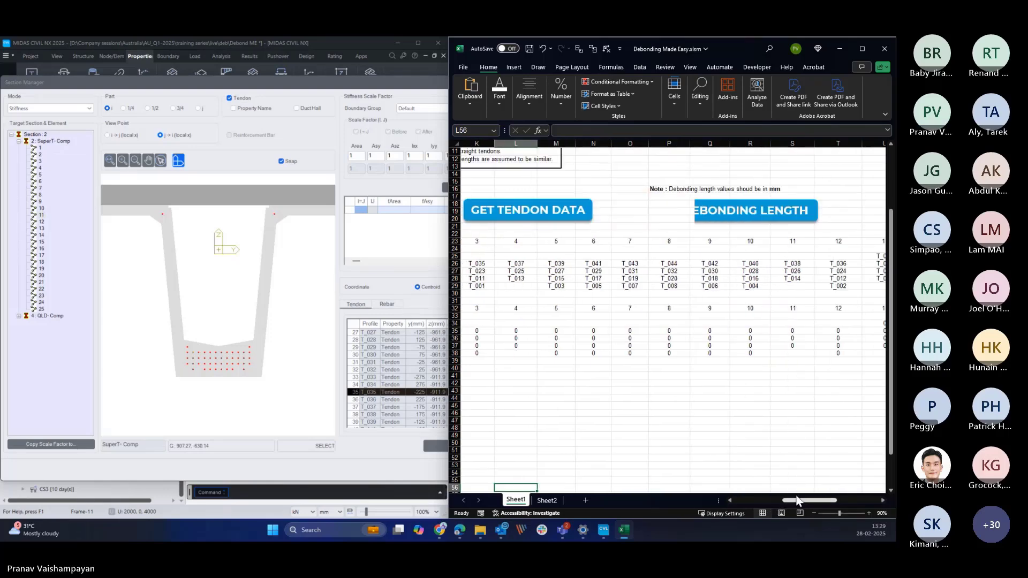
pyautogui.click(862, 50)
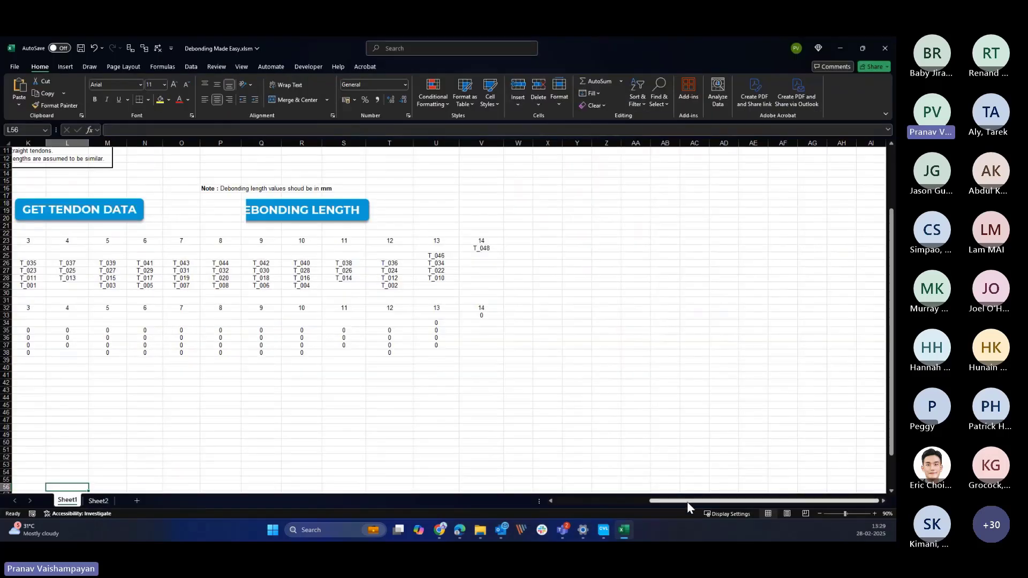
pyautogui.moveTo(686, 503); pyautogui.dragTo(616, 504)
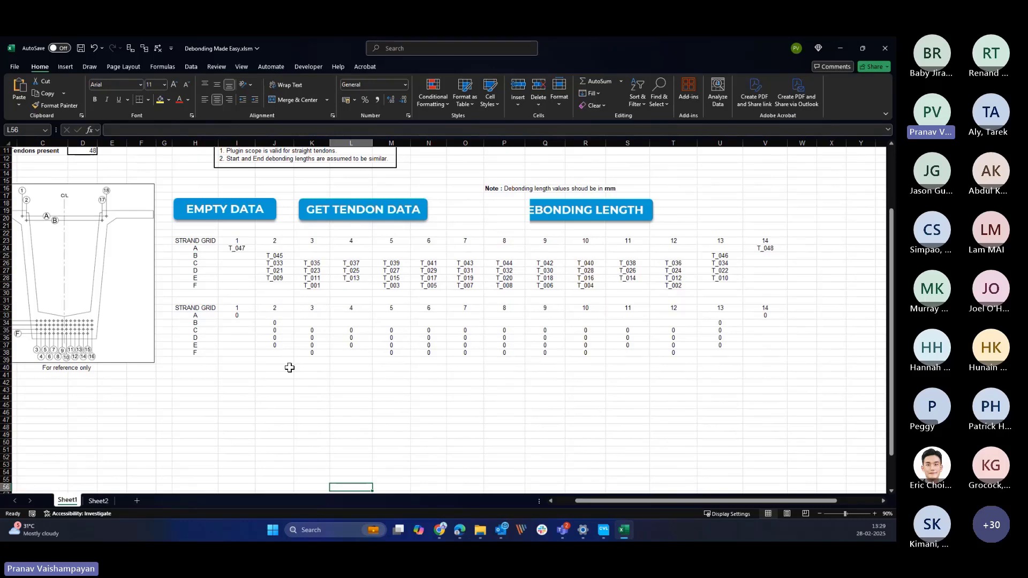
pyautogui.click(310, 352)
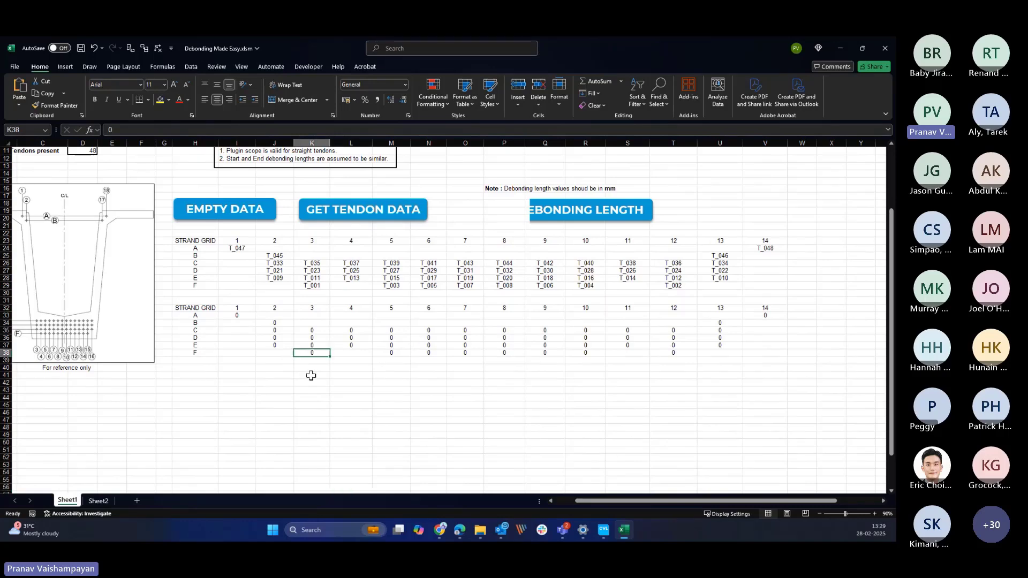
pyautogui.press('Down')
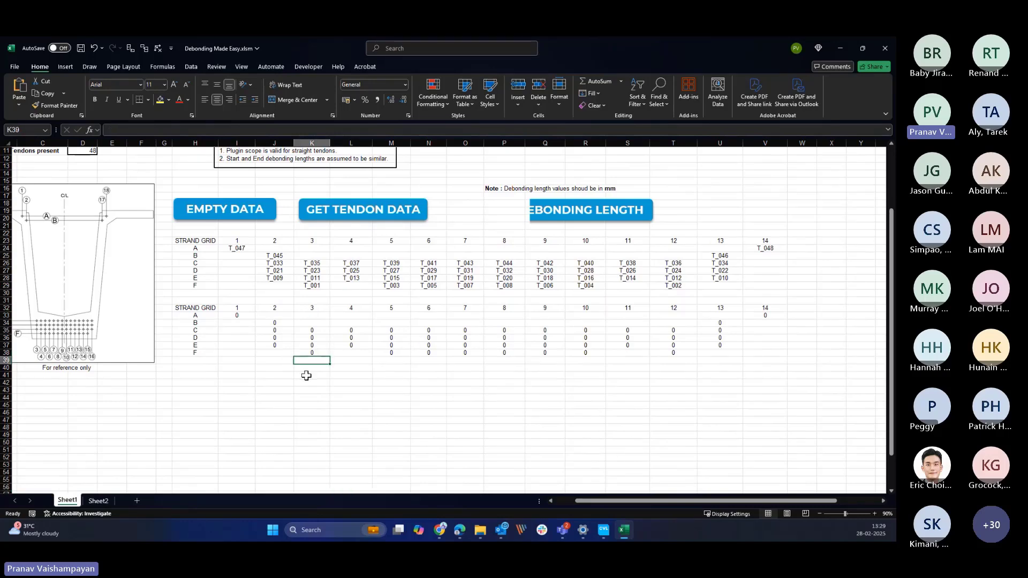
pyautogui.write('3000')
pyautogui.press('Return')
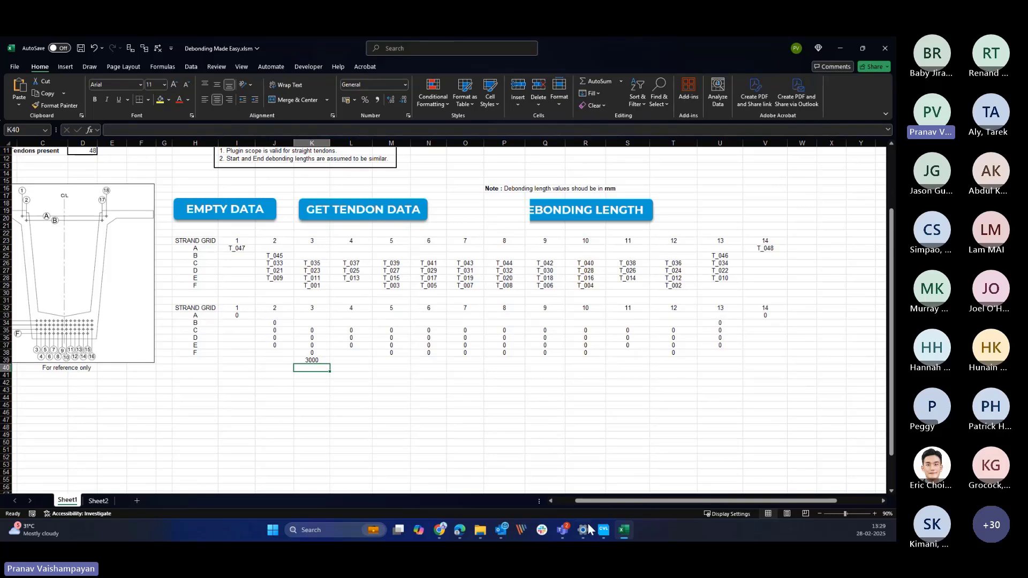
# - Close the Section Manager in MIDAS Civil NX, minimize that program and return to the Excel workbook
pyautogui.click(603, 530)
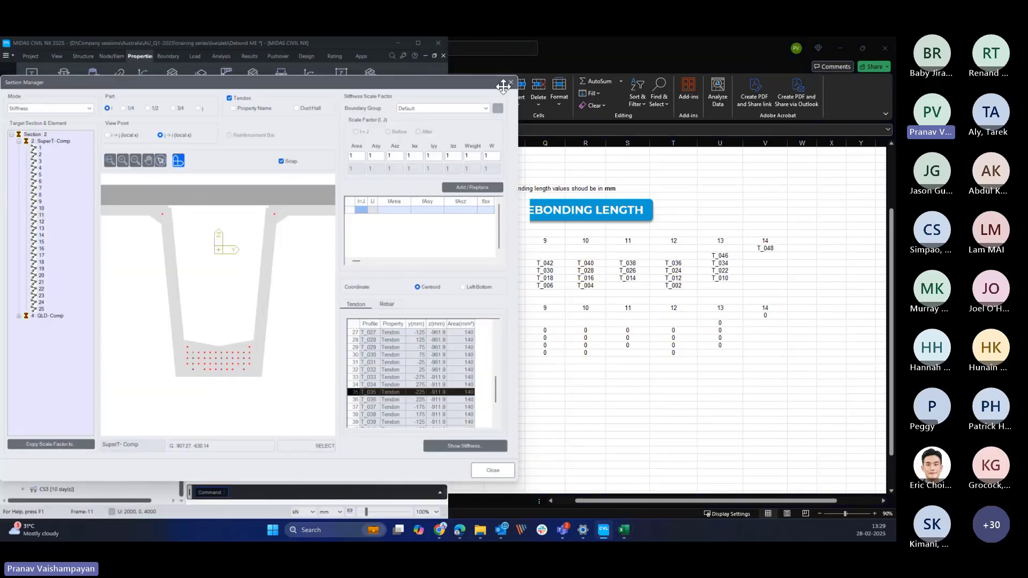
pyautogui.click(492, 471)
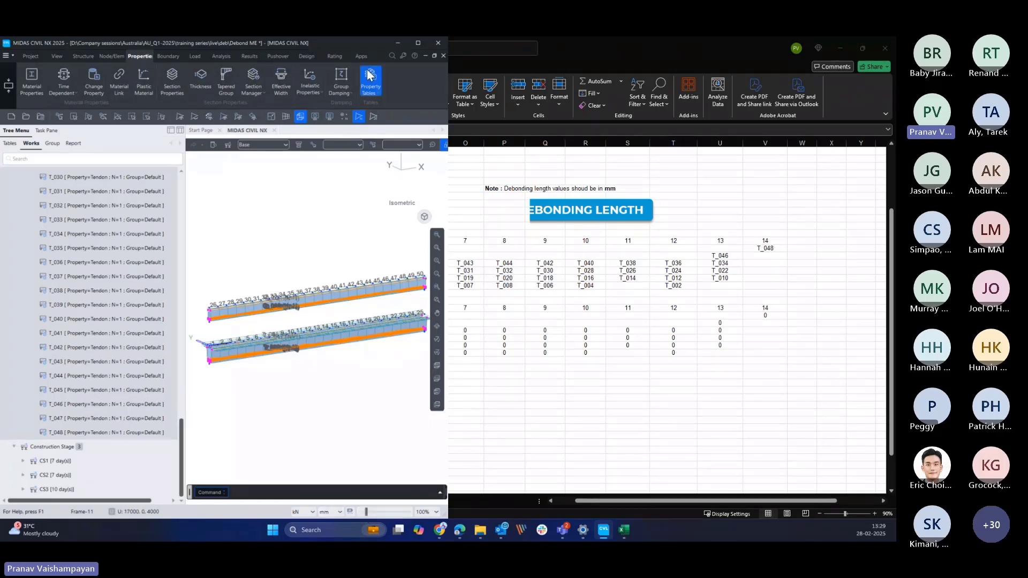
pyautogui.moveTo(360, 46); pyautogui.dragTo(372, 114)
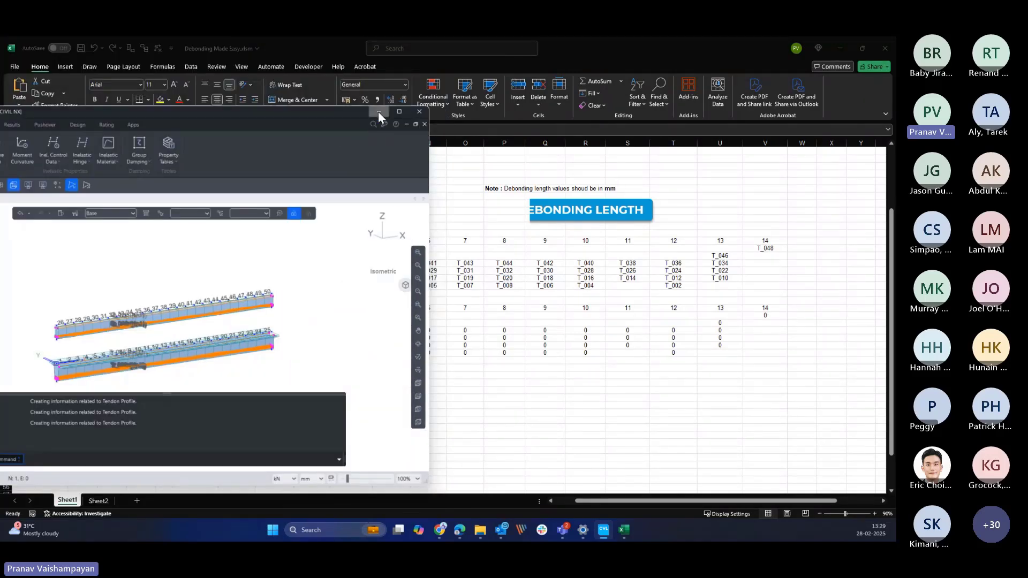
pyautogui.click(379, 112)
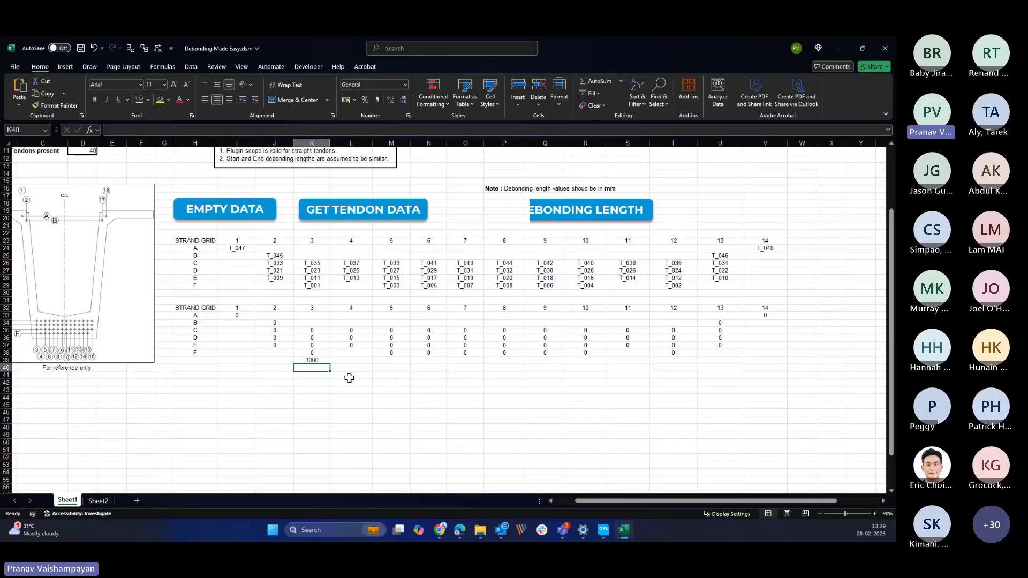
pyautogui.click(394, 404)
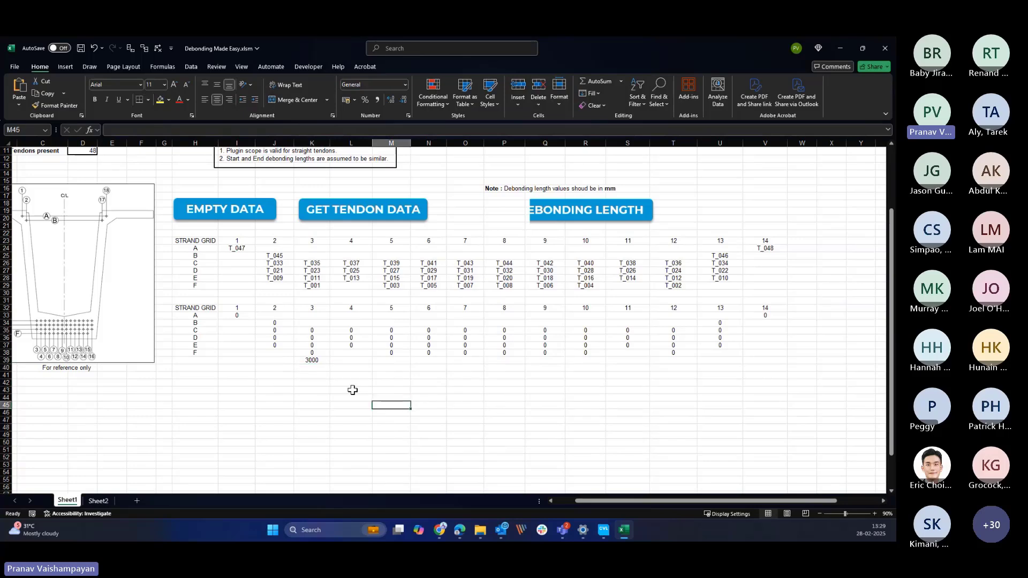
# - Clear the misplaced 3000 from cell K39 and set the debonding length at row F, column 3 to 3000
pyautogui.click(321, 361)
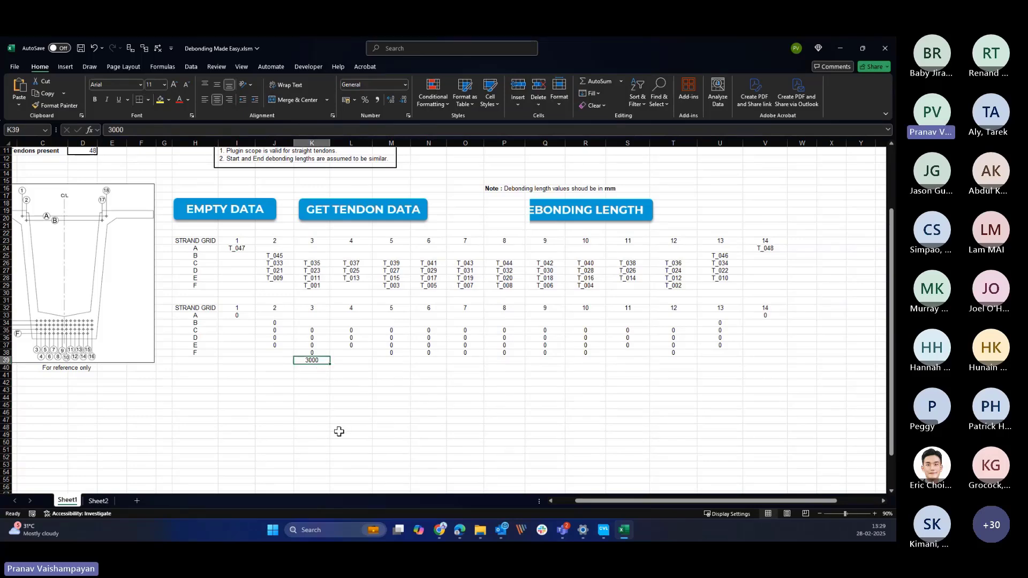
pyautogui.press('Delete')
pyautogui.click(322, 348)
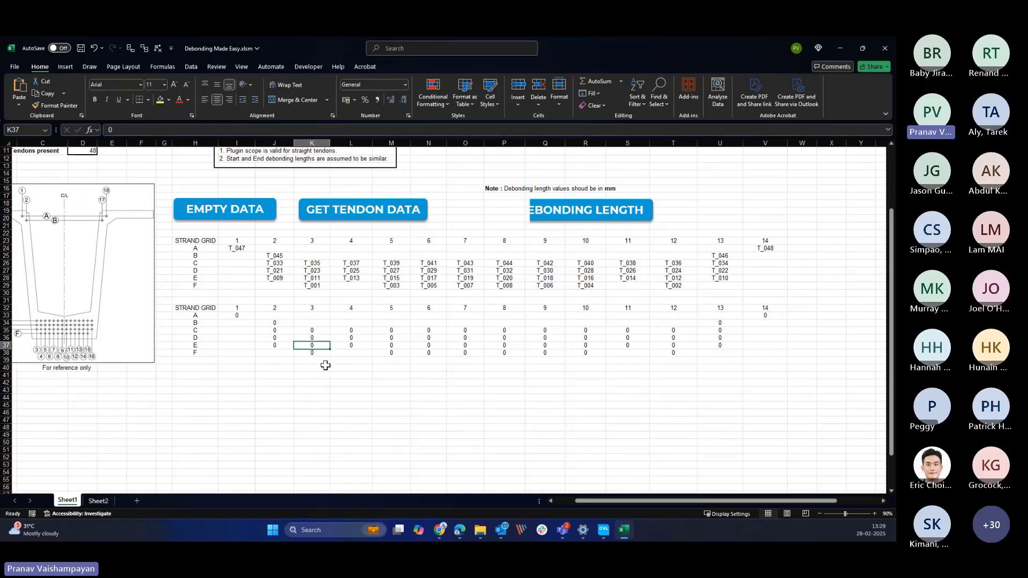
pyautogui.press('Down')
pyautogui.write('3000')
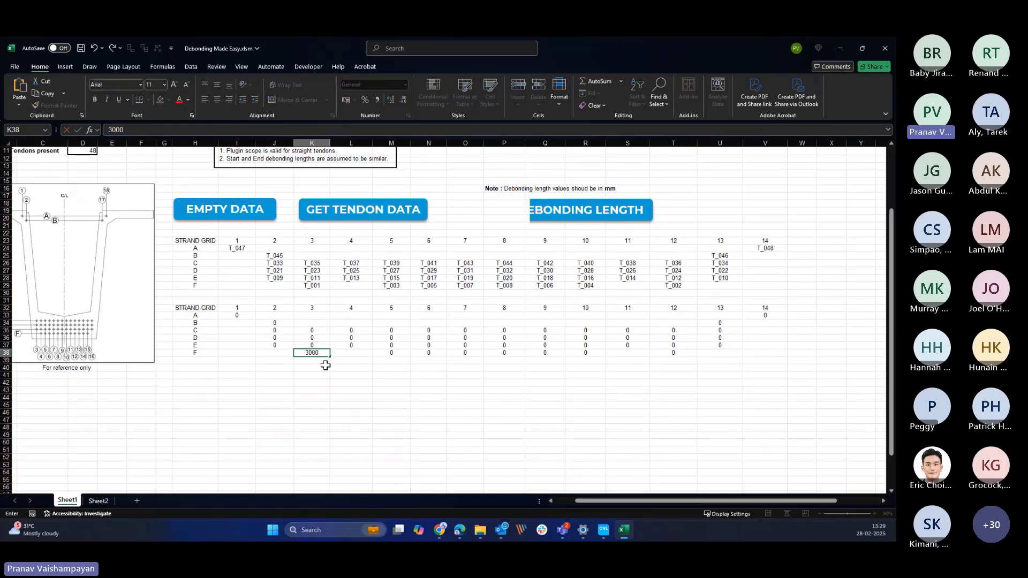
pyautogui.press('Return')
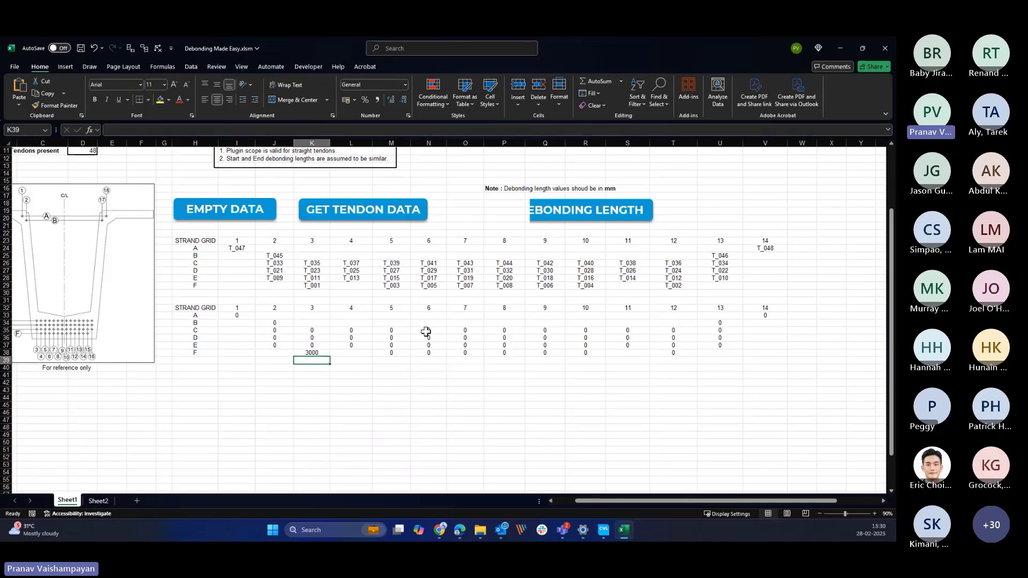
# - Set the debonding length at row E, column 4 to 2000 and at row C, column 5 to 1500
pyautogui.click(359, 346)
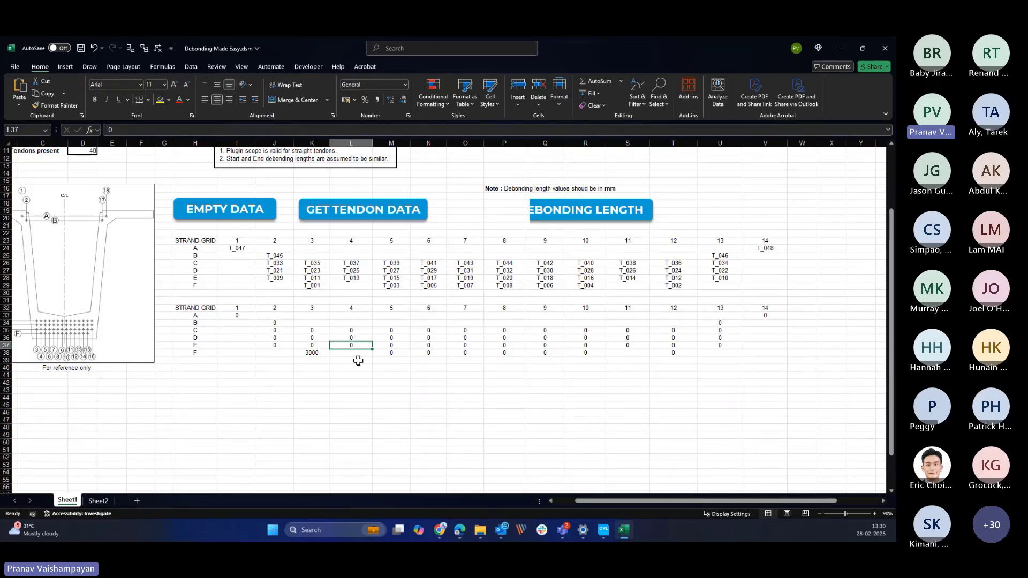
pyautogui.write('2000')
pyautogui.press('Return')
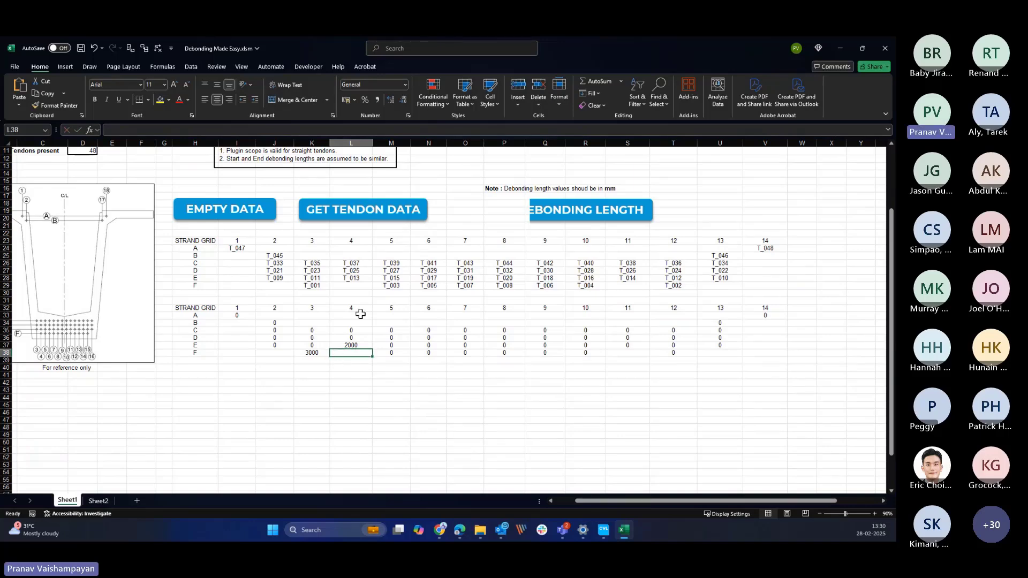
pyautogui.click(395, 330)
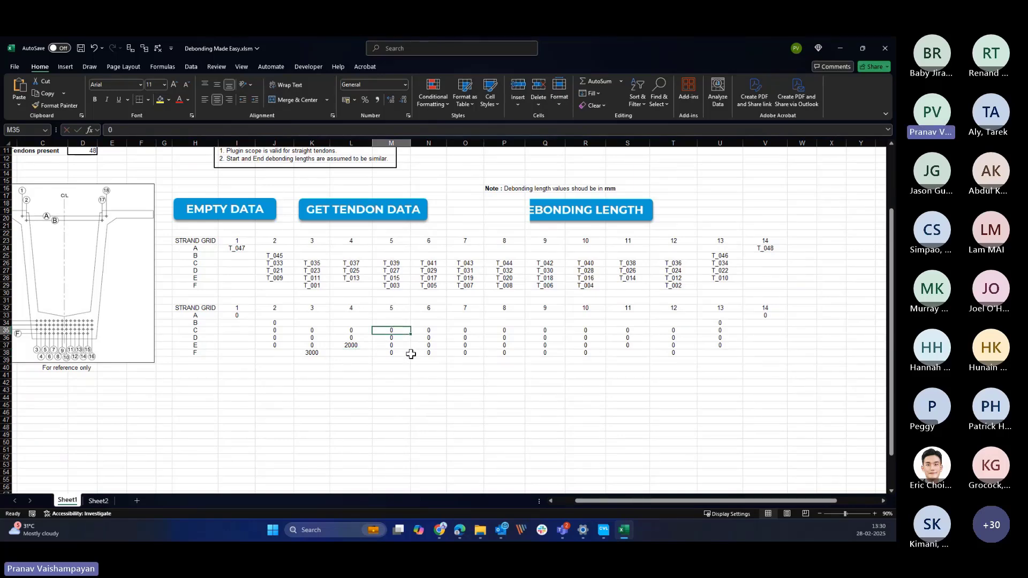
pyautogui.write('1500')
pyautogui.press('Return')
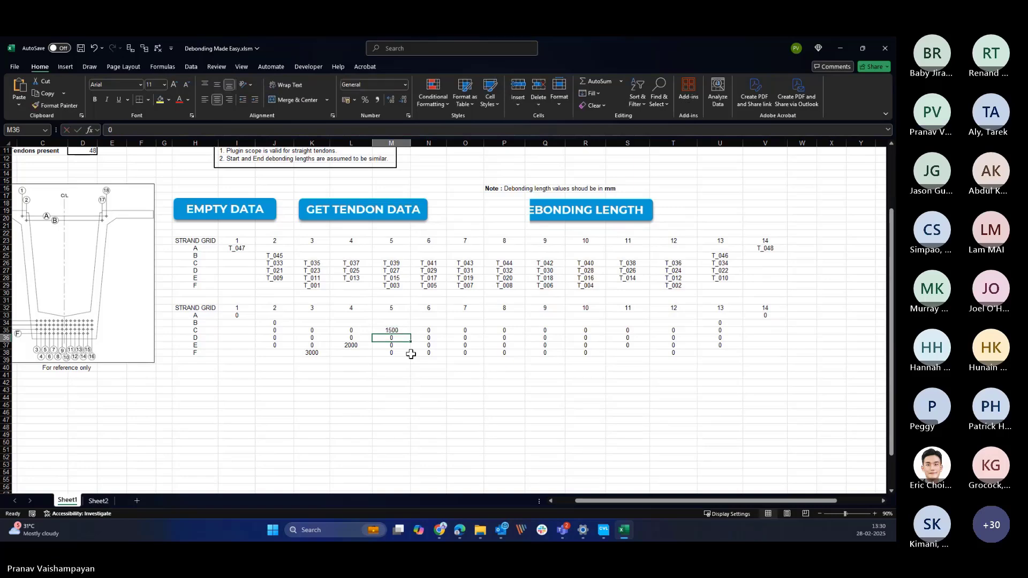
pyautogui.click(402, 373)
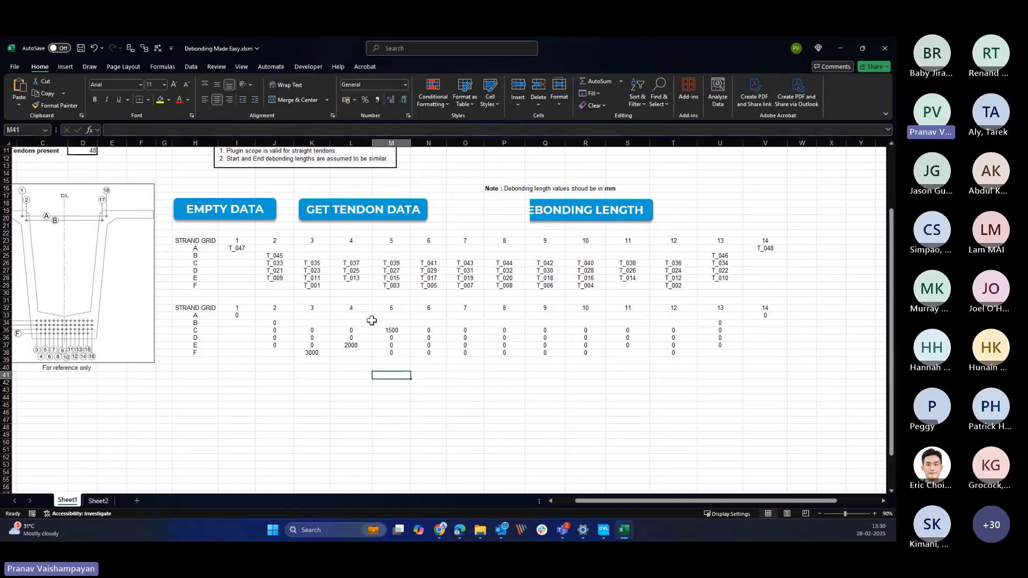
pyautogui.click(488, 406)
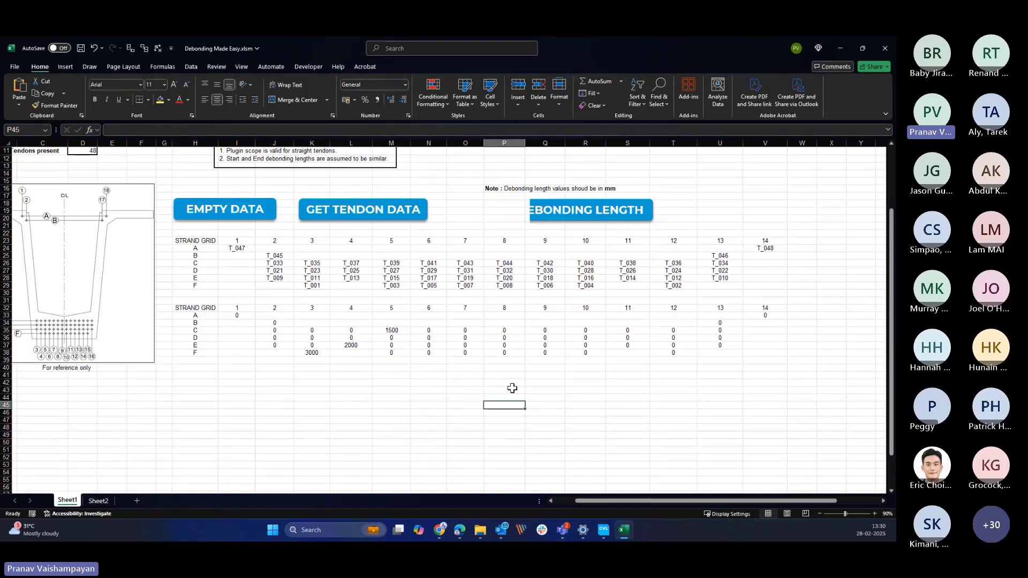
# - Place Excel beside MIDAS Civil NX and send the debonding lengths to the model with Update Debonding Length
pyautogui.moveTo(608, 46); pyautogui.dragTo(895, 187)
pyautogui.click(128, 199)
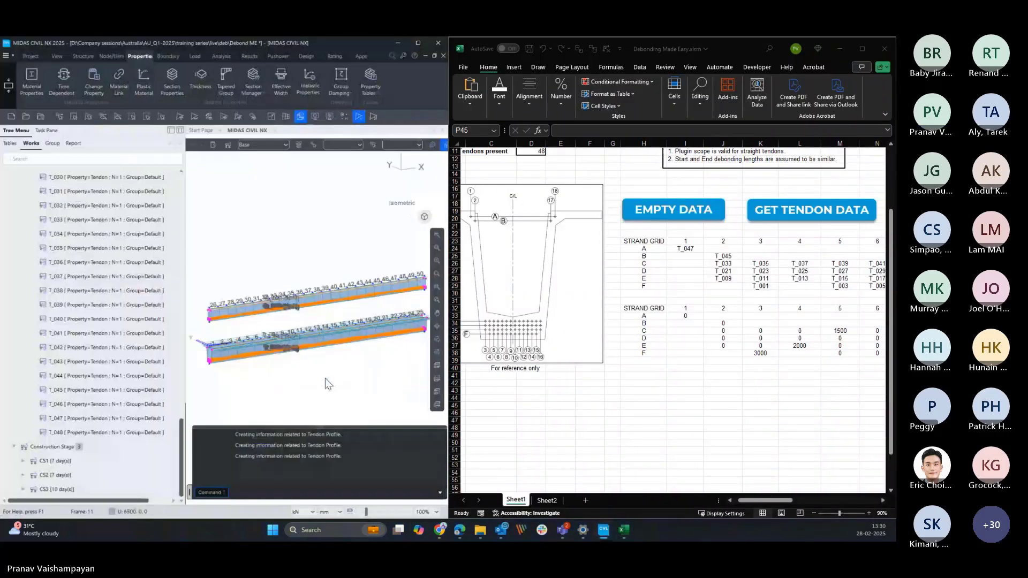
pyautogui.click(718, 412)
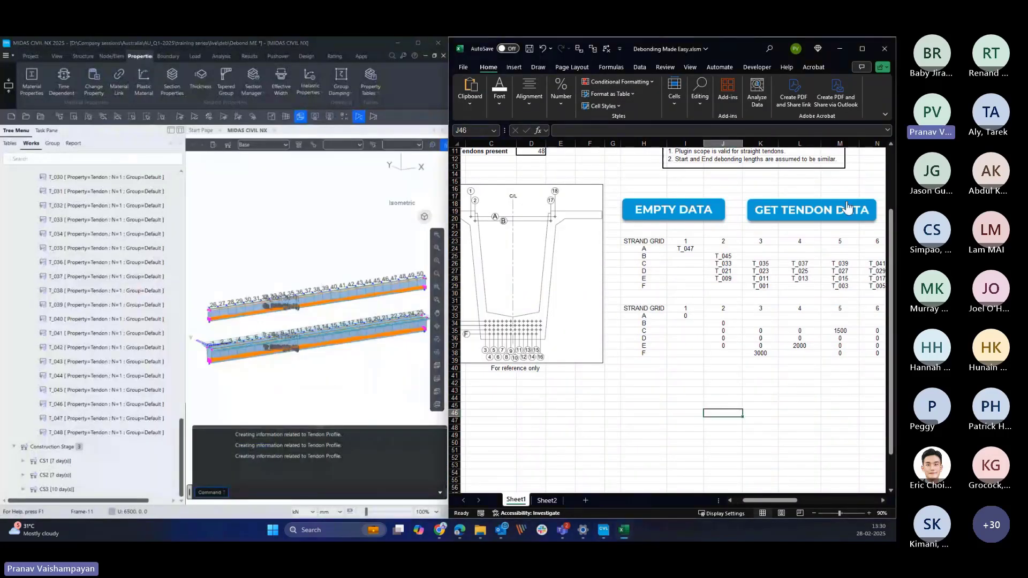
pyautogui.moveTo(777, 500); pyautogui.dragTo(803, 500)
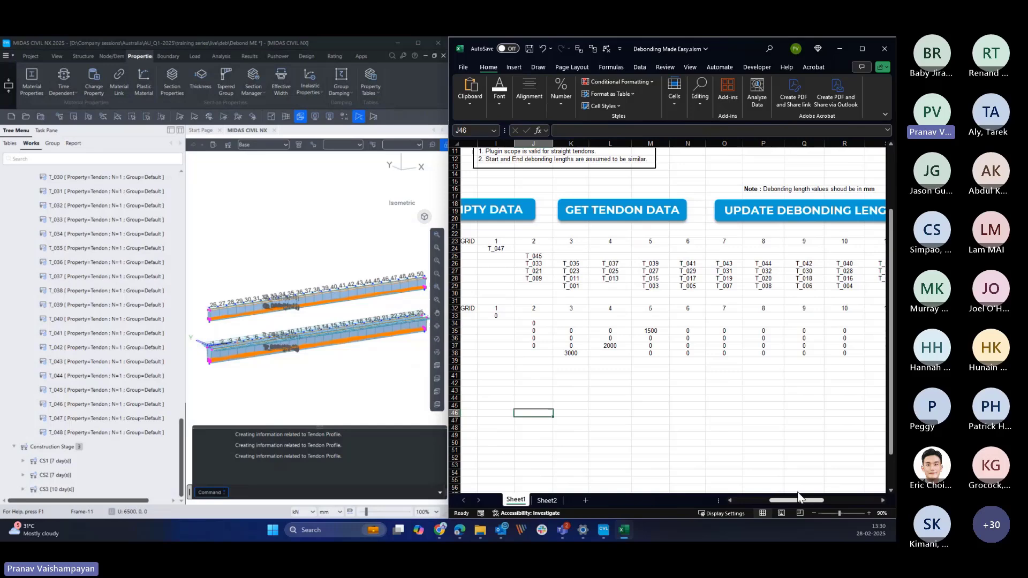
pyautogui.click(776, 213)
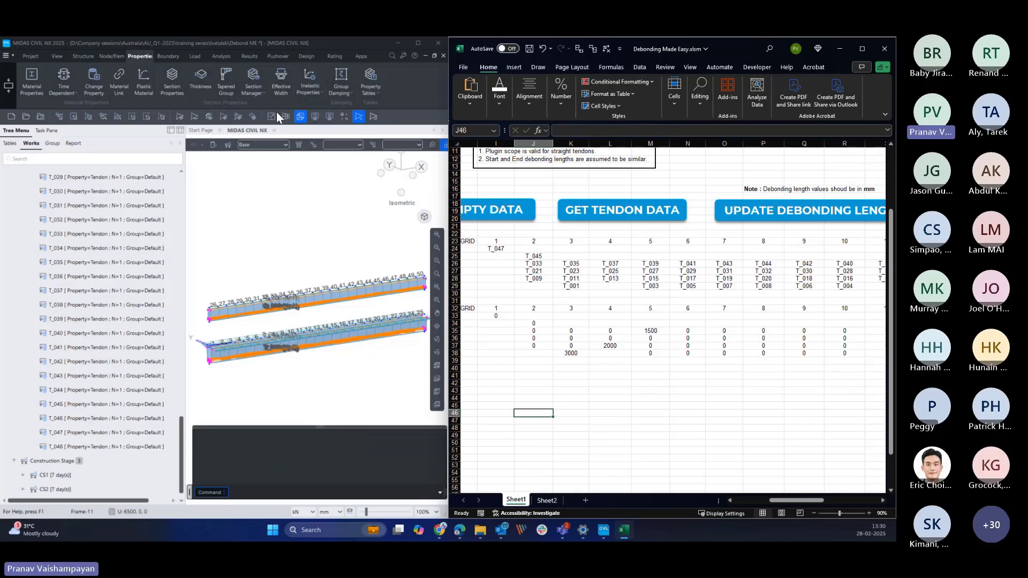
# - Examine the strands at the near end of the Super-T girder in the MIDAS Civil NX model view
pyautogui.scroll(8, 221, 371)
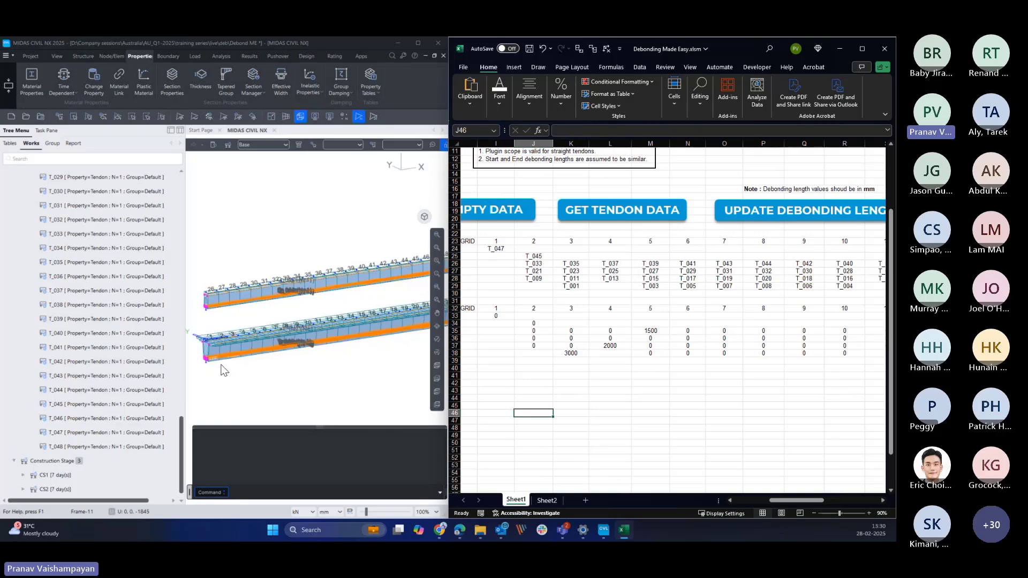
pyautogui.moveTo(220, 355); pyautogui.dragTo(287, 382, button='middle')
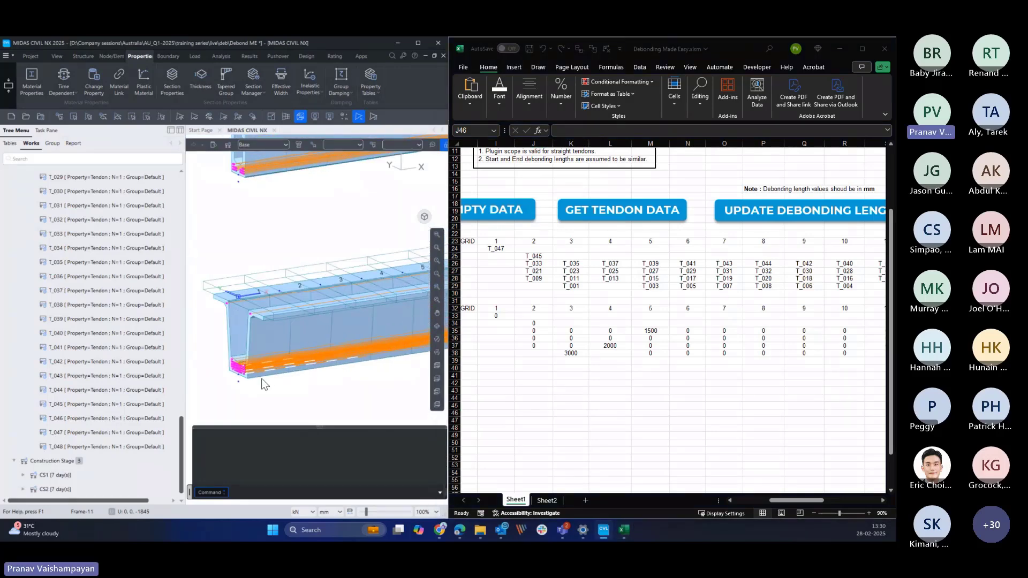
pyautogui.scroll(4, 245, 374)
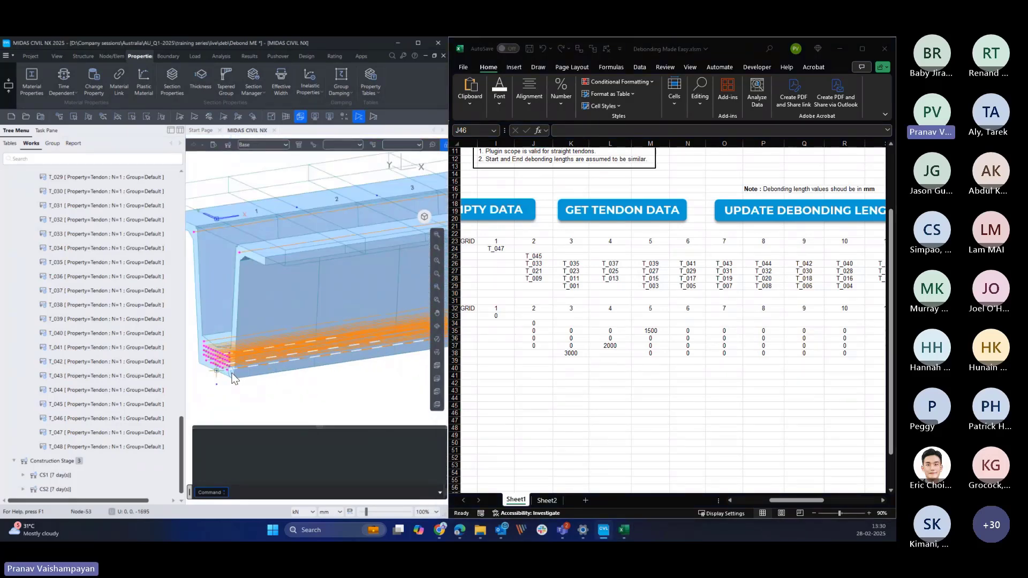
pyautogui.moveTo(266, 370); pyautogui.dragTo(254, 381, button='middle')
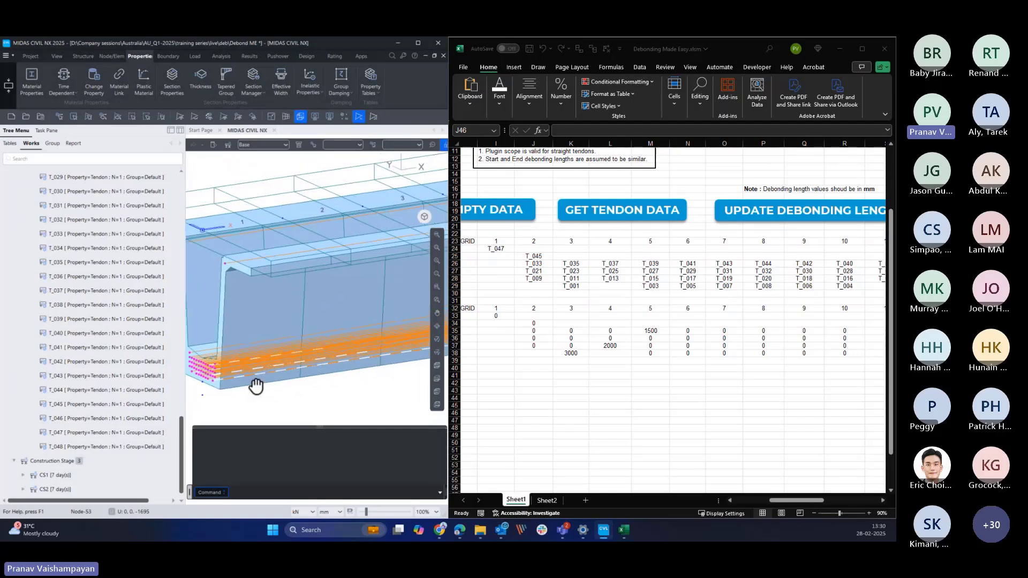
pyautogui.moveTo(368, 371); pyautogui.dragTo(270, 386, button='middle')
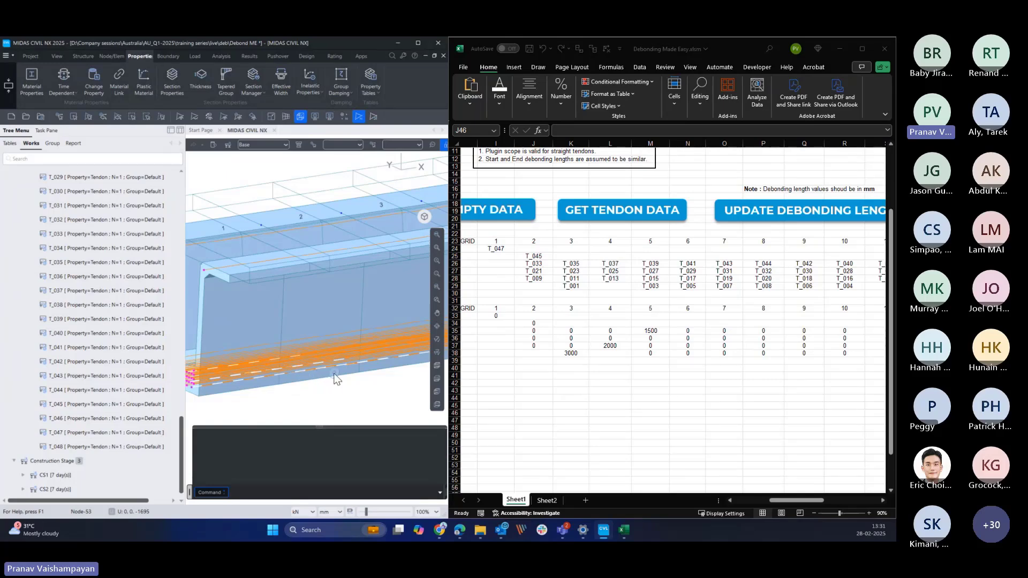
pyautogui.scroll(-2, 339, 378)
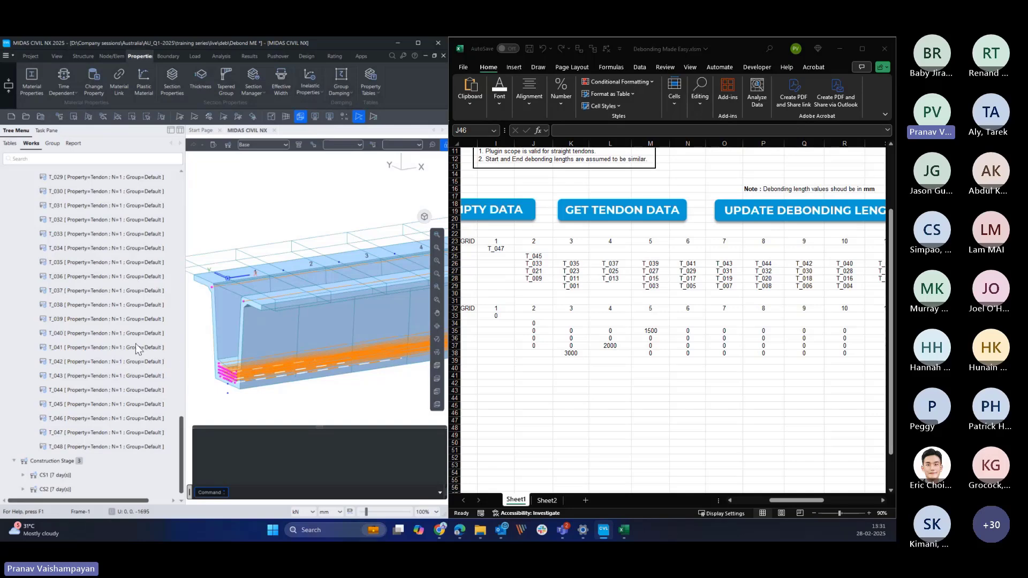
# - Check the debonded lengths in the profile of tendon T_001 against the workbook, then close the profile
pyautogui.scroll(3, 136, 342)
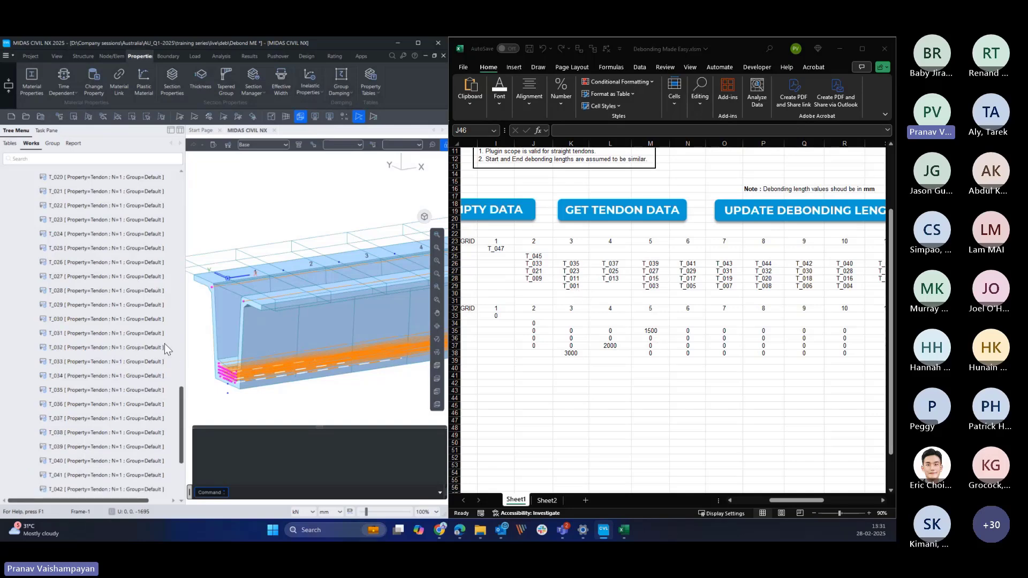
pyautogui.scroll(5, 74, 343)
pyautogui.scroll(2, 58, 235)
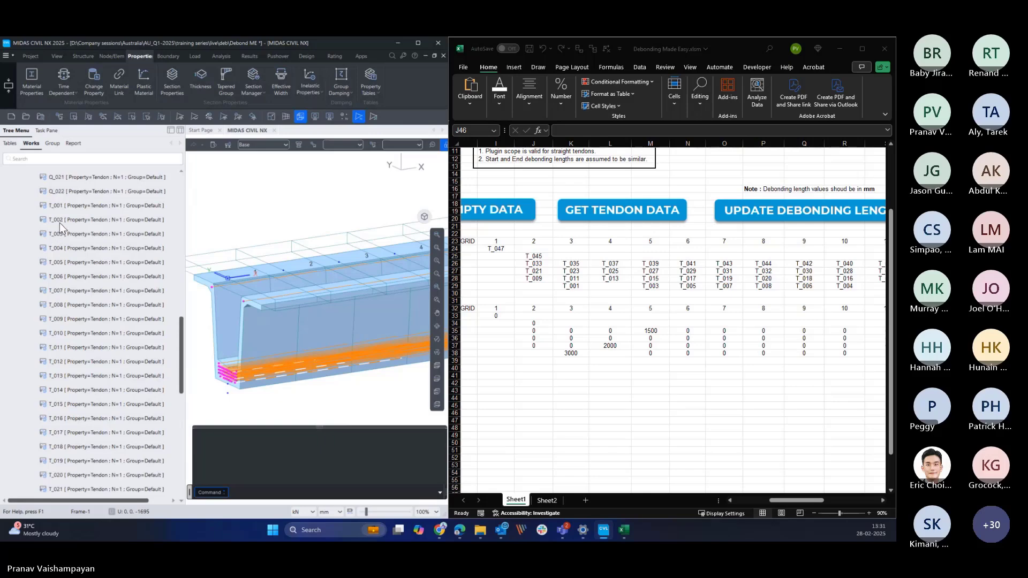
pyautogui.rightClick(70, 205)
pyautogui.click(111, 365)
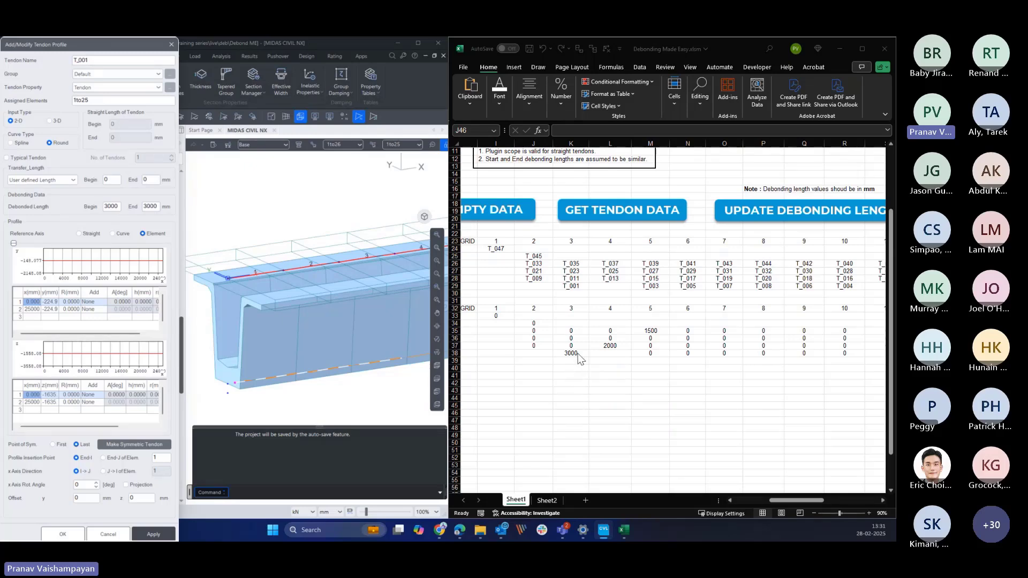
pyautogui.click(171, 43)
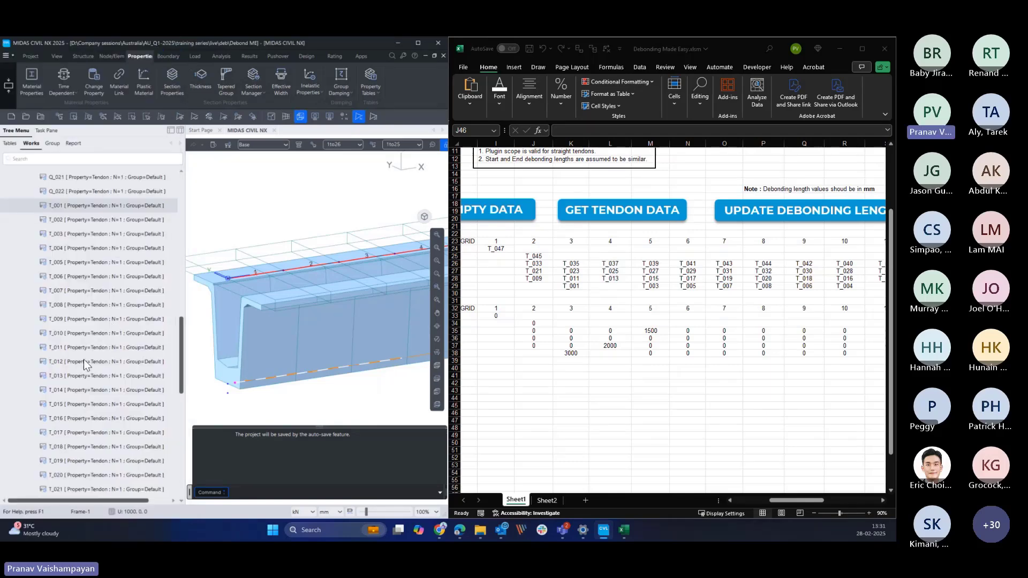
# - Check the debonded lengths in the profiles of tendons T_013 and T_039, then return to the workbook
pyautogui.rightClick(82, 374)
pyautogui.click(105, 367)
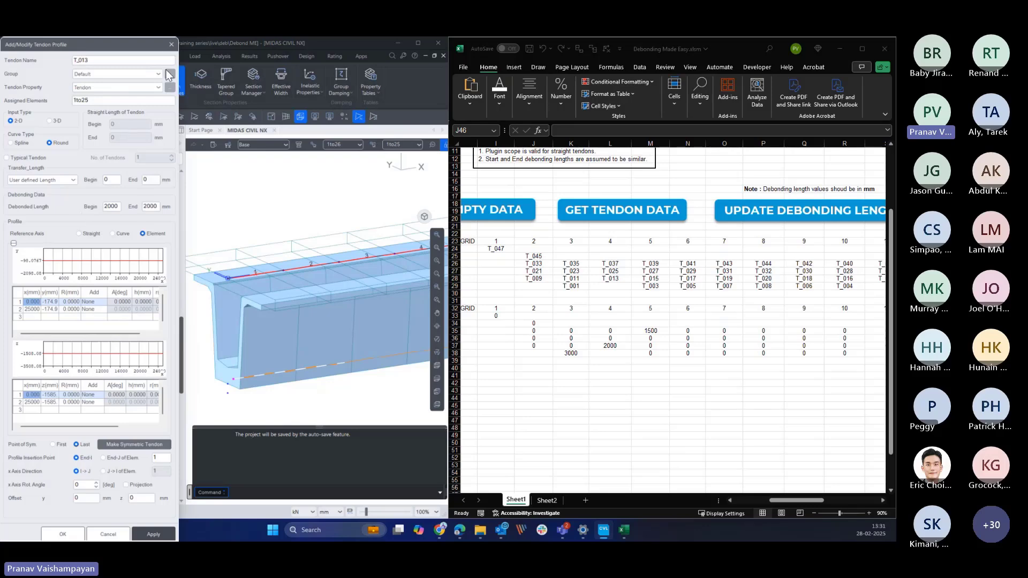
pyautogui.click(171, 44)
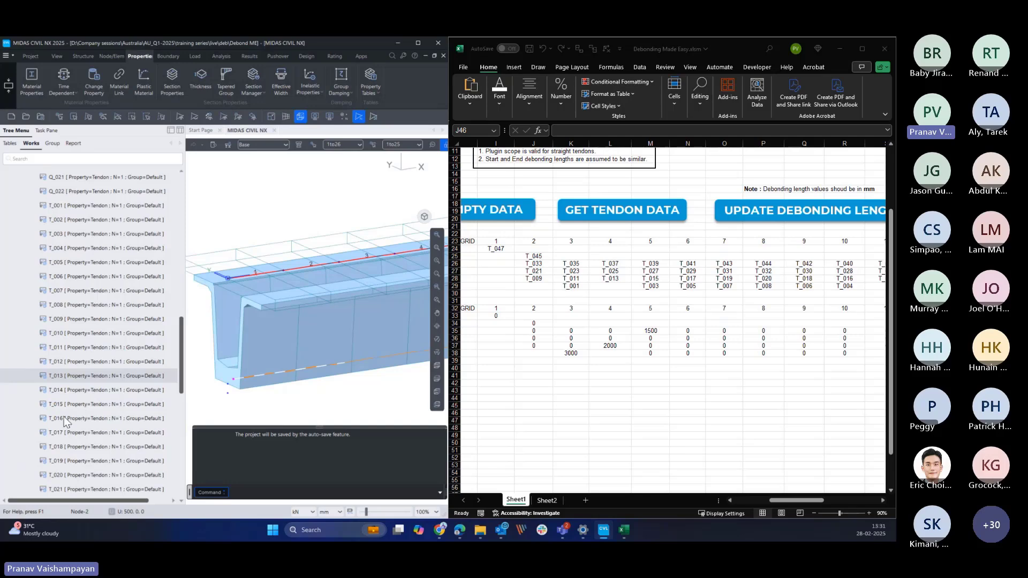
pyautogui.scroll(-6, 74, 412)
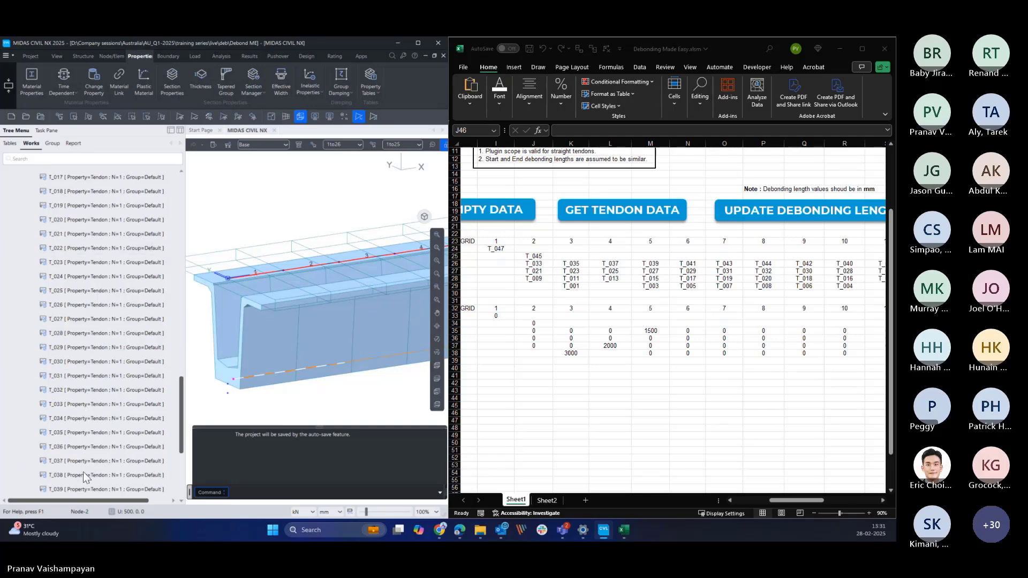
pyautogui.rightClick(82, 484)
pyautogui.click(98, 478)
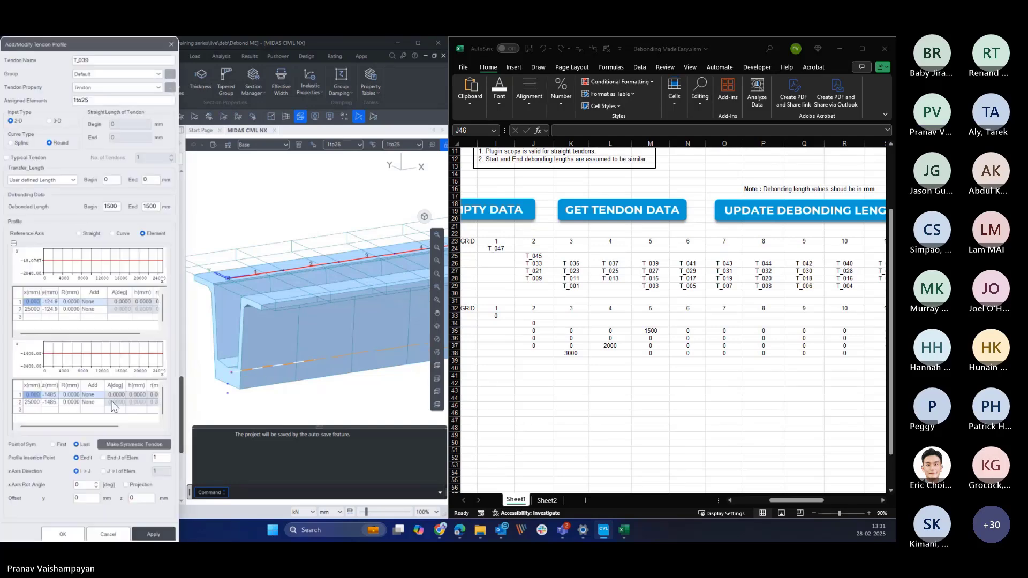
pyautogui.click(172, 44)
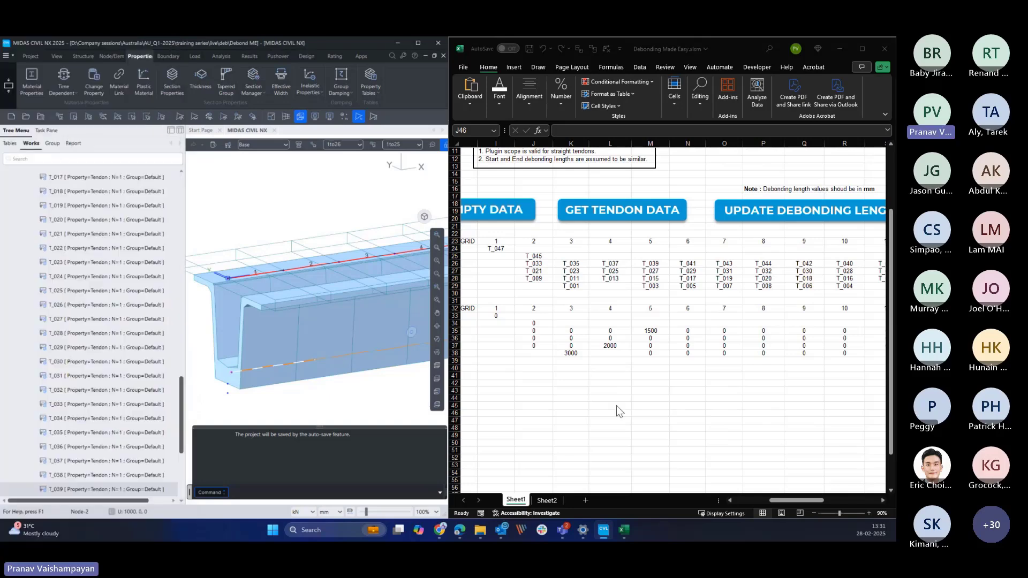
pyautogui.click(587, 420)
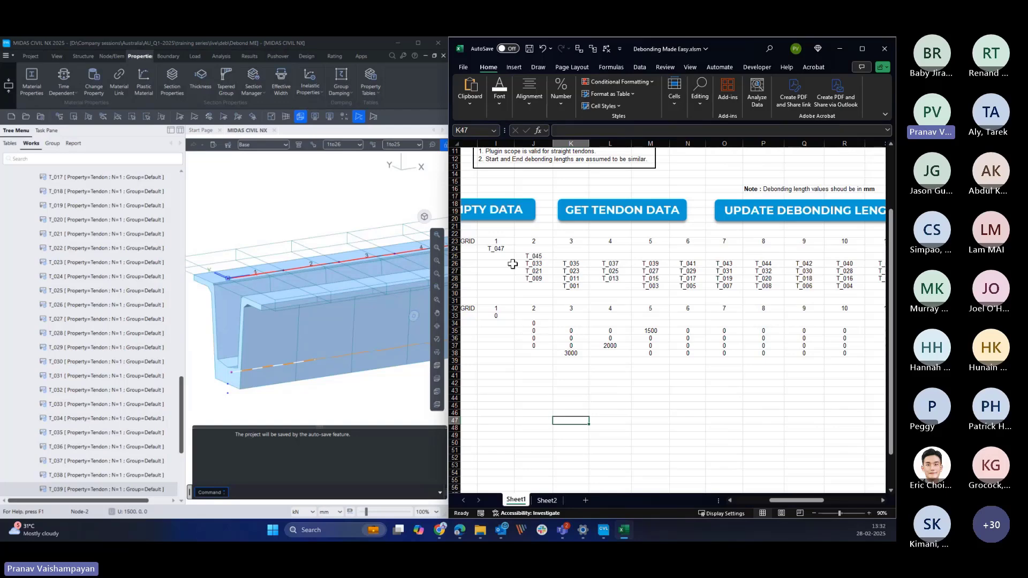
# - Set the debonded length of tendon T_045 to 4000 mm at both beginning and end in its MIDAS Civil NX profile
pyautogui.scroll(-5, 67, 422)
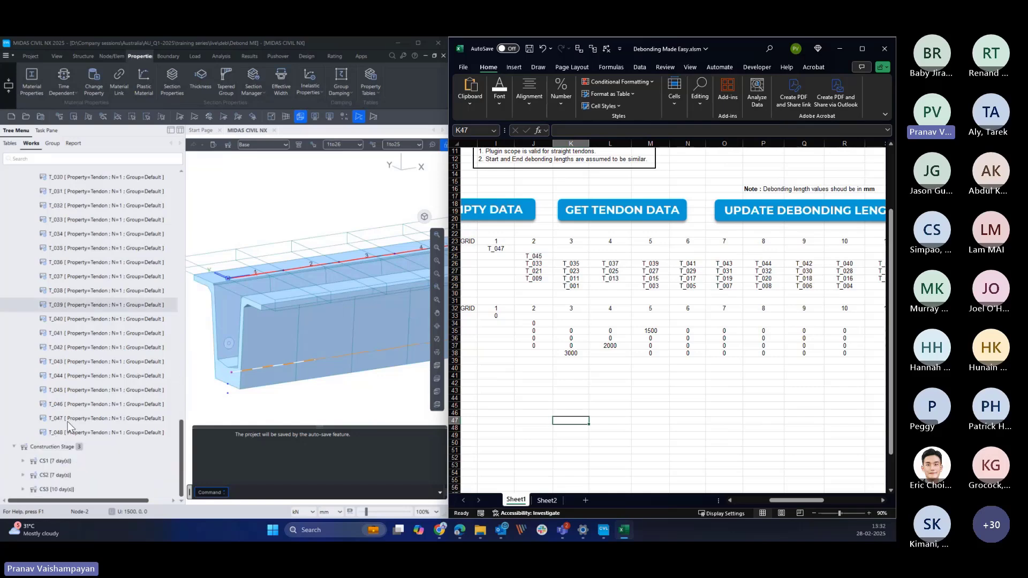
pyautogui.rightClick(90, 397)
pyautogui.click(99, 387)
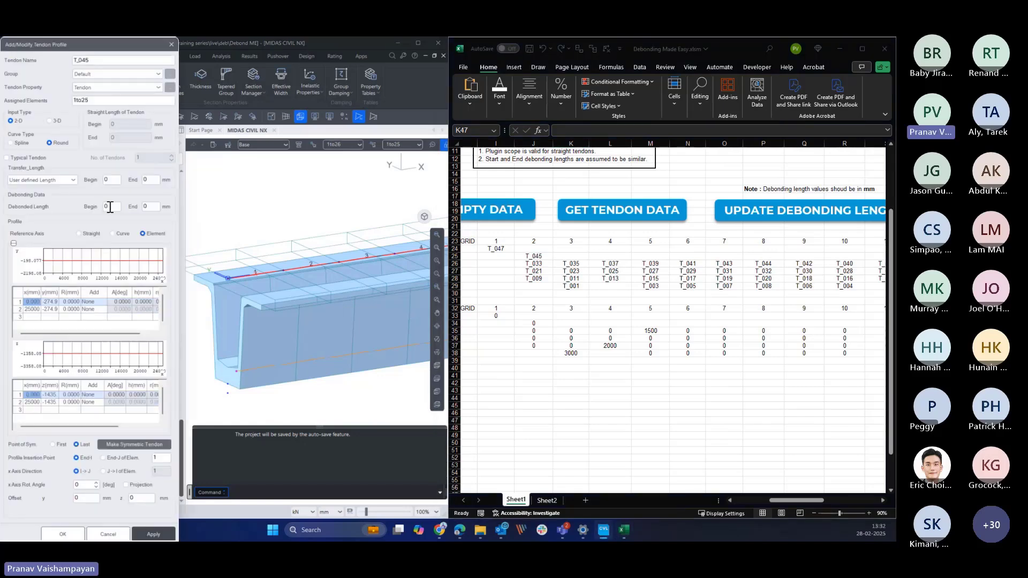
pyautogui.doubleClick(110, 207)
pyautogui.write('4000')
pyautogui.doubleClick(150, 207)
pyautogui.write('4000')
pyautogui.click(67, 533)
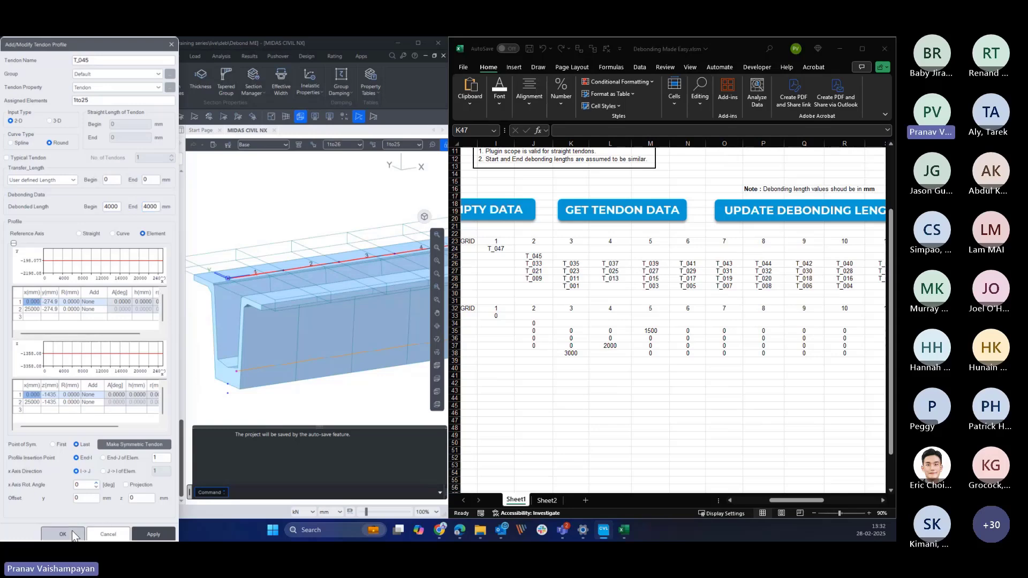
# - Return to the Excel workbook, empty its tendon data and retrieve the tendon data again from the model
pyautogui.click(587, 422)
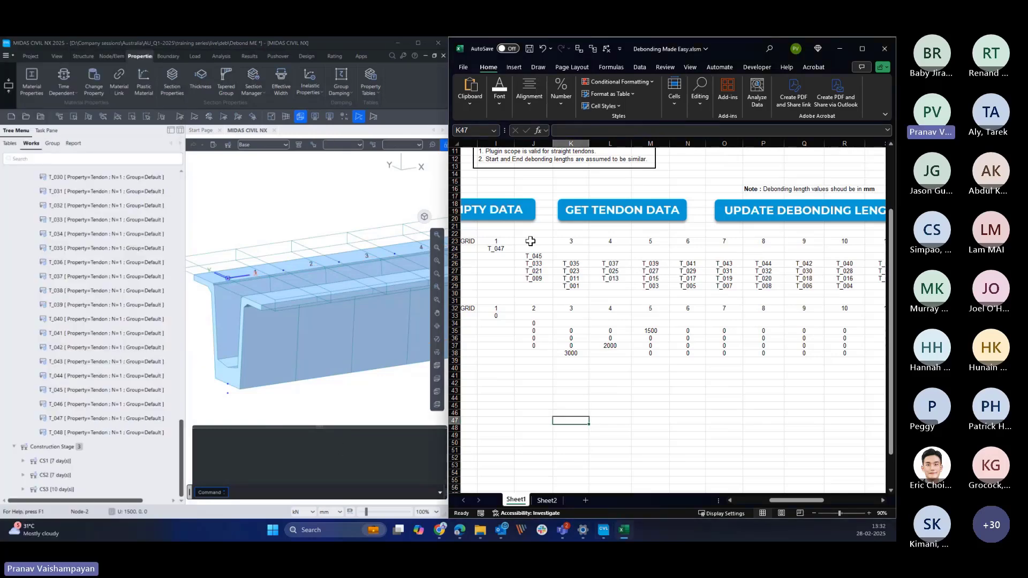
pyautogui.click(509, 216)
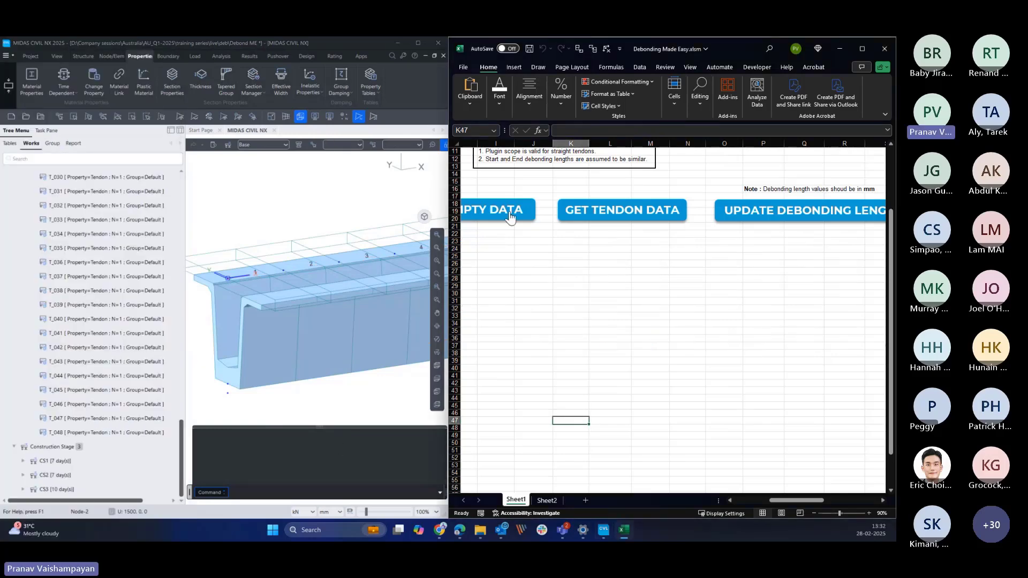
pyautogui.click(611, 214)
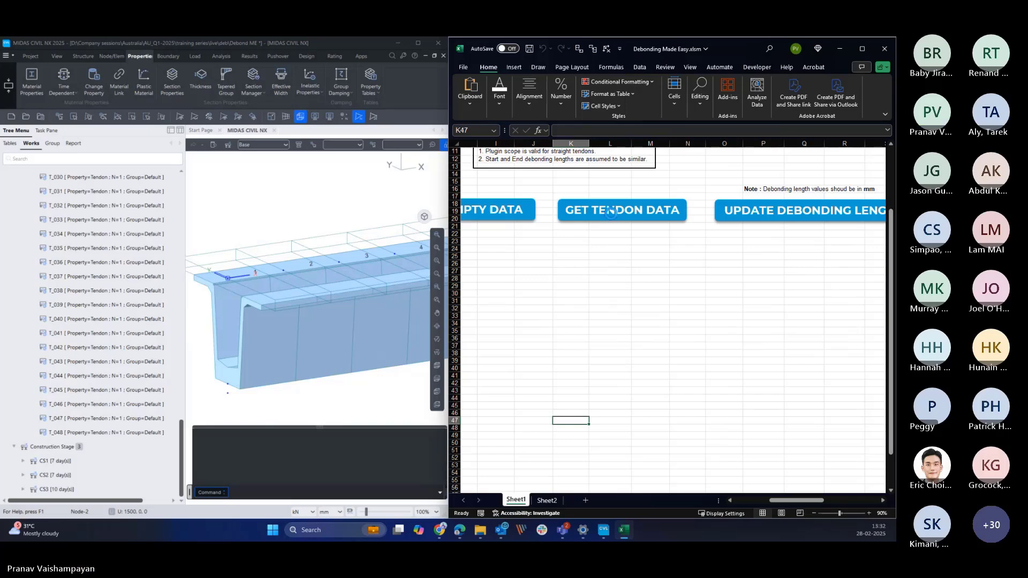
# - Check the debonding length of T_045 in the lower strand grid, along with the T_001 and T_013 entries
pyautogui.click(542, 256)
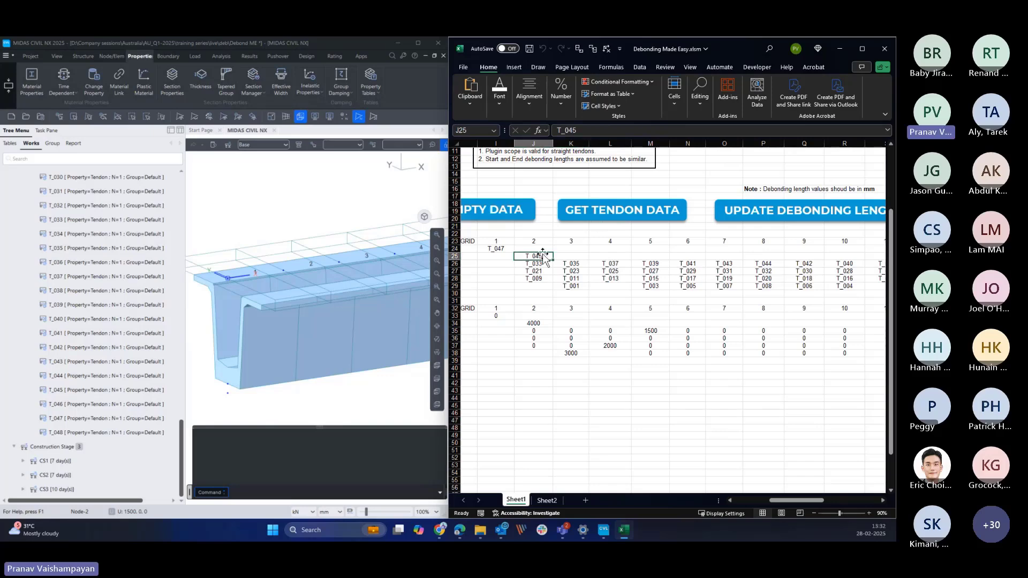
pyautogui.click(540, 323)
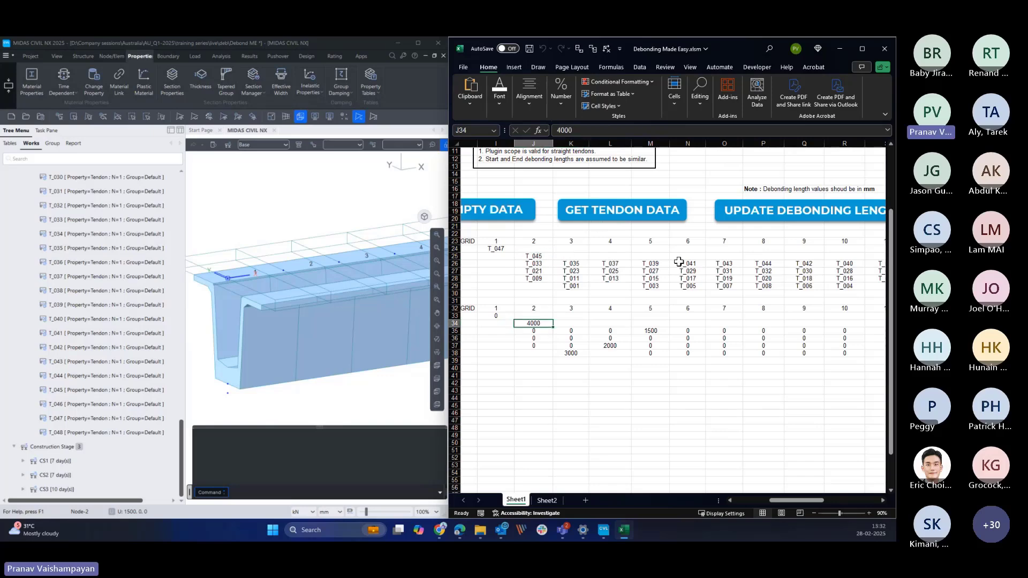
pyautogui.click(570, 354)
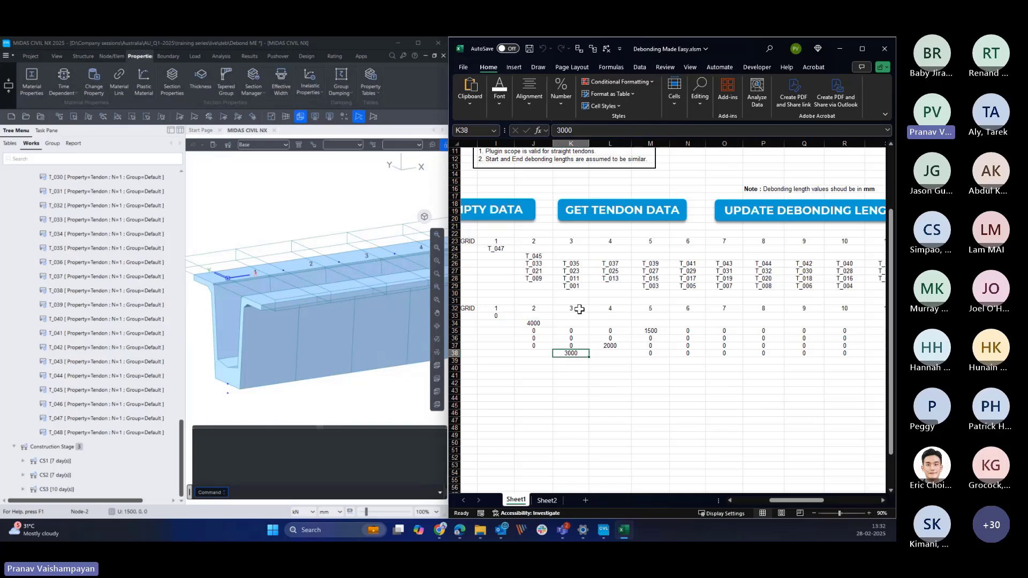
pyautogui.click(610, 346)
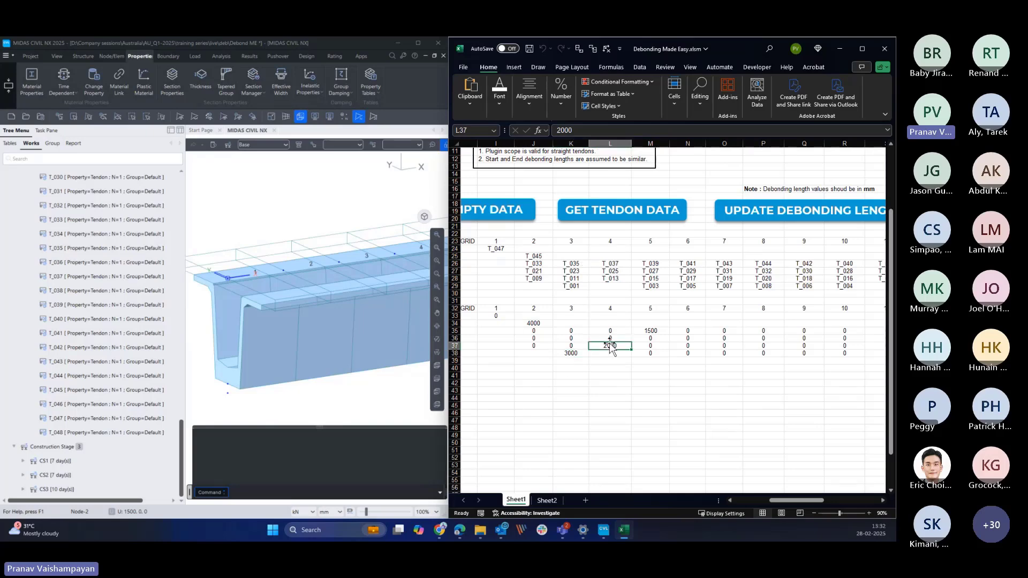
# - Review the element number input and strand layout sketch, then examine both girders' element numbers in the MIDAS Civil NX model view
pyautogui.moveTo(783, 500); pyautogui.dragTo(743, 502)
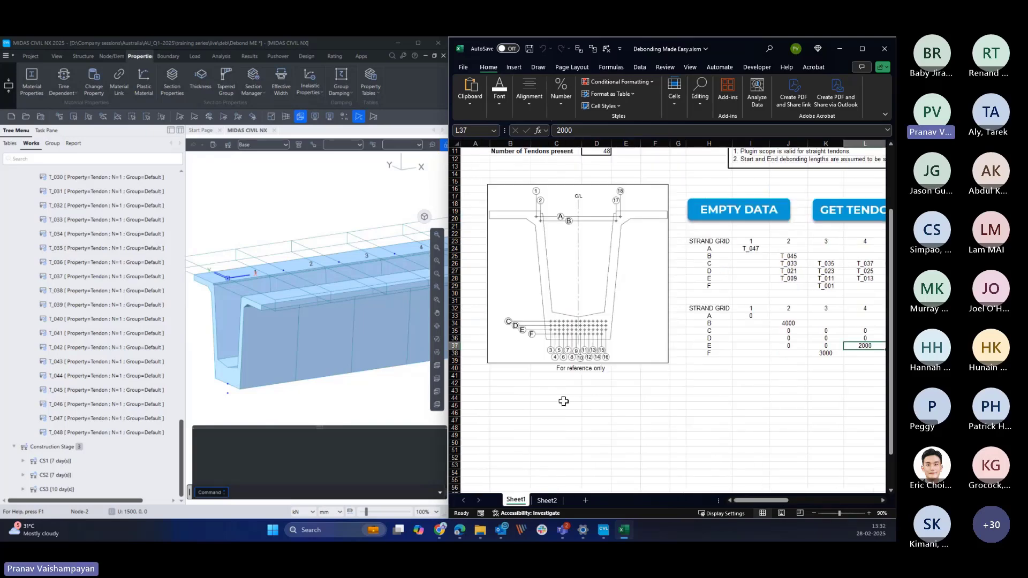
pyautogui.scroll(1, 564, 401)
pyautogui.click(596, 174)
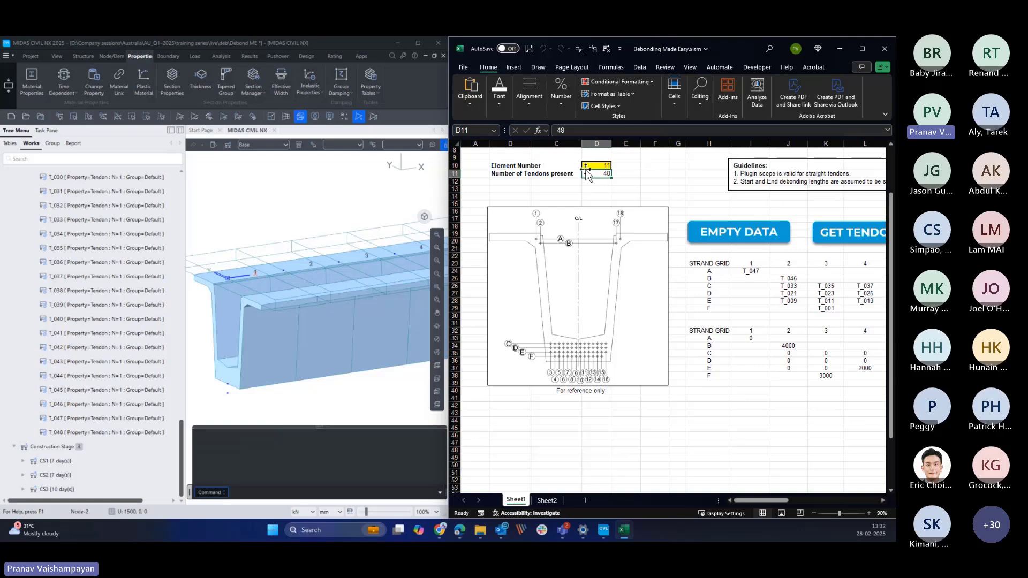
pyautogui.moveTo(768, 500)
pyautogui.mouseDown()
pyautogui.moveTo(835, 500)
pyautogui.moveTo(774, 500)
pyautogui.mouseUp()
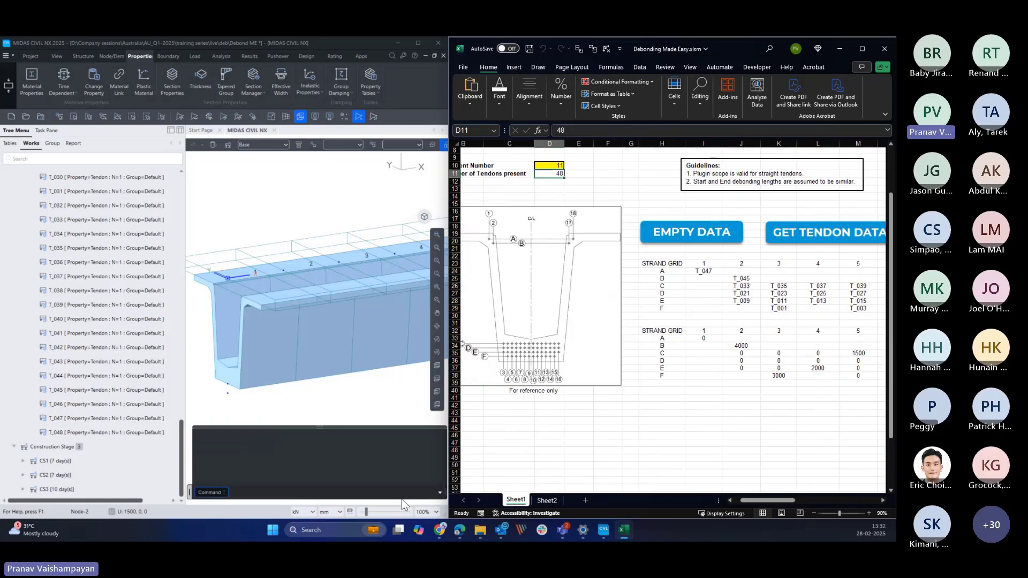
pyautogui.click(440, 496)
pyautogui.scroll(-6, 338, 399)
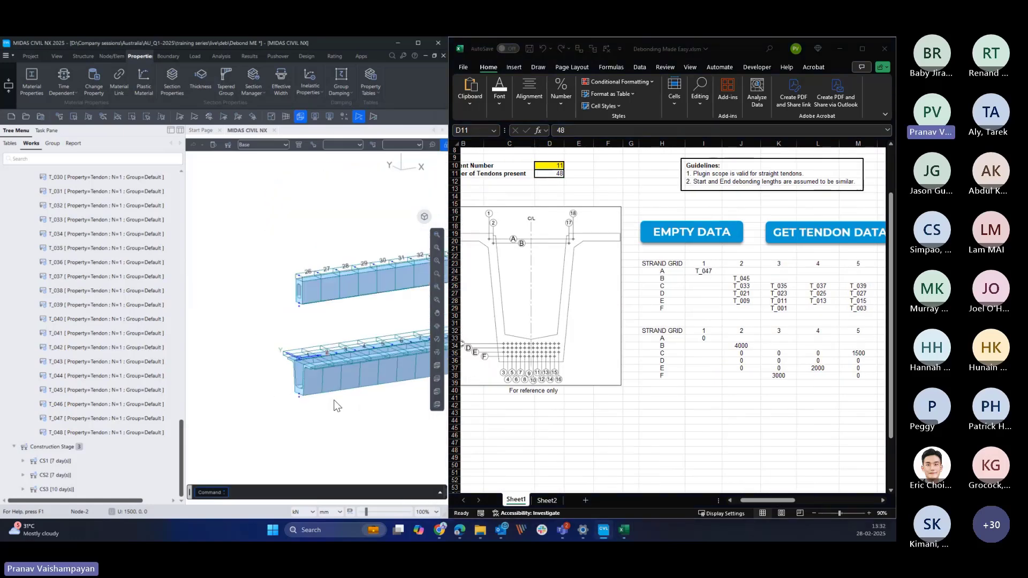
pyautogui.moveTo(336, 417); pyautogui.dragTo(259, 404, button='middle')
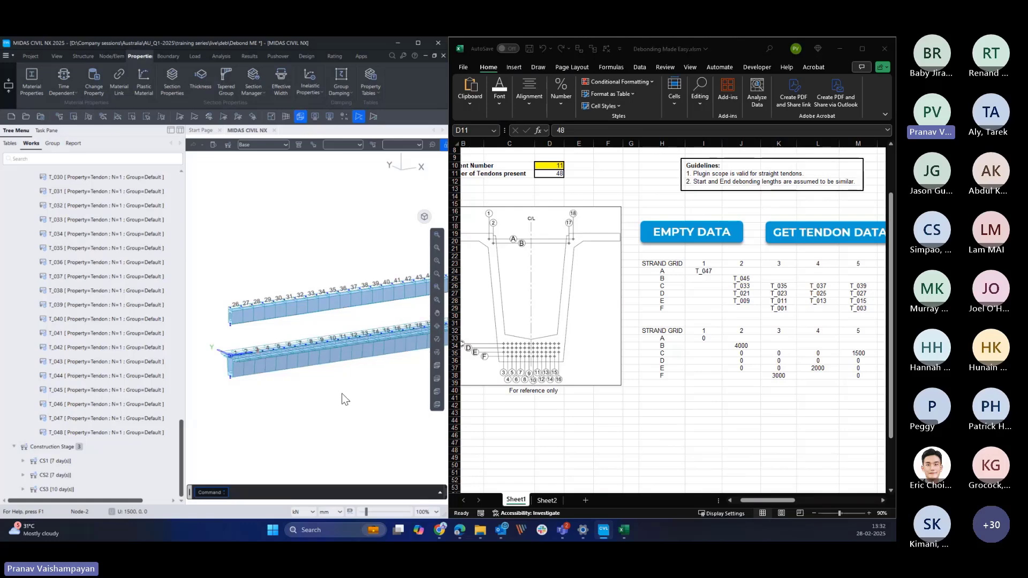
pyautogui.moveTo(373, 395); pyautogui.dragTo(350, 383, button='middle')
pyautogui.scroll(-3, 340, 386)
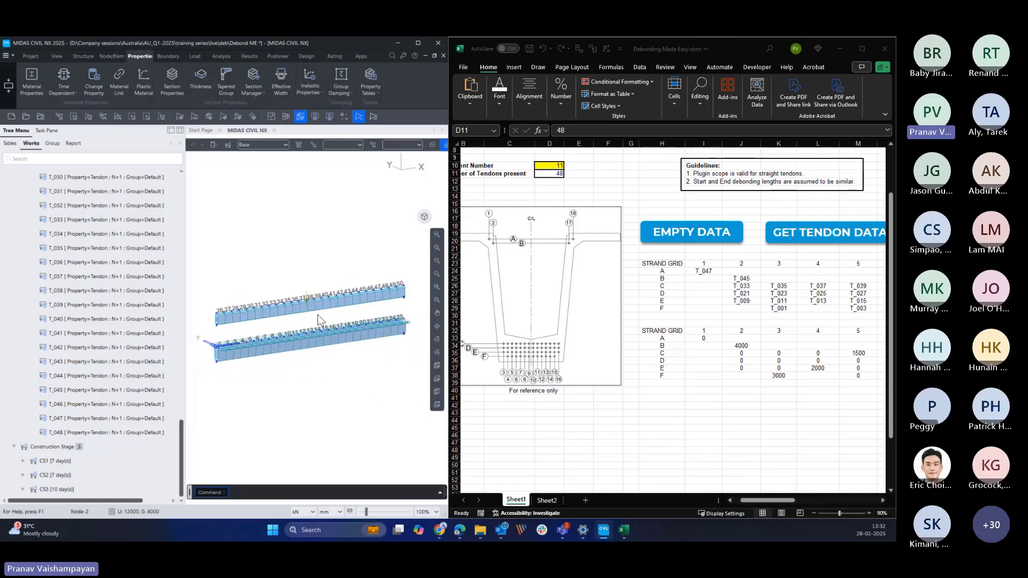
pyautogui.scroll(3, 307, 309)
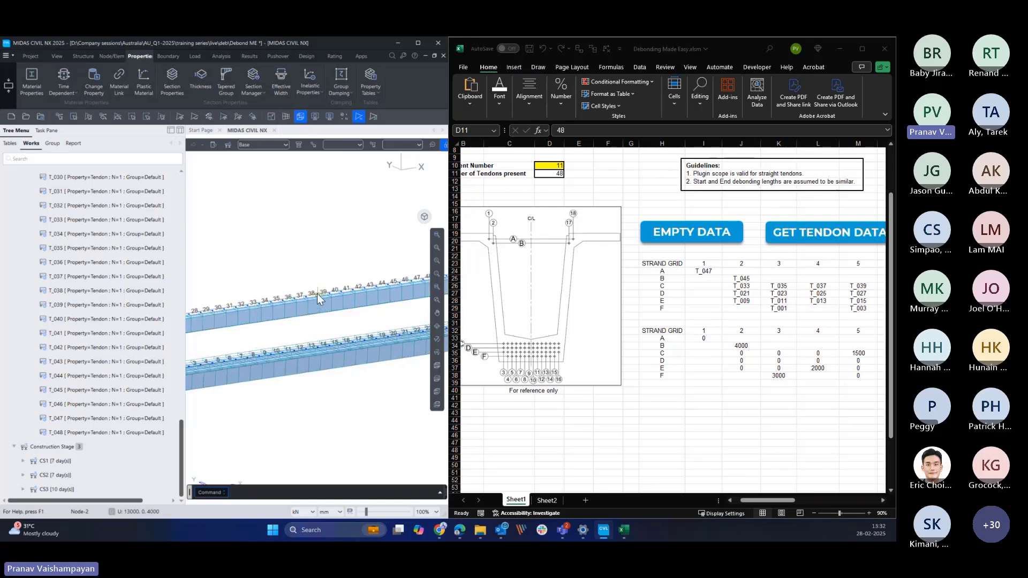
# - Empty the workbook's tendon data and set the element number to 40
pyautogui.click(713, 245)
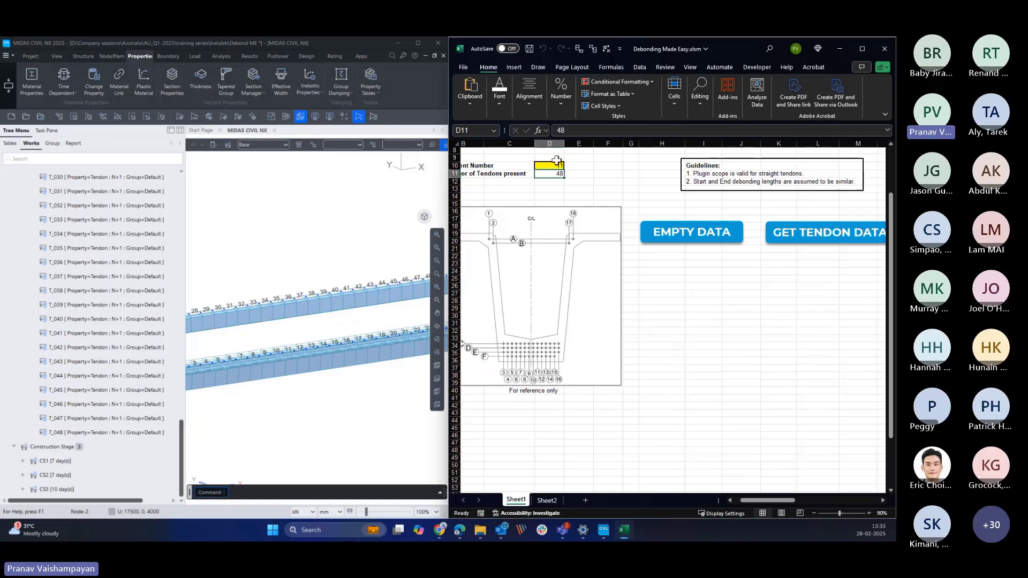
pyautogui.moveTo(564, 175); pyautogui.dragTo(559, 170)
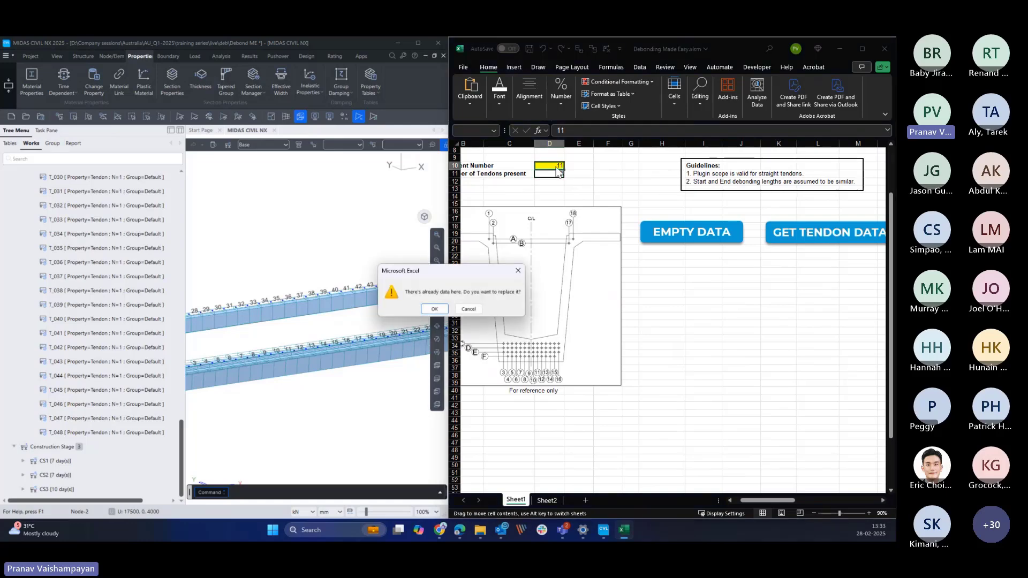
pyautogui.click(468, 309)
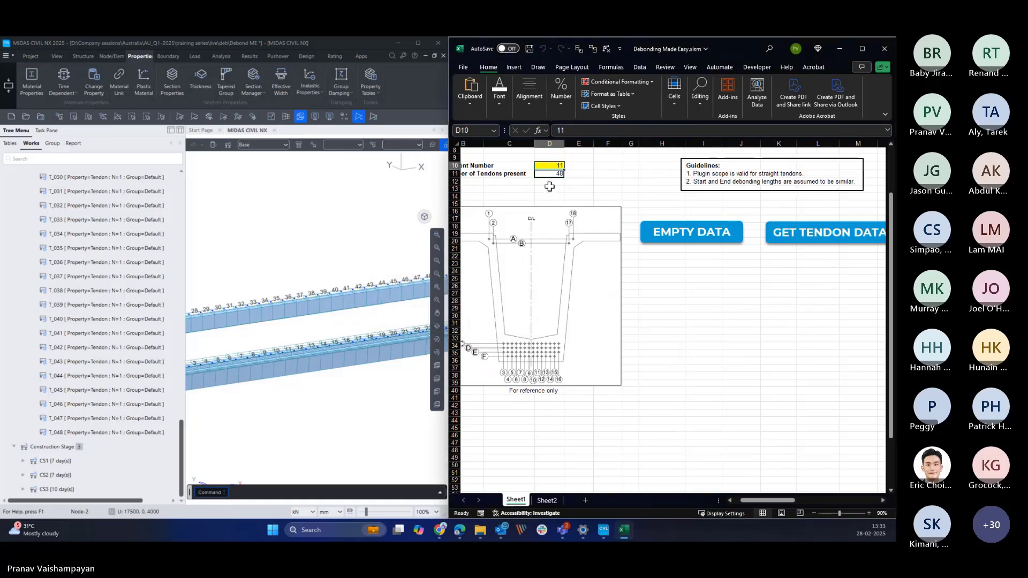
pyautogui.press('Up')
pyautogui.write('40')
pyautogui.press('Return')
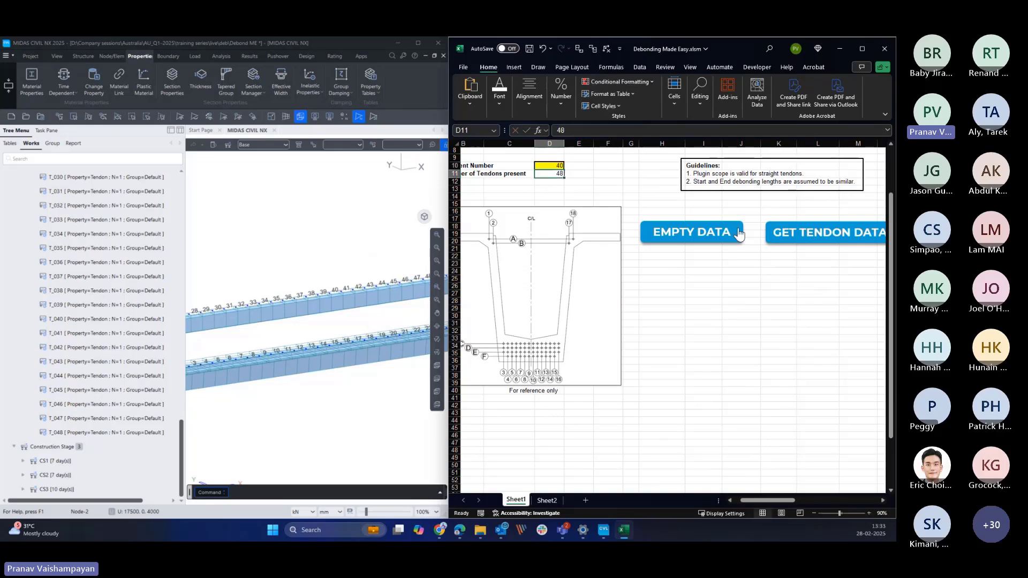
# - Get the tendon data for element 40 and review its strand and debonding length grids
pyautogui.click(788, 231)
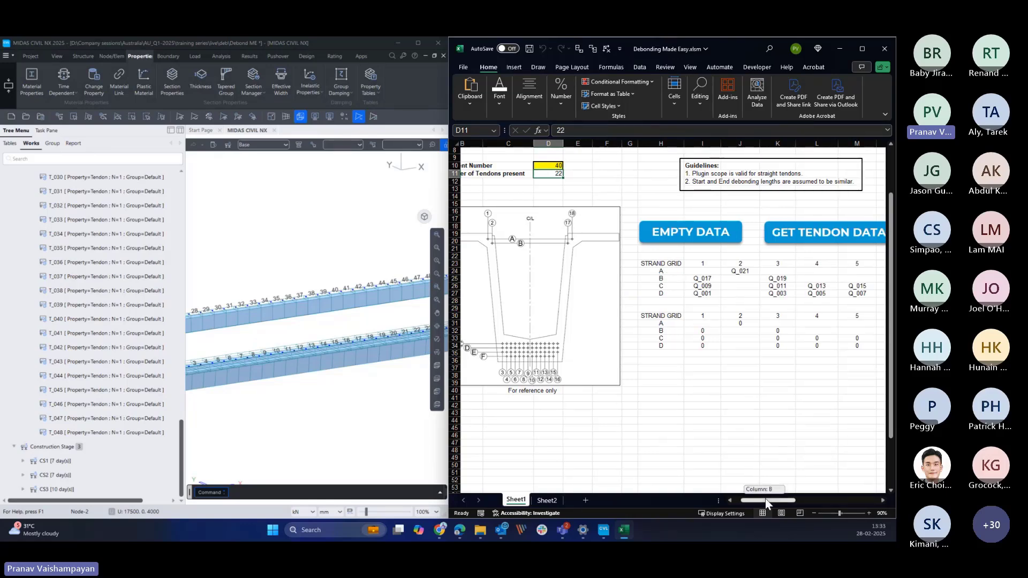
pyautogui.moveTo(766, 499); pyautogui.dragTo(804, 500)
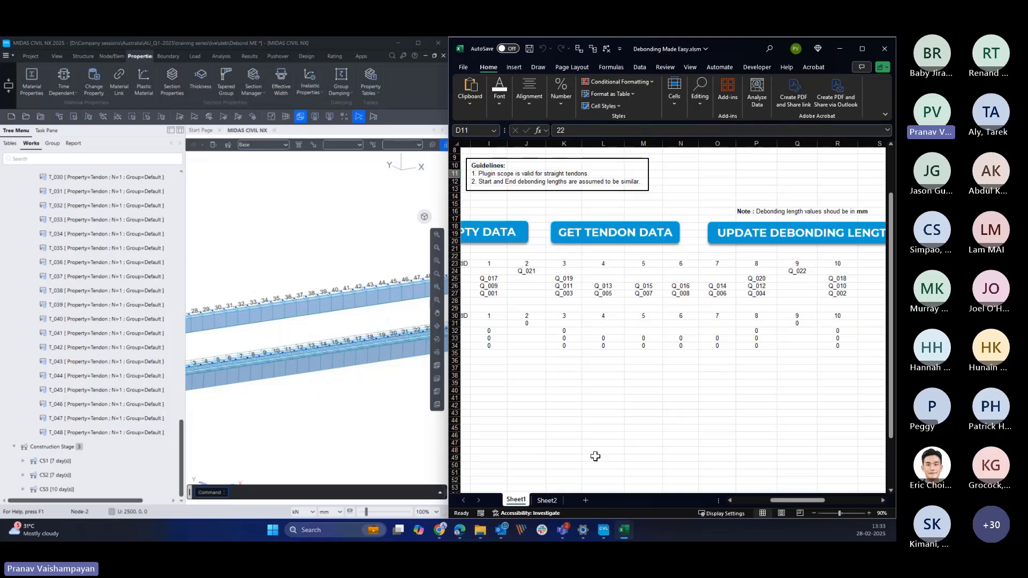
pyautogui.scroll(-2, 741, 428)
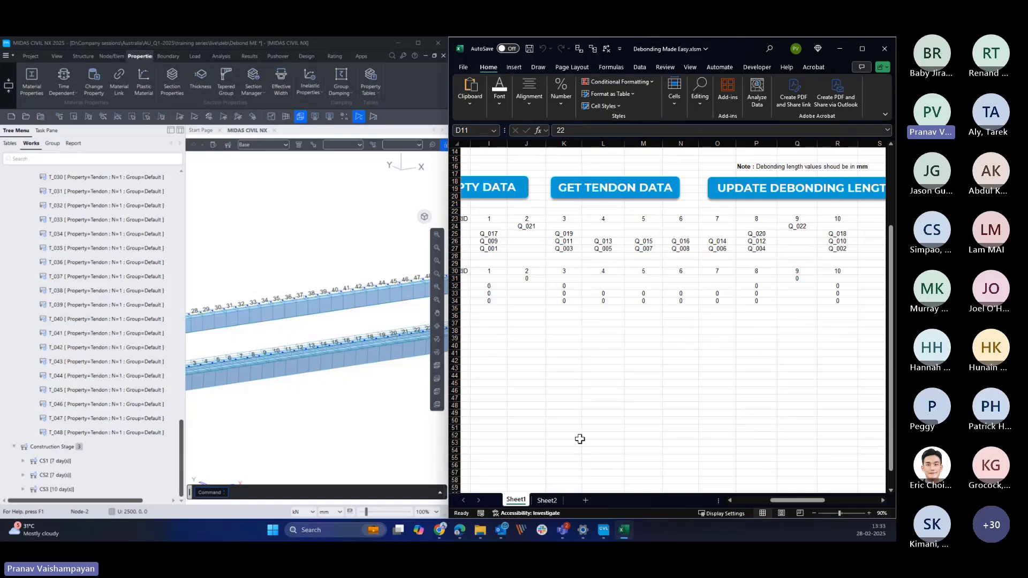
pyautogui.scroll(-2, 581, 438)
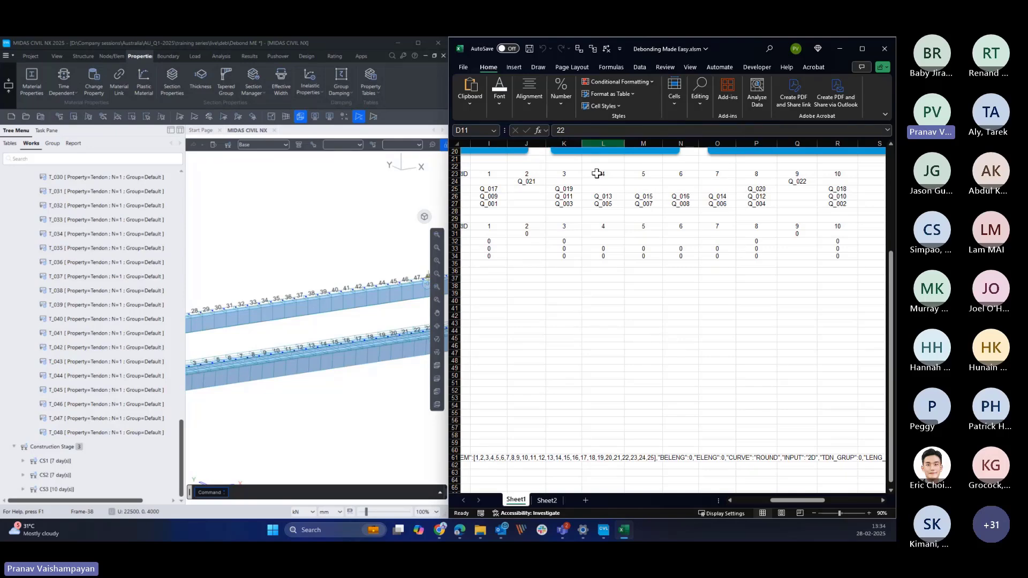
# - Open the Debond_ME module of the Debonding Made Easy workbook in the Visual Basic editor
pyautogui.click(758, 68)
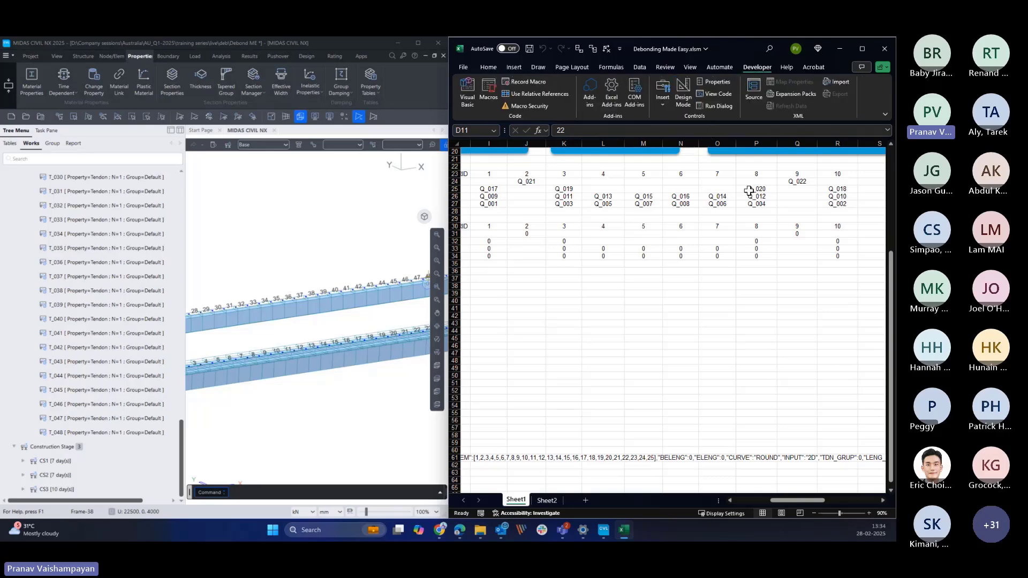
pyautogui.click(464, 92)
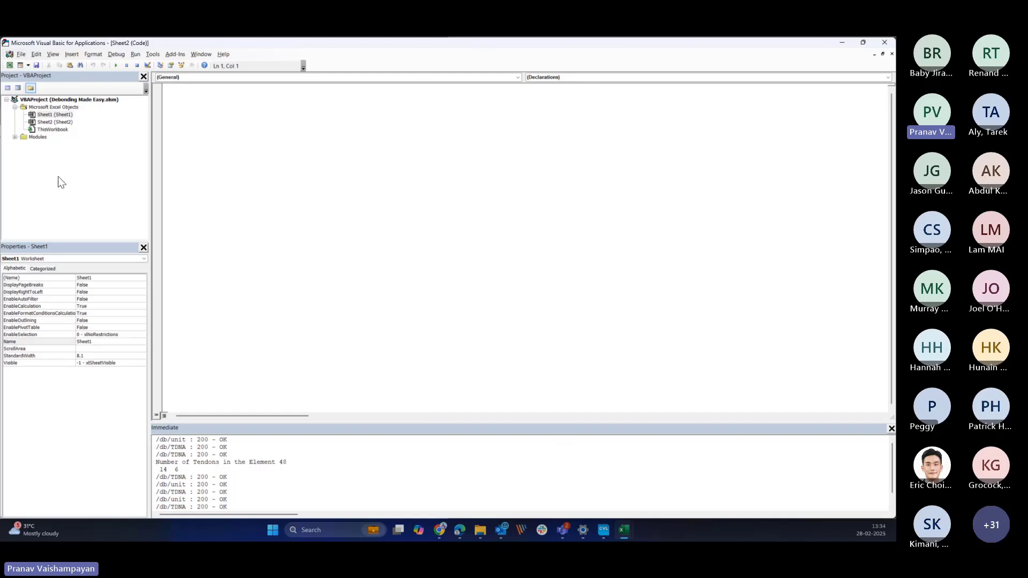
pyautogui.click(16, 137)
pyautogui.click(50, 145)
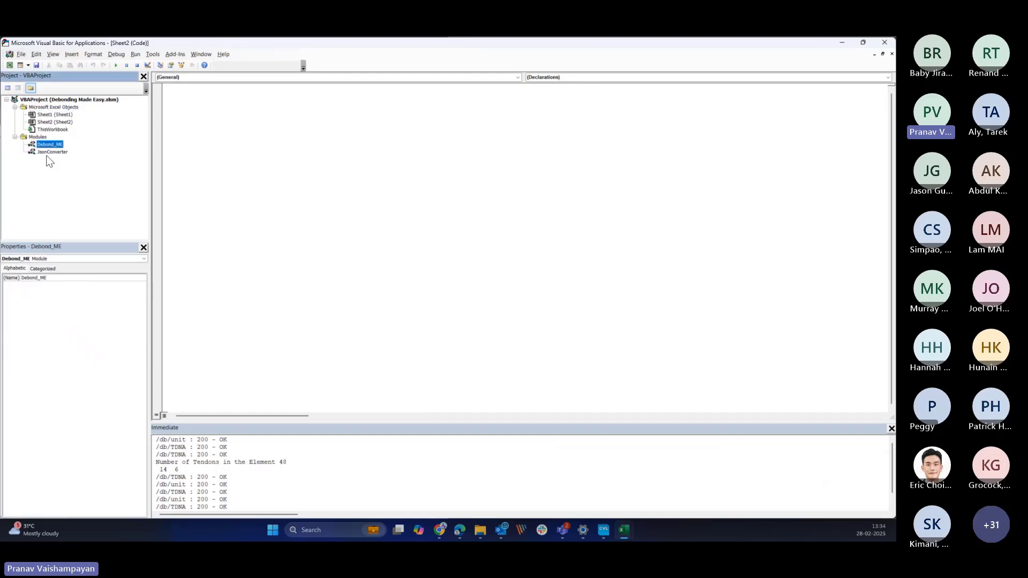
pyautogui.doubleClick(50, 144)
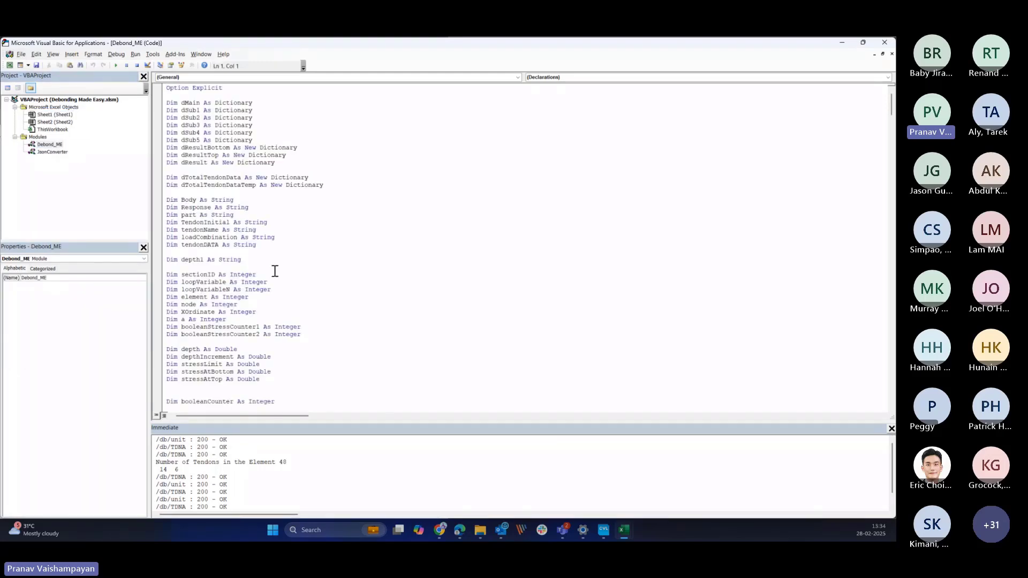
# - Review the Debond_ME code from the variable declarations through the grid and array sorting routines to the final procedure
pyautogui.scroll(-3, 268, 262)
pyautogui.scroll(-3, 253, 252)
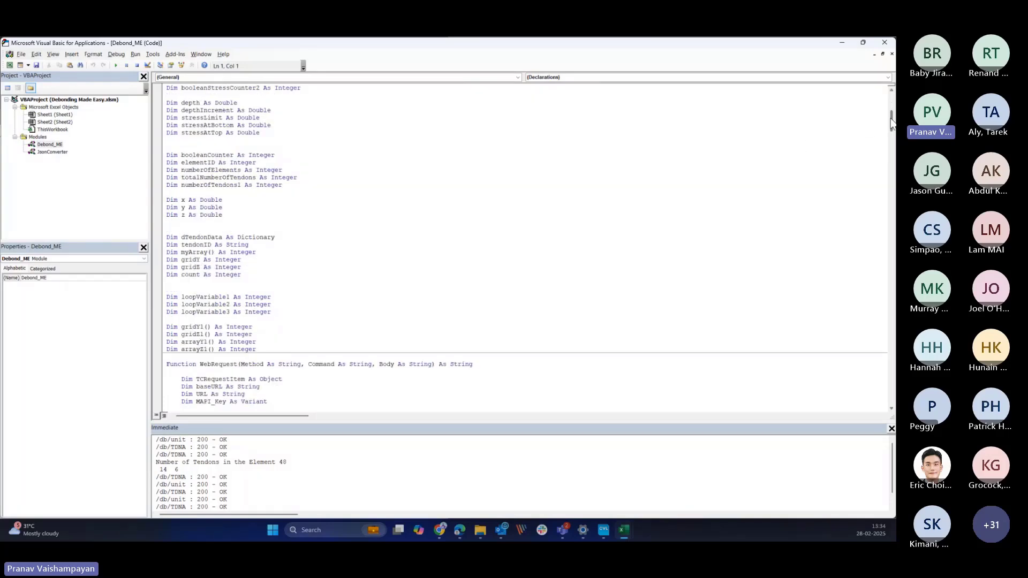
pyautogui.moveTo(890, 120); pyautogui.dragTo(877, 183)
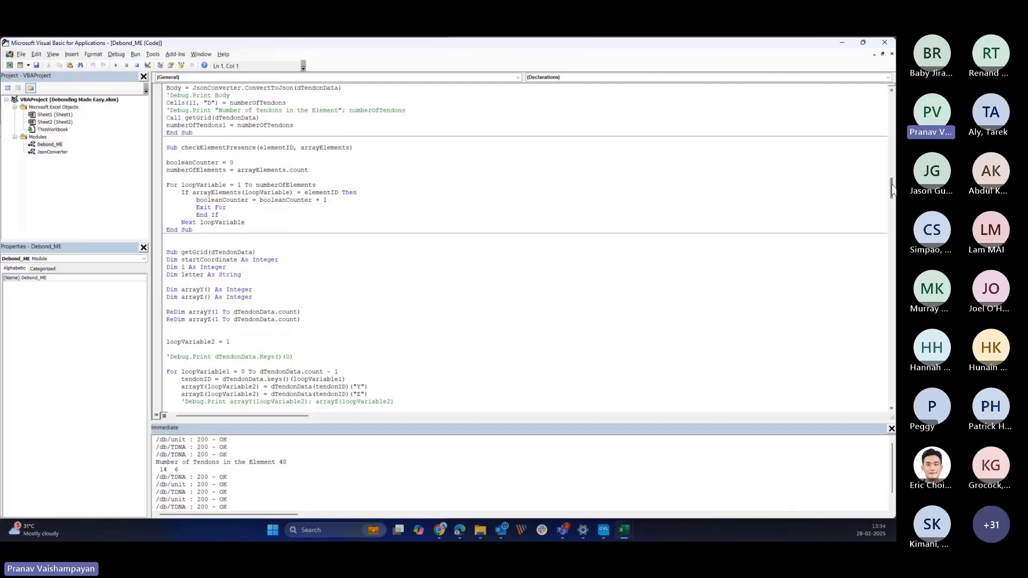
pyautogui.moveTo(892, 189); pyautogui.dragTo(891, 203)
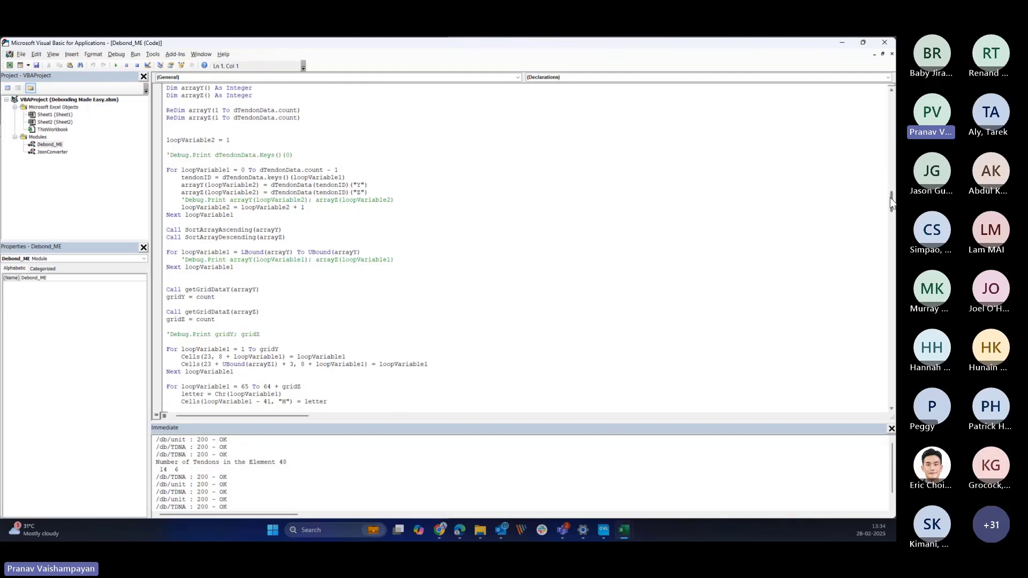
pyautogui.moveTo(892, 202); pyautogui.dragTo(892, 228)
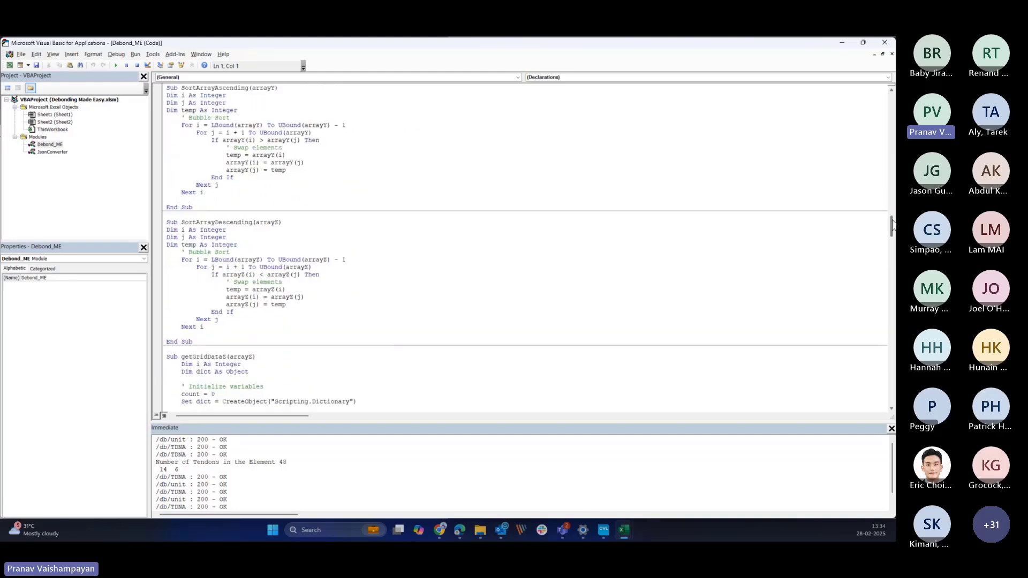
pyautogui.moveTo(892, 224); pyautogui.dragTo(892, 237)
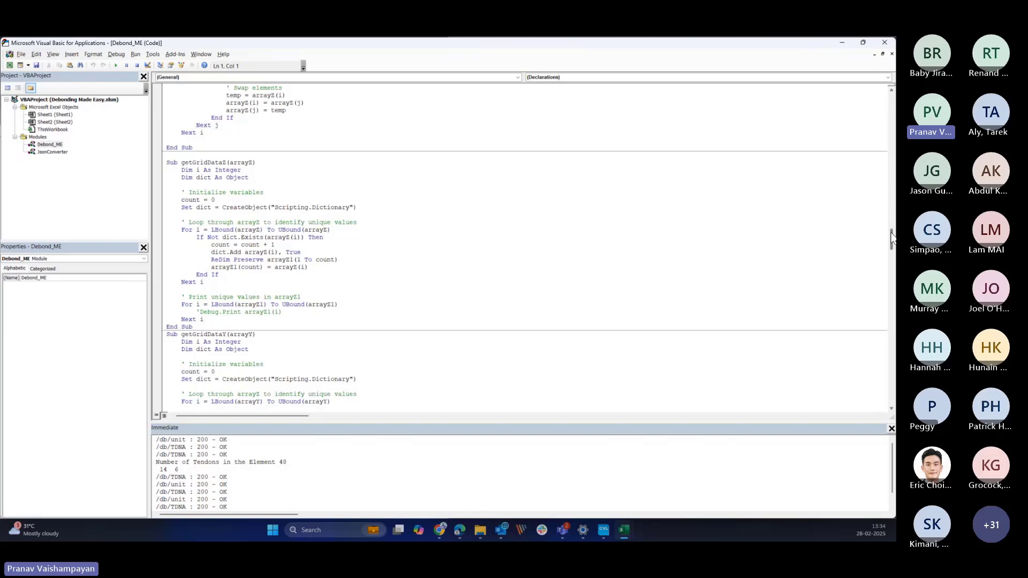
pyautogui.moveTo(892, 236); pyautogui.dragTo(871, 394)
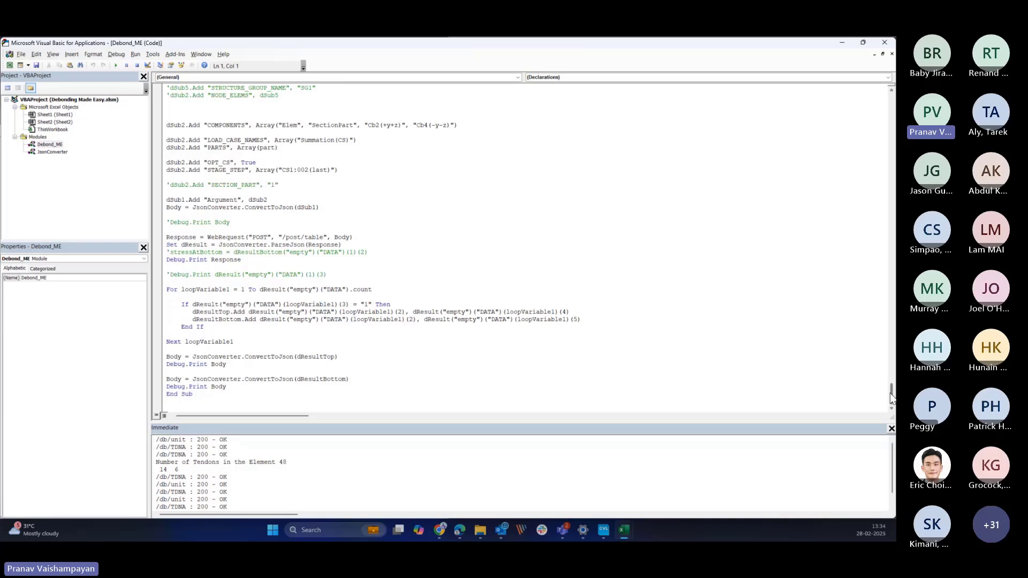
# - Close the Debond_ME code and return to the element number inputs and reference section on Sheet1
pyautogui.moveTo(891, 398); pyautogui.dragTo(876, 59)
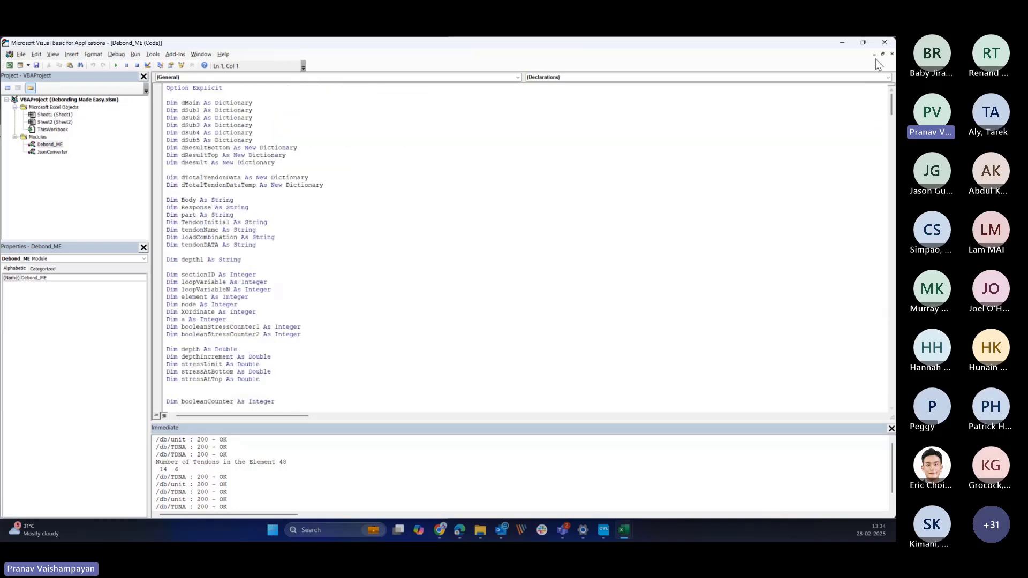
pyautogui.click(884, 42)
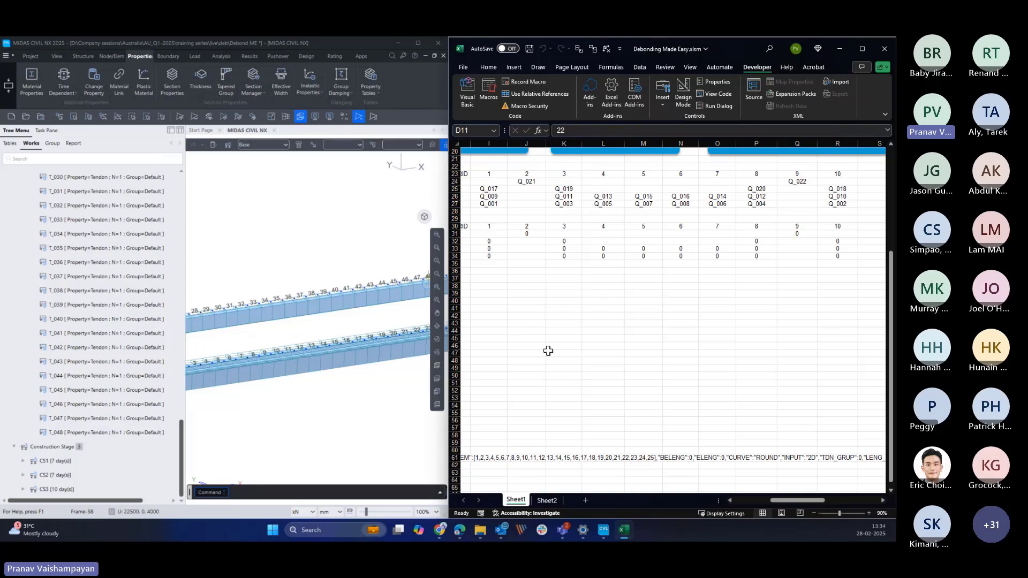
pyautogui.scroll(6, 667, 380)
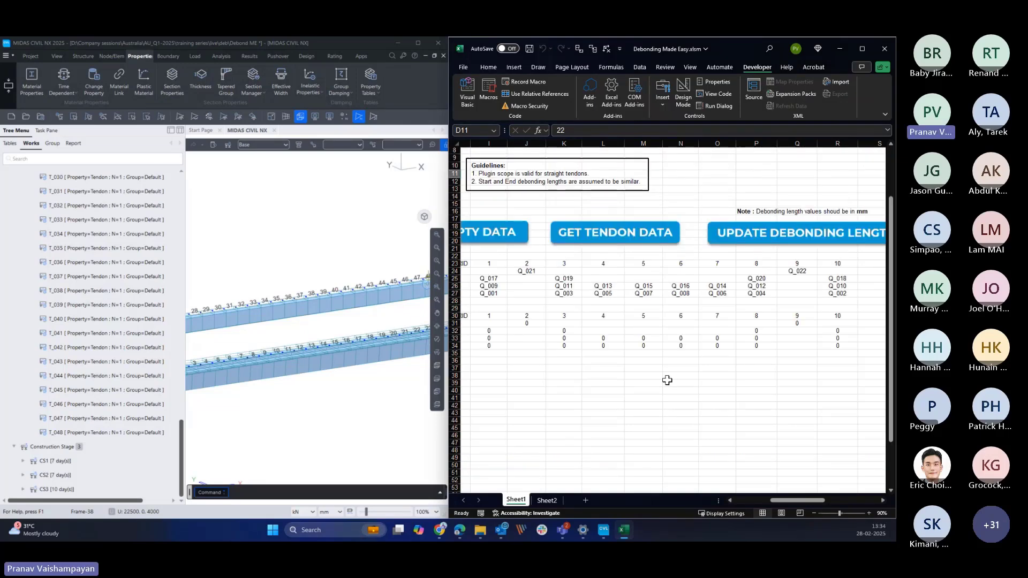
pyautogui.moveTo(791, 505); pyautogui.dragTo(756, 502)
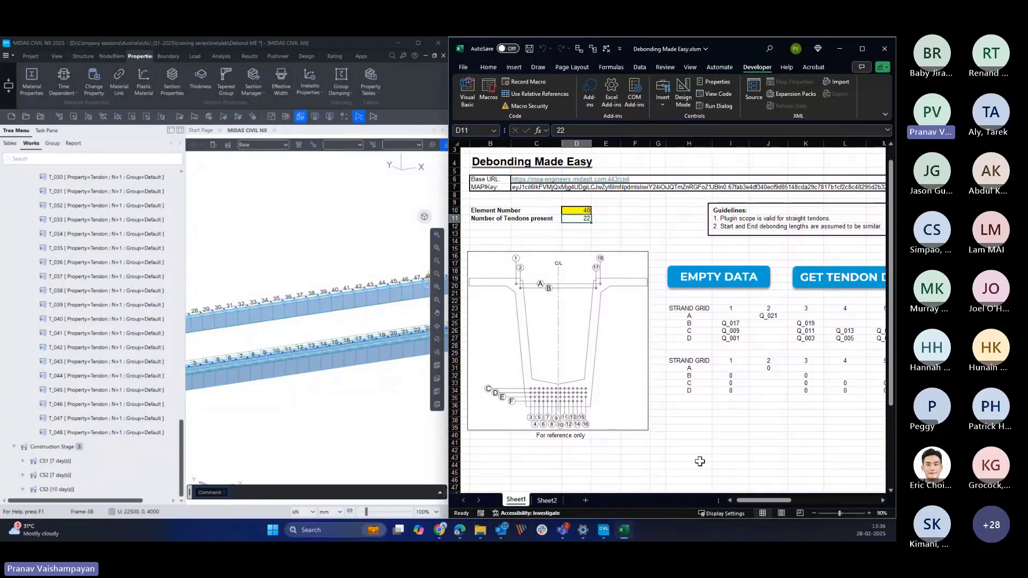
# - Hide the element numbers and show both girders as wireframe lines in MIDAS Civil NX, with a narrower Tree Menu
pyautogui.scroll(-3, 357, 392)
pyautogui.moveTo(359, 421); pyautogui.dragTo(351, 389, button='middle')
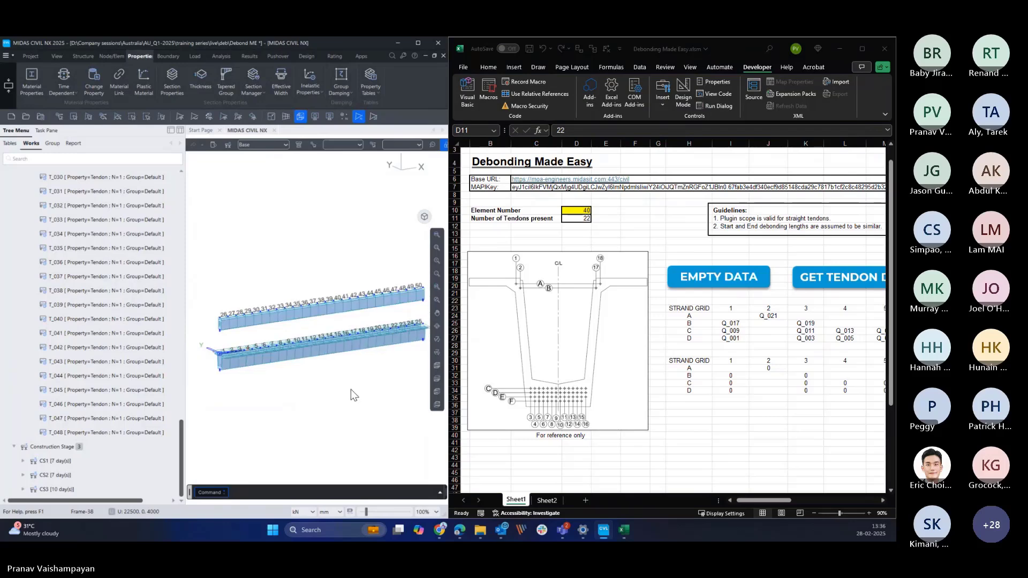
pyautogui.click(358, 117)
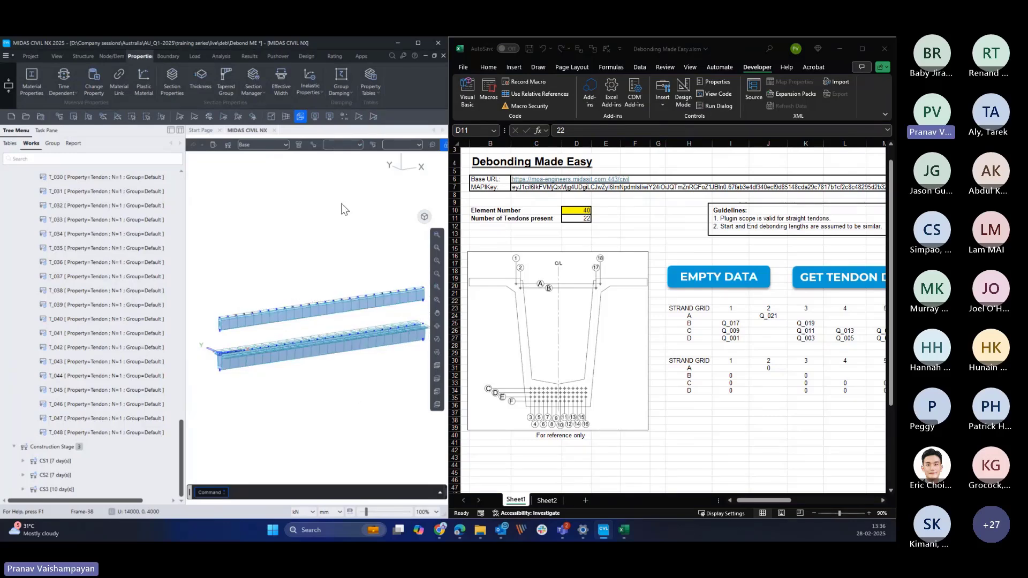
pyautogui.click(301, 114)
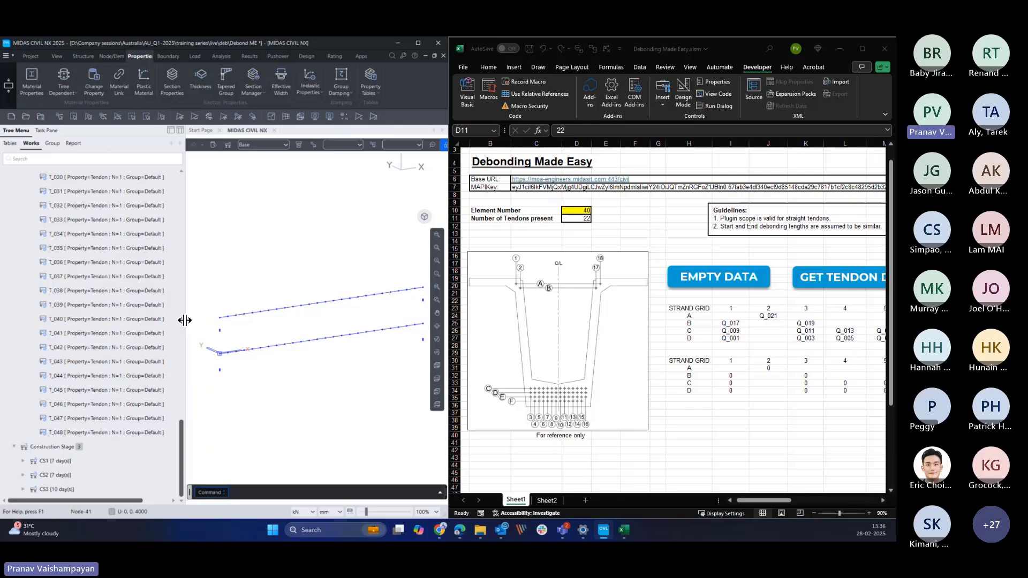
pyautogui.moveTo(186, 326); pyautogui.dragTo(151, 325)
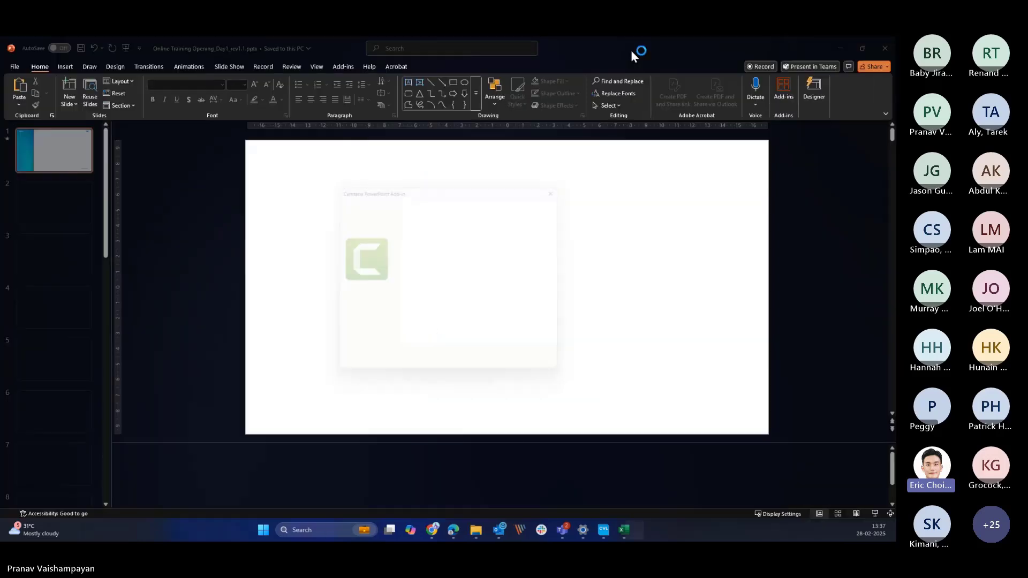
# - Switch to PowerPoint, dismiss the Camtasia add-in dialog and present the closing Thank you slide
pyautogui.click(565, 179)
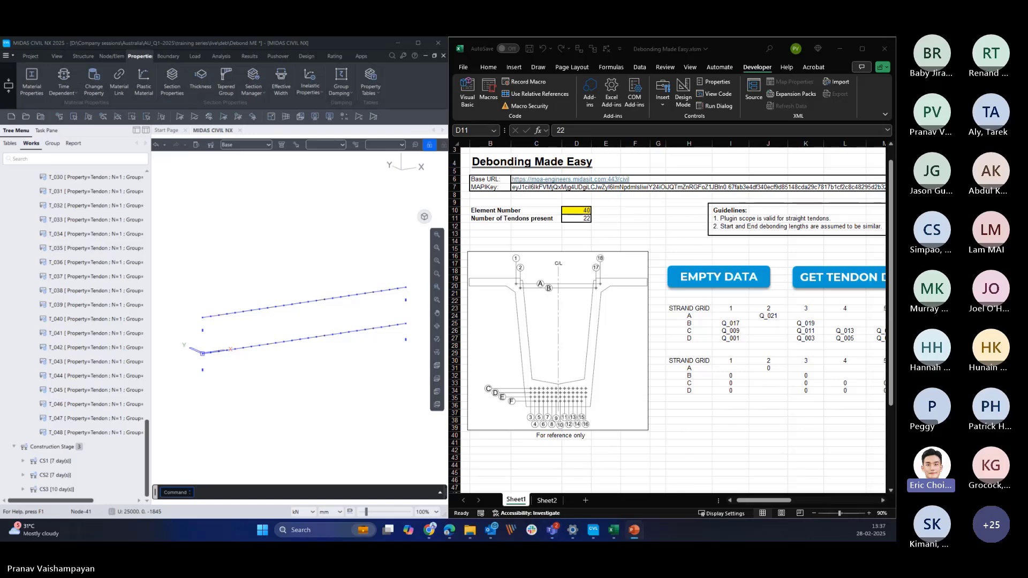
pyautogui.hotkey('alt', 'Tab')
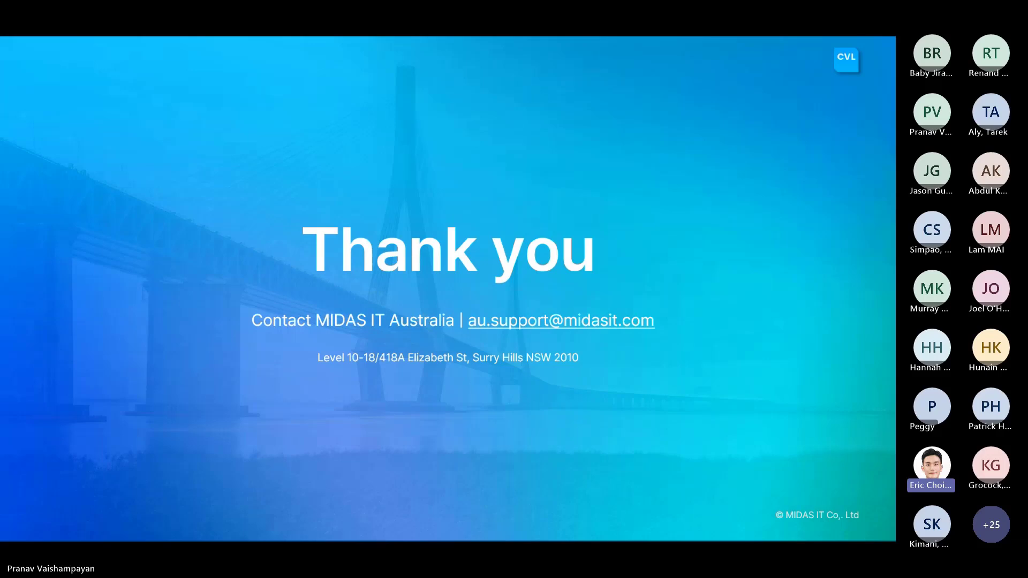
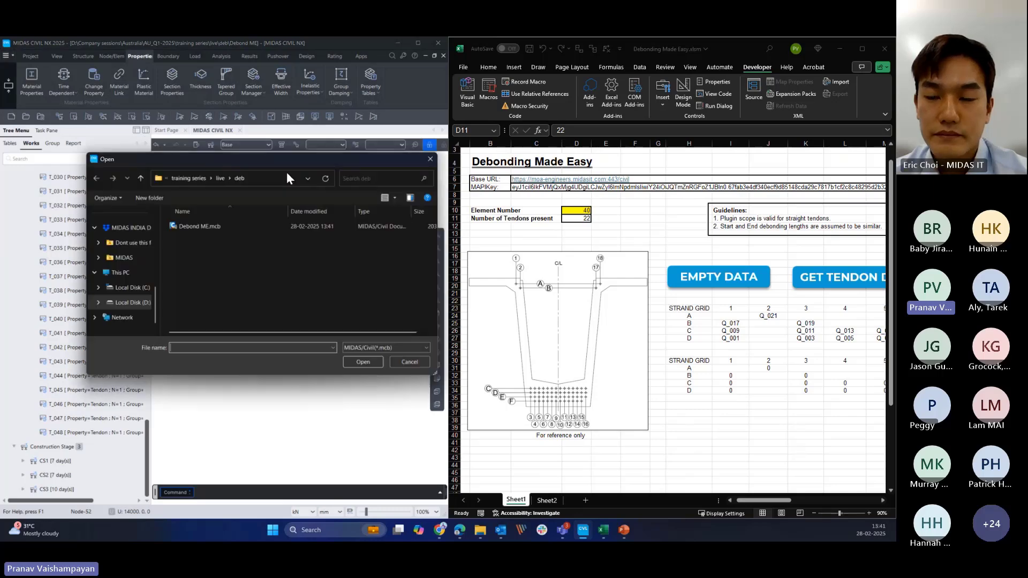
# - Open the PY_auto model from the py folder in MIDAS Civil NX and maximize its window
pyautogui.click(219, 178)
pyautogui.doubleClick(201, 252)
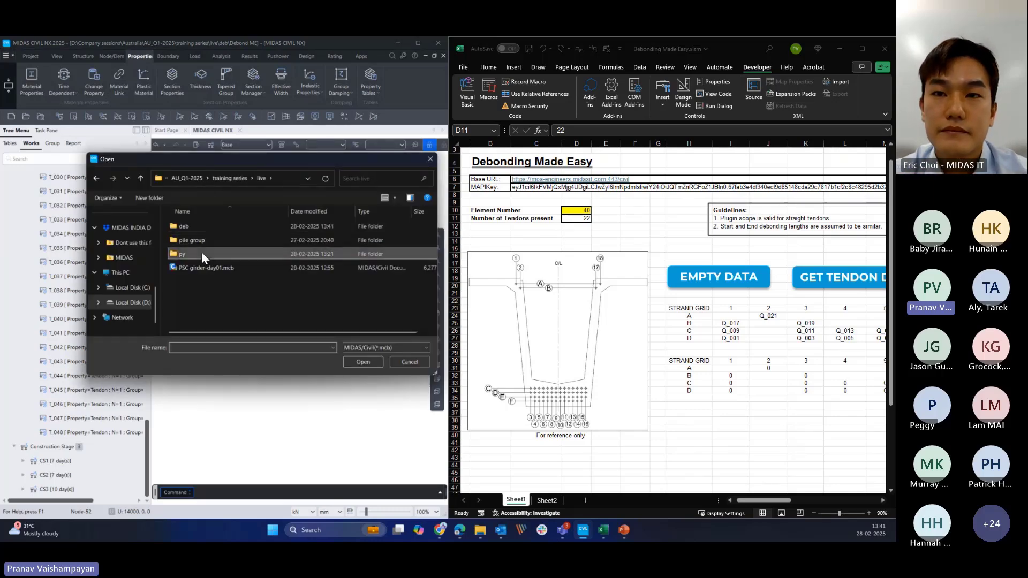
pyautogui.click(217, 224)
pyautogui.click(360, 364)
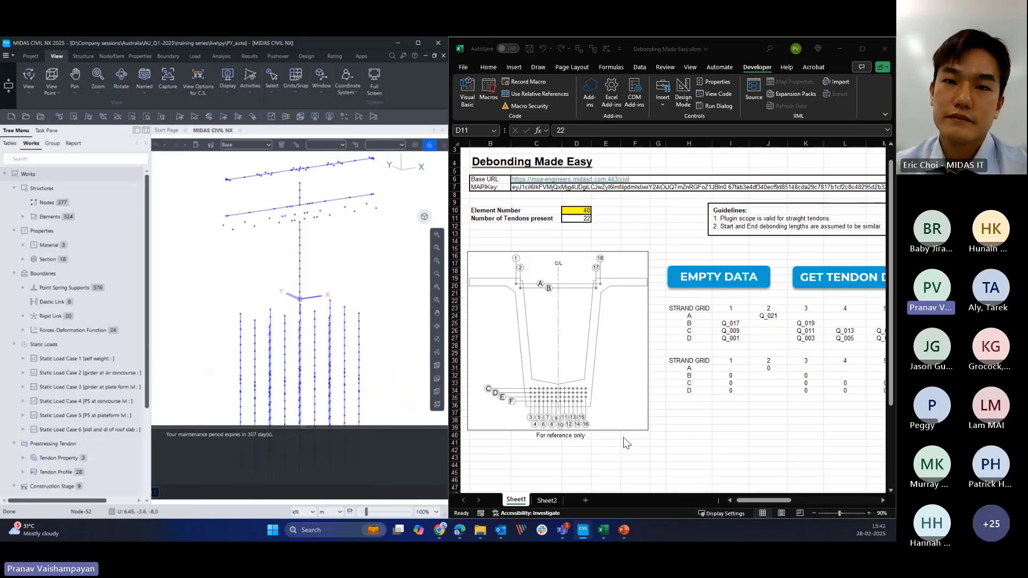
pyautogui.doubleClick(365, 41)
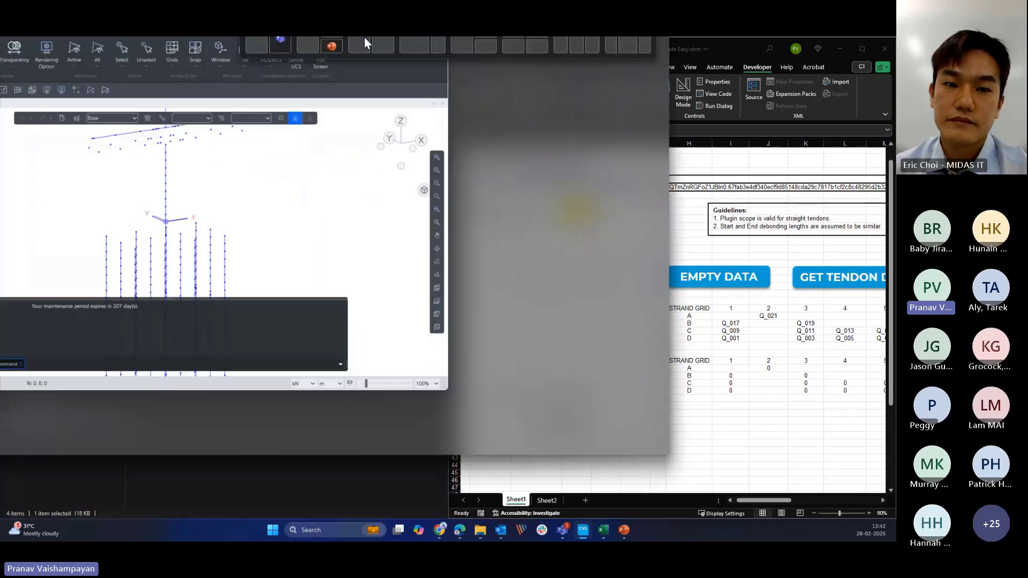
# - Examine the pile group below the pier, picking a pile element and nearby nodes, and clear the selection
pyautogui.moveTo(650, 329); pyautogui.dragTo(652, 312, button='middle')
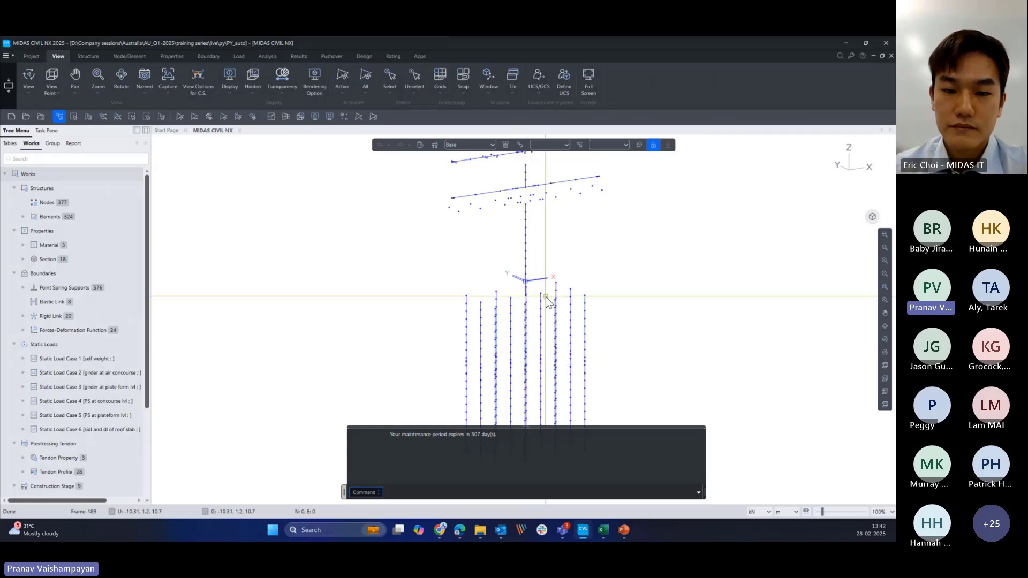
pyautogui.keyDown('ctrl'); pyautogui.moveTo(574, 349); pyautogui.dragTo(584, 343, button='middle'); pyautogui.keyUp('ctrl')
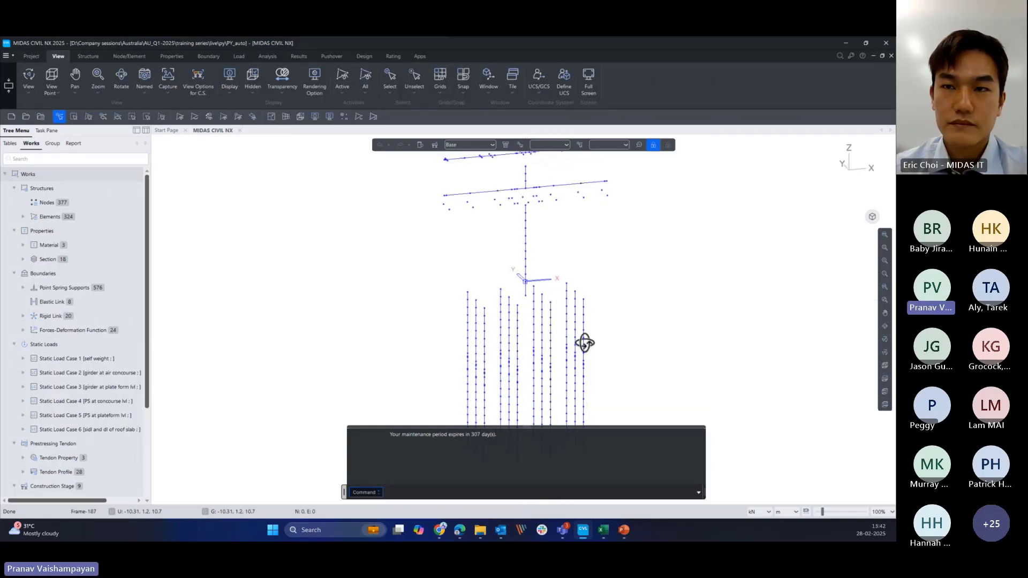
pyautogui.click(515, 314)
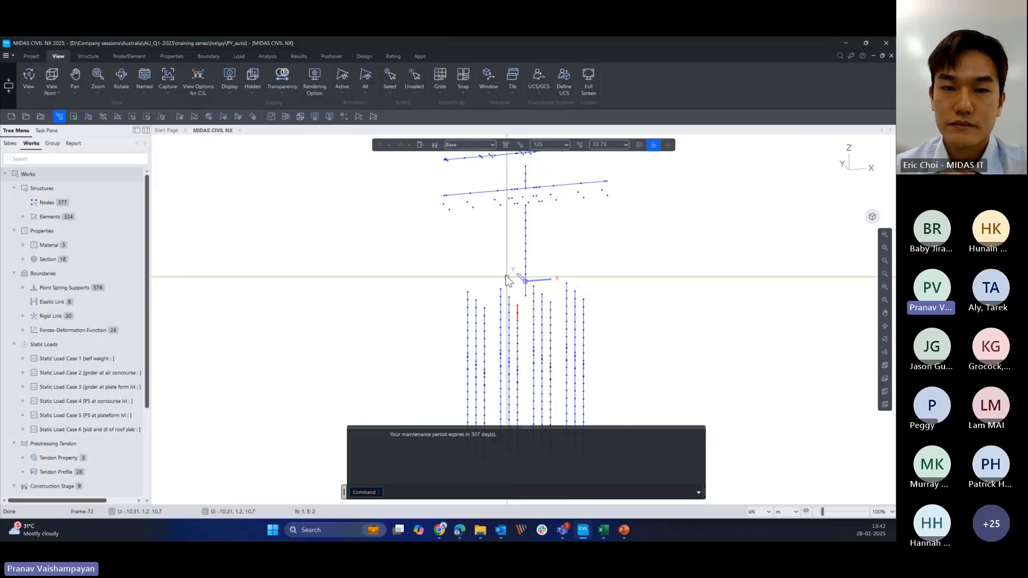
pyautogui.click(448, 210)
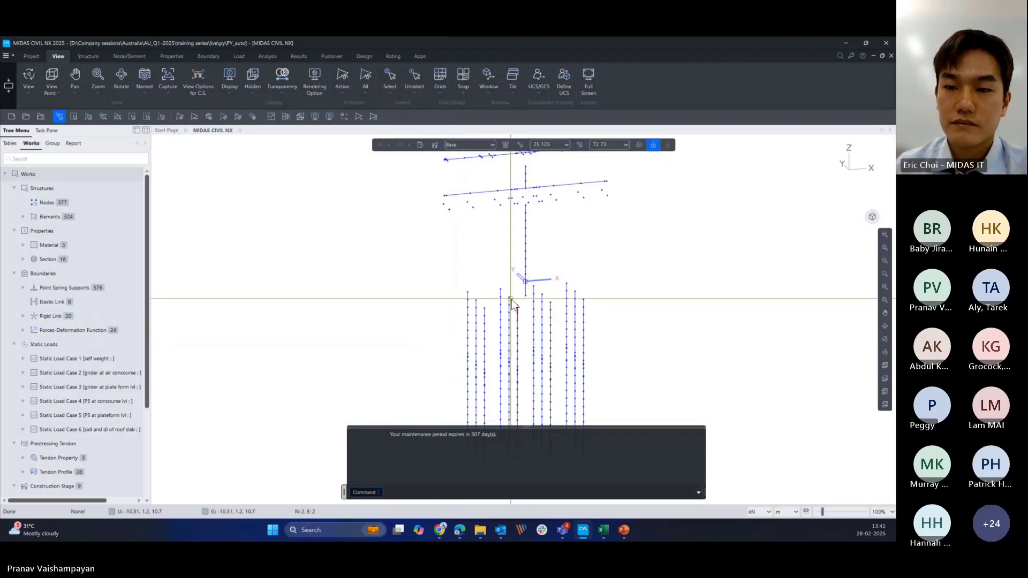
pyautogui.moveTo(512, 300)
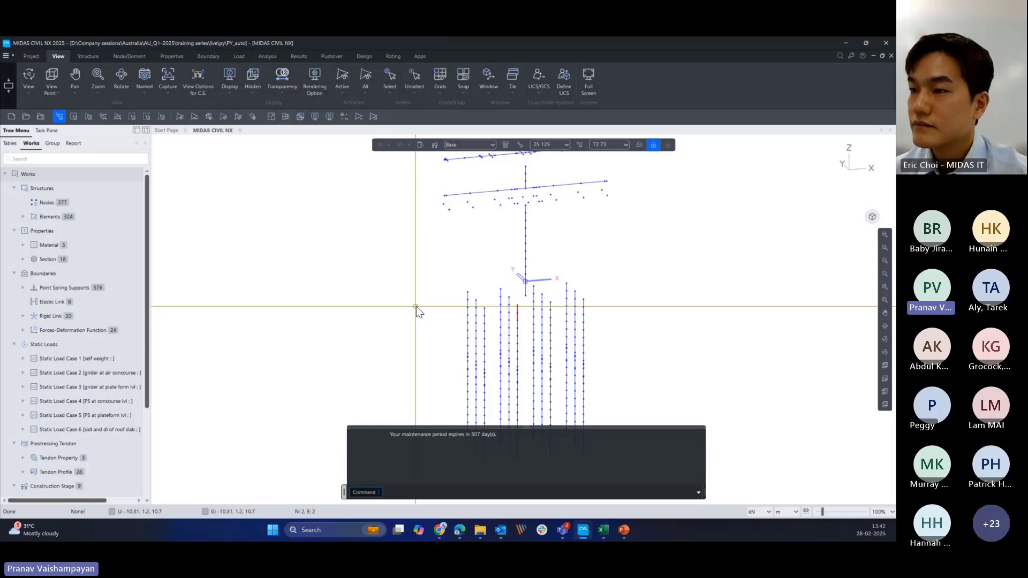
pyautogui.press('Escape')
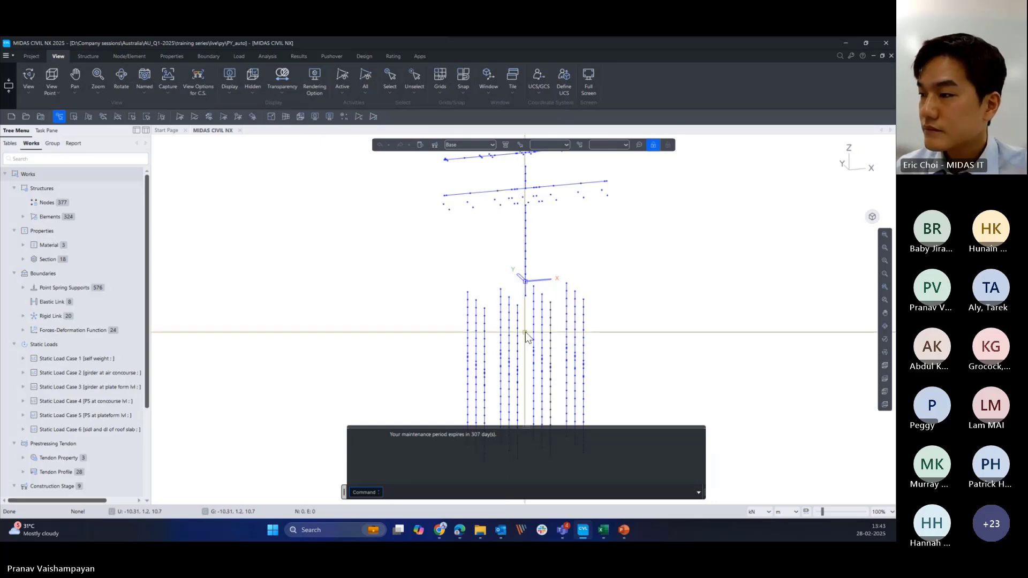
# - Delete all the piles below the pile cap, keeping only their top nodes
pyautogui.keyDown('ctrl'); pyautogui.moveTo(527, 349); pyautogui.dragTo(532, 350, button='middle'); pyautogui.keyUp('ctrl')
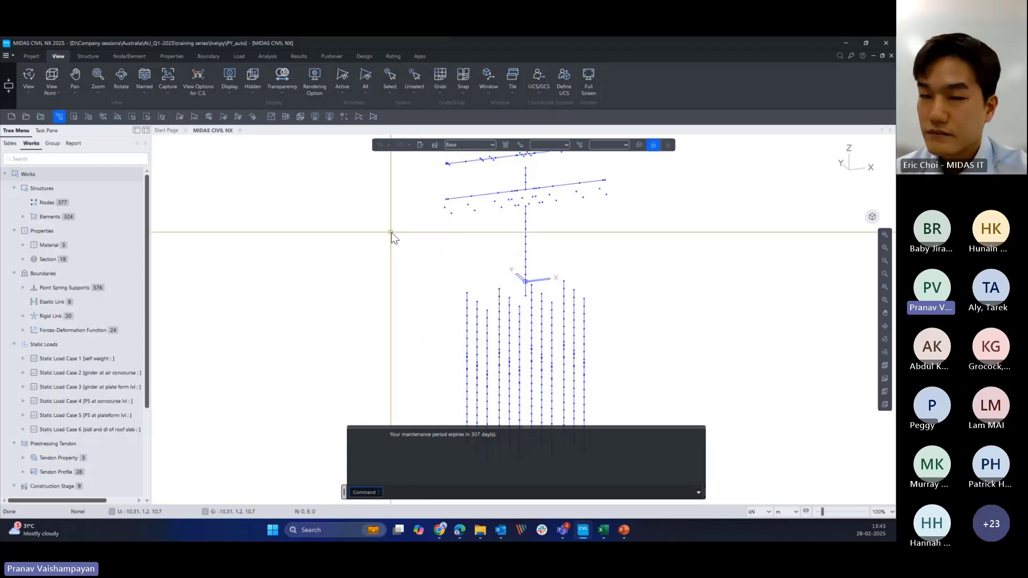
pyautogui.moveTo(425, 322)
pyautogui.keyDown('ctrl'); pyautogui.mouseDown(button='middle')
pyautogui.moveTo(455, 340)
pyautogui.moveTo(416, 329)
pyautogui.mouseUp(button='middle'); pyautogui.keyUp('ctrl')
pyautogui.scroll(-4, 466, 310)
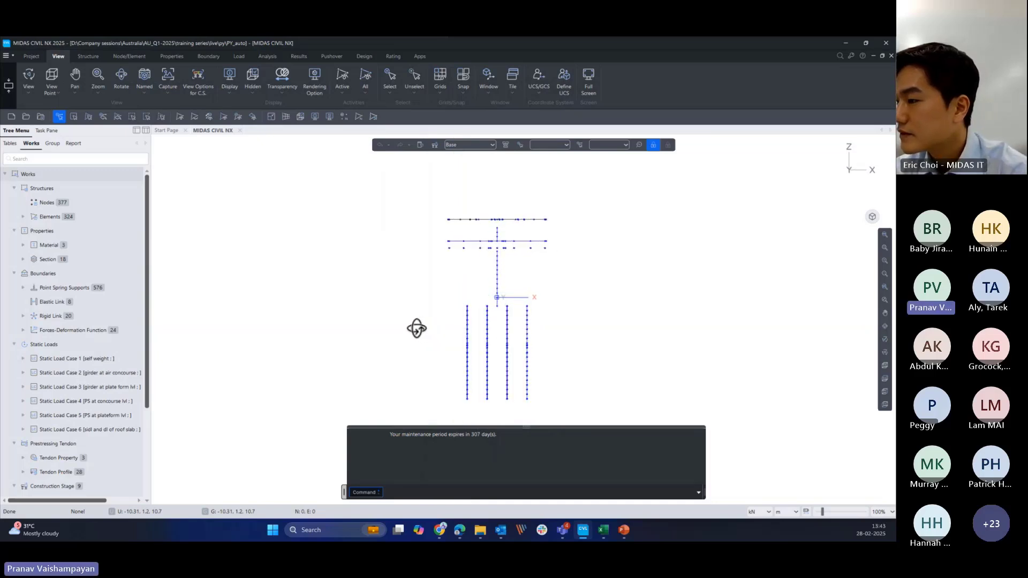
pyautogui.moveTo(450, 307); pyautogui.dragTo(402, 310)
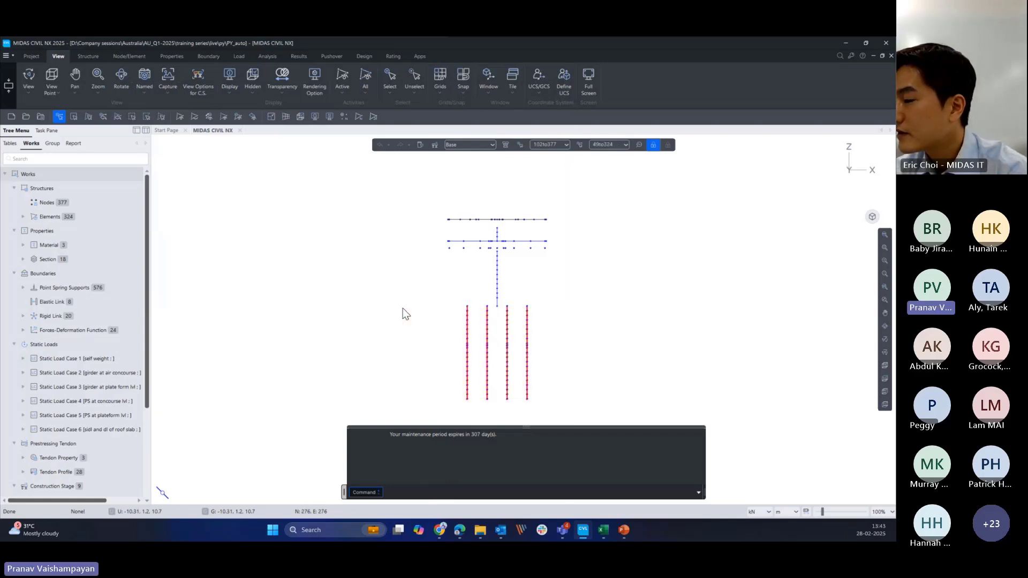
pyautogui.press('Delete')
pyautogui.keyDown('ctrl'); pyautogui.moveTo(521, 314); pyautogui.dragTo(554, 350, button='middle'); pyautogui.keyUp('ctrl')
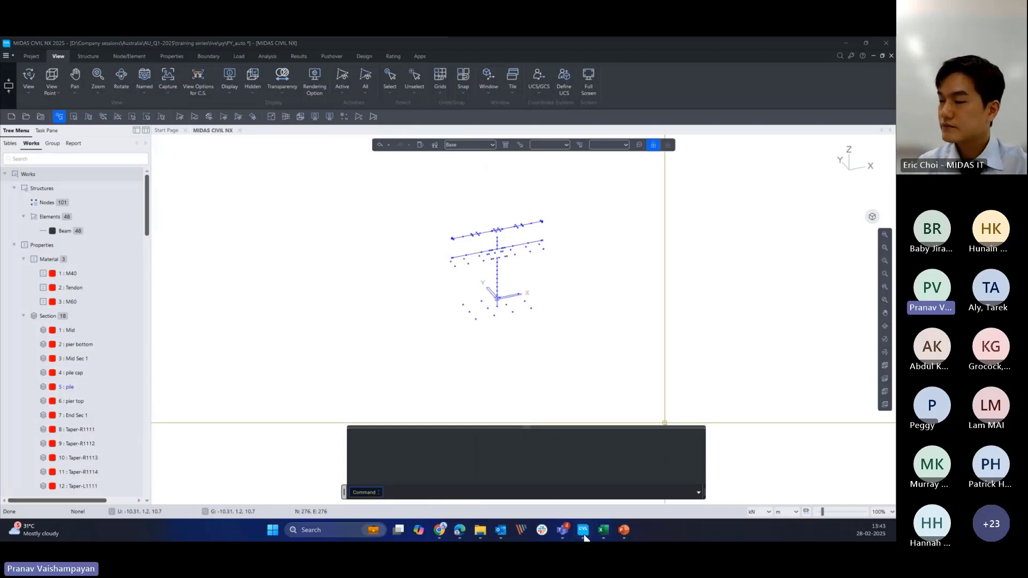
# - Switch to Excel and close the Debonding Made Easy workbook
pyautogui.click(600, 533)
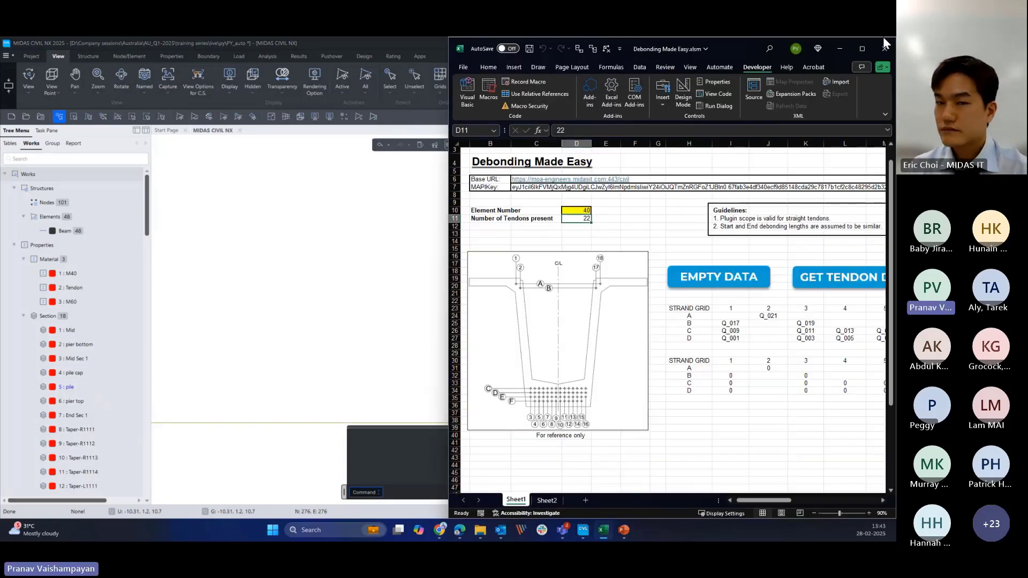
pyautogui.click(885, 48)
pyautogui.click(729, 349)
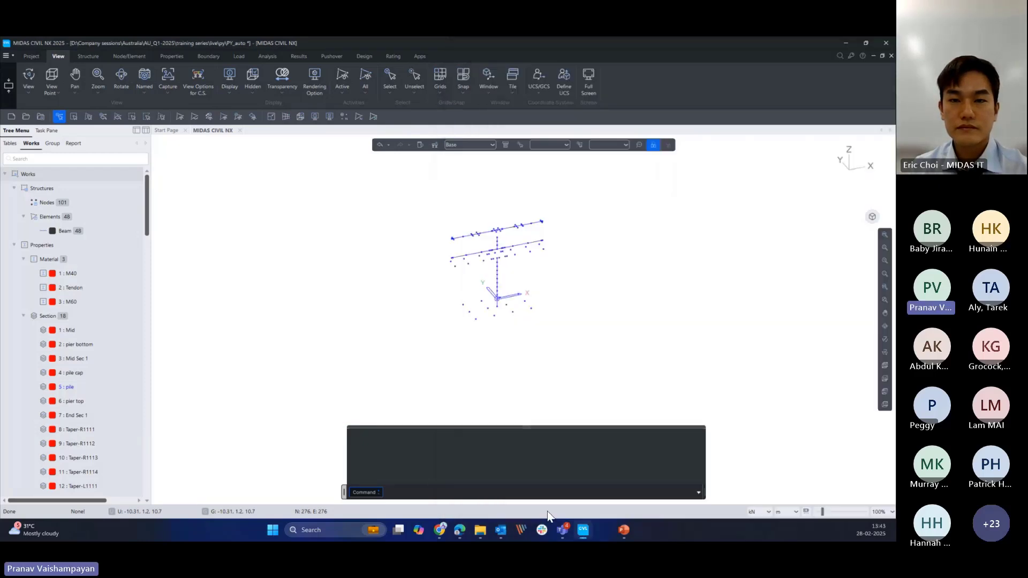
# - Open PY Curve Automated.xlsm from the py folder and place it side by side with the MIDAS Civil NX model
pyautogui.moveTo(495, 531)
pyautogui.click(454, 458)
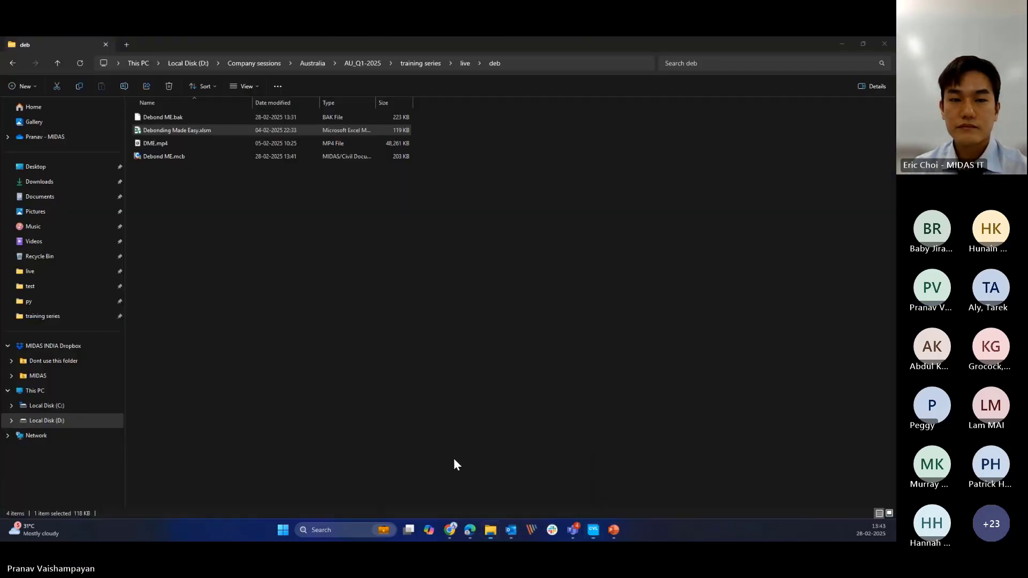
pyautogui.click(464, 64)
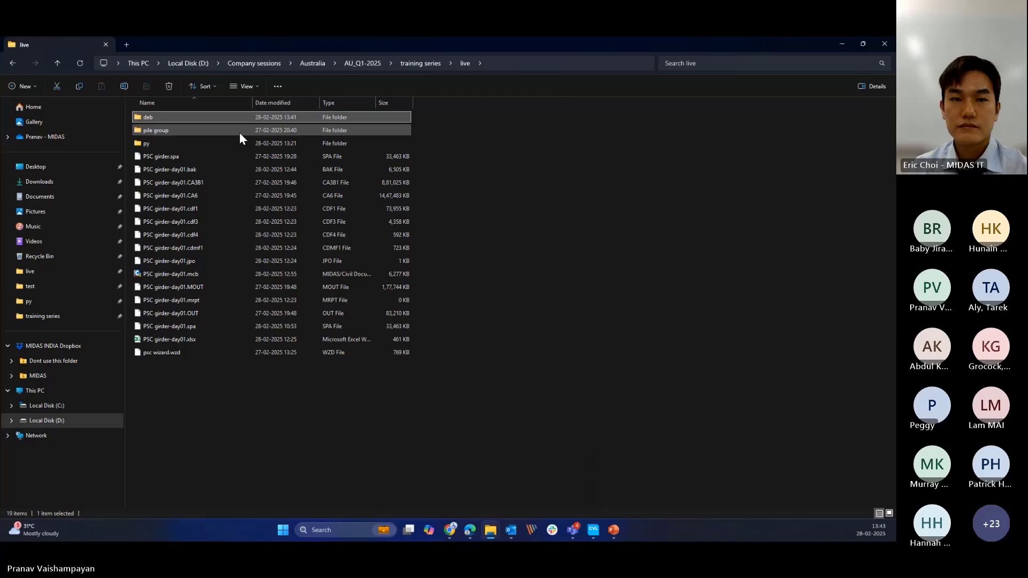
pyautogui.doubleClick(216, 147)
pyautogui.doubleClick(201, 121)
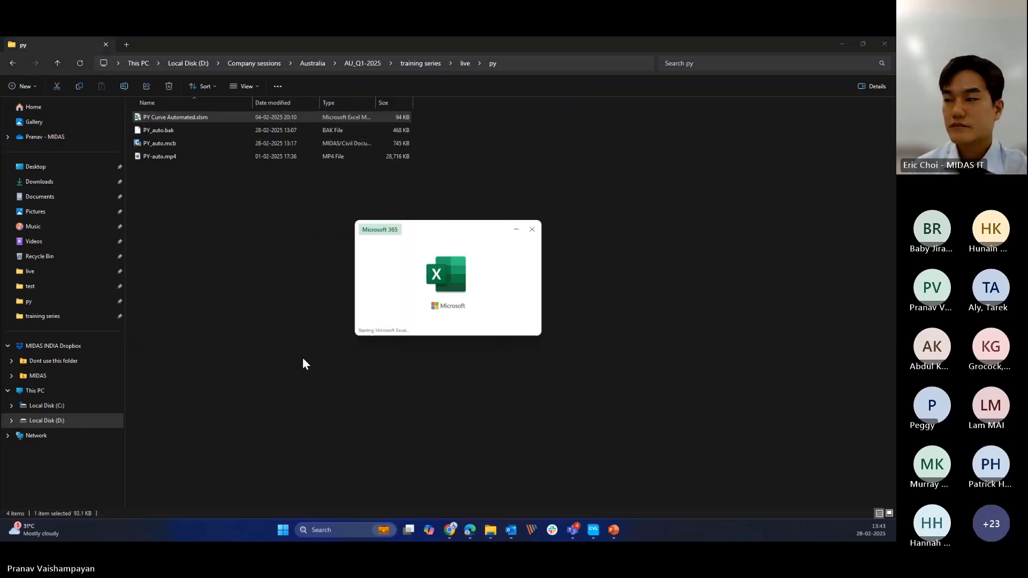
pyautogui.moveTo(390, 72); pyautogui.dragTo(884, 139)
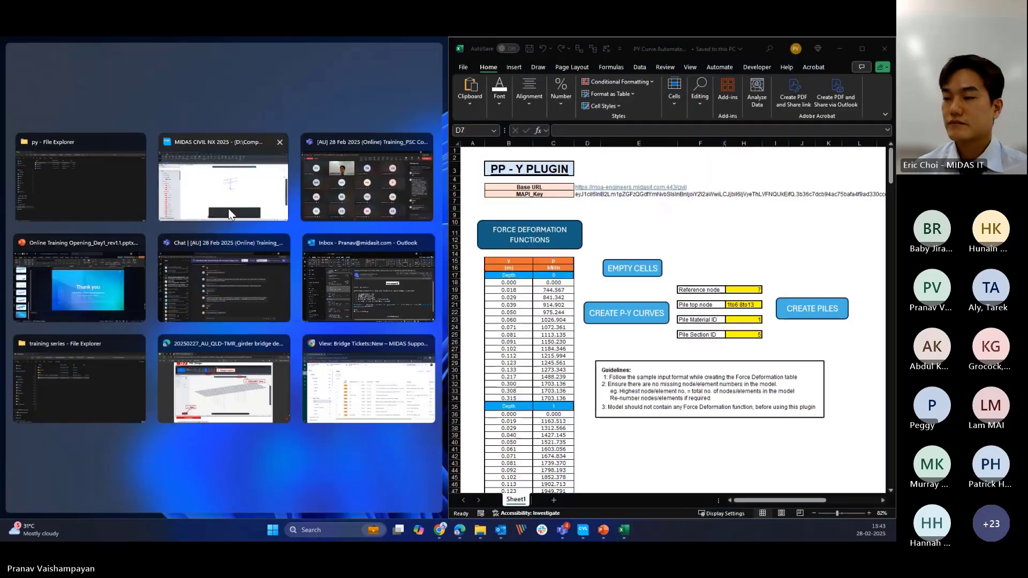
pyautogui.click(380, 284)
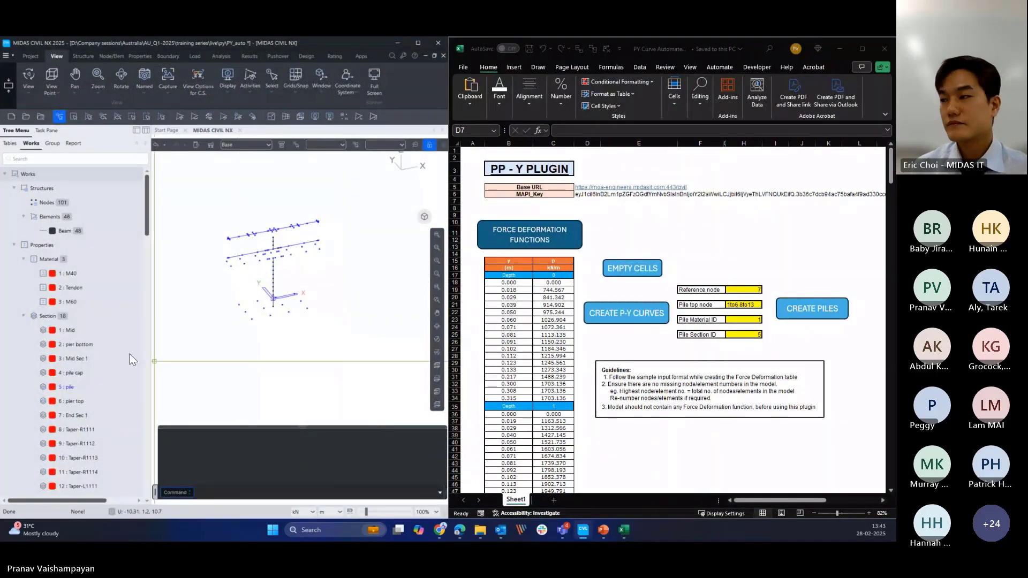
# - Delete all 20 force-deformation functions listed under the model's boundaries, leaving the rigid links in place
pyautogui.click(24, 316)
pyautogui.click(24, 259)
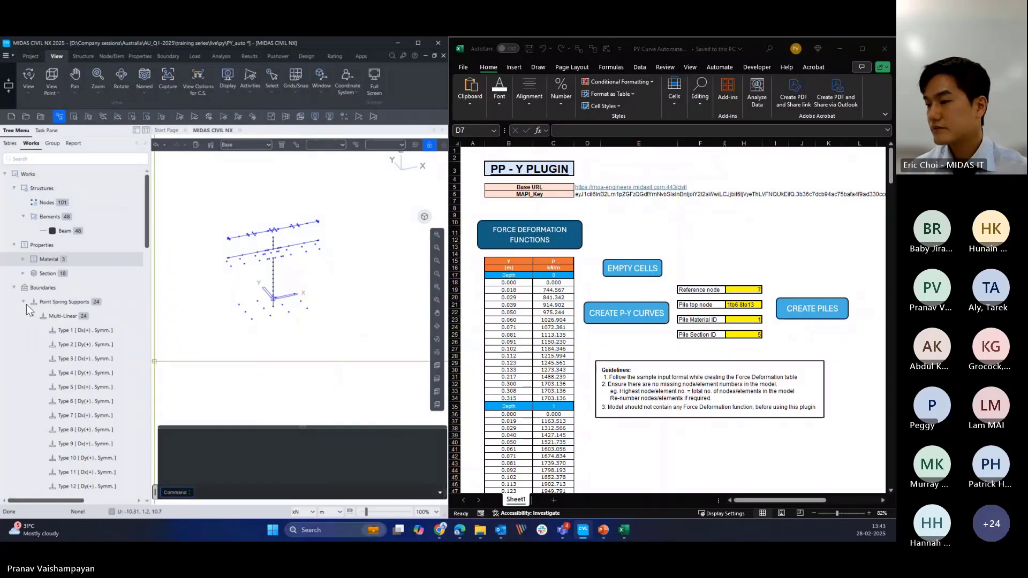
pyautogui.click(33, 316)
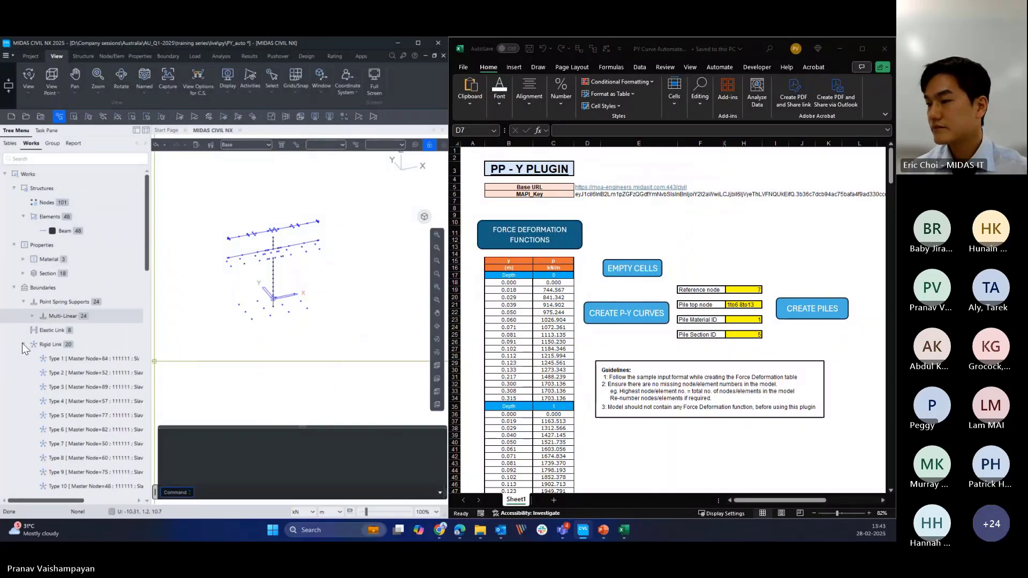
pyautogui.click(23, 344)
pyautogui.click(60, 375)
pyautogui.scroll(-3, 60, 377)
pyautogui.scroll(-7, 61, 381)
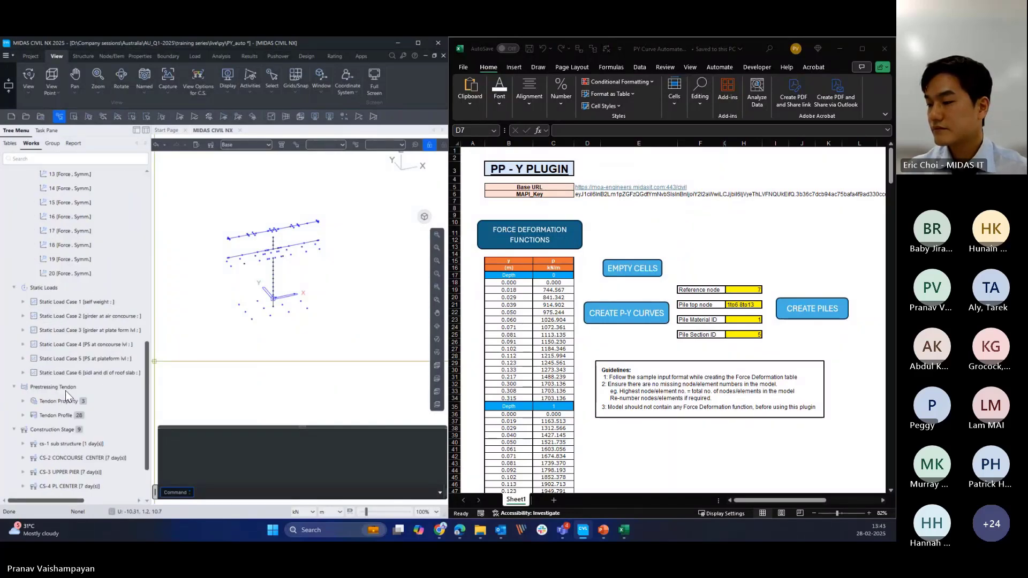
pyautogui.keyDown('shift'); pyautogui.click(82, 272); pyautogui.keyUp('shift')
pyautogui.rightClick(84, 272)
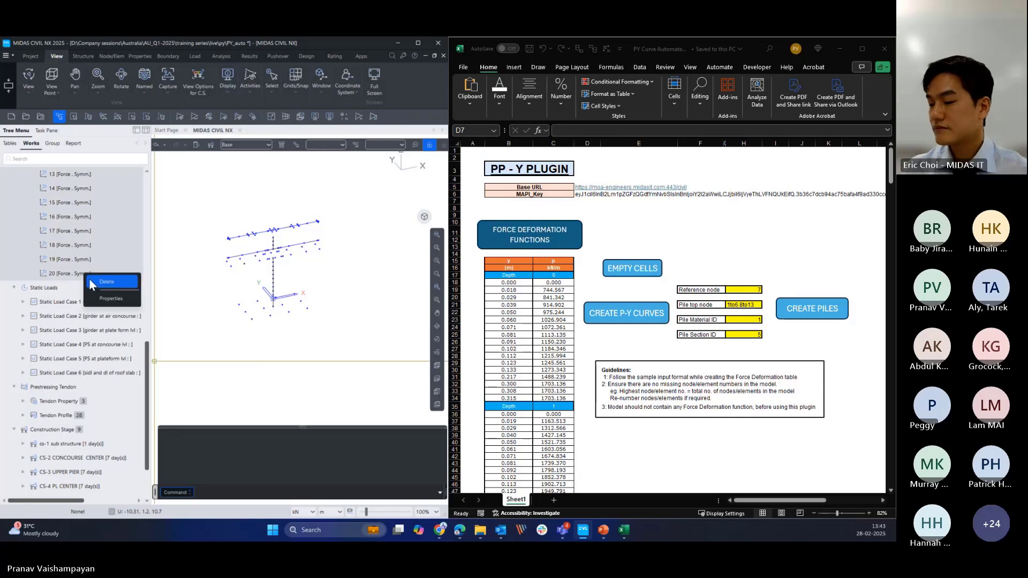
pyautogui.click(89, 278)
pyautogui.scroll(10, 81, 368)
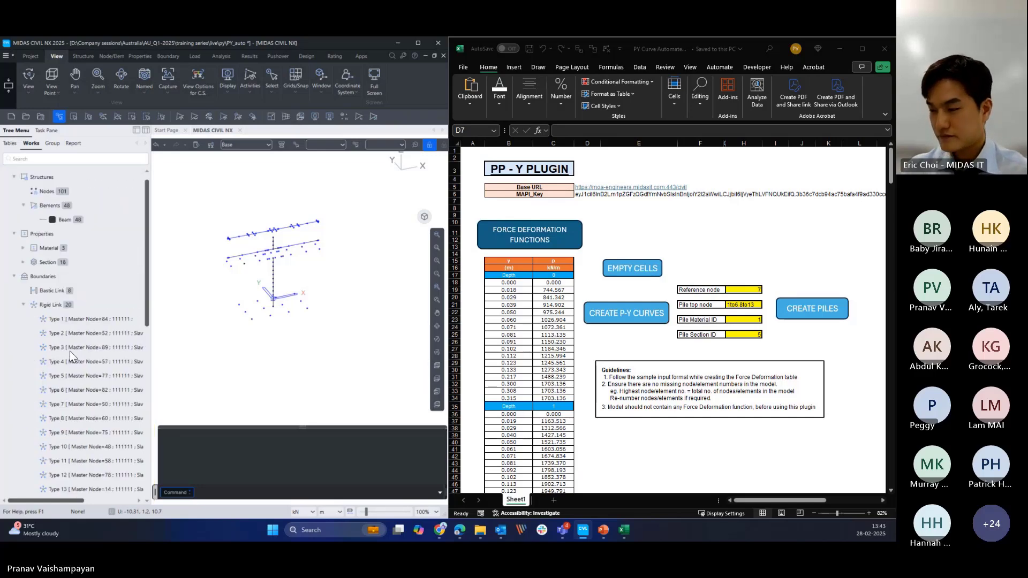
pyautogui.click(24, 304)
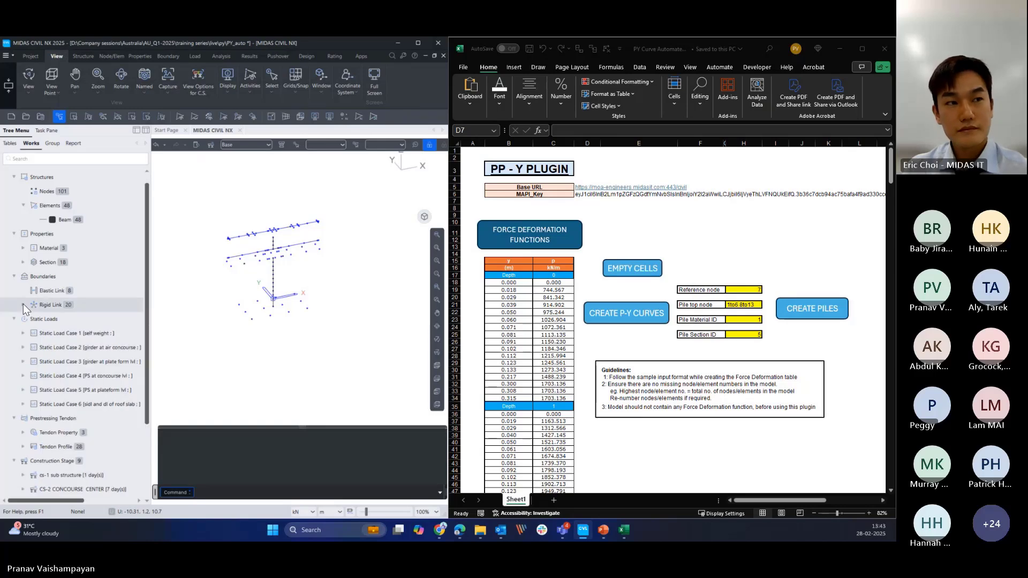
# - Copy the MAPI-Key from the model's API settings into the MAPI_Key cell of the PP-Y Plugin sheet and close the settings
pyautogui.keyDown('ctrl'); pyautogui.moveTo(287, 353); pyautogui.dragTo(286, 354, button='middle'); pyautogui.keyUp('ctrl')
pyautogui.click(694, 251)
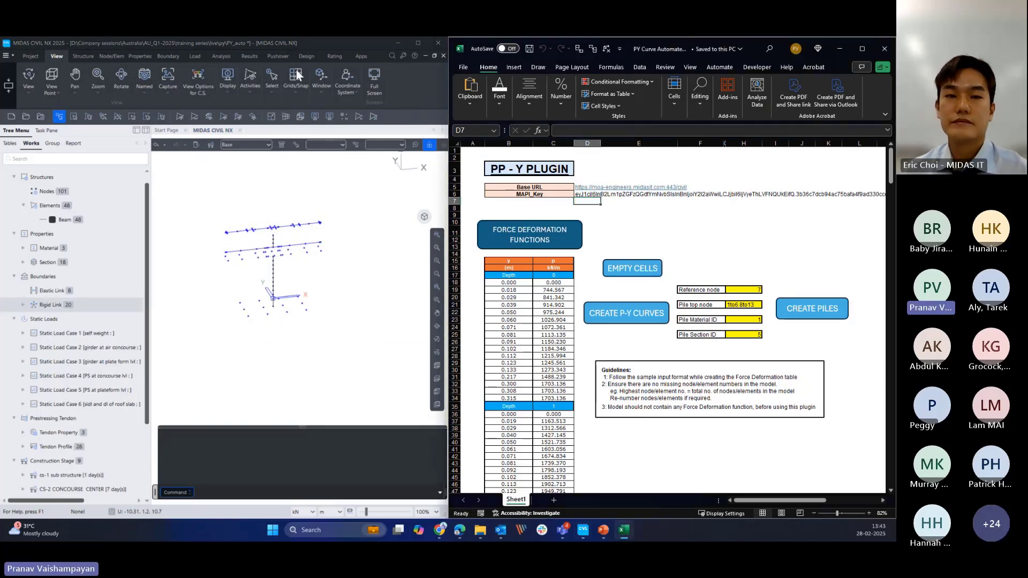
pyautogui.click(360, 55)
pyautogui.click(325, 83)
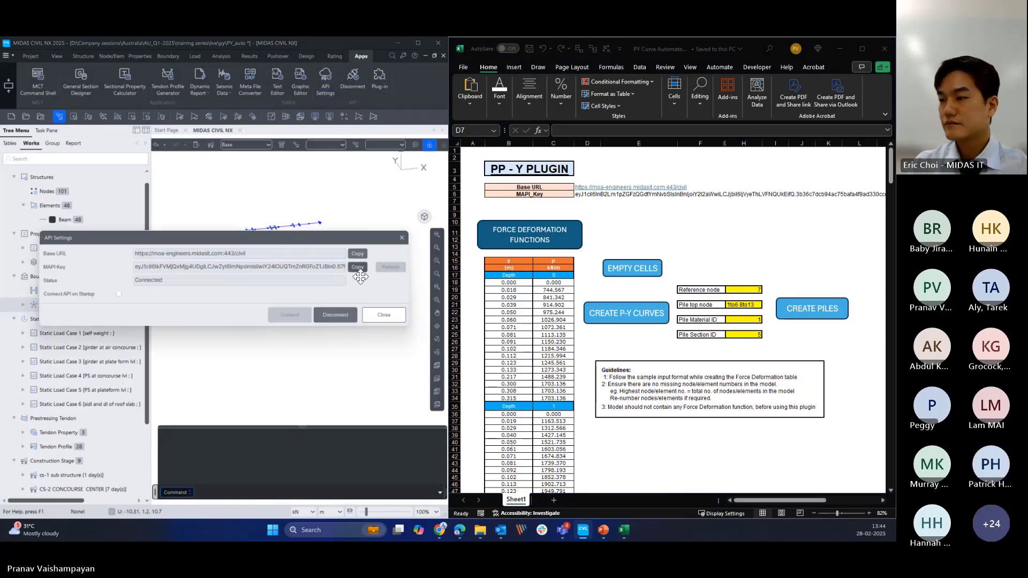
pyautogui.click(590, 195)
pyautogui.click(576, 131)
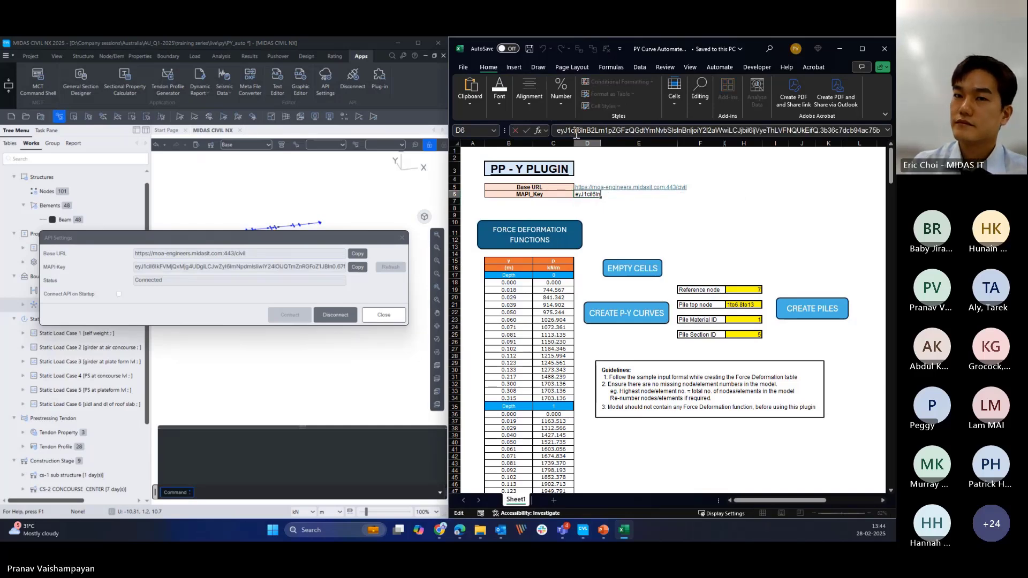
pyautogui.hotkey('ctrl', 'a')
pyautogui.hotkey('ctrl', 'v')
pyautogui.press('Return')
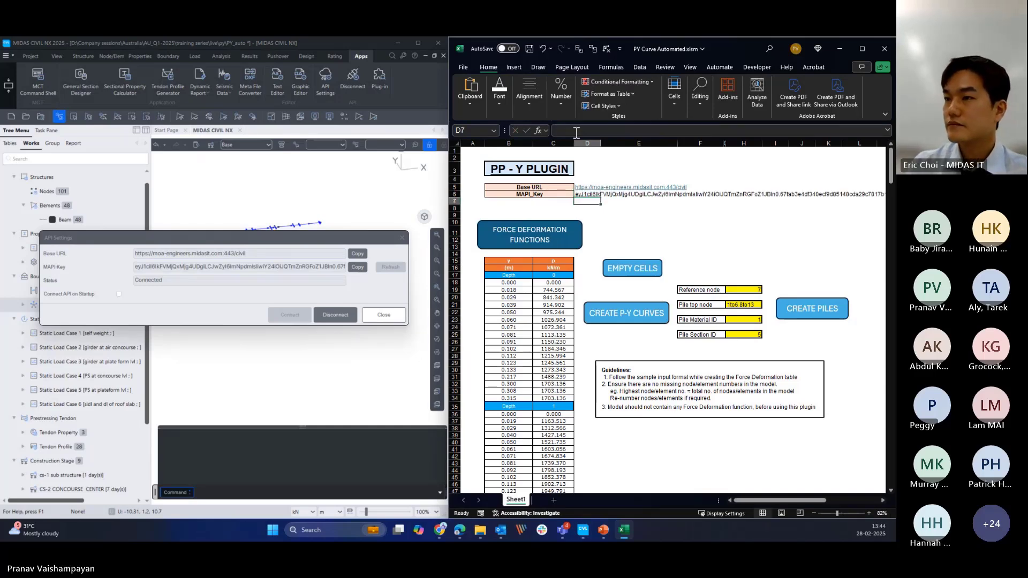
pyautogui.click(378, 312)
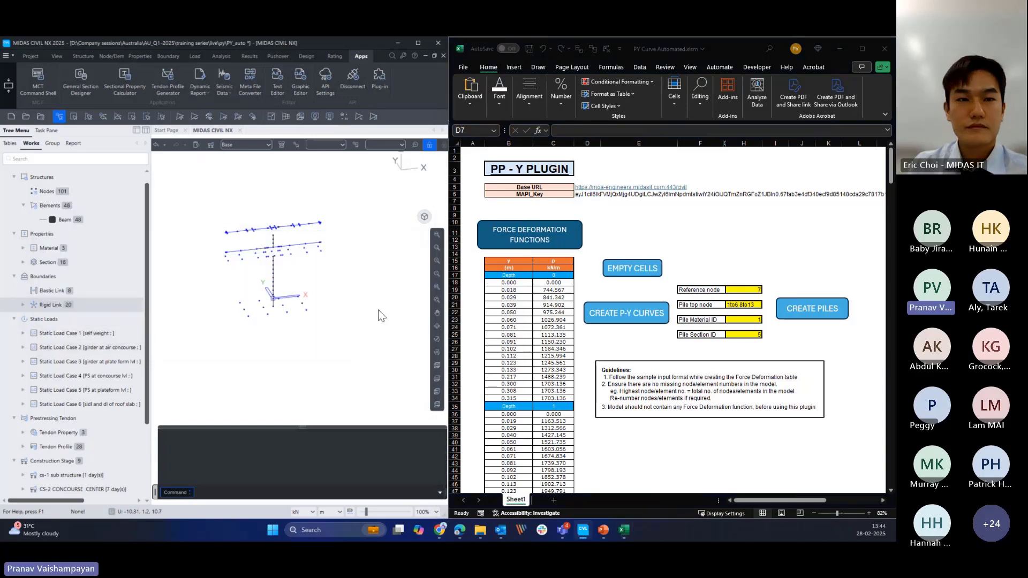
# - Select nodes 3 and 4 at the pile cap and node 25 at the end of the lower crossbeam as pile top nodes
pyautogui.moveTo(311, 340)
pyautogui.keyDown('ctrl'); pyautogui.mouseDown(button='middle')
pyautogui.moveTo(328, 332)
pyautogui.moveTo(308, 344)
pyautogui.moveTo(323, 340)
pyautogui.moveTo(296, 330)
pyautogui.moveTo(319, 337)
pyautogui.moveTo(301, 346)
pyautogui.mouseUp(button='middle'); pyautogui.keyUp('ctrl')
pyautogui.scroll(2, 297, 330)
pyautogui.scroll(3, 315, 323)
pyautogui.scroll(-2, 312, 339)
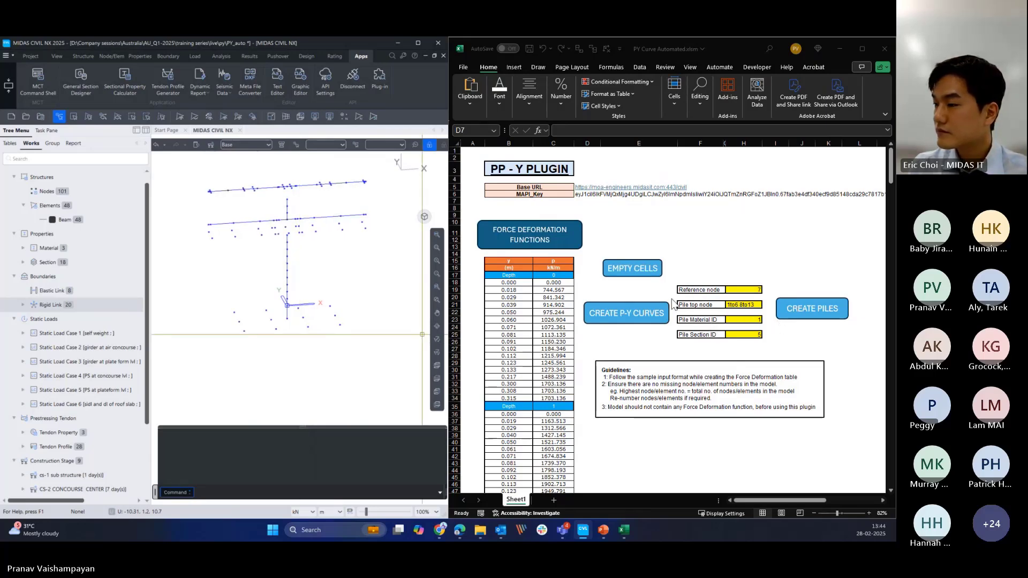
pyautogui.moveTo(340, 363); pyautogui.dragTo(363, 349, button='middle')
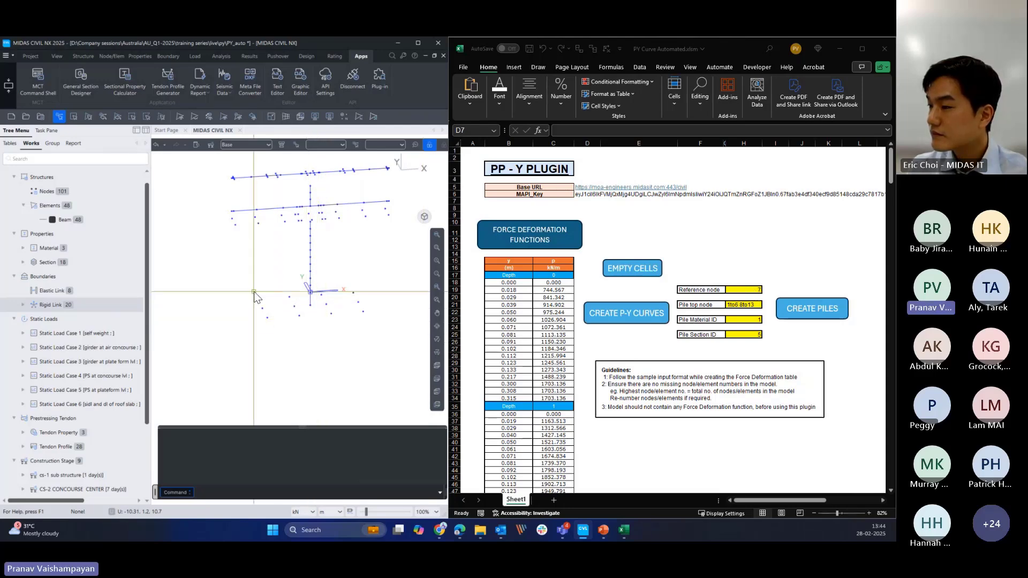
pyautogui.moveTo(243, 283)
pyautogui.mouseDown()
pyautogui.moveTo(300, 342)
pyautogui.moveTo(262, 287)
pyautogui.moveTo(248, 284)
pyautogui.mouseUp()
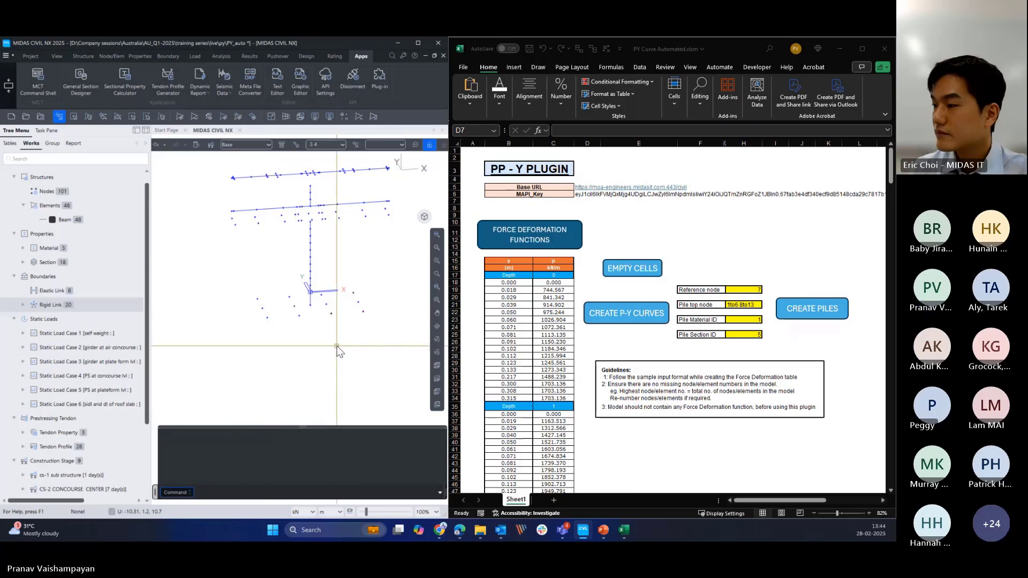
pyautogui.keyDown('ctrl'); pyautogui.moveTo(337, 345); pyautogui.dragTo(340, 342, button='middle'); pyautogui.keyUp('ctrl')
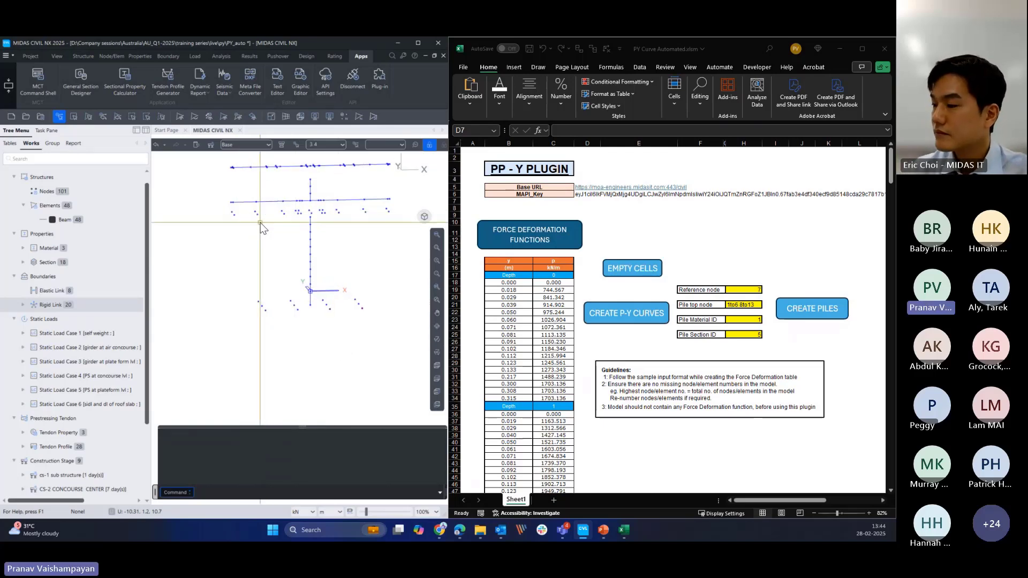
pyautogui.keyDown('ctrl'); pyautogui.moveTo(241, 226); pyautogui.dragTo(252, 241, button='middle'); pyautogui.keyUp('ctrl')
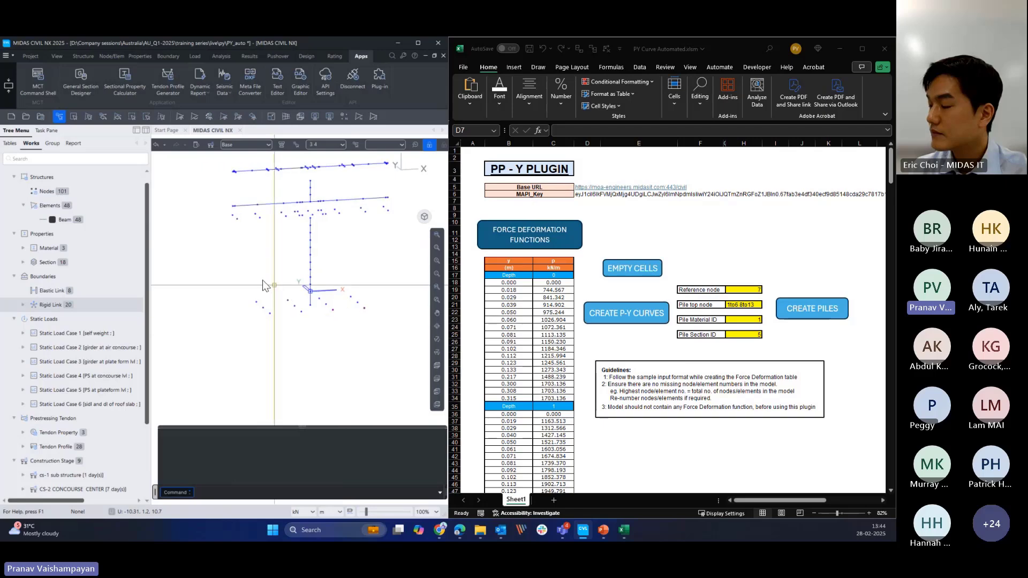
pyautogui.click(235, 217)
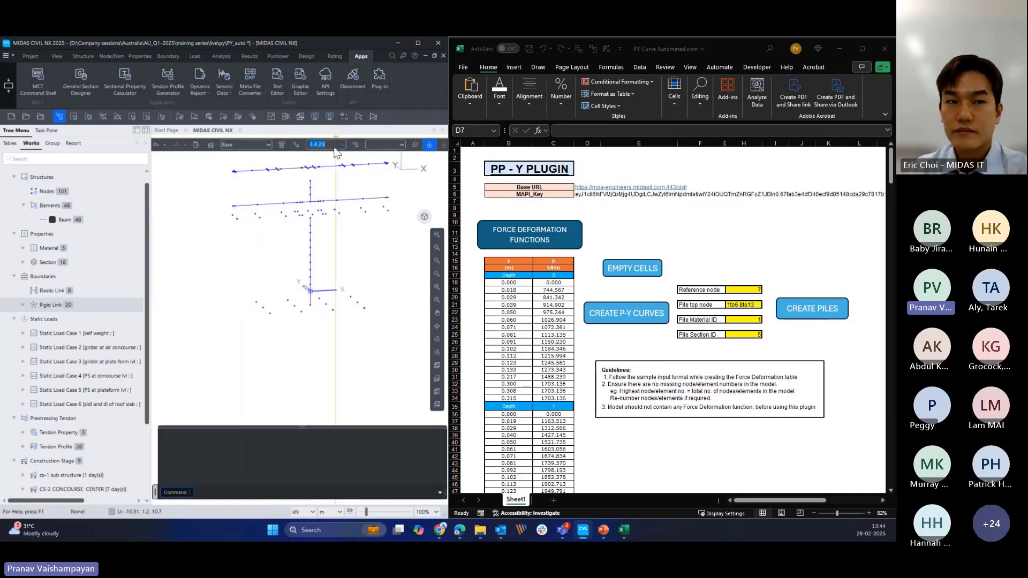
# - Replace the Pile top node entry in the plugin sheet with the selected node list 3 4 25
pyautogui.click(744, 304)
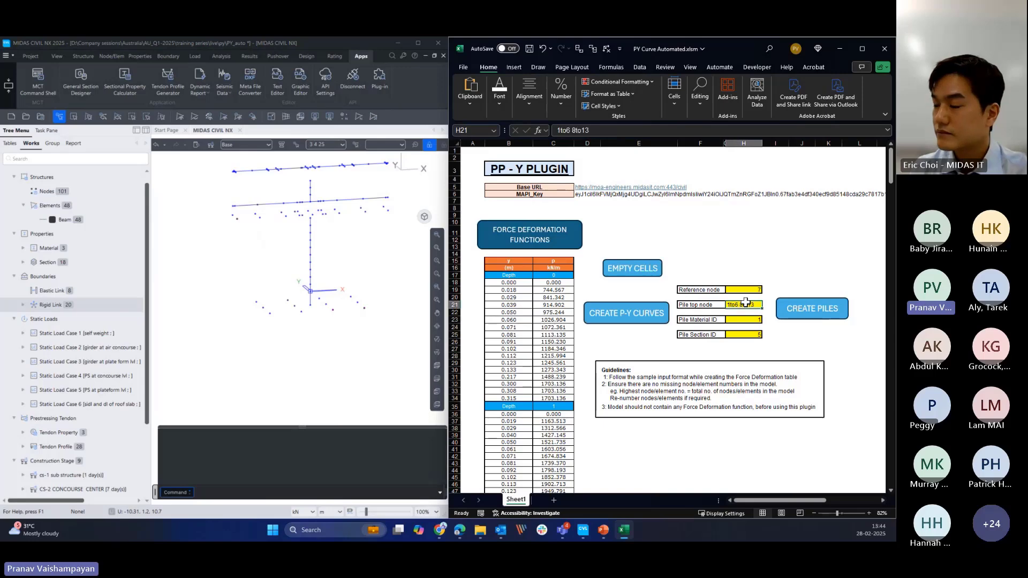
pyautogui.moveTo(600, 133); pyautogui.dragTo(553, 133)
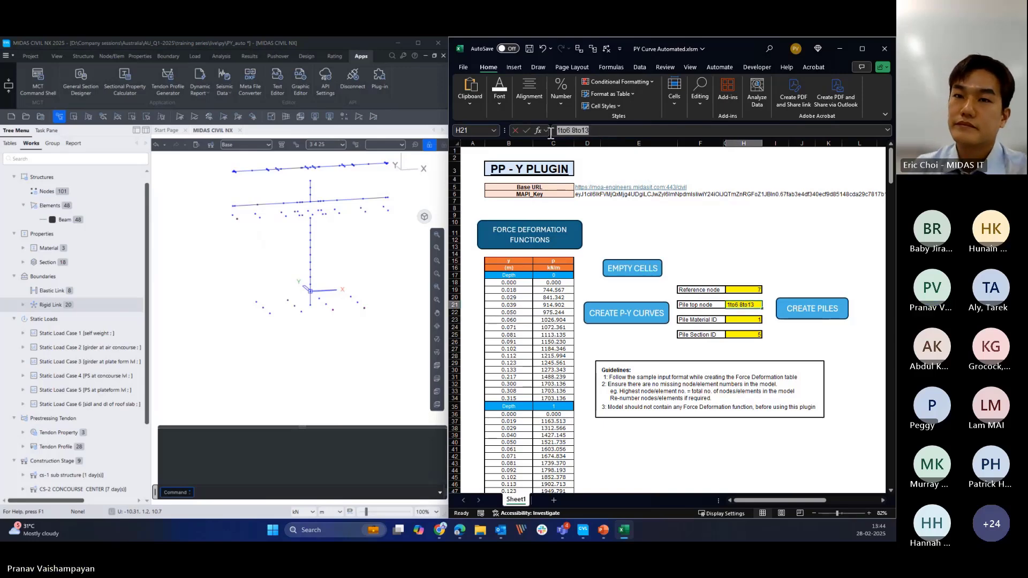
pyautogui.write('3 4 25')
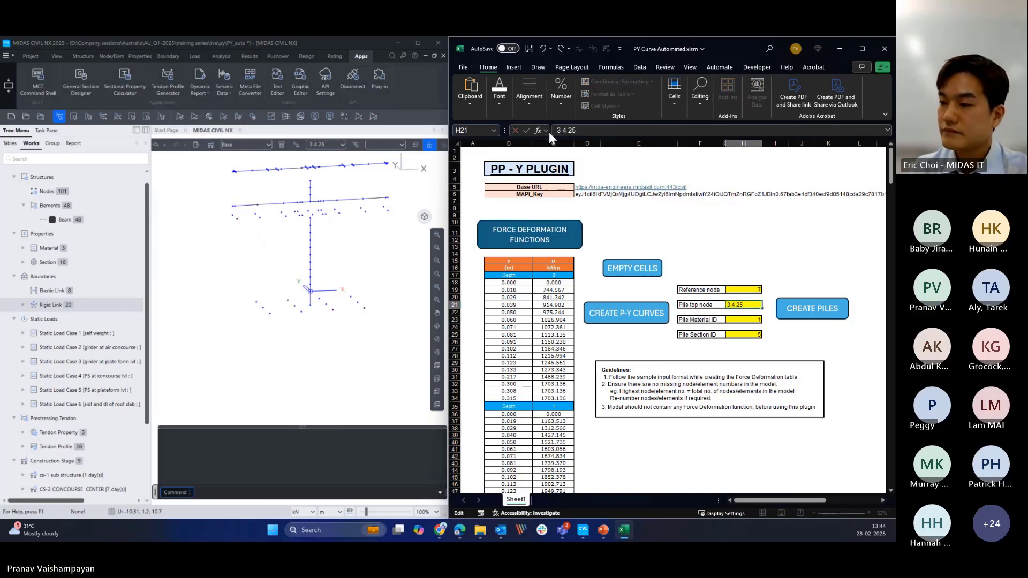
pyautogui.press('Return')
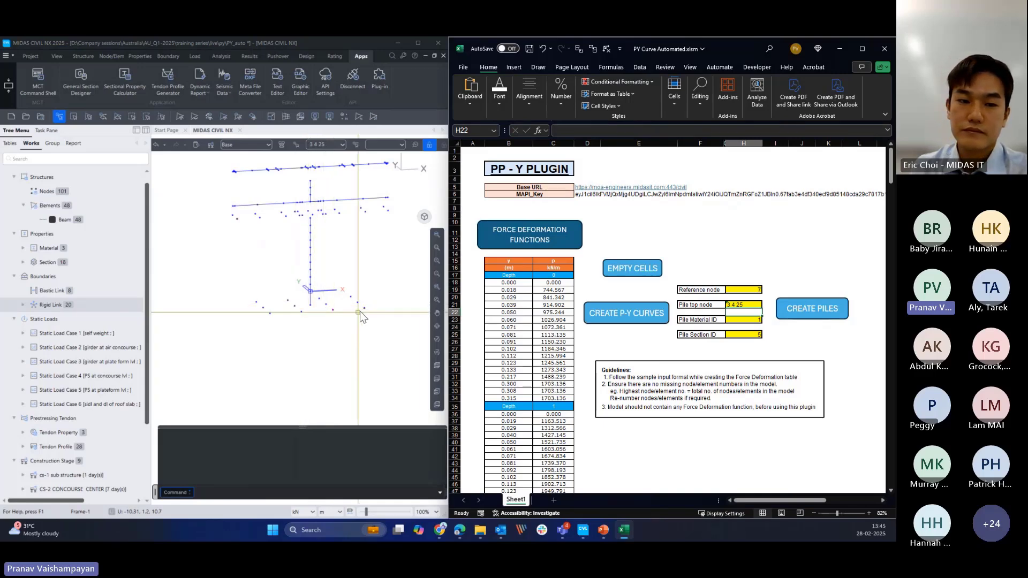
# - Create piles at the listed top nodes with the plugin and dismiss its message
pyautogui.keyDown('ctrl'); pyautogui.moveTo(329, 341); pyautogui.dragTo(328, 346, button='middle'); pyautogui.keyUp('ctrl')
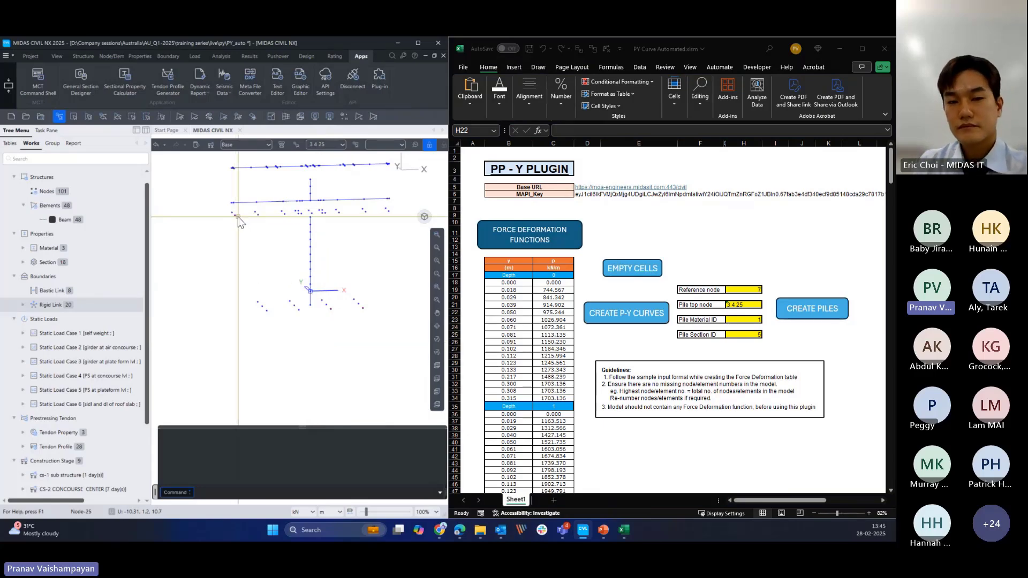
pyautogui.keyDown('ctrl'); pyautogui.moveTo(232, 294); pyautogui.dragTo(241, 300, button='middle'); pyautogui.keyUp('ctrl')
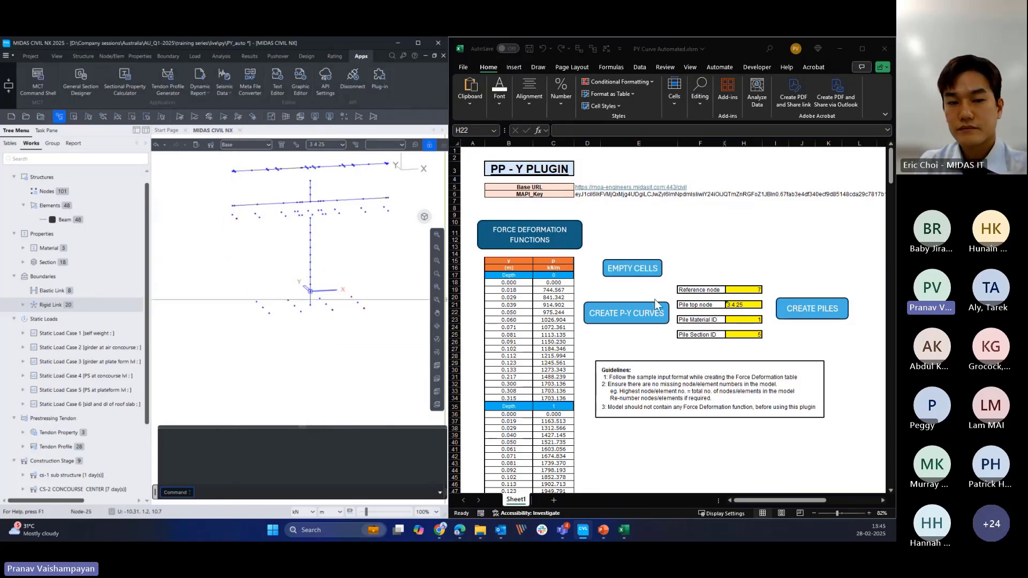
pyautogui.click(818, 317)
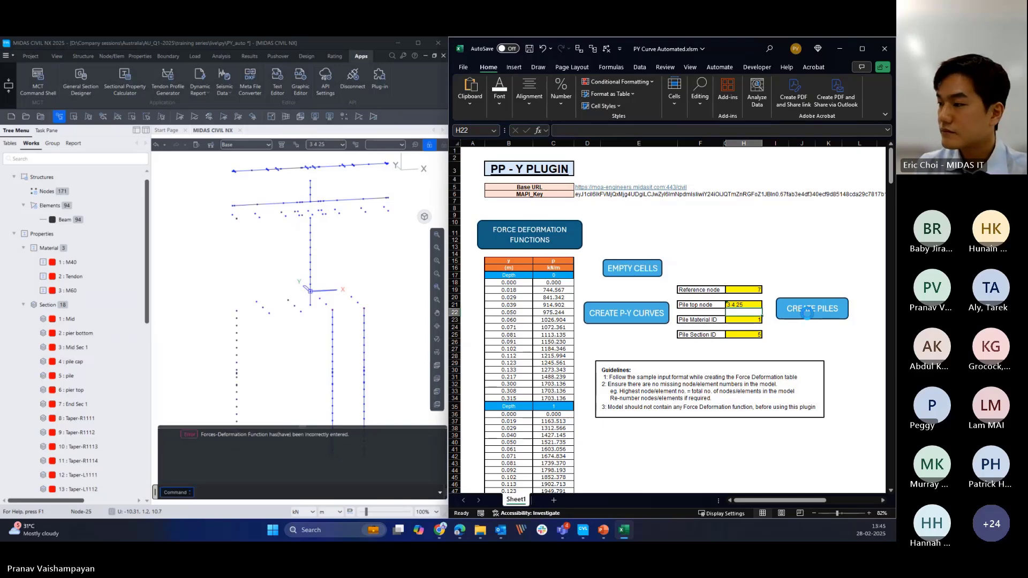
pyautogui.click(464, 318)
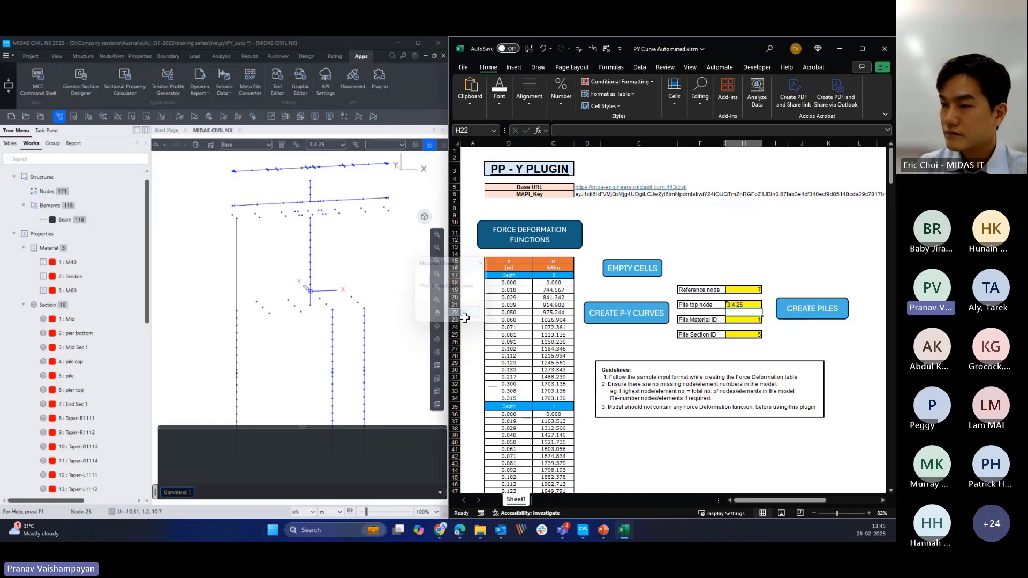
# - Collapse the model's message window and render the elements as solid sections to inspect the new piles from several angles
pyautogui.click(440, 492)
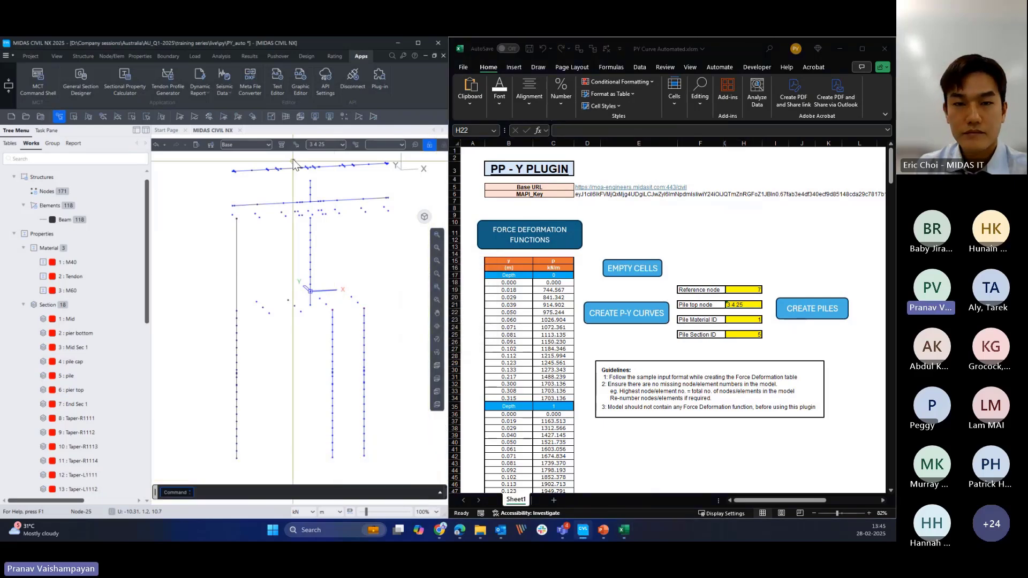
pyautogui.click(301, 116)
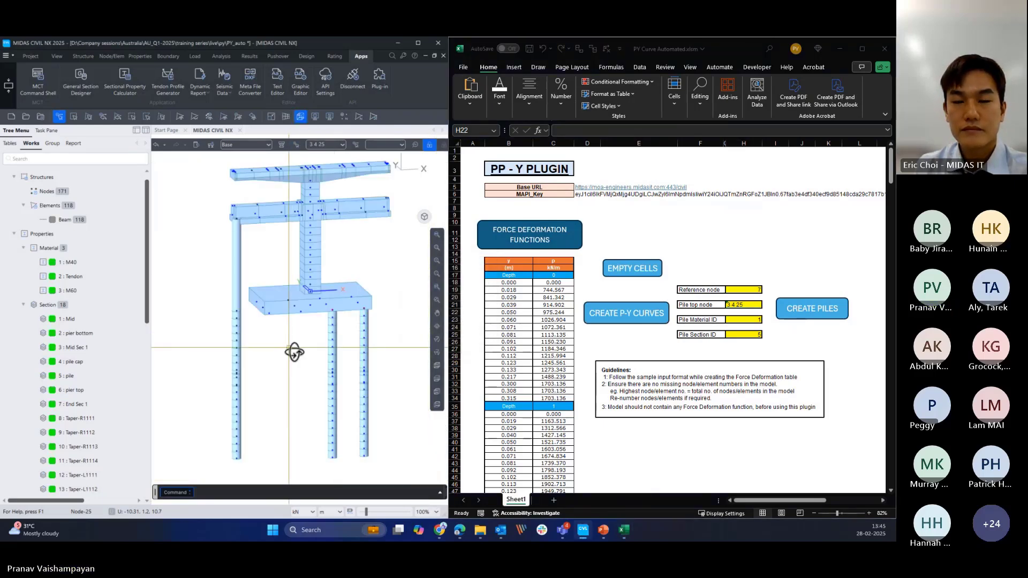
pyautogui.keyDown('ctrl'); pyautogui.moveTo(289, 348); pyautogui.dragTo(298, 350, button='middle'); pyautogui.keyUp('ctrl')
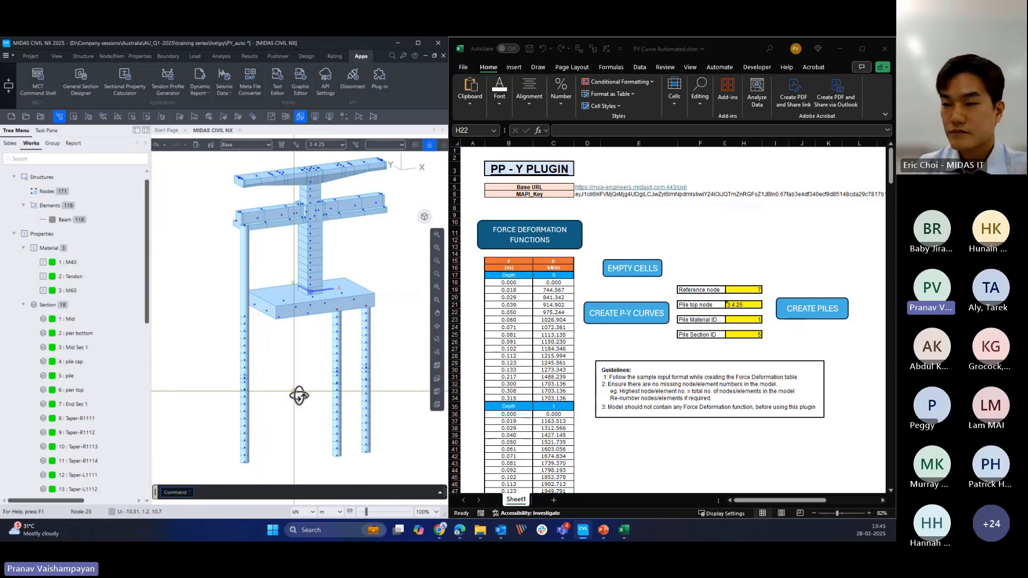
pyautogui.keyDown('ctrl'); pyautogui.moveTo(299, 396); pyautogui.dragTo(294, 346, button='middle'); pyautogui.keyUp('ctrl')
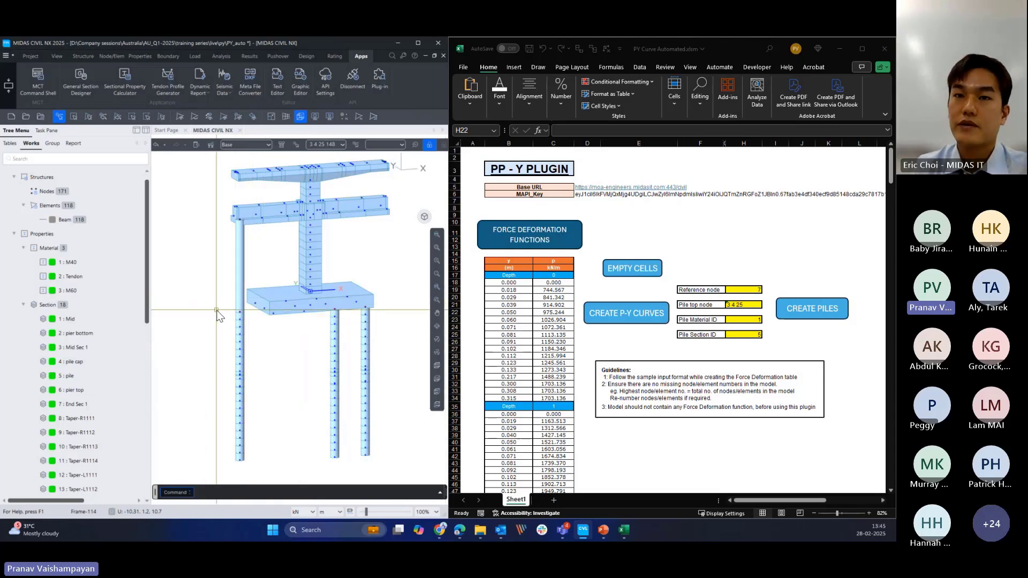
pyautogui.moveTo(270, 367)
pyautogui.keyDown('ctrl'); pyautogui.mouseDown(button='middle')
pyautogui.moveTo(262, 372)
pyautogui.moveTo(268, 358)
pyautogui.mouseUp(button='middle'); pyautogui.keyUp('ctrl')
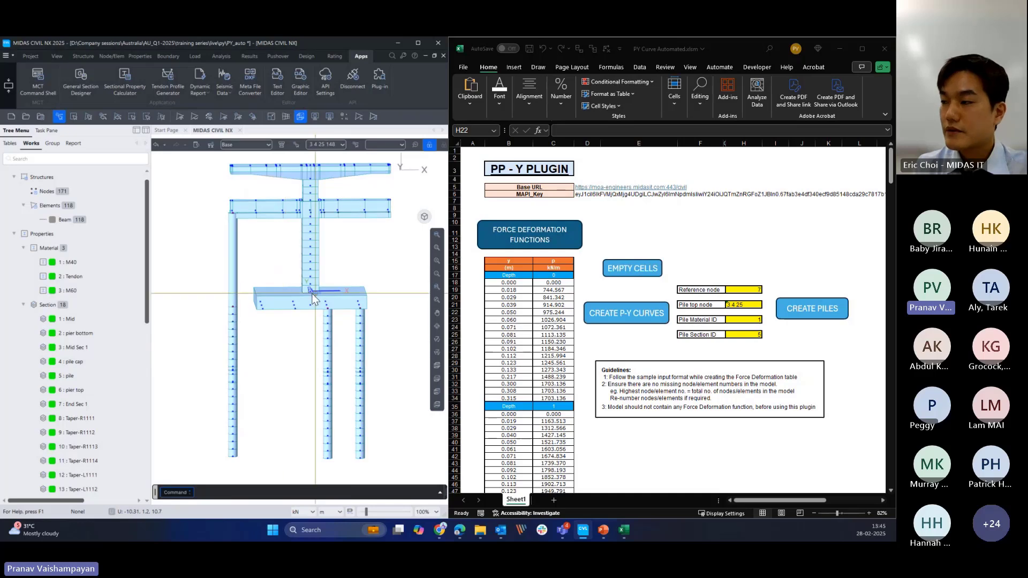
# - Collapse the section and material lists, display node numbers around the pile cap and piles, and check the Rigid Link list
pyautogui.click(24, 305)
pyautogui.doubleClick(86, 249)
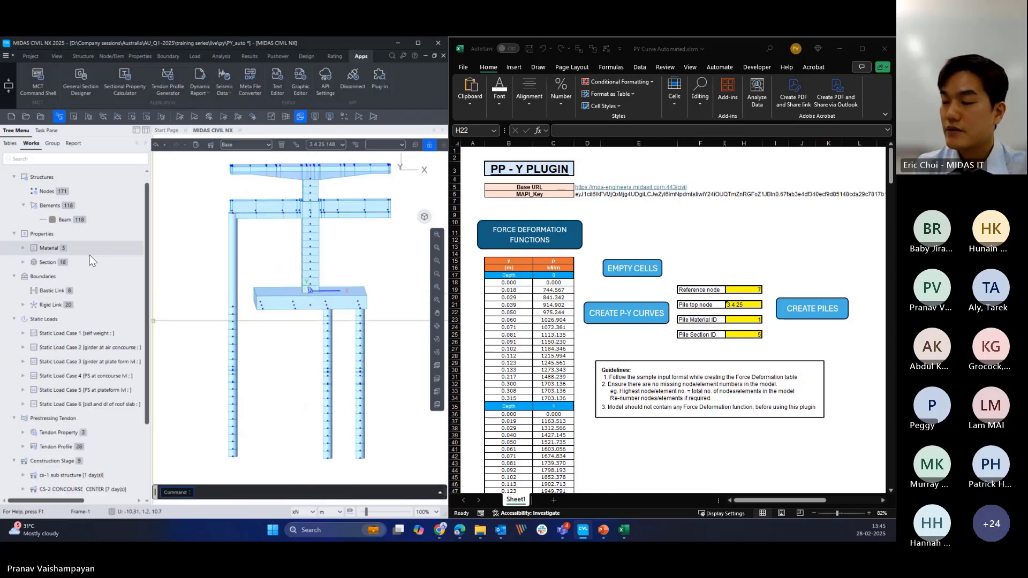
pyautogui.click(344, 116)
pyautogui.scroll(5, 236, 304)
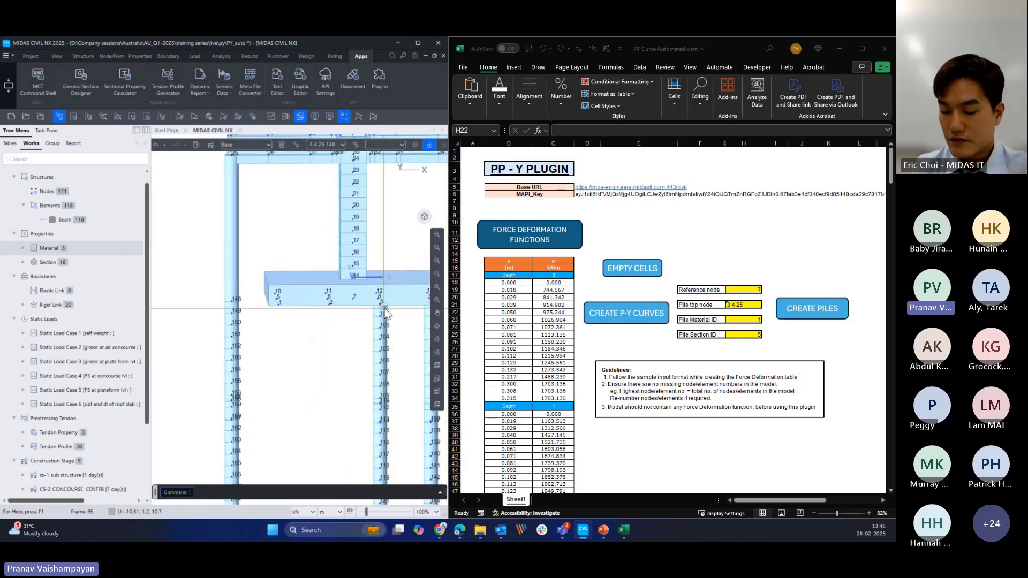
pyautogui.moveTo(320, 372); pyautogui.dragTo(276, 370, button='middle')
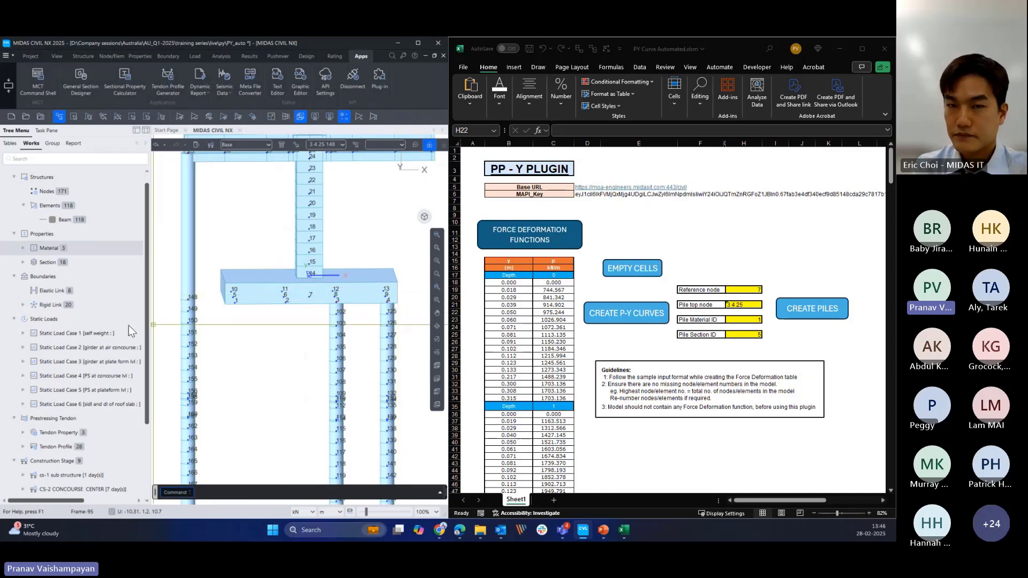
pyautogui.click(22, 304)
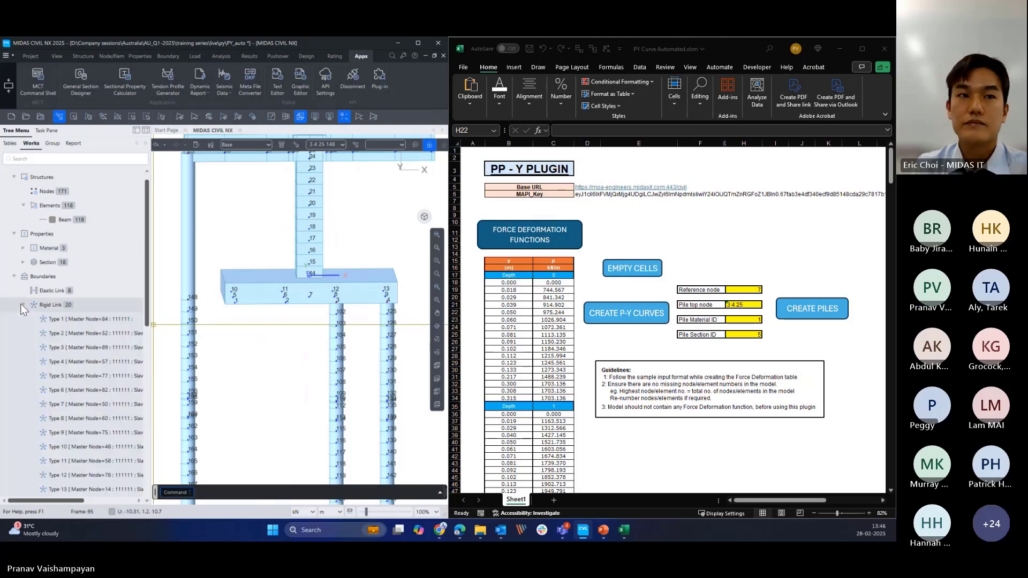
pyautogui.click(23, 305)
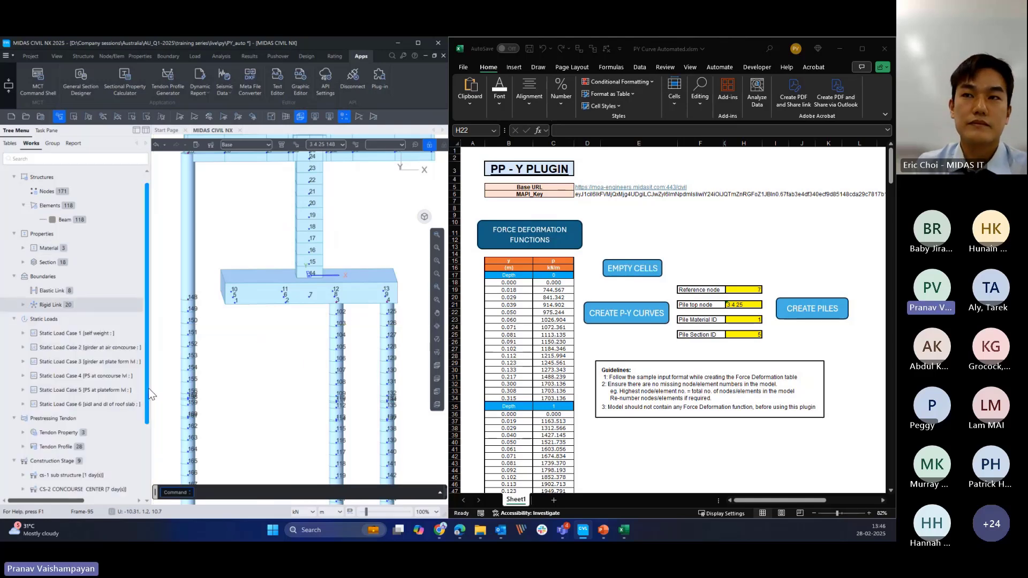
# - Undo the earlier pile creation by rolling the model back through the sixth Update Command File entry in the undo history
pyautogui.moveTo(147, 390); pyautogui.dragTo(132, 282)
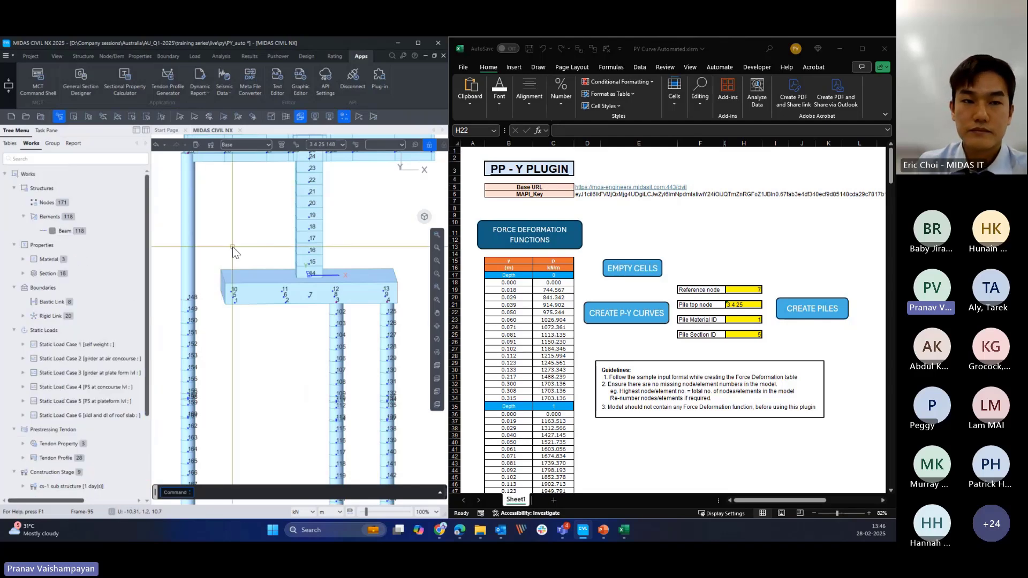
pyautogui.keyDown('ctrl'); pyautogui.moveTo(269, 307); pyautogui.dragTo(284, 311, button='middle'); pyautogui.keyUp('ctrl')
pyautogui.scroll(-2, 265, 342)
pyautogui.moveTo(265, 363); pyautogui.dragTo(277, 359, button='middle')
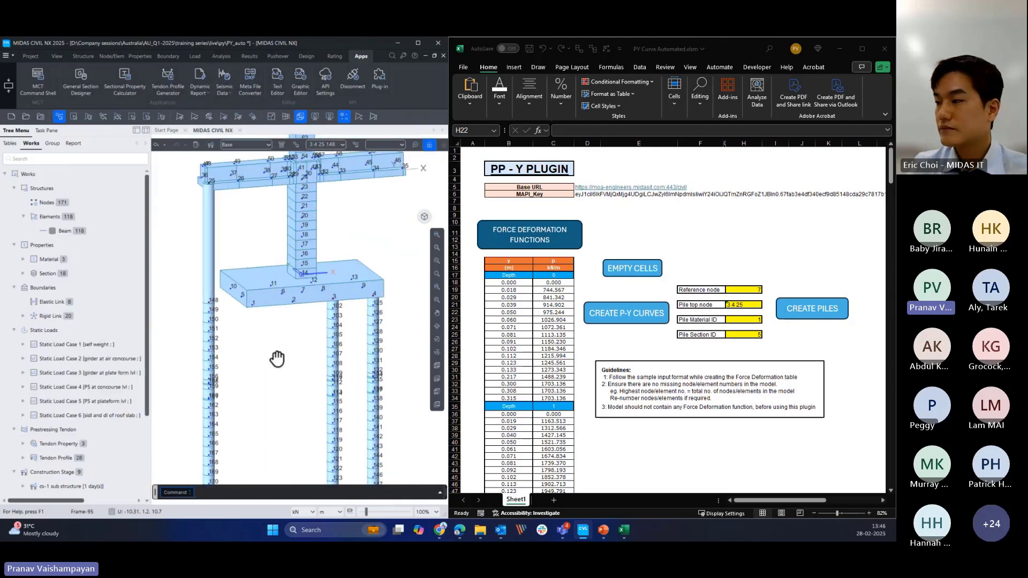
pyautogui.click(163, 144)
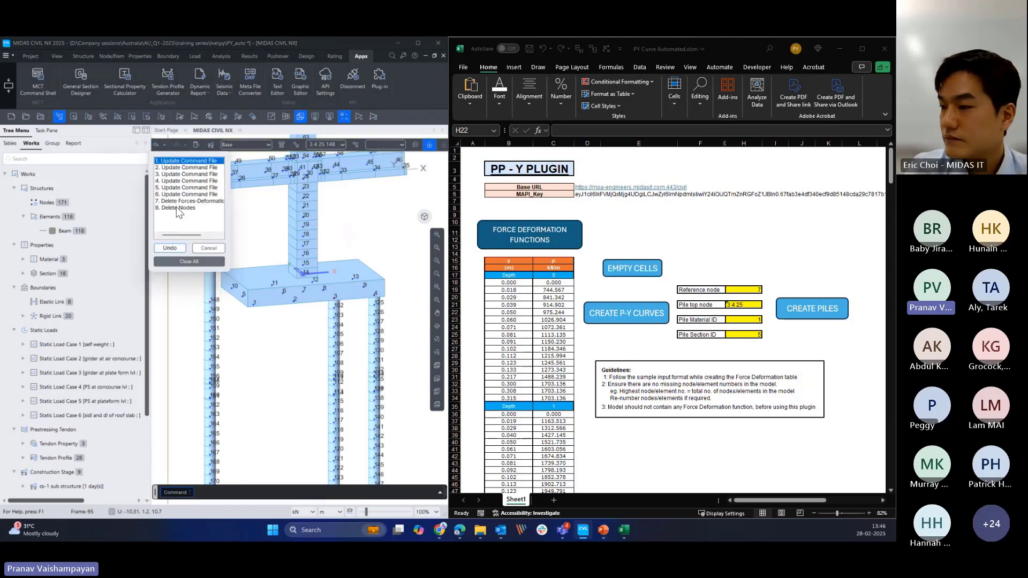
pyautogui.click(187, 195)
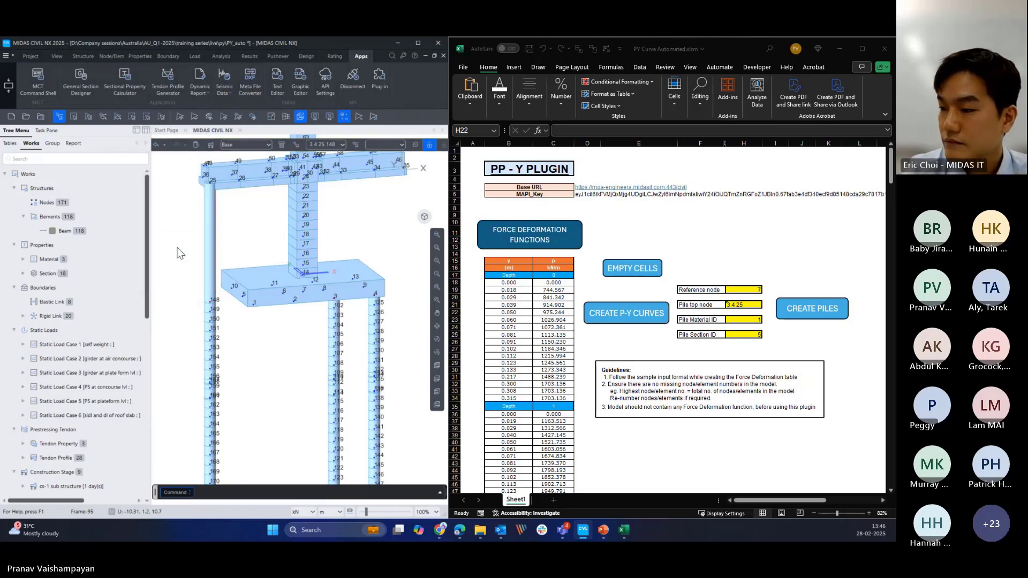
pyautogui.scroll(-1, 313, 380)
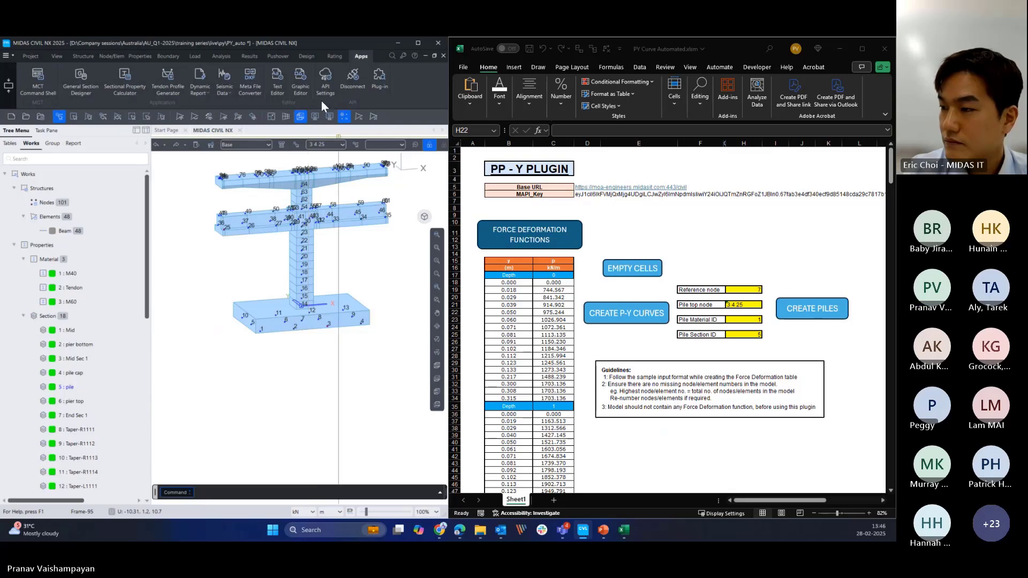
# - Hide the node numbers in the model and collapse the Section and Material lists
pyautogui.click(343, 117)
pyautogui.click(23, 316)
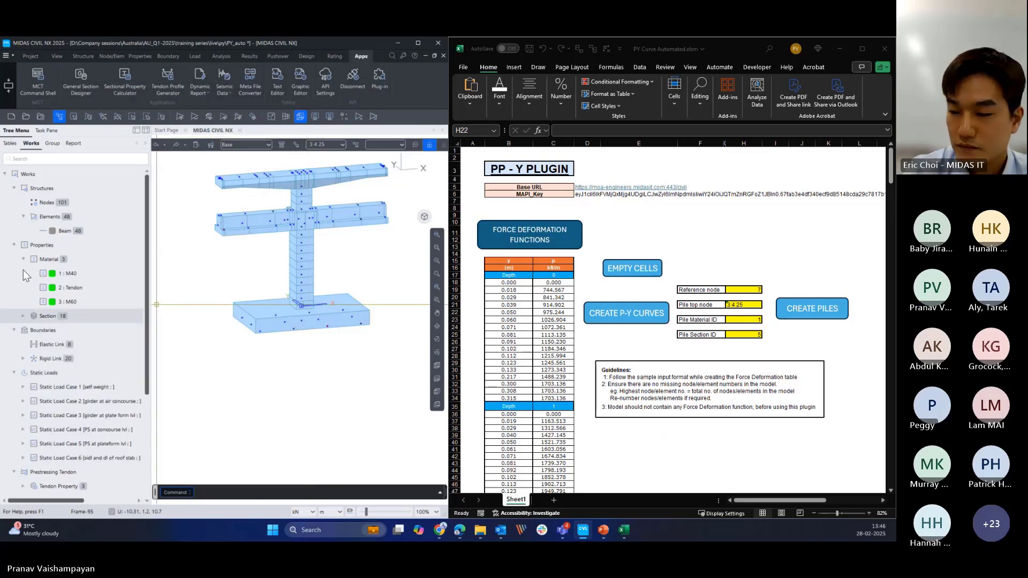
pyautogui.click(23, 259)
# - Import the force deformation functions into the model with the plugin and dismiss its message
pyautogui.click(696, 247)
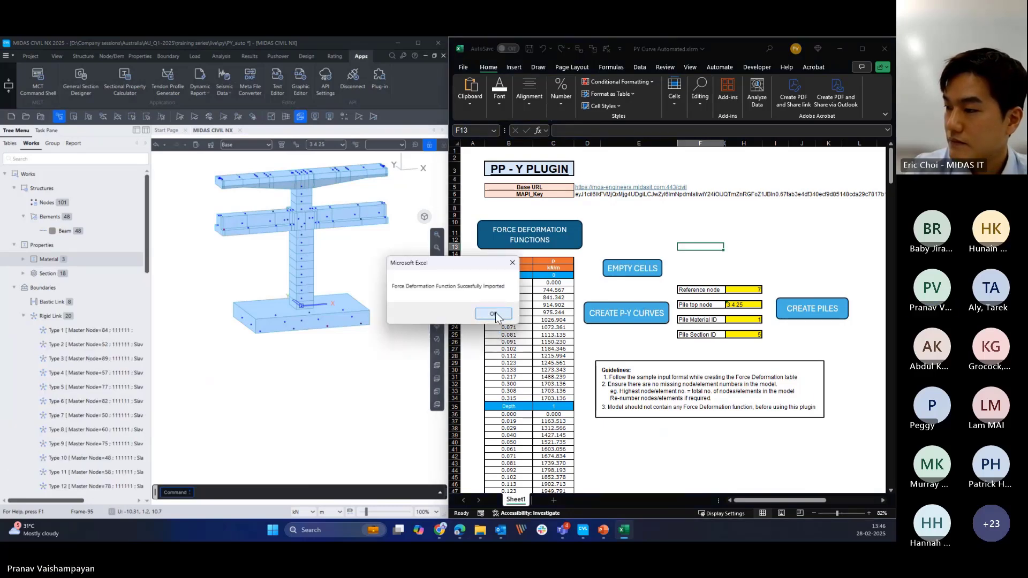
pyautogui.click(492, 314)
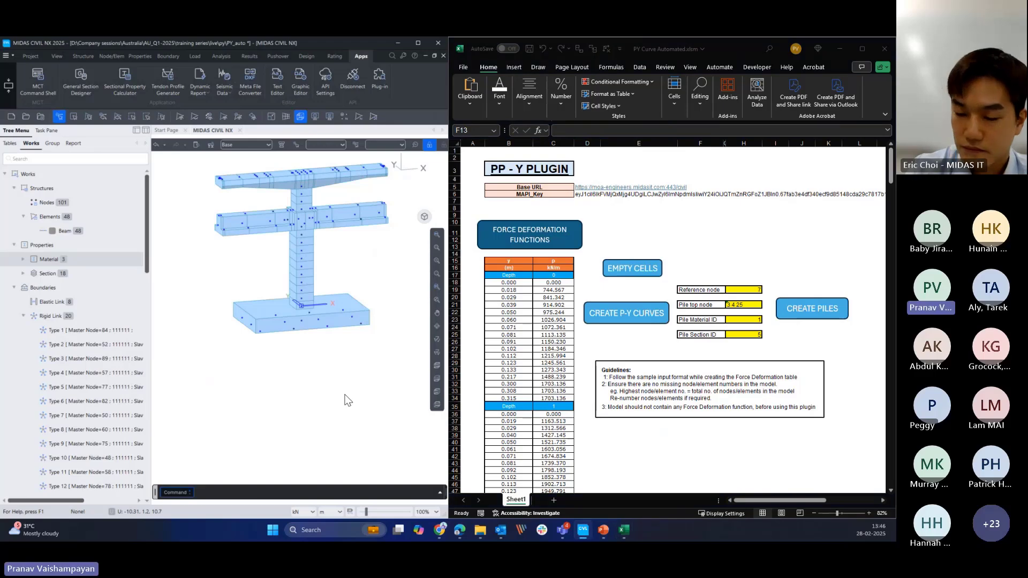
pyautogui.click(795, 274)
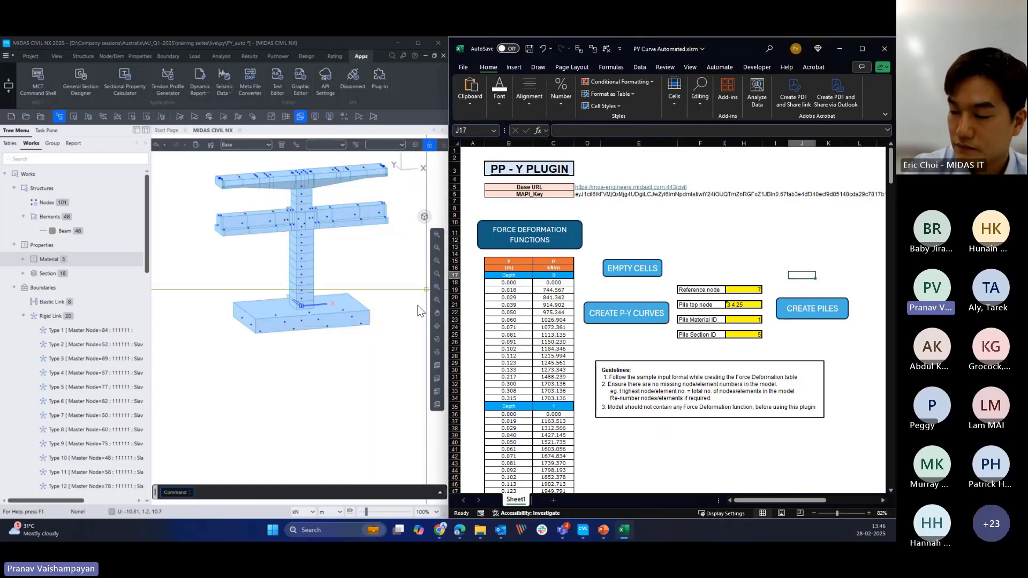
# - Remove node 3 from the Pile top node entry in the plugin sheet, keeping 4 25
pyautogui.click(327, 326)
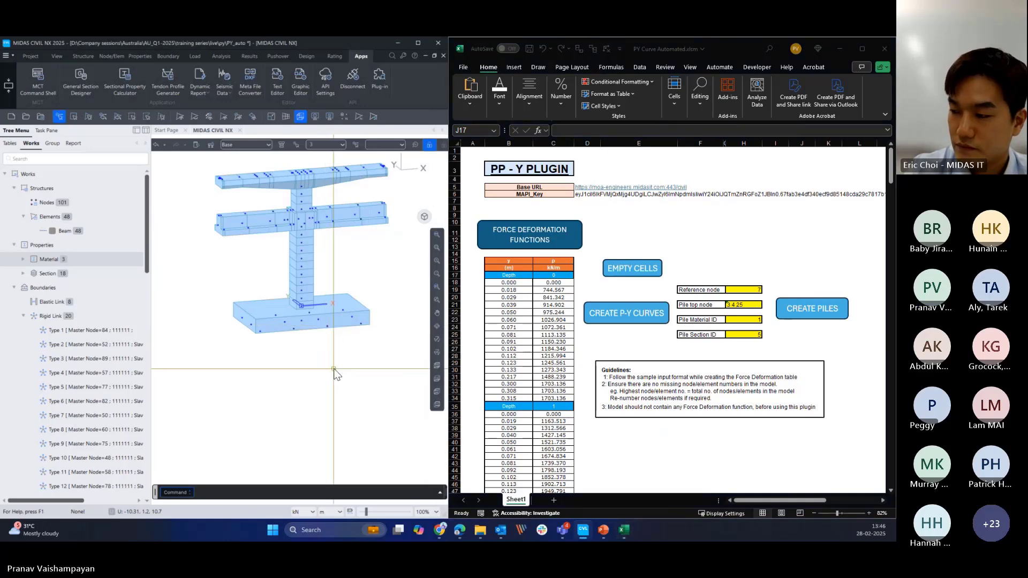
pyautogui.click(742, 305)
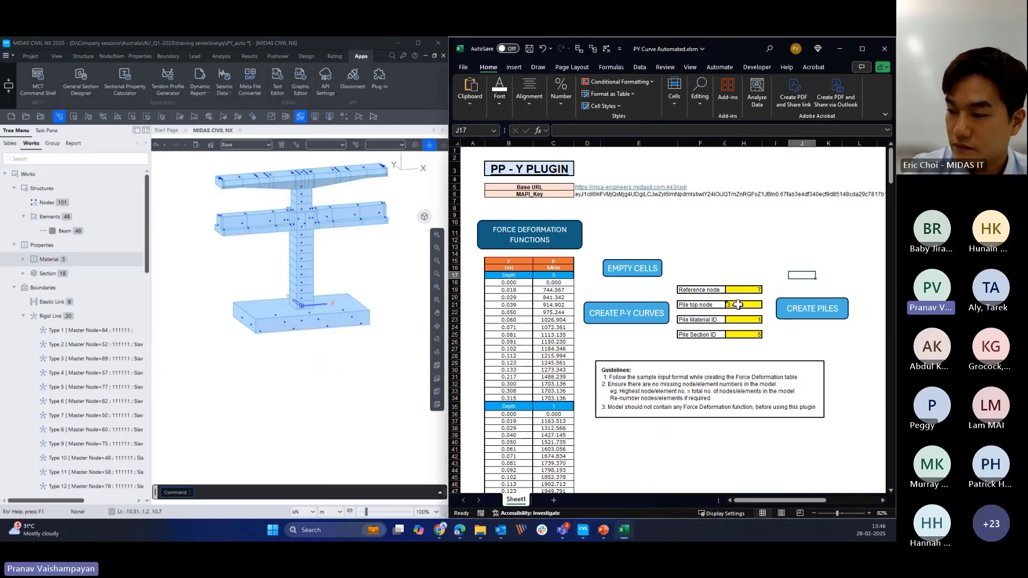
pyautogui.click(555, 130)
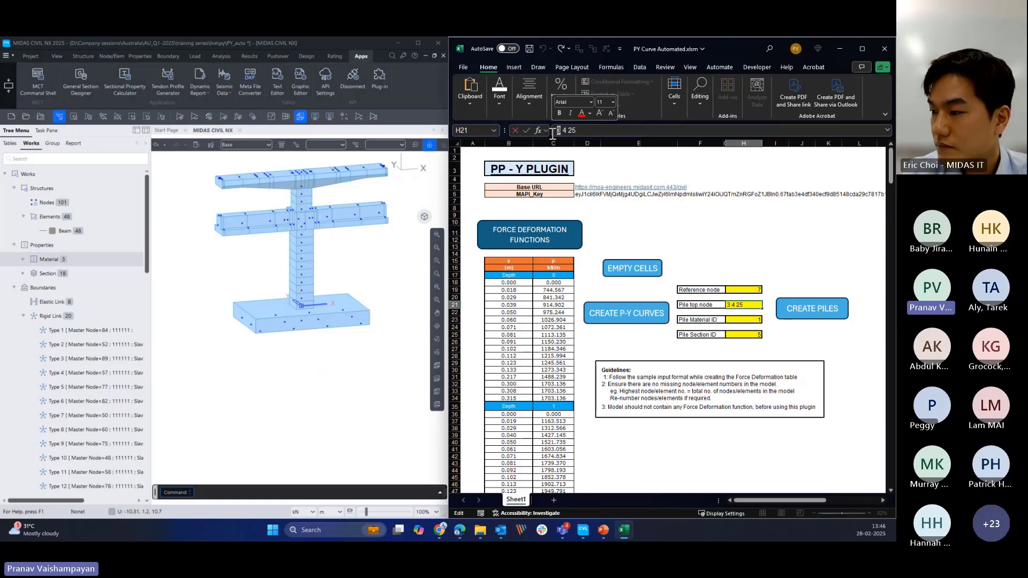
pyautogui.press('Delete')
pyautogui.press('Delete')
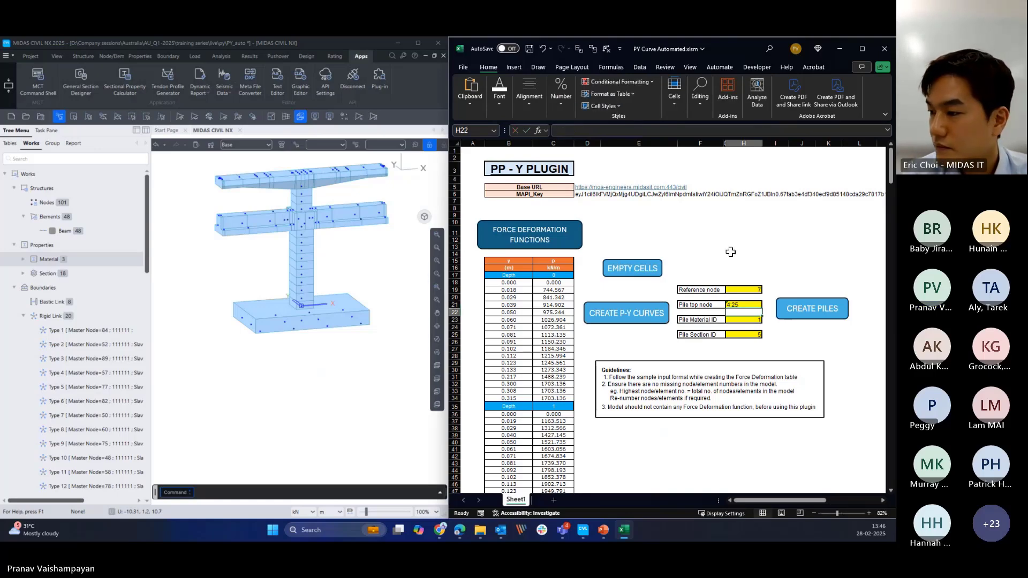
pyautogui.click(744, 254)
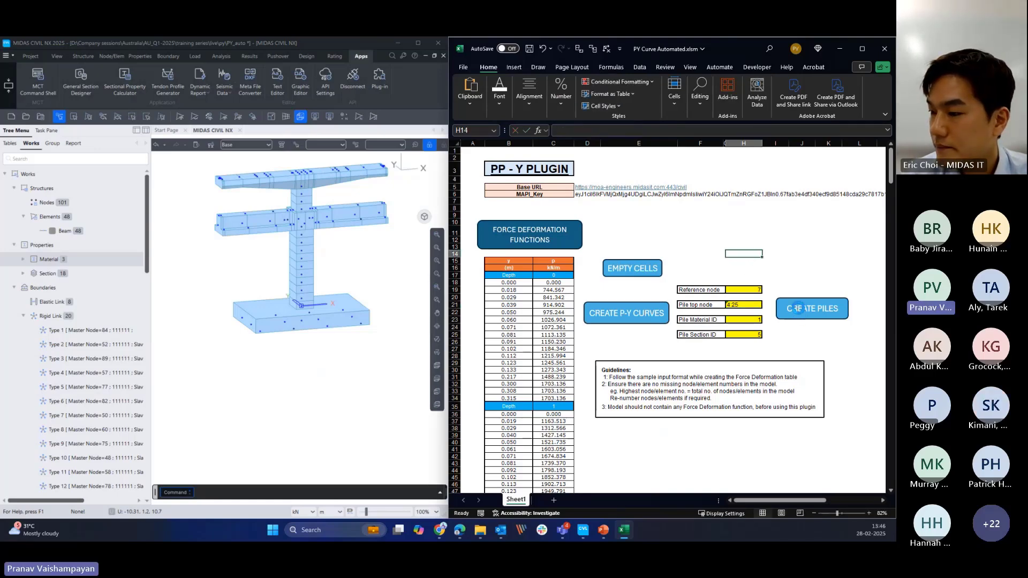
# - Create piles at top nodes 4 and 25 with the plugin, dismiss its message and inspect them in the model
pyautogui.click(797, 309)
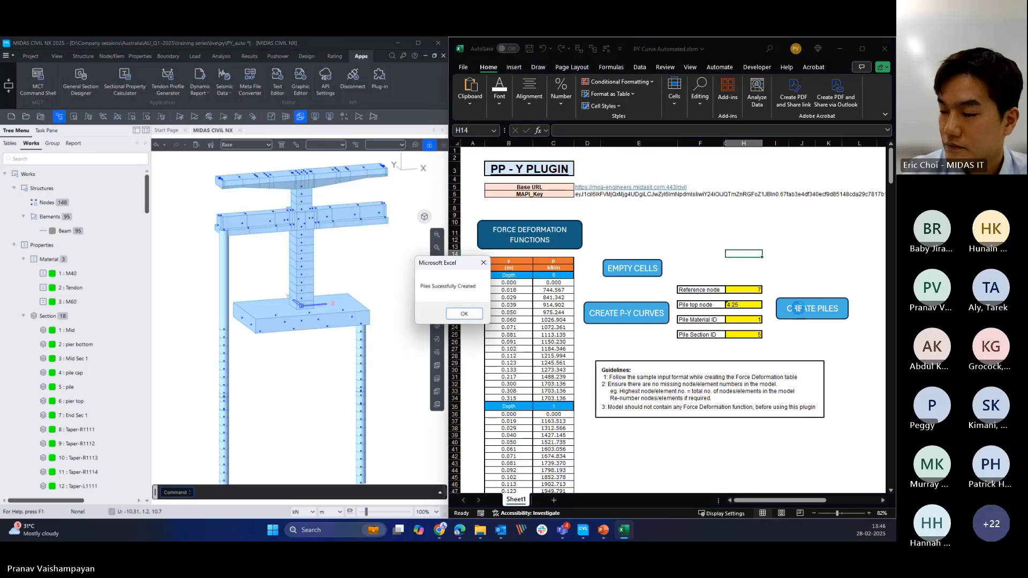
pyautogui.click(463, 313)
pyautogui.click(304, 357)
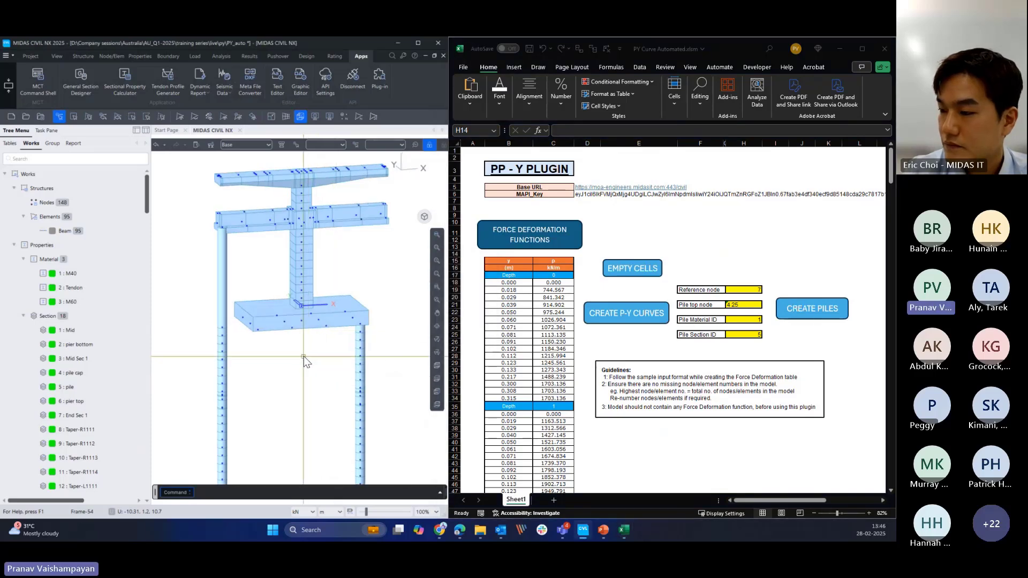
pyautogui.keyDown('ctrl'); pyautogui.moveTo(303, 357); pyautogui.dragTo(308, 372, button='middle'); pyautogui.keyUp('ctrl')
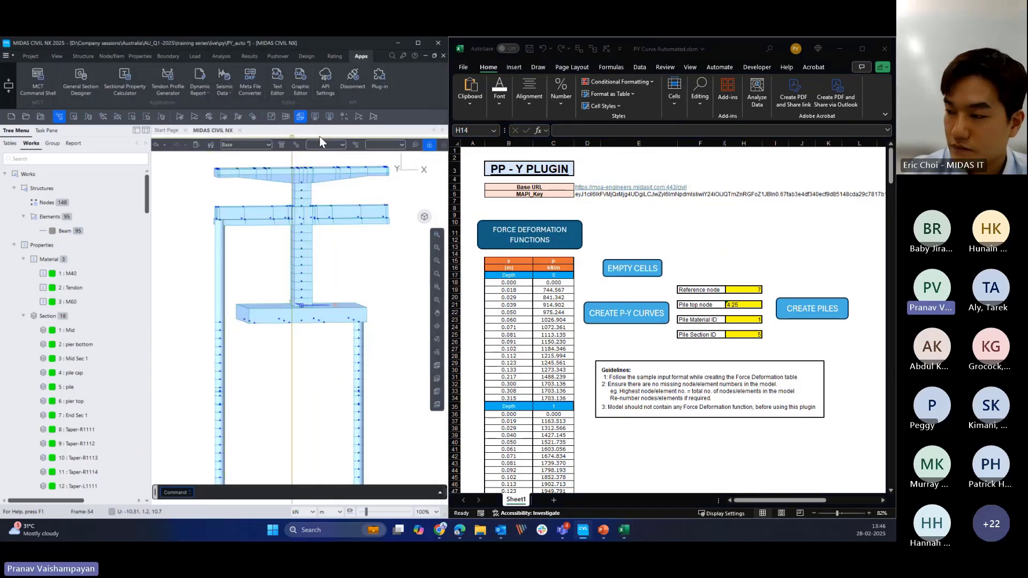
# - Check the node numbers along the new piles, hide them again and switch the elements from solid to line display
pyautogui.click(343, 116)
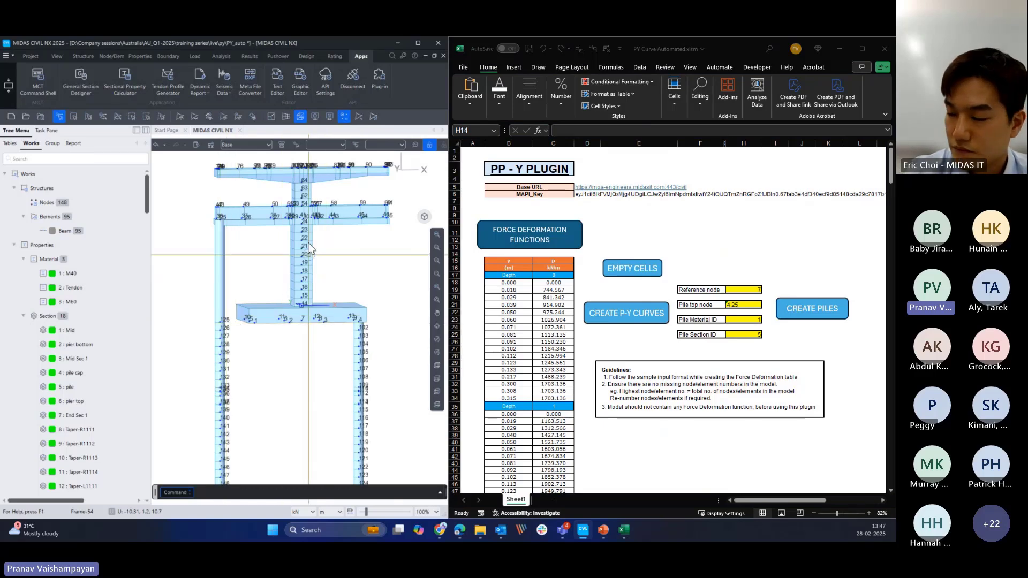
pyautogui.click(300, 117)
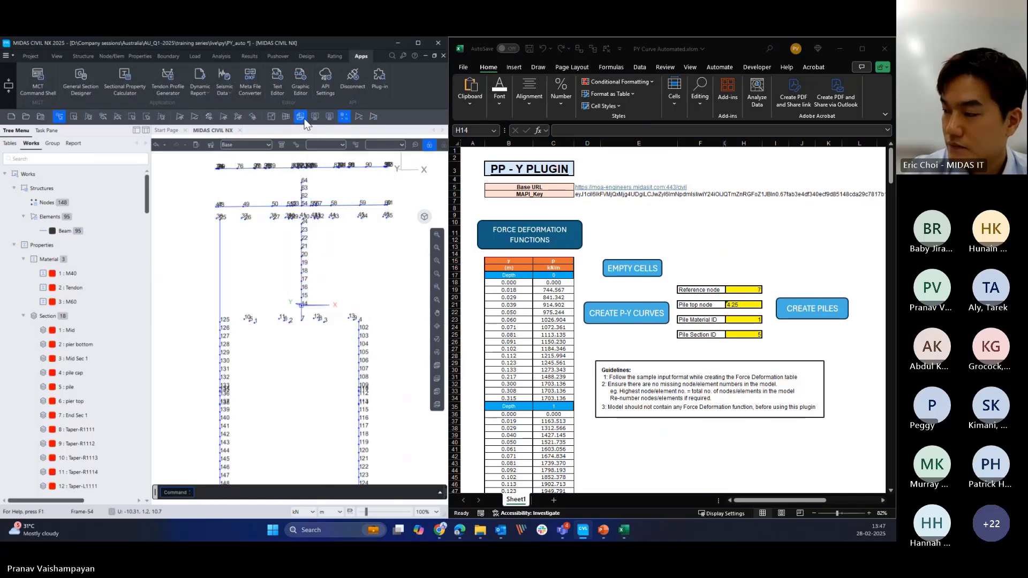
pyautogui.click(344, 116)
# - Open the table of Multi-Linear point spring supports and compare each pile node's direction and assigned Forces-Deformation function
pyautogui.doubleClick(23, 245)
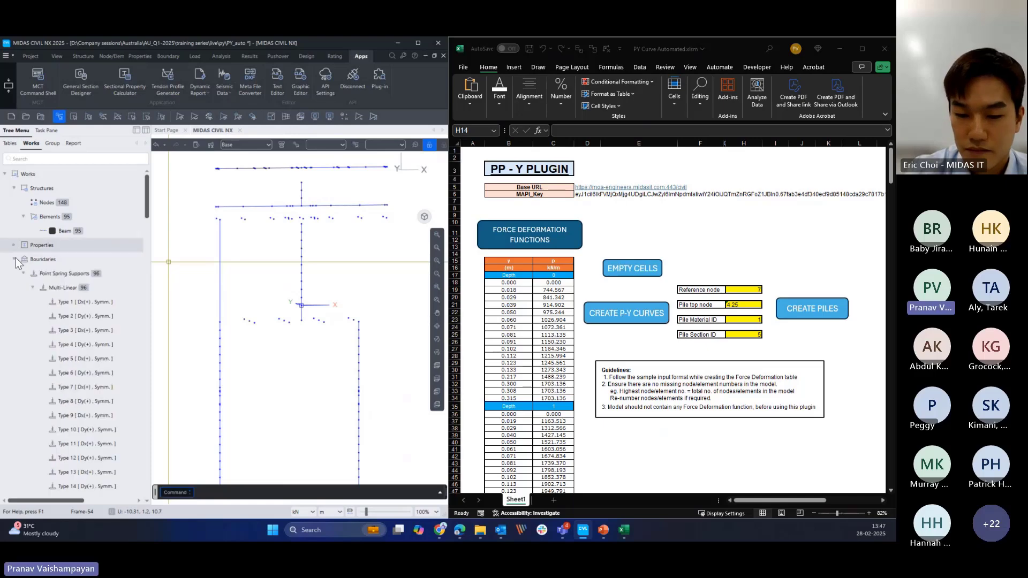
pyautogui.doubleClick(82, 294)
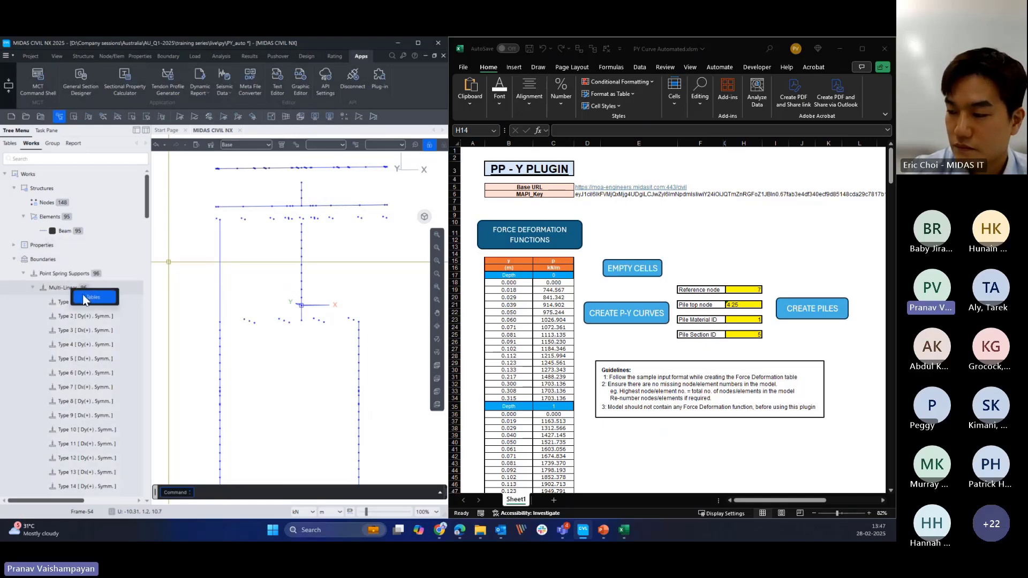
pyautogui.scroll(10, 175, 445)
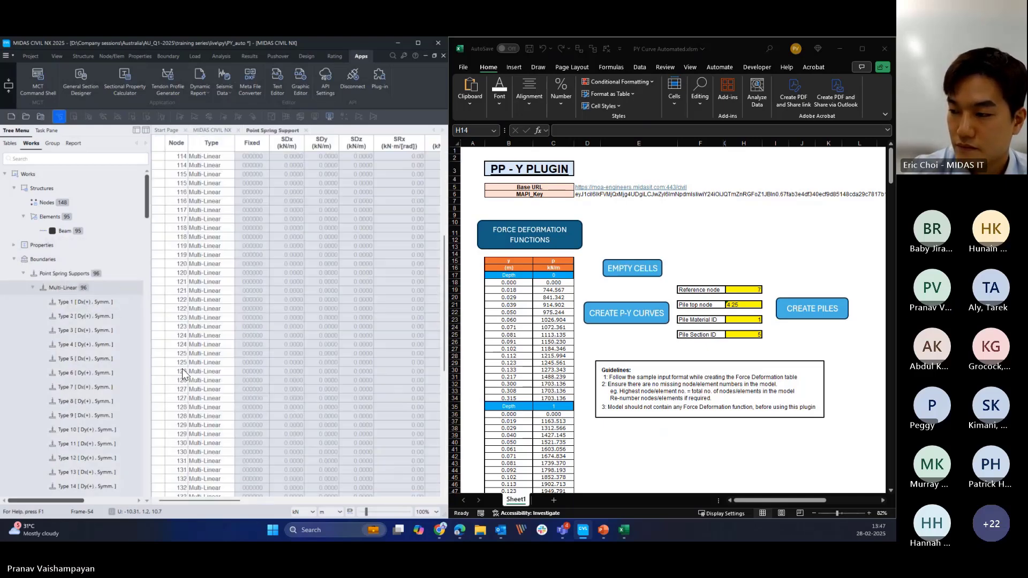
pyautogui.click(157, 350)
pyautogui.moveTo(293, 500); pyautogui.dragTo(416, 495)
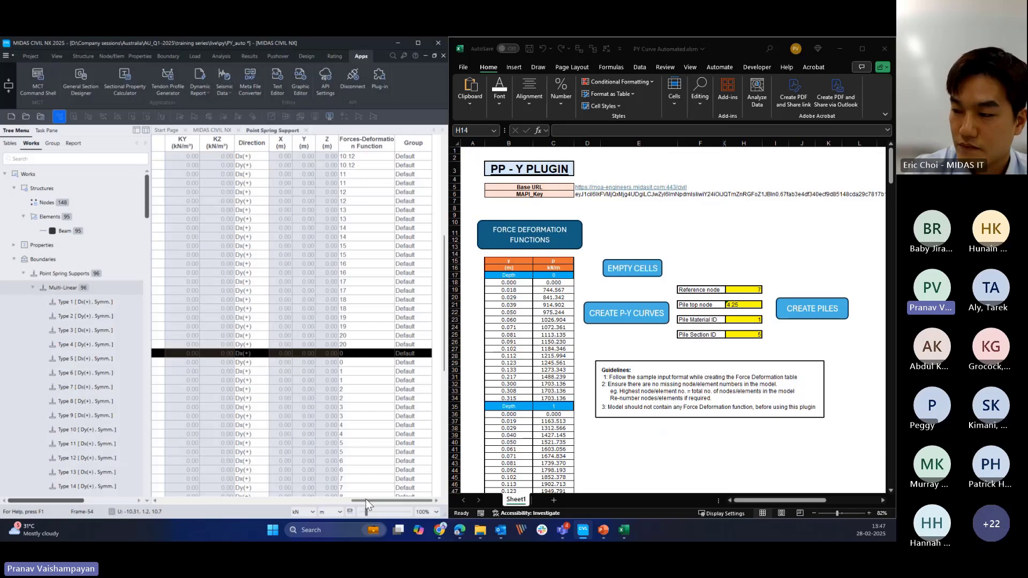
pyautogui.moveTo(352, 499); pyautogui.dragTo(151, 499)
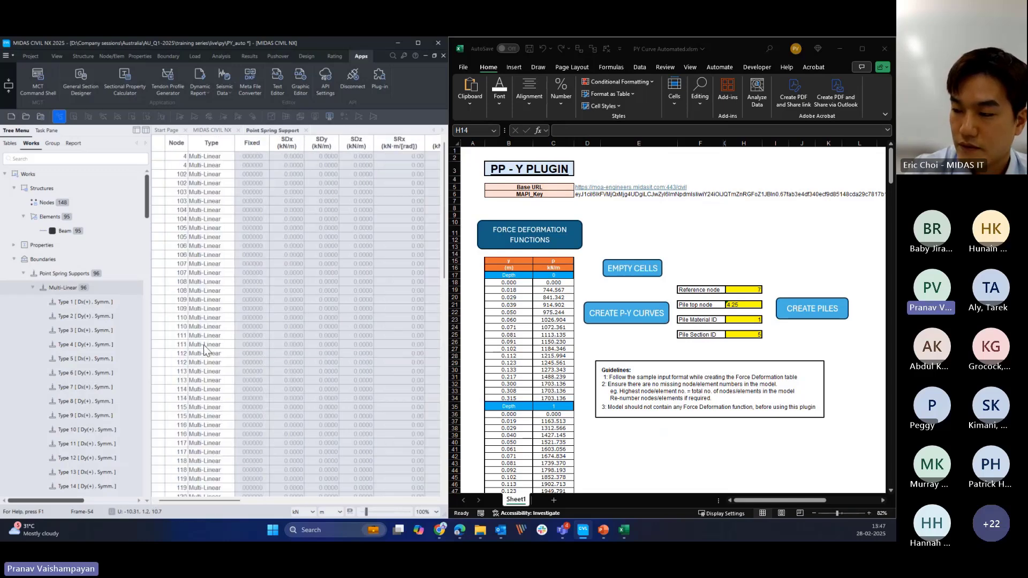
pyautogui.click(161, 155)
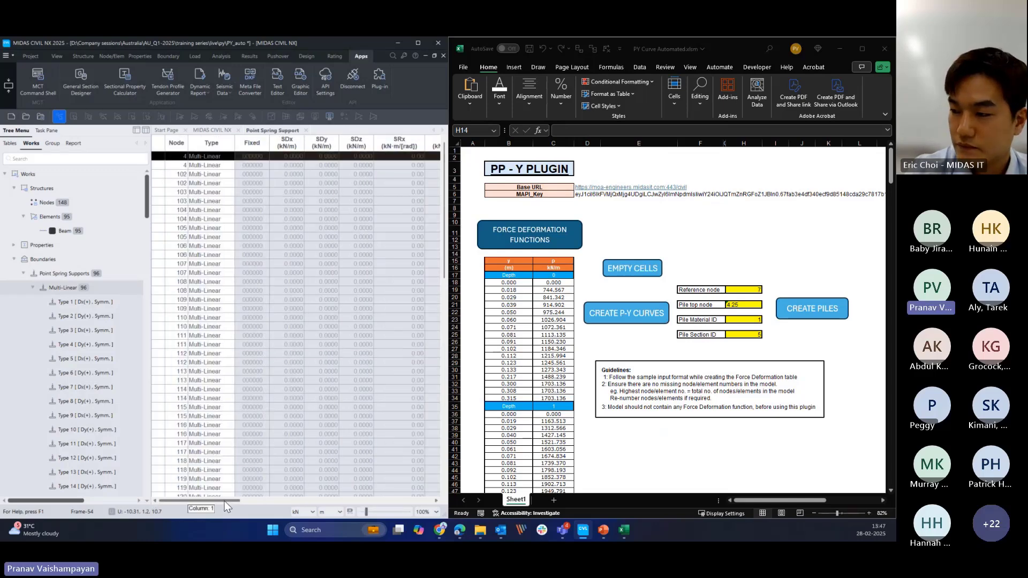
pyautogui.moveTo(220, 499); pyautogui.dragTo(407, 509)
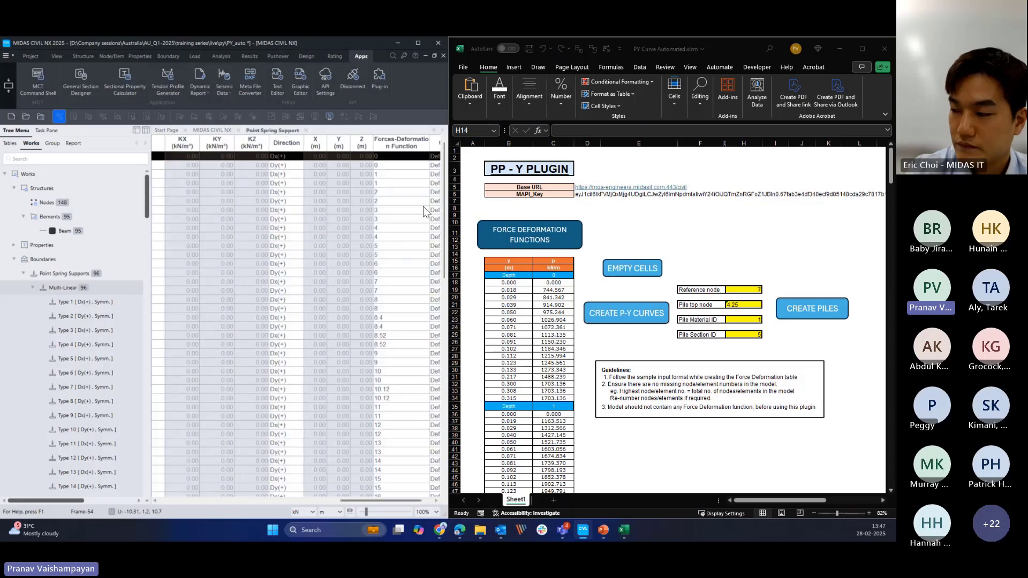
# - Return to the model view, select pile nodes at several depths to examine their levels, and clear the selection
pyautogui.click(212, 132)
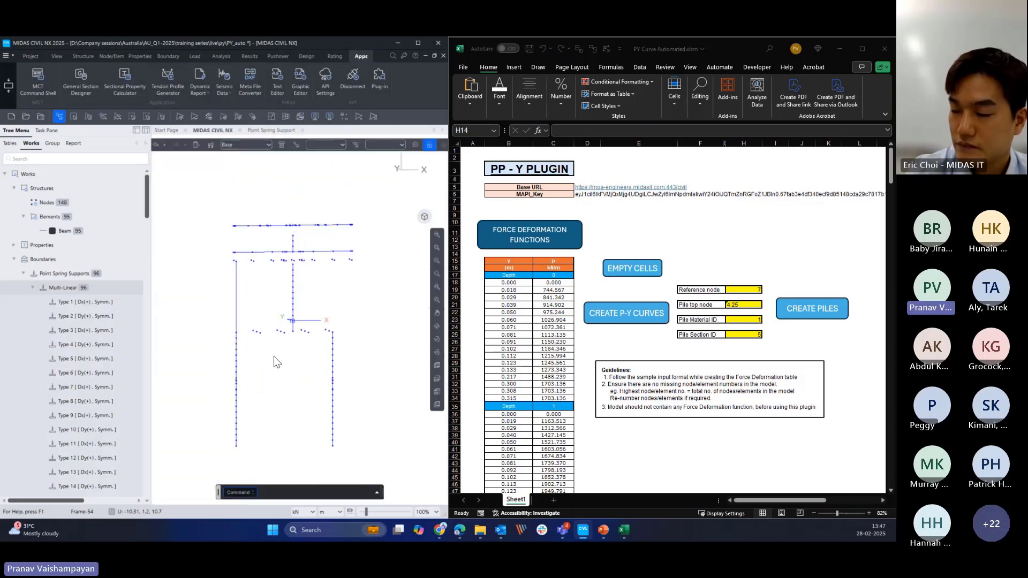
pyautogui.scroll(-3, 274, 357)
pyautogui.keyDown('ctrl'); pyautogui.moveTo(281, 369); pyautogui.dragTo(289, 378, button='middle'); pyautogui.keyUp('ctrl')
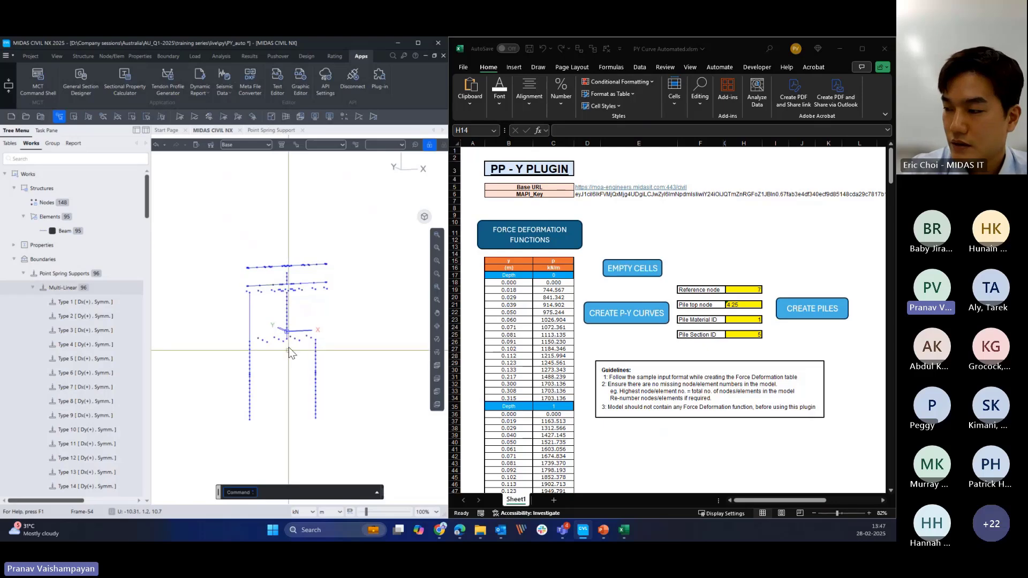
pyautogui.keyDown('ctrl'); pyautogui.moveTo(284, 343); pyautogui.dragTo(303, 376, button='middle'); pyautogui.keyUp('ctrl')
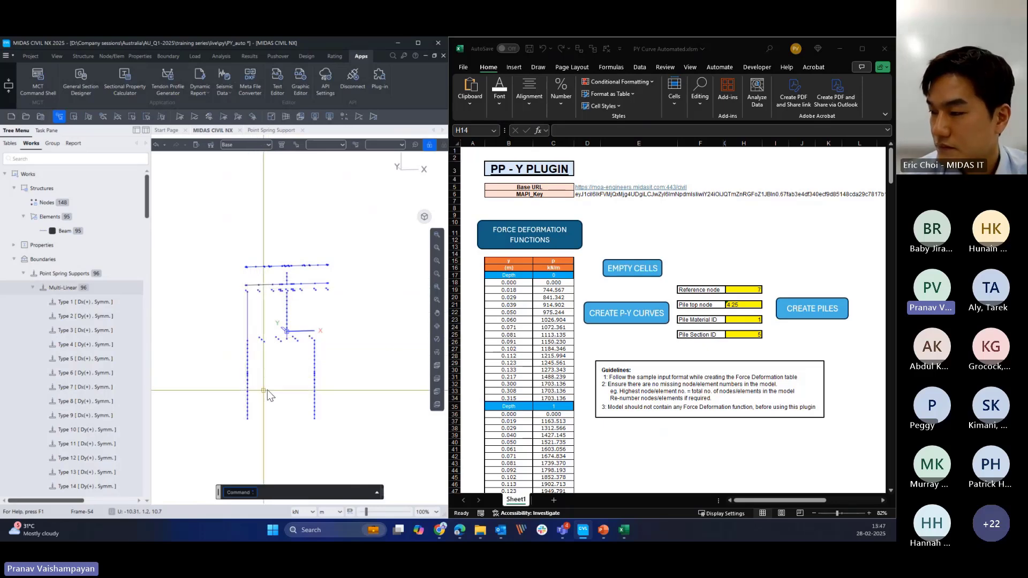
pyautogui.keyDown('ctrl'); pyautogui.moveTo(268, 391); pyautogui.dragTo(230, 342, button='middle'); pyautogui.keyUp('ctrl')
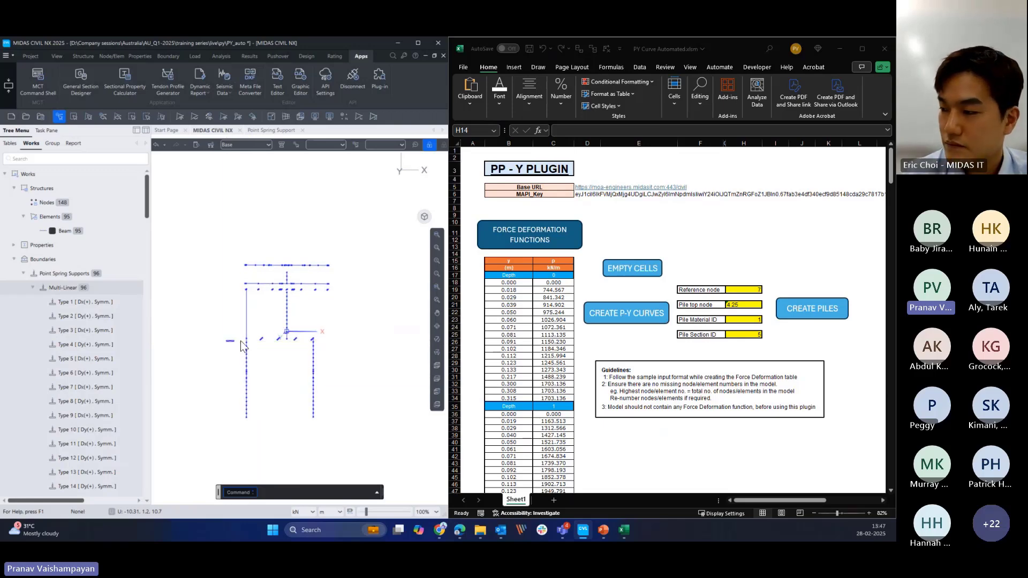
pyautogui.moveTo(347, 342); pyautogui.dragTo(347, 343)
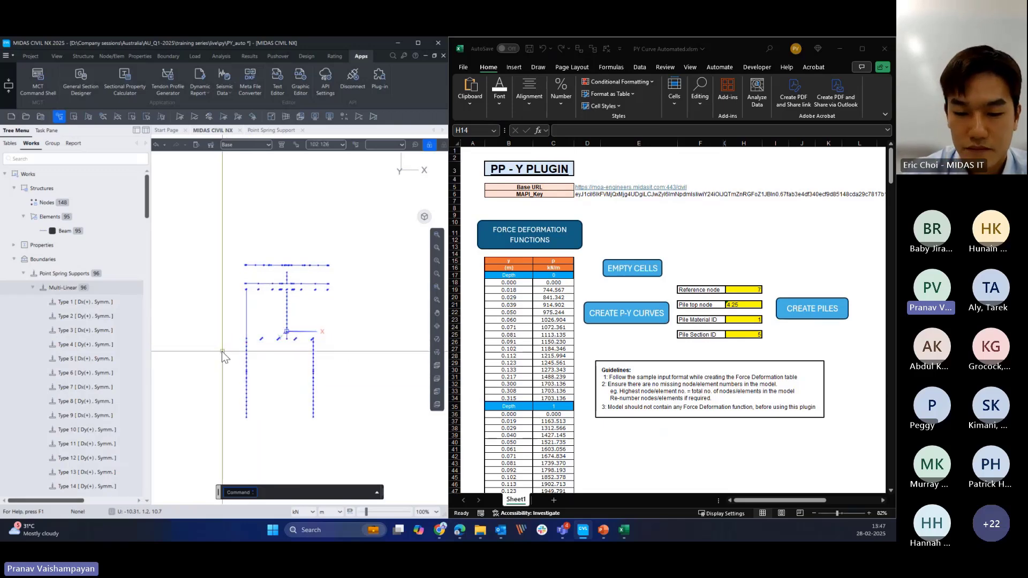
pyautogui.moveTo(214, 358); pyautogui.dragTo(354, 364)
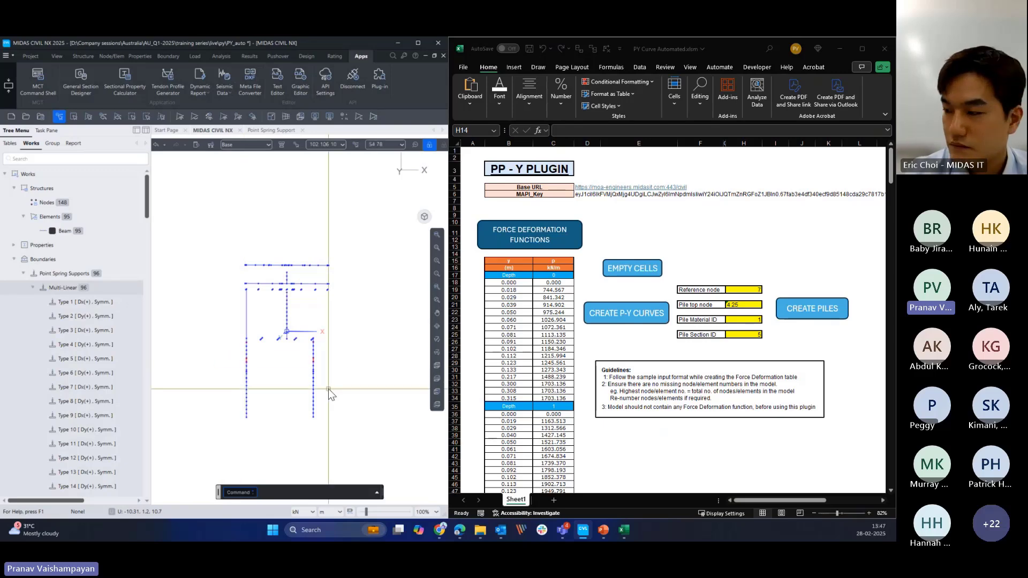
pyautogui.moveTo(214, 406)
pyautogui.mouseDown()
pyautogui.moveTo(348, 412)
pyautogui.moveTo(285, 416)
pyautogui.moveTo(331, 420)
pyautogui.mouseUp()
pyautogui.keyDown('ctrl'); pyautogui.moveTo(338, 413); pyautogui.dragTo(348, 420, button='middle'); pyautogui.keyUp('ctrl')
pyautogui.keyDown('ctrl'); pyautogui.moveTo(356, 385); pyautogui.dragTo(359, 393, button='middle'); pyautogui.keyUp('ctrl')
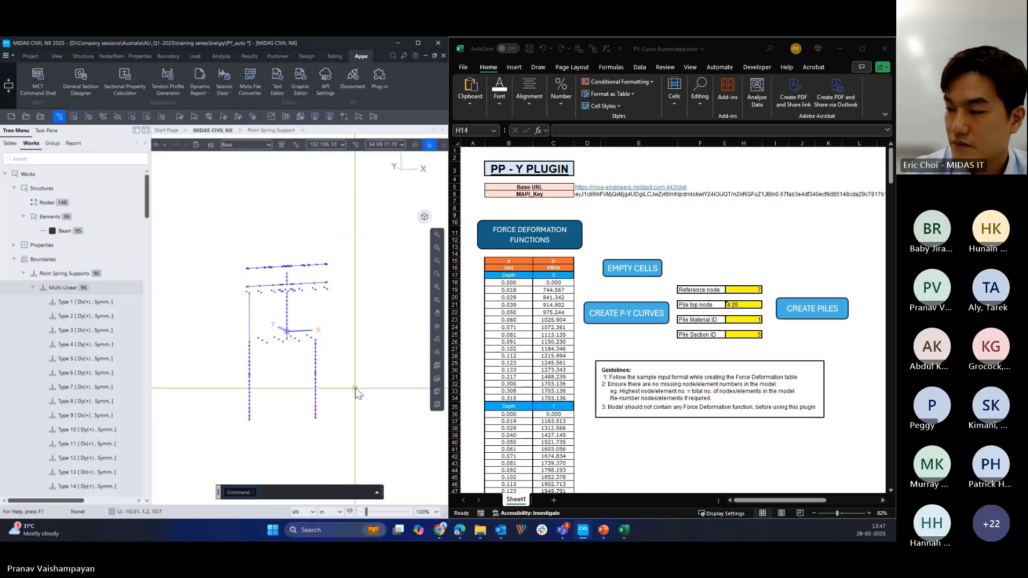
pyautogui.press('Escape')
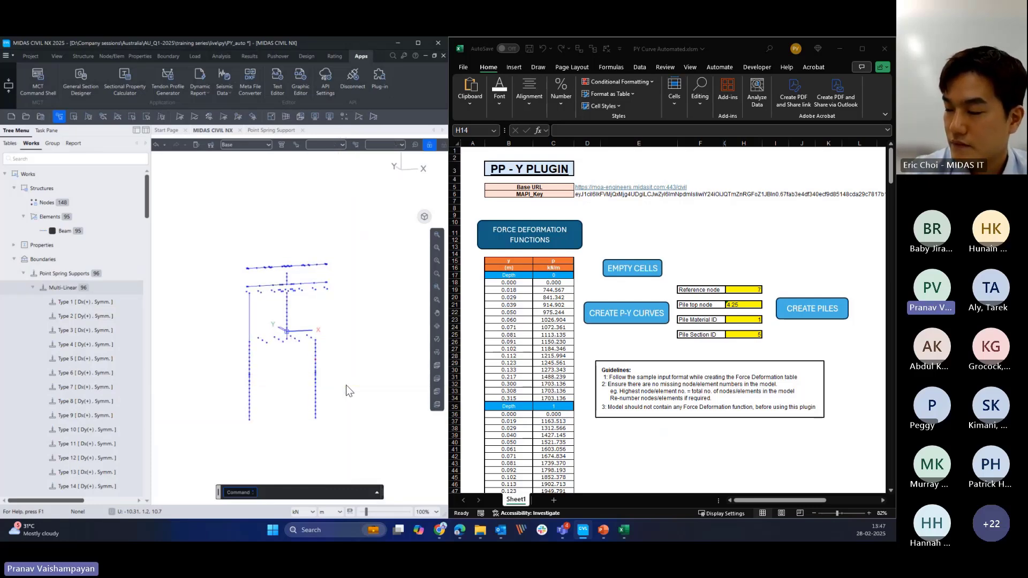
pyautogui.keyDown('ctrl'); pyautogui.moveTo(338, 380); pyautogui.dragTo(342, 382, button='middle'); pyautogui.keyUp('ctrl')
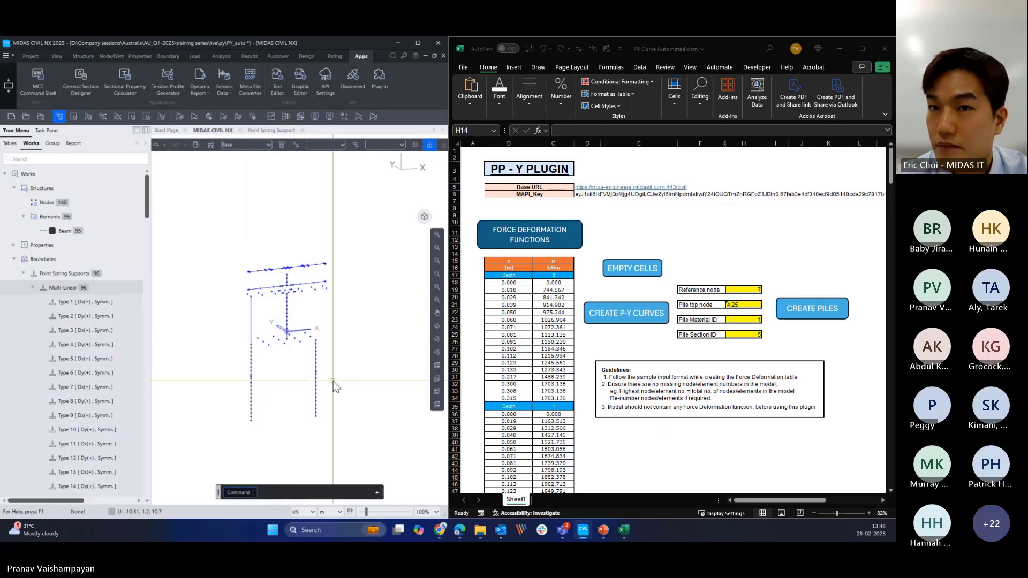
pyautogui.keyDown('ctrl'); pyautogui.moveTo(354, 388); pyautogui.dragTo(297, 390, button='middle'); pyautogui.keyUp('ctrl')
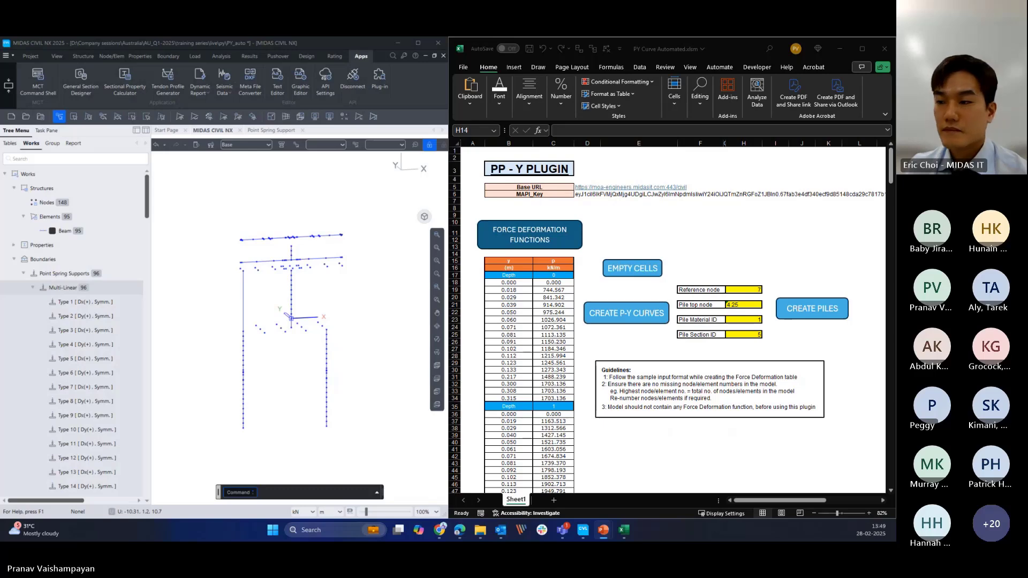
# - Switch to the PowerPoint presentation and show the closing Thank you slide
pyautogui.press('Right')
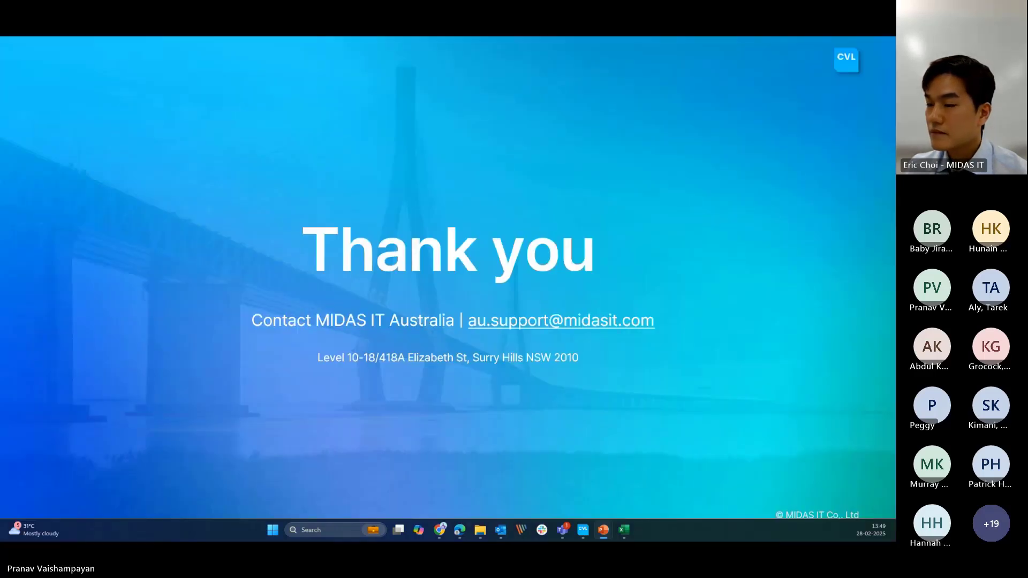